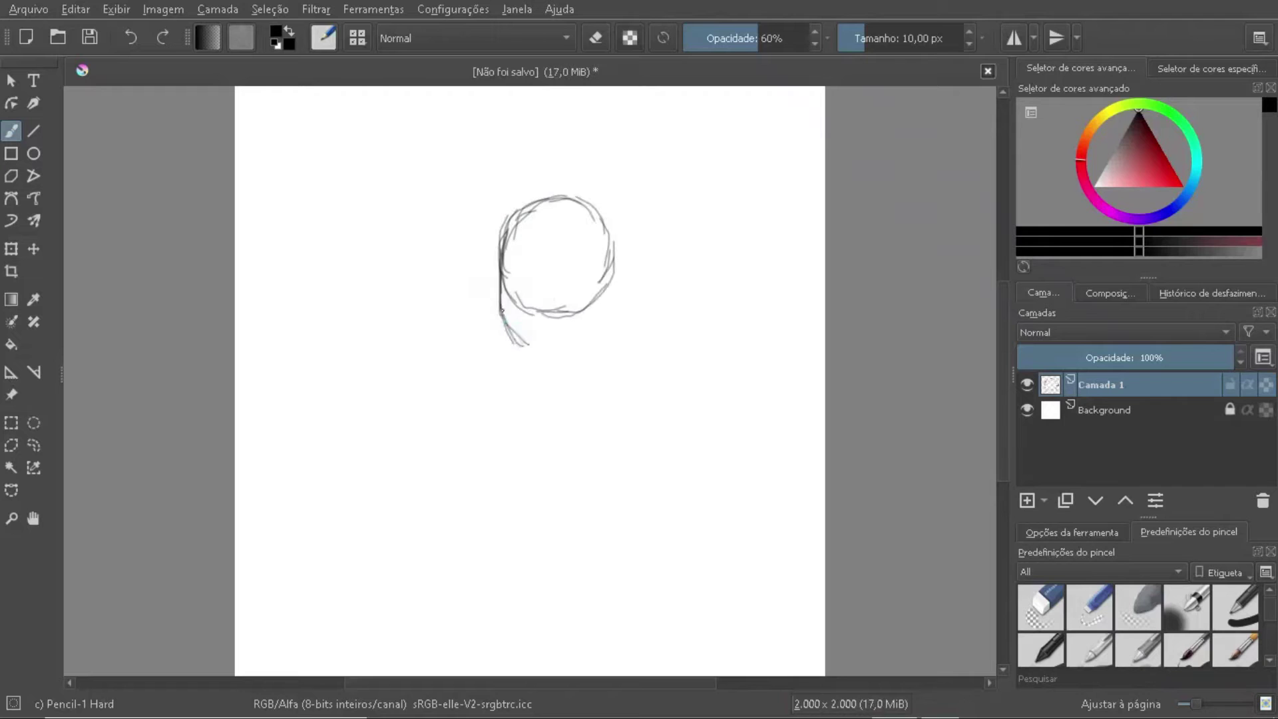
Step: Rough in the girl's body, shoulders, arms, torso and legs around the head circle
drag(466, 373, 426, 526)
drag(399, 466, 371, 297)
mouse_move(599, 386)
mouse_down()
mouse_move(622, 431)
mouse_move(526, 599)
mouse_up()
Step: On a new layer, sketch the face's jaw, mouth, eyes and eyebrows
key(Insert)
key(4)
scroll(466, 333, up, 5)
drag(317, 279, 350, 452)
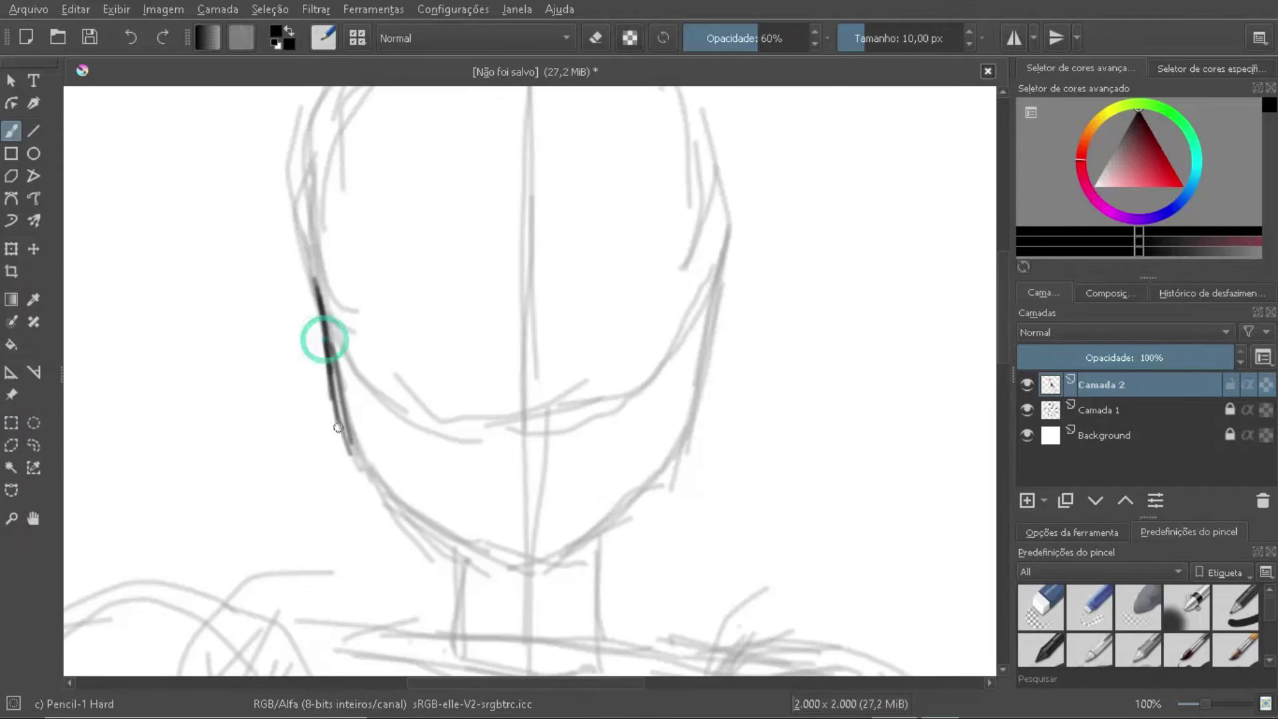
drag(324, 340, 712, 293)
drag(472, 413, 561, 406)
scroll(562, 406, up, 3)
mouse_move(312, 376)
mouse_down()
mouse_move(608, 274)
mouse_move(487, 293)
mouse_move(426, 373)
mouse_up()
drag(542, 234, 701, 428)
drag(619, 332, 642, 333)
Step: Shift the right eye, darken both eyebrows and erase part of the mouth lines
key(e)
drag(559, 313, 508, 335)
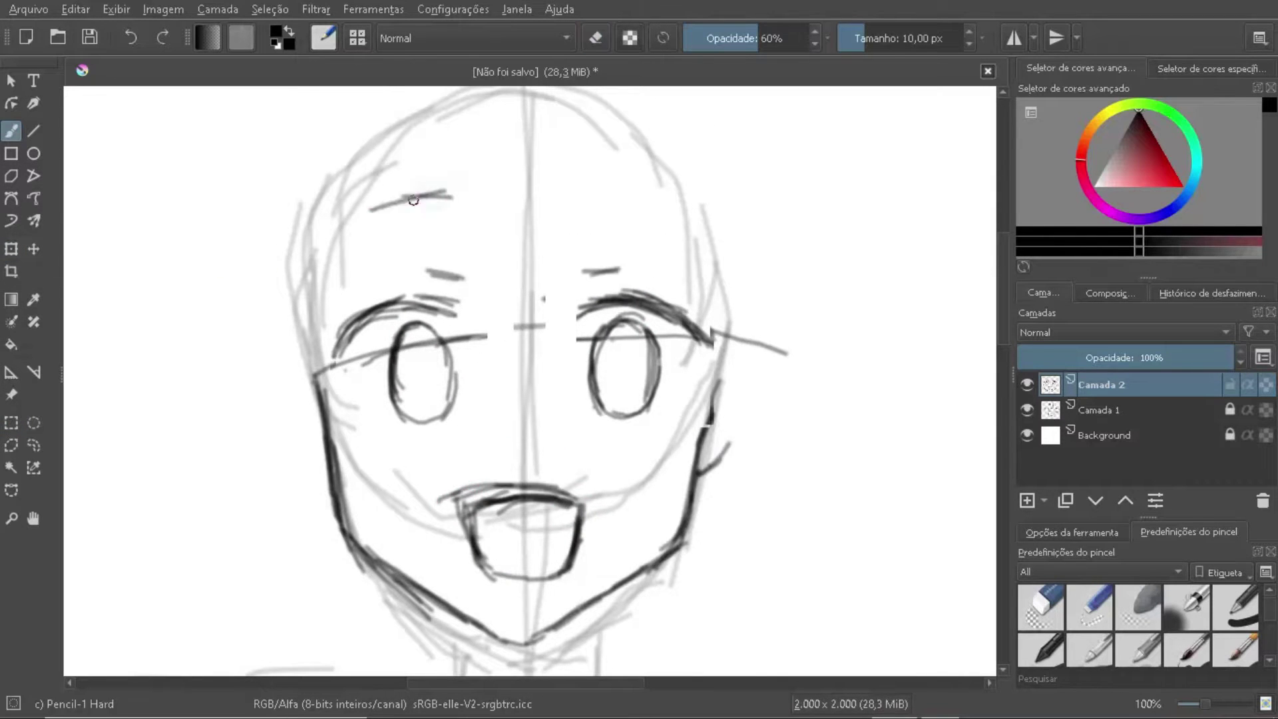
drag(320, 252, 452, 194)
drag(567, 195, 724, 240)
key(minus)
key(e)
drag(572, 526, 485, 502)
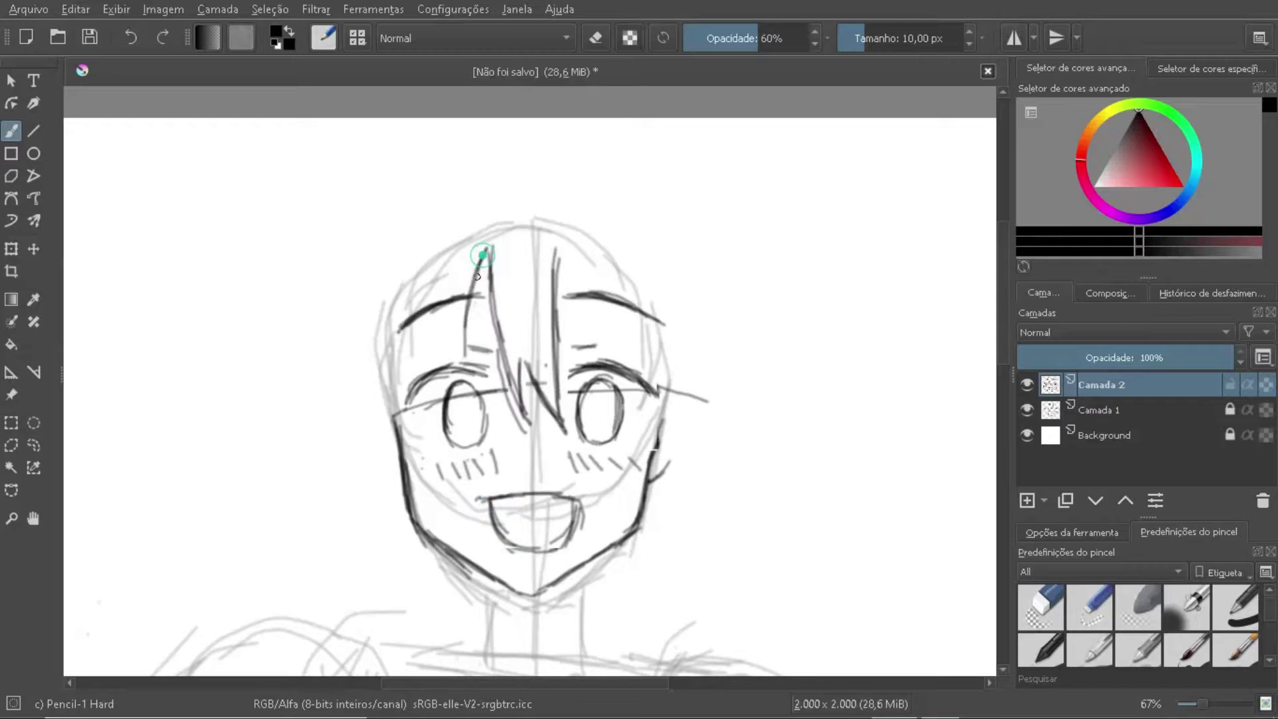
Step: Add more head strokes, then sketch the collar and the tie below it
drag(482, 255, 466, 353)
drag(446, 190, 512, 166)
drag(399, 199, 313, 499)
drag(533, 166, 705, 279)
scroll(494, 380, down, 5)
drag(466, 372, 639, 412)
key(minus)
drag(533, 433, 539, 505)
key(minus)
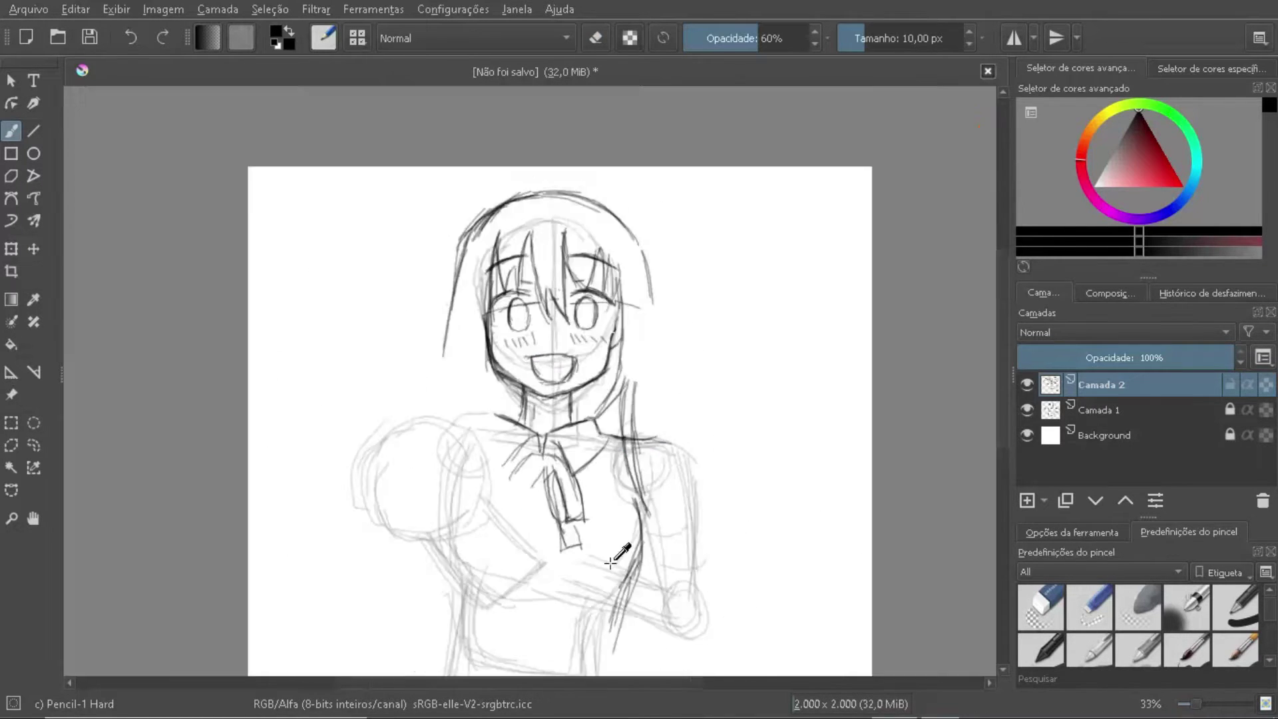
scroll(610, 563, up, 1)
Step: Sketch the hooded chibi with ears and arms, held in the girl's arms and hands
drag(390, 279, 406, 370)
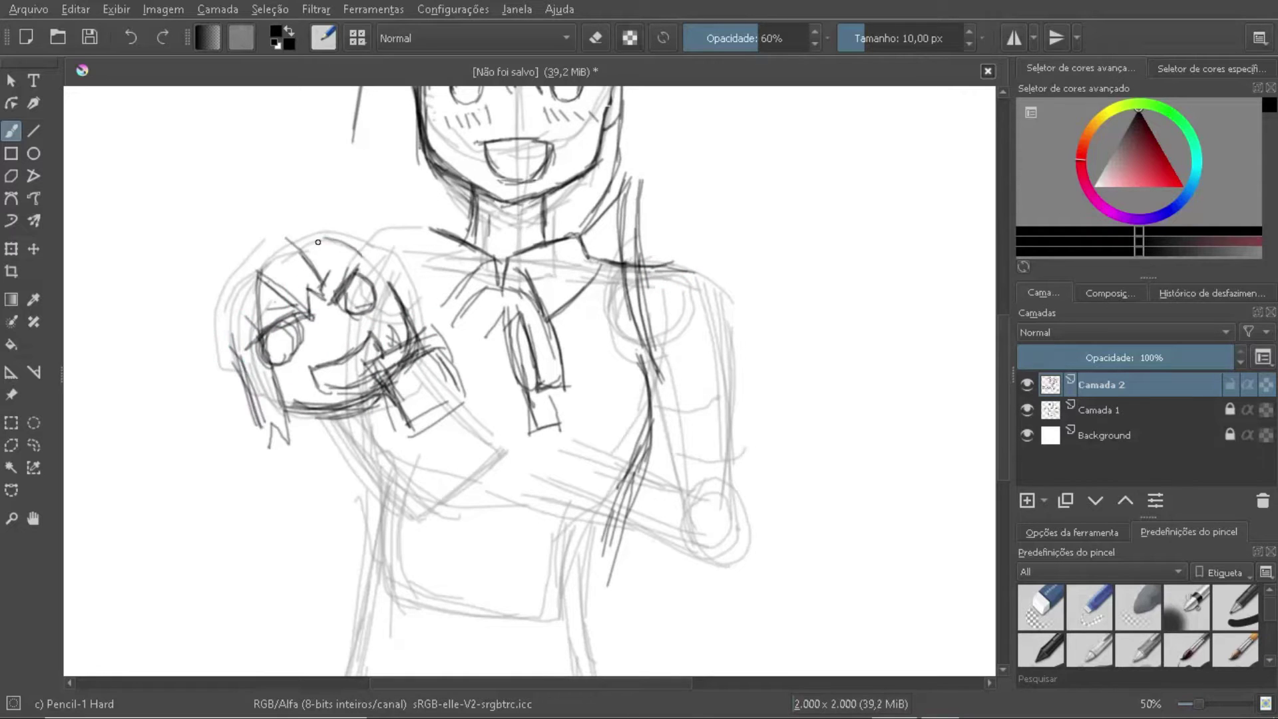
drag(317, 241, 412, 353)
mouse_move(200, 280)
mouse_down()
mouse_move(359, 173)
mouse_move(243, 445)
mouse_up()
drag(343, 446, 393, 619)
drag(493, 466, 393, 552)
drag(399, 526, 444, 556)
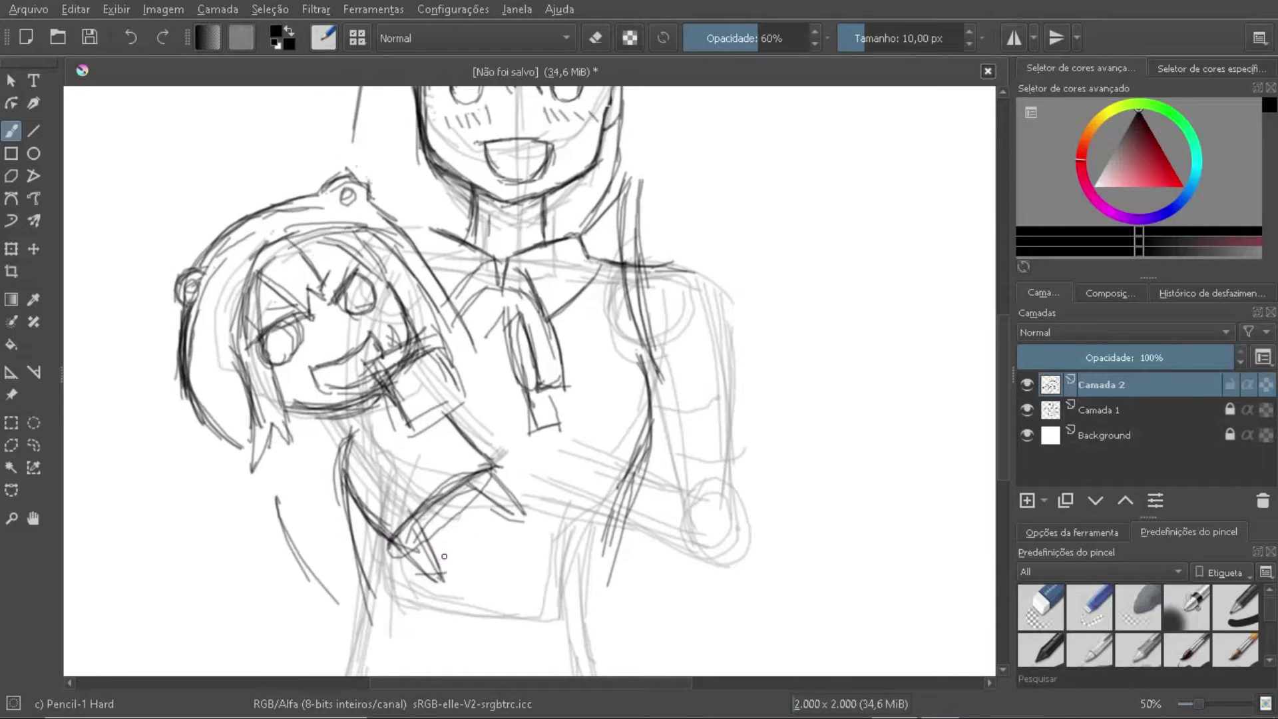
drag(479, 412, 353, 632)
drag(240, 466, 278, 519)
Step: Freehand-select the chibi and move it to the left
scroll(517, 387, down, 3)
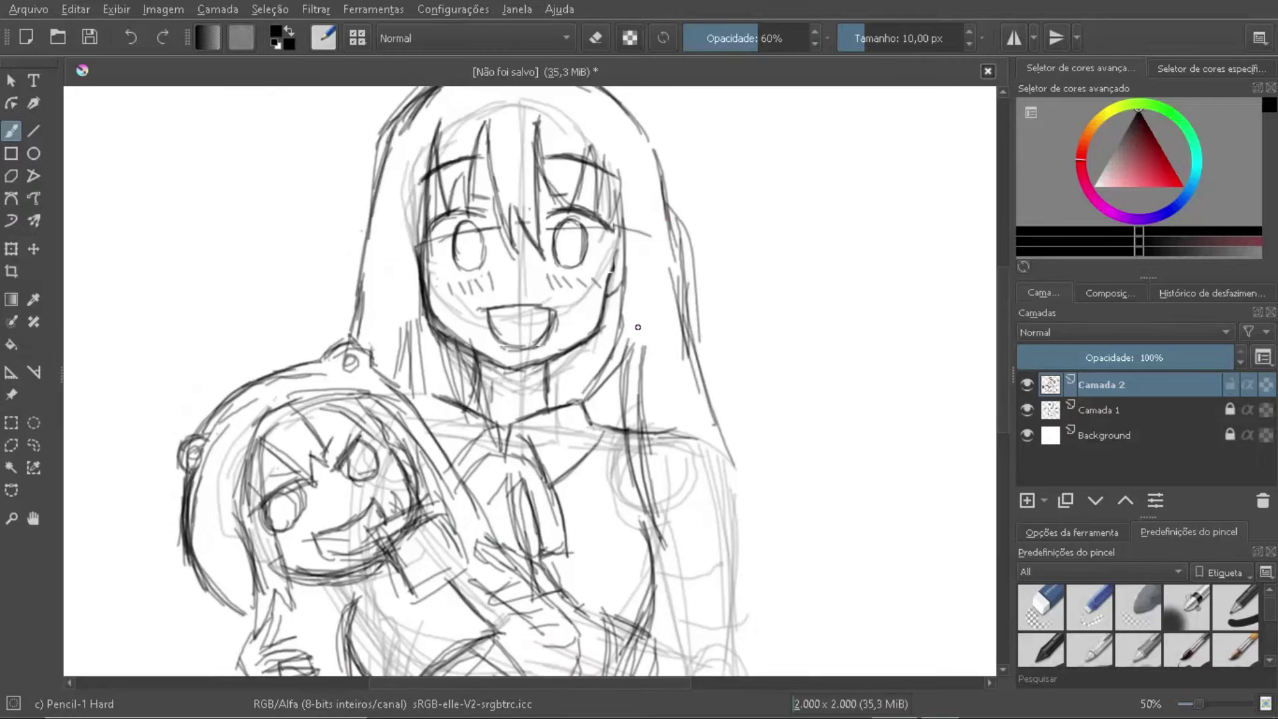
click(33, 444)
mouse_move(492, 492)
mouse_down()
mouse_move(378, 261)
mouse_move(493, 493)
mouse_up()
key(b)
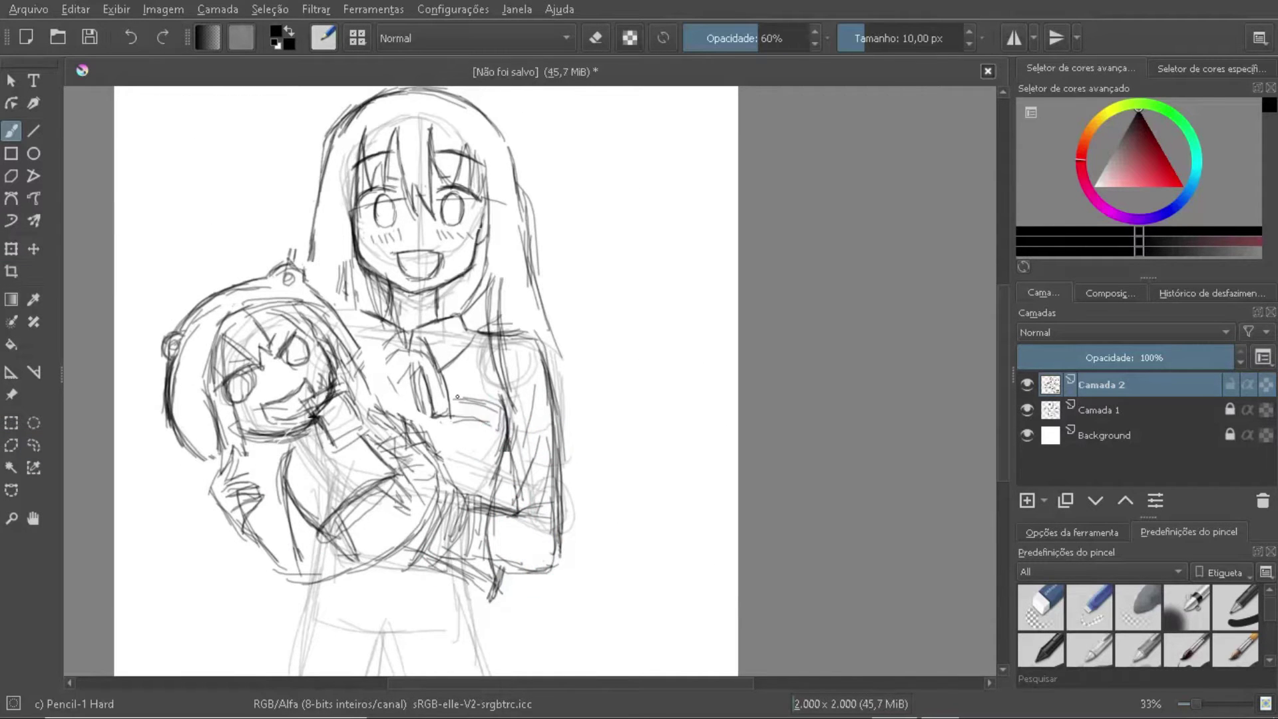
Step: Sketch the lower body and long hair flowing down to the bottom of the canvas
drag(293, 559, 299, 672)
drag(499, 586, 492, 672)
drag(203, 459, 140, 572)
drag(532, 286, 732, 626)
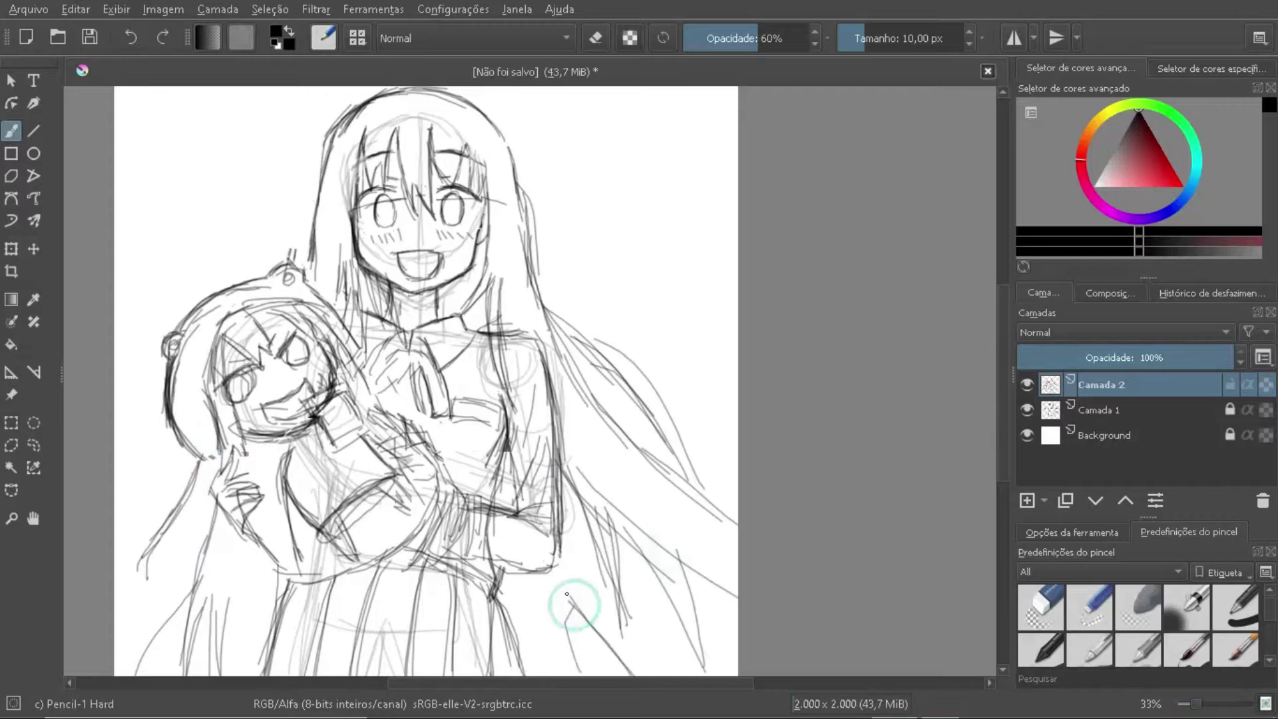
drag(526, 240, 705, 552)
drag(236, 473, 146, 672)
Step: On a new layer, ink the girl's jaw lines, cheek and mouth outline
key(Insert)
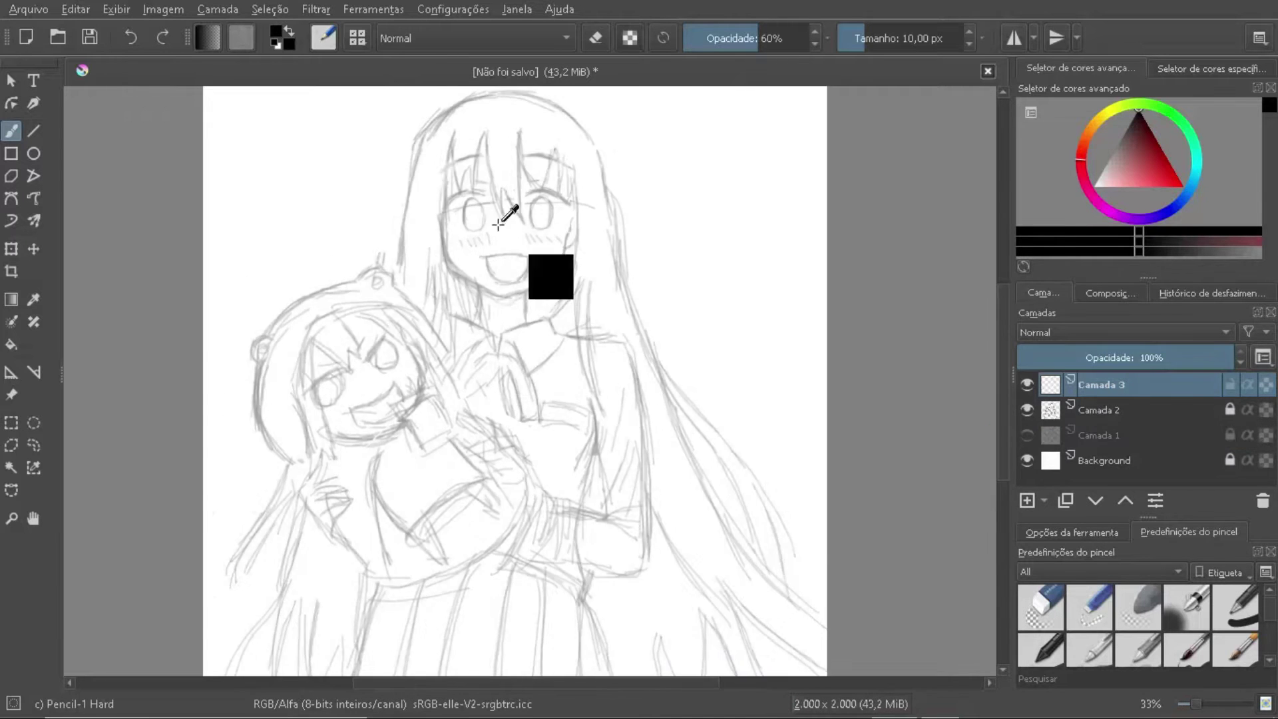
key(1)
drag(680, 373, 506, 572)
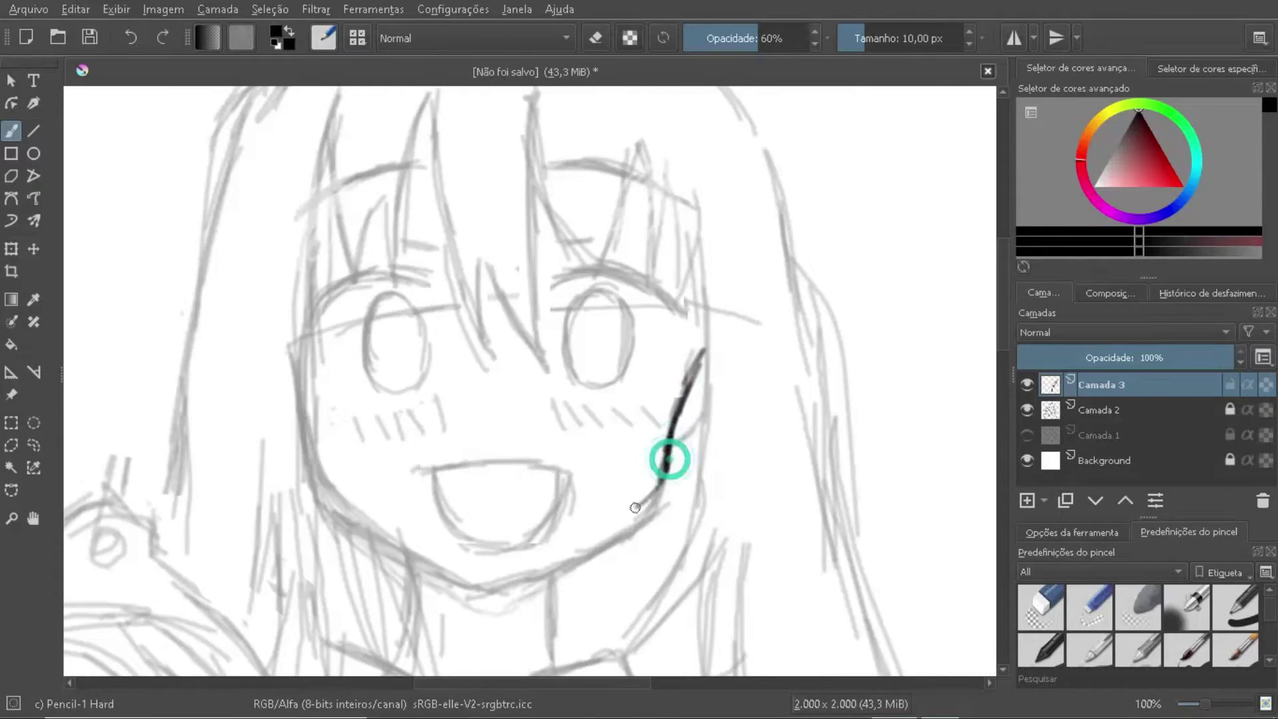
drag(704, 349, 509, 579)
drag(293, 355, 509, 578)
key(ctrl+z)
key(ctrl+z)
drag(429, 459, 571, 458)
drag(431, 462, 466, 539)
key(ctrl+z)
key(ctrl+shift+z)
mouse_move(696, 373)
mouse_down()
mouse_move(669, 439)
mouse_move(499, 584)
mouse_up()
drag(296, 373, 506, 586)
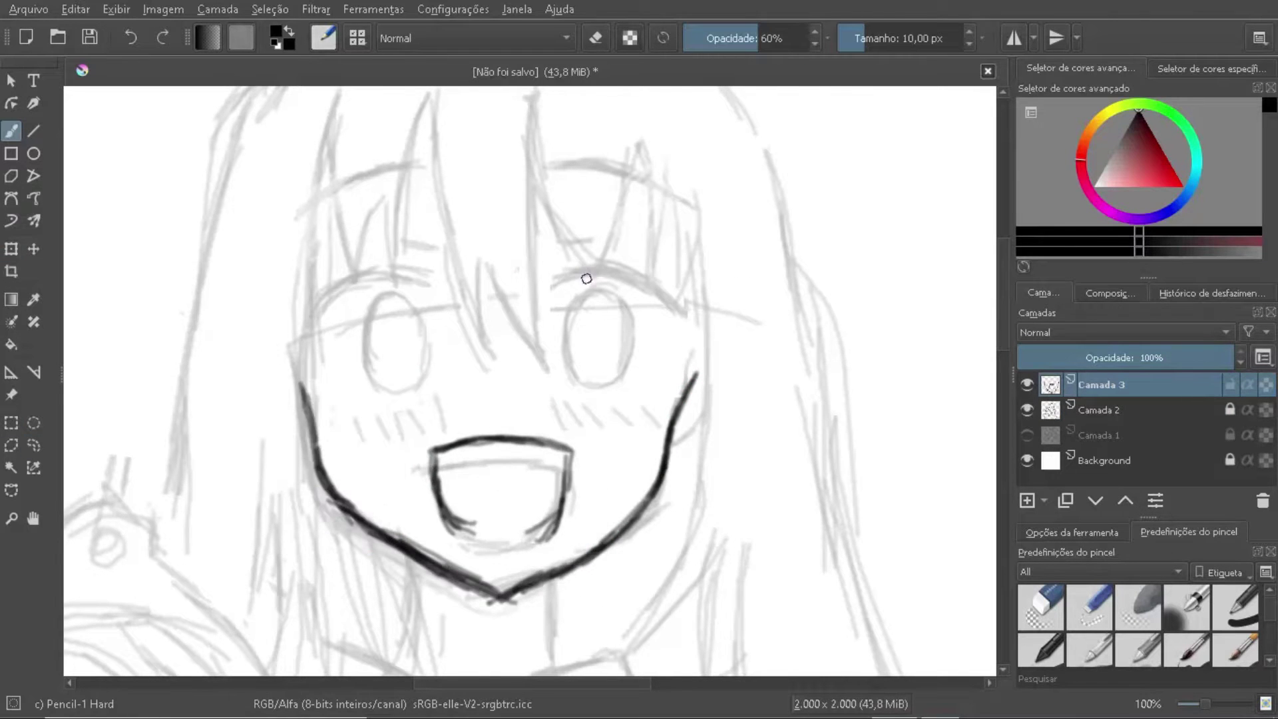
Step: Ink both eyebrows, eye outlines and pupils
drag(554, 306, 685, 350)
scroll(656, 398, up, 2)
drag(656, 398, 766, 372)
drag(692, 393, 705, 439)
drag(166, 333, 366, 279)
drag(280, 399, 293, 453)
drag(266, 319, 353, 456)
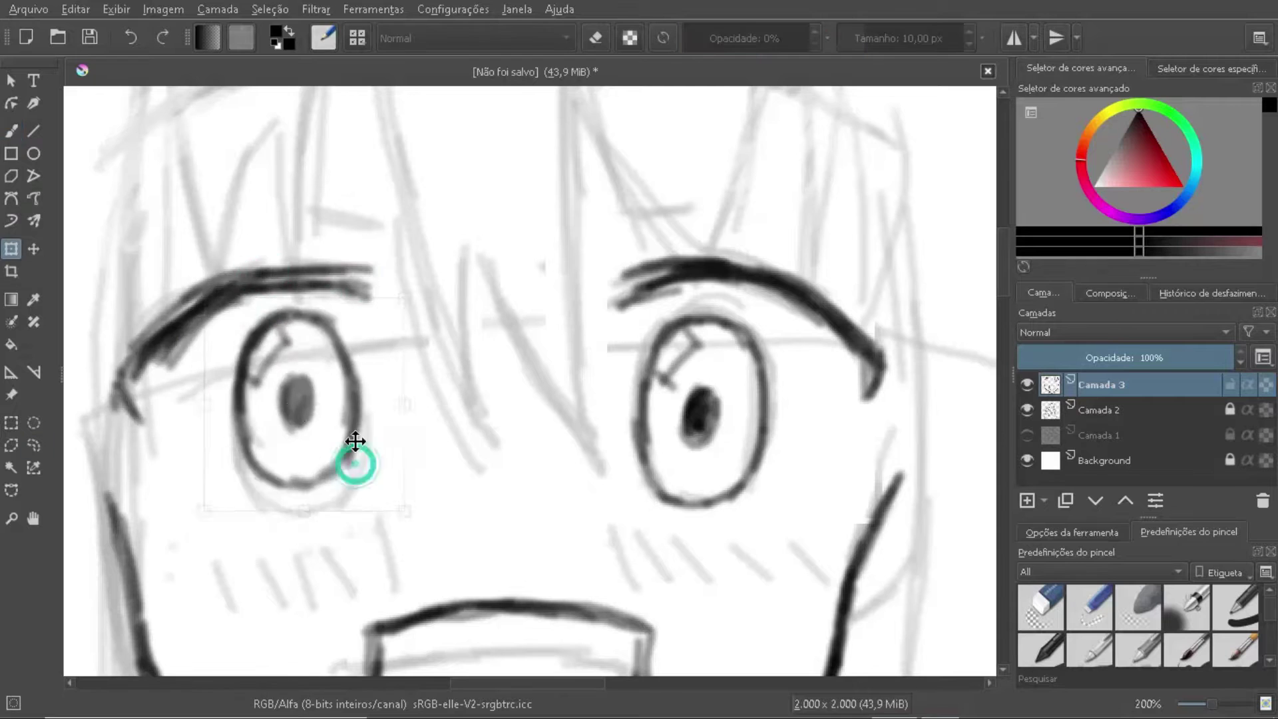
scroll(577, 344, down, 1)
drag(592, 419, 622, 462)
Step: Draw dark hair strands over the face, the cheek lines and the outer hair outline
scroll(456, 391, down, 1)
drag(492, 193, 499, 446)
drag(546, 373, 649, 226)
drag(392, 180, 293, 379)
drag(675, 473, 642, 539)
drag(672, 326, 642, 539)
scroll(643, 539, down, 2)
drag(383, 459, 658, 247)
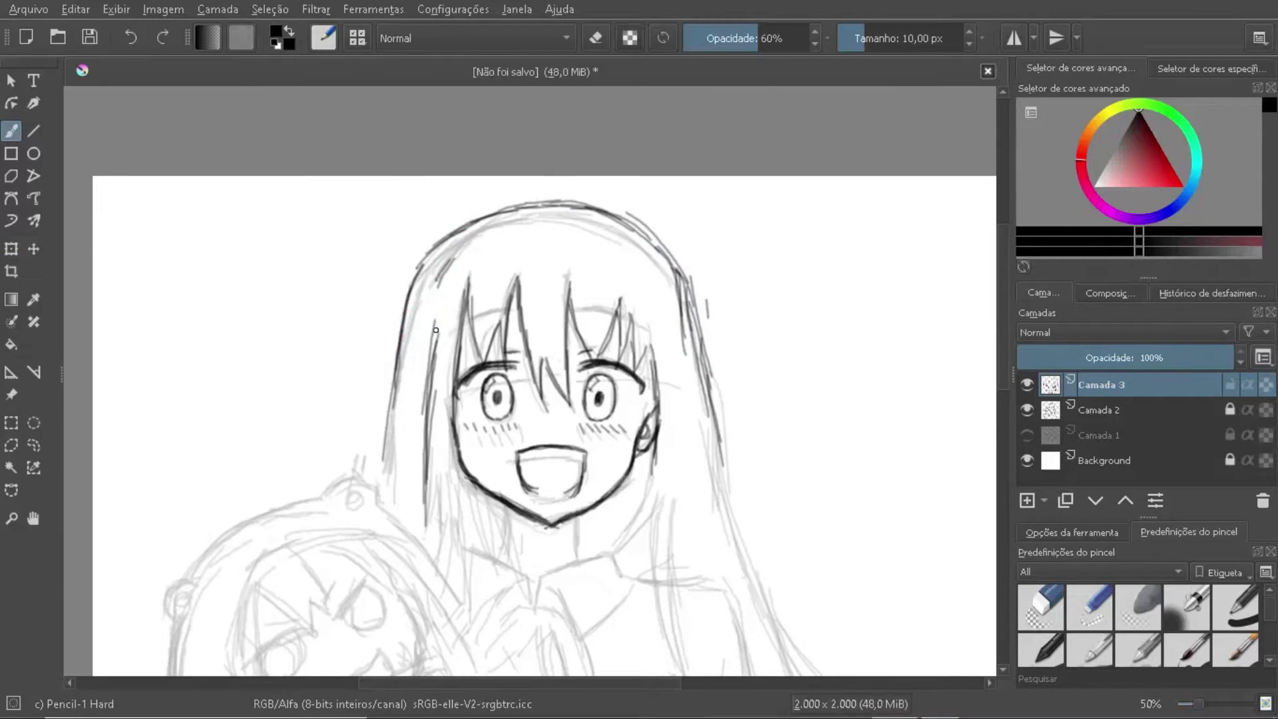
scroll(436, 329, up, 3)
scroll(359, 286, down, 5)
Step: Ink the collar lines and dark hair strands on the right side
drag(193, 373, 665, 552)
scroll(663, 238, down, 2)
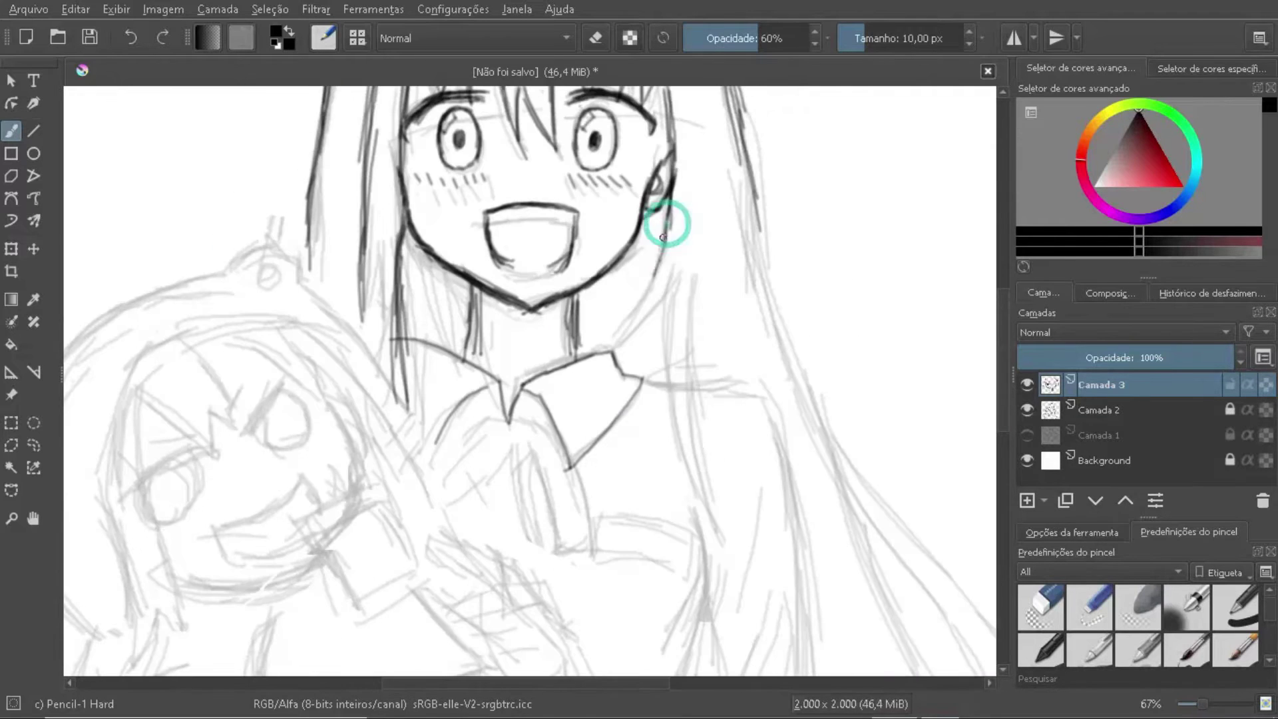
drag(664, 237, 731, 532)
drag(705, 166, 818, 499)
scroll(665, 333, down, 2)
scroll(517, 405, up, 3)
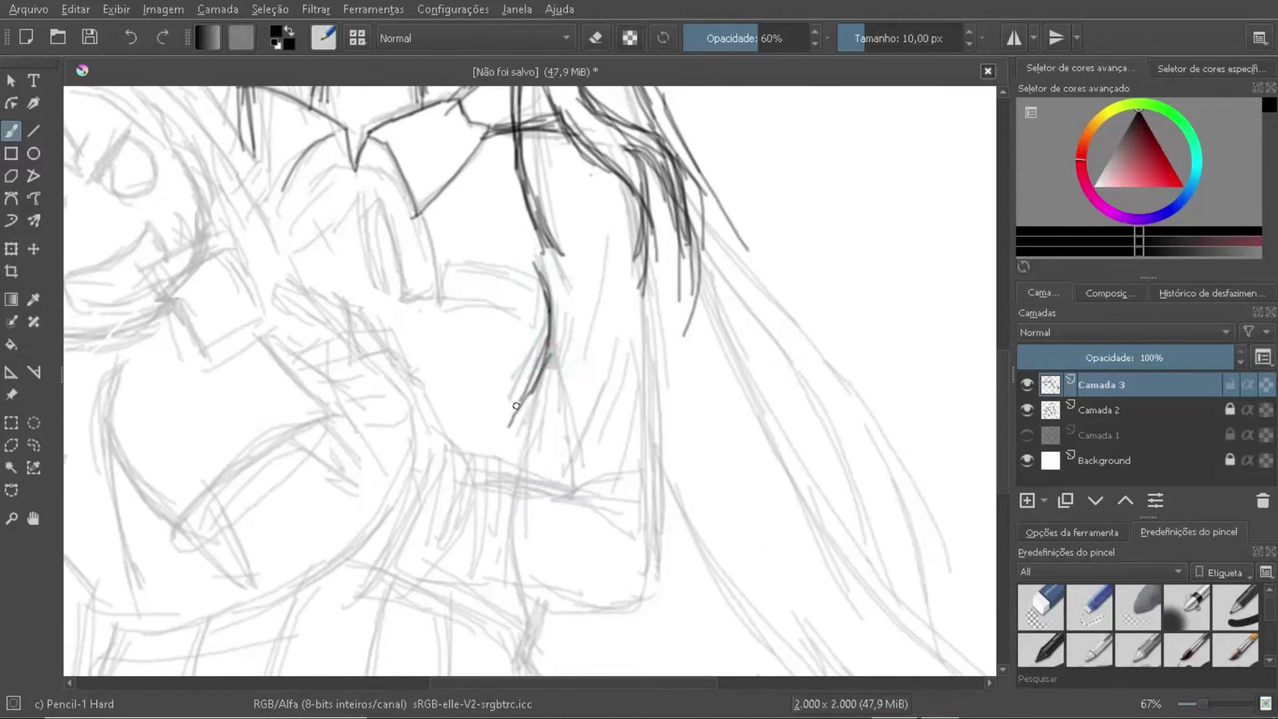
Step: Ink the collar, shoulder, sleeve and the arm holding the chibi
drag(660, 536, 479, 486)
drag(525, 380, 373, 585)
scroll(433, 466, down, 1)
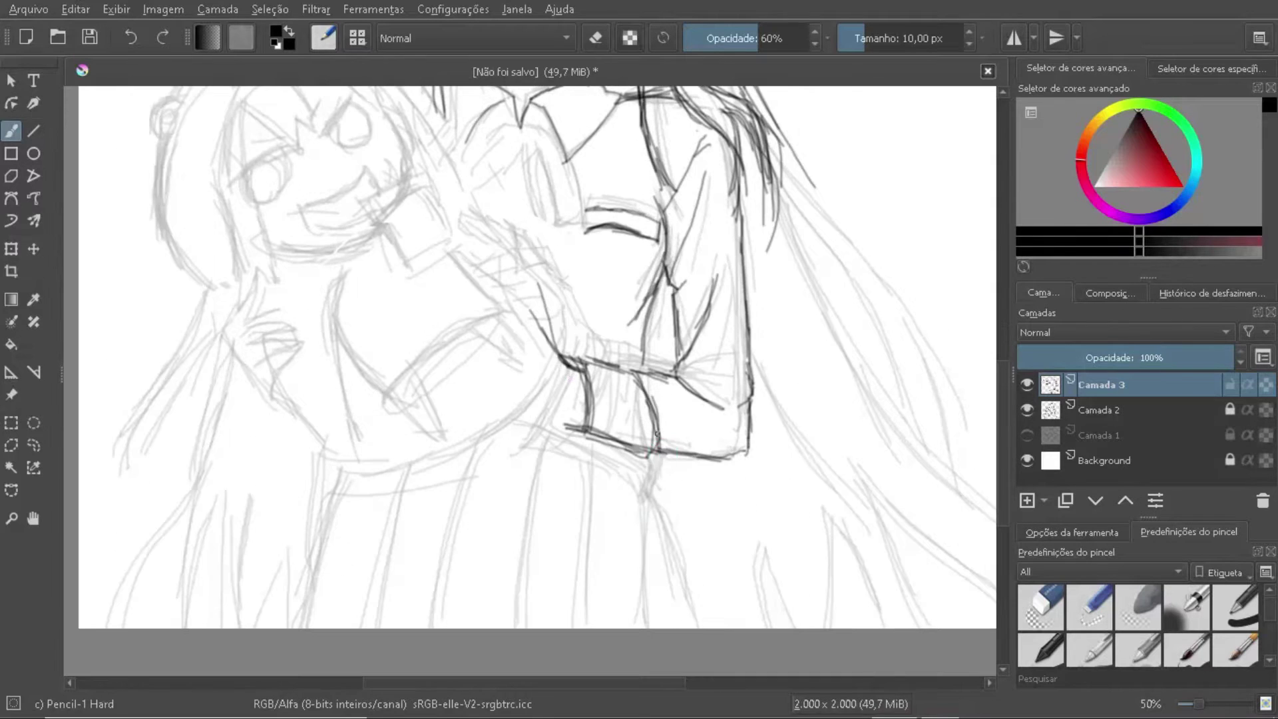
drag(672, 452, 519, 626)
drag(519, 359, 475, 494)
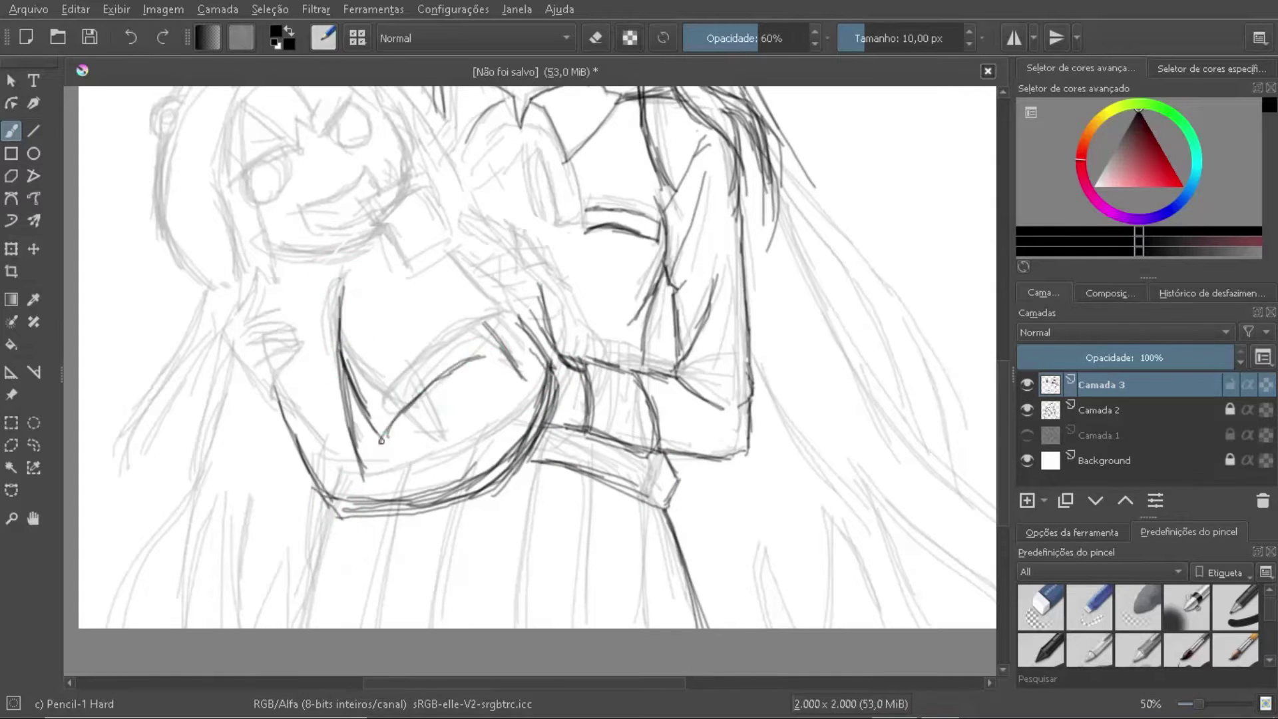
drag(383, 438, 513, 253)
scroll(402, 433, up, 3)
scroll(466, 366, down, 4)
scroll(399, 299, up, 2)
drag(336, 229, 299, 399)
drag(425, 179, 392, 274)
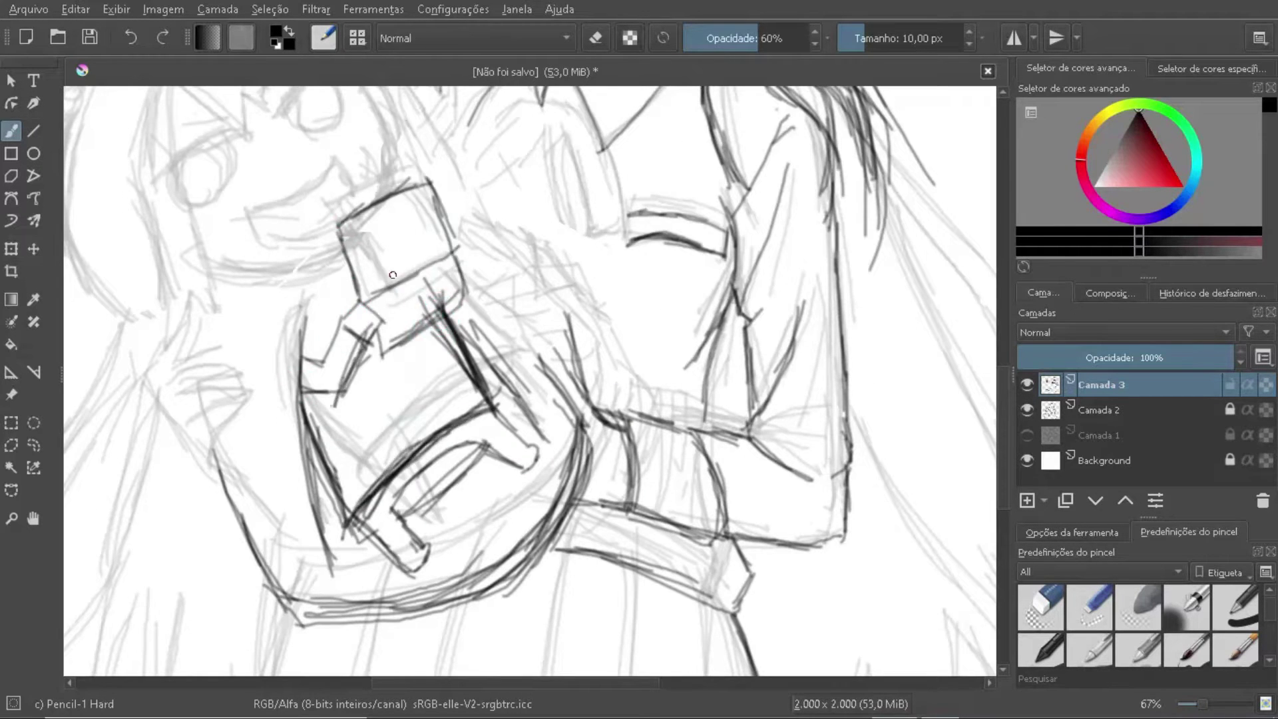
scroll(393, 274, up, 1)
Step: Re-ink the mouth, chin, eyebrows, eyes and hair bangs
drag(426, 452, 562, 376)
drag(349, 526, 572, 509)
drag(532, 226, 473, 303)
drag(303, 366, 409, 323)
mouse_move(386, 359)
mouse_down()
mouse_move(406, 408)
mouse_move(373, 443)
mouse_up()
drag(525, 256, 532, 336)
drag(346, 199, 426, 359)
drag(293, 186, 373, 585)
Step: Add outline strokes around the head
scroll(377, 399, down, 1)
mouse_move(346, 496)
mouse_down()
mouse_move(310, 293)
mouse_move(299, 426)
mouse_up()
scroll(257, 328, down, 1)
scroll(399, 300, up, 1)
drag(373, 332, 562, 208)
drag(565, 120, 639, 359)
scroll(614, 389, up, 1)
Step: Draw a hand with fingers at the centre, then select and delete those strokes
drag(563, 333, 459, 403)
drag(649, 266, 442, 473)
drag(589, 220, 429, 303)
drag(566, 319, 436, 389)
scroll(411, 425, down, 1)
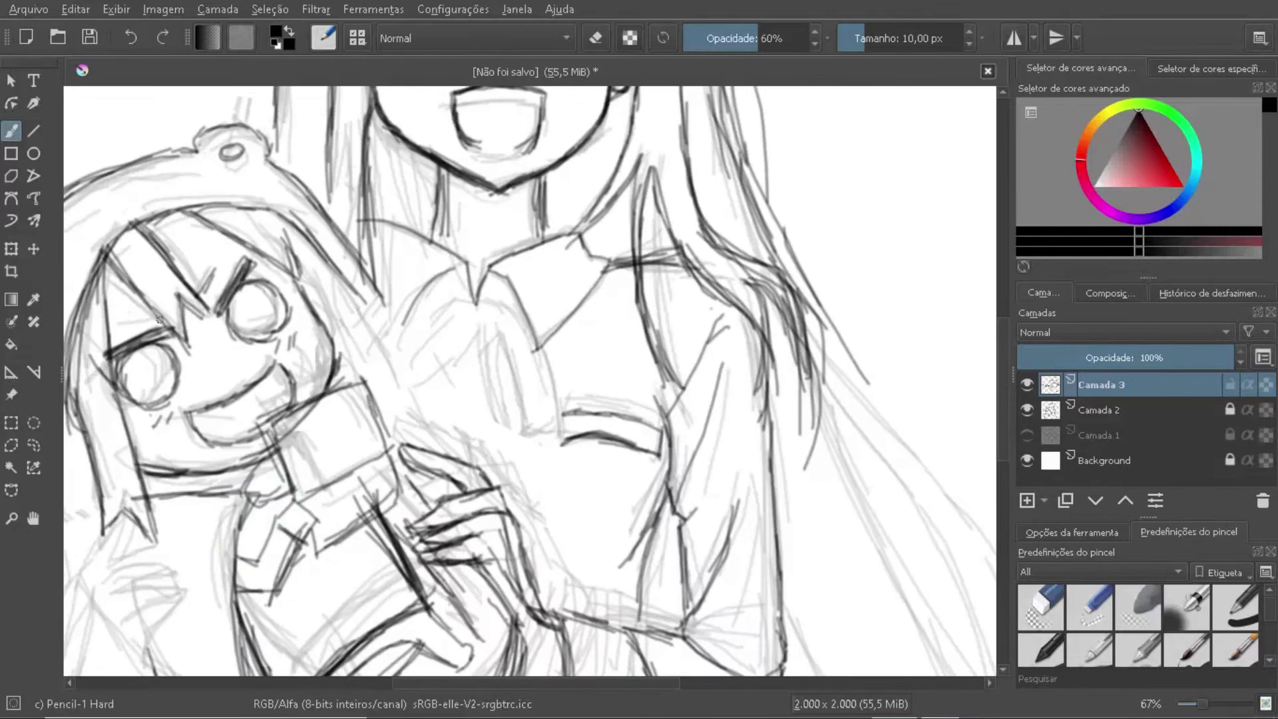
scroll(159, 320, down, 2)
drag(386, 253, 559, 426)
key(Delete)
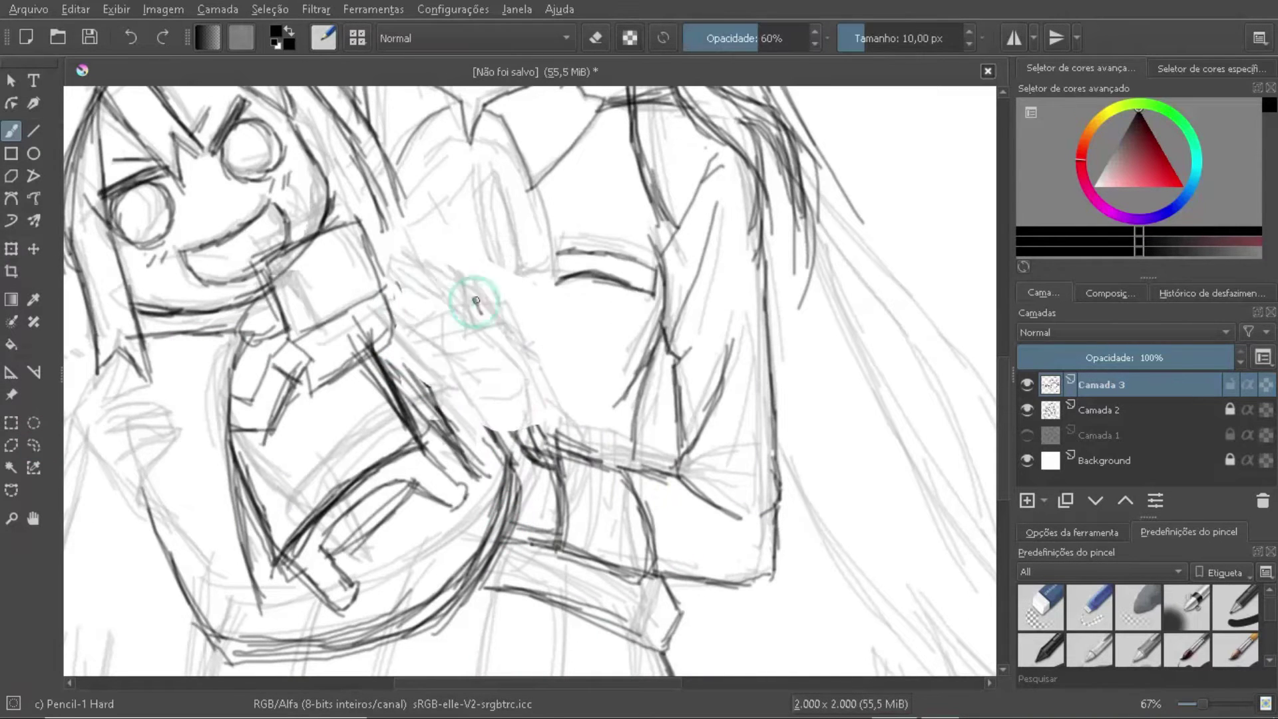
Step: Add sketch strokes to the hands and save the file as umaru chan.kra
scroll(448, 400, down, 1)
mouse_move(426, 366)
mouse_down()
mouse_move(448, 400)
mouse_move(522, 277)
mouse_move(512, 399)
mouse_up()
scroll(512, 333, up, 2)
drag(412, 460, 385, 328)
scroll(385, 328, down, 1)
scroll(385, 328, down, 1)
key(ctrl+s)
Step: Add a dark side line and long flowing hair strands reaching the canvas edge
drag(466, 479, 506, 625)
drag(517, 555, 579, 638)
scroll(532, 533, right, 3)
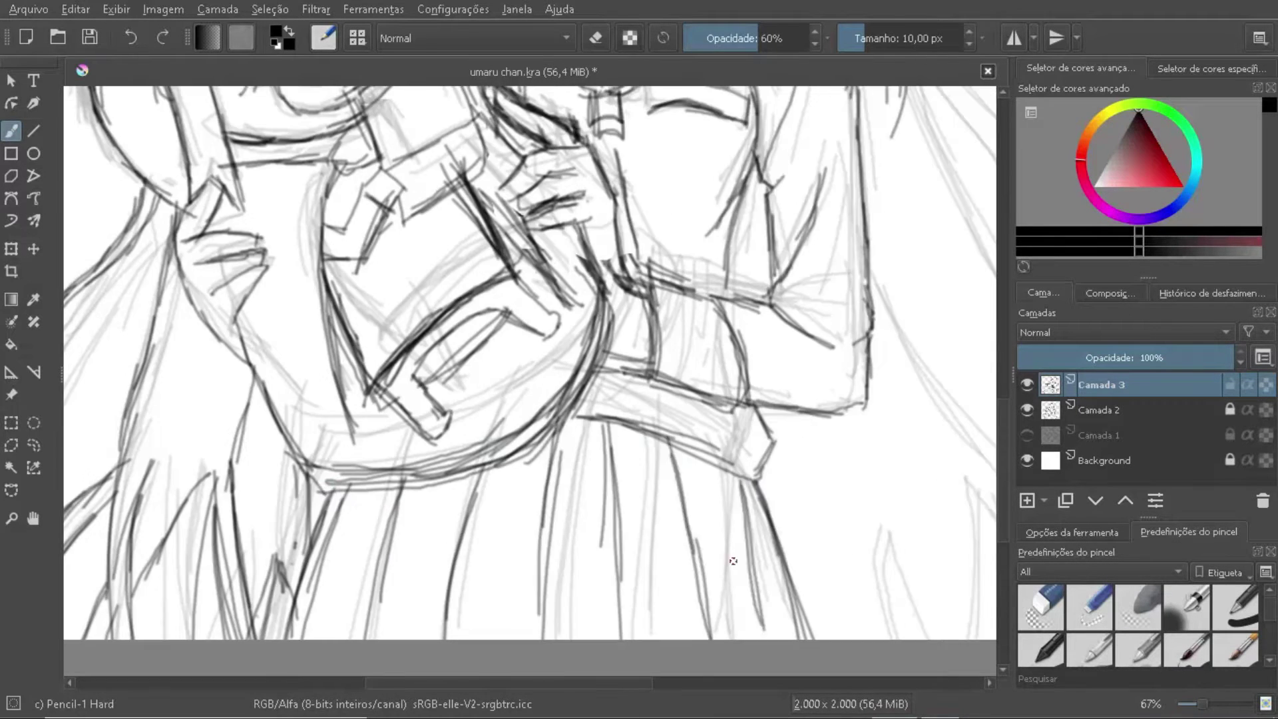
scroll(525, 533, down, 1)
drag(432, 373, 523, 530)
drag(496, 312, 692, 539)
drag(489, 228, 692, 479)
drag(579, 346, 509, 311)
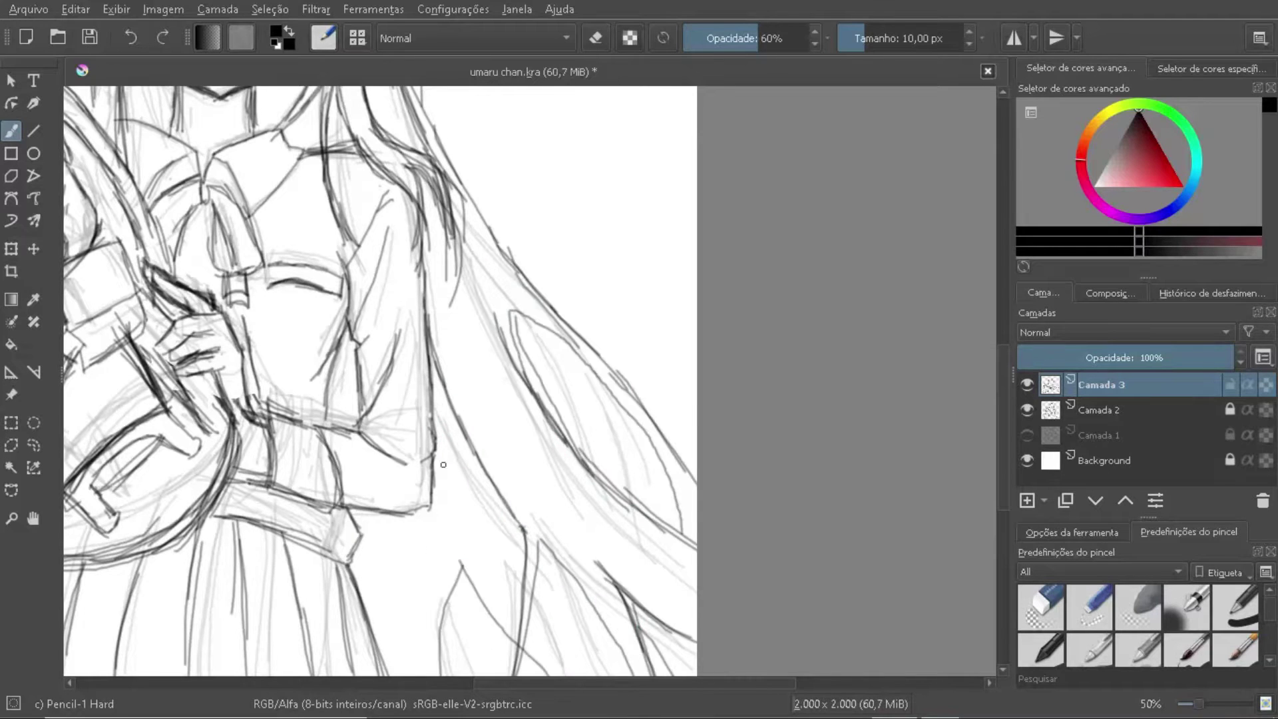
scroll(443, 464, down, 1)
scroll(506, 279, up, 1)
scroll(471, 280, down, 1)
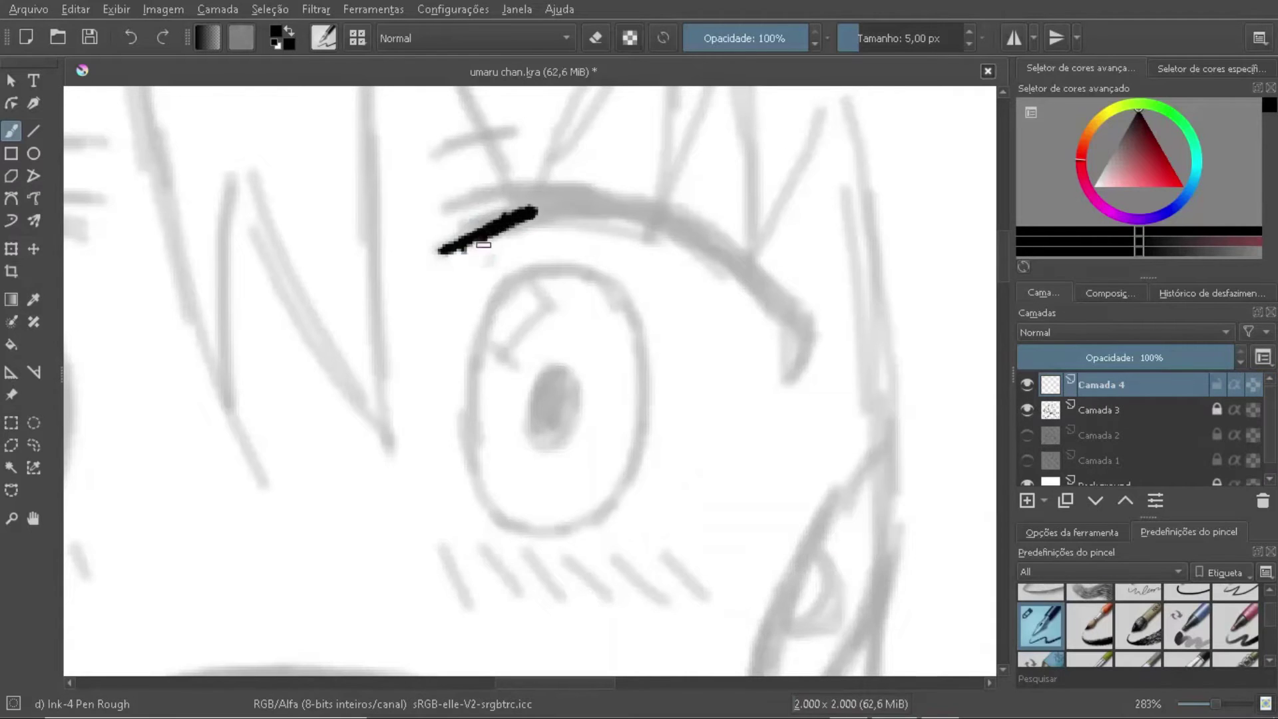
Step: Extend the inked upper eyelid and close the eye outline
mouse_move(439, 210)
mouse_down()
mouse_move(598, 197)
mouse_move(751, 254)
mouse_up()
scroll(516, 372, up, 1)
mouse_move(479, 256)
mouse_down()
mouse_move(489, 553)
mouse_move(698, 299)
mouse_move(649, 547)
mouse_up()
drag(496, 549, 617, 559)
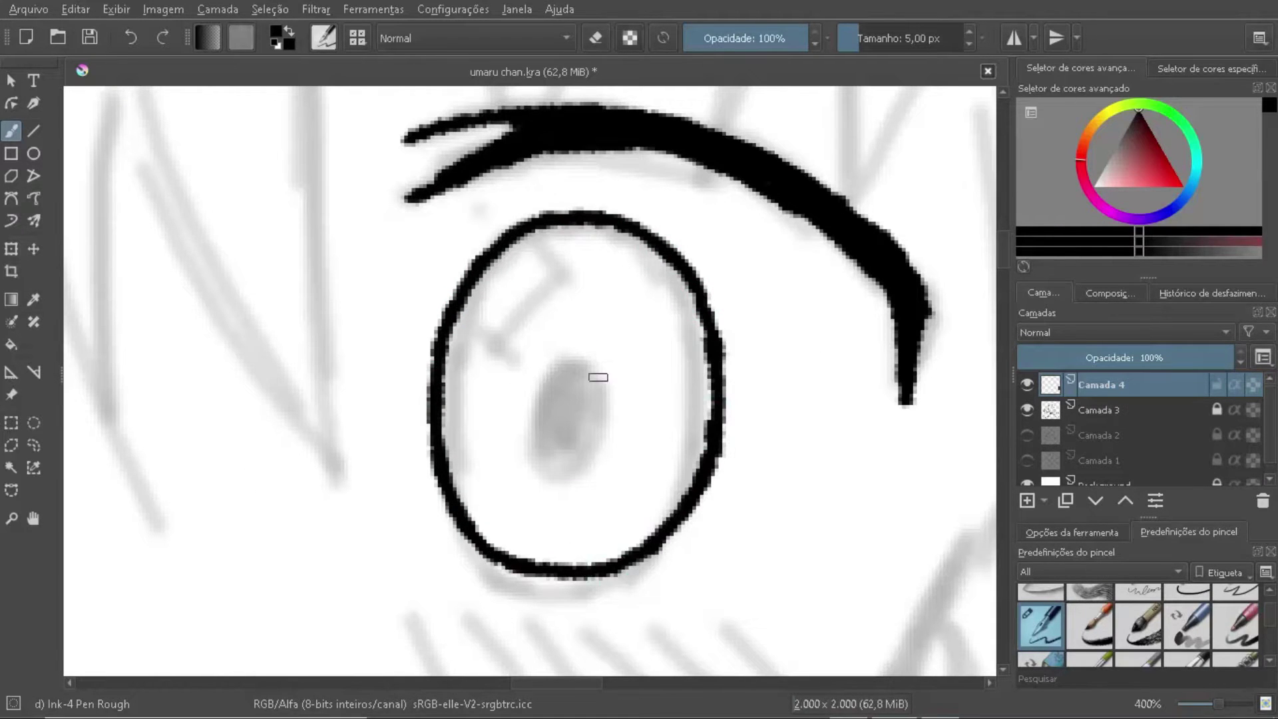
scroll(479, 382, down, 3)
Step: Ink four short blush strokes across the cheek
drag(348, 388, 373, 436)
drag(451, 388, 564, 485)
drag(579, 391, 679, 471)
drag(747, 376, 856, 457)
scroll(739, 490, down, 3)
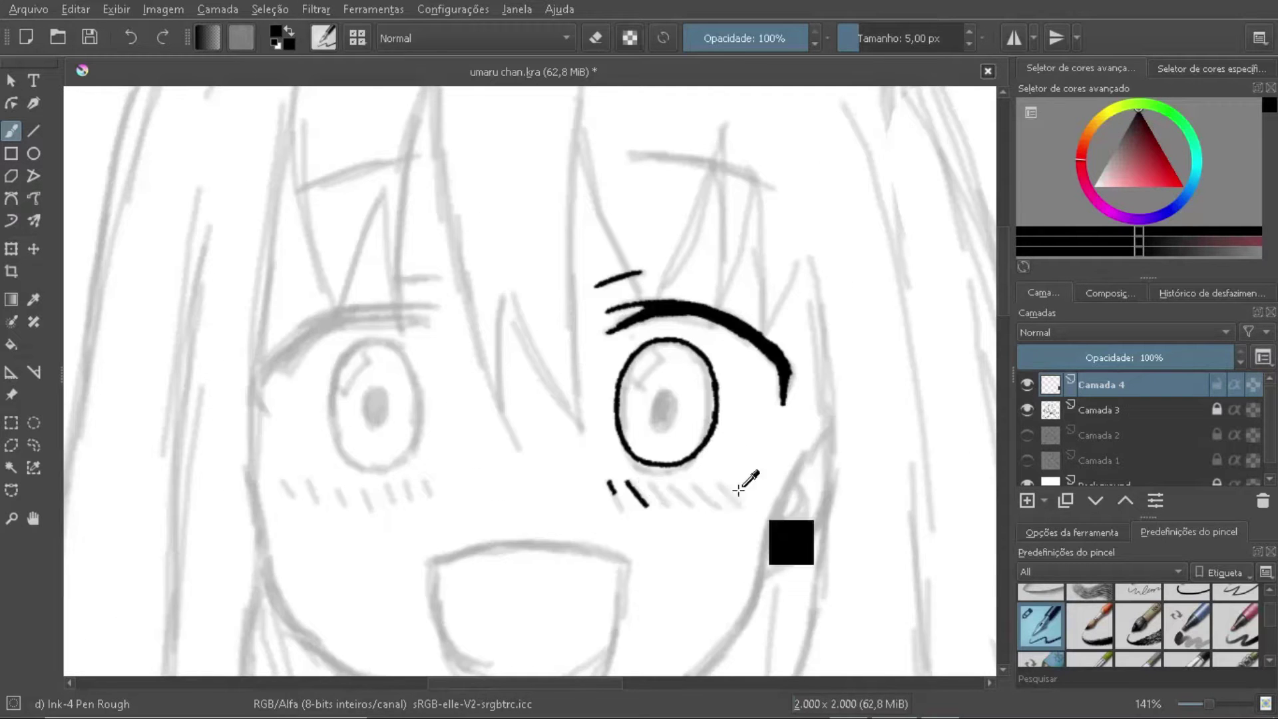
scroll(625, 159, up, 3)
Step: Ink the eyebrow arc above the eye
drag(357, 280, 668, 328)
scroll(668, 328, down, 4)
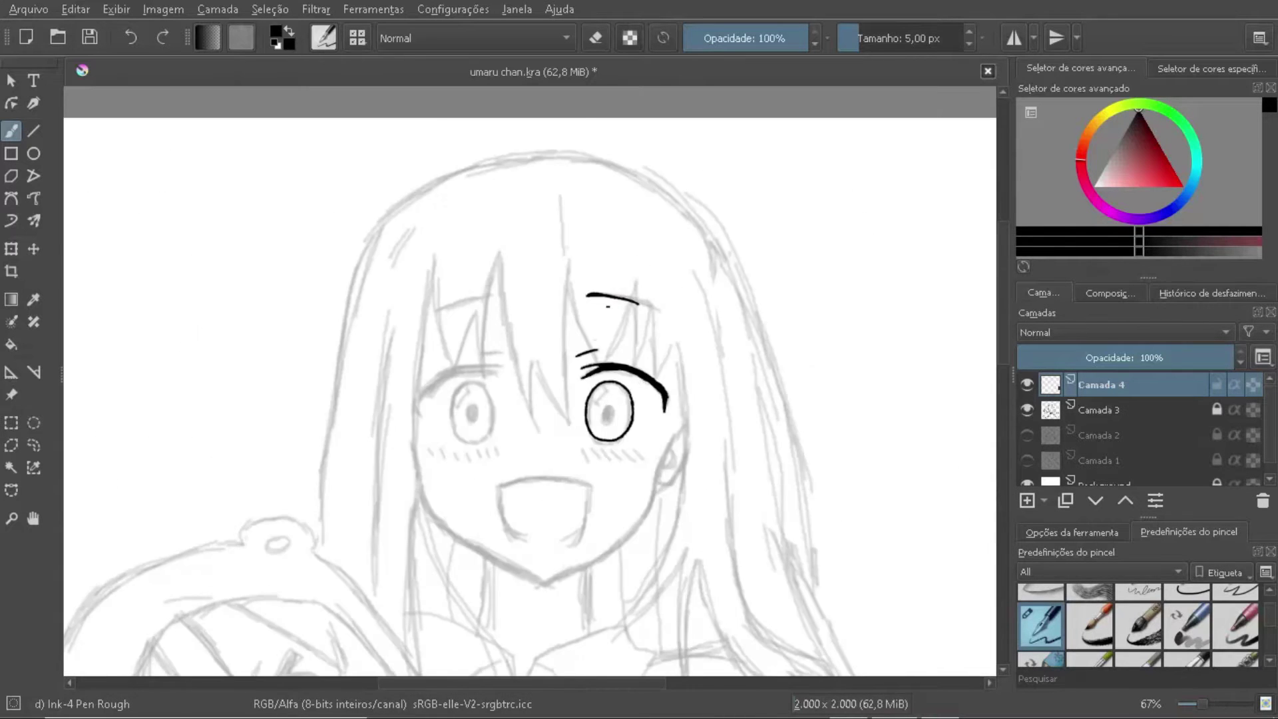
scroll(571, 330, up, 4)
scroll(616, 476, down, 5)
Step: Try a jawline stroke, then undo it
mouse_move(870, 90)
mouse_down()
mouse_move(827, 285)
mouse_move(724, 400)
mouse_up()
scroll(697, 408, down, 4)
scroll(606, 395, up, 3)
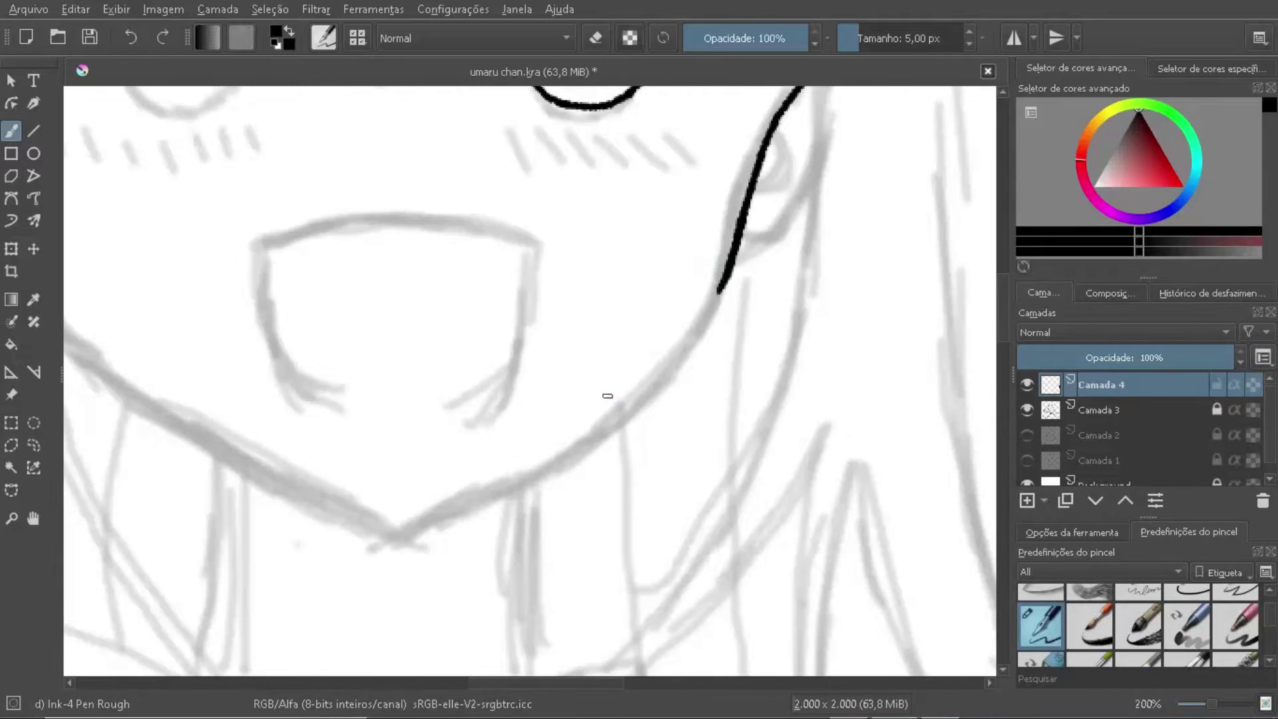
scroll(540, 466, up, 2)
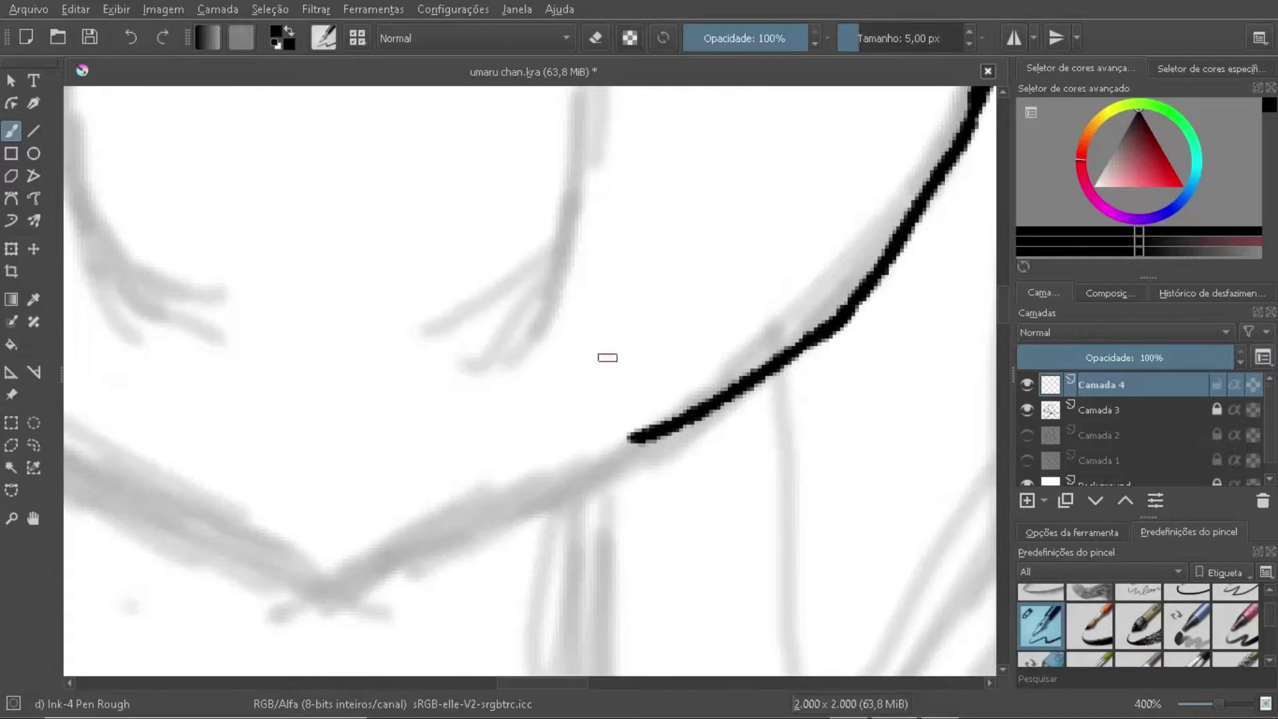
scroll(604, 357, down, 5)
scroll(604, 356, up, 4)
key(ctrl+z)
scroll(480, 461, down, 1)
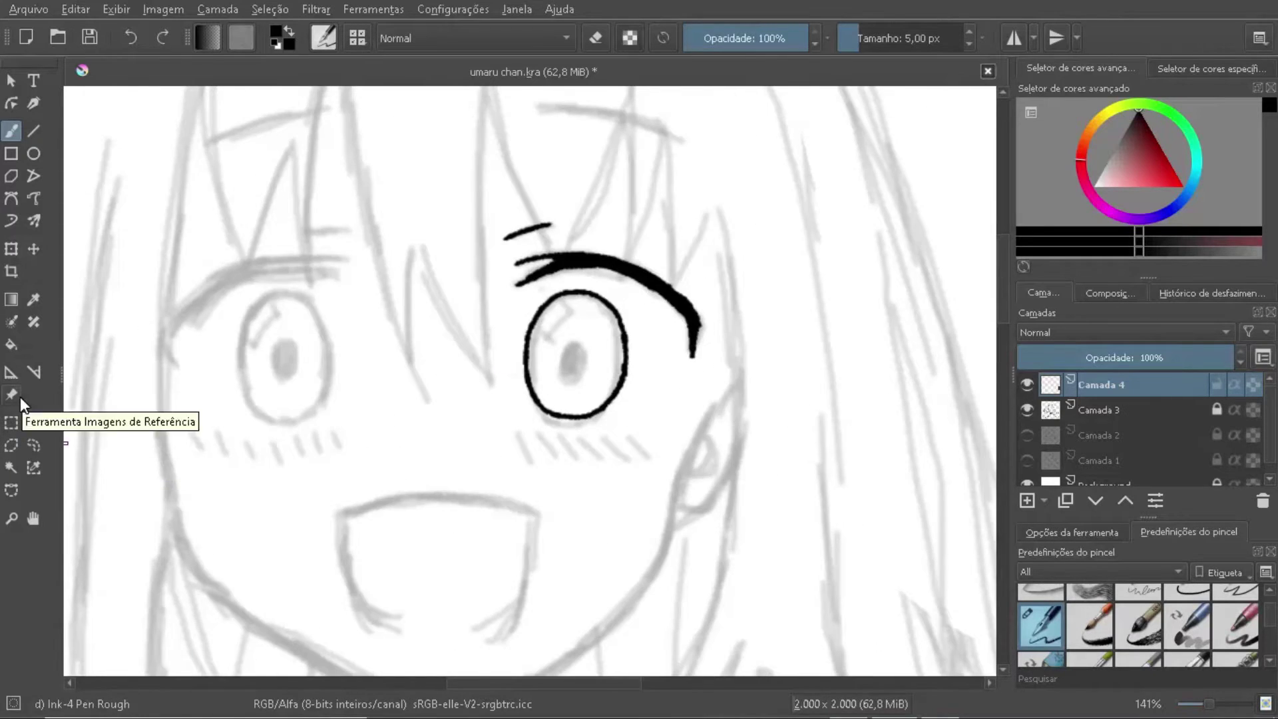
Step: Move the pasted eye copy, Camada 5(colado), over to the other side of the face
click(34, 442)
drag(329, 366, 439, 365)
right_click(439, 365)
click(643, 458)
key(ctrl+t)
Step: Flip the eye copy with Espelhar na Horizontal and apply the transform
click(164, 9)
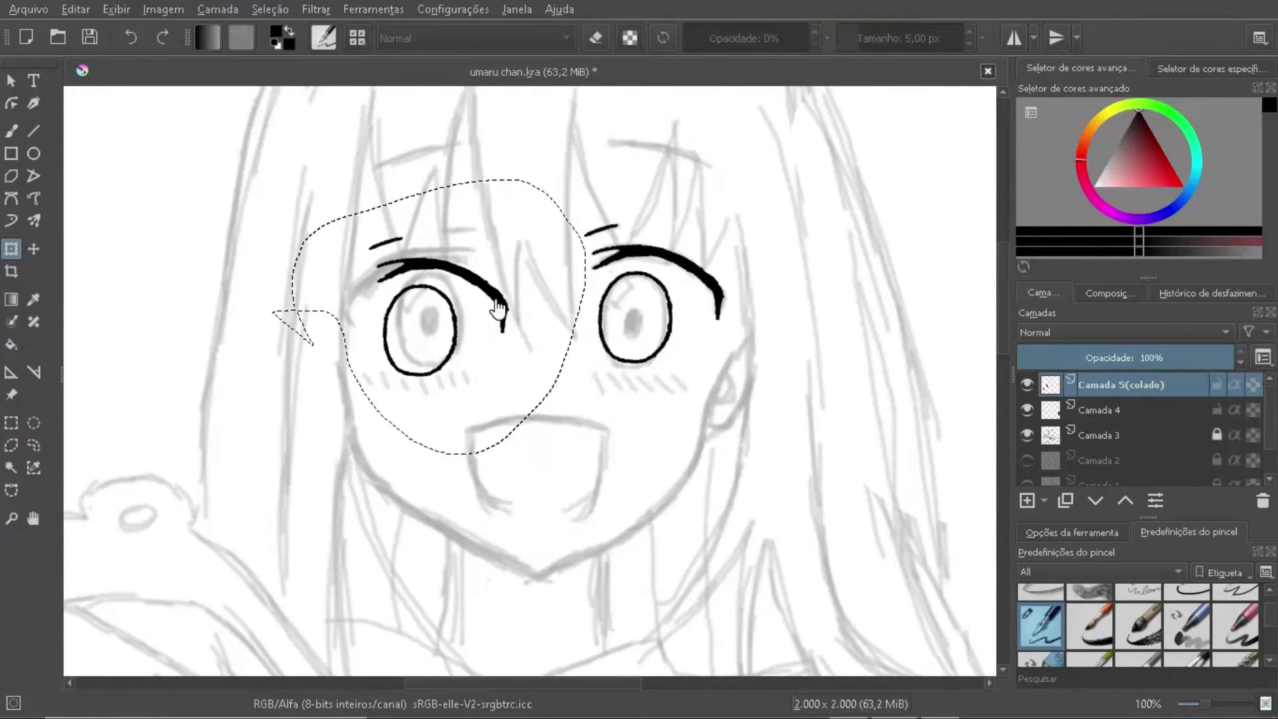
right_click(406, 265)
key(Escape)
scroll(405, 258, up, 3)
scroll(328, 186, down, 5)
key(b)
key(Page_Down)
Step: Ink the open mouth outline and the small nose mark
mouse_move(306, 226)
mouse_down()
mouse_move(263, 238)
mouse_move(249, 328)
mouse_move(447, 579)
mouse_up()
drag(779, 256, 753, 392)
scroll(599, 433, down, 5)
scroll(579, 397, up, 5)
drag(484, 331, 485, 363)
scroll(508, 300, down, 5)
scroll(656, 304, up, 2)
scroll(657, 304, up, 2)
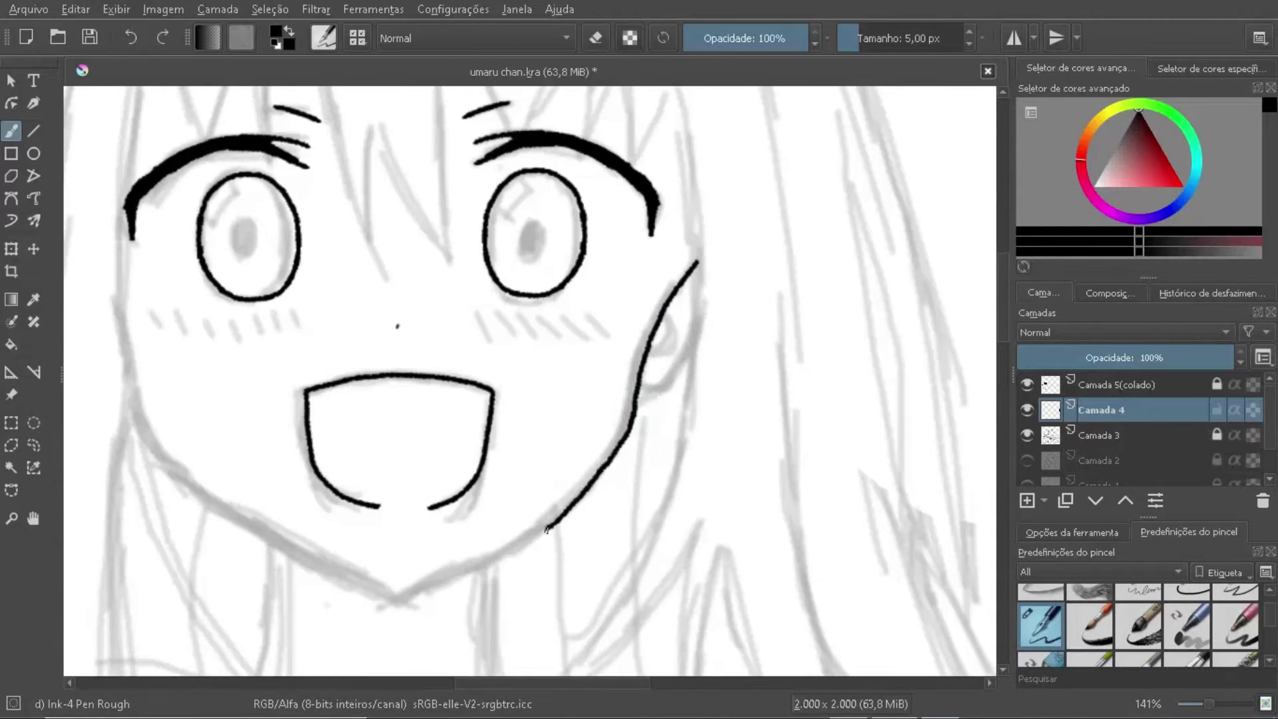
Step: Extend the right jaw line to the chin and redo the left cheek line
drag(502, 533, 410, 600)
scroll(410, 600, down, 3)
scroll(399, 426, up, 4)
mouse_move(240, 145)
mouse_down()
mouse_move(369, 420)
mouse_move(659, 569)
mouse_up()
key(ctrl+z)
scroll(473, 445, up, 2)
key(e)
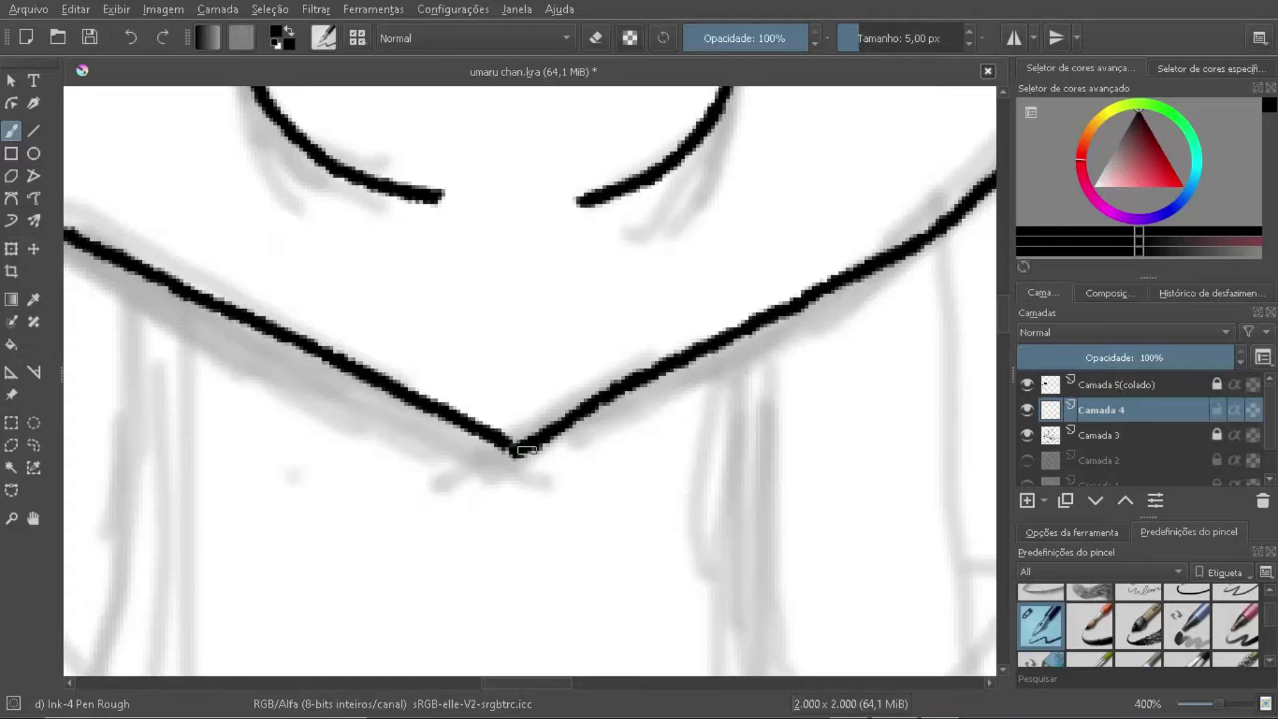
scroll(526, 450, down, 3)
scroll(257, 165, up, 2)
Step: Ink the long bang strands over the forehead and the crossing hairline stroke
drag(322, 171, 322, 314)
key(ctrl+z)
drag(327, 143, 389, 544)
key(ctrl+z)
drag(363, 403, 382, 542)
drag(482, 396, 480, 525)
scroll(480, 526, up, 2)
drag(676, 296, 408, 370)
scroll(546, 285, down, 3)
scroll(546, 285, up, 1)
Step: Extend the right bang line upward and add a strand along the right bangs
drag(546, 285, 480, 270)
drag(426, 140, 413, 200)
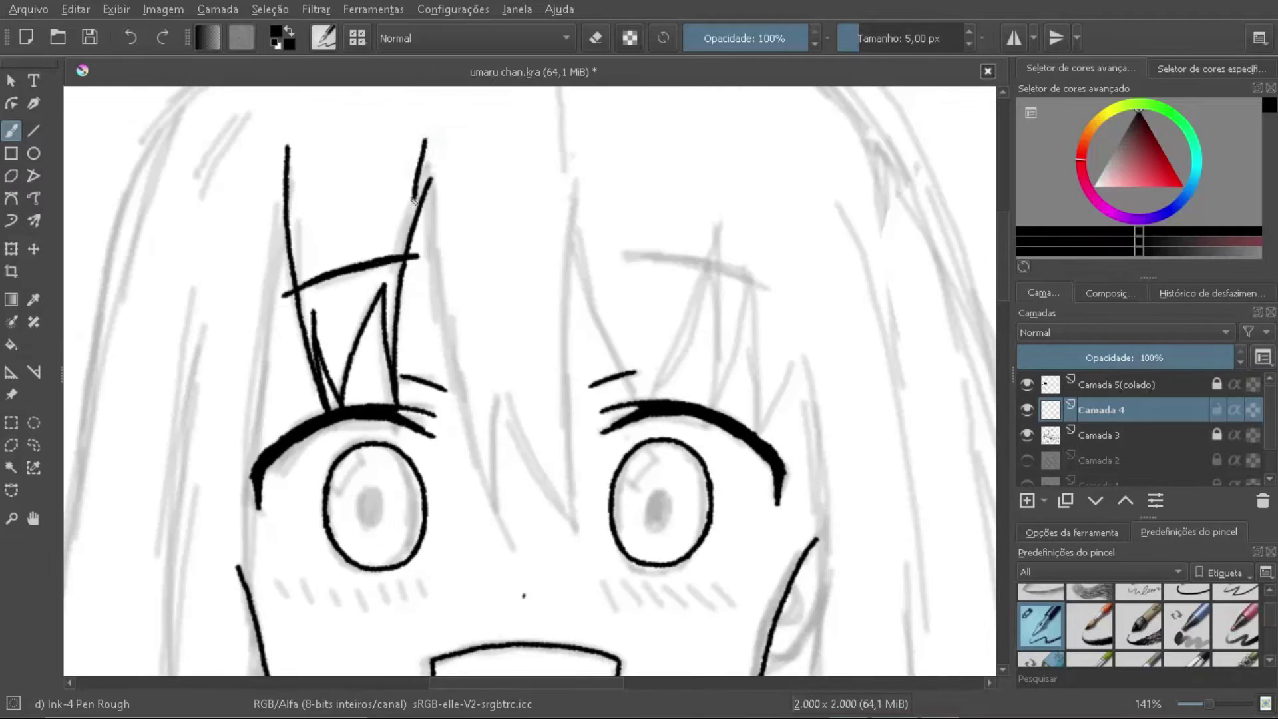
drag(563, 169, 580, 547)
scroll(467, 314, up, 1)
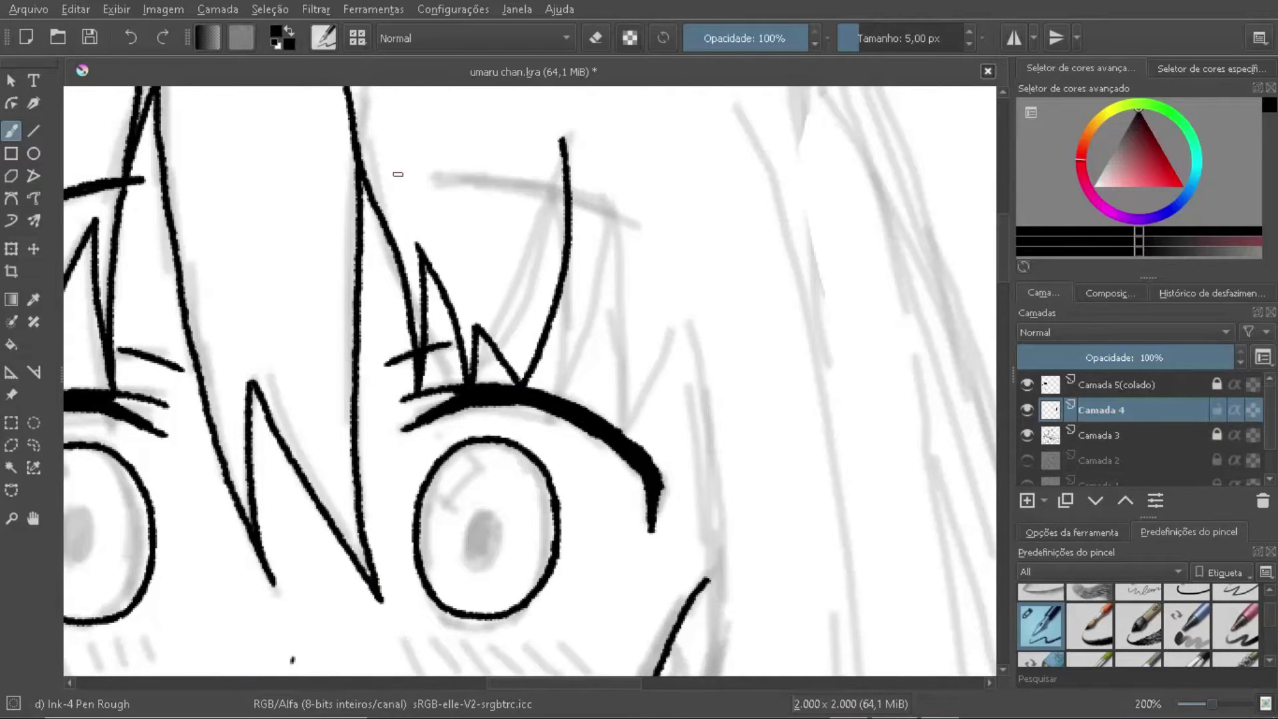
scroll(398, 173, down, 3)
scroll(547, 253, up, 3)
scroll(701, 260, down, 3)
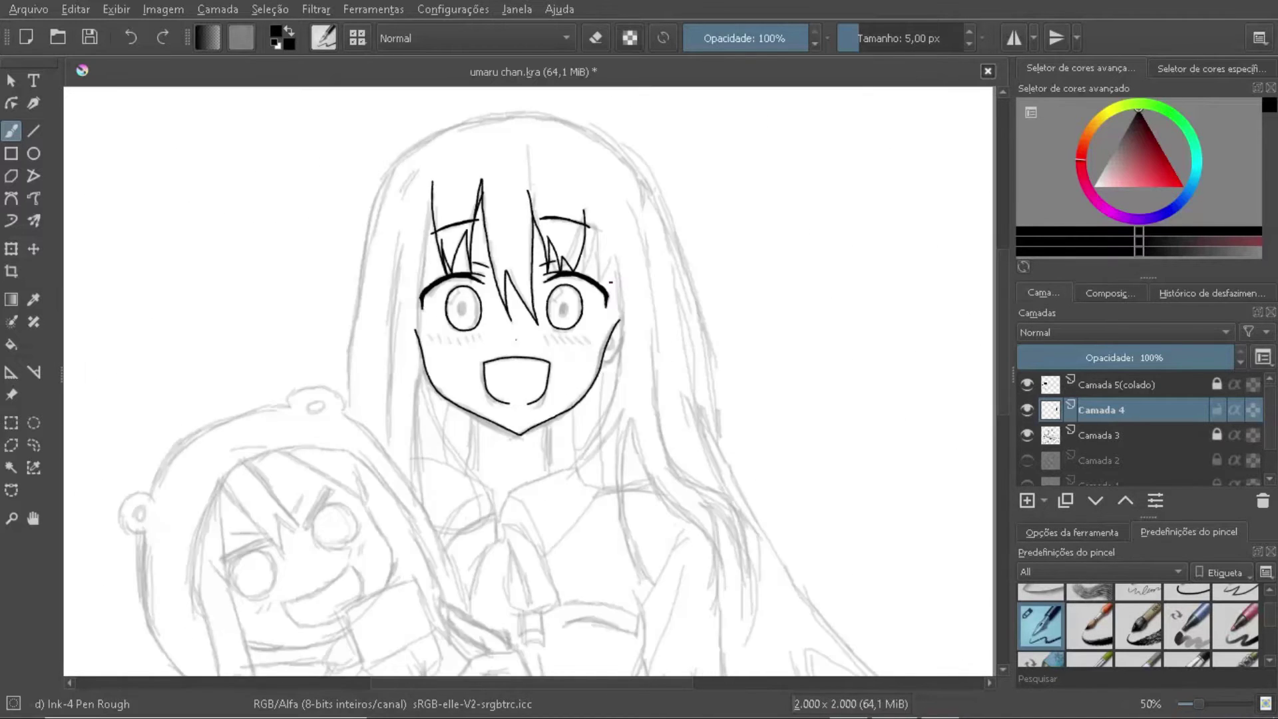
scroll(362, 286, up, 4)
Step: Add a vertical strand above the right eye and a short bang strand
drag(363, 286, 355, 431)
scroll(463, 514, down, 2)
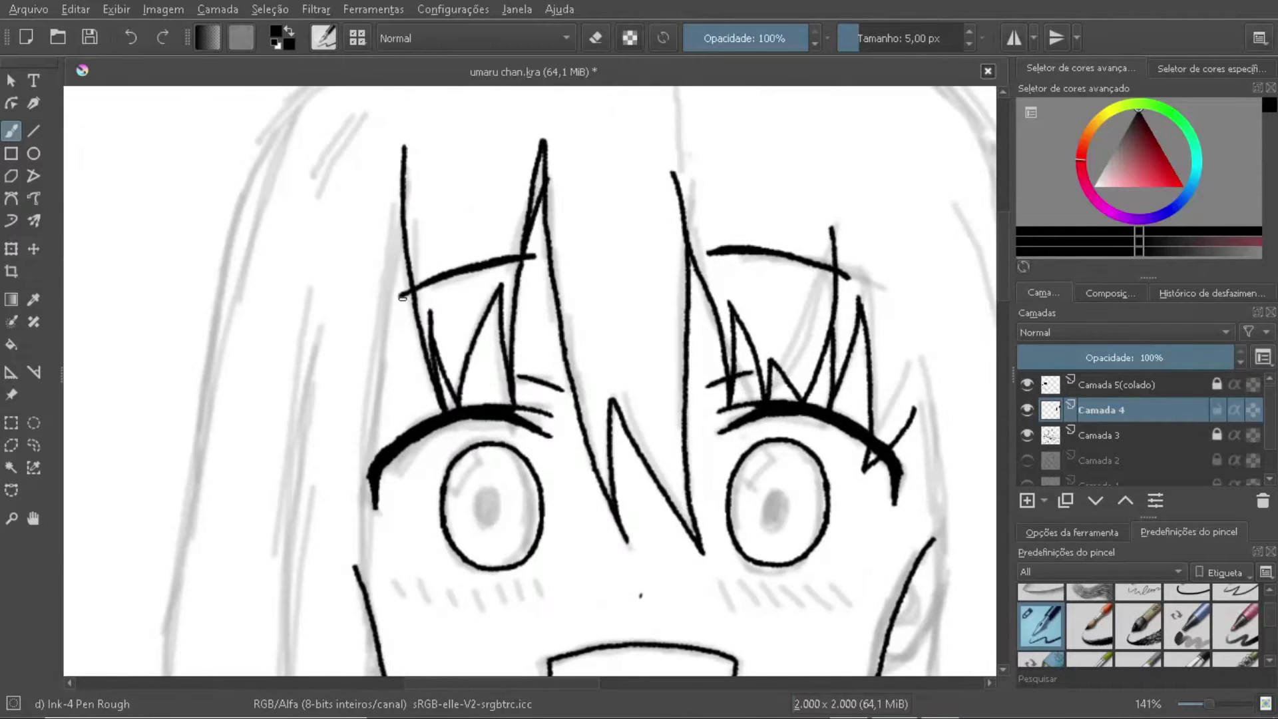
drag(403, 222, 363, 423)
scroll(364, 423, down, 2)
scroll(363, 423, up, 4)
scroll(396, 144, down, 5)
scroll(397, 143, up, 3)
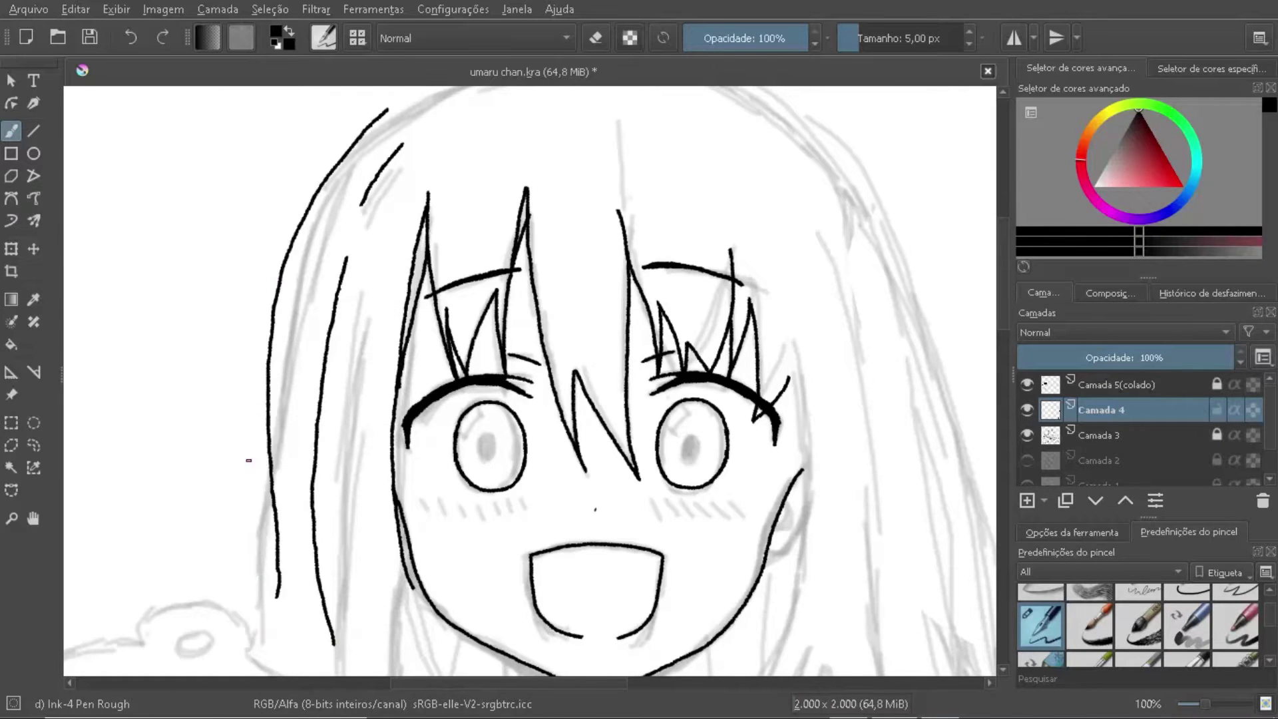
scroll(249, 460, down, 4)
scroll(503, 139, up, 3)
scroll(504, 139, up, 2)
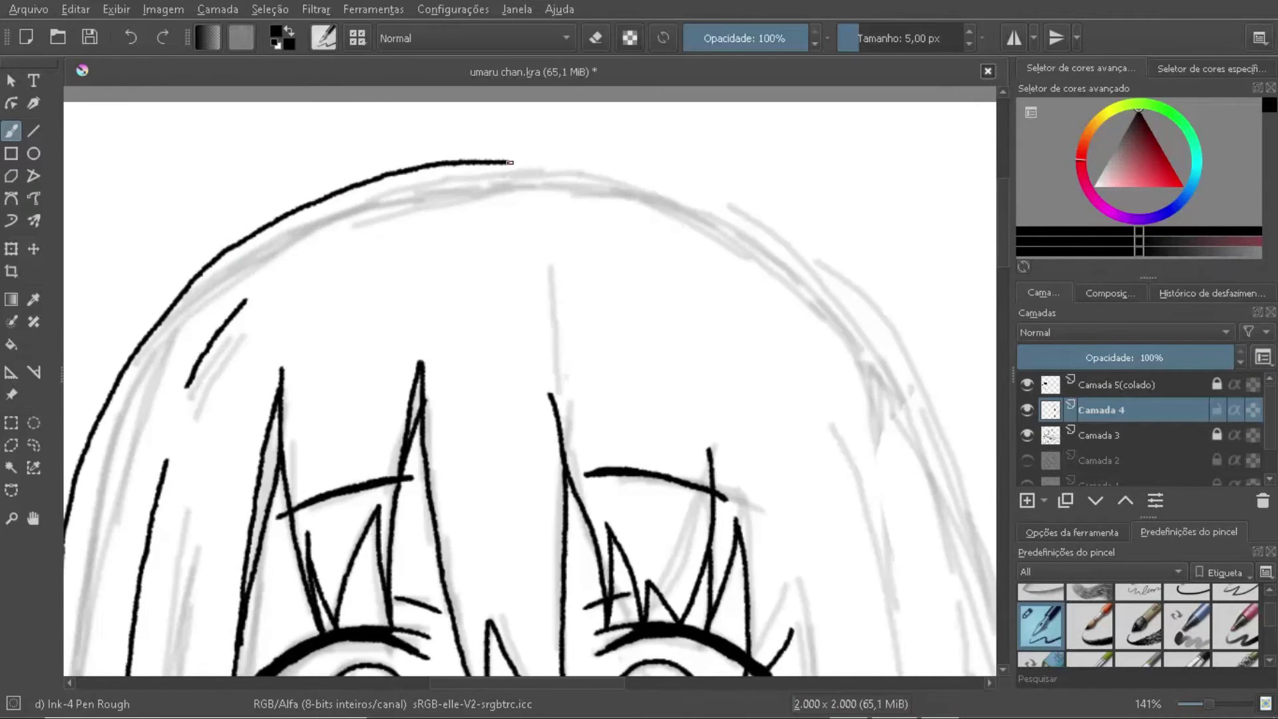
scroll(458, 176, down, 3)
scroll(622, 323, up, 6)
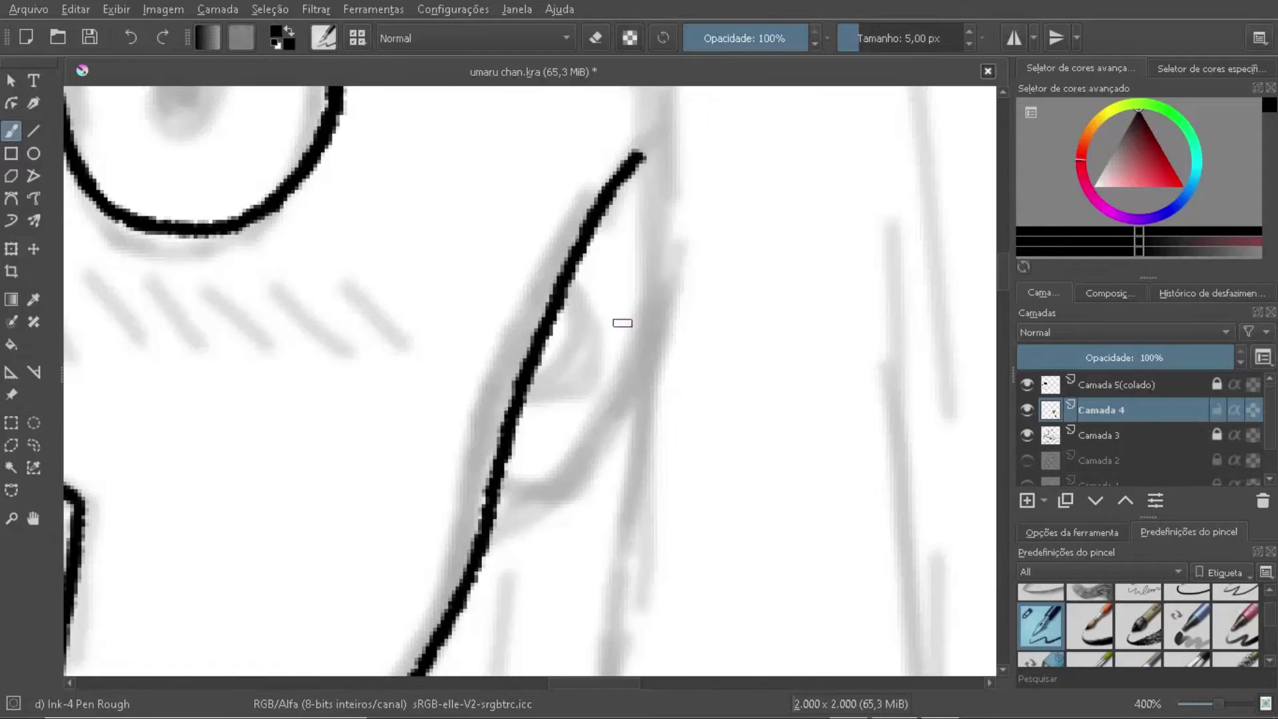
Step: Touch up the line along the cheek
drag(579, 402, 565, 278)
scroll(565, 286, down, 4)
scroll(565, 294, up, 2)
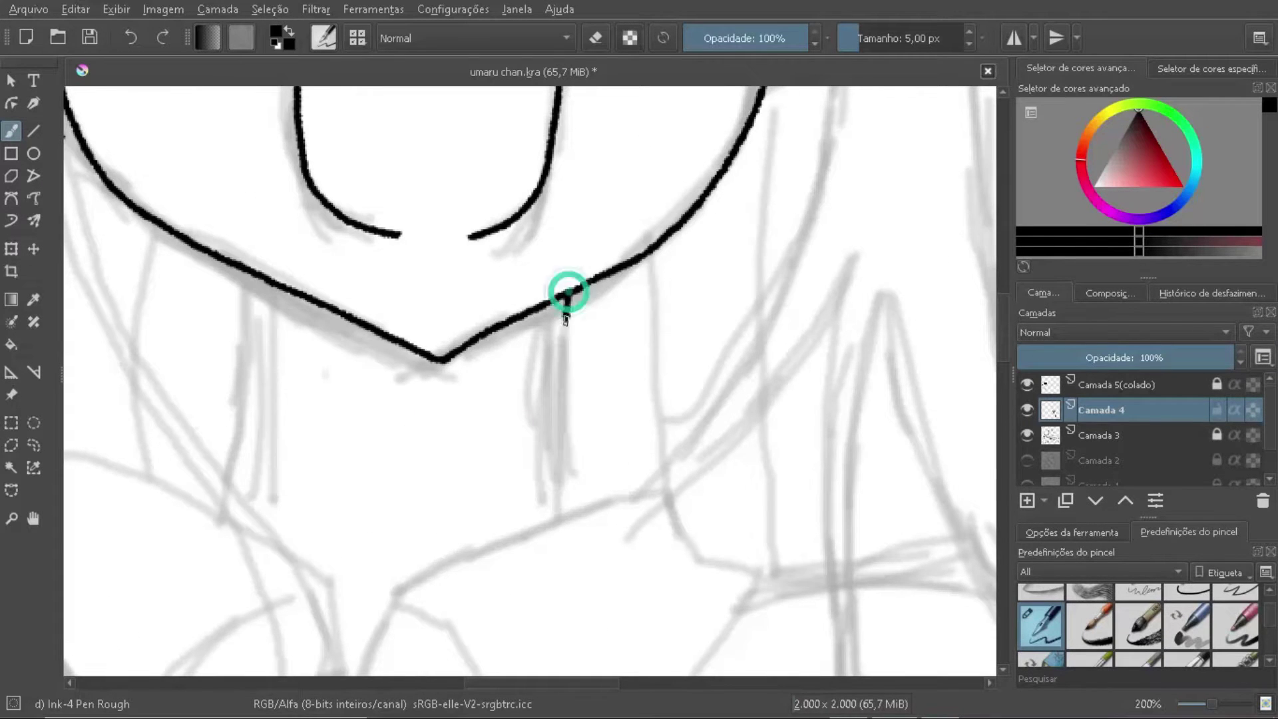
scroll(260, 453, down, 3)
scroll(450, 346, up, 3)
scroll(450, 345, down, 3)
scroll(451, 346, up, 1)
scroll(450, 346, up, 2)
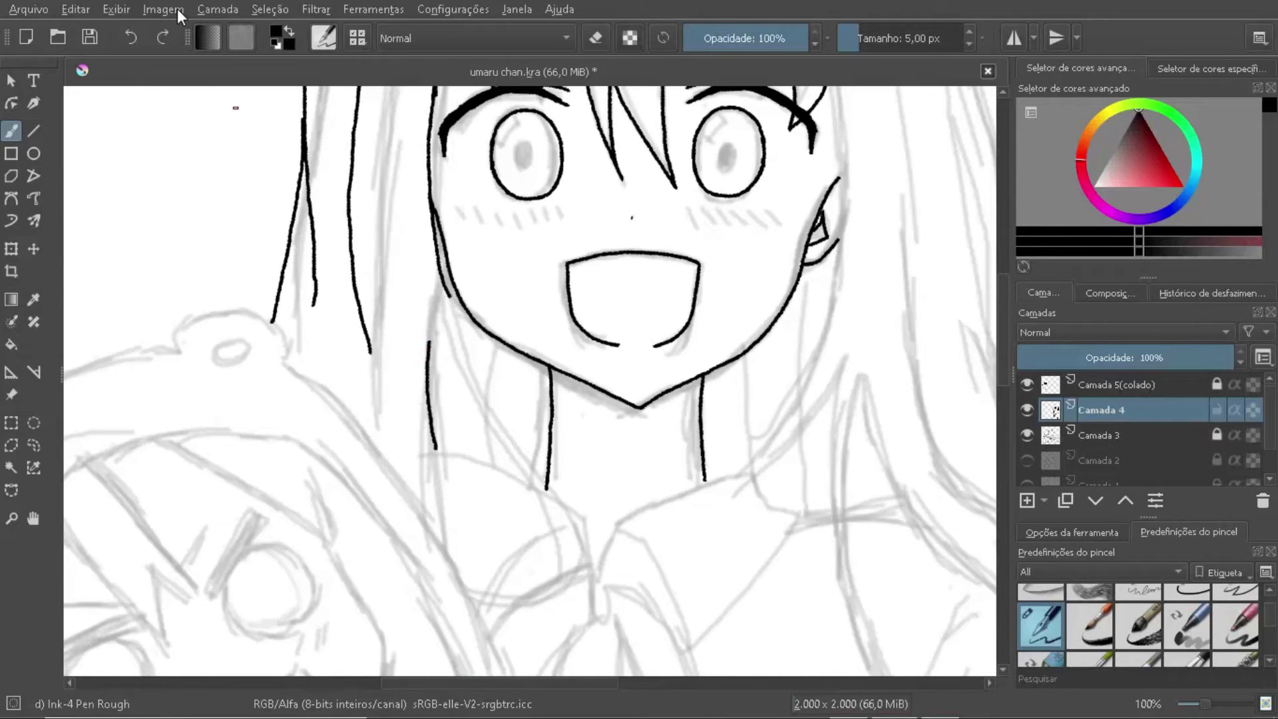
scroll(355, 226, up, 1)
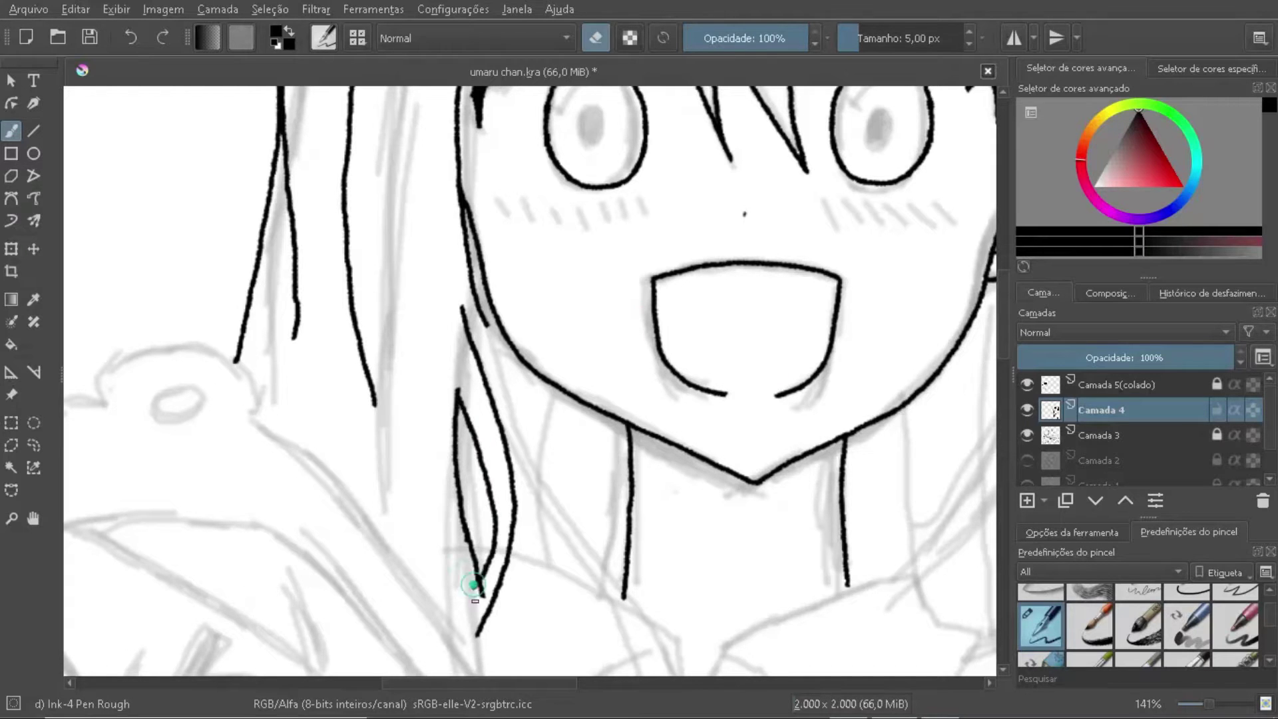
Step: Return to inking and draw a hair strand down beside the face
key(e)
scroll(474, 584, down, 3)
scroll(372, 260, up, 1)
scroll(371, 259, up, 3)
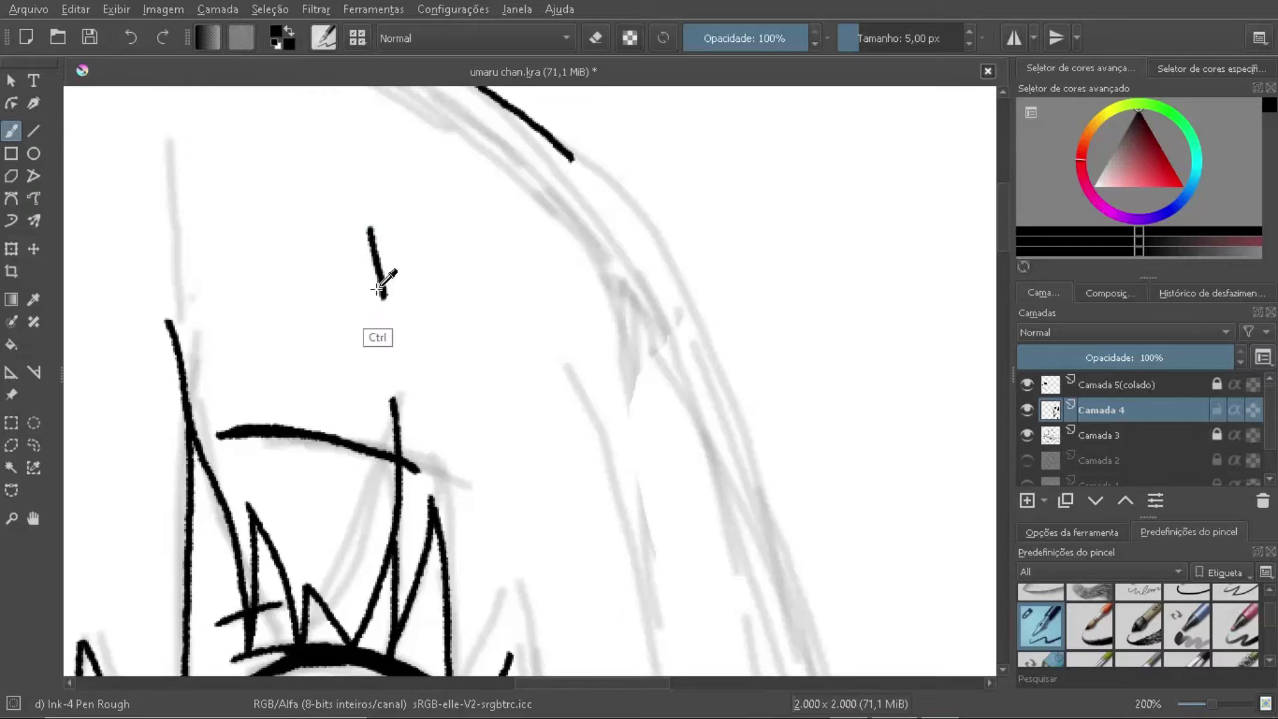
scroll(378, 288, down, 3)
scroll(332, 266, up, 2)
scroll(333, 266, up, 1)
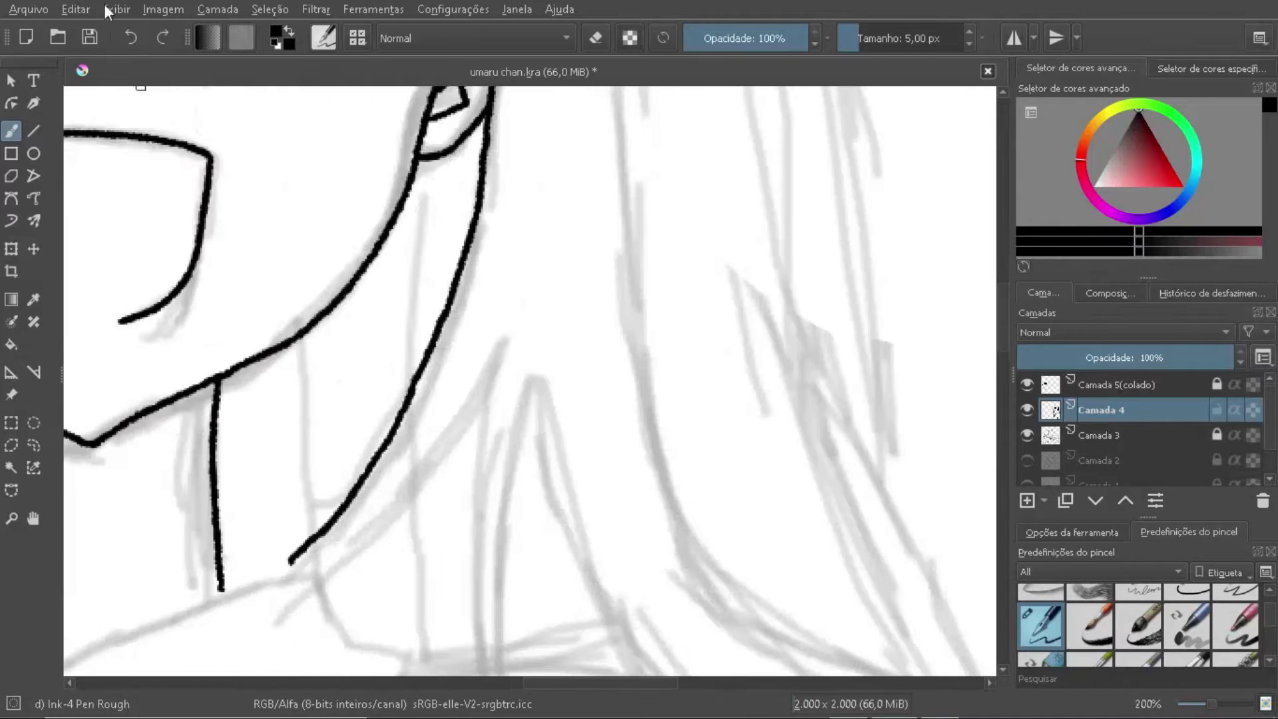
drag(499, 270, 319, 552)
scroll(573, 365, down, 3)
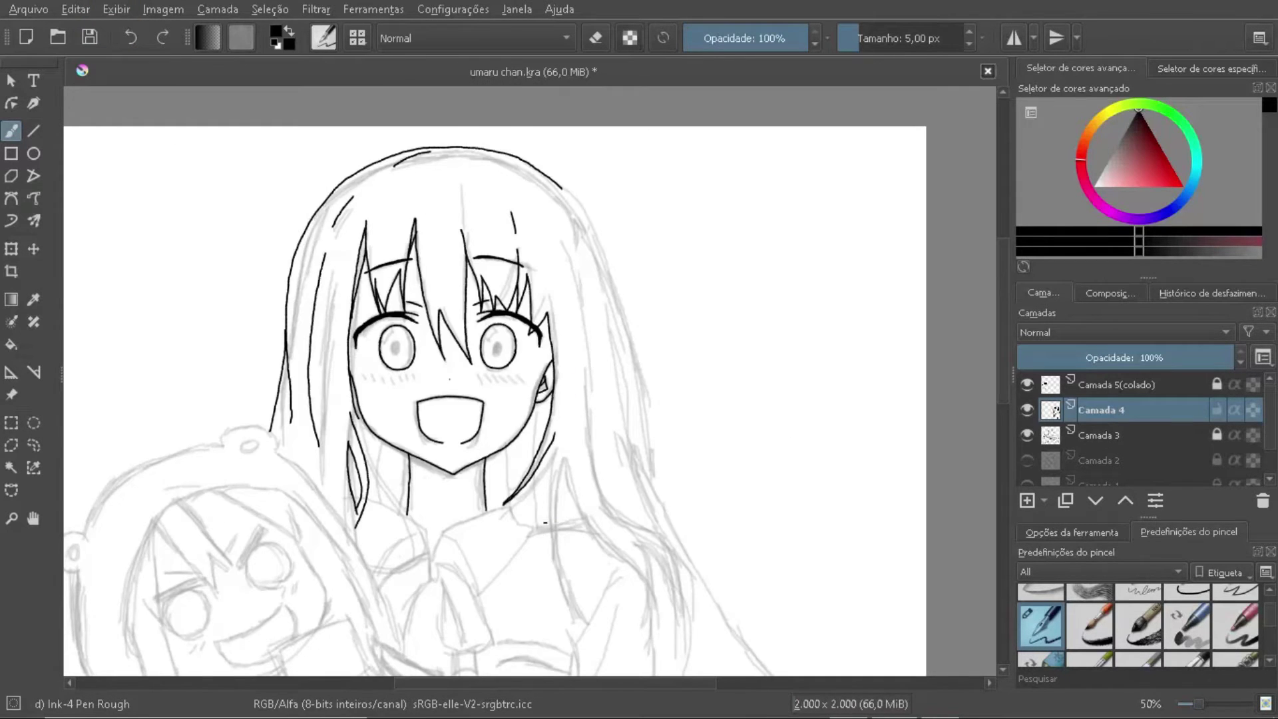
scroll(500, 219, up, 4)
scroll(500, 220, down, 4)
scroll(431, 230, up, 1)
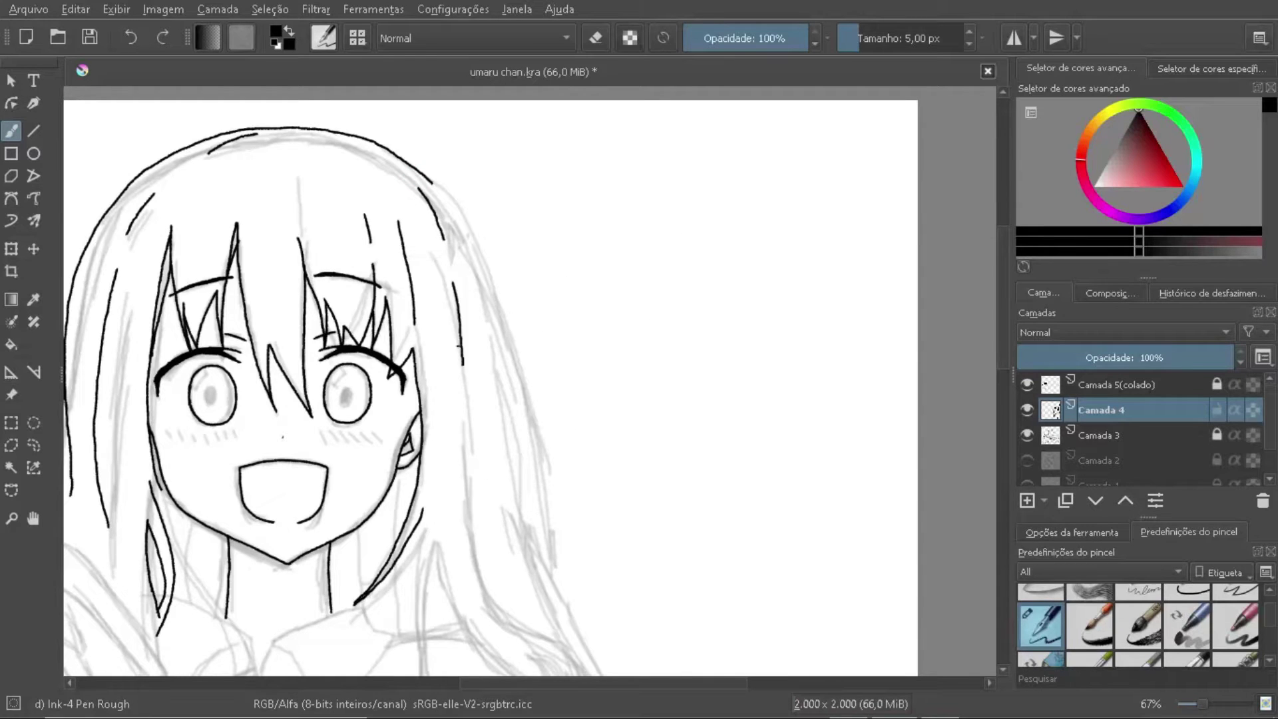
Step: Ink the side hair outline and a long curved strand over the shoulder
drag(459, 345, 474, 539)
scroll(602, 579, up, 1)
drag(390, 208, 485, 645)
scroll(365, 362, up, 3)
scroll(479, 300, down, 2)
scroll(479, 300, up, 2)
drag(441, 200, 571, 544)
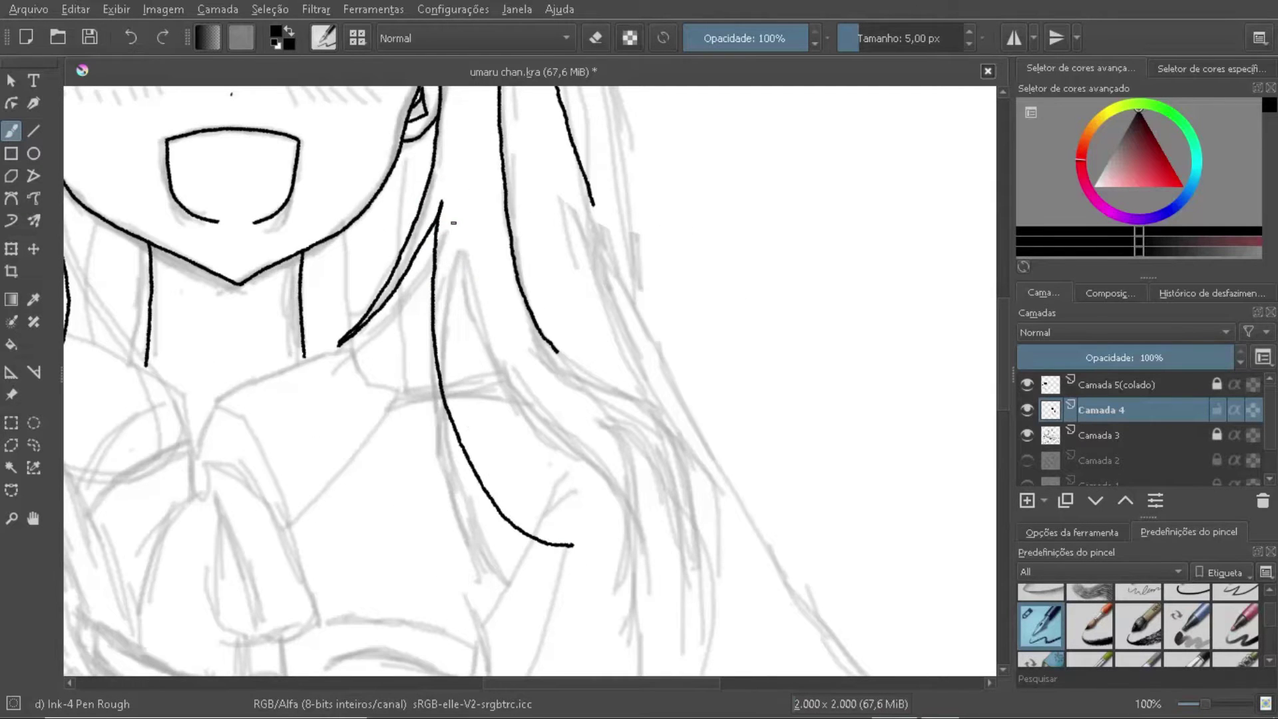
scroll(459, 218, down, 2)
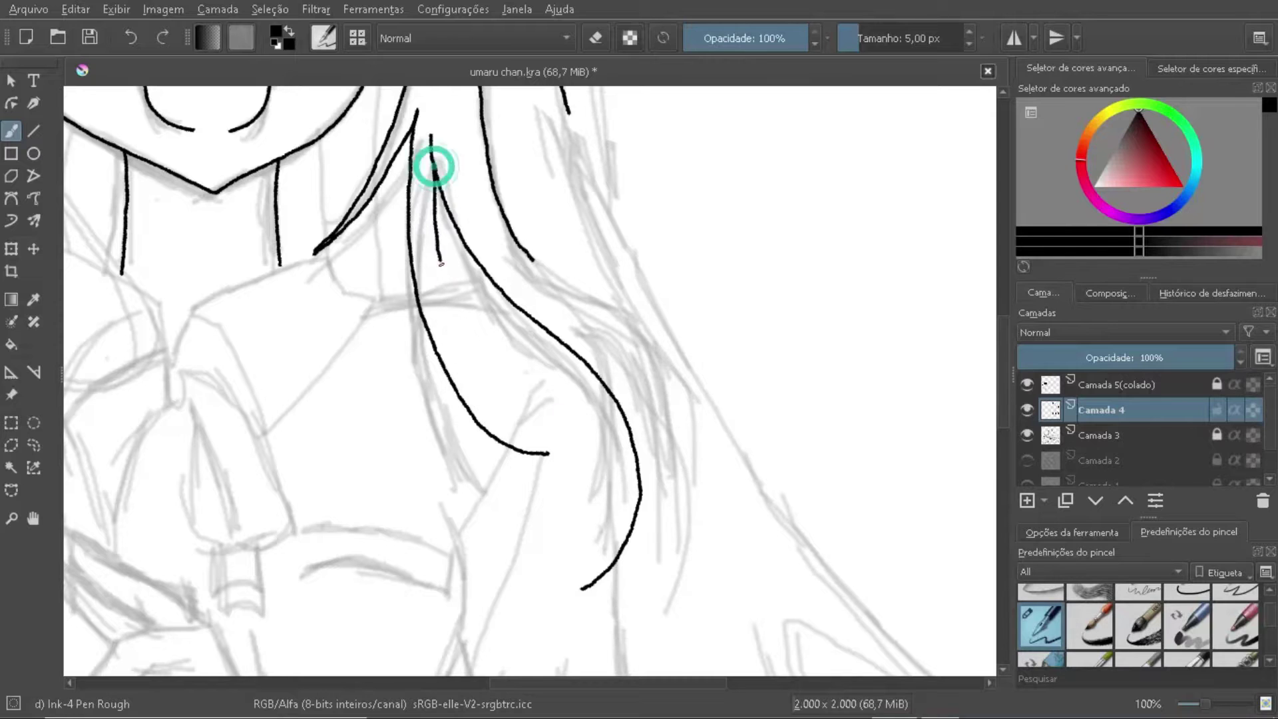
Step: Redo the short strand so it joins the long curve, cleaning up with the eraser
key(ctrl+z)
key(plus)
scroll(386, 218, up, 1)
scroll(513, 533, down, 3)
scroll(630, 295, right, 3)
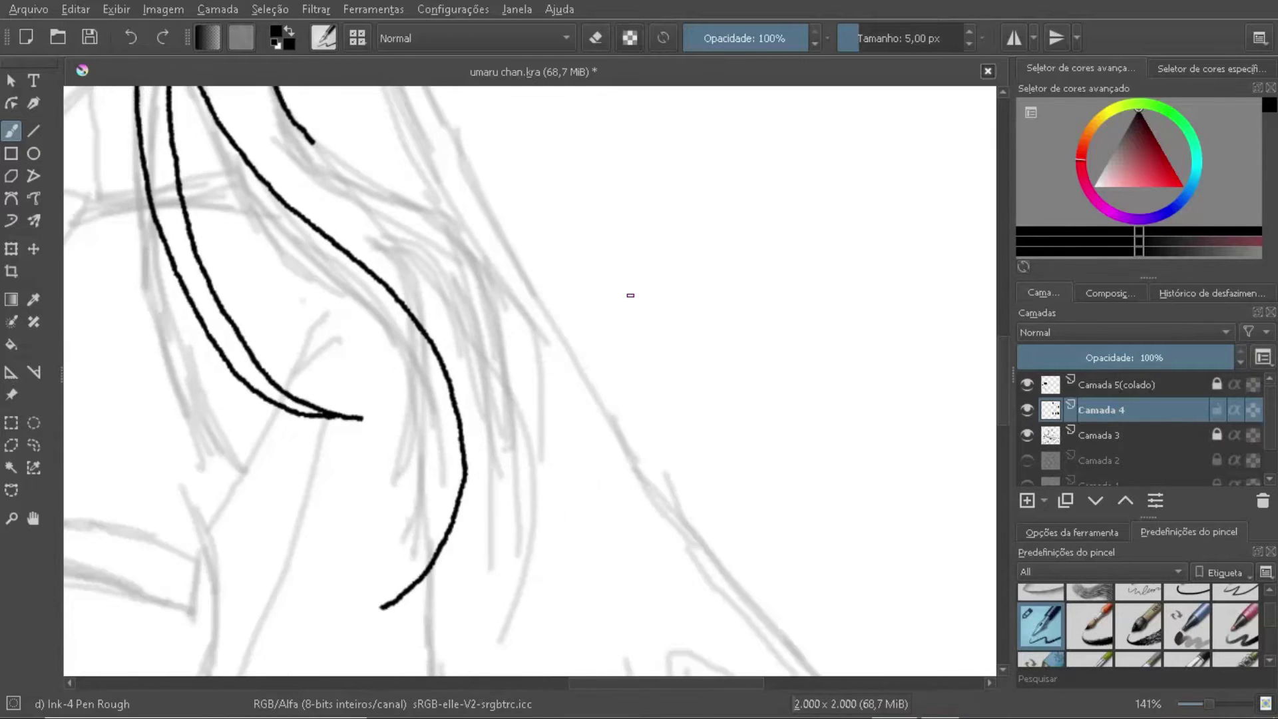
drag(479, 385, 426, 577)
key(e)
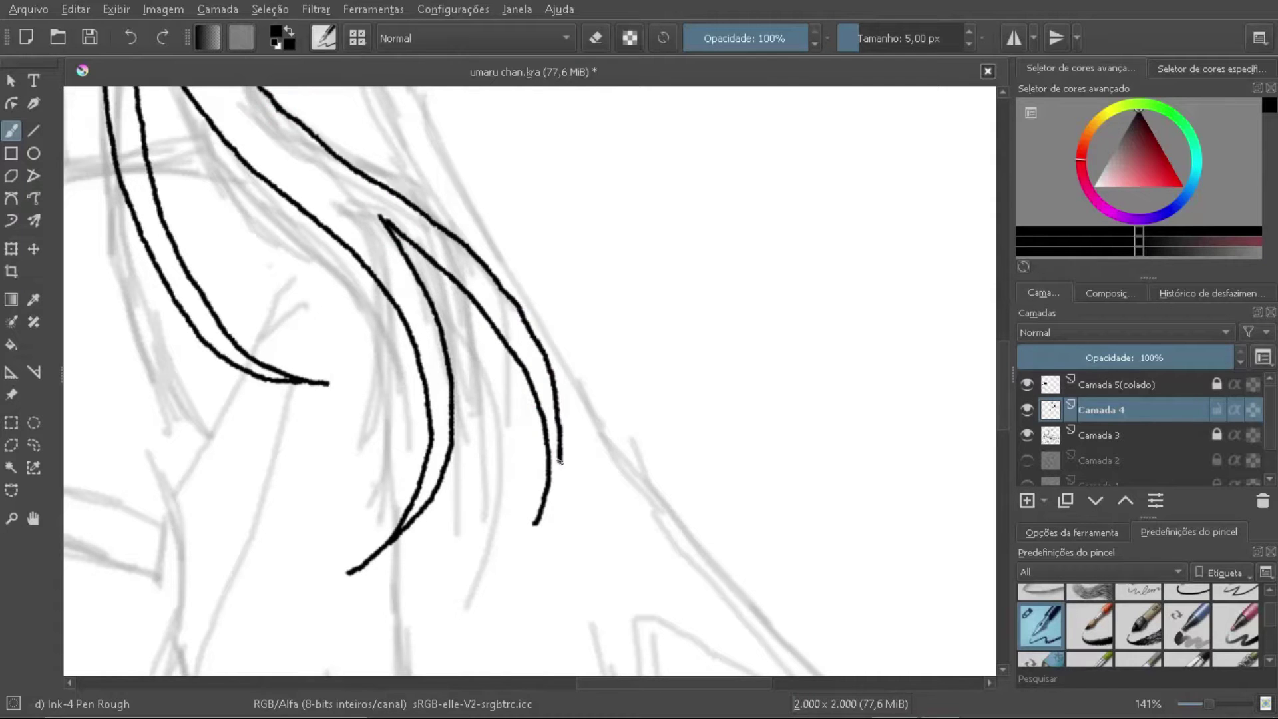
key(e)
scroll(449, 318, down, 2)
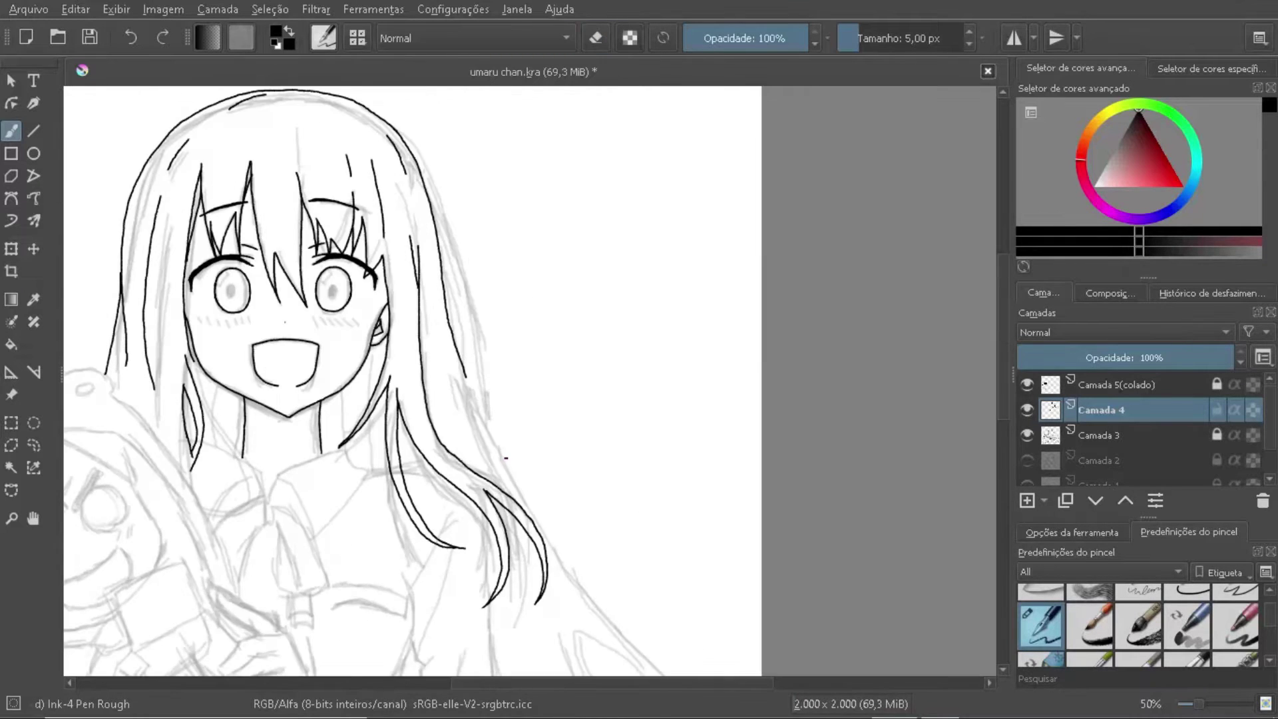
scroll(463, 399, down, 1)
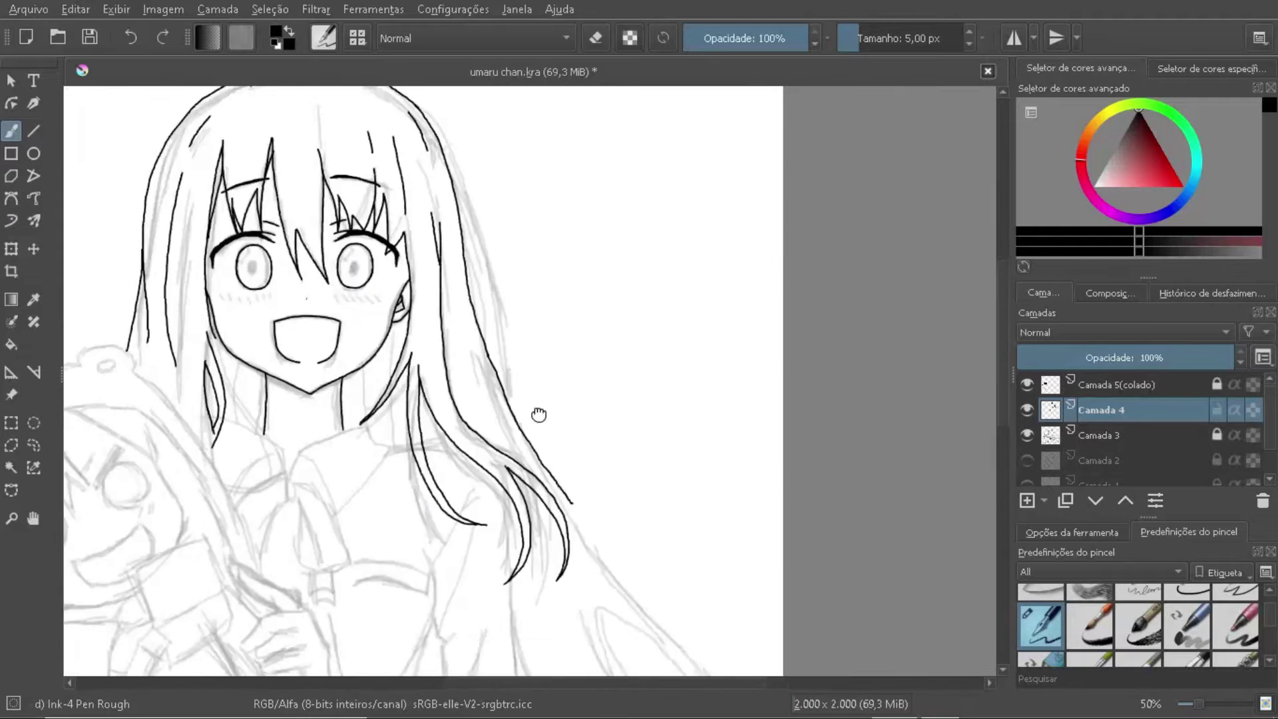
scroll(539, 417, up, 1)
scroll(354, 168, up, 5)
scroll(465, 300, down, 8)
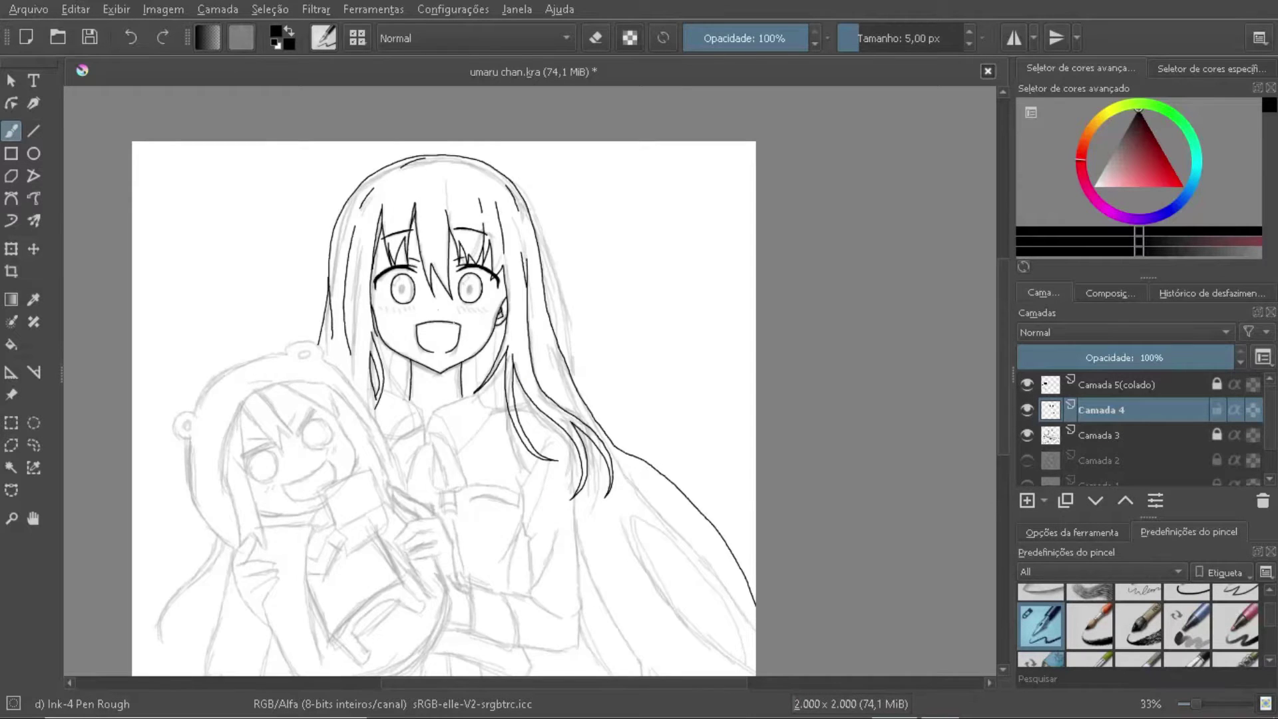
scroll(565, 379, up, 4)
Step: Ink the lower edge of the girl's collar in black
scroll(732, 426, down, 1)
mouse_move(402, 326)
mouse_down()
mouse_move(539, 559)
mouse_move(739, 306)
mouse_up()
scroll(541, 333, down, 1)
scroll(485, 415, down, 2)
scroll(485, 415, up, 2)
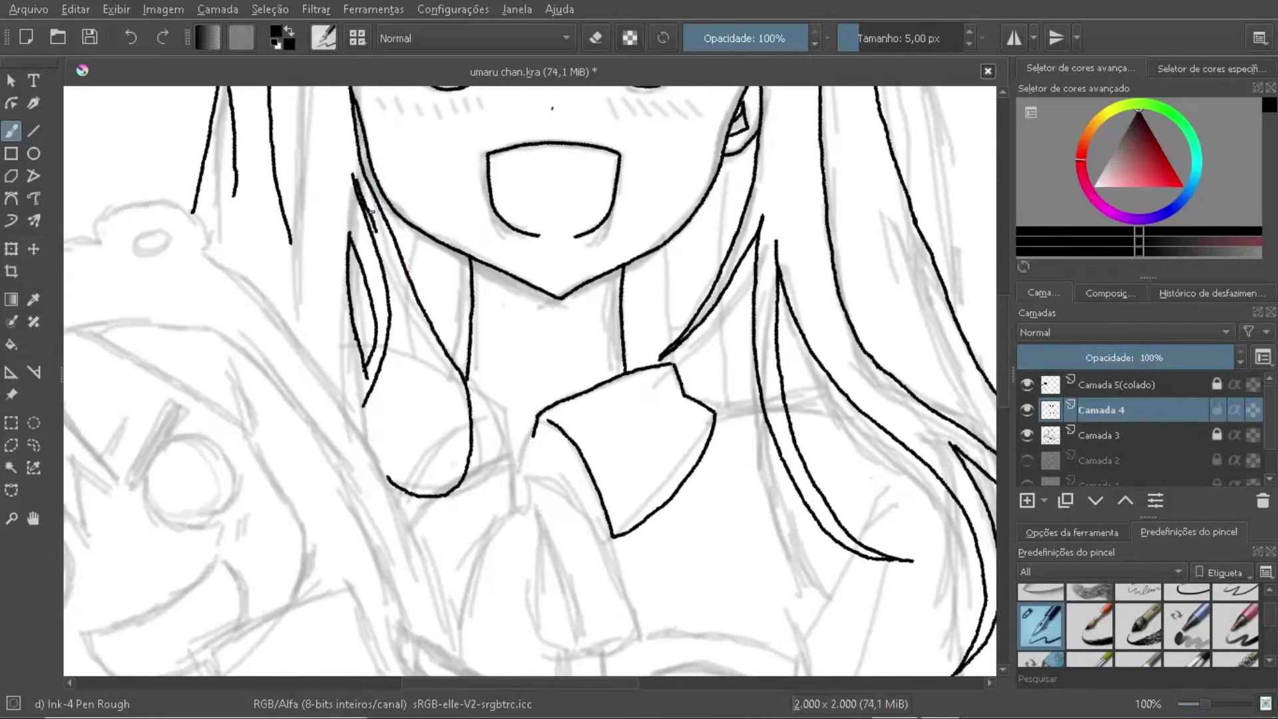
scroll(400, 477, down, 2)
scroll(447, 388, up, 3)
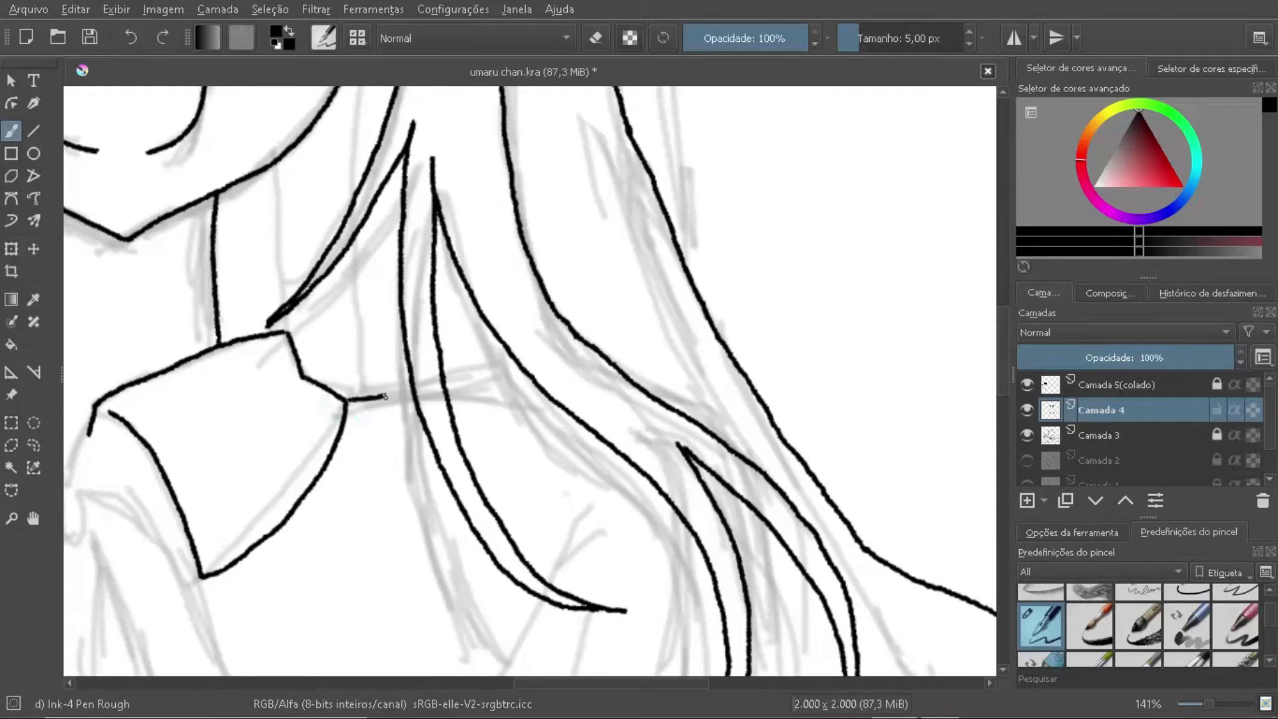
scroll(486, 386, down, 2)
scroll(389, 416, down, 3)
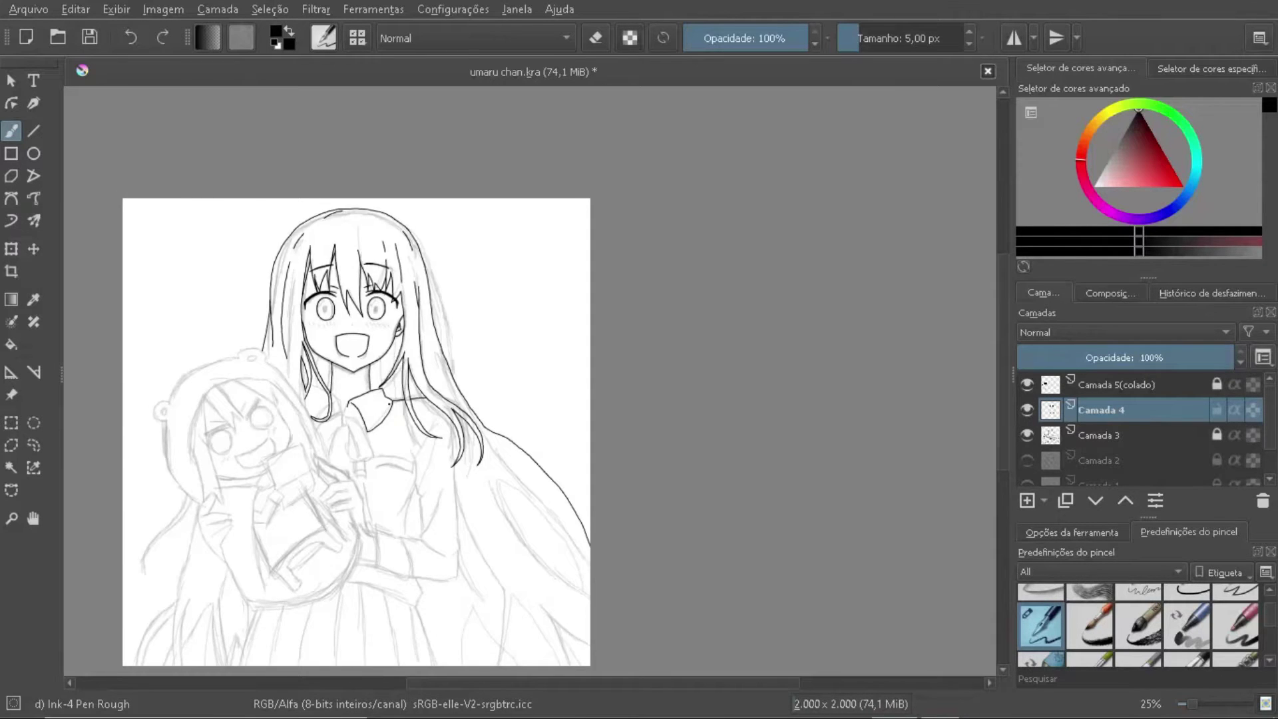
scroll(390, 404, up, 4)
scroll(399, 399, down, 2)
scroll(466, 346, up, 3)
Step: Adjust the collar with a transform, then join the collar line to the lower line
key(ctrl+t)
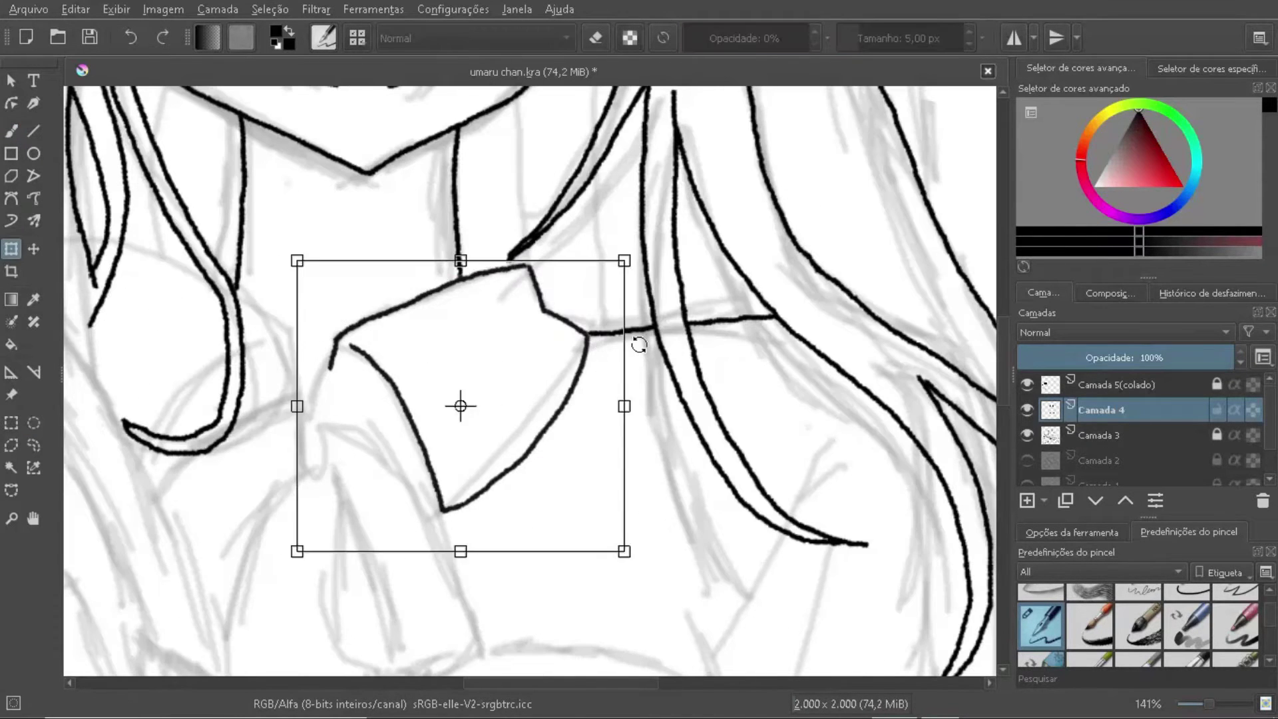
key(b)
scroll(495, 308, up, 2)
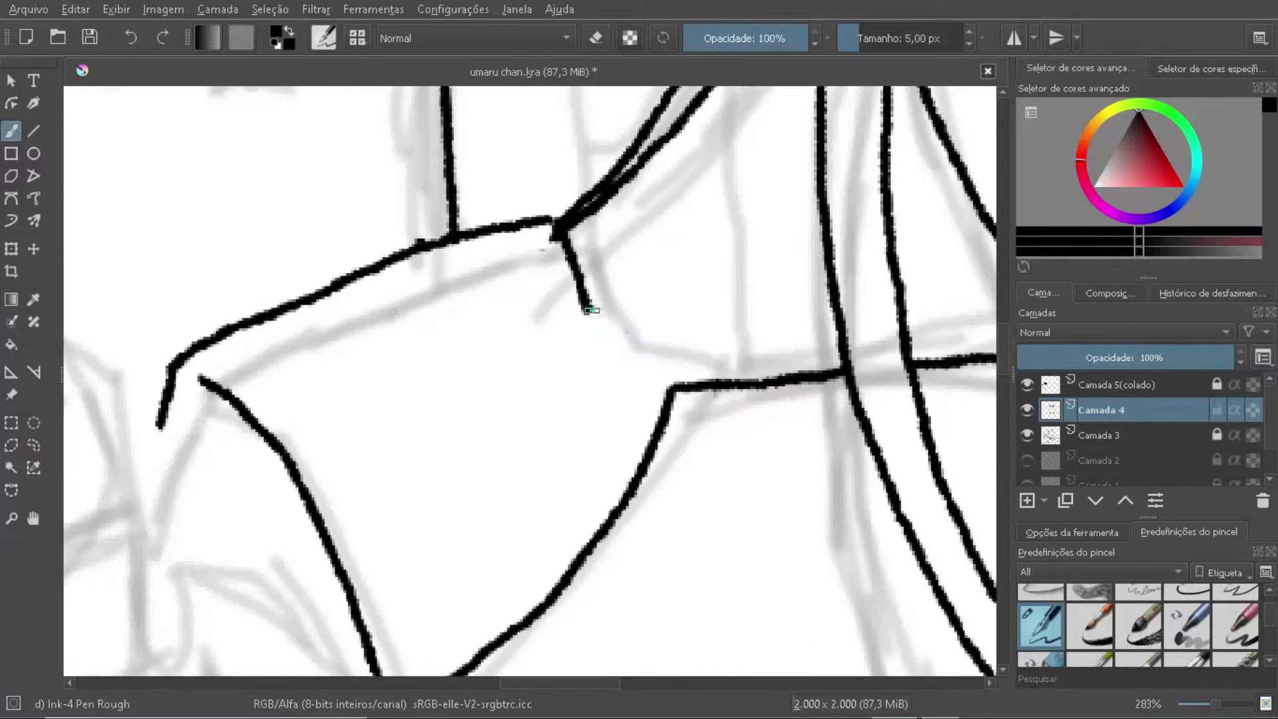
drag(588, 310, 665, 385)
scroll(665, 384, down, 2)
scroll(658, 379, up, 2)
scroll(559, 392, down, 2)
scroll(559, 393, up, 2)
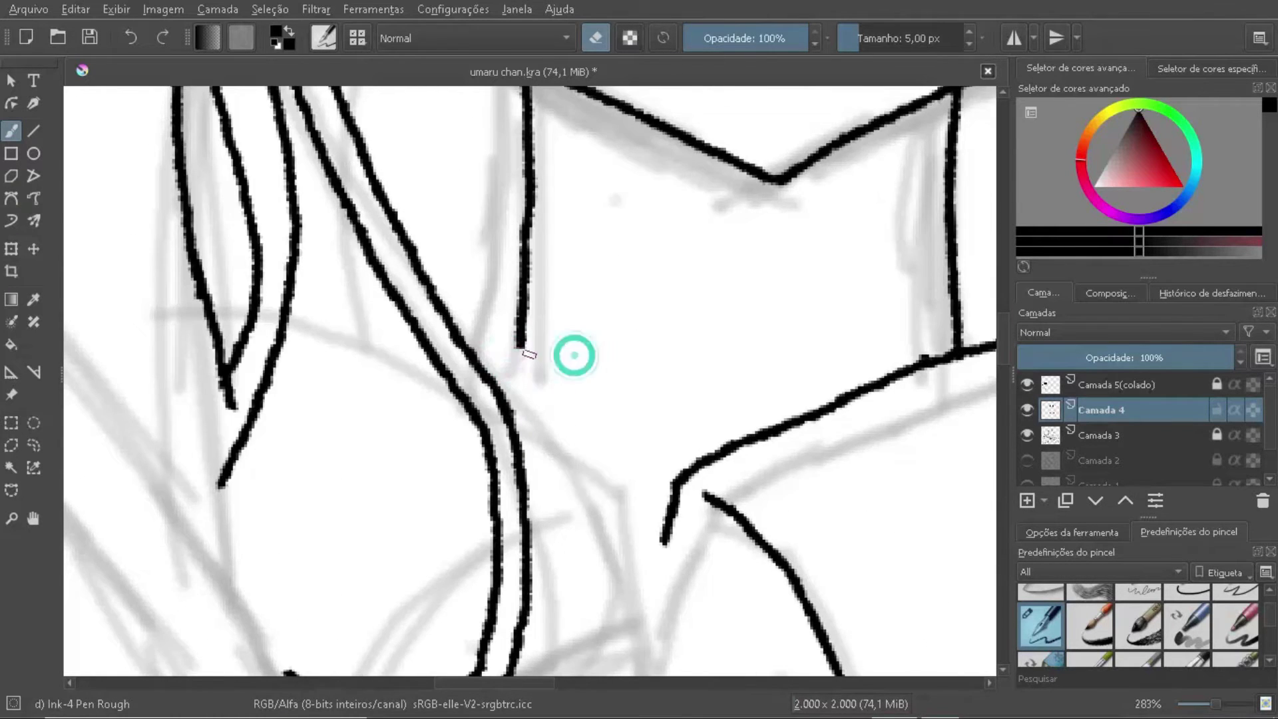
Step: Ink the two ribbon tails hanging down from the collar with a thicker brush
key(e)
scroll(529, 353, down, 1)
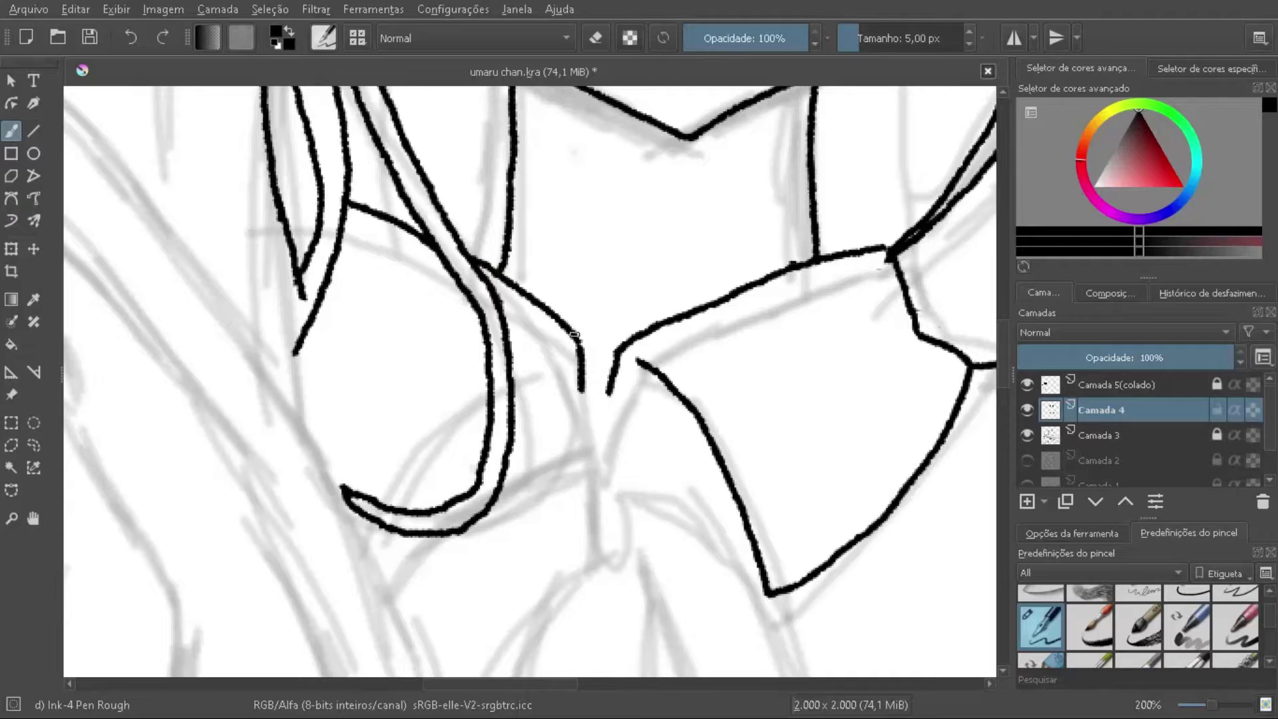
scroll(420, 189, down, 4)
mouse_move(582, 396)
mouse_down()
mouse_move(559, 493)
mouse_move(516, 545)
mouse_up()
drag(397, 232, 493, 548)
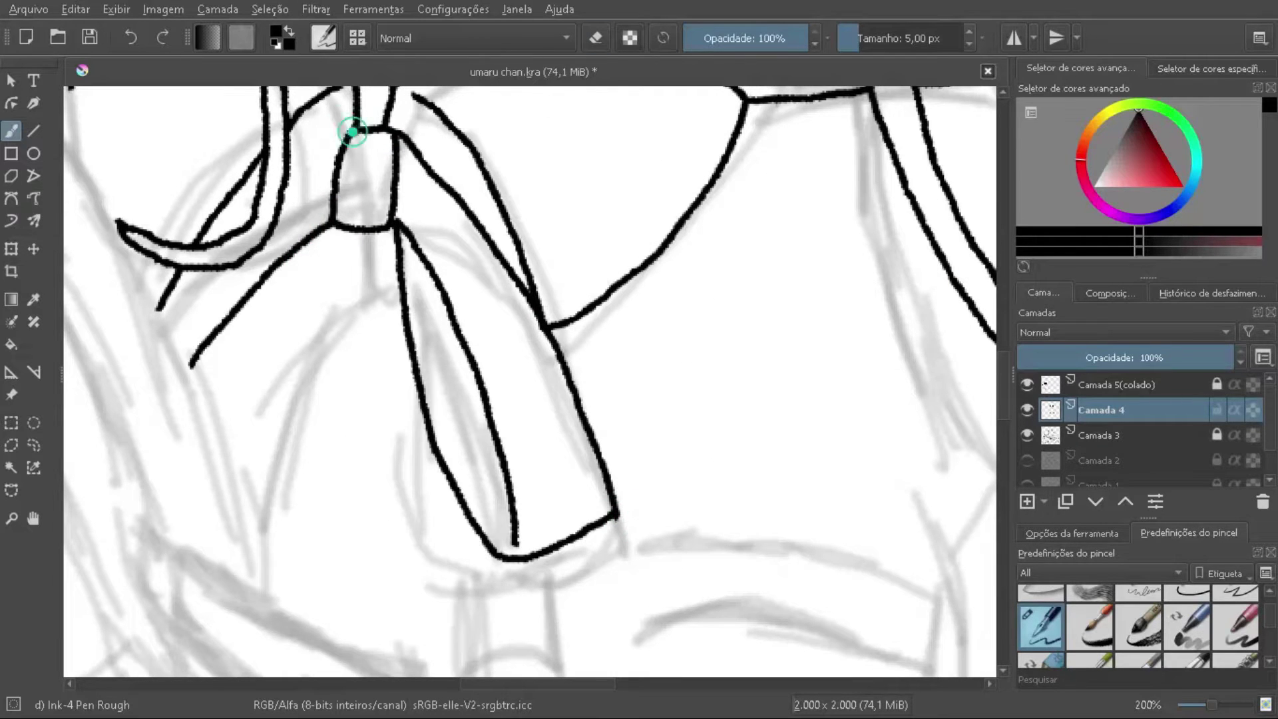
scroll(586, 657, down, 5)
Step: Redraw the chibi's round eye outline and close the eyebrow bar
scroll(440, 437, up, 2)
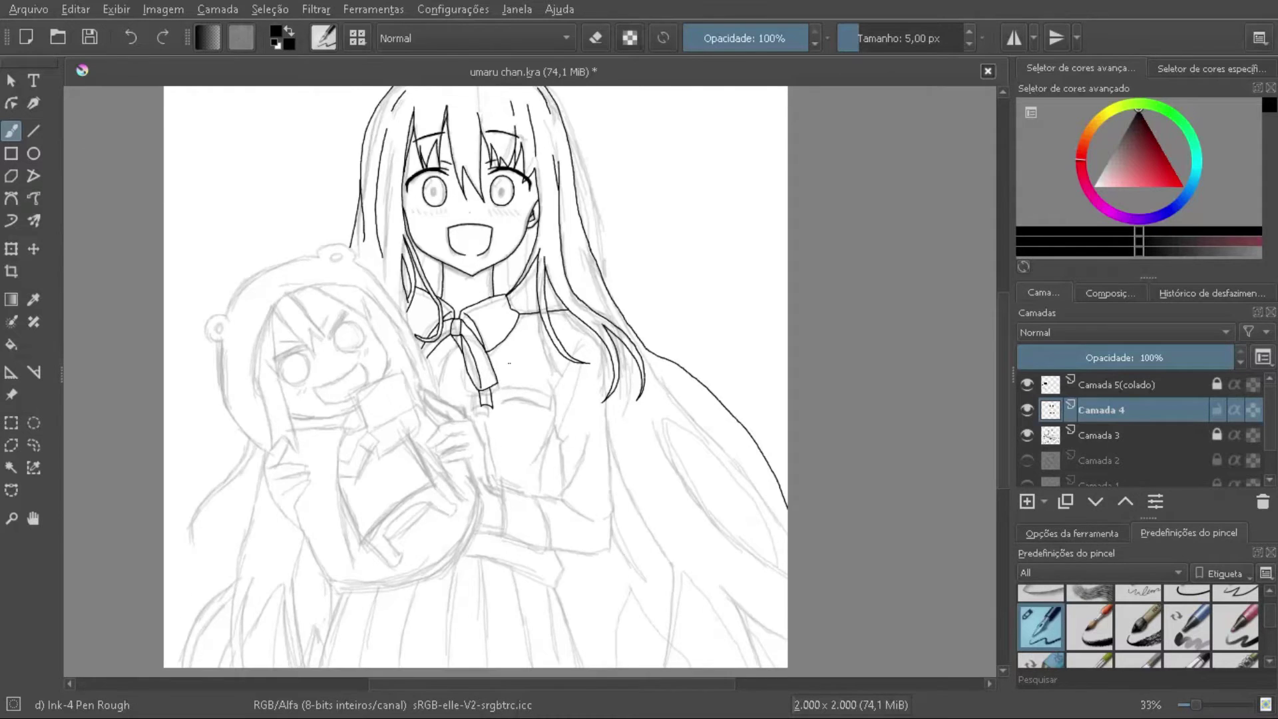
scroll(440, 437, up, 3)
key(ctrl+z)
drag(370, 326, 451, 337)
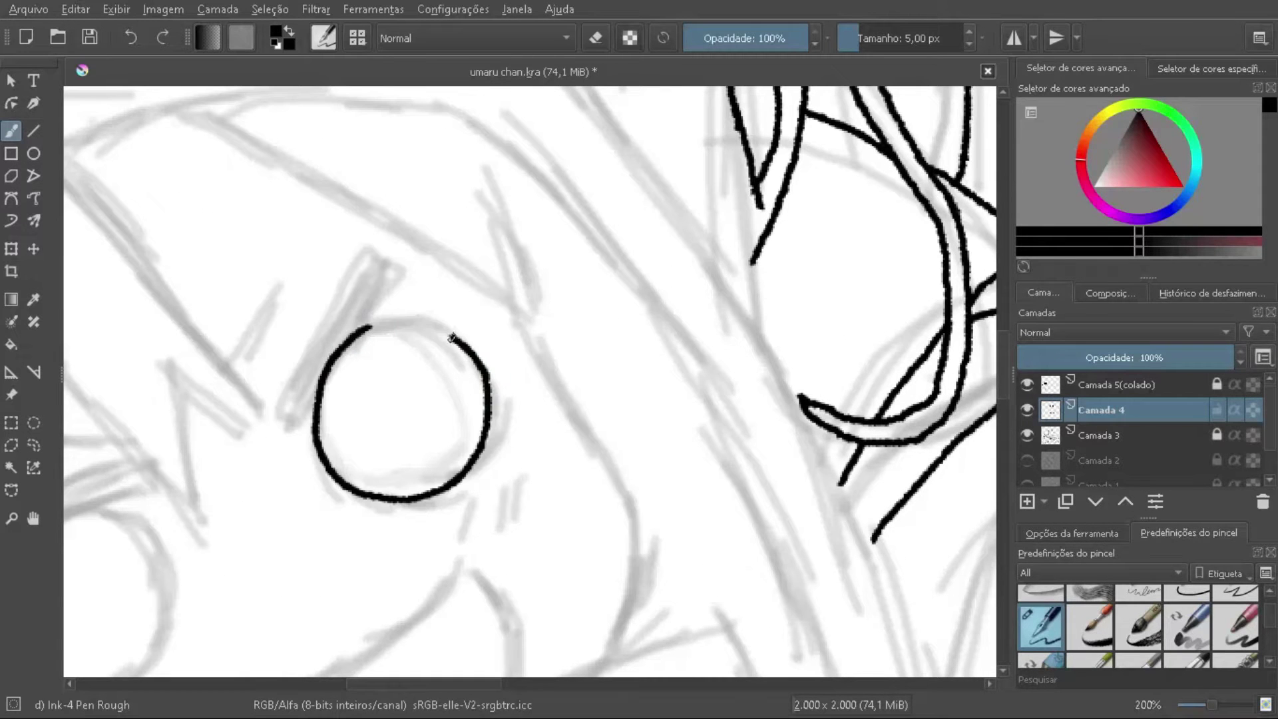
scroll(391, 265, down, 5)
scroll(561, 422, up, 5)
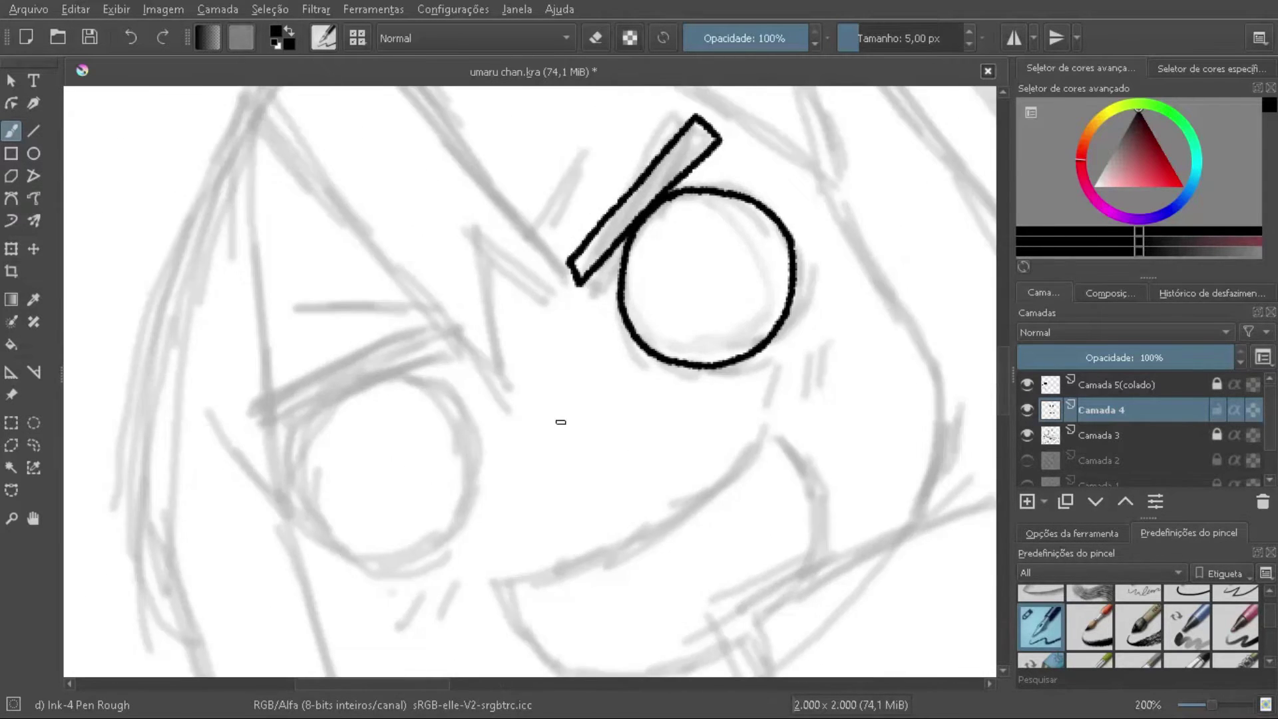
mouse_move(307, 485)
mouse_down()
mouse_move(463, 351)
mouse_move(246, 385)
mouse_up()
drag(612, 301, 559, 362)
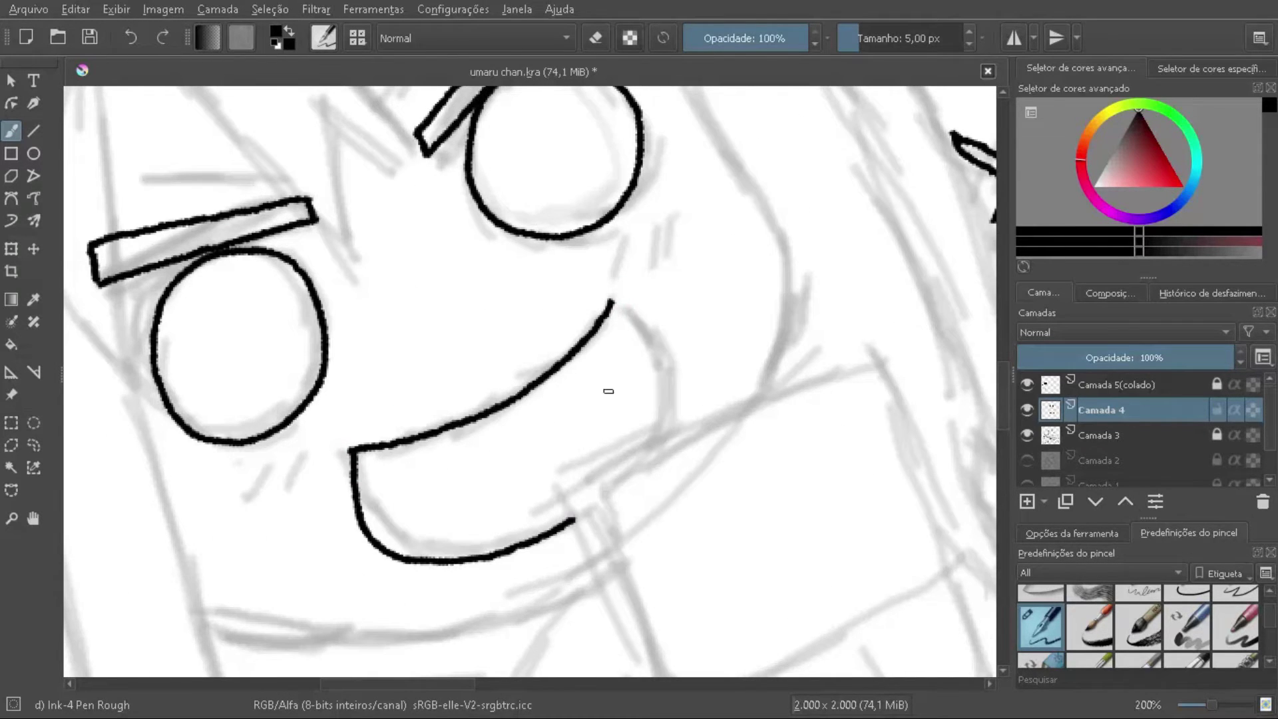
Step: Ink the edges of the card held at the chibi's mouth, undoing a misplaced edge
mouse_move(578, 487)
mouse_down()
mouse_move(348, 308)
mouse_move(416, 540)
mouse_up()
mouse_move(647, 162)
mouse_down()
mouse_move(666, 421)
mouse_move(724, 394)
mouse_move(418, 543)
mouse_up()
key(ctrl+z)
scroll(417, 544, up, 2)
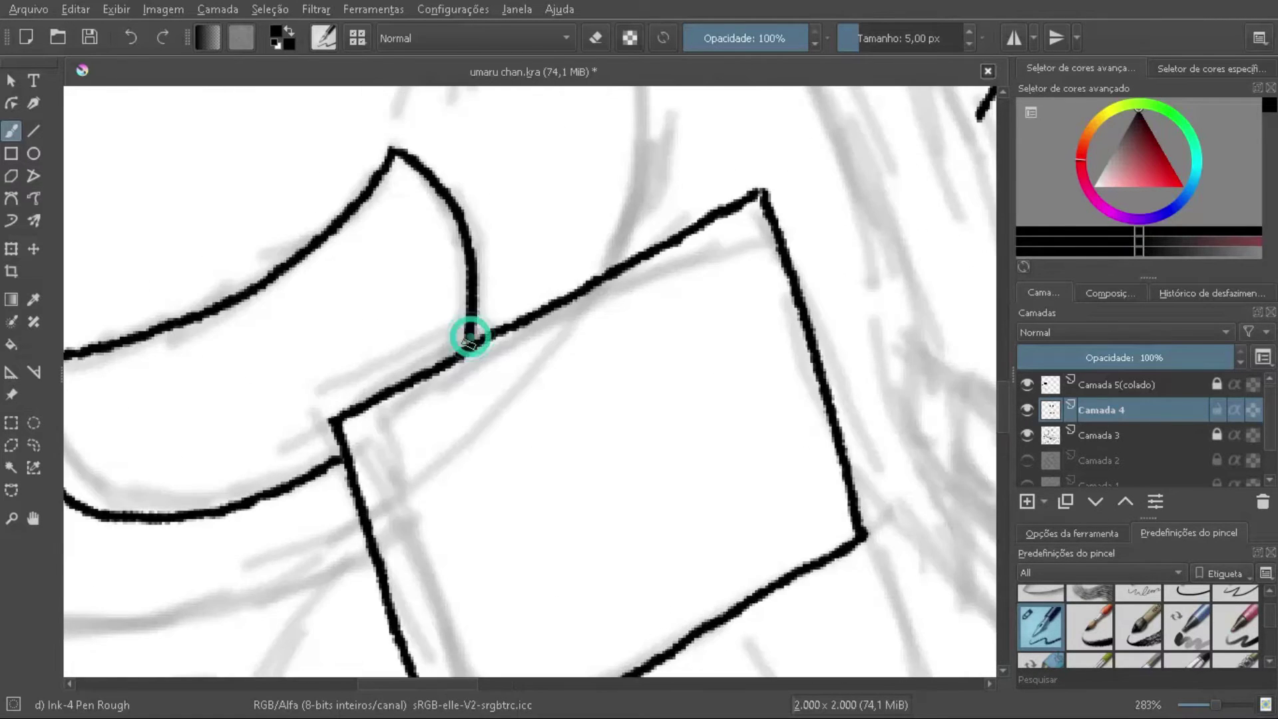
scroll(471, 337, up, 2)
scroll(598, 335, down, 5)
scroll(488, 272, up, 4)
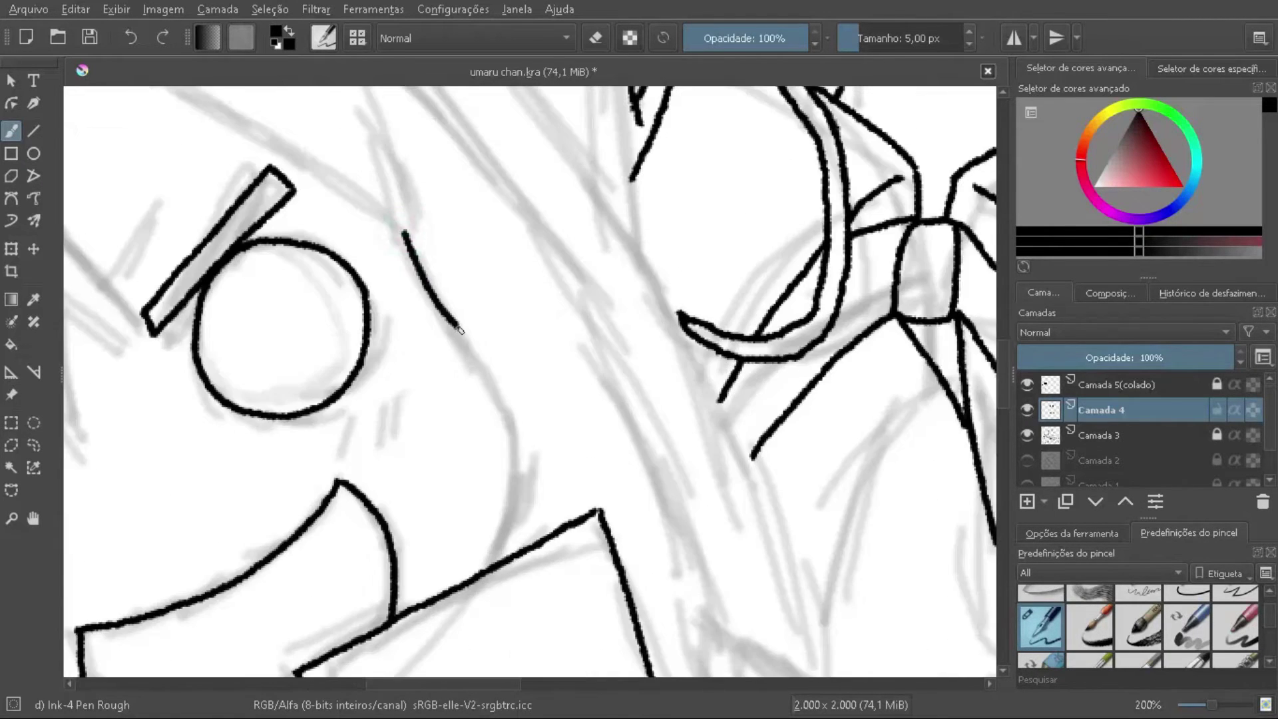
scroll(433, 280, down, 1)
scroll(394, 227, down, 2)
Step: Ink the chibi's left hair line, top-of-head curve, zigzag strand and chin line
drag(440, 143, 320, 548)
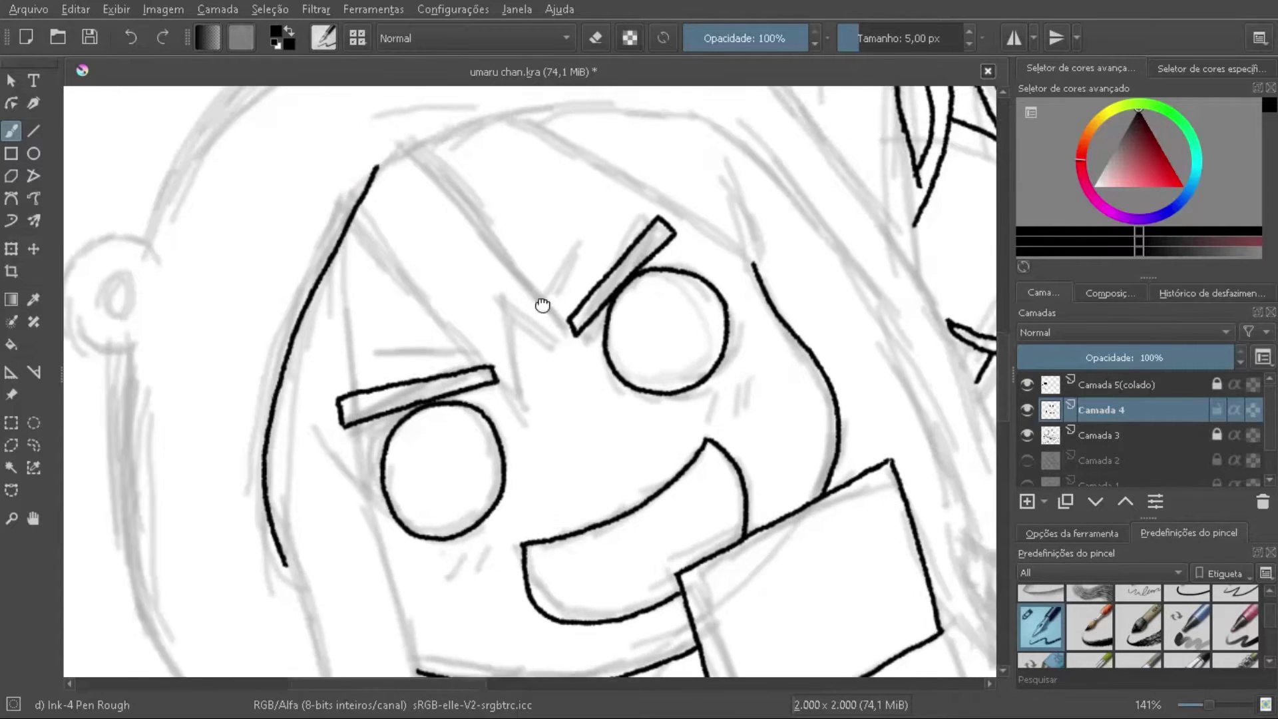
drag(356, 157, 763, 198)
mouse_move(343, 181)
mouse_down()
mouse_move(487, 318)
mouse_move(387, 143)
mouse_move(380, 436)
mouse_up()
scroll(349, 274, up, 1)
scroll(457, 370, down, 1)
scroll(496, 253, down, 5)
mouse_move(370, 215)
mouse_down()
mouse_move(432, 415)
mouse_move(392, 470)
mouse_up()
drag(279, 264, 356, 521)
Step: Add the remaining hair strokes on the chibi's head
scroll(419, 308, up, 1)
drag(213, 181, 521, 363)
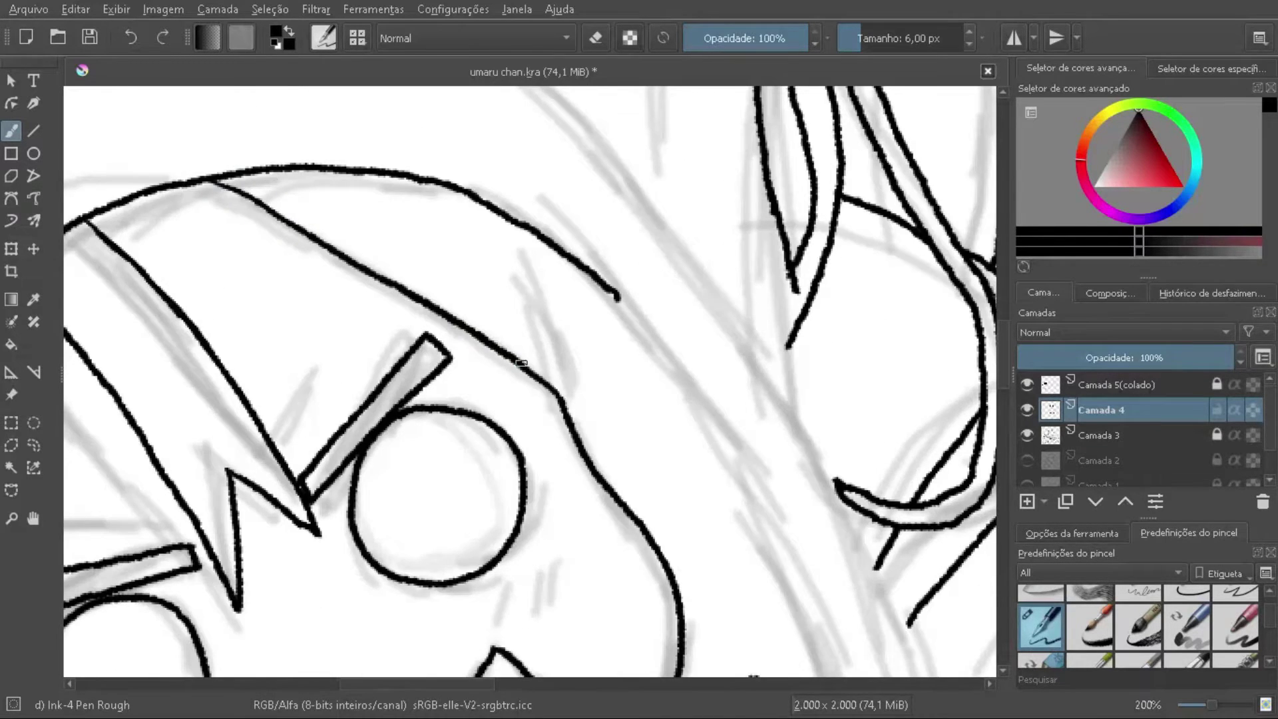
drag(519, 253, 559, 396)
scroll(473, 336, down, 2)
scroll(473, 337, up, 2)
drag(532, 278, 496, 331)
scroll(290, 412, down, 4)
scroll(470, 344, up, 4)
drag(603, 183, 619, 259)
drag(373, 338, 487, 338)
scroll(470, 345, down, 4)
scroll(469, 345, down, 1)
Step: Lasso the chibi's eye and eyebrow and reposition them with Ctrl+T
click(33, 445)
scroll(385, 369, up, 5)
drag(385, 368, 383, 375)
click(33, 248)
key(ctrl+t)
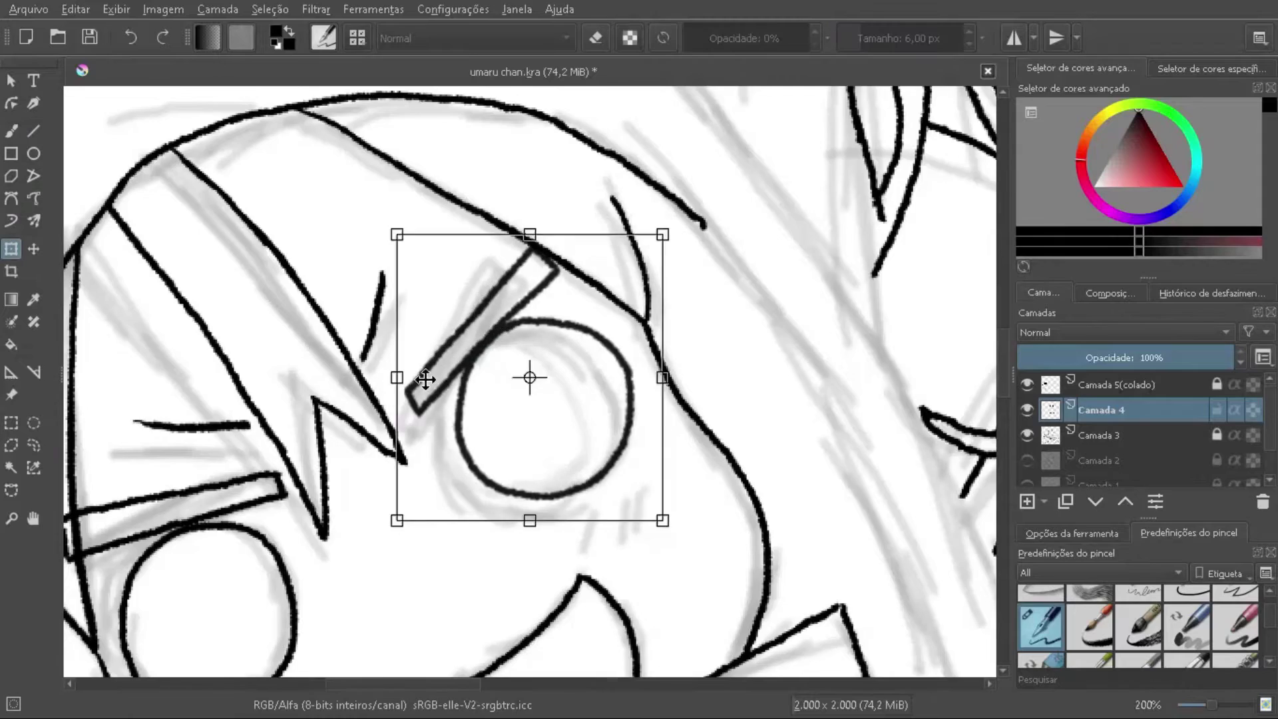
scroll(528, 374, down, 5)
scroll(379, 295, up, 4)
Step: Apply the eye transform and ink the top curve of the chibi's hood
scroll(380, 295, down, 5)
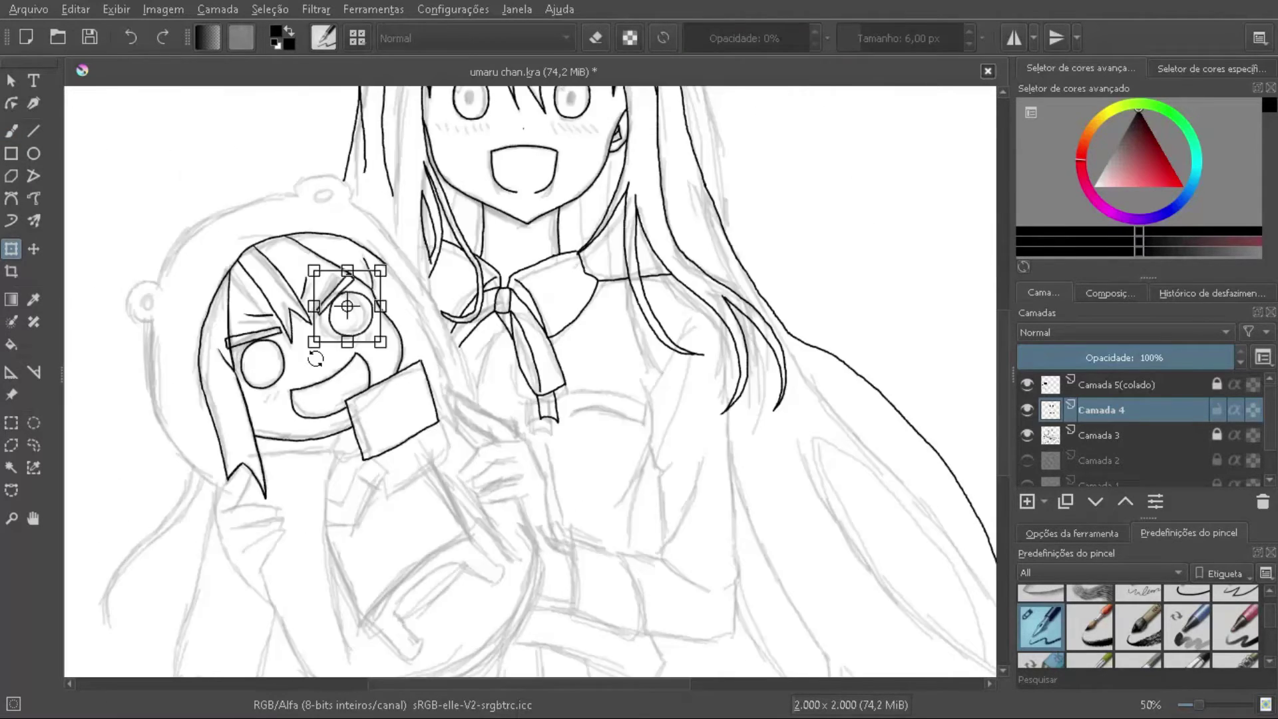
key(b)
scroll(333, 247, up, 5)
key(e)
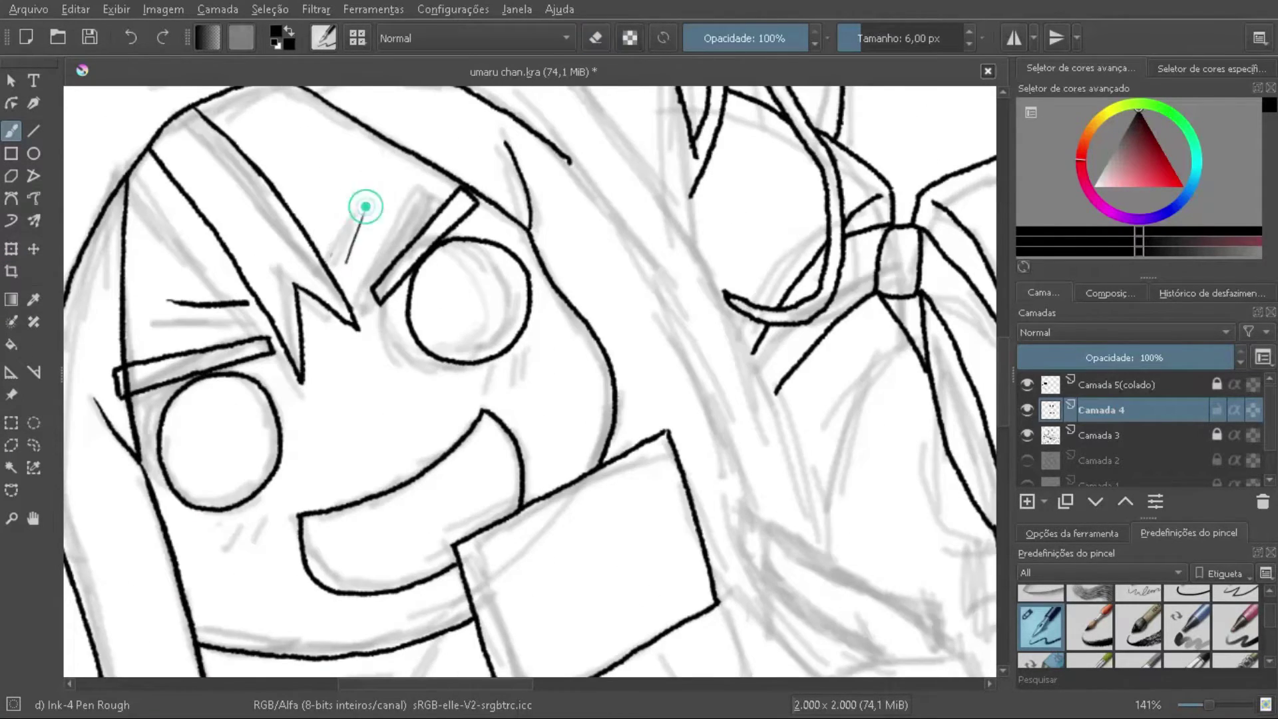
scroll(365, 206, down, 5)
scroll(366, 207, up, 5)
key(ctrl+z)
drag(685, 231, 302, 460)
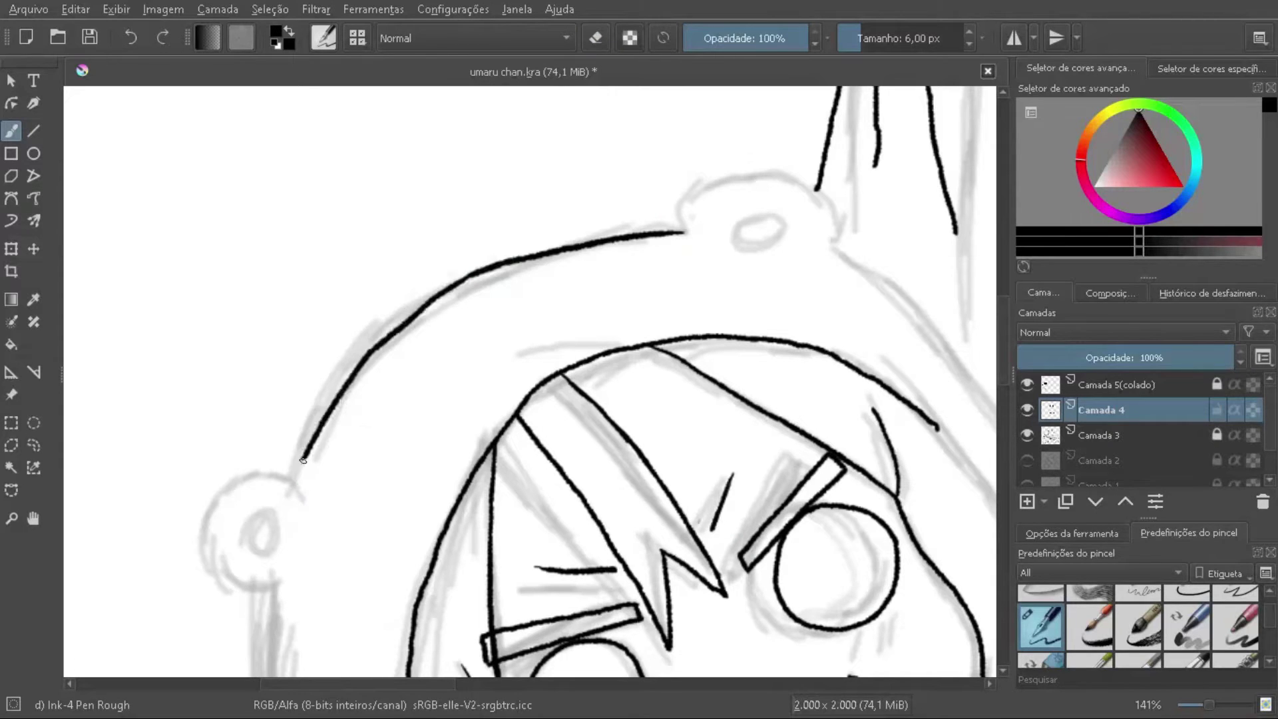
Step: Ink the round ear on the hood's left side with its inner oval
scroll(525, 293, up, 2)
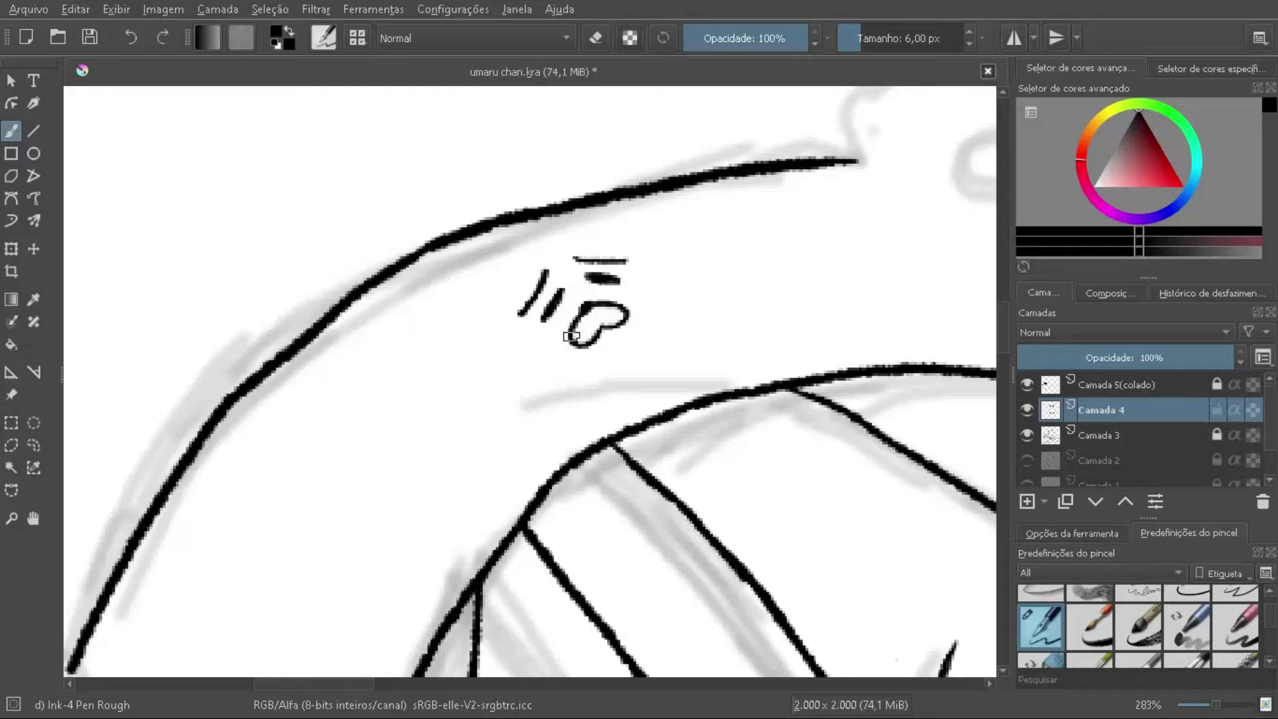
scroll(571, 336, down, 3)
scroll(466, 431, up, 2)
scroll(416, 407, up, 1)
drag(373, 407, 351, 545)
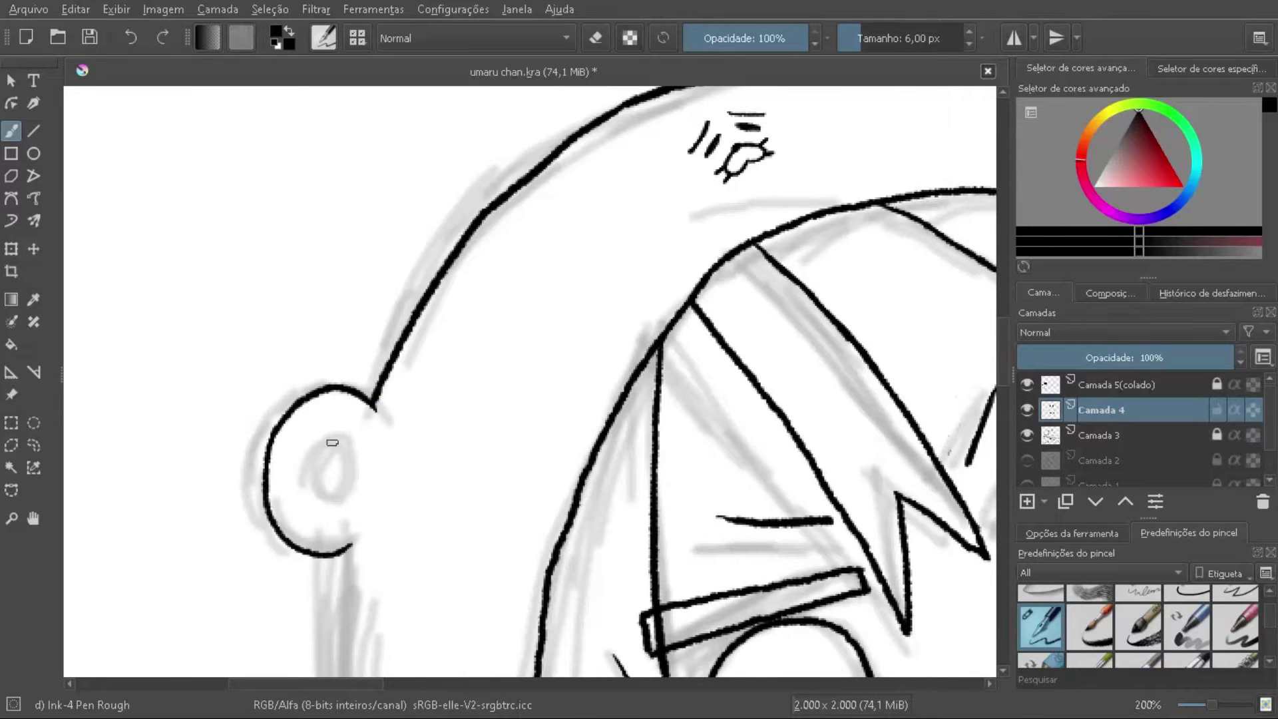
drag(332, 442, 331, 443)
scroll(332, 442, down, 4)
scroll(400, 332, up, 4)
scroll(452, 300, down, 3)
scroll(455, 295, up, 2)
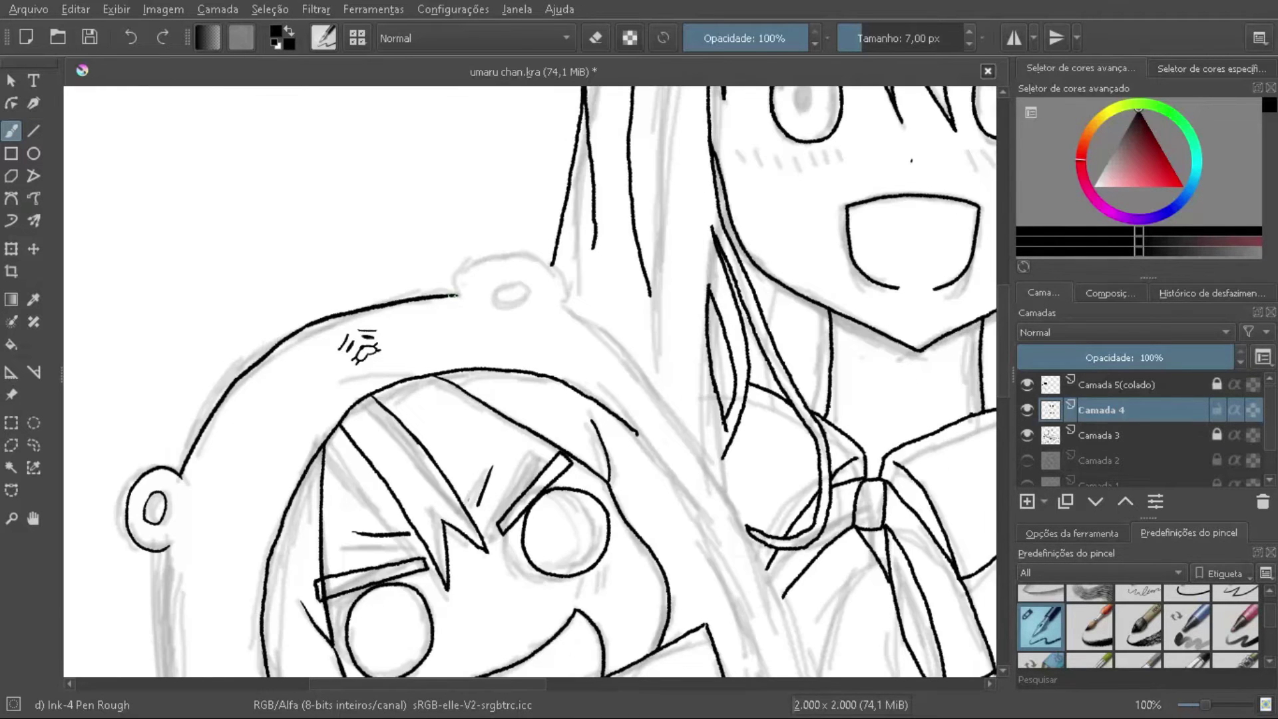
scroll(564, 280, down, 1)
scroll(549, 293, up, 1)
Step: Erase stray strokes near the top ear and ink a line up from it
key(e)
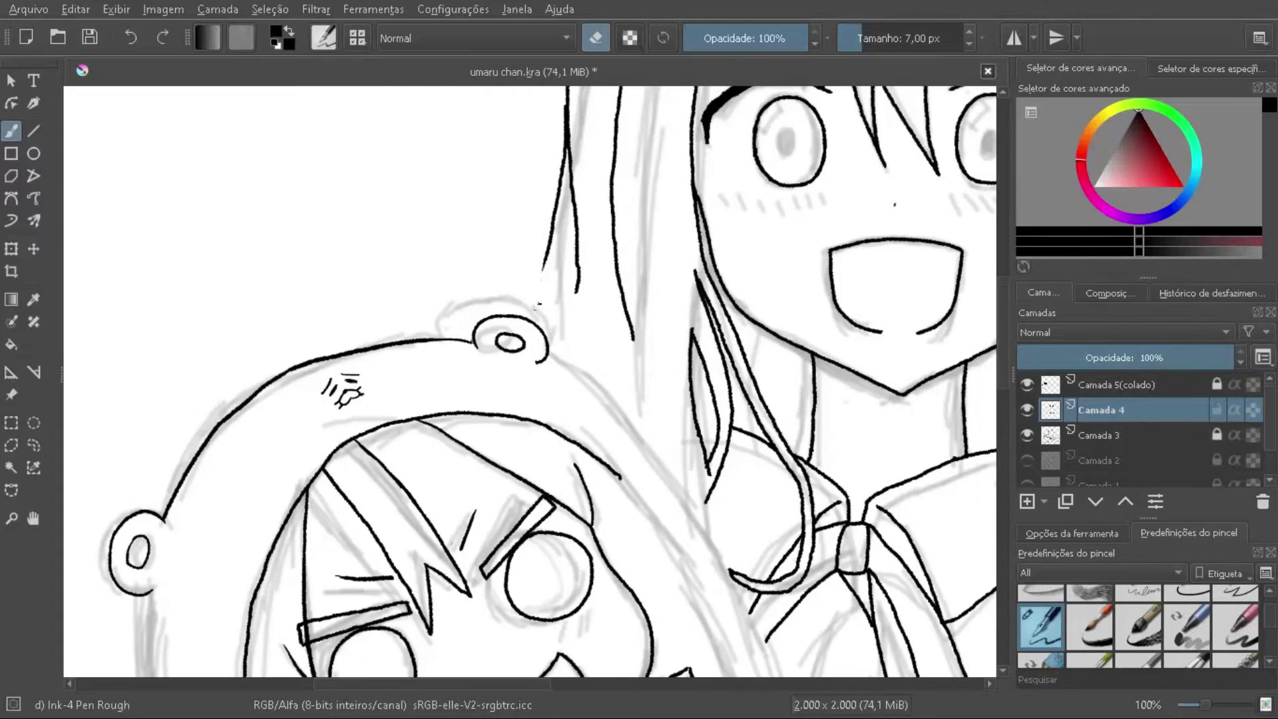
scroll(545, 213, up, 1)
drag(543, 216, 523, 339)
scroll(522, 339, down, 1)
key(e)
drag(569, 240, 471, 448)
scroll(412, 506, down, 1)
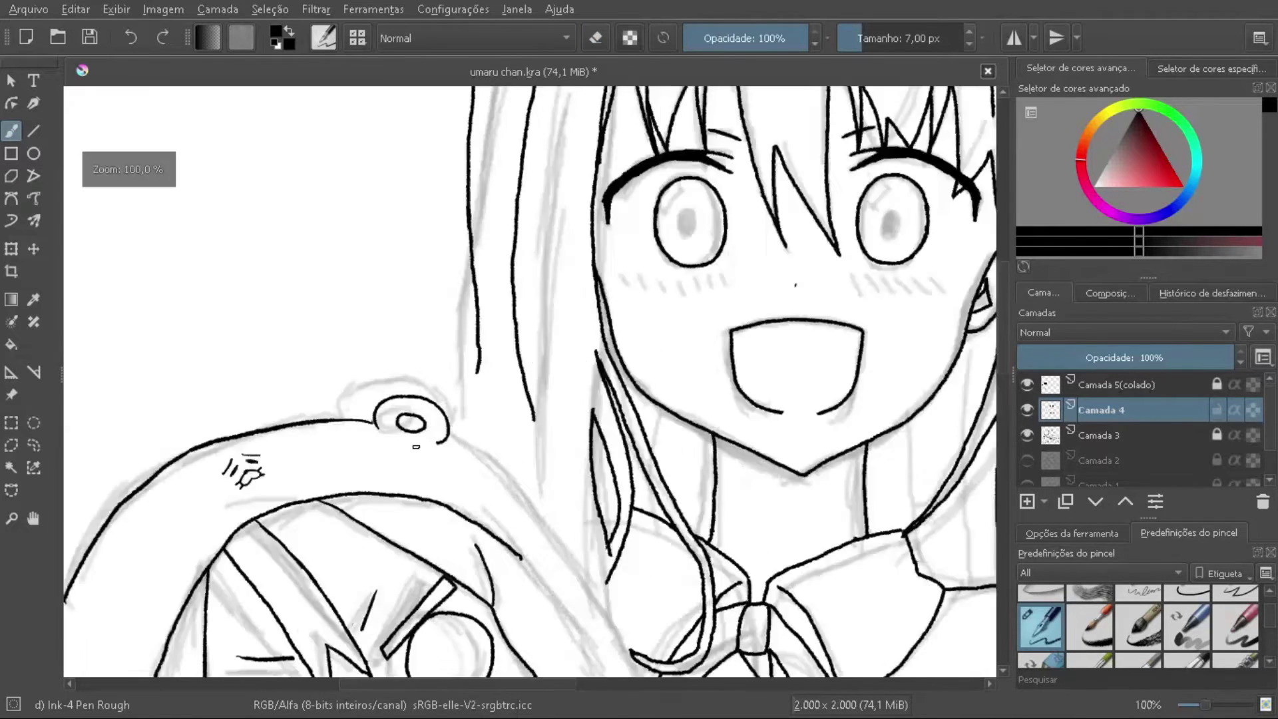
Step: Lasso the top ear and reposition it with the Transform tool
click(10, 444)
drag(313, 362, 316, 366)
key(ctrl+t)
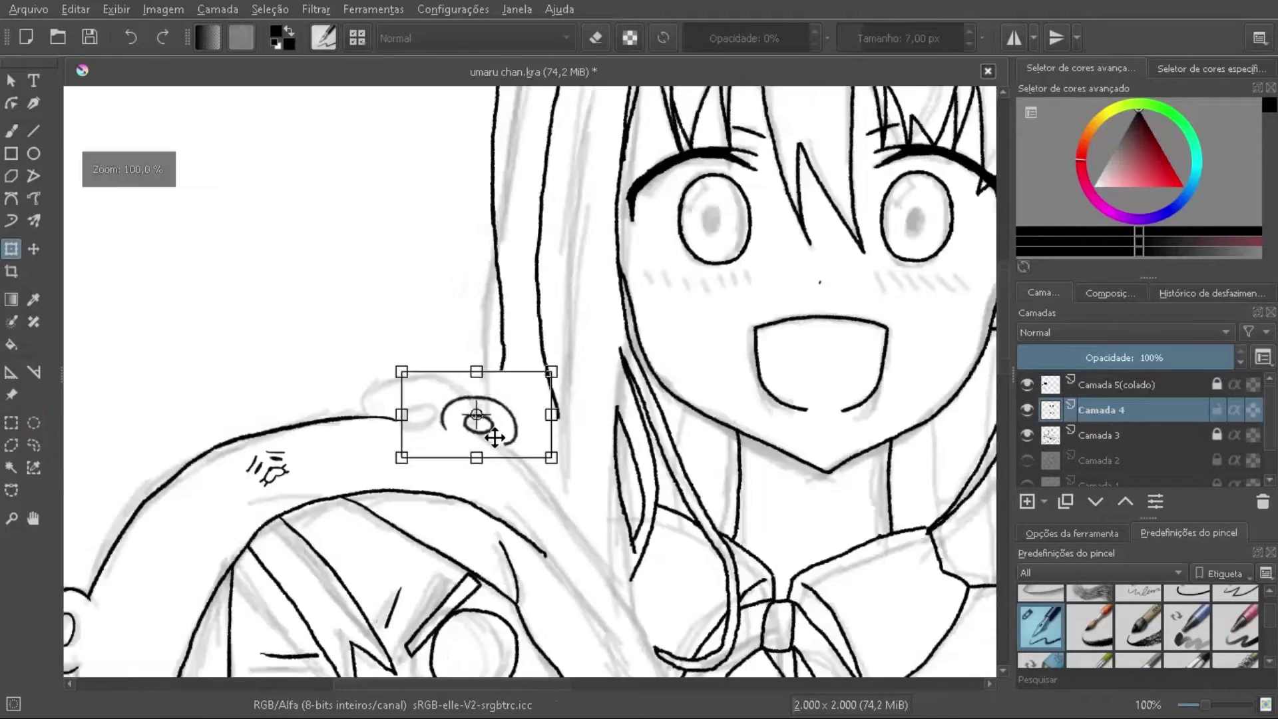
scroll(611, 223, up, 2)
key(b)
key(e)
scroll(353, 273, down, 3)
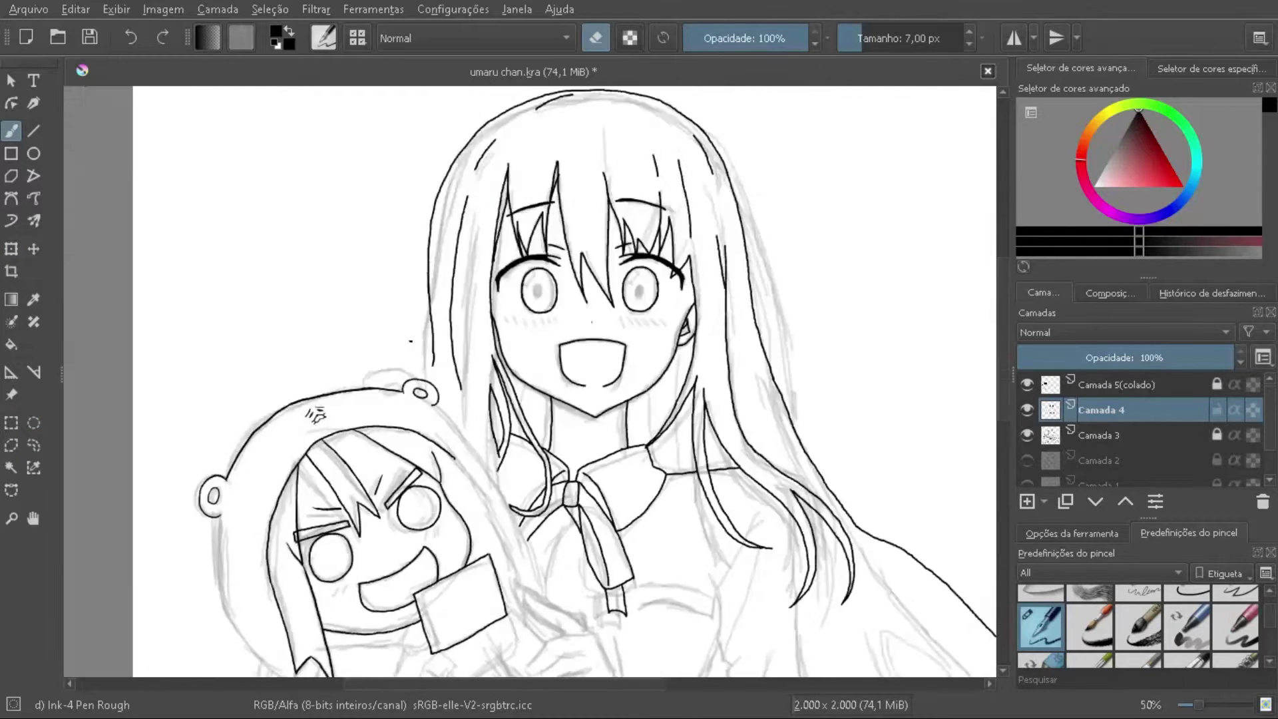
scroll(328, 100, up, 2)
Step: Pan and zoom to bring the bow and lower body into view
drag(420, 326, 281, 196)
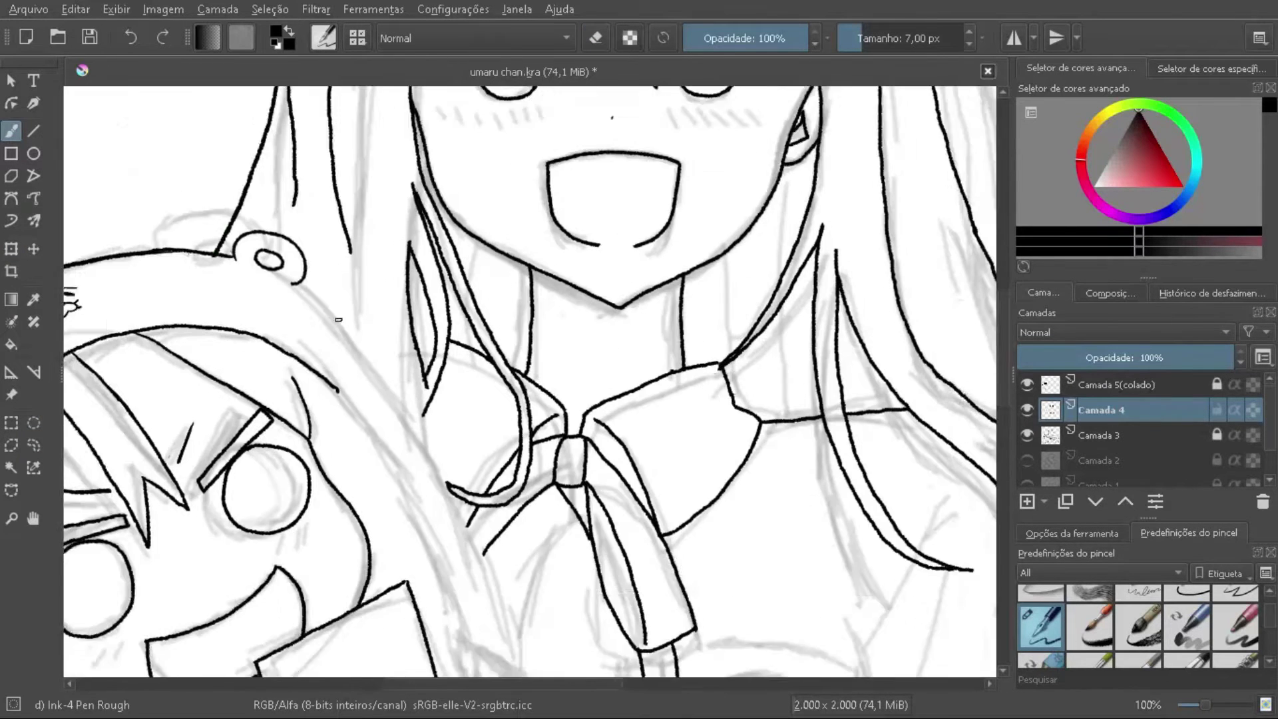
scroll(370, 332, down, 2)
scroll(371, 332, down, 2)
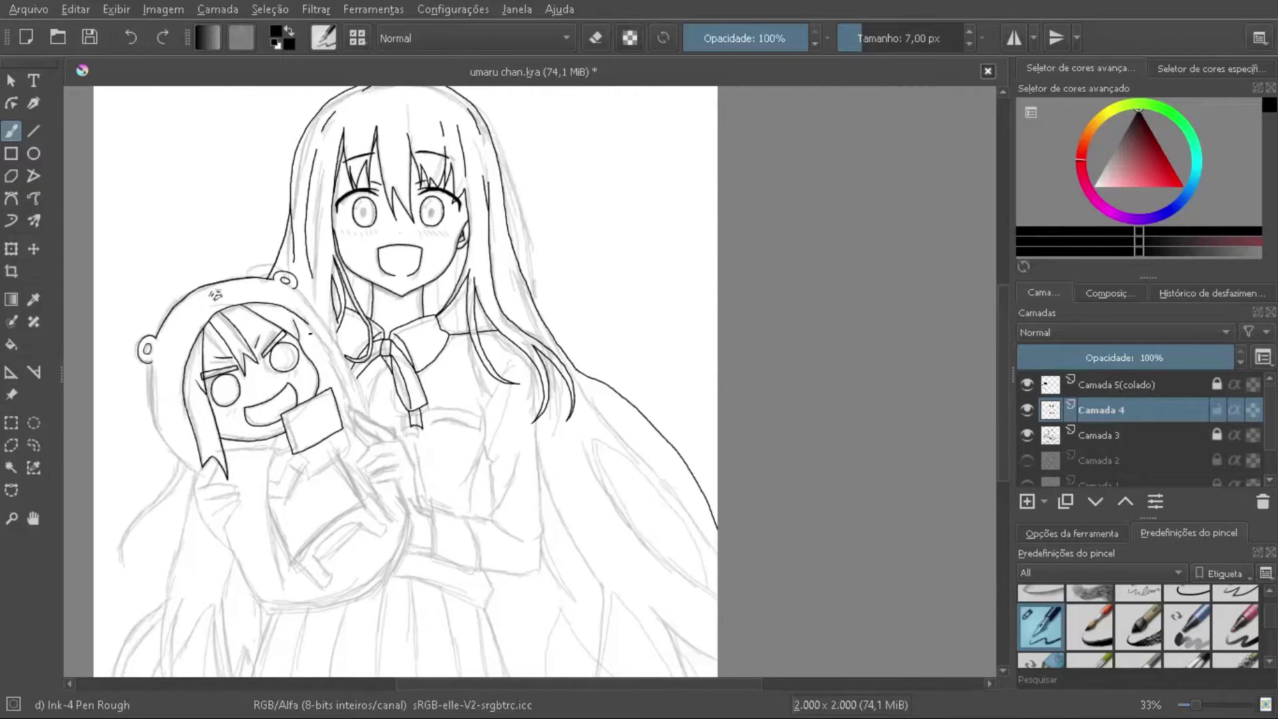
scroll(220, 300, up, 5)
scroll(332, 592, down, 4)
scroll(550, 414, up, 2)
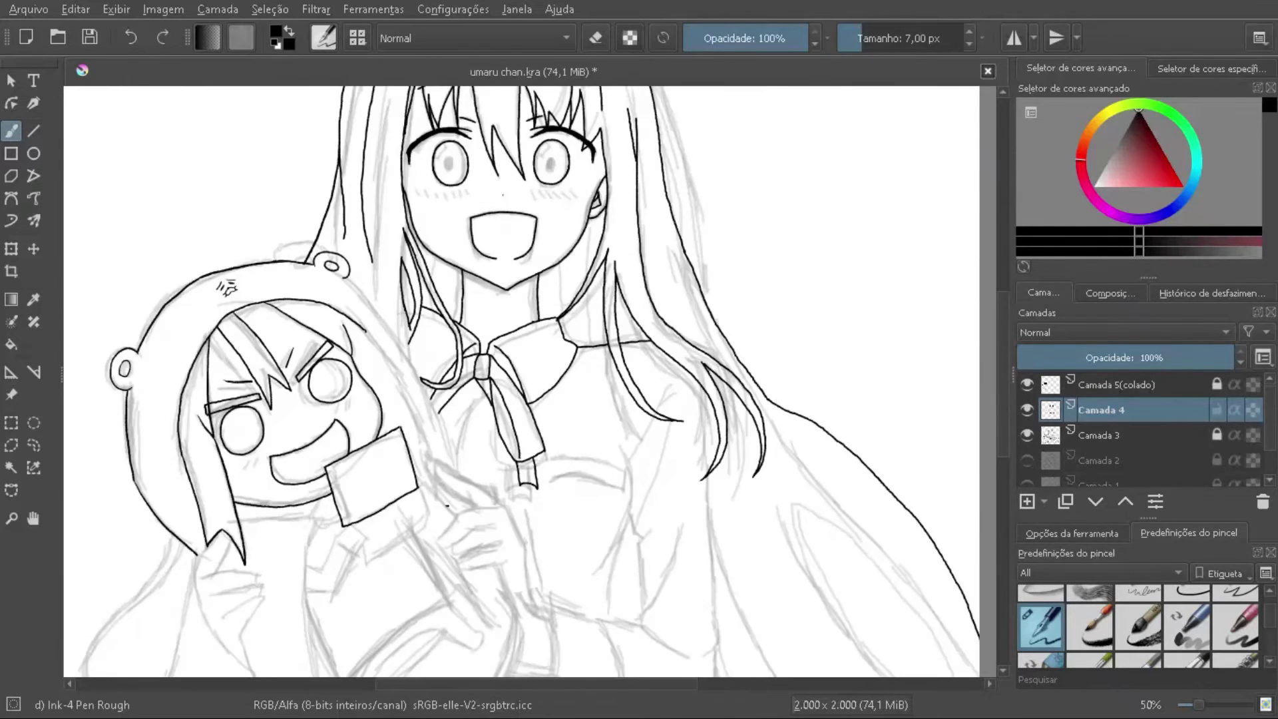
scroll(550, 413, up, 1)
Step: Ink the curled fingers, set brush size to 6, and ink the finger curving below the card
drag(517, 404, 522, 437)
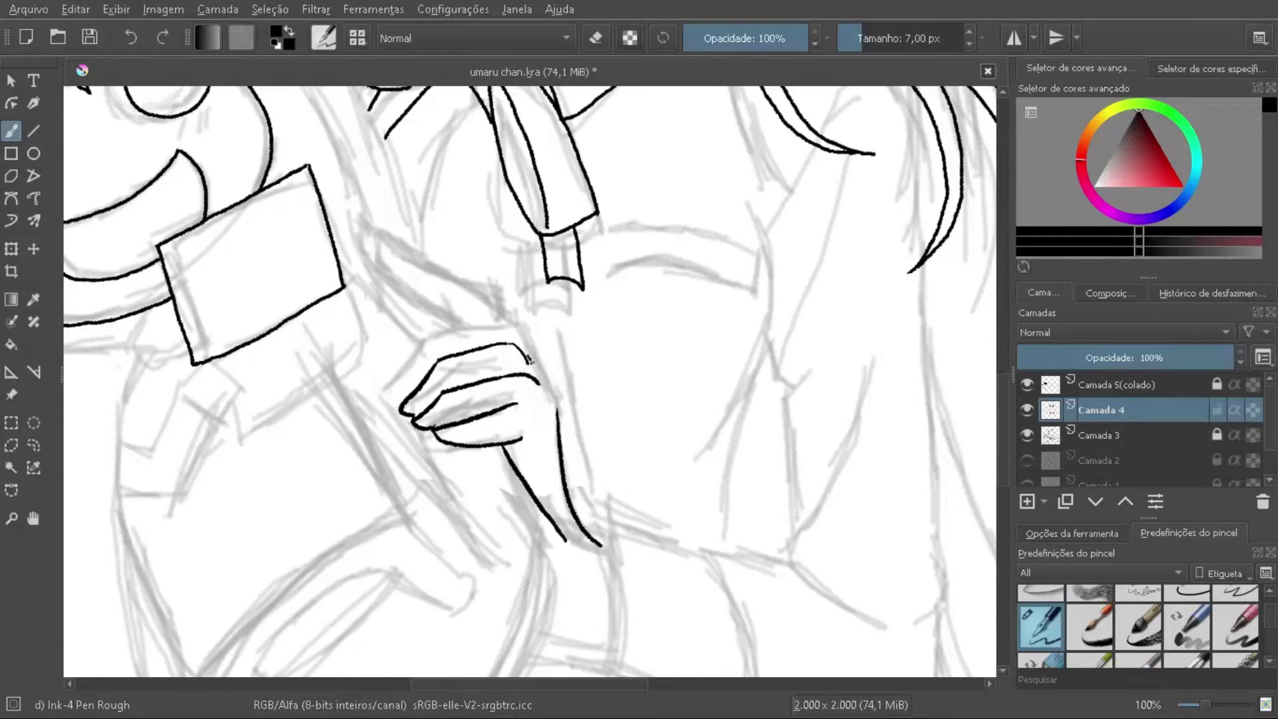
scroll(531, 359, down, 2)
scroll(531, 359, down, 2)
scroll(414, 528, up, 2)
scroll(433, 206, up, 2)
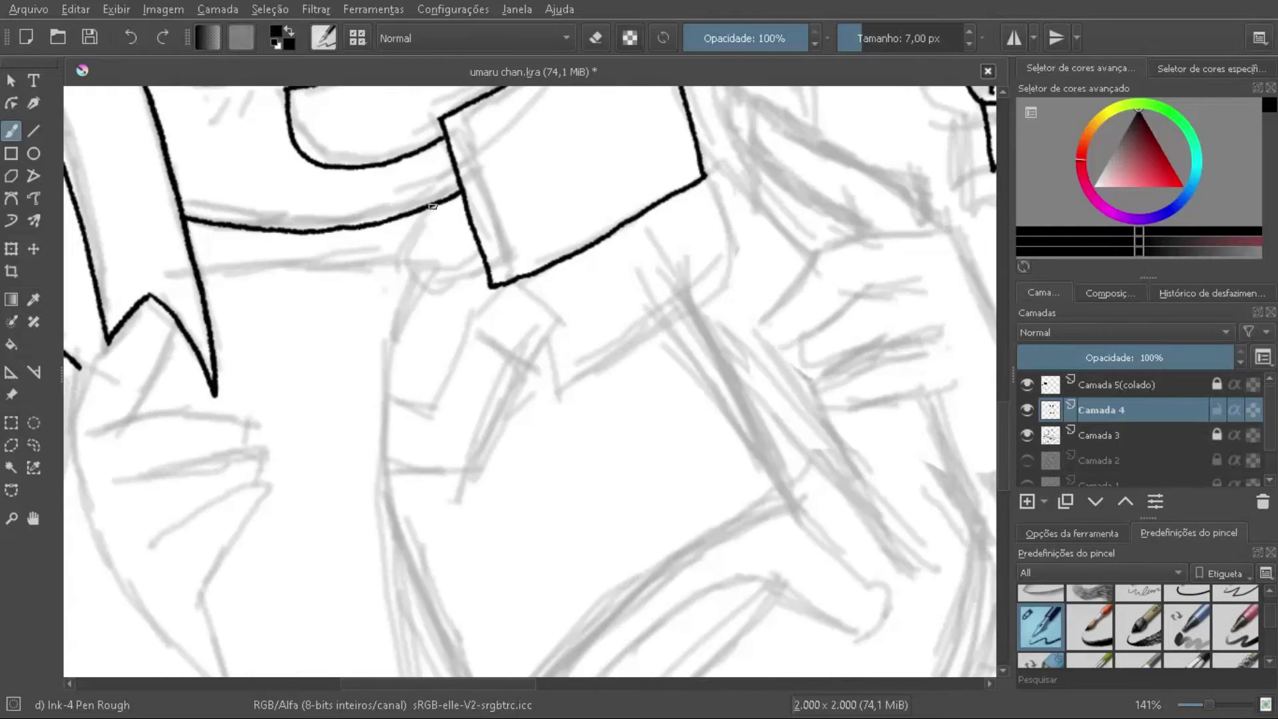
scroll(432, 207, up, 1)
double_click(879, 38)
text(6)
drag(439, 190, 379, 311)
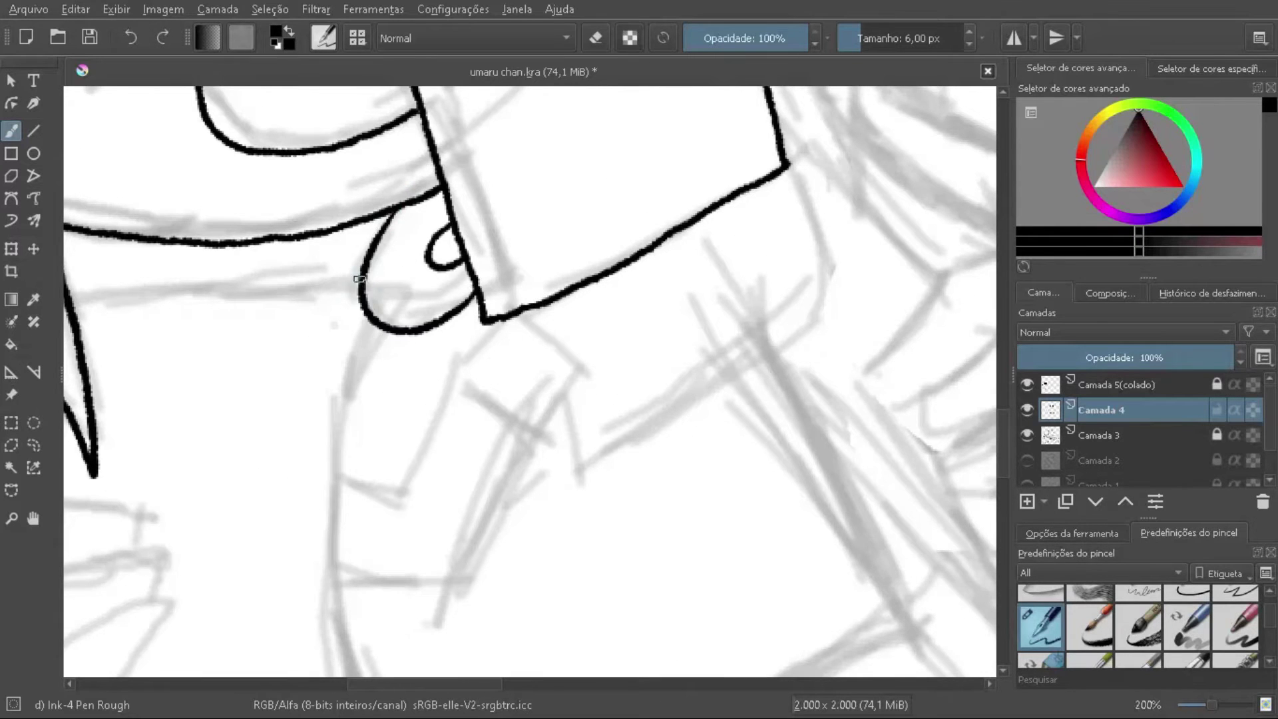
Step: Ink the left sleeve strokes, the cuff bracket and the sleeve's lower edge
scroll(379, 311, down, 1)
scroll(399, 266, down, 1)
drag(292, 200, 336, 559)
drag(166, 492, 316, 608)
scroll(355, 369, up, 2)
drag(431, 213, 458, 273)
drag(446, 191, 473, 291)
Step: Ink the curved hand outline, extra cuff strokes and the card's double edge line
mouse_move(439, 287)
mouse_down()
mouse_move(313, 416)
mouse_move(216, 468)
mouse_up()
drag(346, 285, 411, 389)
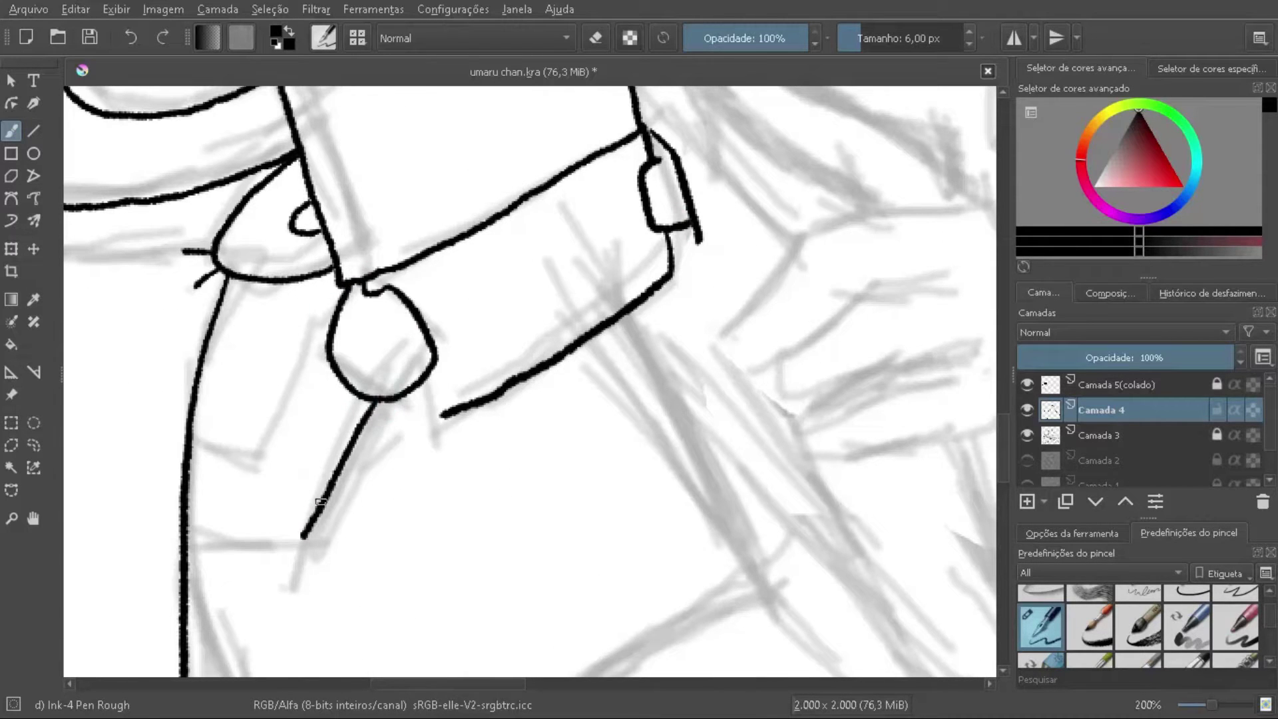
drag(331, 324, 255, 458)
drag(192, 429, 261, 454)
drag(187, 536, 303, 553)
drag(449, 417, 377, 434)
drag(297, 249, 393, 481)
drag(601, 104, 317, 262)
Step: Undo the stray diagonal ink line and toggle eraser mode with E
scroll(465, 267, down, 3)
scroll(548, 224, right, 3)
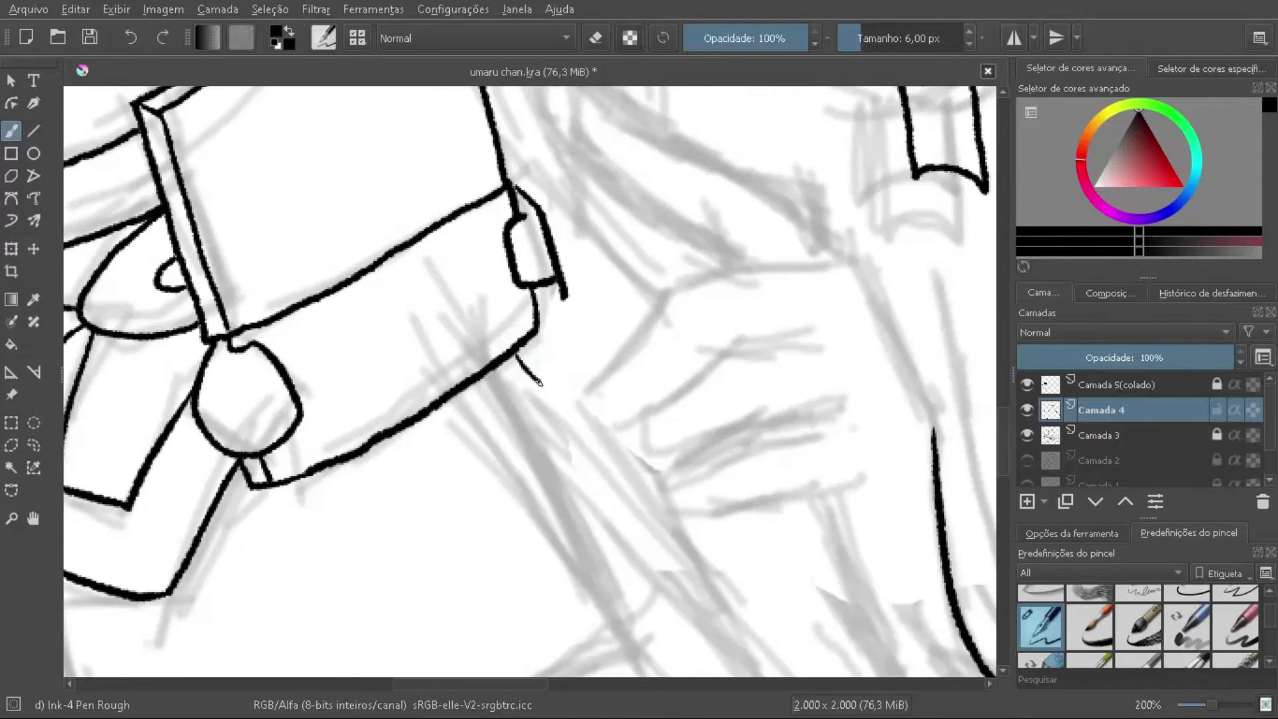
scroll(541, 383, down, 5)
scroll(485, 319, up, 5)
scroll(366, 269, down, 1)
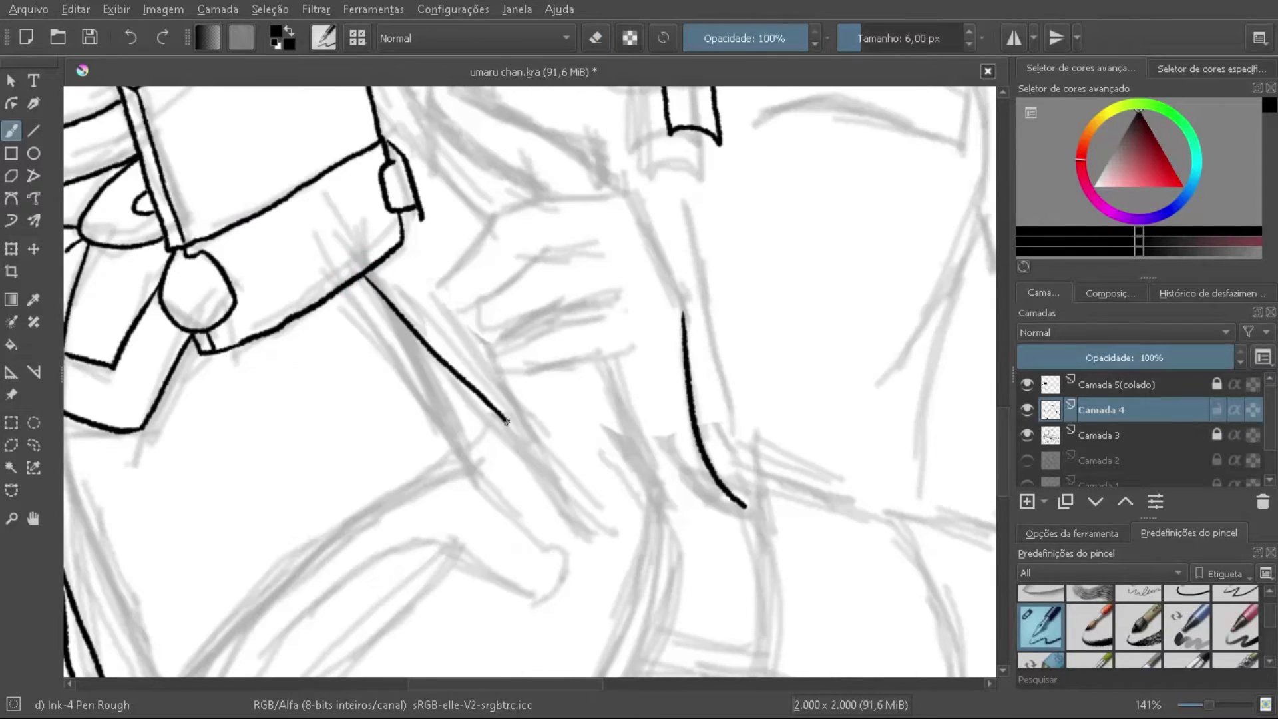
key(ctrl+z)
scroll(506, 421, down, 4)
scroll(440, 273, up, 3)
key(e)
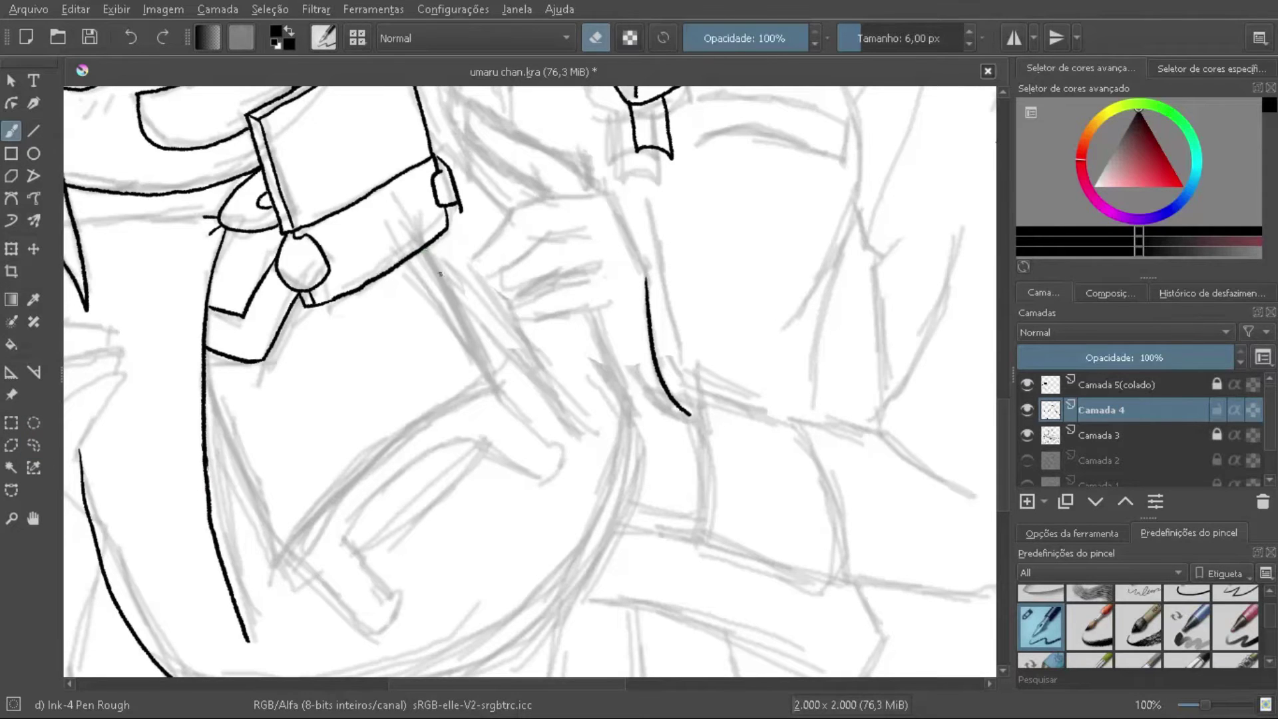
Step: Redraw the sleeve edge stroke, undoing two attempts, and extend the line
drag(207, 386, 266, 542)
key(ctrl+z)
drag(509, 362, 275, 551)
key(ctrl+z)
drag(205, 397, 271, 559)
scroll(270, 546, up, 1)
drag(608, 298, 269, 575)
Step: Ink the sleeve's lower edge, close the cuff end, and add inner sleeve lines
drag(447, 391, 366, 290)
drag(187, 474, 365, 584)
key(ctrl+z)
drag(187, 473, 365, 584)
drag(263, 426, 273, 449)
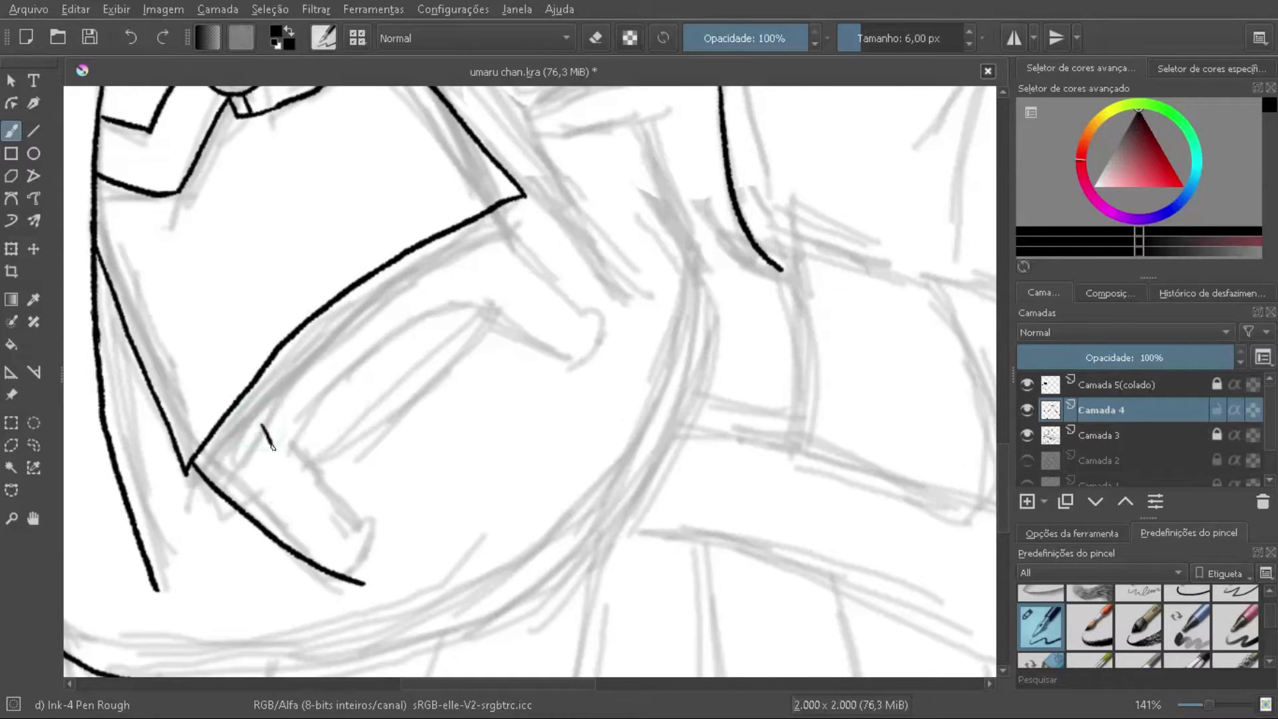
drag(632, 309, 609, 322)
mouse_move(491, 255)
mouse_down()
mouse_move(259, 423)
mouse_move(272, 449)
mouse_up()
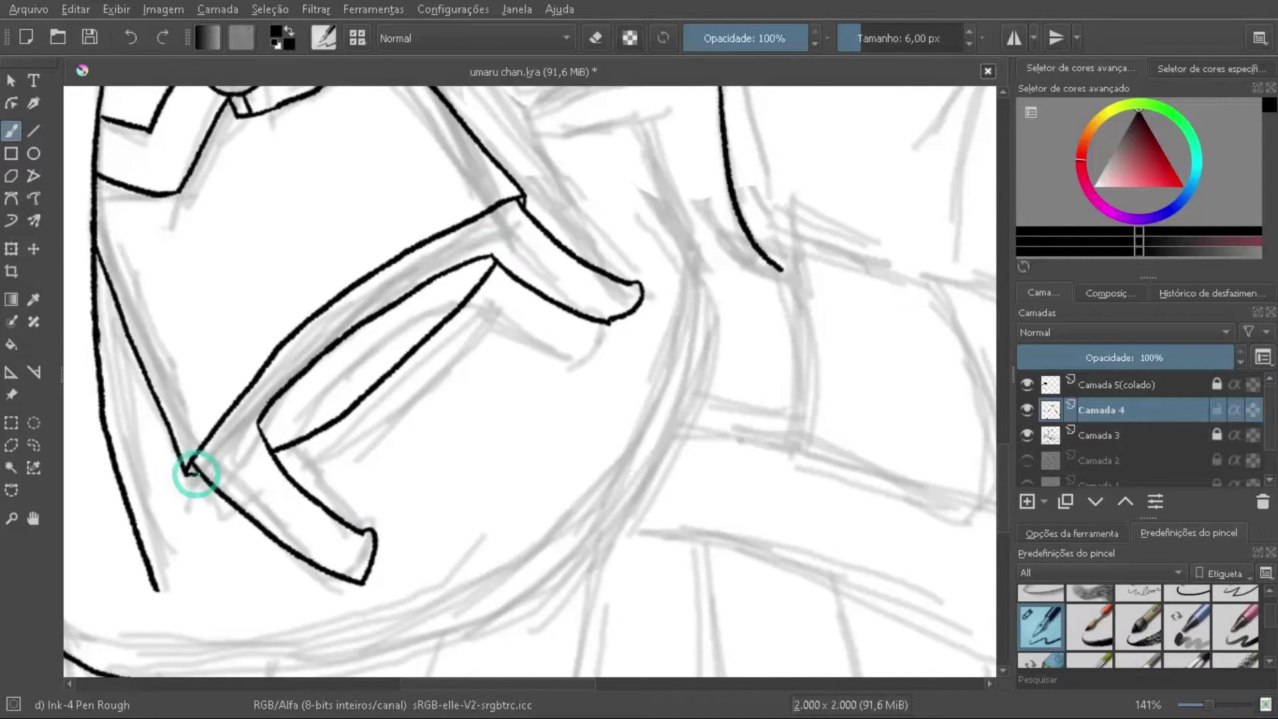
drag(542, 238, 510, 269)
Step: Erase the curve's overshooting end, then ink a new stroke on the arm
key(2)
key(1)
mouse_move(689, 263)
mouse_down()
mouse_move(392, 536)
mouse_move(427, 536)
mouse_up()
key(e)
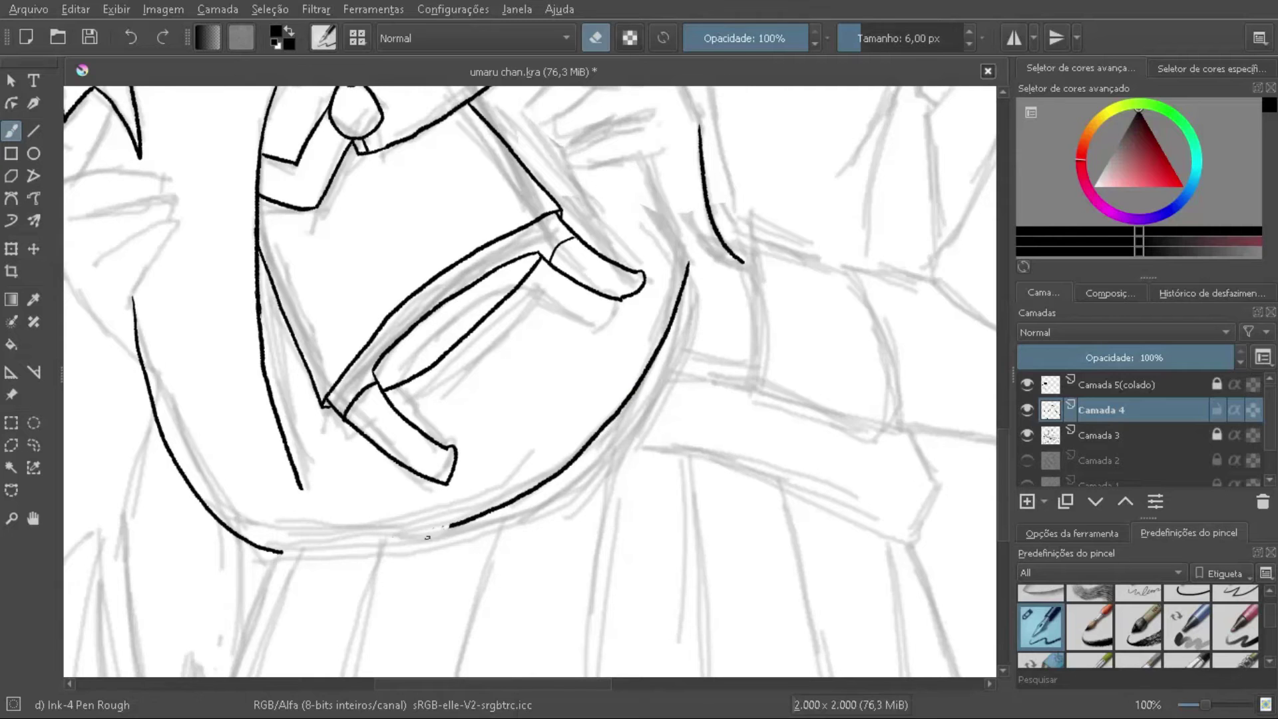
scroll(325, 525, up, 1)
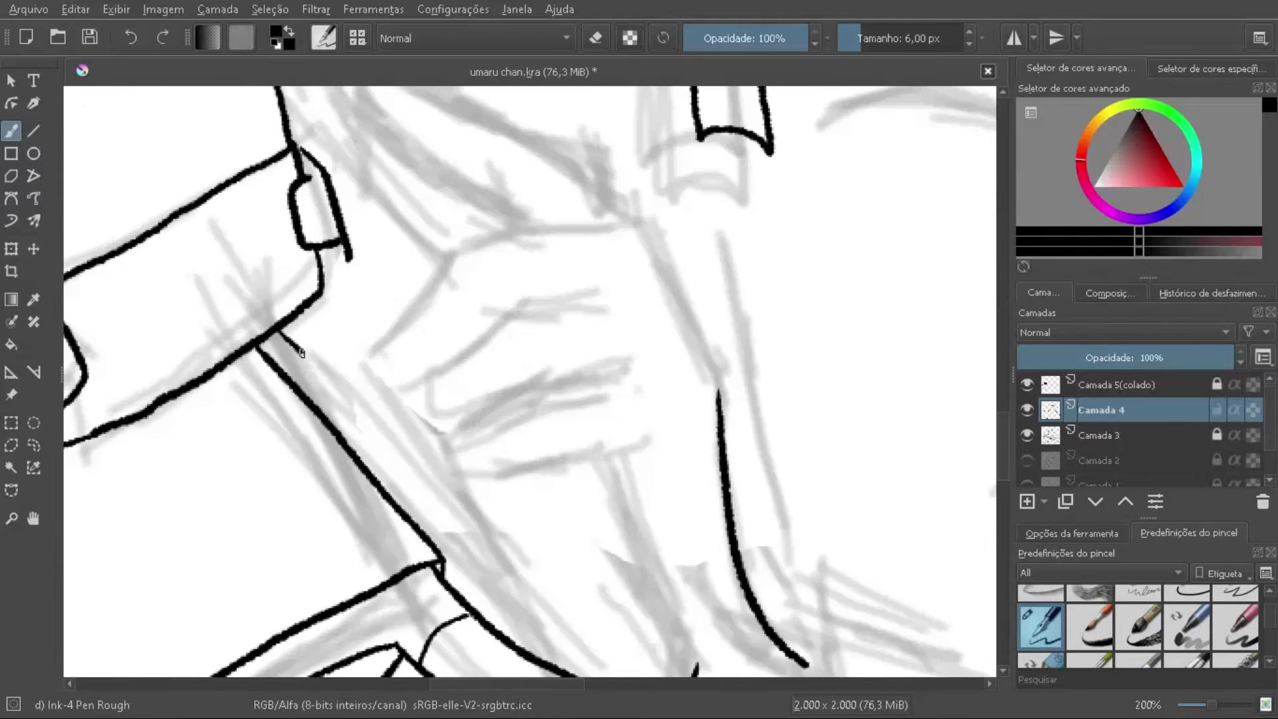
drag(329, 333, 492, 442)
Step: Check the whole drawing, return close-up, and ink a finger line on the hand
key(2)
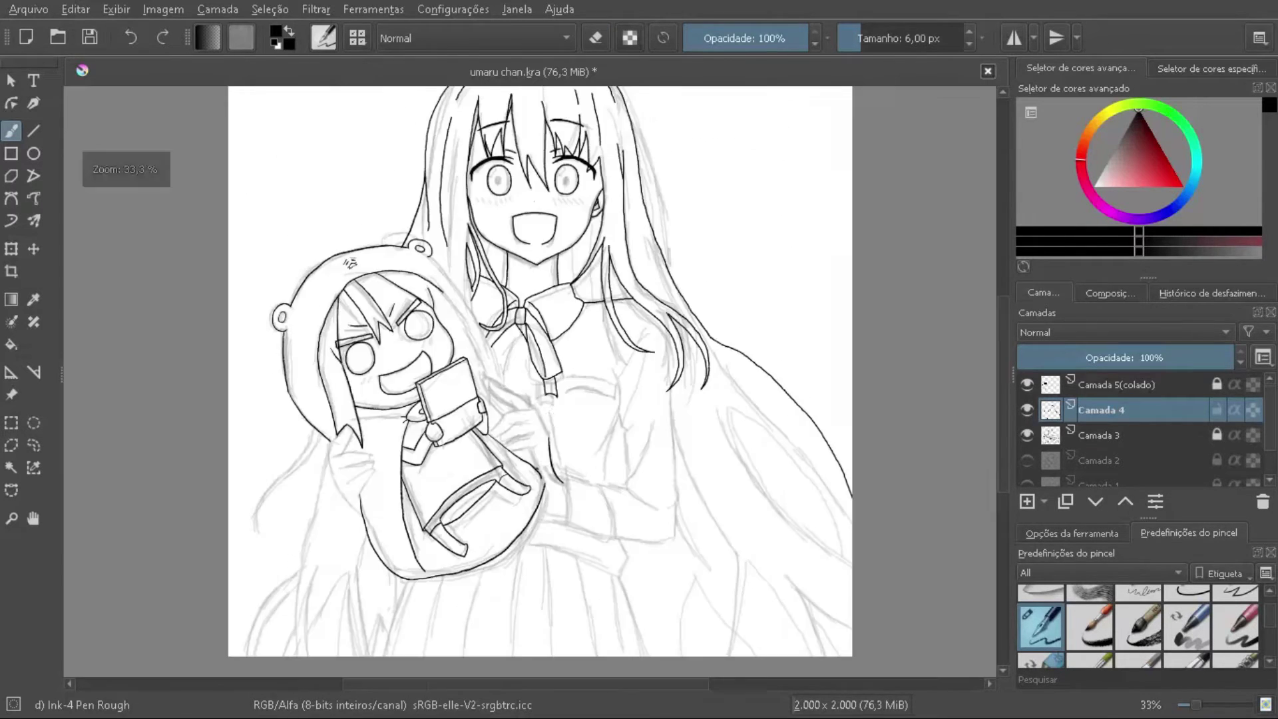
scroll(401, 297, up, 5)
key(2)
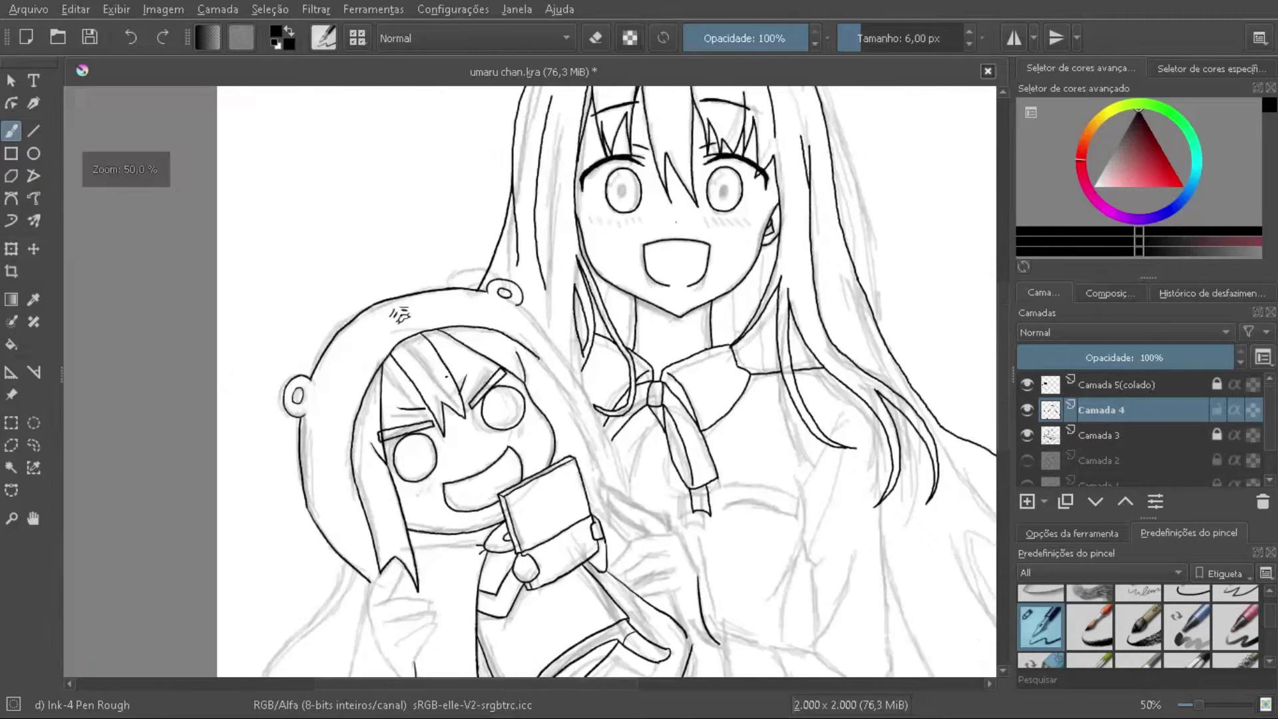
key(1)
scroll(357, 343, up, 1)
drag(542, 449, 296, 397)
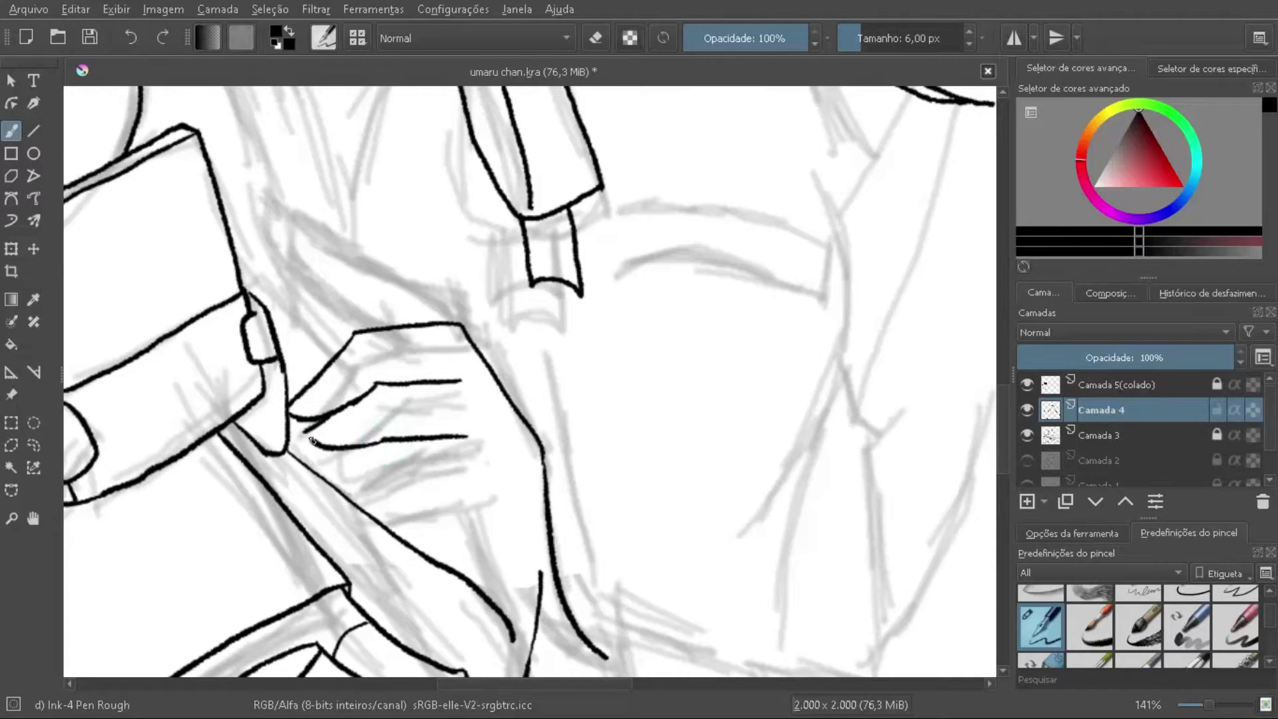
Step: Bring the area above the hand into view and toggle eraser mode
drag(366, 330, 459, 443)
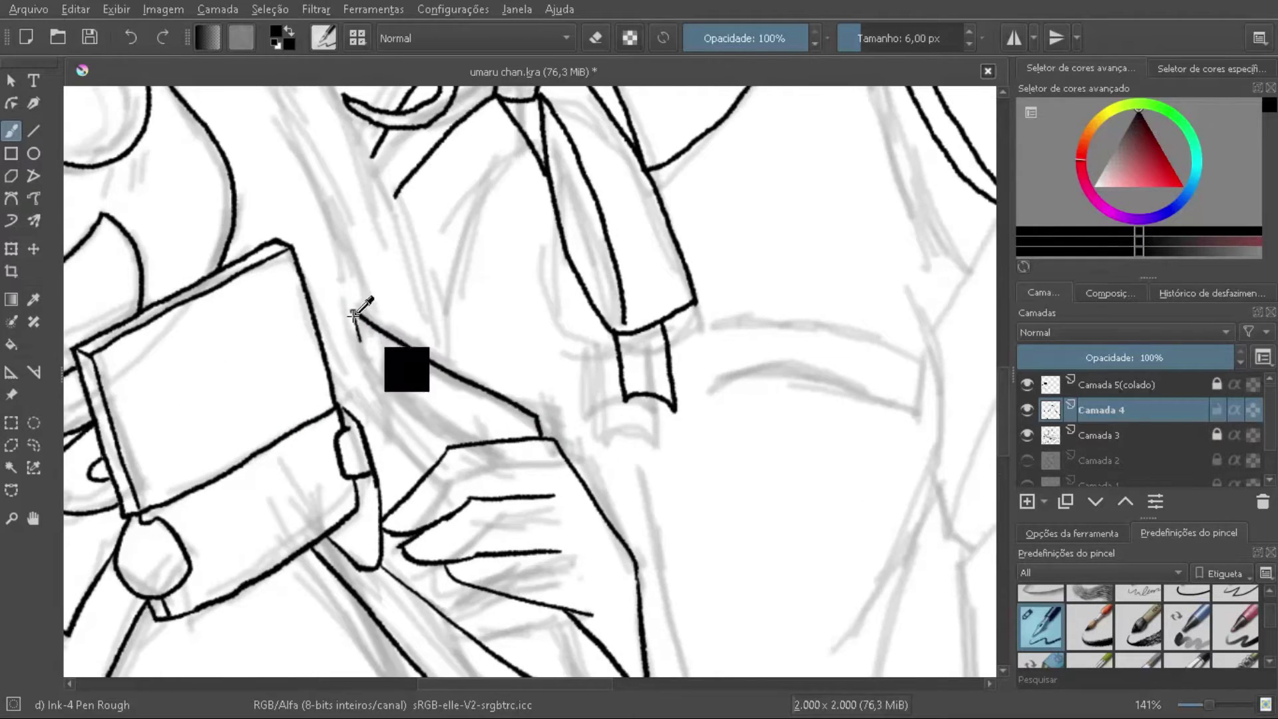
scroll(471, 428, down, 4)
scroll(390, 301, up, 3)
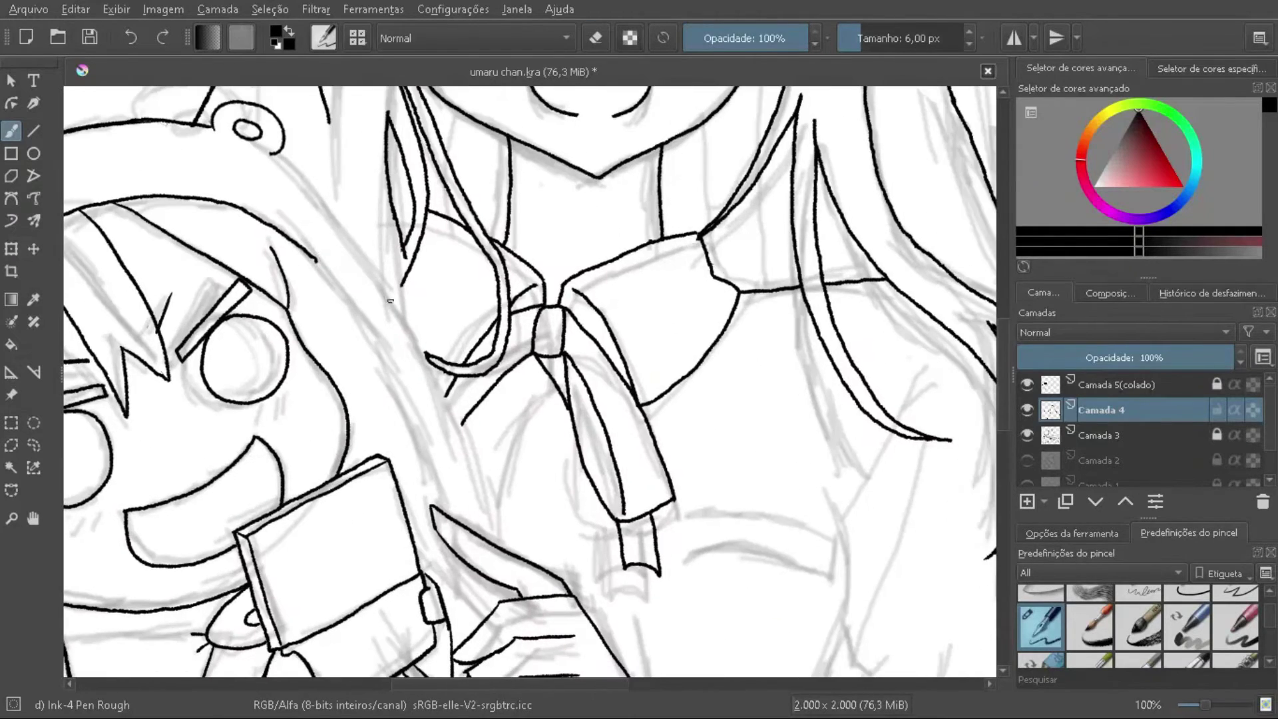
scroll(477, 270, up, 1)
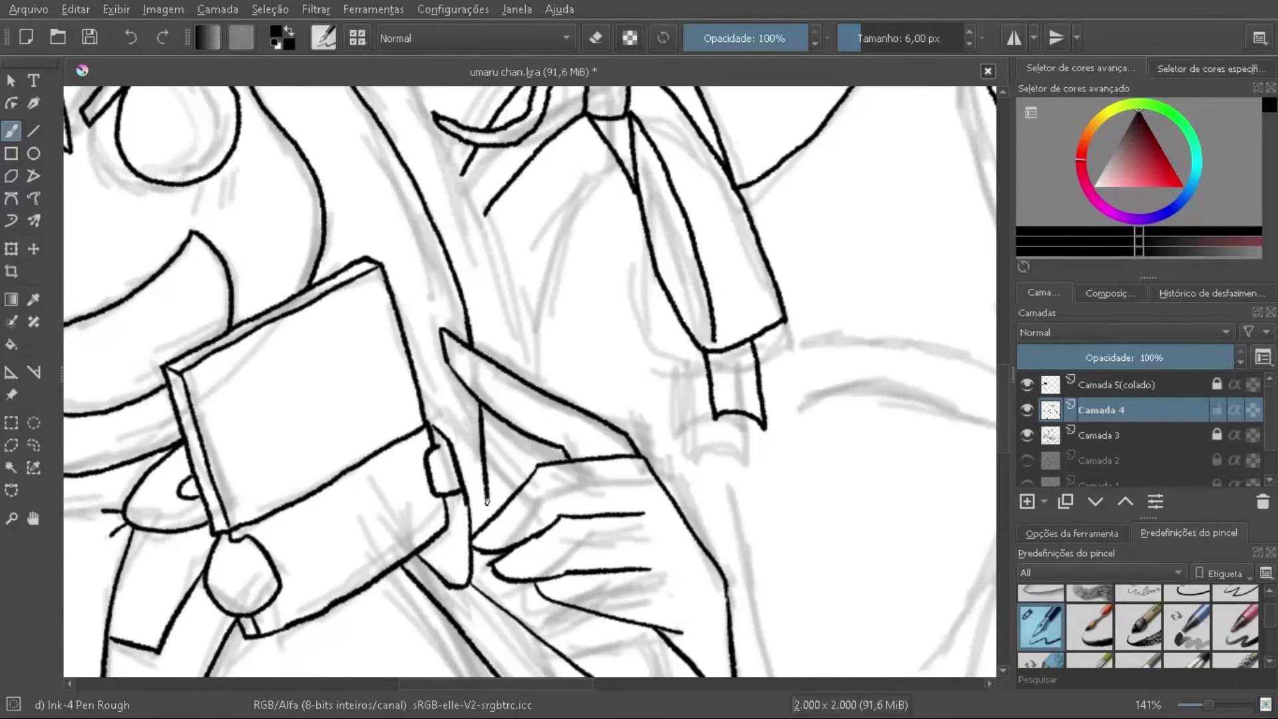
scroll(501, 419, down, 1)
key(e)
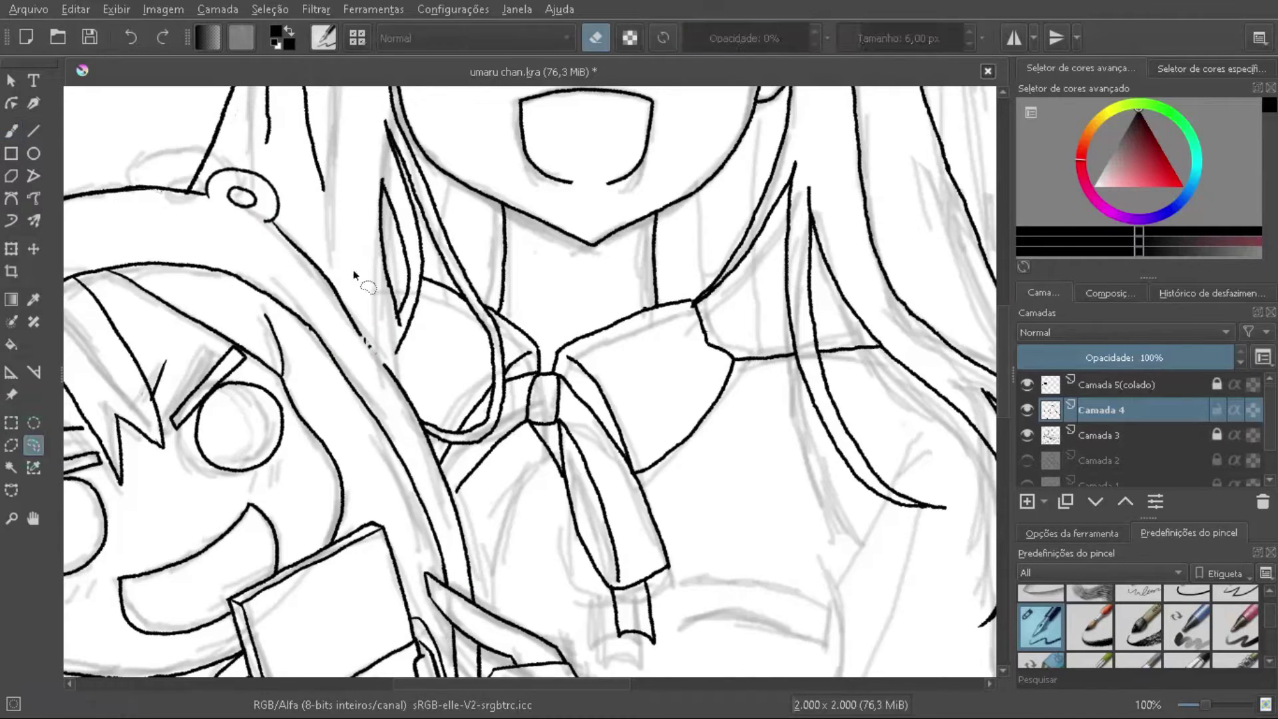
scroll(331, 284, up, 2)
scroll(331, 285, down, 5)
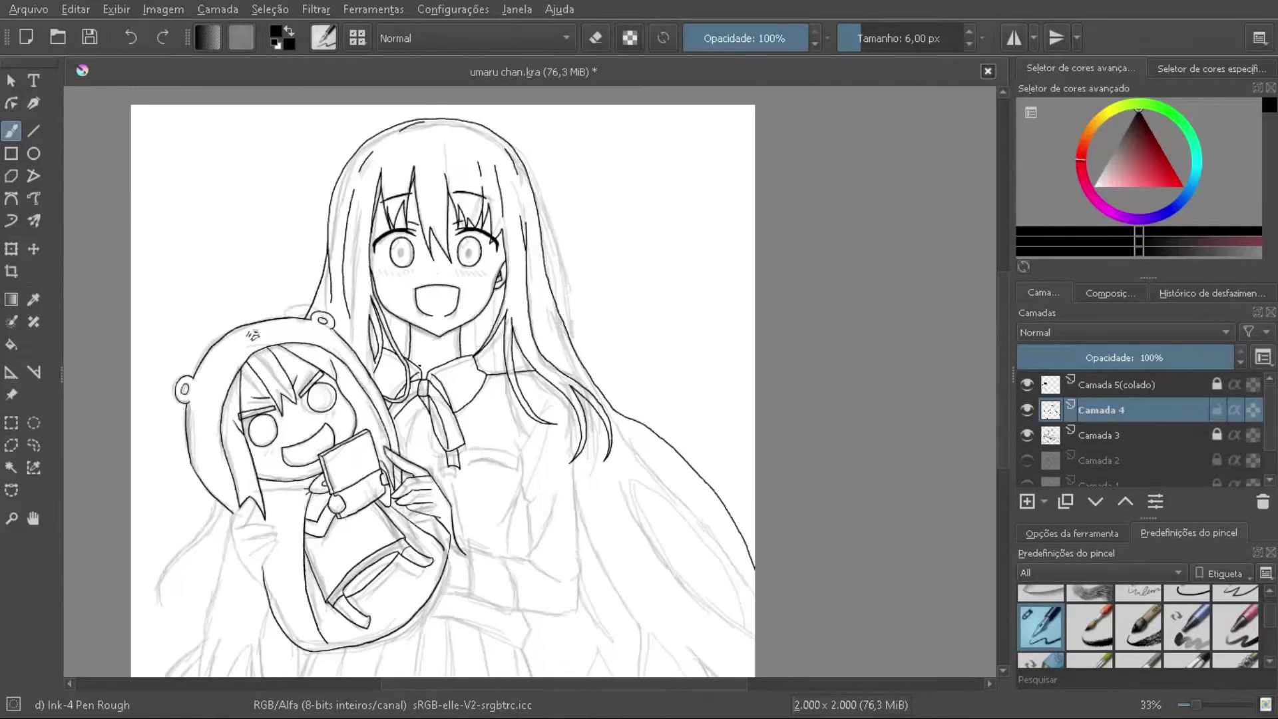
scroll(343, 263, up, 3)
scroll(343, 263, up, 1)
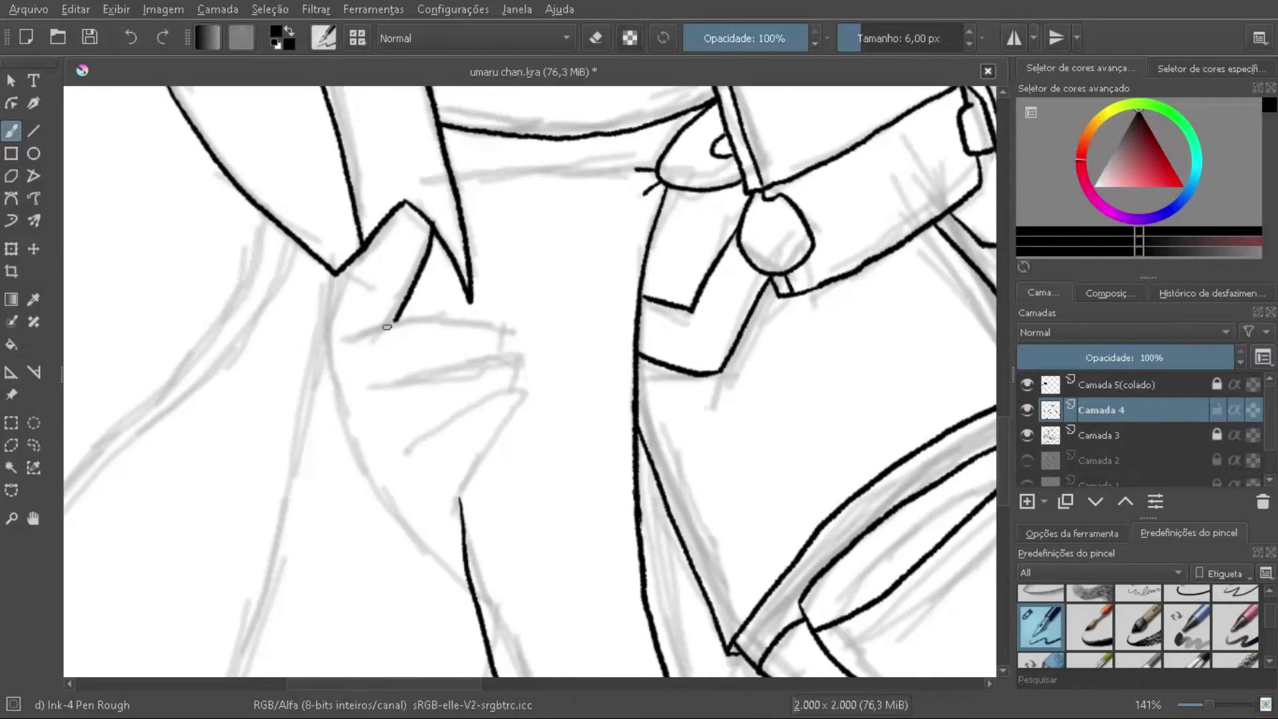
Step: Finish inking the finger outlines and the rest of the hand, staying on the brush
mouse_move(375, 383)
mouse_down()
mouse_move(521, 375)
mouse_move(402, 492)
mouse_up()
drag(333, 275, 327, 357)
scroll(327, 352, down, 3)
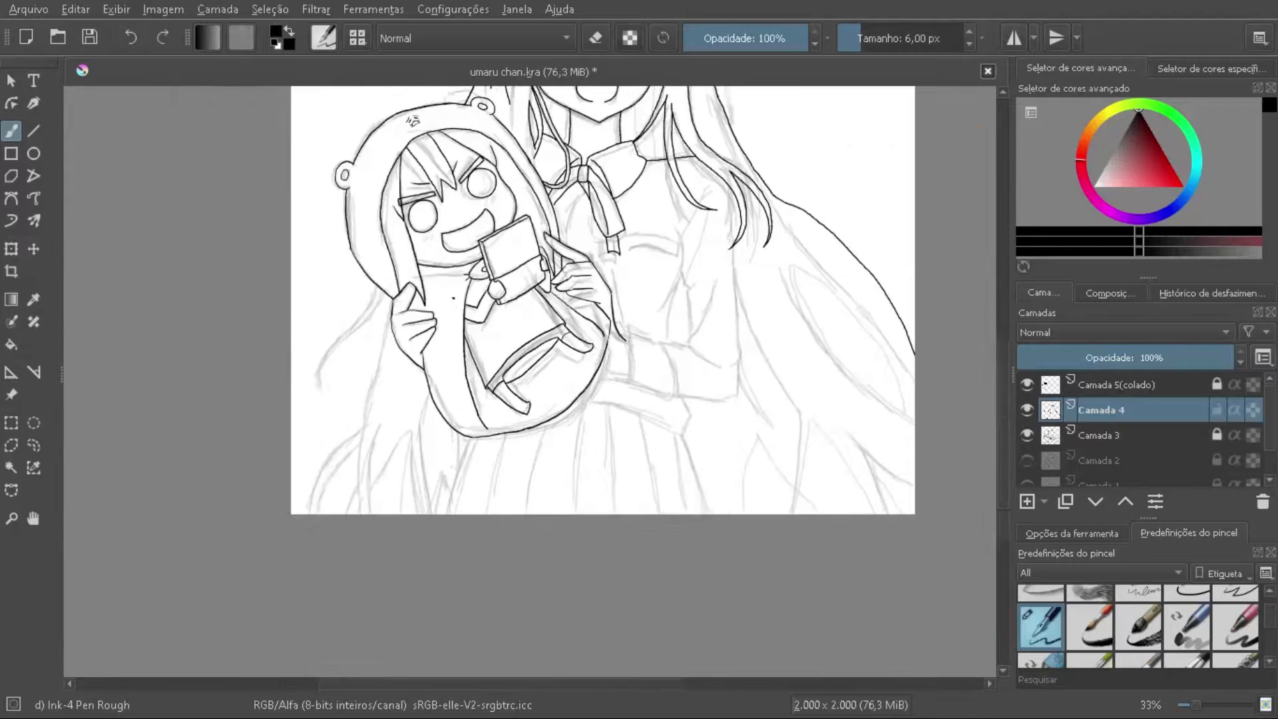
scroll(327, 353, up, 4)
click(33, 443)
key(b)
scroll(418, 369, down, 6)
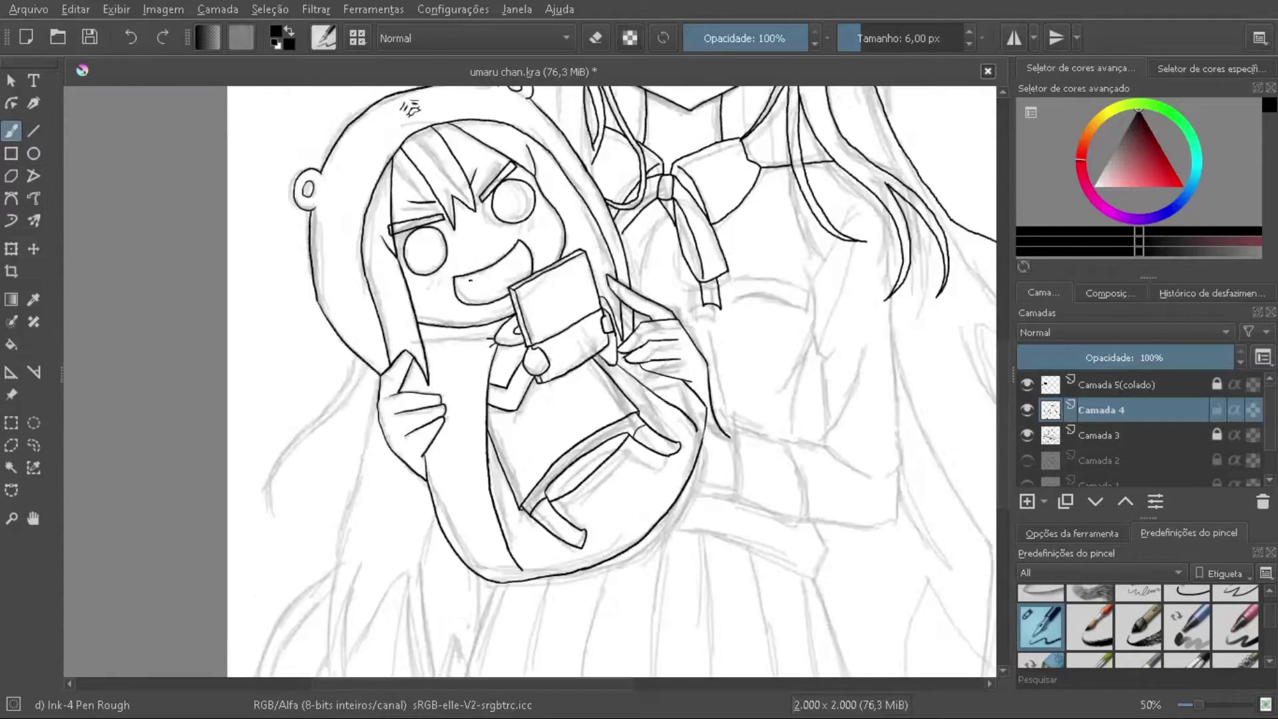
scroll(531, 386, up, 4)
Step: Ink two neck lines and two hair strands over the shoulder
drag(552, 253, 579, 436)
drag(491, 465, 615, 254)
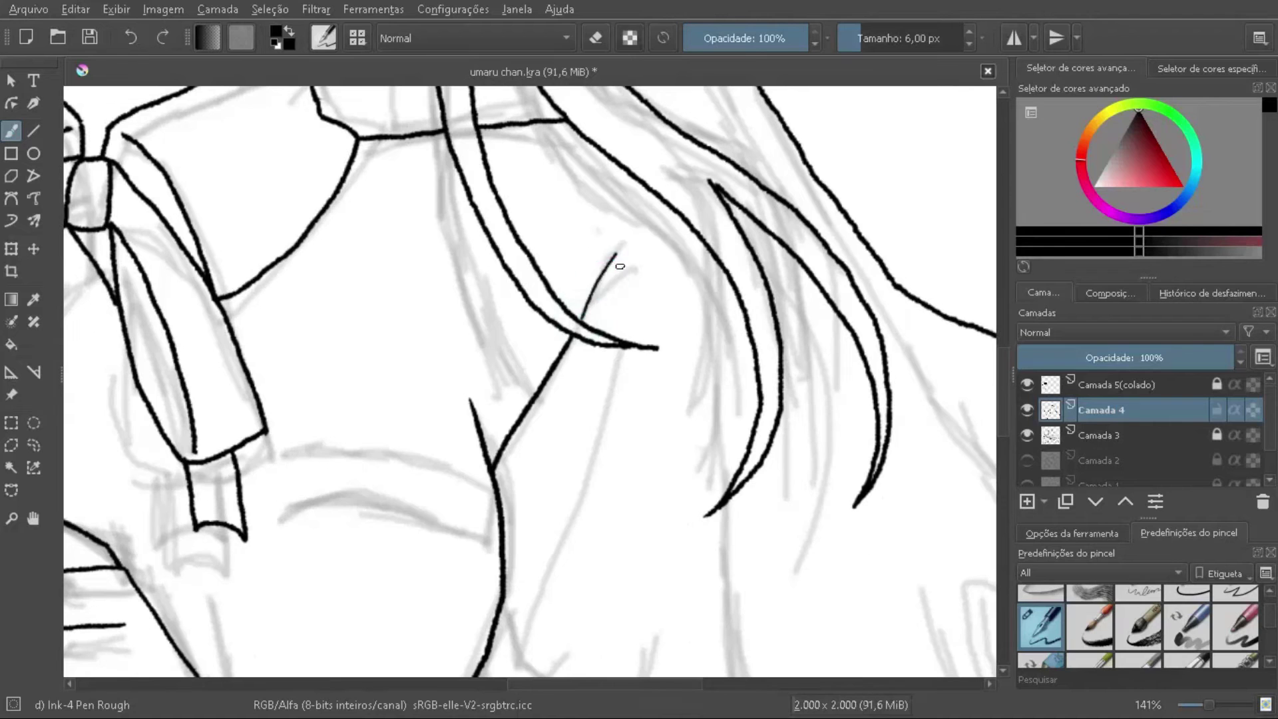
scroll(302, 474, down, 3)
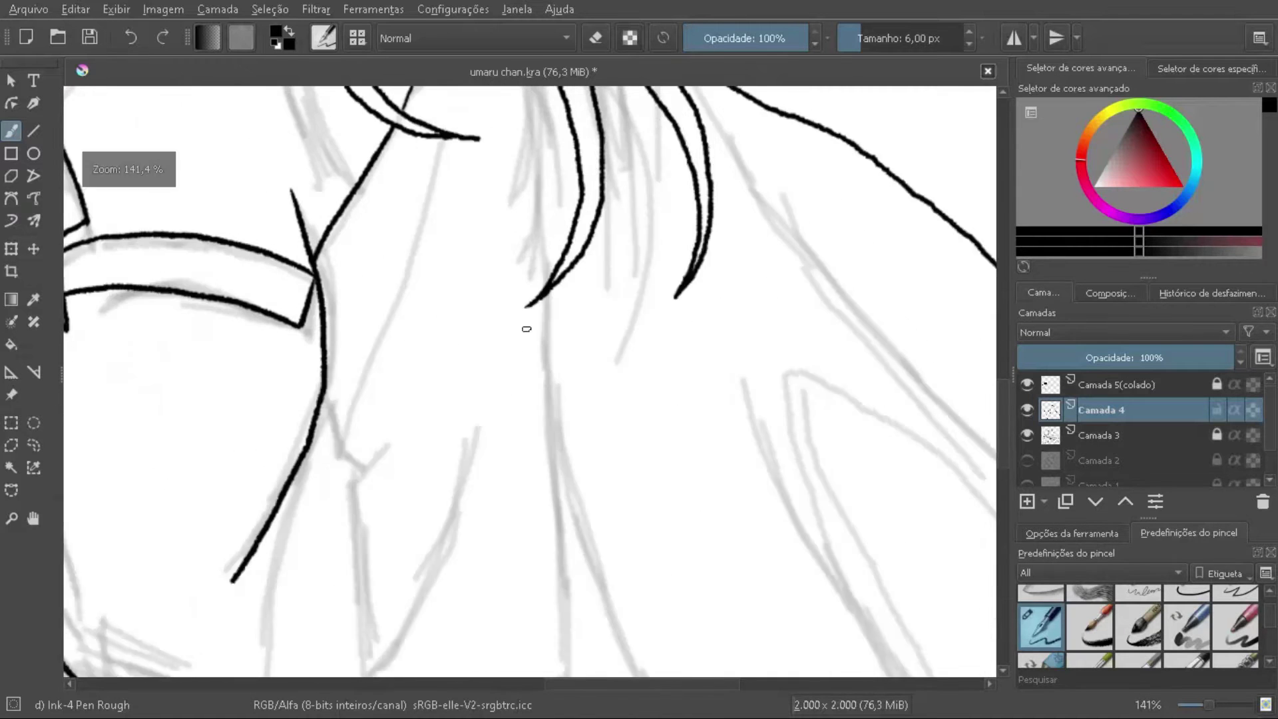
drag(443, 193, 399, 313)
mouse_move(326, 297)
mouse_down()
mouse_move(350, 516)
mouse_move(463, 285)
mouse_up()
scroll(463, 285, down, 1)
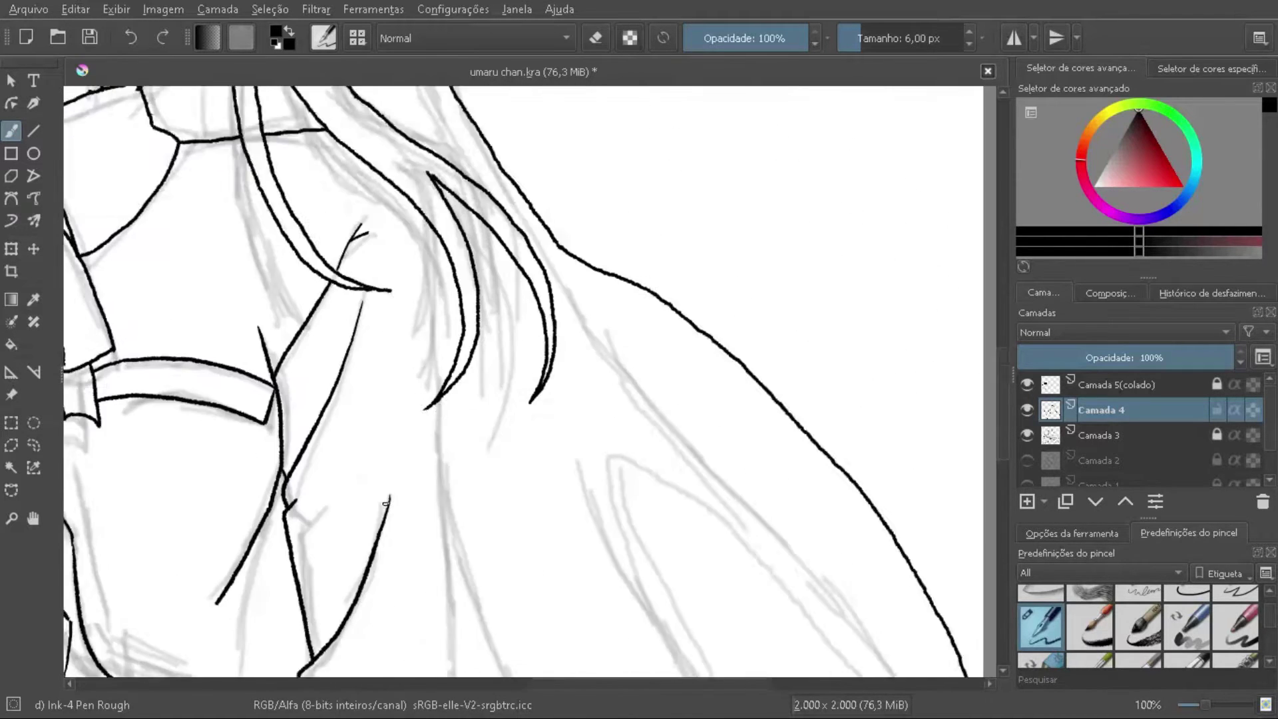
scroll(461, 267, up, 1)
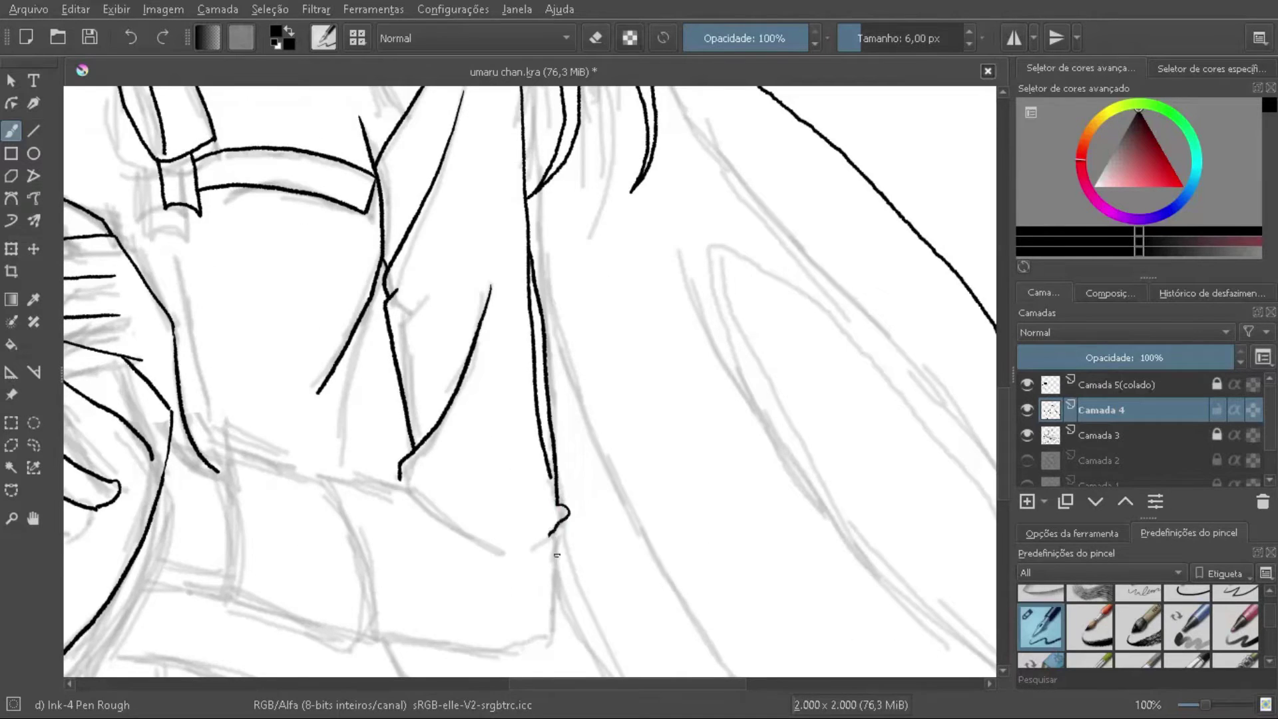
scroll(517, 425, down, 1)
Step: Draw a long vertical hair line, extend it downward, and add a short lower-left stroke
drag(510, 251, 536, 589)
scroll(536, 589, up, 1)
drag(537, 436, 531, 536)
drag(123, 445, 183, 512)
scroll(183, 512, down, 1)
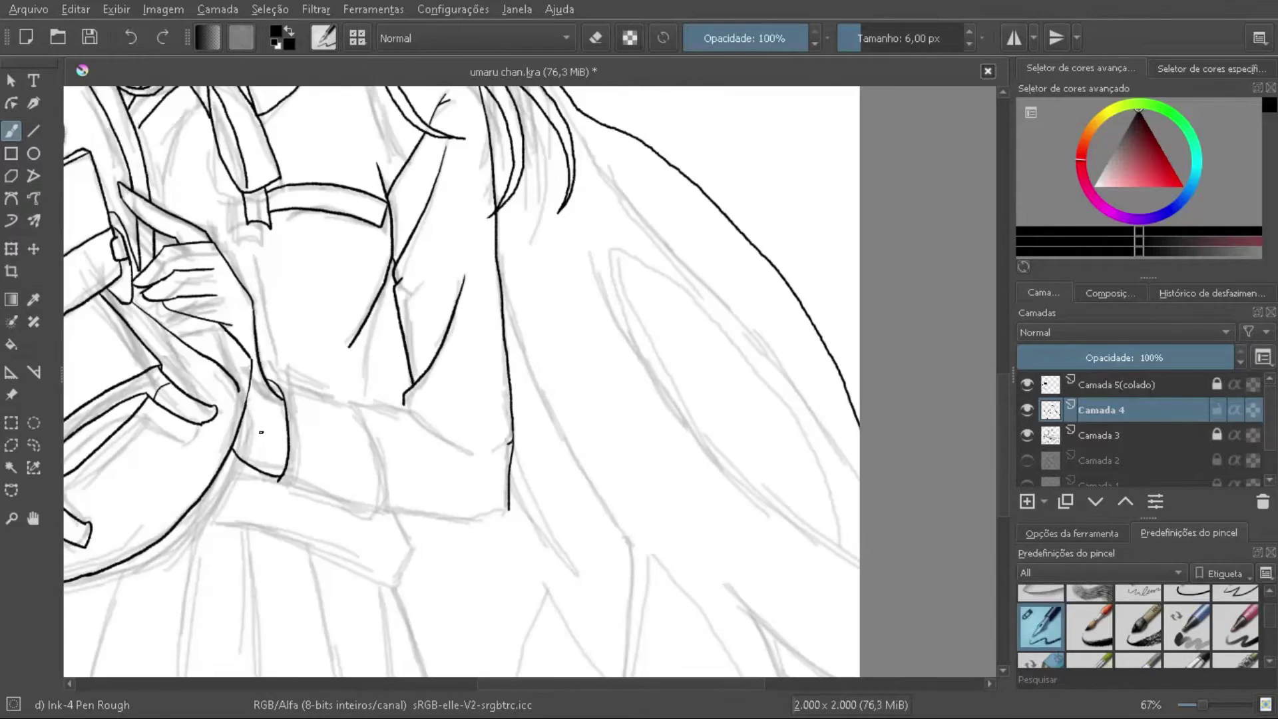
scroll(277, 434, up, 1)
Step: Ink the cuff's bottom edge, curved side, top and fold curves
drag(384, 396, 431, 567)
scroll(414, 508, up, 1)
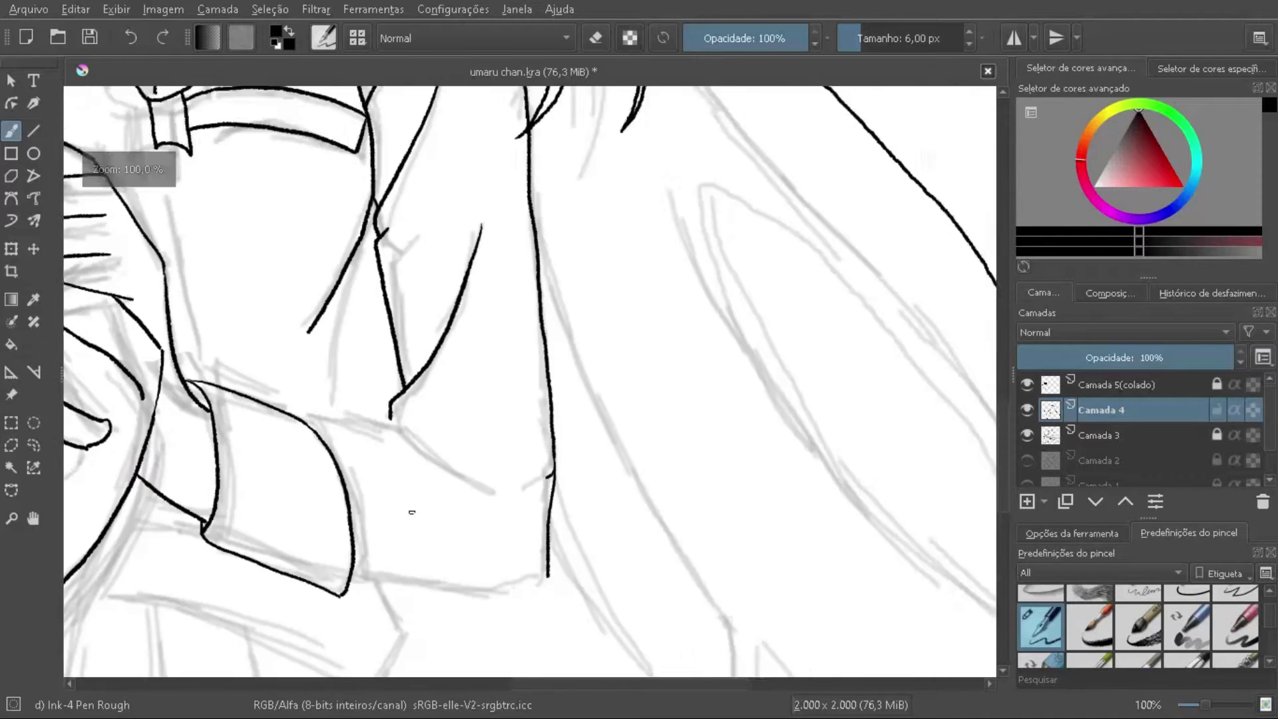
drag(105, 429, 322, 493)
mouse_move(254, 273)
mouse_down()
mouse_move(326, 489)
mouse_move(541, 380)
mouse_up()
drag(384, 269, 559, 290)
drag(325, 493, 594, 493)
scroll(488, 490, down, 1)
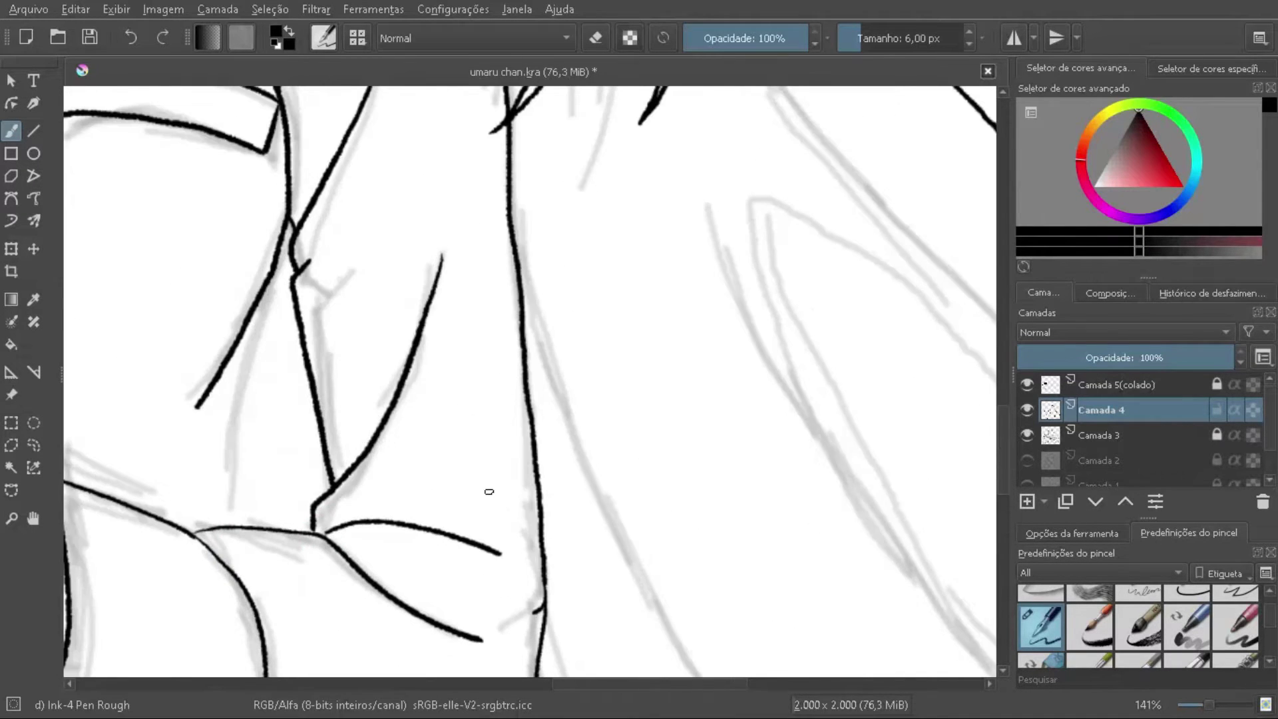
drag(505, 290, 506, 400)
Step: Ink the cuff's left-side line, undo a diagonal stroke and a stray cuff line, then toggle eraser mode
scroll(487, 490, down, 2)
scroll(465, 399, up, 3)
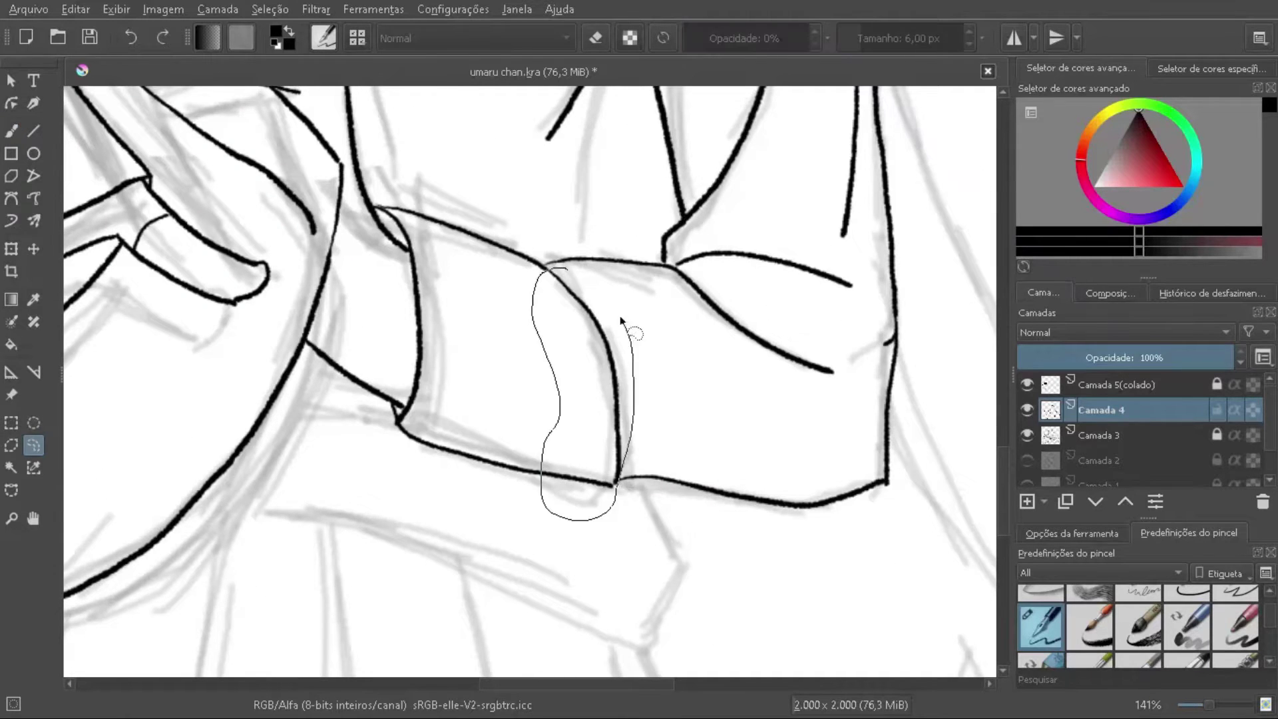
drag(542, 269, 616, 479)
scroll(604, 428, down, 5)
scroll(516, 466, up, 5)
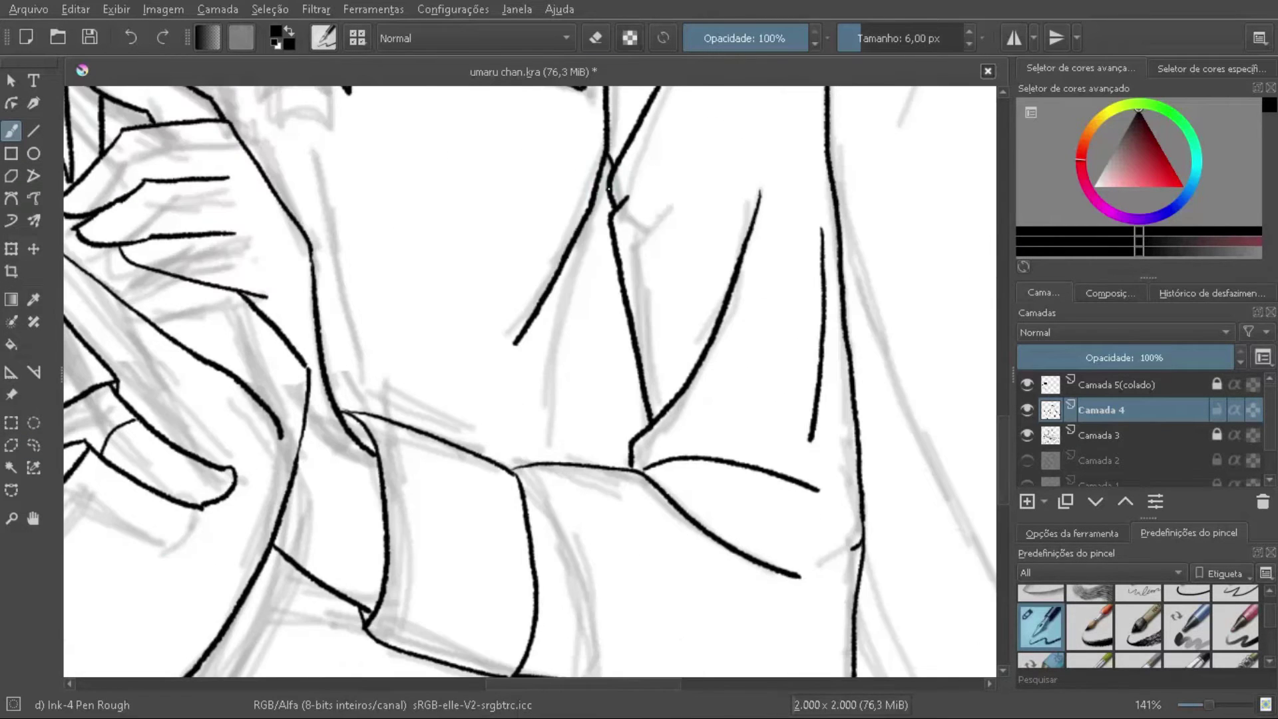
key(ctrl+z)
scroll(572, 304, down, 5)
scroll(583, 233, up, 5)
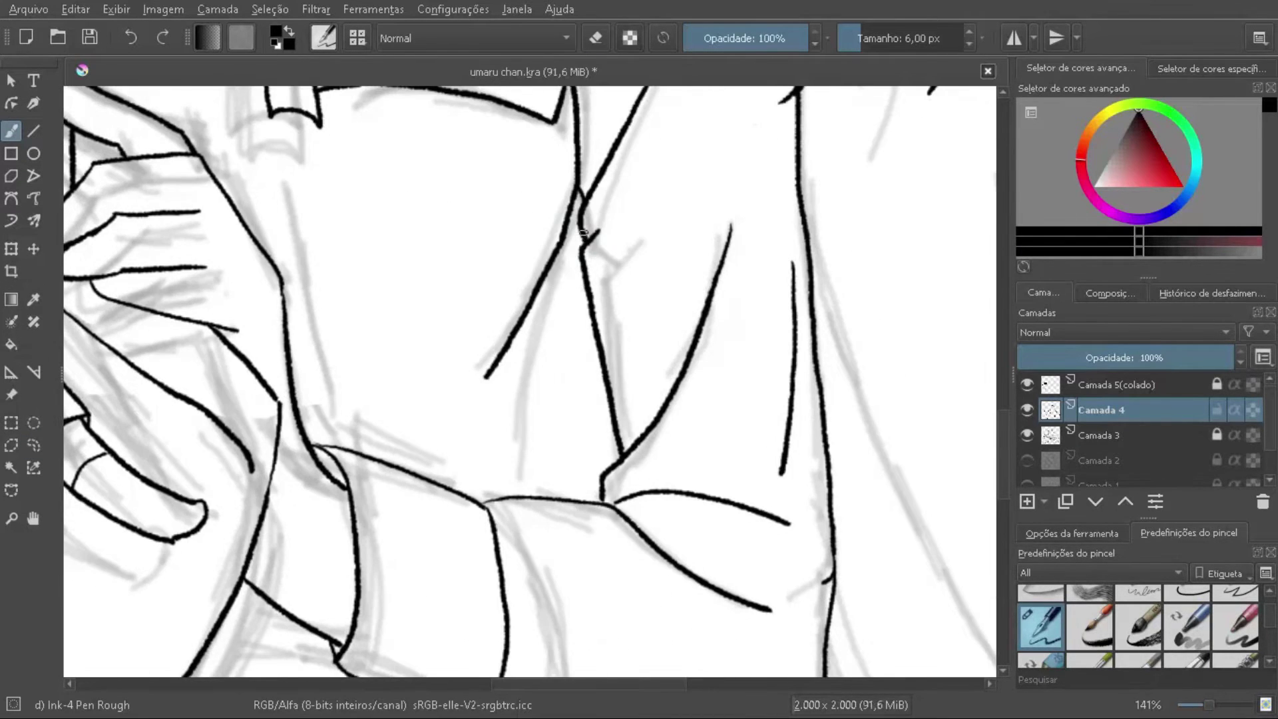
scroll(479, 464, down, 5)
scroll(466, 466, up, 5)
key(ctrl+z)
key(e)
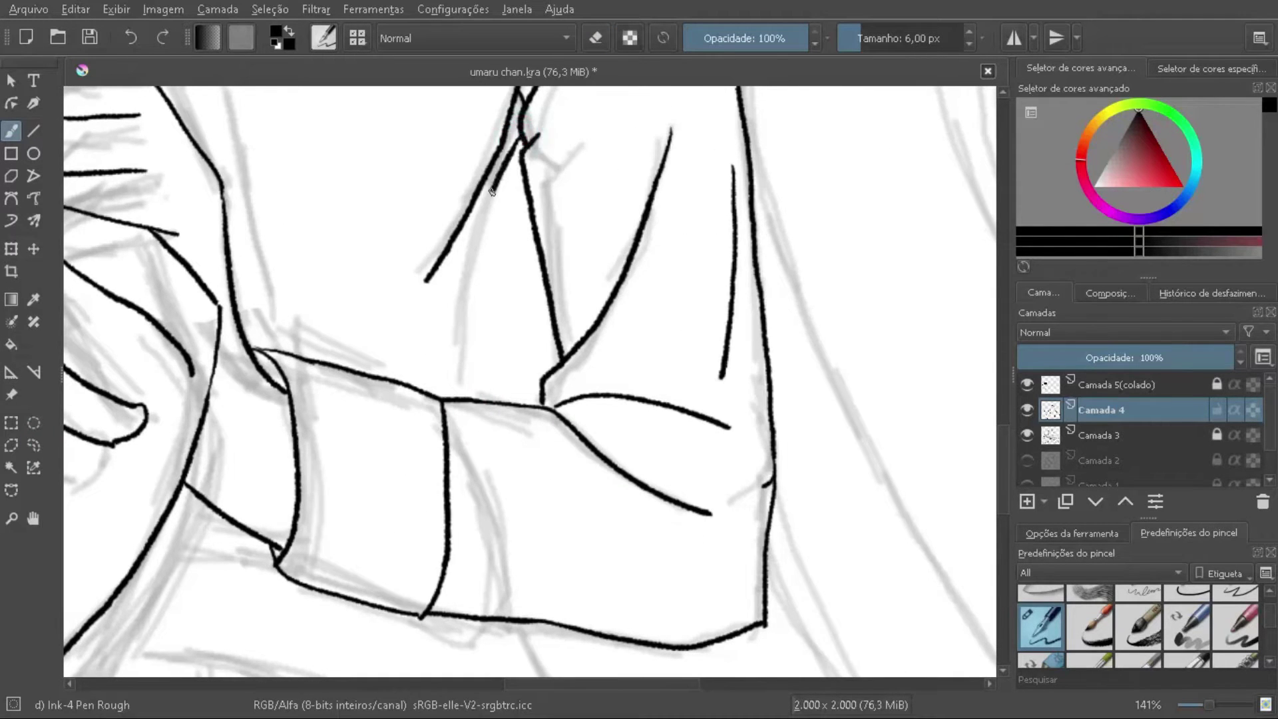
Step: Add a short line below the cuff and begin the skirt's vertical fold lines
scroll(491, 191, down, 5)
scroll(599, 366, up, 3)
scroll(599, 366, up, 1)
drag(599, 365, 633, 423)
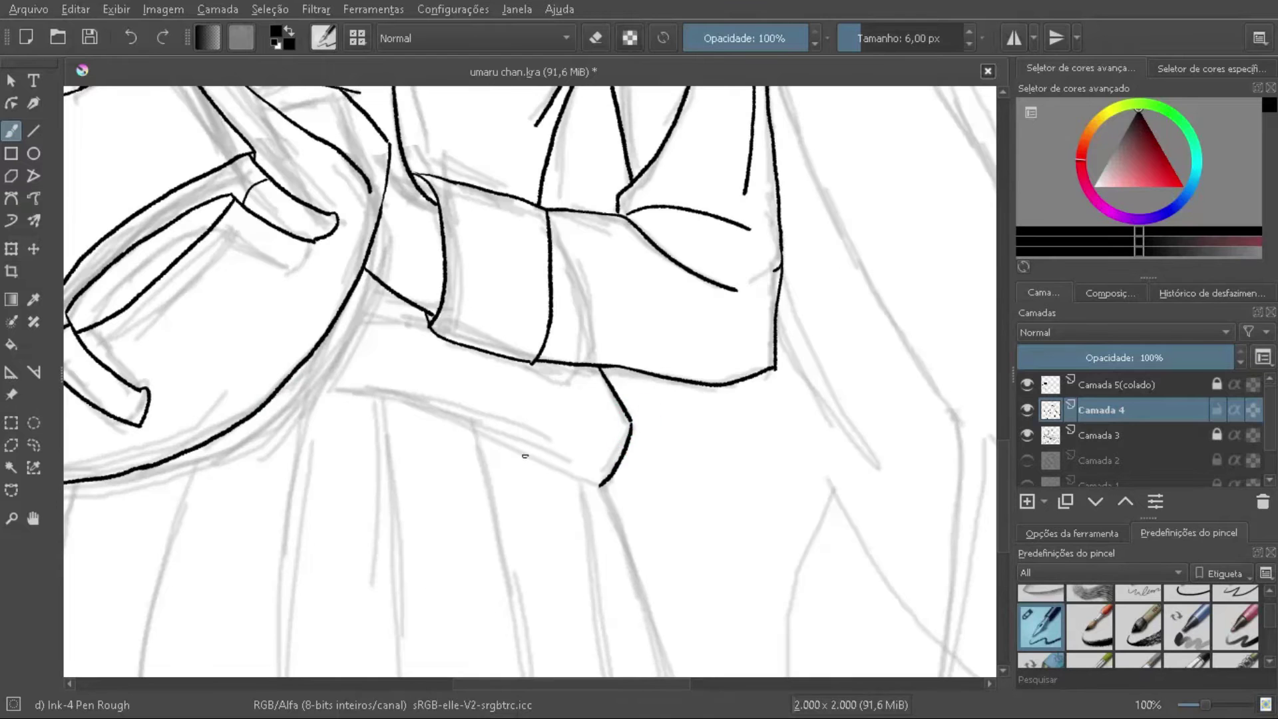
scroll(525, 456, down, 3)
scroll(400, 246, down, 5)
scroll(418, 256, up, 5)
drag(418, 256, 313, 585)
drag(573, 242, 496, 585)
drag(738, 196, 685, 585)
Step: Draw more skirt pleat lines, undoing a misplaced fold stroke
scroll(470, 406, right, 5)
drag(547, 170, 573, 626)
drag(678, 207, 752, 625)
drag(828, 269, 898, 626)
key(ctrl+z)
Step: Ink a long hair strand down the side and two strands on the lower-left hair
scroll(338, 252, down, 5)
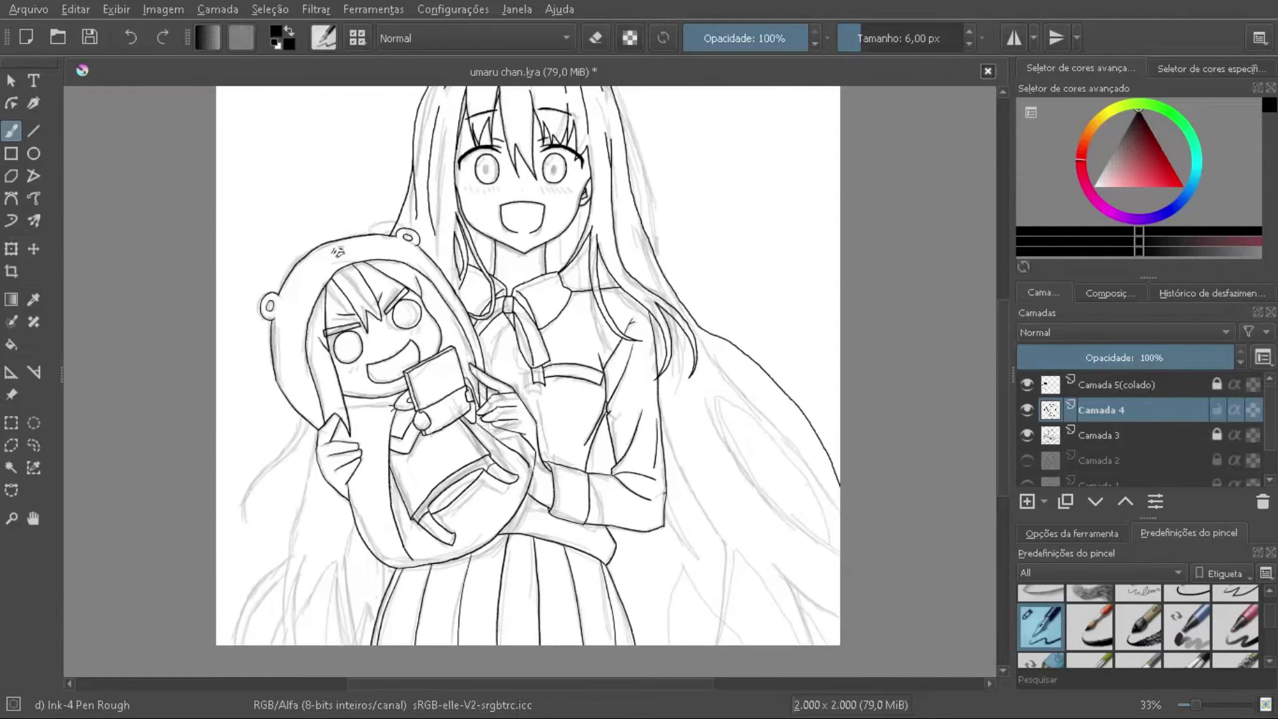
scroll(375, 208, up, 4)
key(e)
key(e)
scroll(434, 394, down, 5)
scroll(431, 479, up, 5)
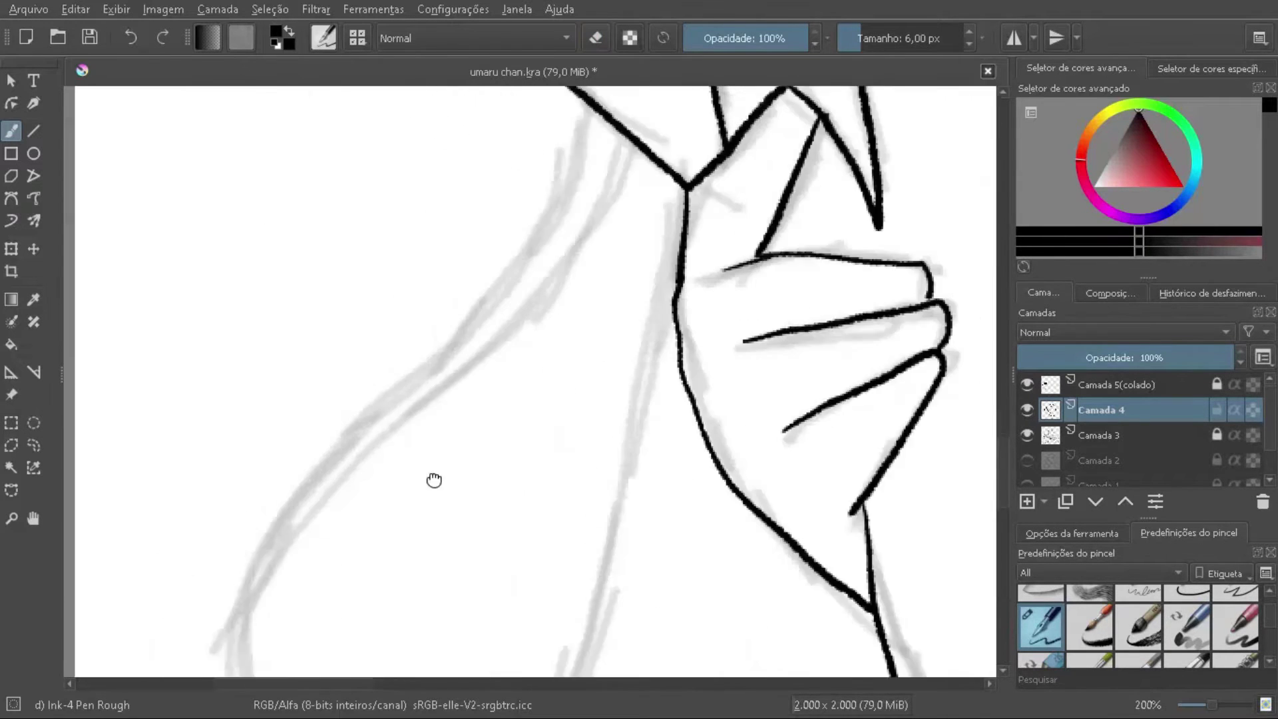
scroll(430, 480, down, 1)
scroll(439, 440, down, 5)
scroll(645, 151, up, 5)
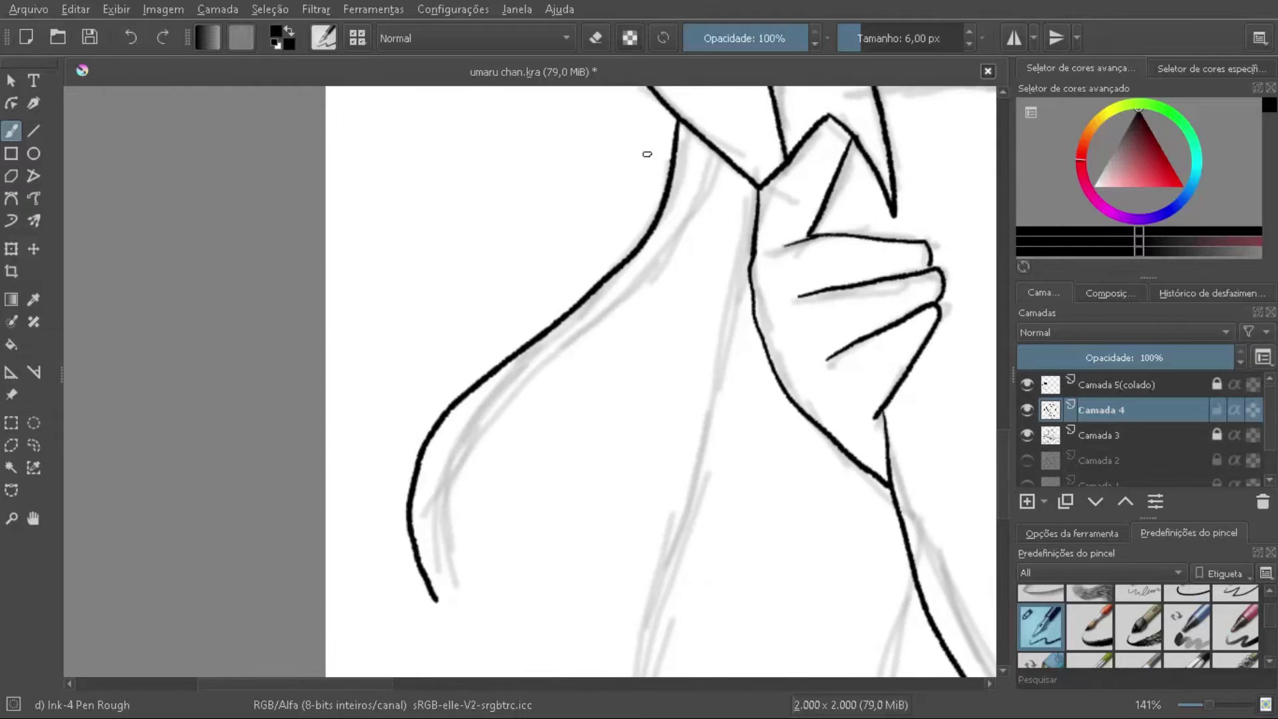
scroll(621, 266, down, 3)
scroll(622, 265, up, 3)
scroll(584, 208, down, 3)
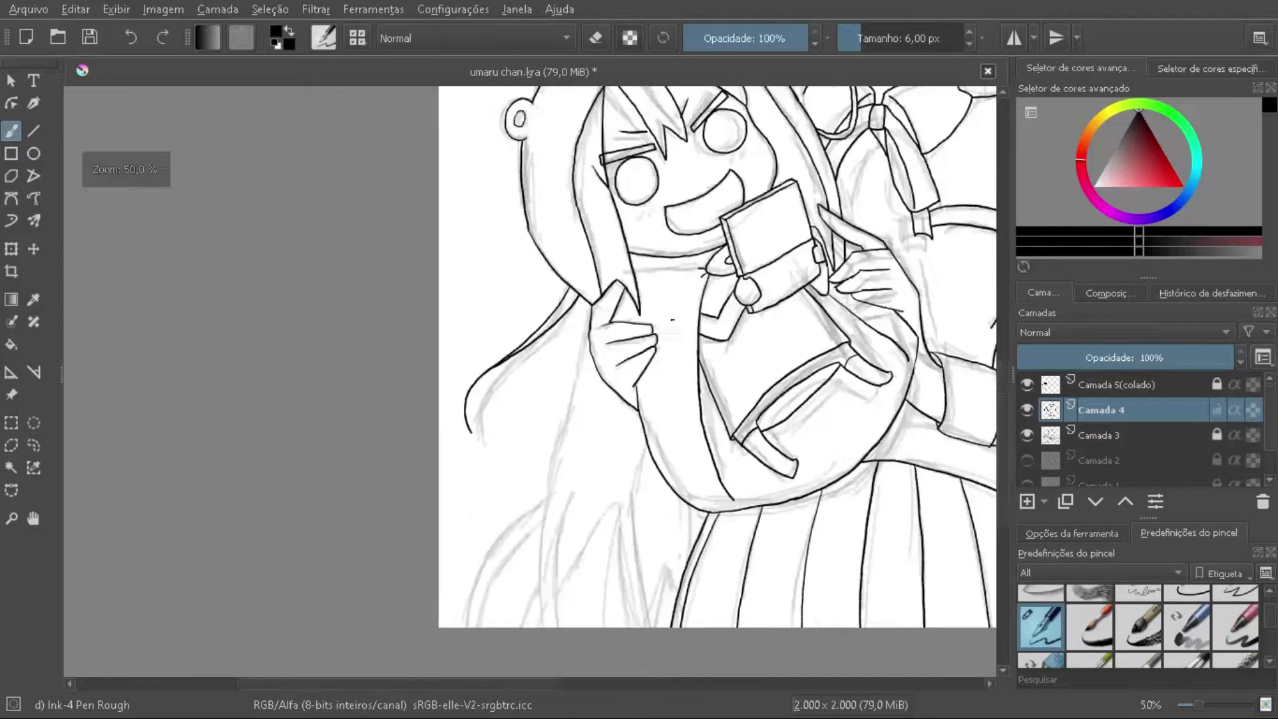
scroll(585, 207, down, 2)
scroll(436, 316, up, 3)
drag(458, 117, 401, 433)
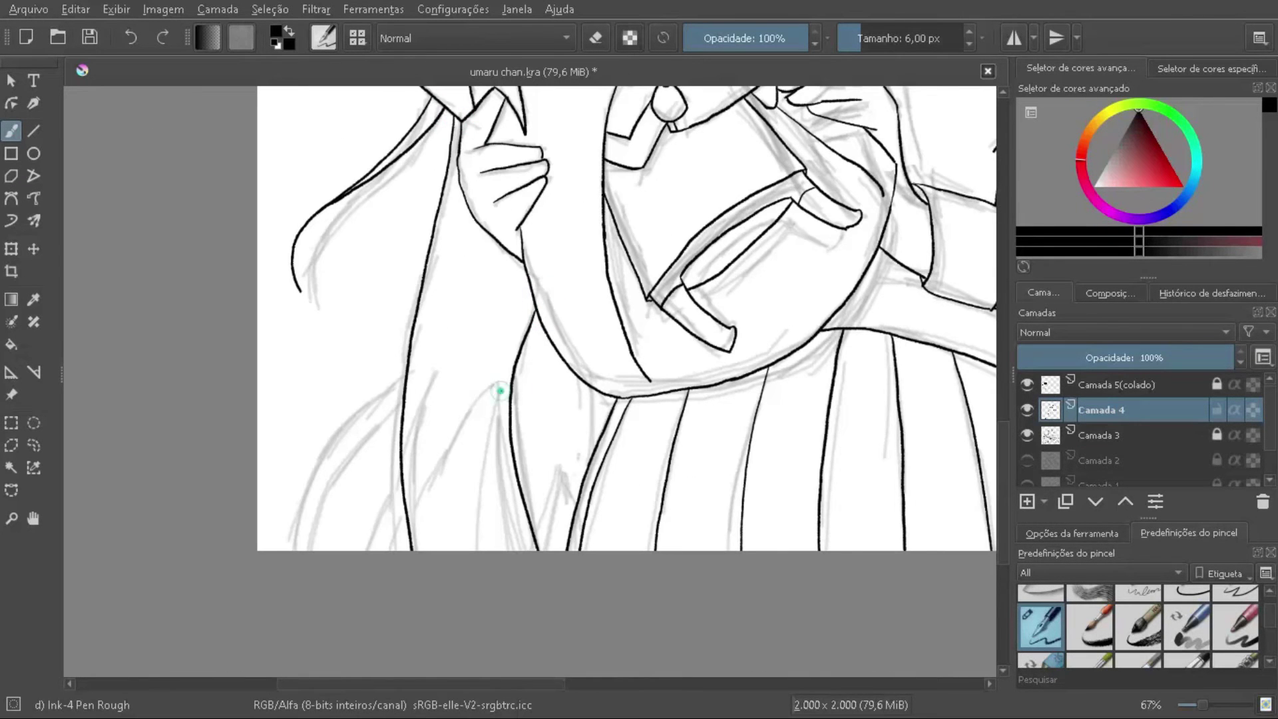
drag(522, 363, 398, 549)
mouse_move(424, 344)
mouse_down()
mouse_move(293, 548)
mouse_move(304, 549)
mouse_up()
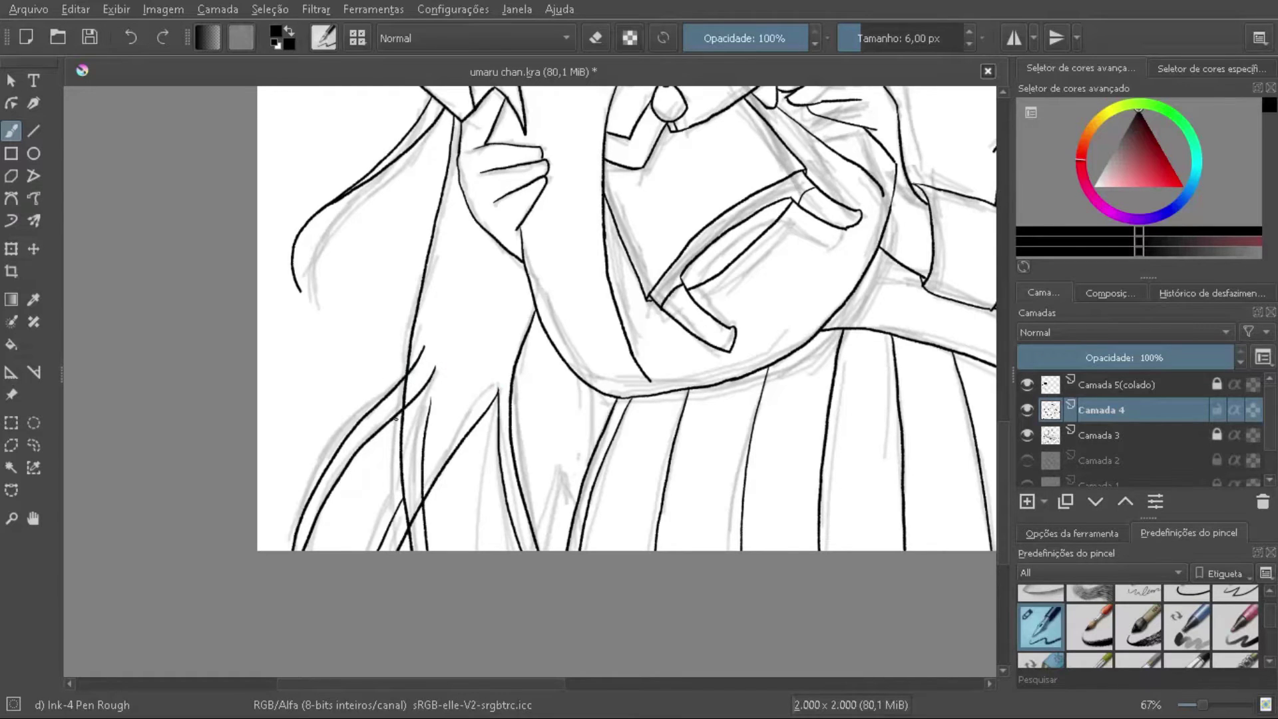
Step: Ink an inverted-V hair shape on the girl's right side
key(e)
scroll(436, 469, up, 2)
key(e)
scroll(427, 392, right, 3)
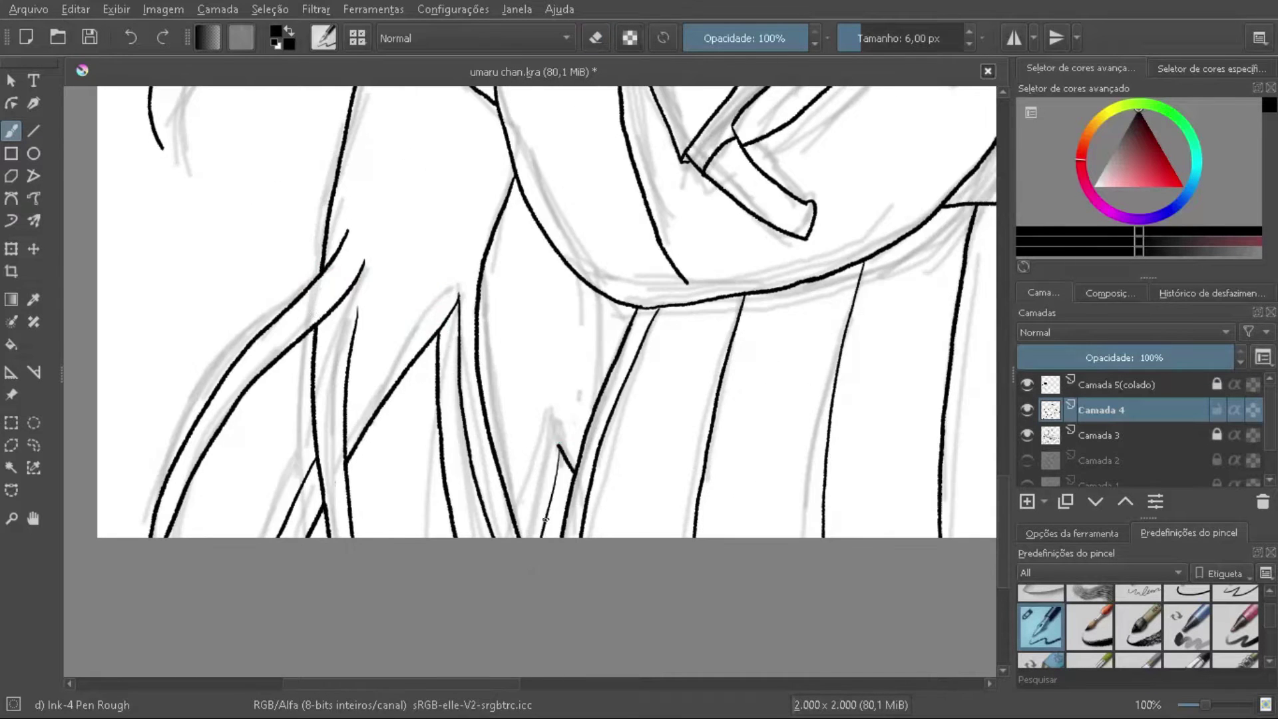
scroll(544, 519, down, 2)
scroll(544, 519, down, 1)
scroll(665, 466, up, 3)
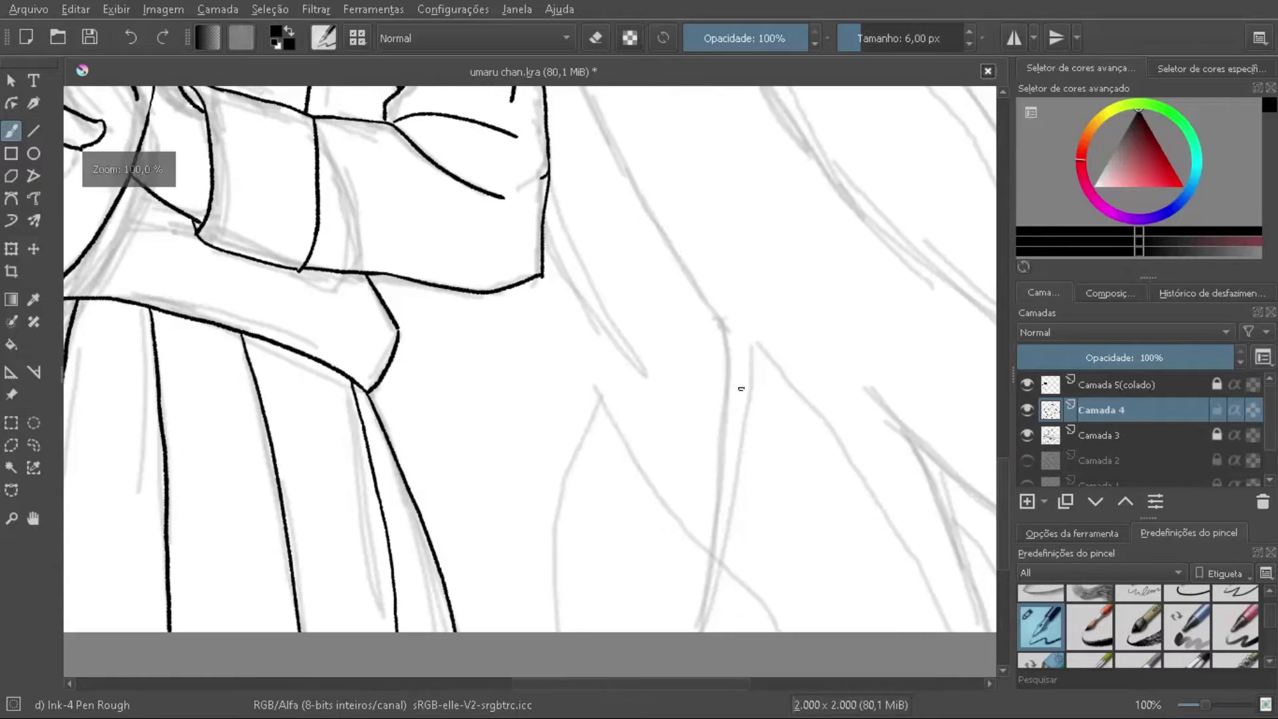
drag(597, 398, 569, 631)
drag(597, 398, 783, 631)
Step: Ink a middle strand, parallel strands beside it, and branching strands toward the right edge
scroll(639, 394, down, 1)
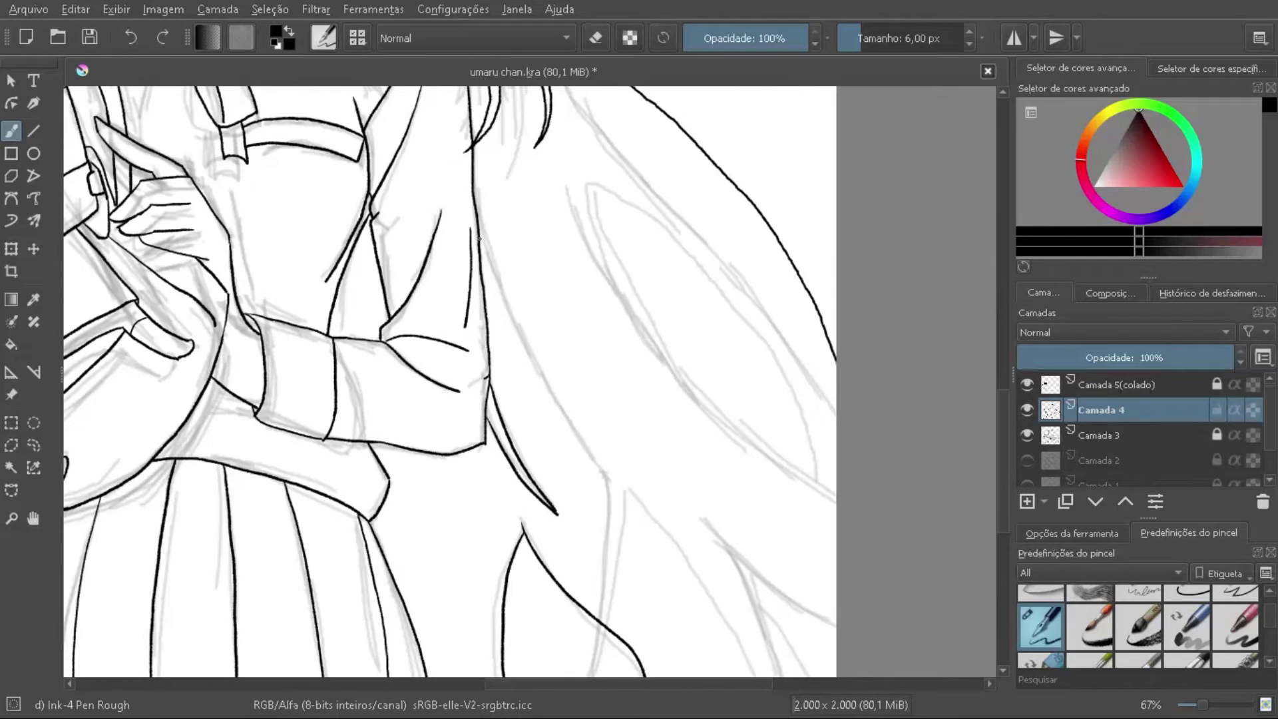
drag(555, 378, 599, 665)
scroll(555, 466, up, 1)
drag(552, 309, 513, 626)
drag(576, 339, 551, 528)
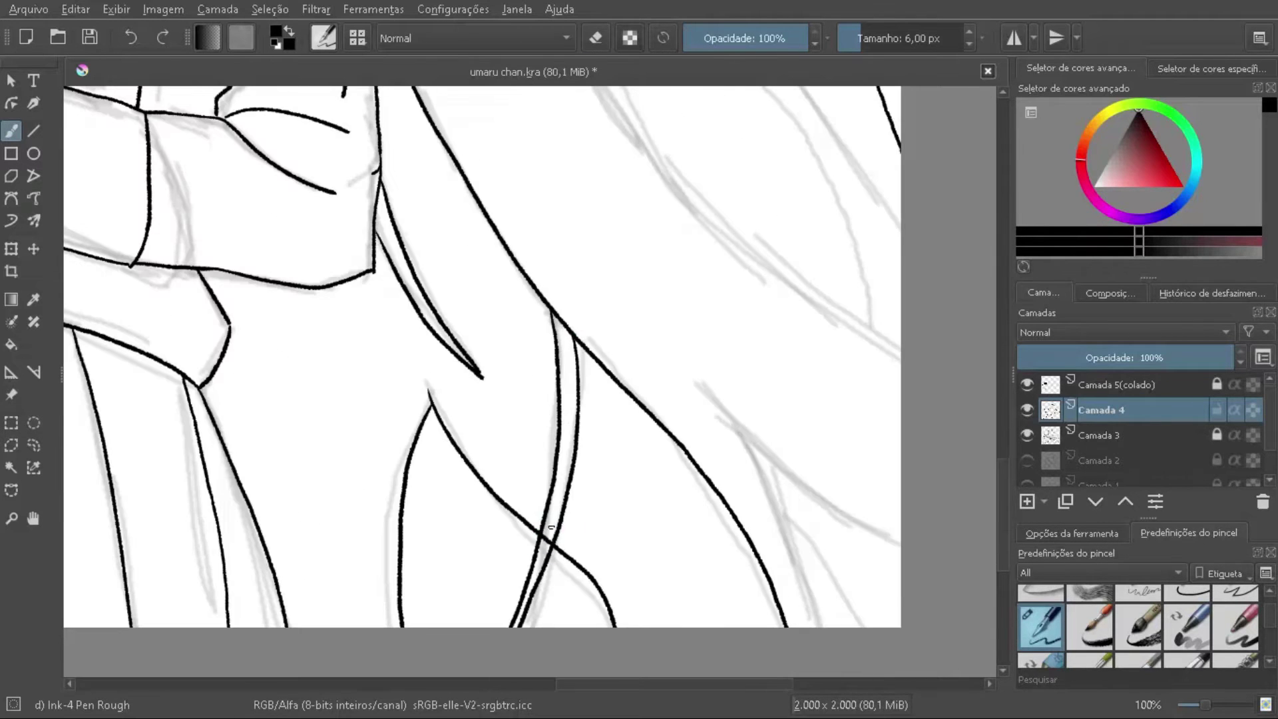
key(e)
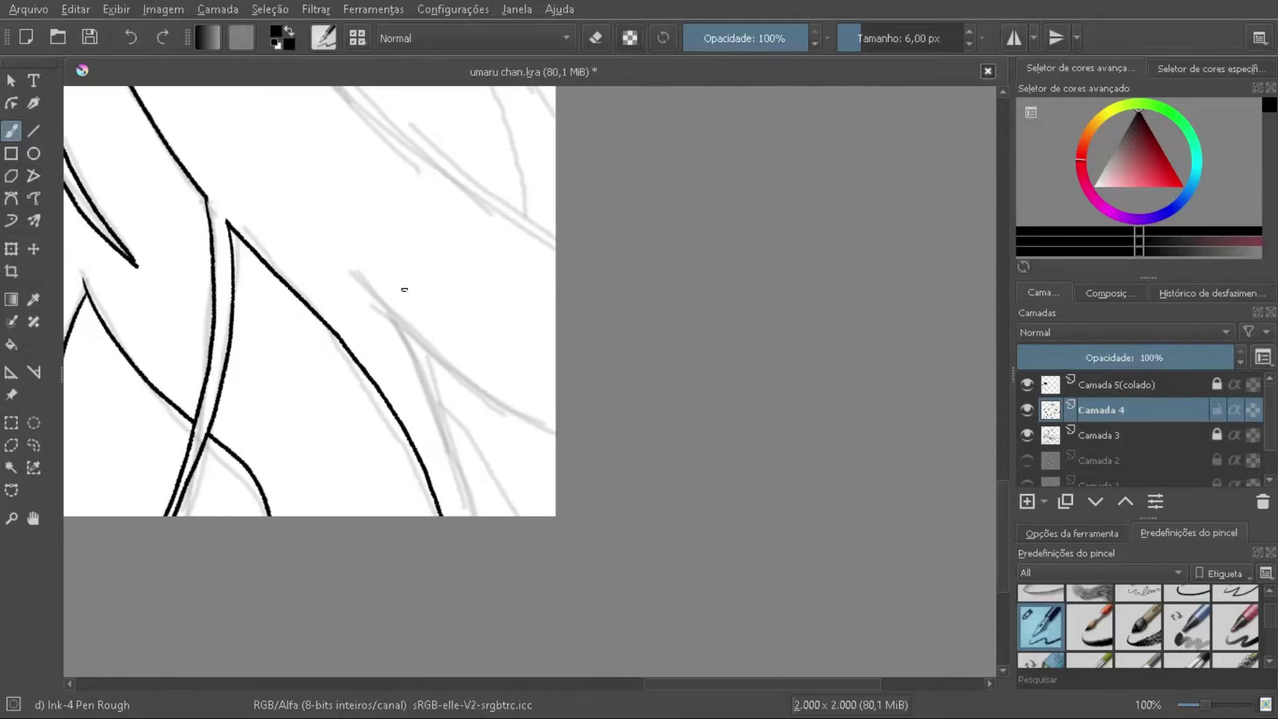
drag(357, 273, 556, 432)
drag(417, 338, 471, 516)
Step: Undo a misplaced hair stroke, redraw it better, and reduce the brush to 5 px
scroll(440, 389, down, 2)
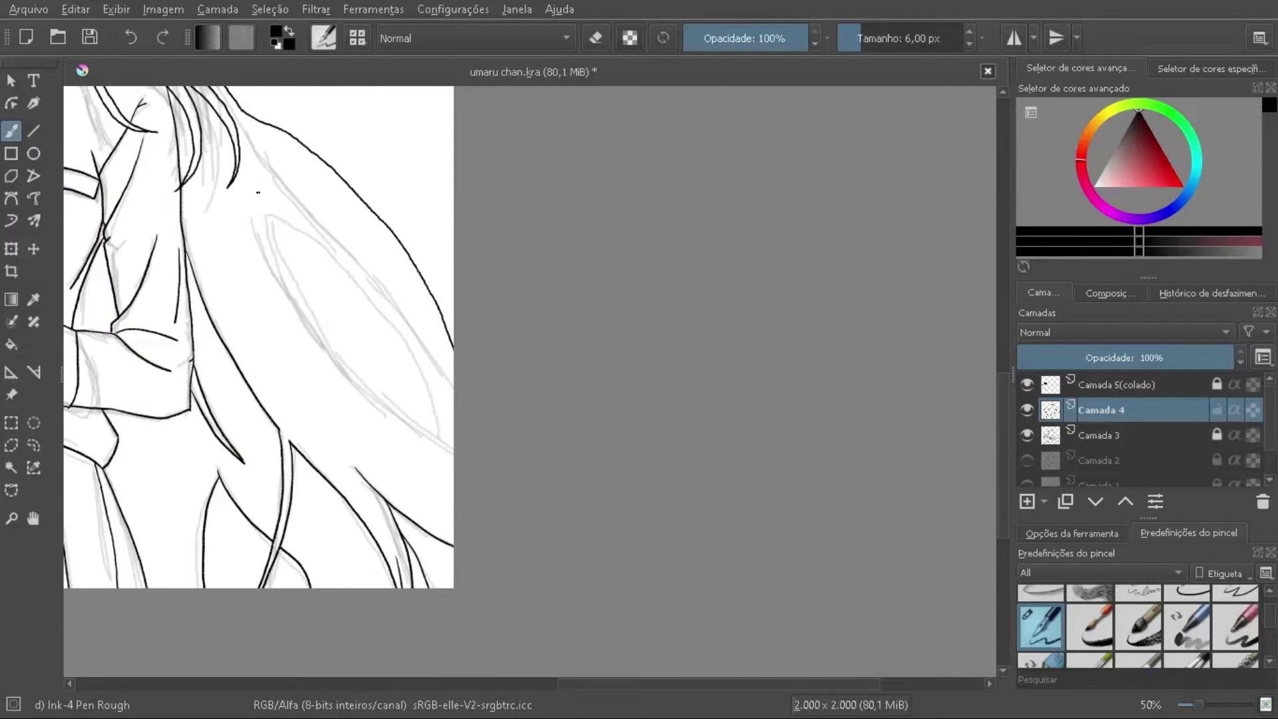
scroll(876, 442, up, 2)
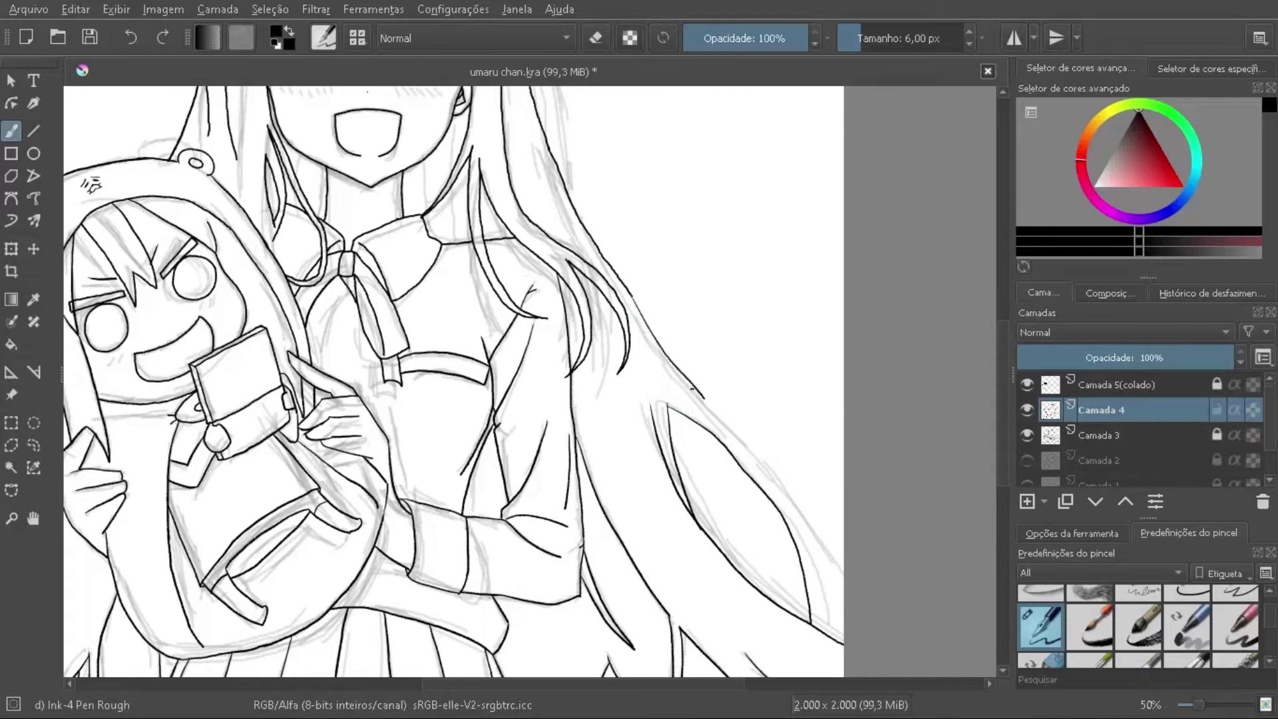
scroll(651, 436, down, 2)
scroll(798, 509, up, 2)
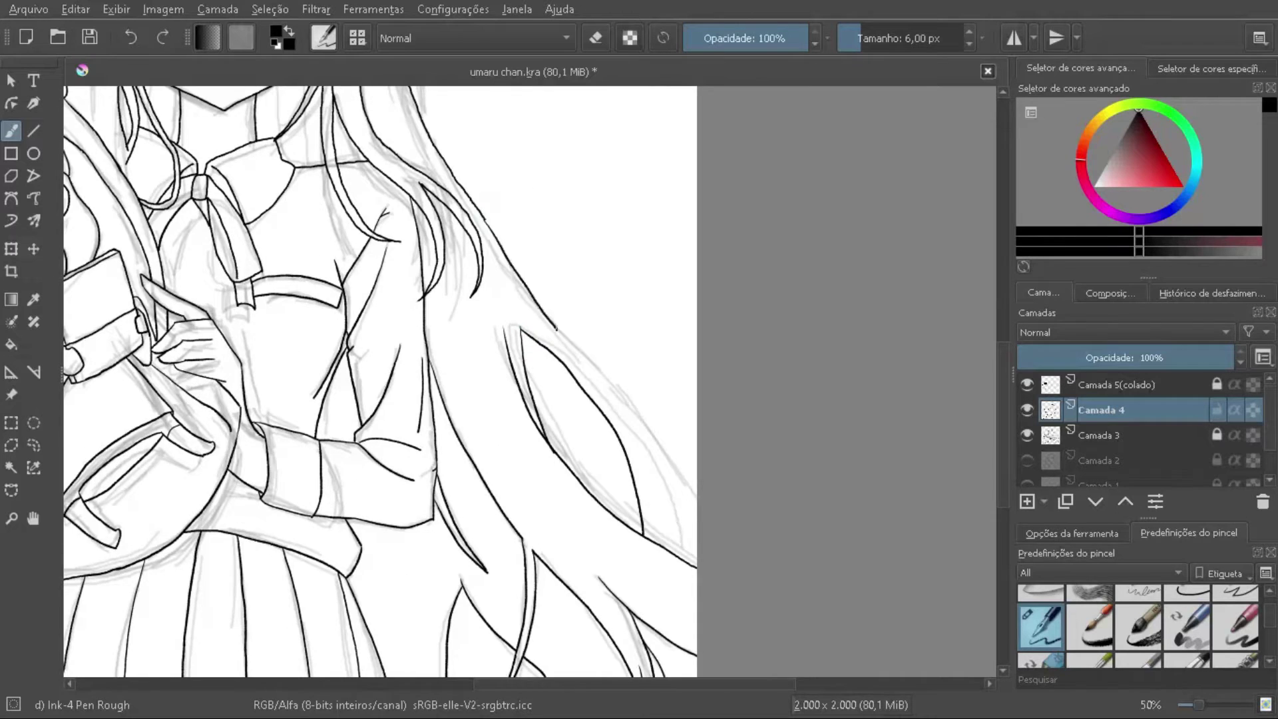
scroll(427, 406, up, 1)
scroll(428, 406, up, 1)
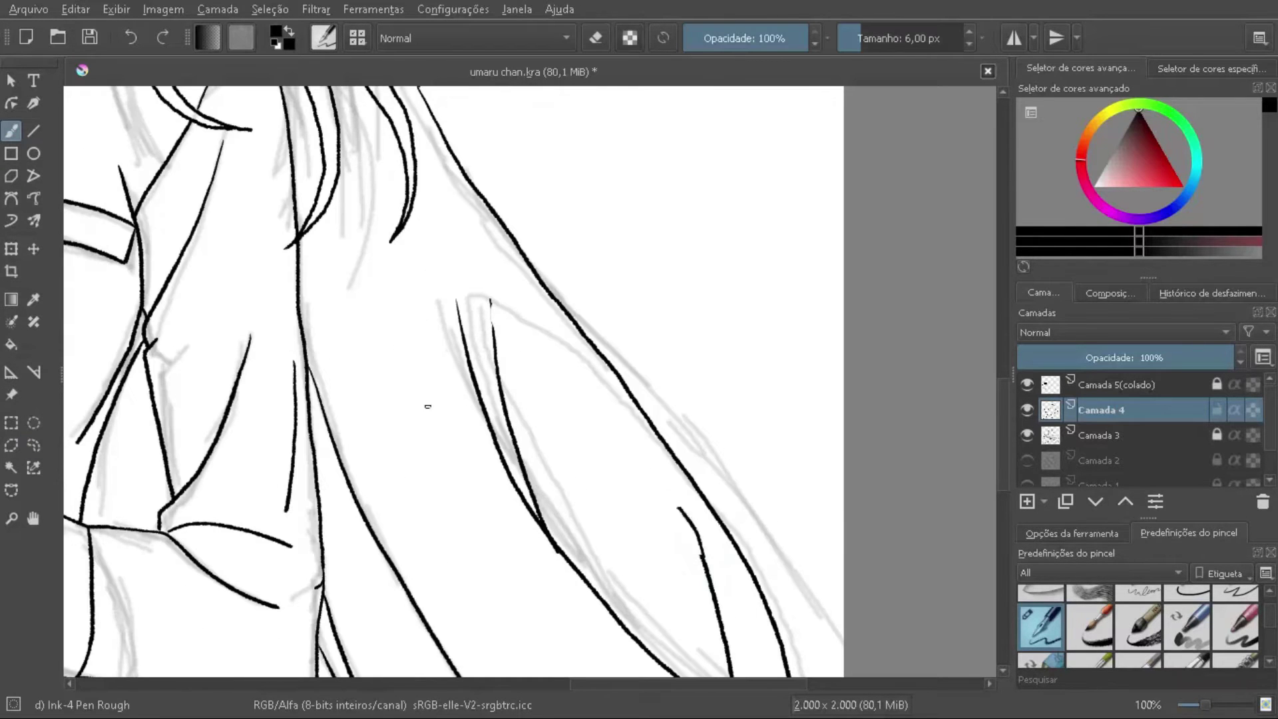
key(ctrl+z)
drag(493, 308, 609, 397)
scroll(716, 612, up, 1)
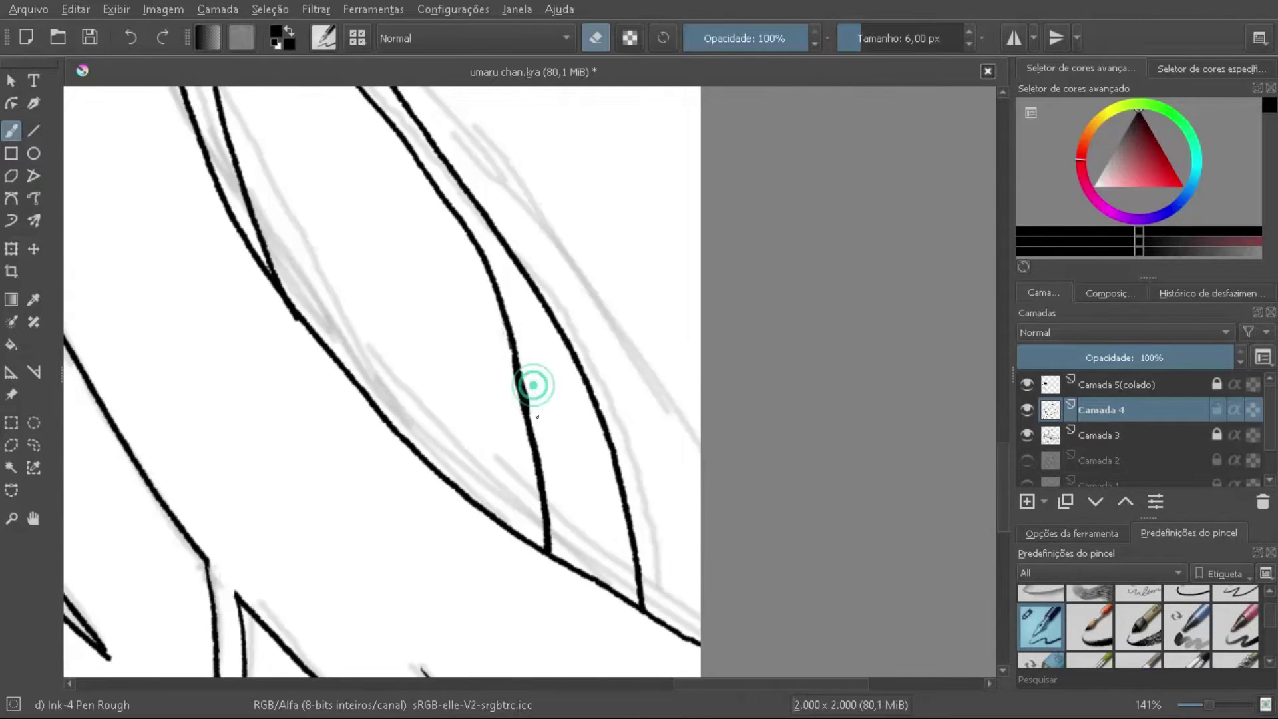
scroll(533, 385, down, 3)
scroll(544, 188, up, 3)
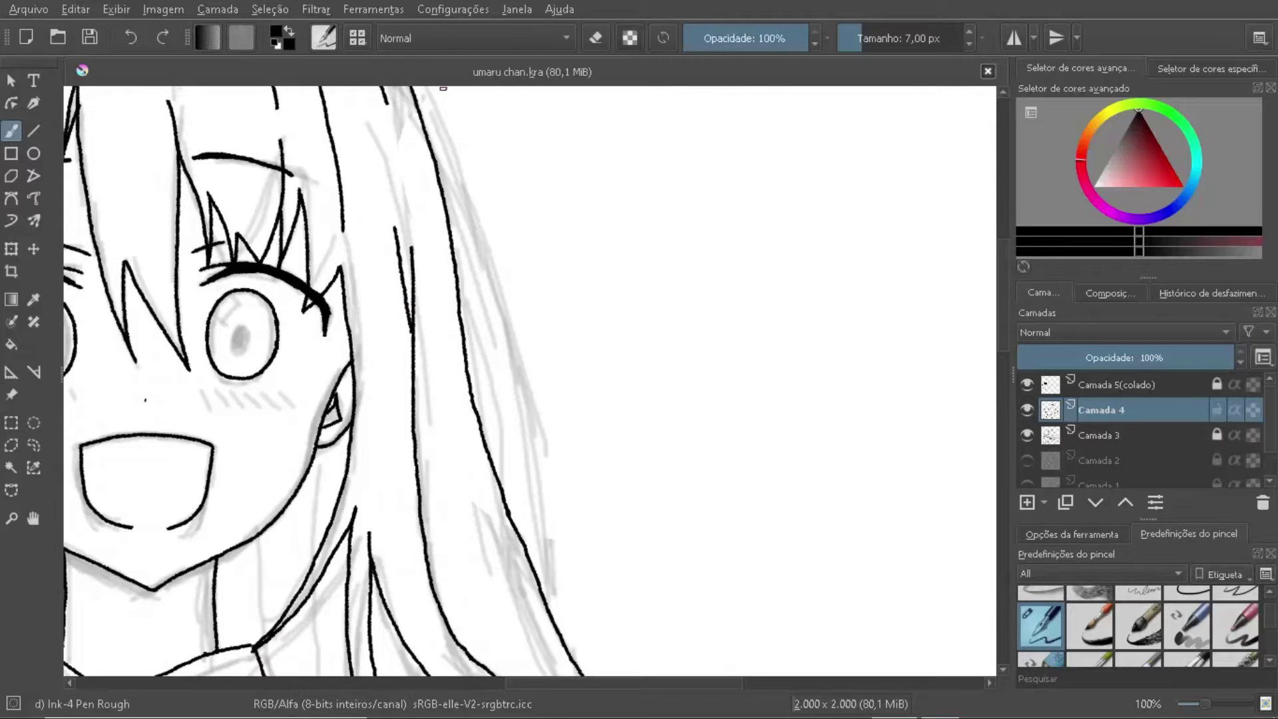
scroll(877, 42, down, 1)
drag(426, 213, 672, 253)
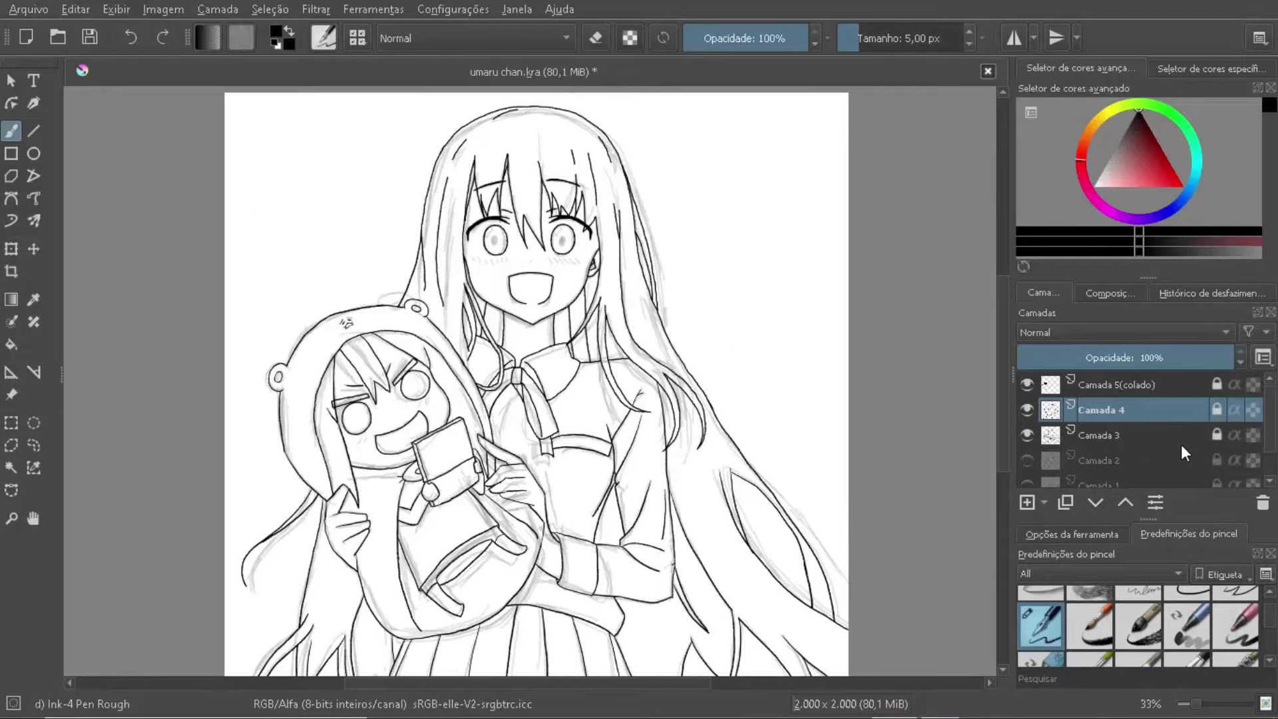
Step: Rename the line layer to COR
double_click(1101, 409)
text(COR)
key(Return)
scroll(1092, 417, down, 2)
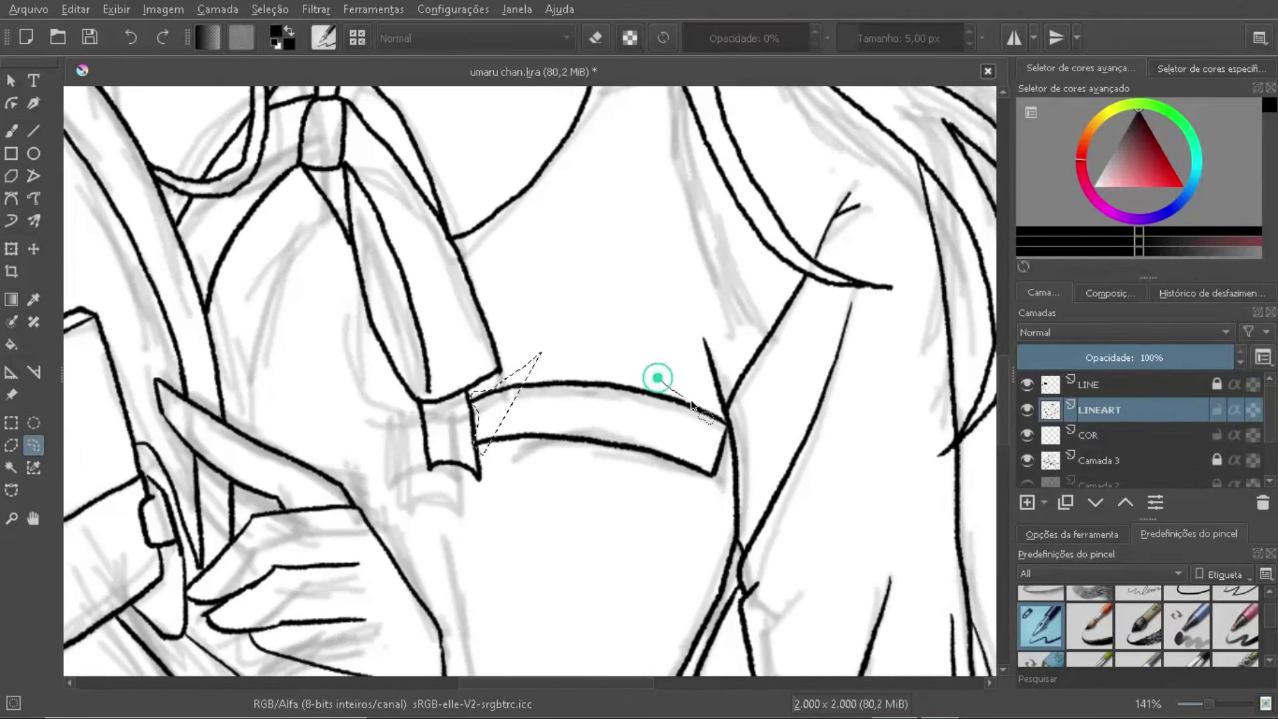
Step: Lasso and delete the stray lines near the collar
drag(692, 404, 486, 392)
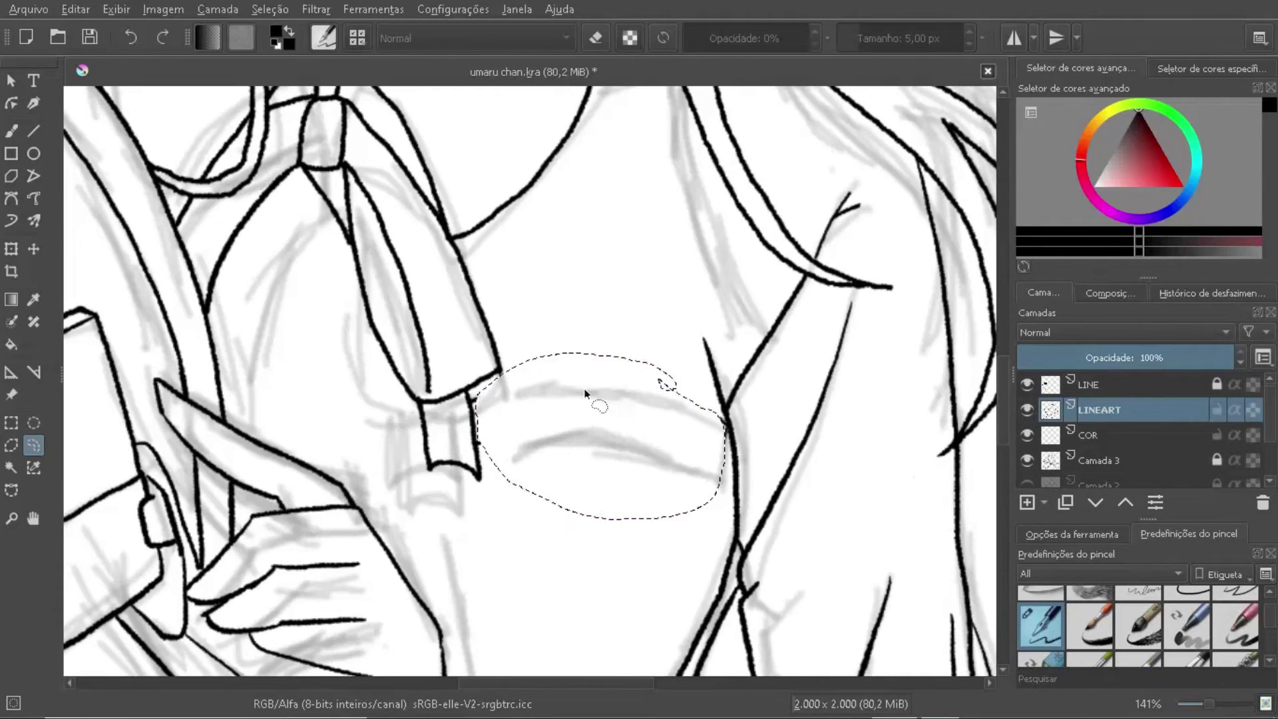
key(Delete)
key(ctrl+shift+a)
key(b)
key(e)
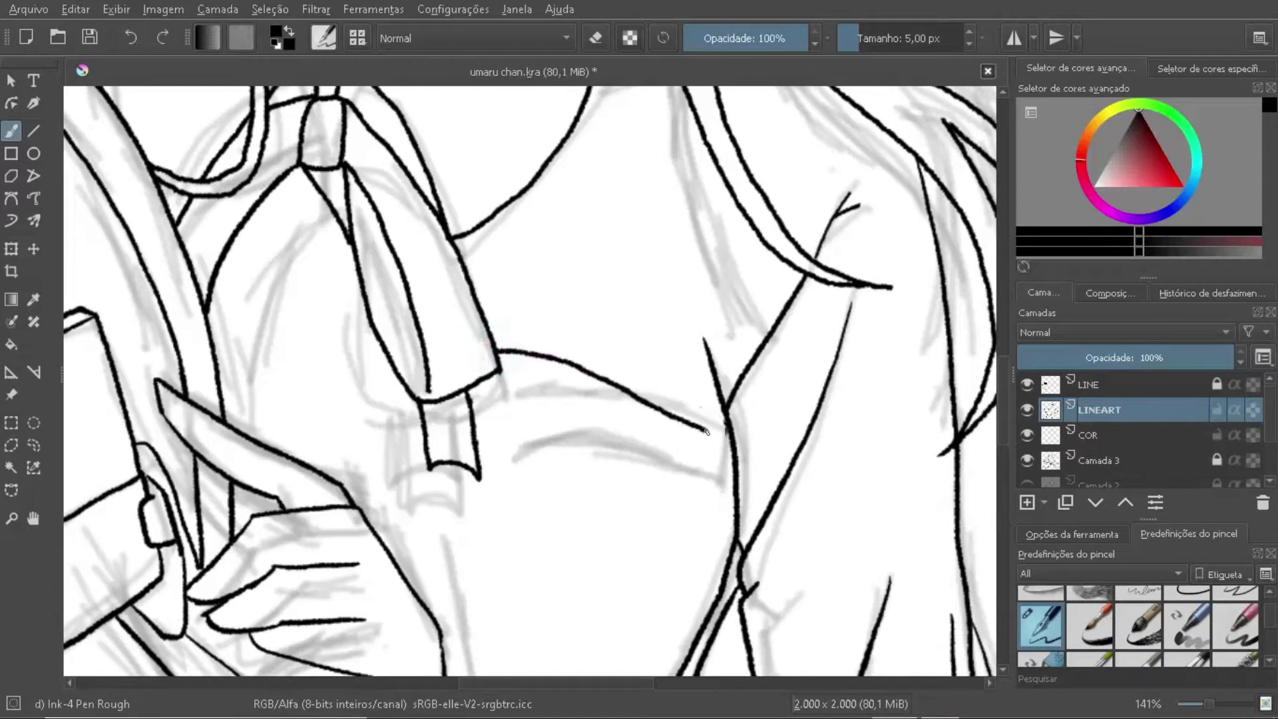
scroll(647, 441, down, 2)
scroll(648, 441, down, 2)
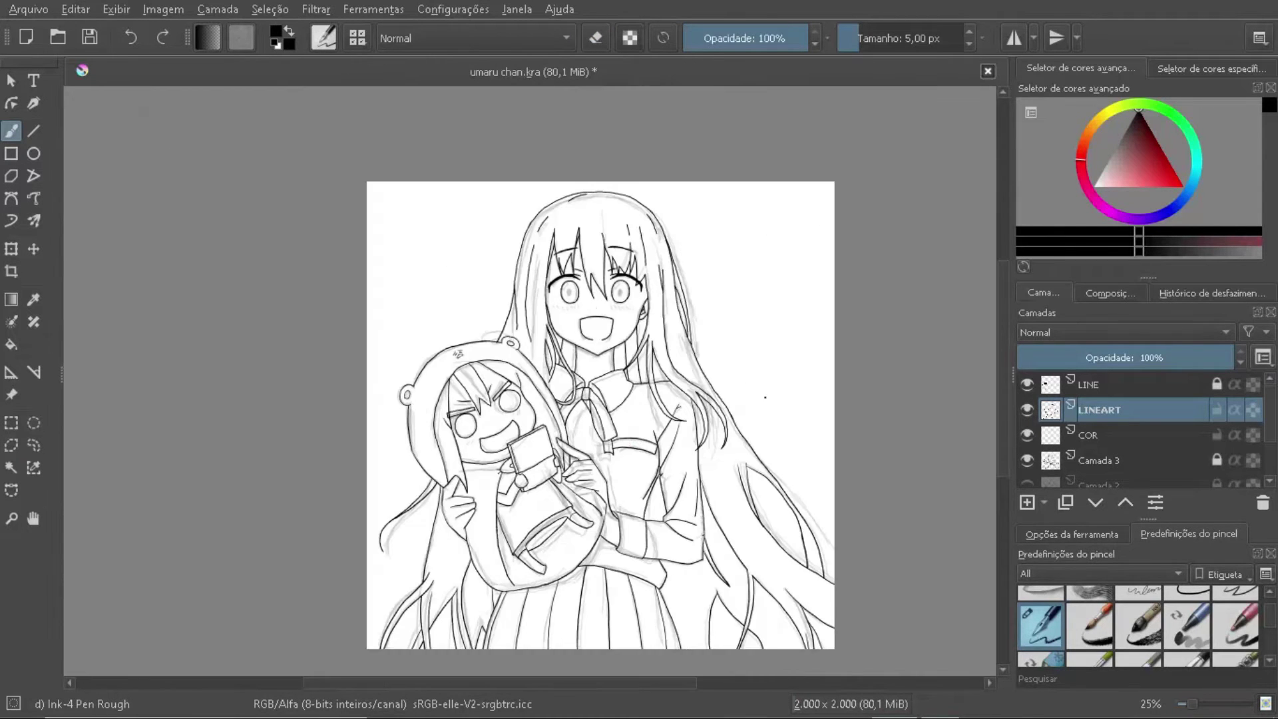
scroll(688, 456, up, 5)
Step: Transform the collar band line into place, hide sketch layer Camada 3, and select COR
drag(770, 547, 865, 366)
key(ctrl+t)
drag(793, 385, 632, 372)
key(Return)
key(b)
key(e)
scroll(481, 310, down, 3)
scroll(481, 310, down, 3)
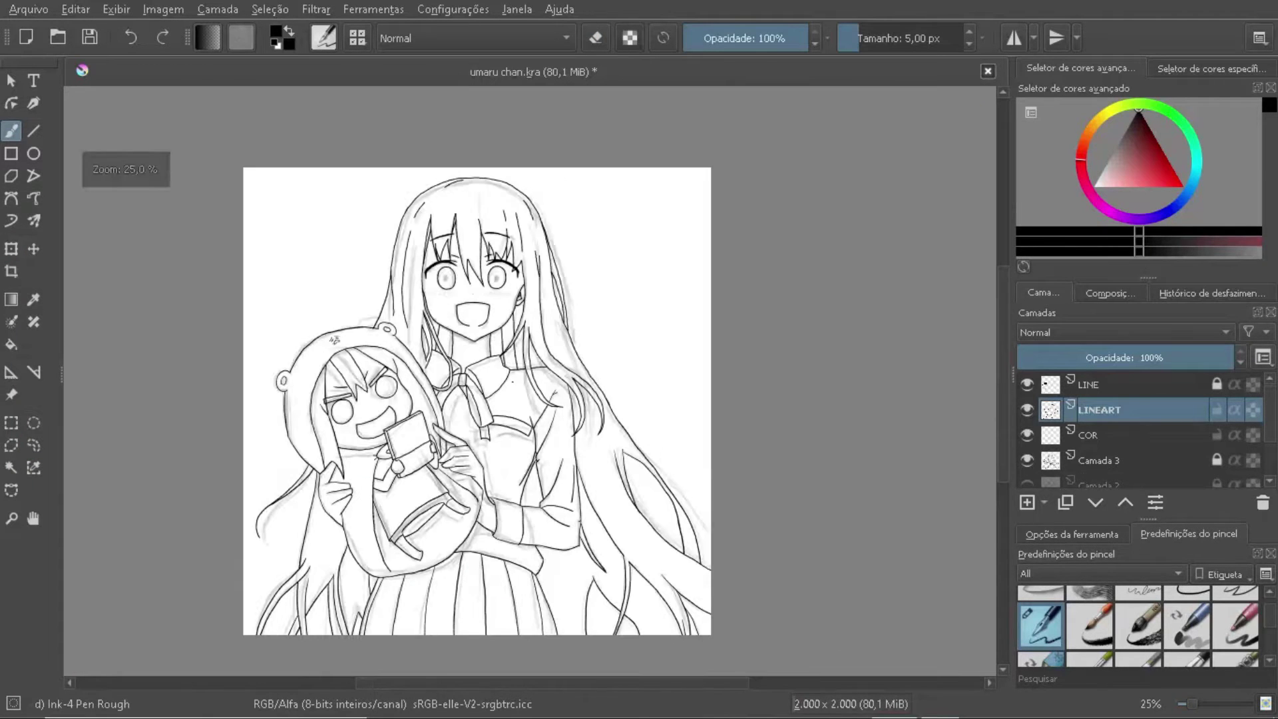
click(1027, 460)
click(1184, 434)
Step: With a 40 px basic brush, paint the cheek and face pale yellow down to the chin
key(e)
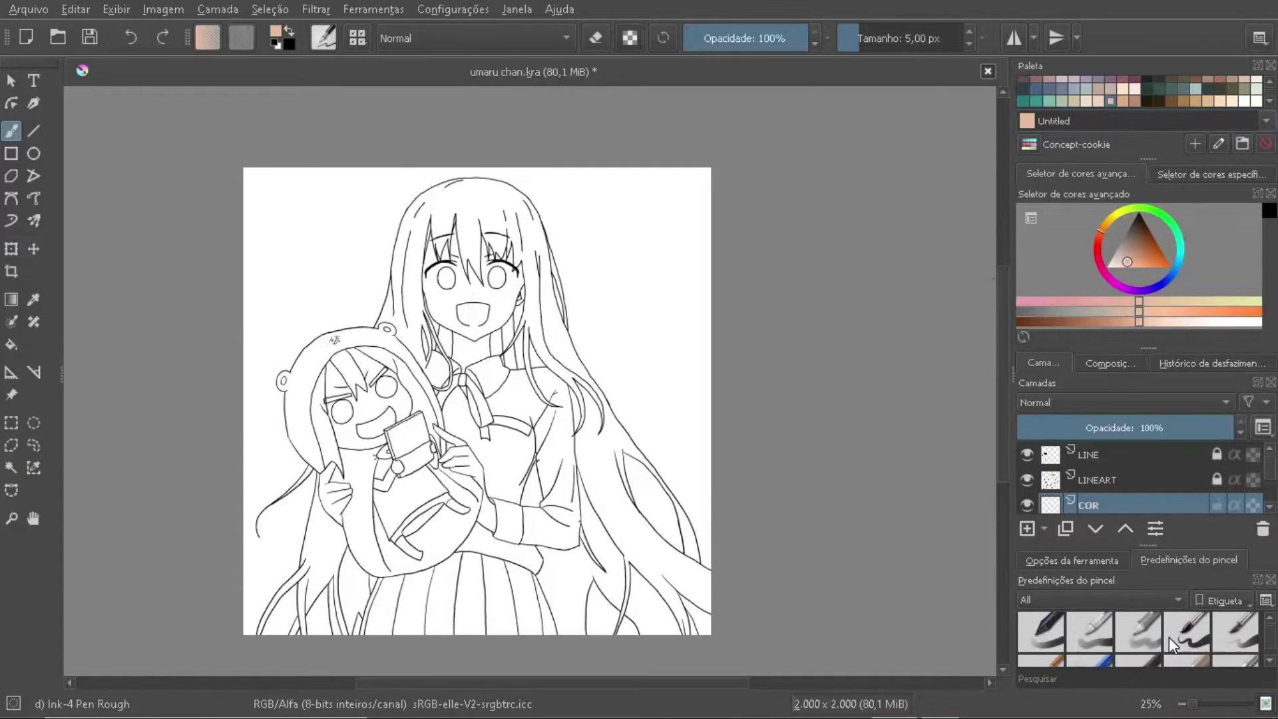
click(1188, 636)
key(plus)
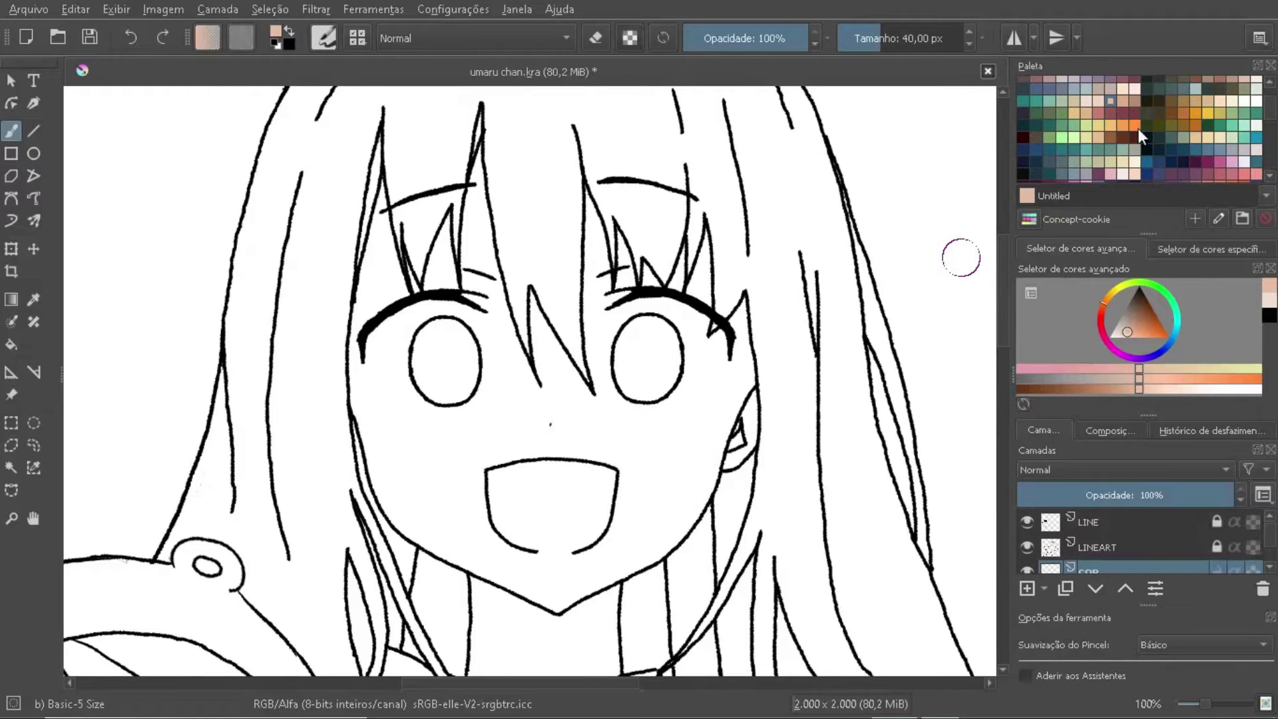
scroll(1137, 128, down, 3)
click(1111, 291)
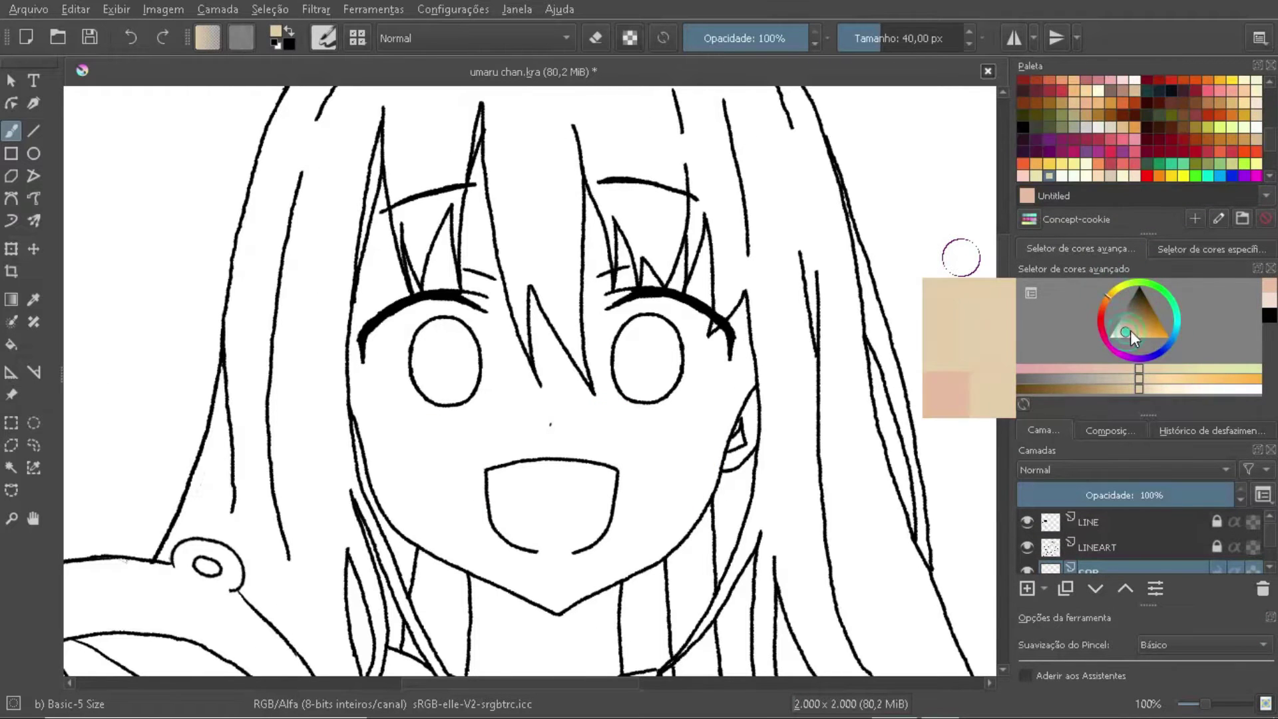
drag(656, 499, 709, 400)
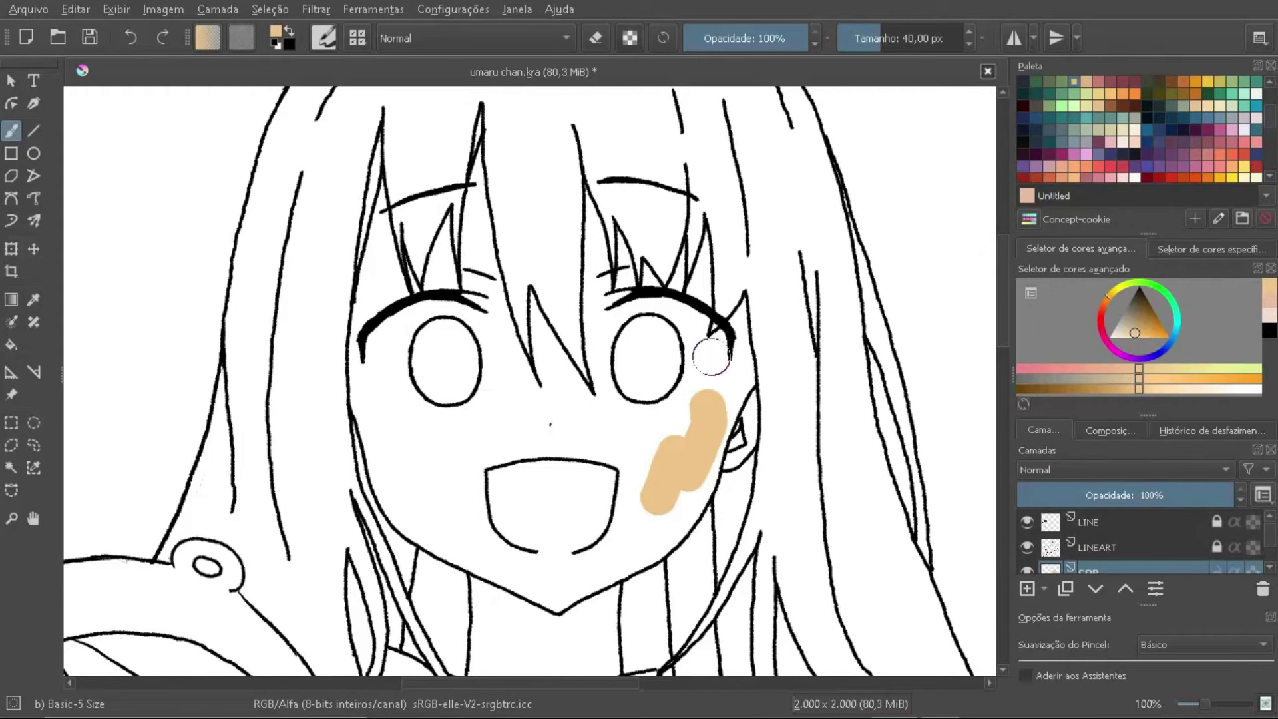
click(1043, 431)
drag(649, 499, 696, 426)
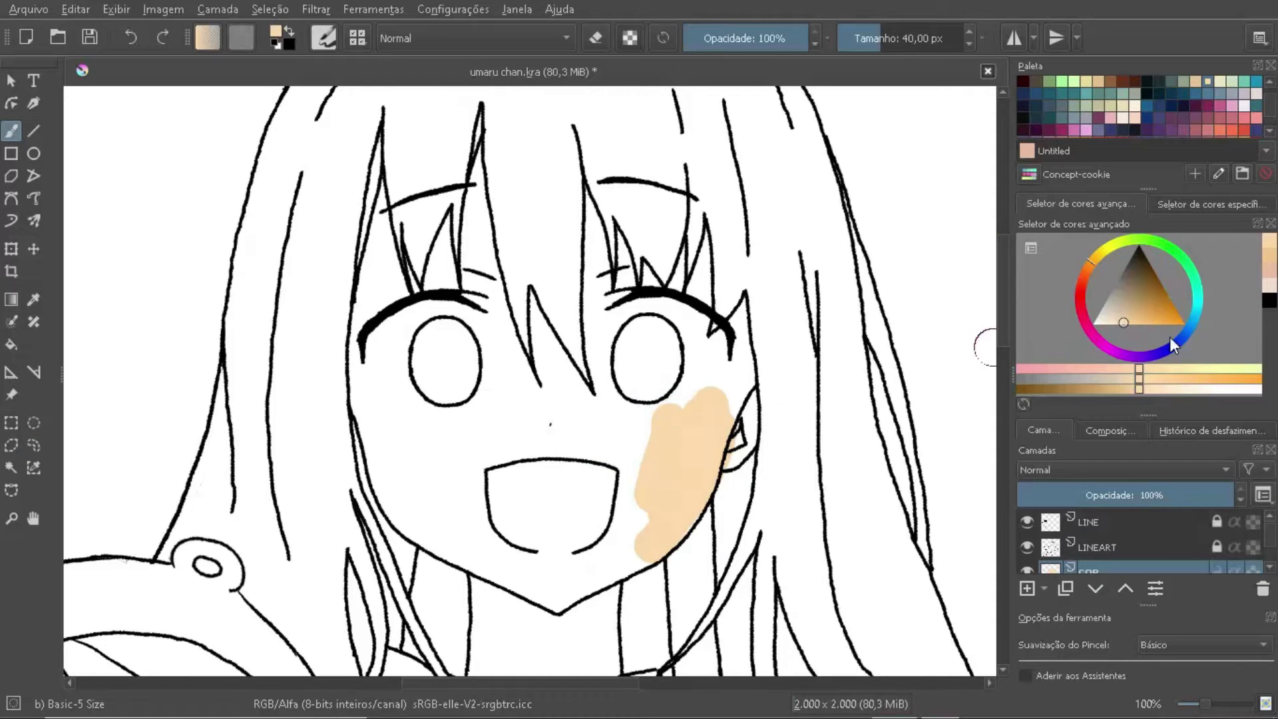
click(1086, 81)
drag(602, 406, 609, 485)
key(ctrl+z)
key(ctrl+z)
drag(732, 353, 650, 462)
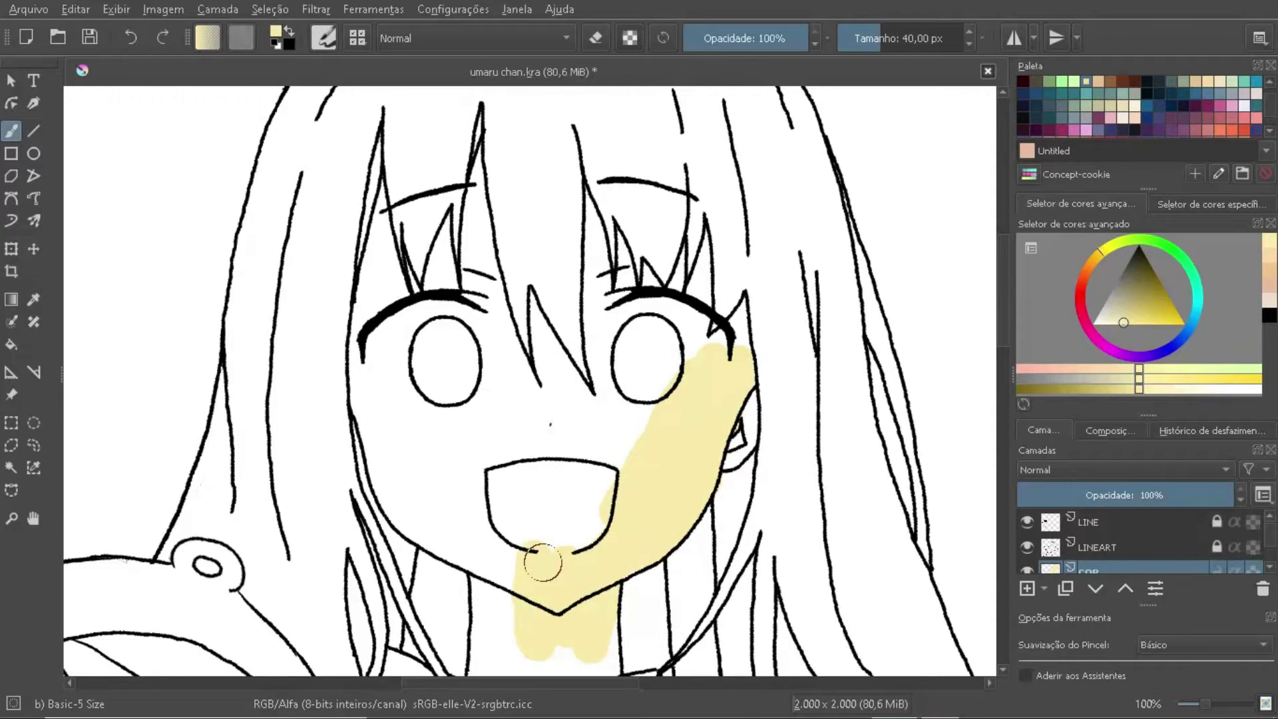
Step: Paint the bangs area, the rest of the face and the neck pale yellow, filling the face
key(plus)
click(885, 39)
mouse_move(703, 405)
mouse_down()
mouse_move(528, 550)
mouse_move(234, 177)
mouse_up()
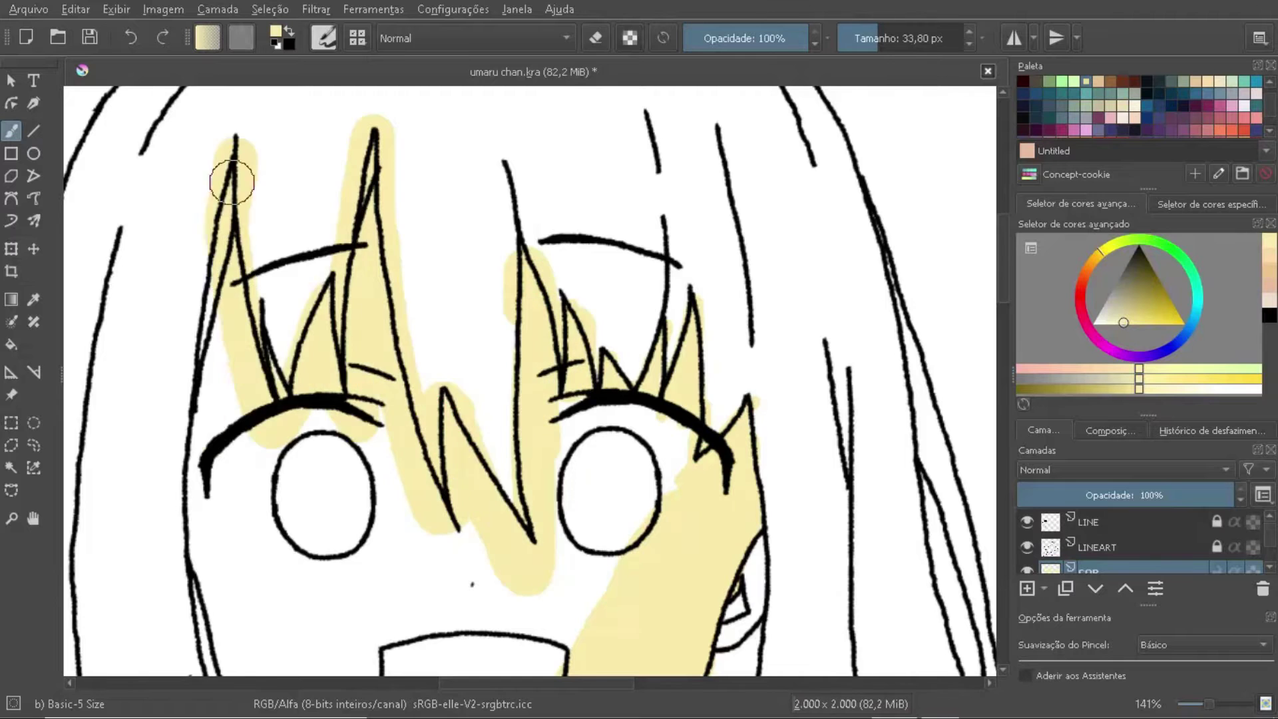
scroll(466, 400, down, 5)
drag(266, 266, 448, 593)
key(f)
click(334, 389)
key(b)
scroll(334, 390, down, 5)
drag(431, 363, 551, 422)
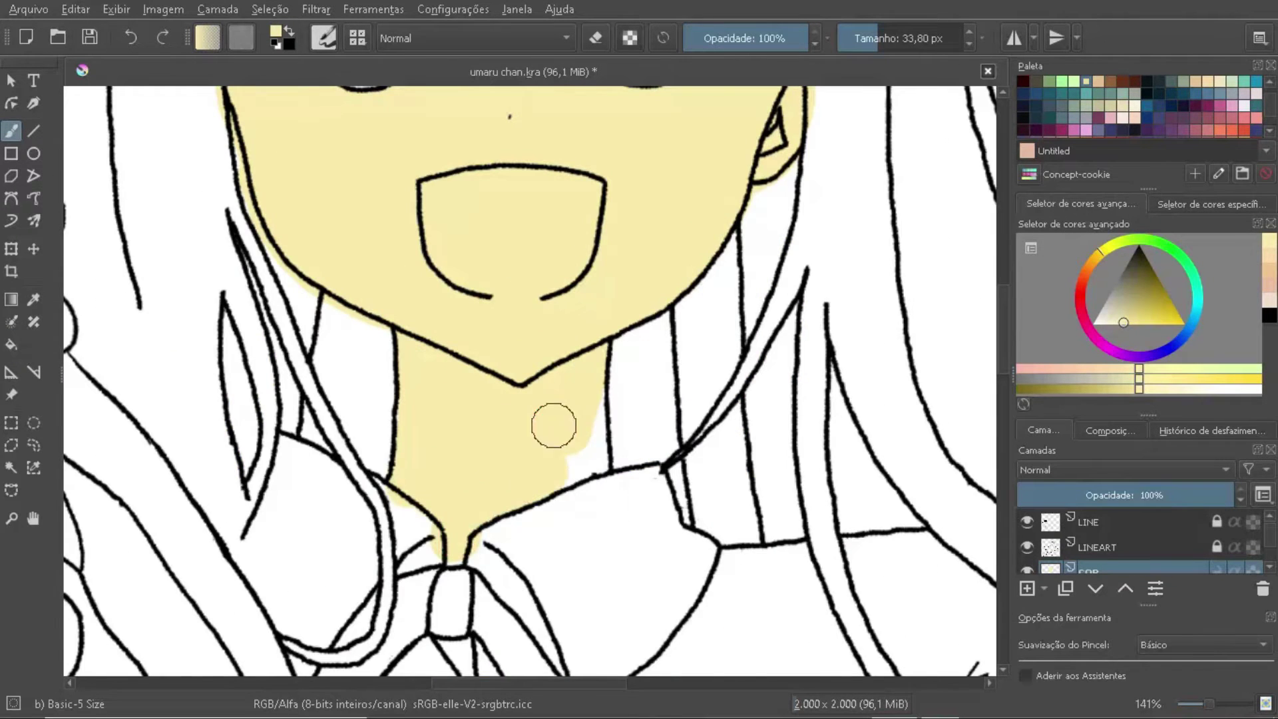
Step: Paint the hand, wrist and lower hand pale yellow
key(minus)
key(1)
drag(479, 226, 518, 269)
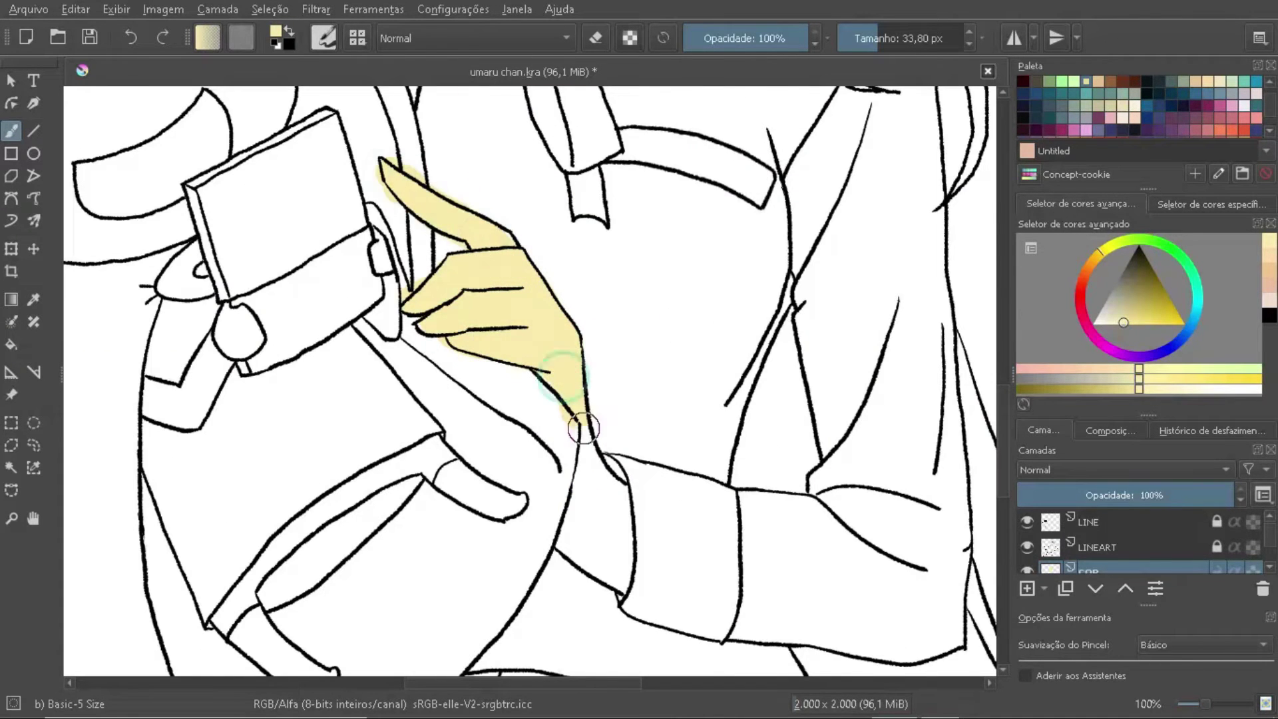
drag(583, 428, 596, 525)
key(plus)
drag(542, 399, 552, 532)
key(minus)
drag(280, 506, 220, 399)
key(minus)
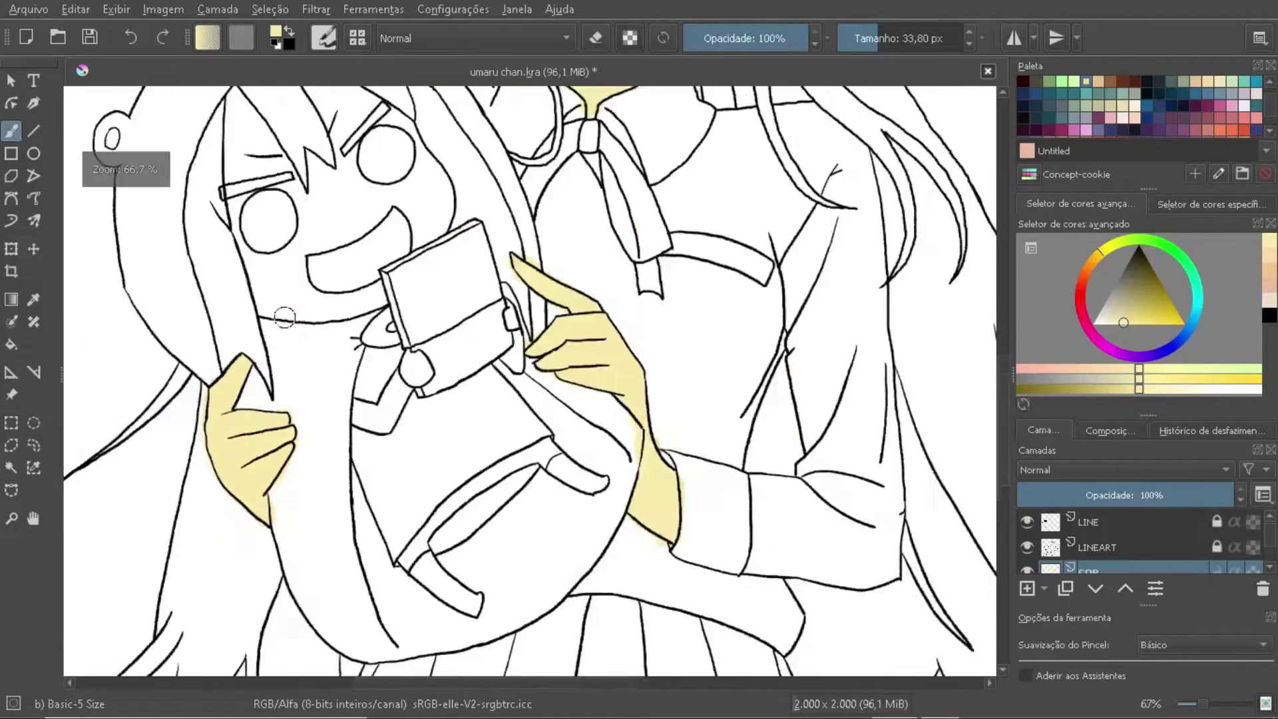
Step: Paint the chibi's face and forehead pale yellow, then pick a saturated golden yellow
key(1)
mouse_move(308, 277)
mouse_down()
mouse_move(522, 448)
mouse_move(336, 351)
mouse_move(429, 356)
mouse_up()
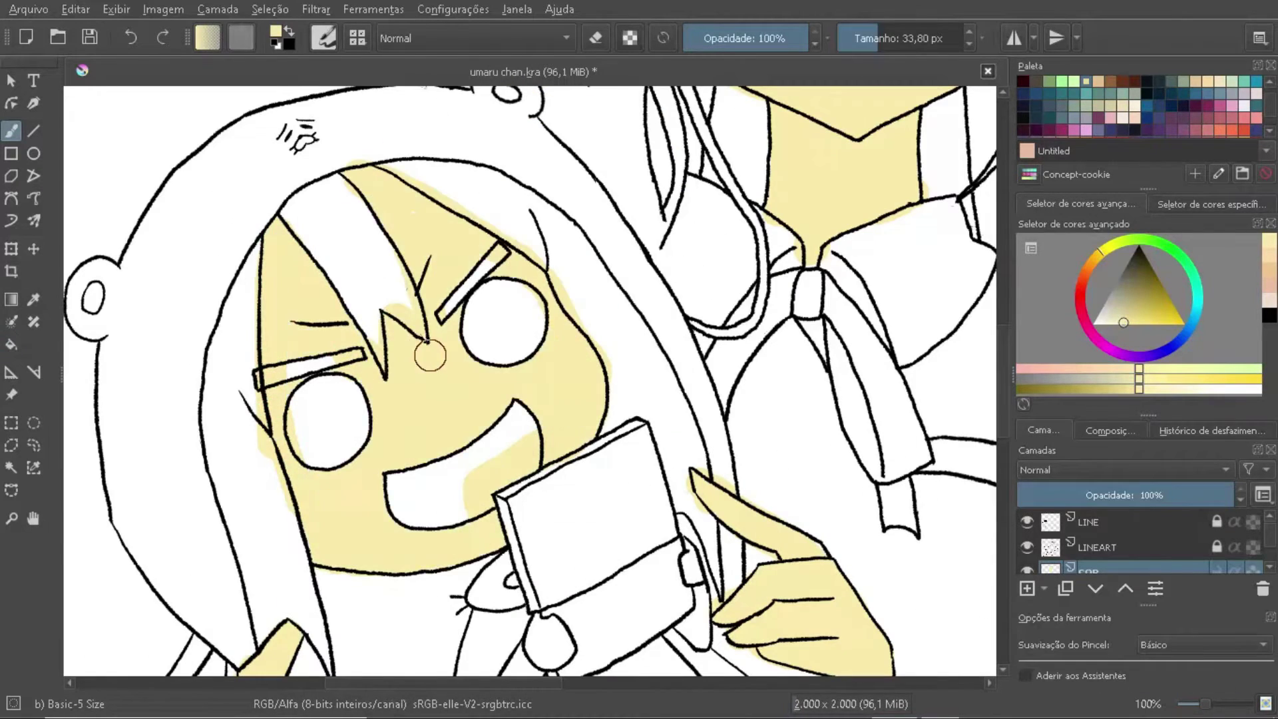
scroll(429, 356, down, 5)
key(bracketleft)
key(bracketleft)
key(minus)
key(minus)
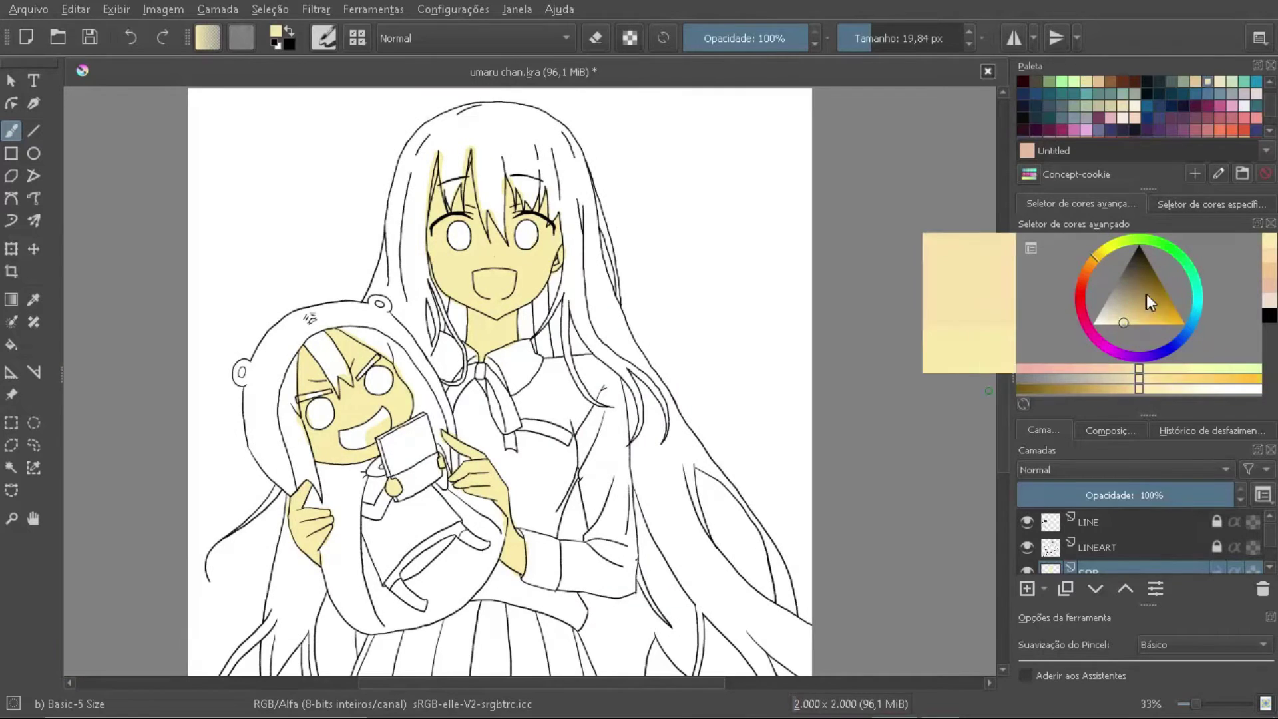
click(1145, 298)
key(plus)
Step: Rename the skin layer PELE, add a new layer, and fill the chibi's left hair gold
key(bracketright)
key(bracketright)
key(bracketright)
double_click(1091, 512)
click(1027, 587)
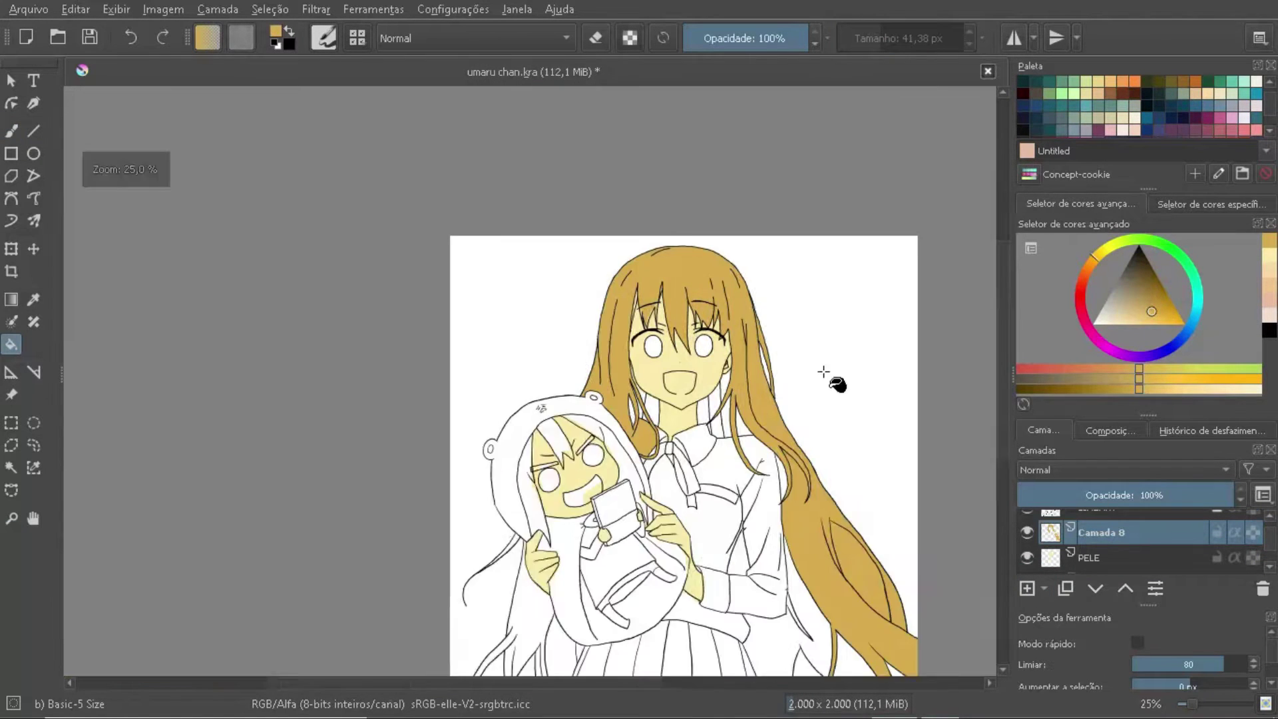
click(501, 397)
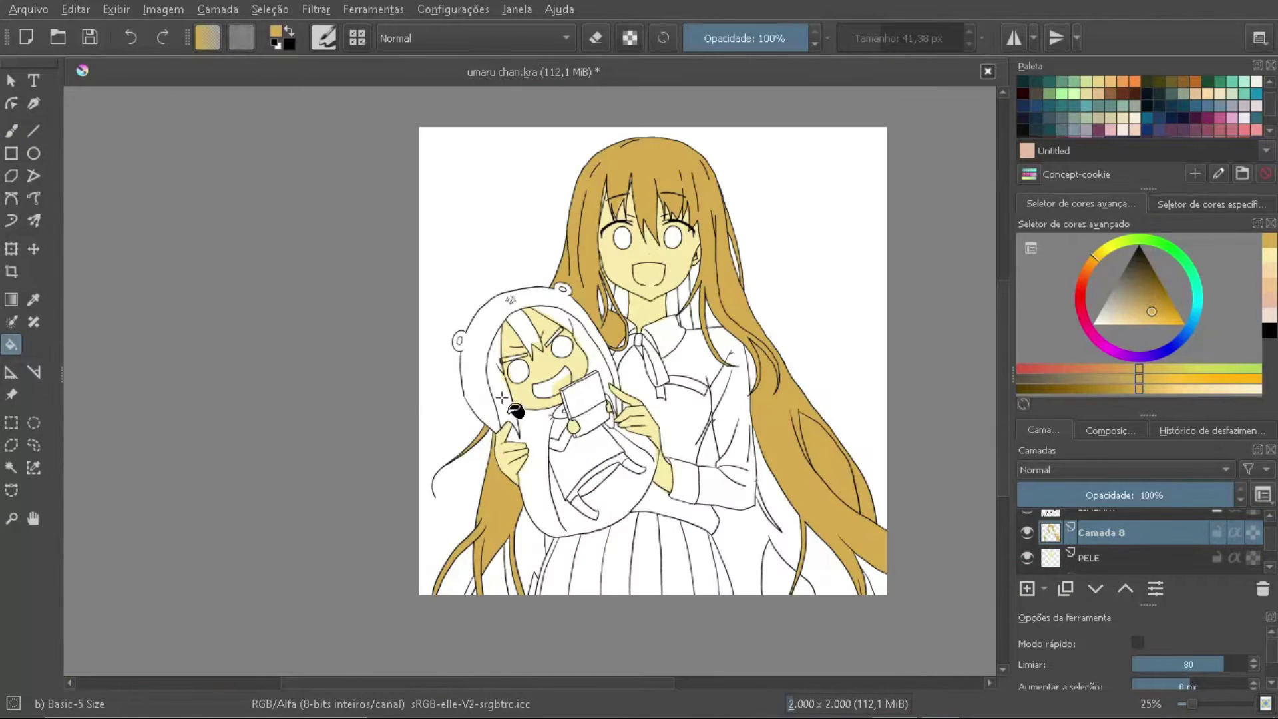
Step: Fill and paint the hair behind the neck and by the collar dark brown
click(1151, 293)
key(plus)
click(682, 480)
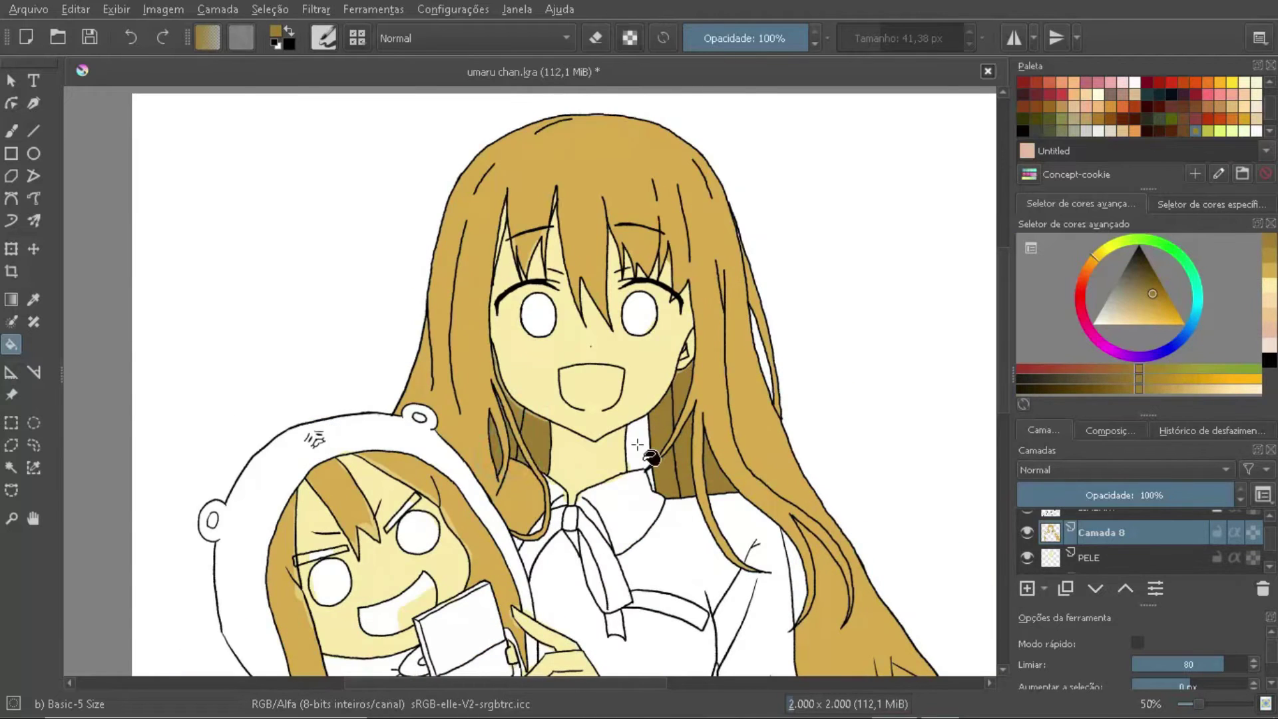
key(b)
scroll(637, 444, up, 3)
drag(634, 481, 627, 517)
Step: Fill the hair strips left of the chin dark brown and shrink the brush
key(f)
click(353, 383)
click(287, 332)
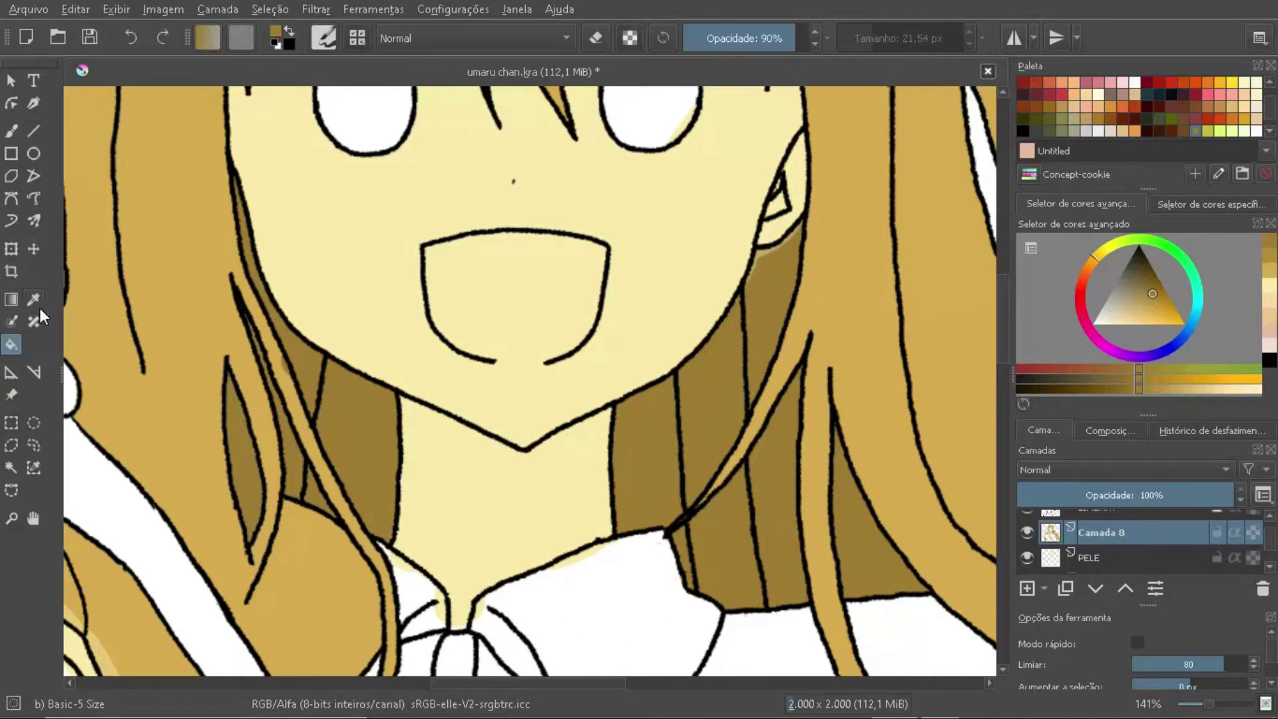
key(b)
drag(505, 320, 203, 333)
key(bracketleft)
key(bracketleft)
key(bracketleft)
scroll(584, 322, down, 5)
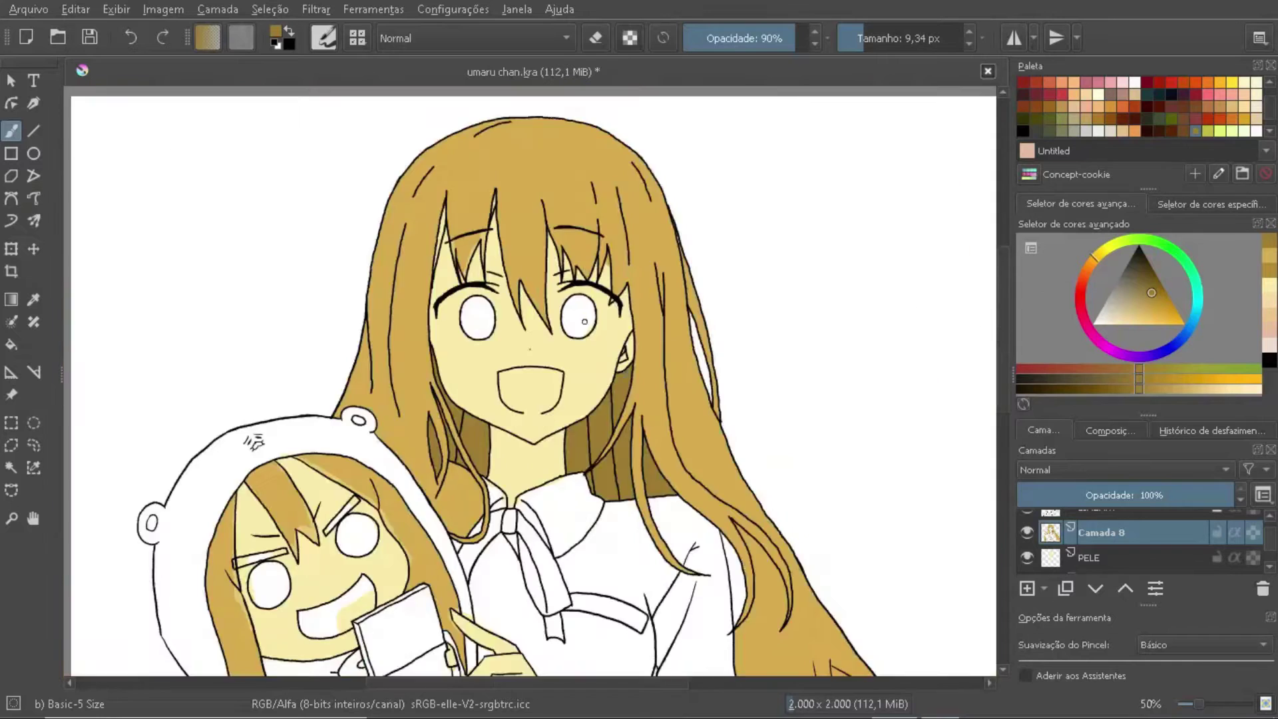
scroll(585, 321, up, 5)
scroll(399, 356, down, 6)
Step: Fill the tall girl's shirt with a pale cool grey
key(f)
click(1099, 305)
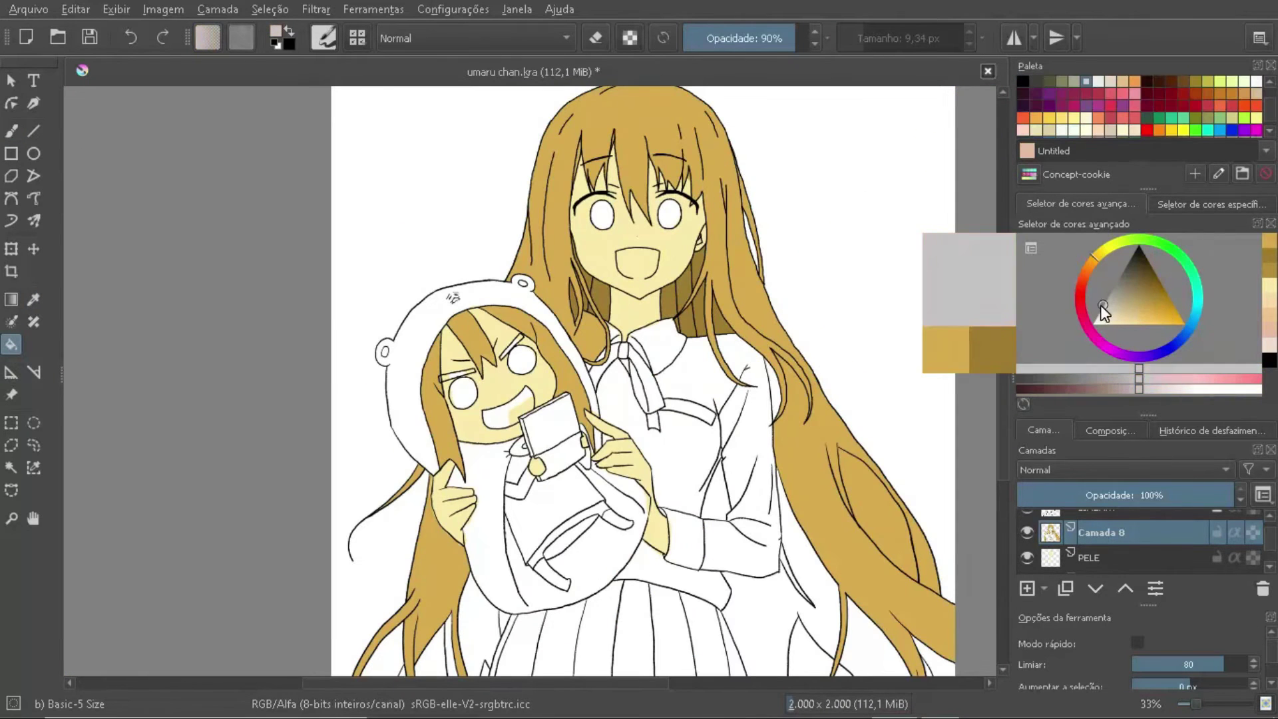
click(1095, 316)
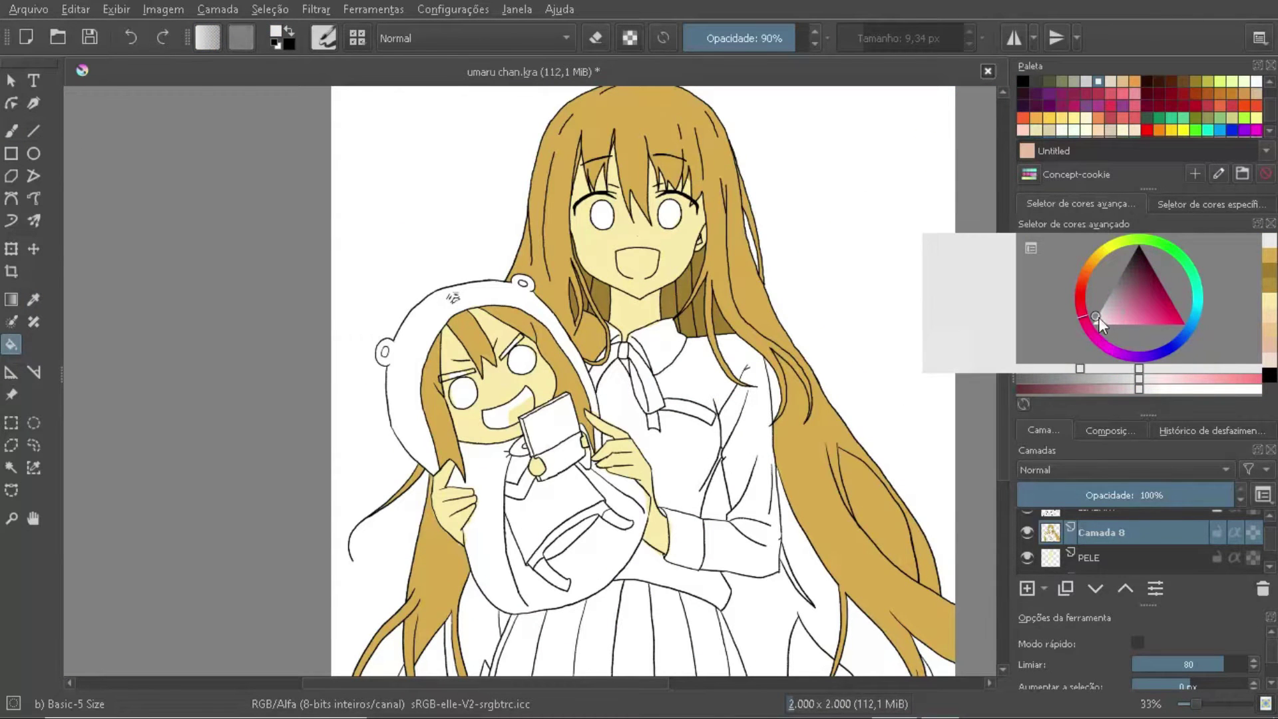
click(1270, 65)
click(1228, 309)
click(674, 360)
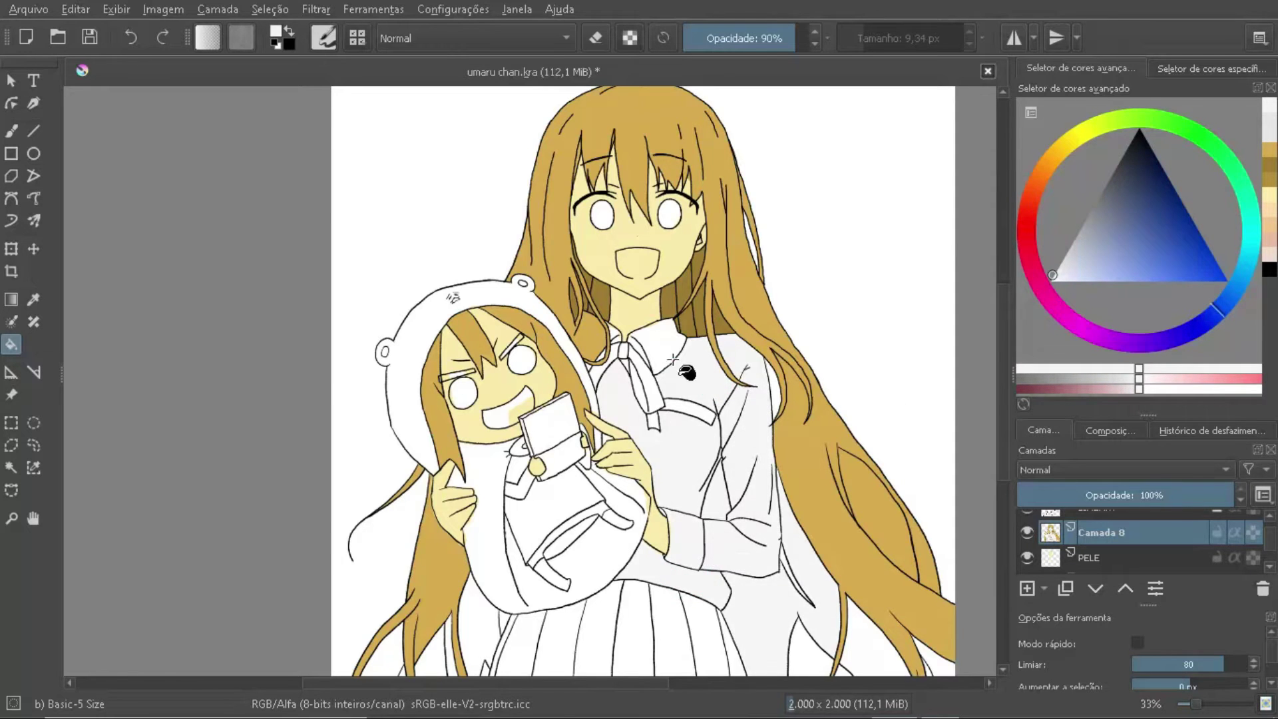
scroll(674, 360, up, 3)
ctrl+click(499, 276)
scroll(528, 442, down, 2)
scroll(479, 471, up, 2)
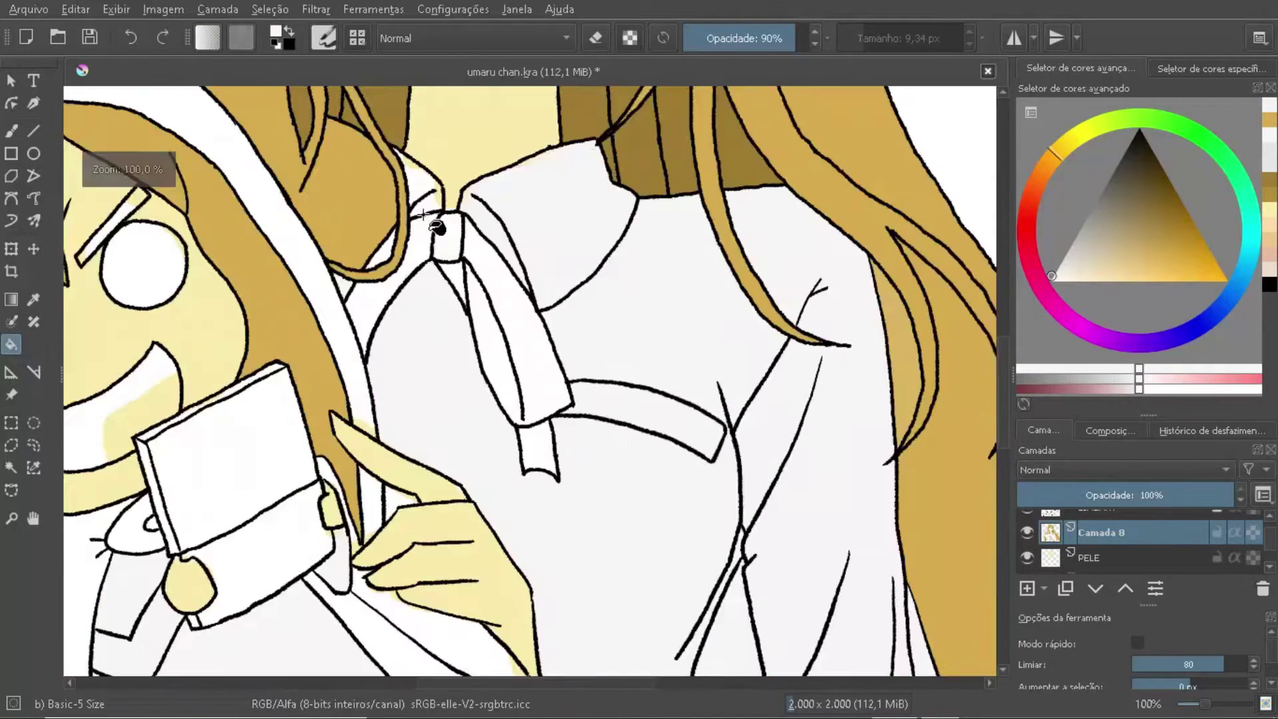
scroll(436, 226, down, 3)
Step: Fill the girl's tie and skirt crimson
click(1028, 246)
click(1182, 245)
click(489, 585)
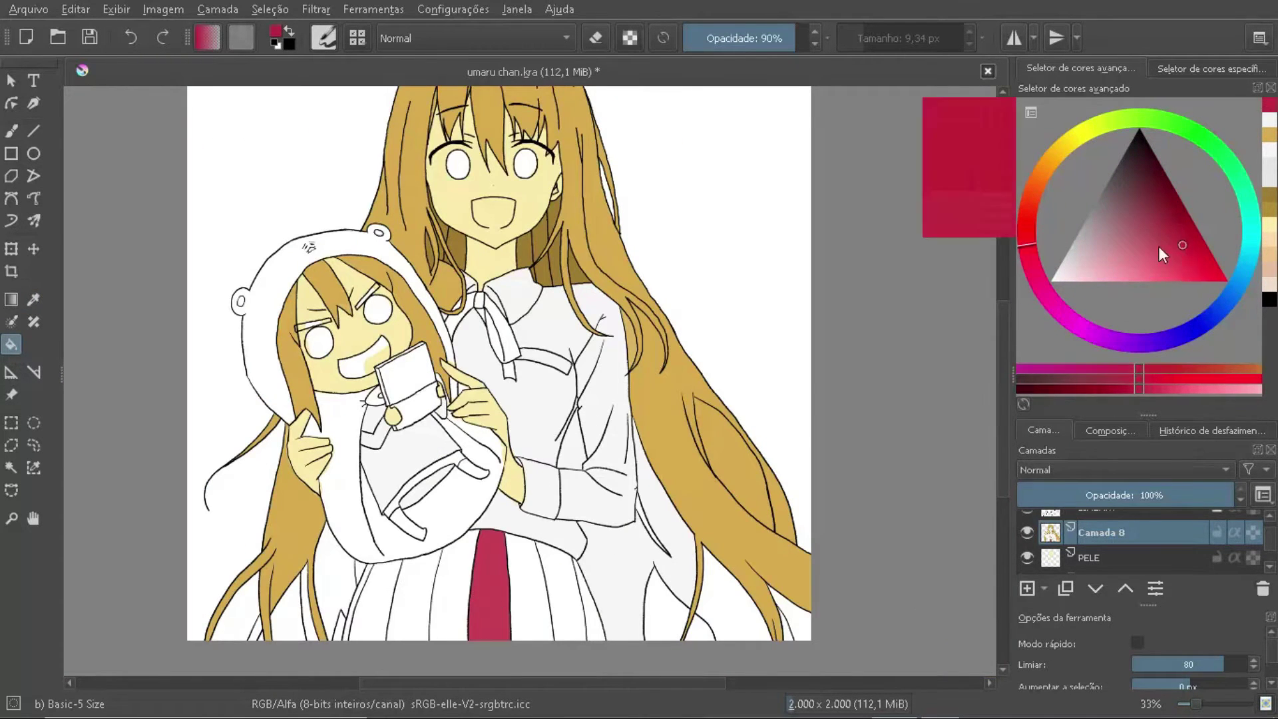
click(508, 578)
click(1189, 241)
click(592, 628)
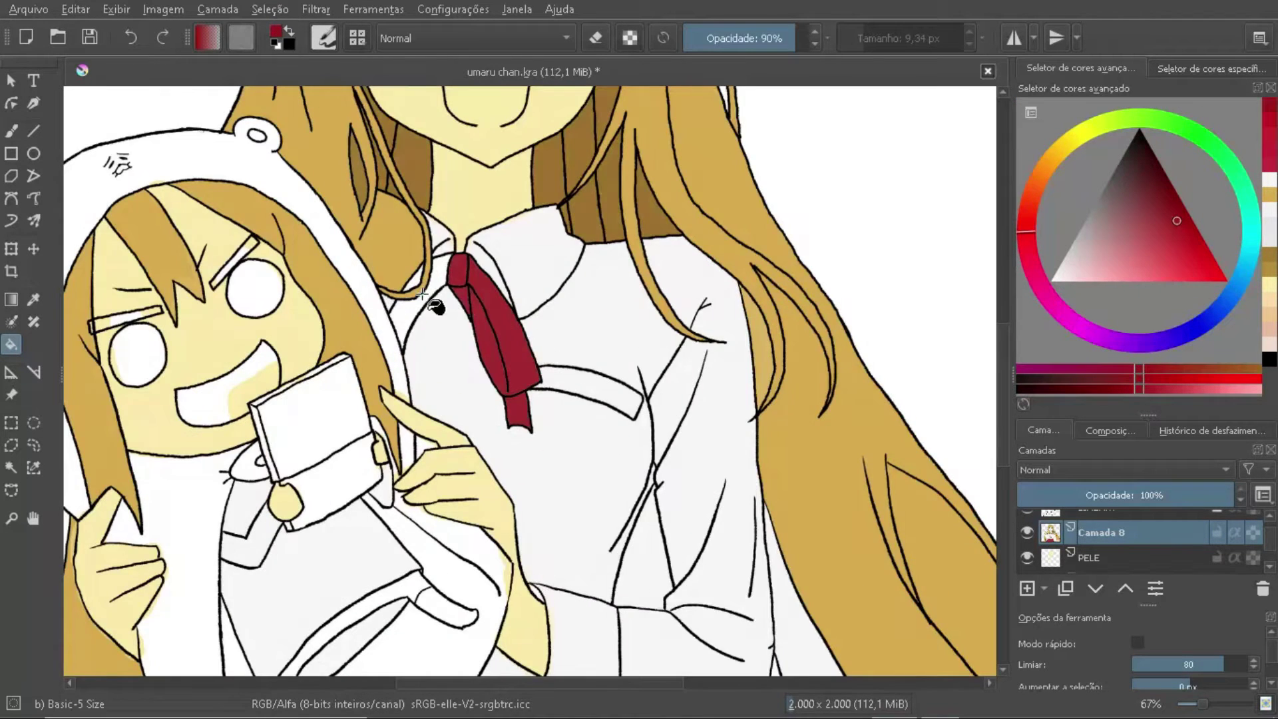
Step: Rename the clothing layer ROUPAS, undoing the stray fills on the wrong layer
double_click(1098, 532)
text(ROUPAS)
key(Return)
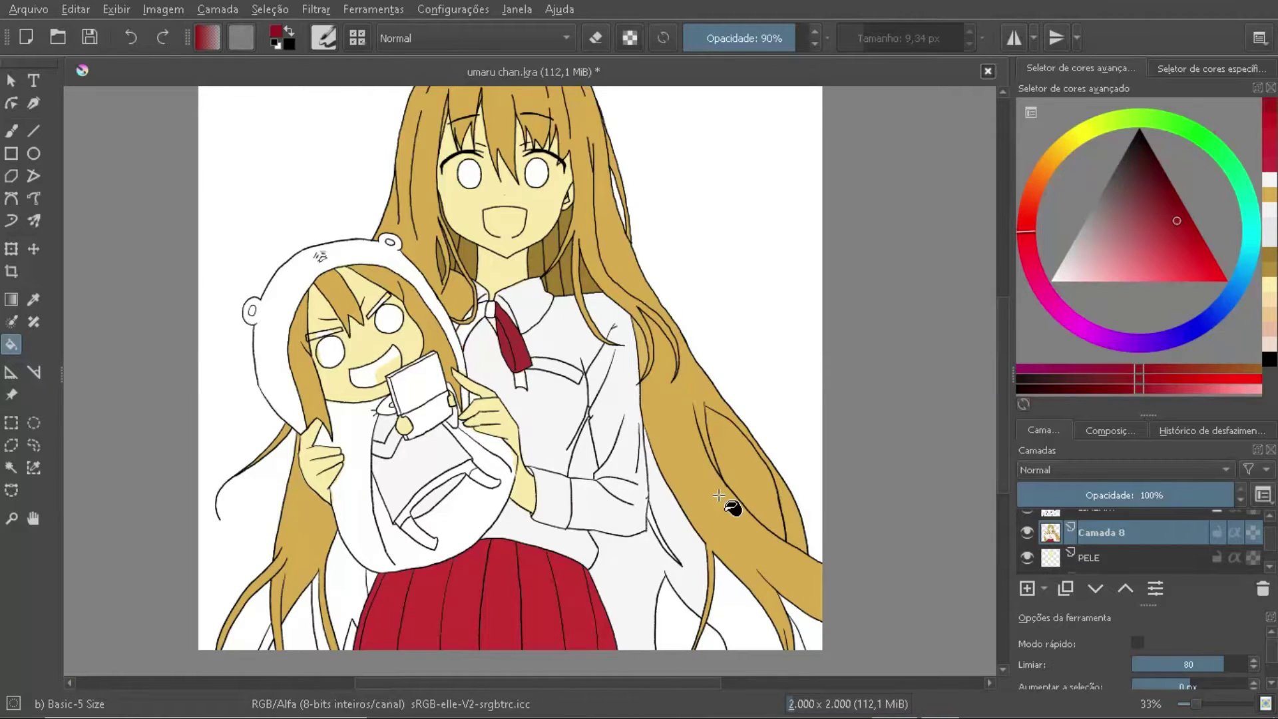
key(ctrl+z)
key(ctrl+z)
double_click(1105, 533)
text(ROUPAS)
key(Return)
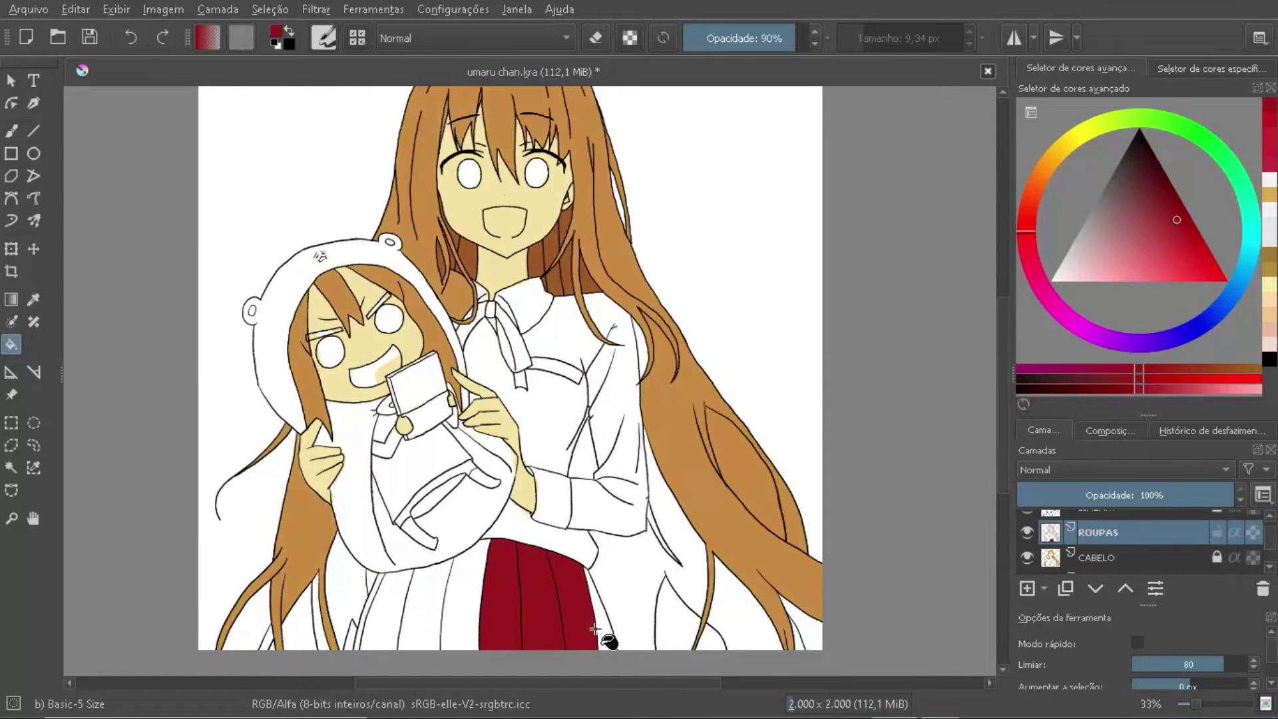
Step: Refill the shirt white on ROUPAS and pick an orange for the chibi
scroll(602, 430, down, 2)
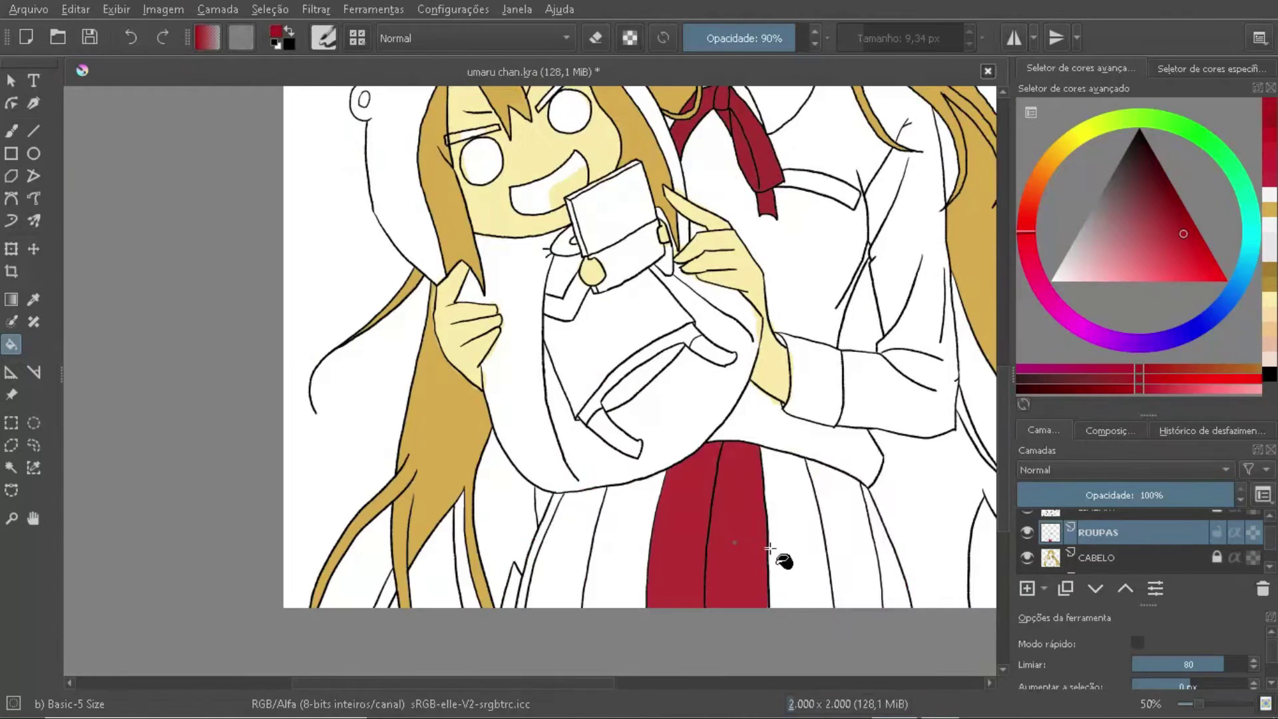
scroll(603, 431, down, 1)
click(1035, 263)
click(691, 399)
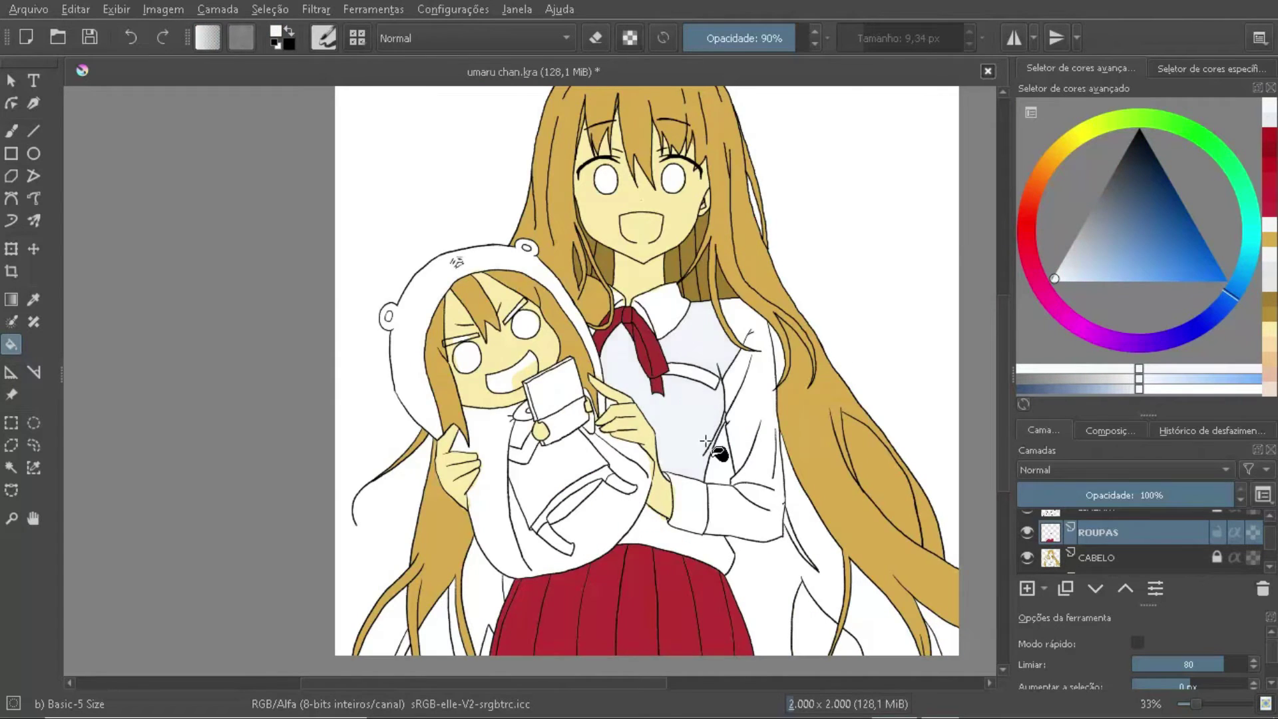
scroll(713, 428, up, 2)
scroll(865, 479, down, 1)
scroll(639, 381, down, 1)
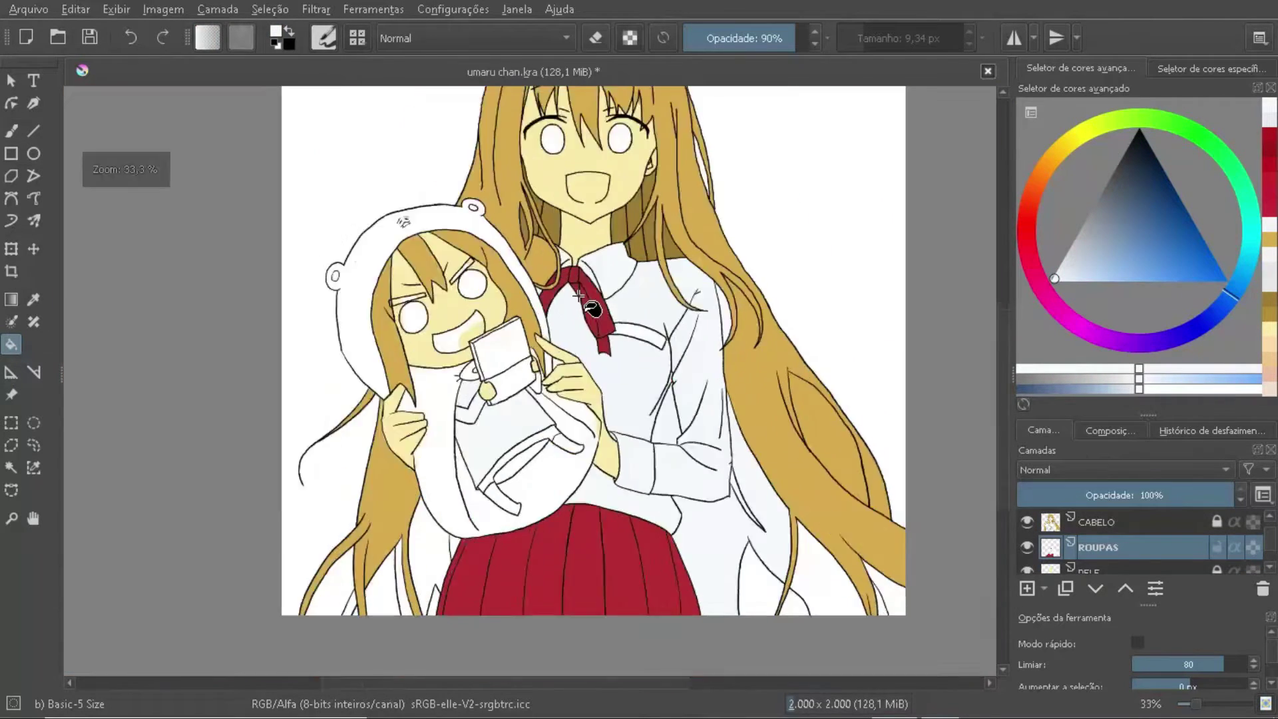
drag(1054, 157, 1035, 179)
Step: Colour the chibi's sleeve orange, brushing an orange stroke along the hand
click(1199, 263)
click(484, 510)
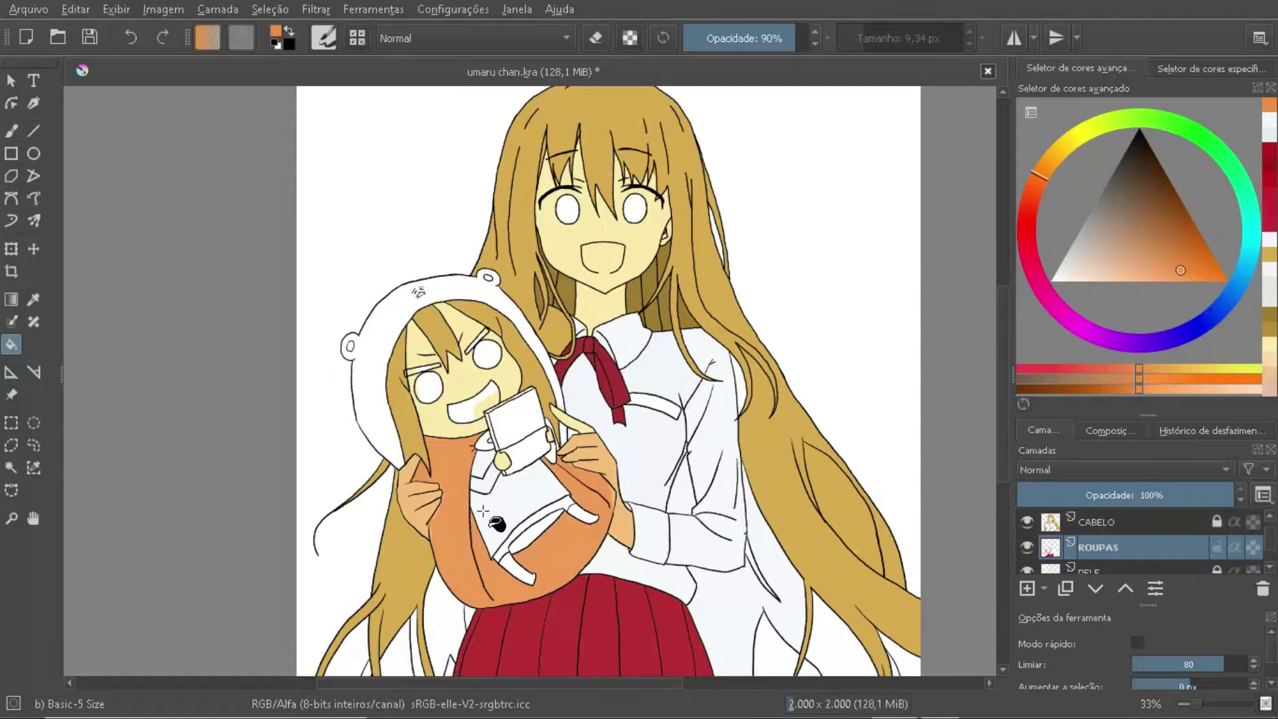
scroll(583, 397, up, 1)
key(ctrl+z)
key(b)
scroll(583, 398, up, 1)
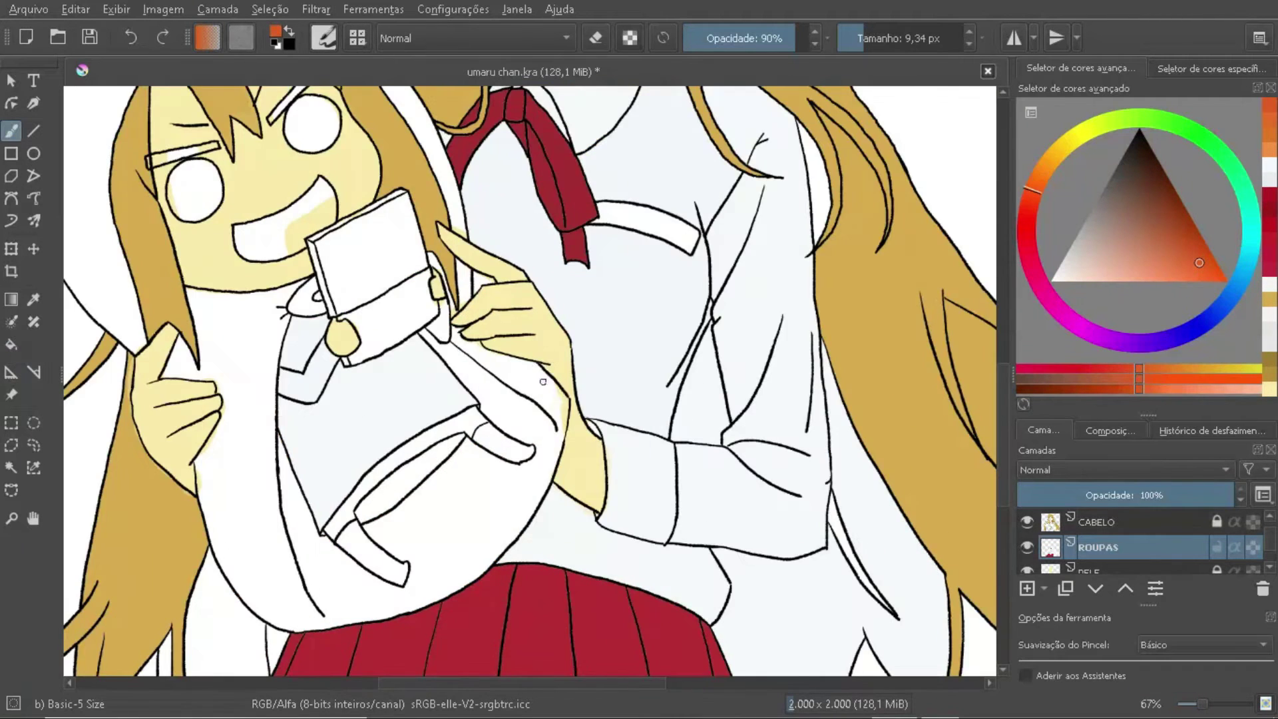
drag(532, 372, 562, 432)
scroll(557, 353, up, 1)
Step: Fill the chibi's hood orange, redoing an overflowing fill
key(f)
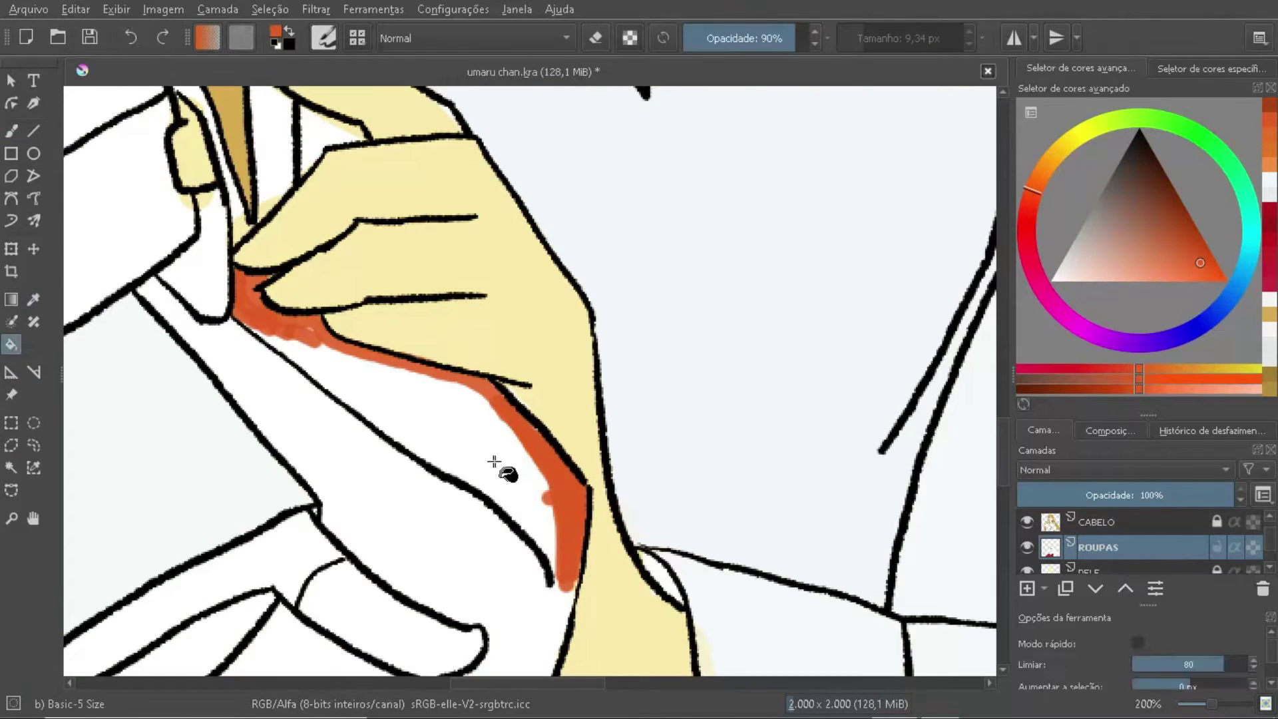
click(500, 465)
key(ctrl+z)
scroll(578, 332, down, 5)
click(353, 280)
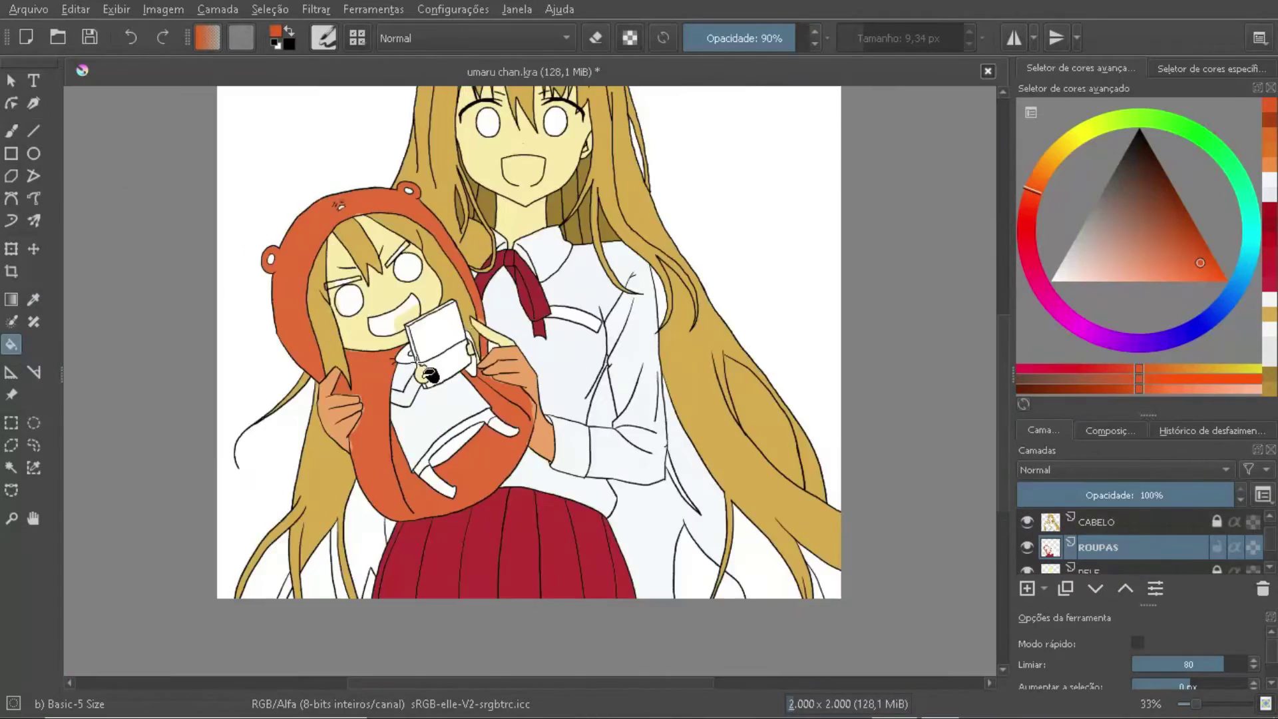
scroll(532, 333, up, 2)
scroll(532, 333, down, 1)
Step: Fill the hood strap crimson, then re-pick the hood orange
click(1162, 247)
click(532, 387)
scroll(1204, 554, down, 1)
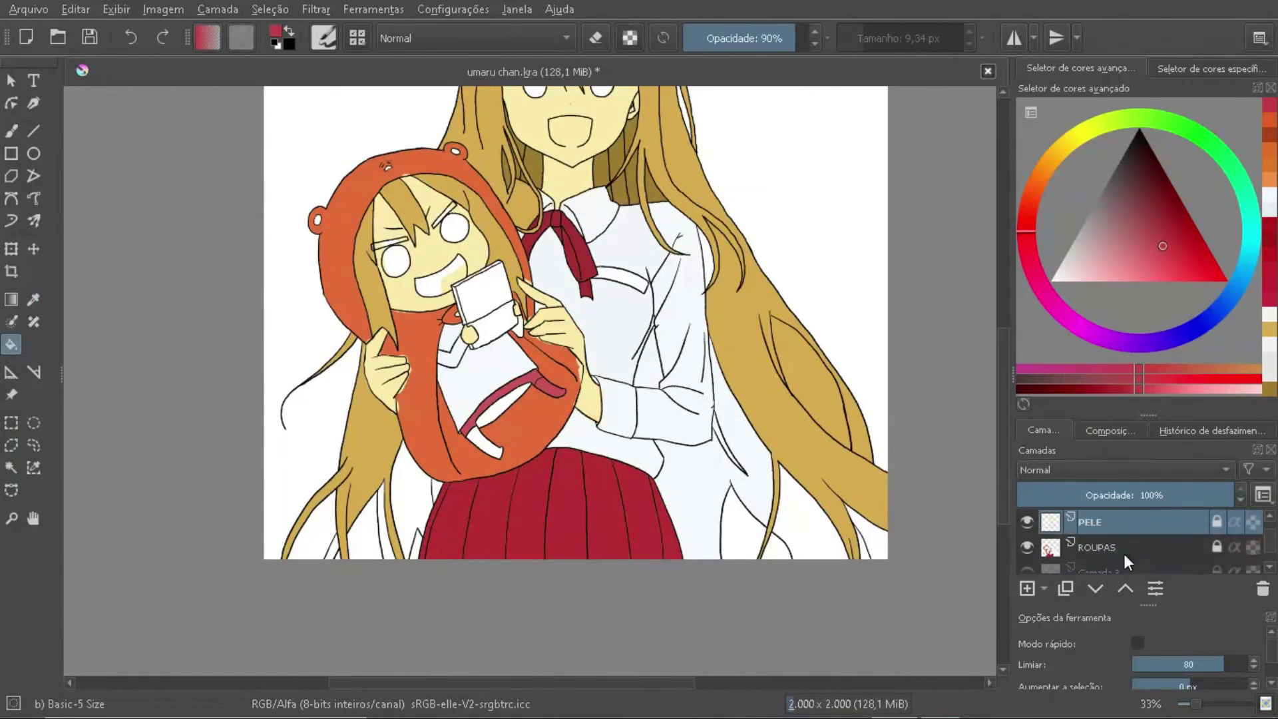
key(b)
scroll(559, 333, up, 3)
scroll(599, 372, up, 2)
ctrl+click(693, 436)
Step: Cover the stray pink patch with the light yellow skin colour on the skin layer
key(Page_Down)
key(e)
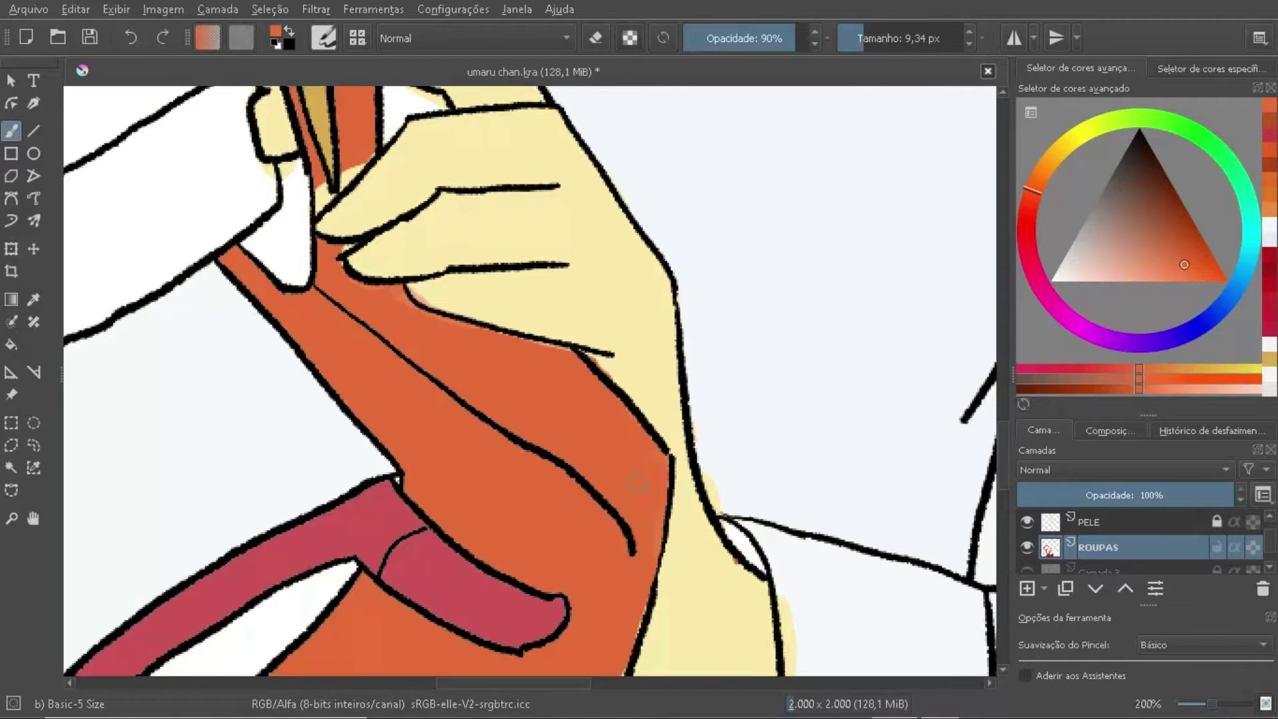
scroll(721, 490, down, 1)
ctrl+click(509, 527)
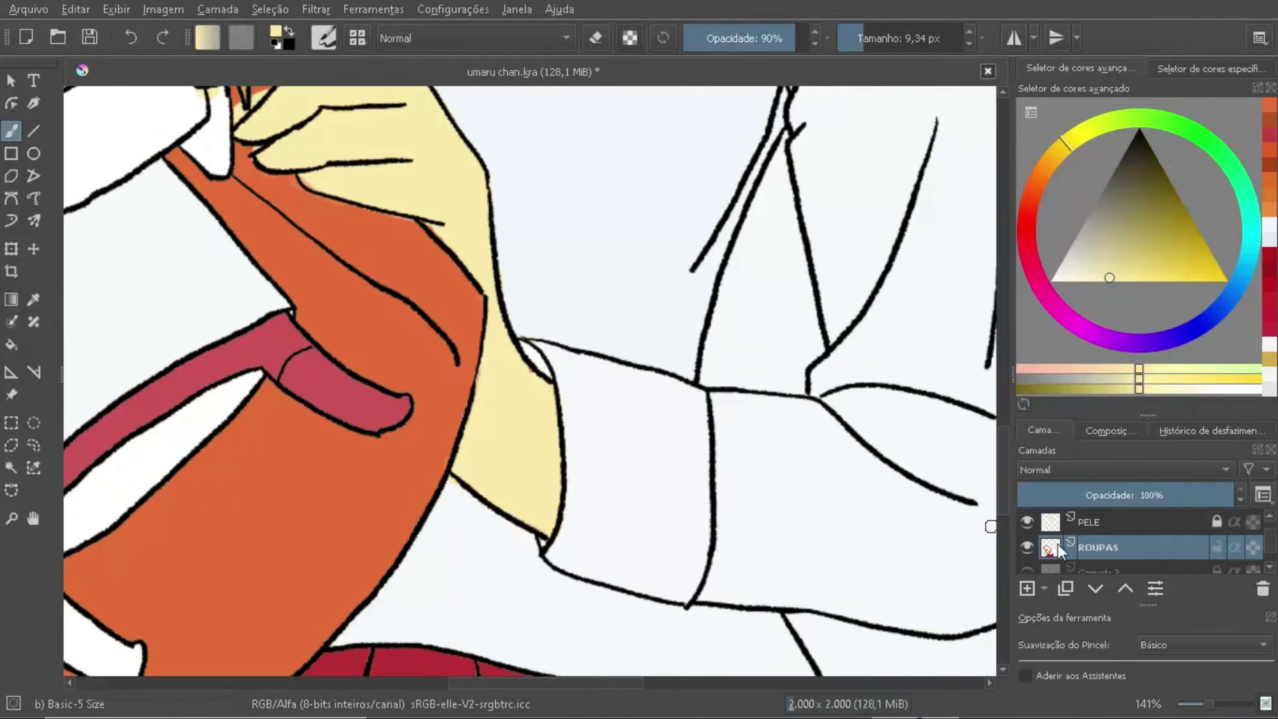
scroll(461, 297, up, 1)
key(Page_Up)
click(507, 340)
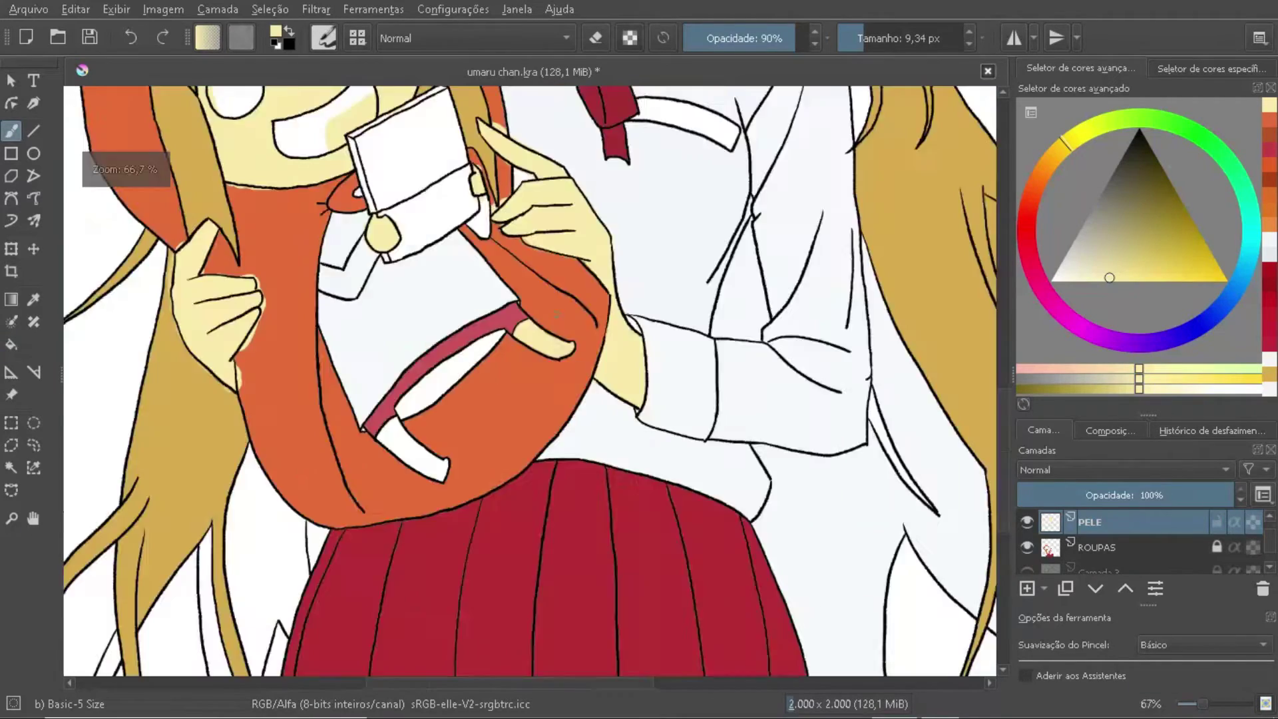
scroll(466, 400, down, 3)
Step: Erase the skin overlap along the chibi's finger edge
key(b)
key(e)
scroll(399, 482, up, 3)
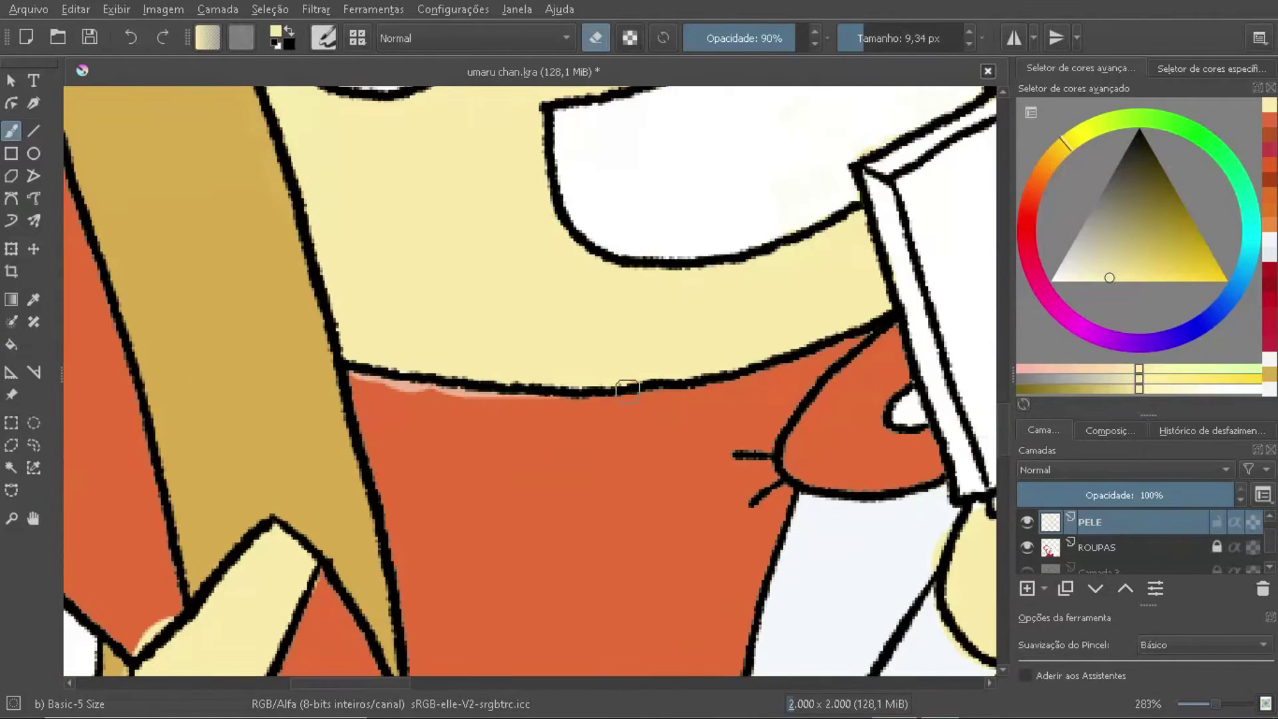
key(Page_Down)
key(e)
ctrl+click(598, 466)
scroll(592, 416, down, 5)
key(Page_Up)
scroll(592, 417, up, 5)
key(e)
drag(569, 363, 545, 423)
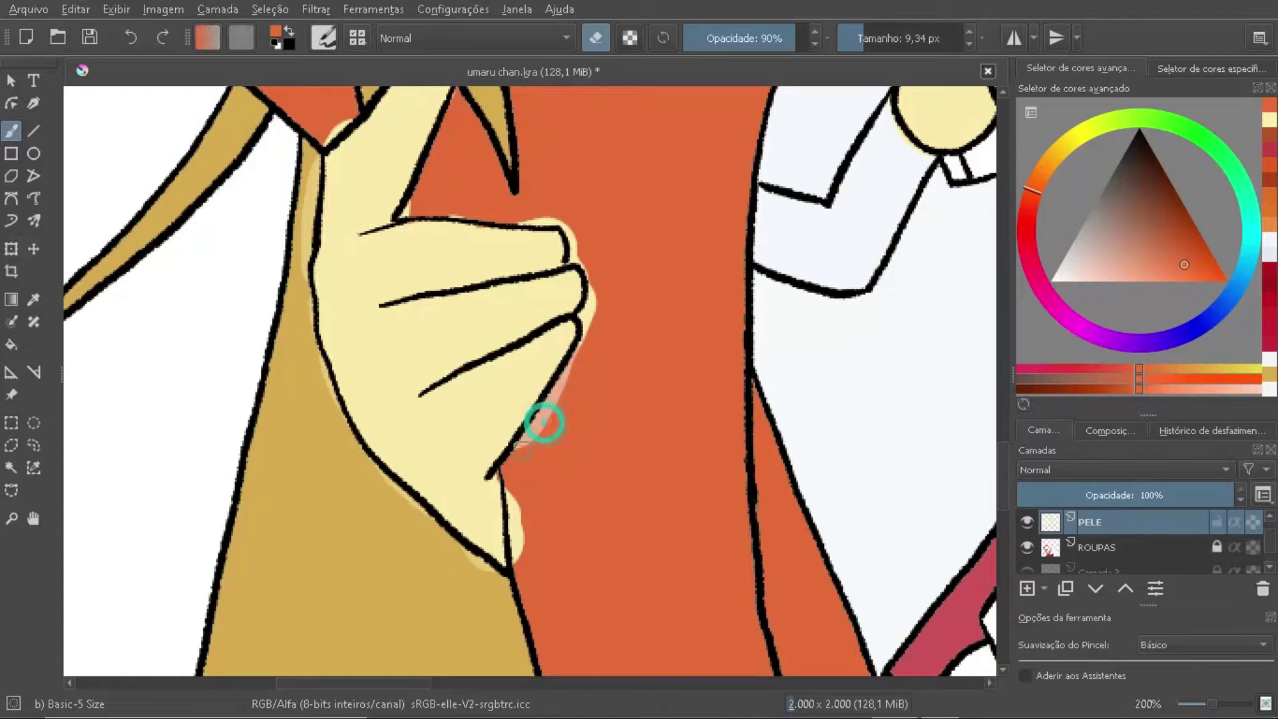
Step: Erase the skin halo beside the hand on the PELE layer
click(1220, 557)
key(e)
scroll(528, 448, up, 2)
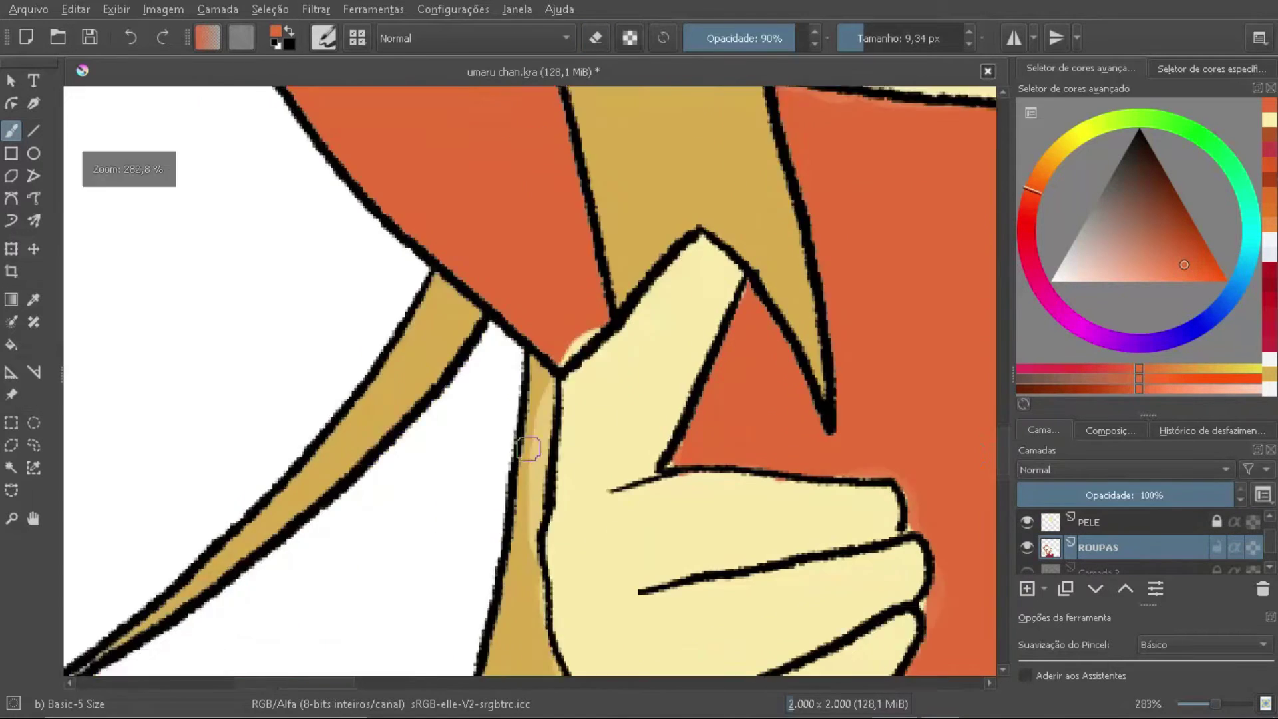
key(Page_Up)
scroll(528, 448, down, 5)
scroll(599, 333, up, 5)
key(Page_Down)
scroll(624, 278, down, 2)
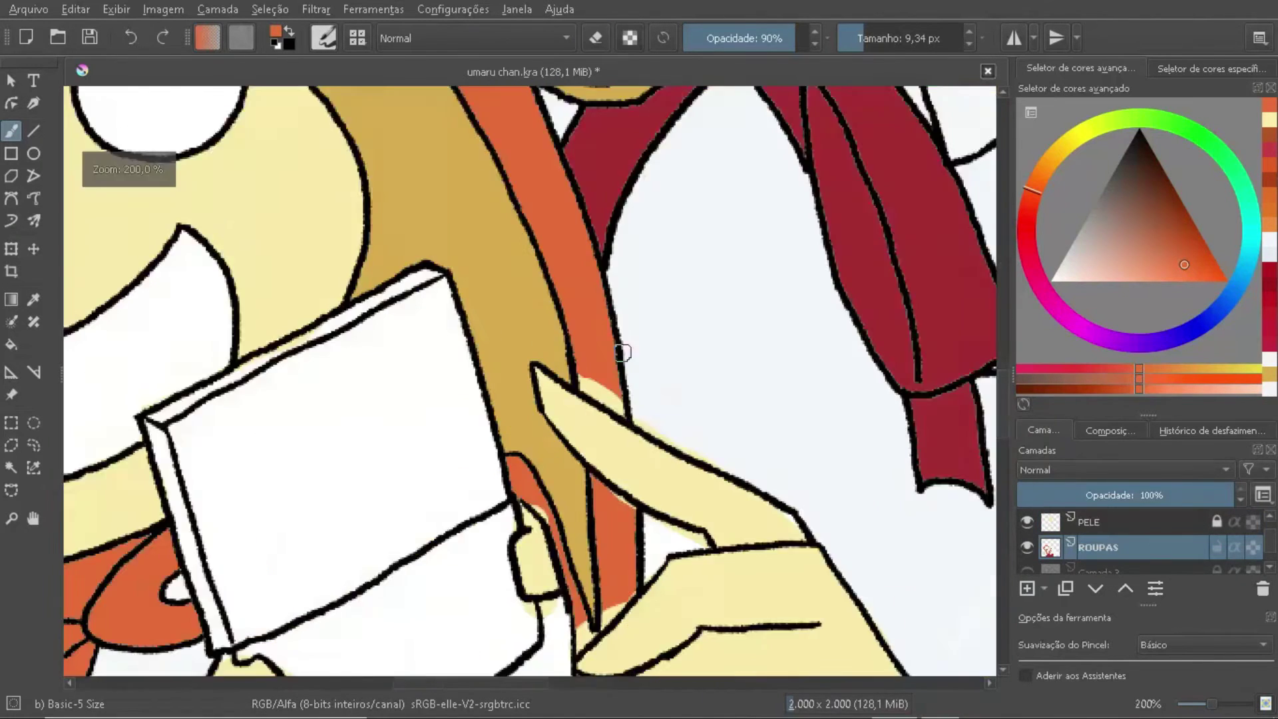
scroll(624, 278, up, 3)
key(Page_Up)
key(e)
drag(579, 247, 633, 286)
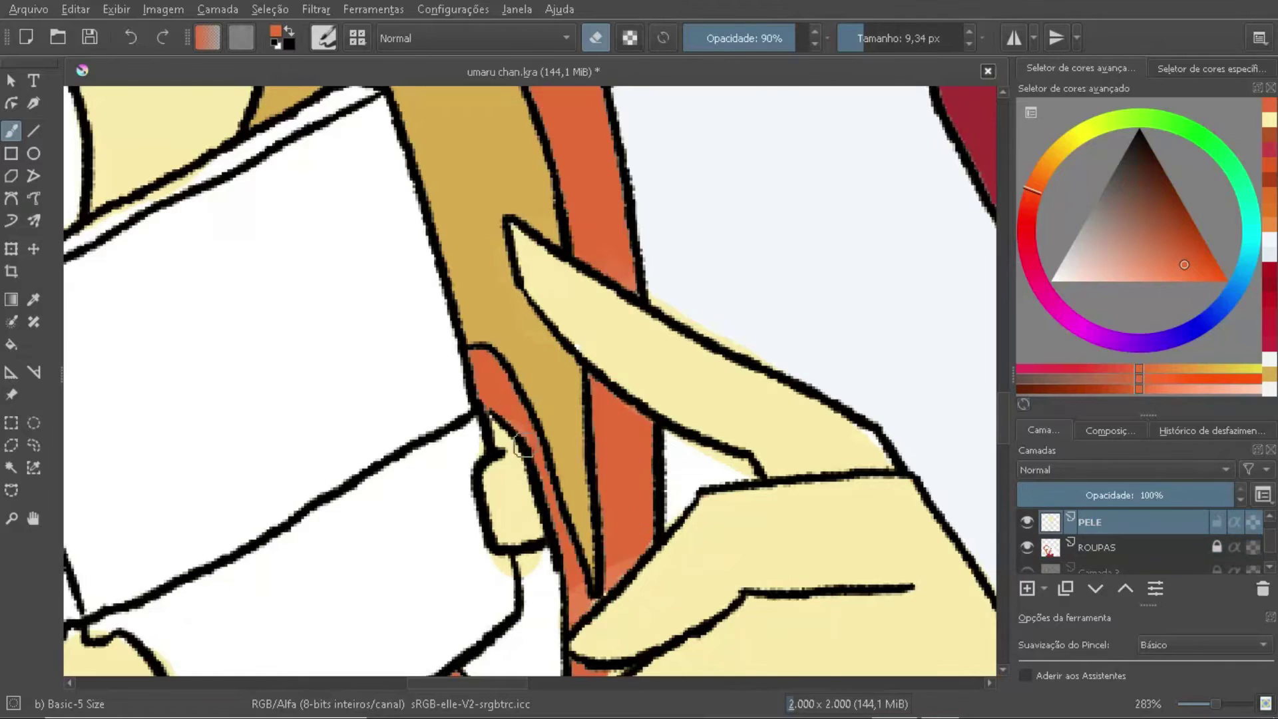
Step: Fill and brush the chibi's eyebrows near-black
scroll(523, 447, down, 2)
scroll(522, 447, down, 3)
scroll(200, 199, up, 4)
click(1139, 148)
key(f)
click(738, 293)
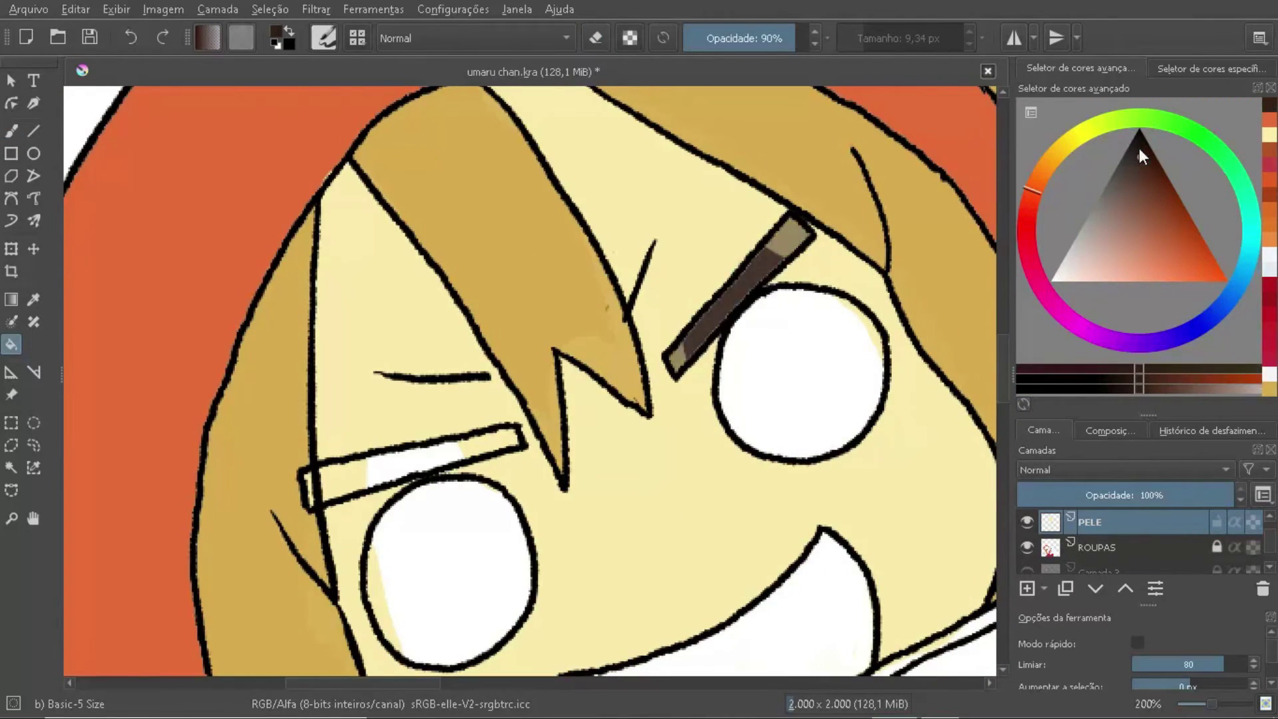
click(1140, 148)
scroll(635, 435, up, 1)
key(b)
drag(859, 159, 801, 233)
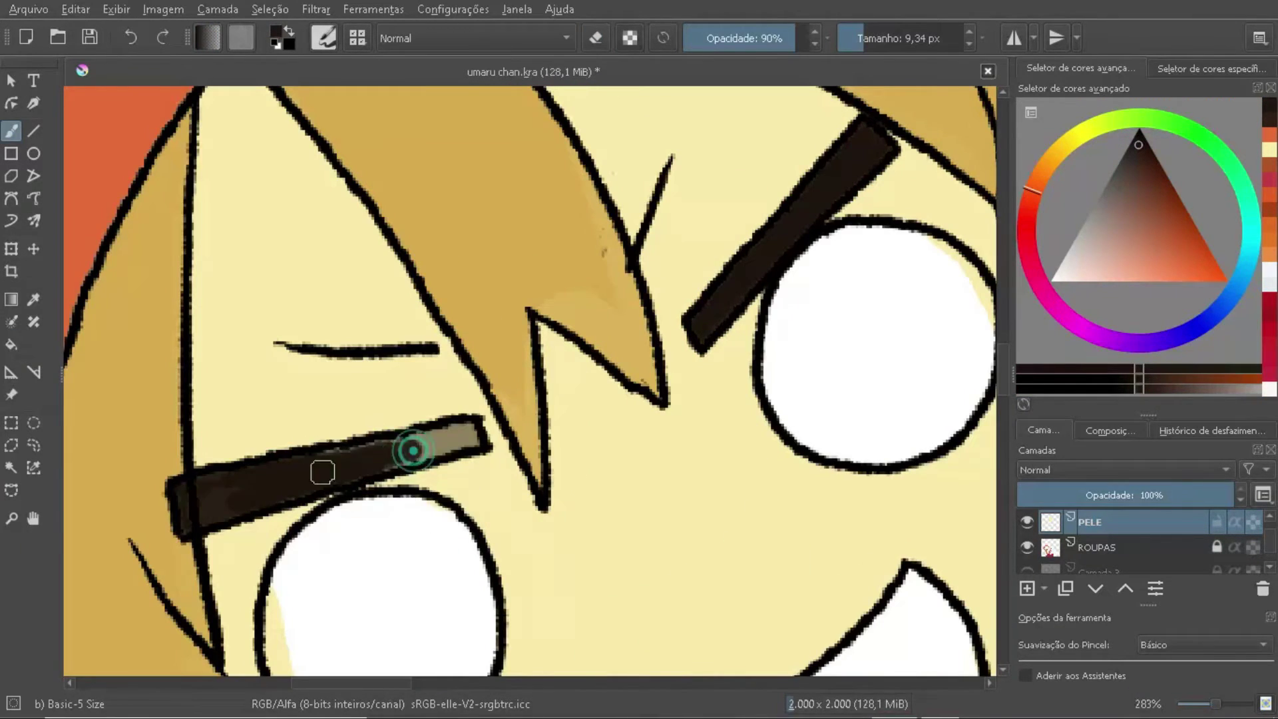
scroll(429, 441, down, 3)
key(Page_Up)
Step: Sample the tan hair colour and paint it into the hair gaps beside the shirt
scroll(727, 462, up, 2)
ctrl+click(728, 461)
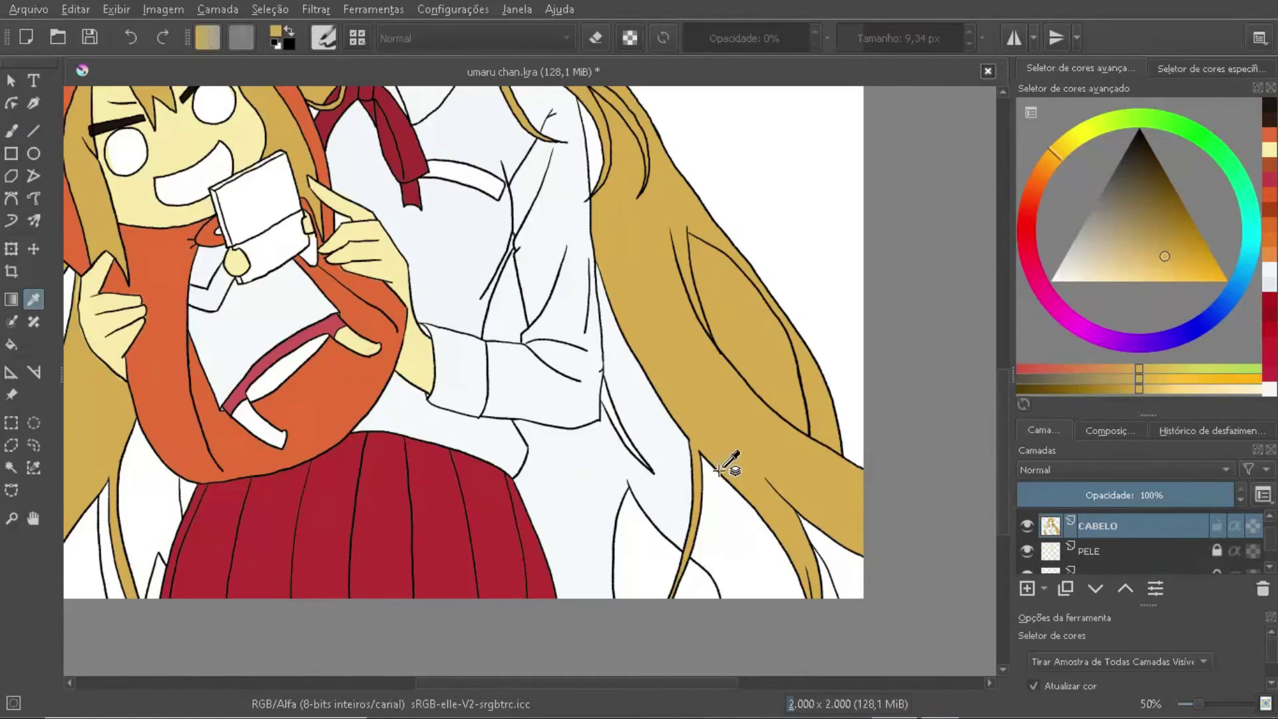
scroll(529, 475, up, 1)
drag(539, 452, 529, 476)
key(BackSpace)
key(ctrl+z)
scroll(613, 399, up, 2)
mouse_move(613, 399)
mouse_down()
mouse_move(585, 447)
mouse_move(622, 436)
mouse_up()
Step: Paint tan hair below the arm, undoing the last strokes
key(p)
key(b)
scroll(585, 336, down, 4)
drag(584, 337, 422, 421)
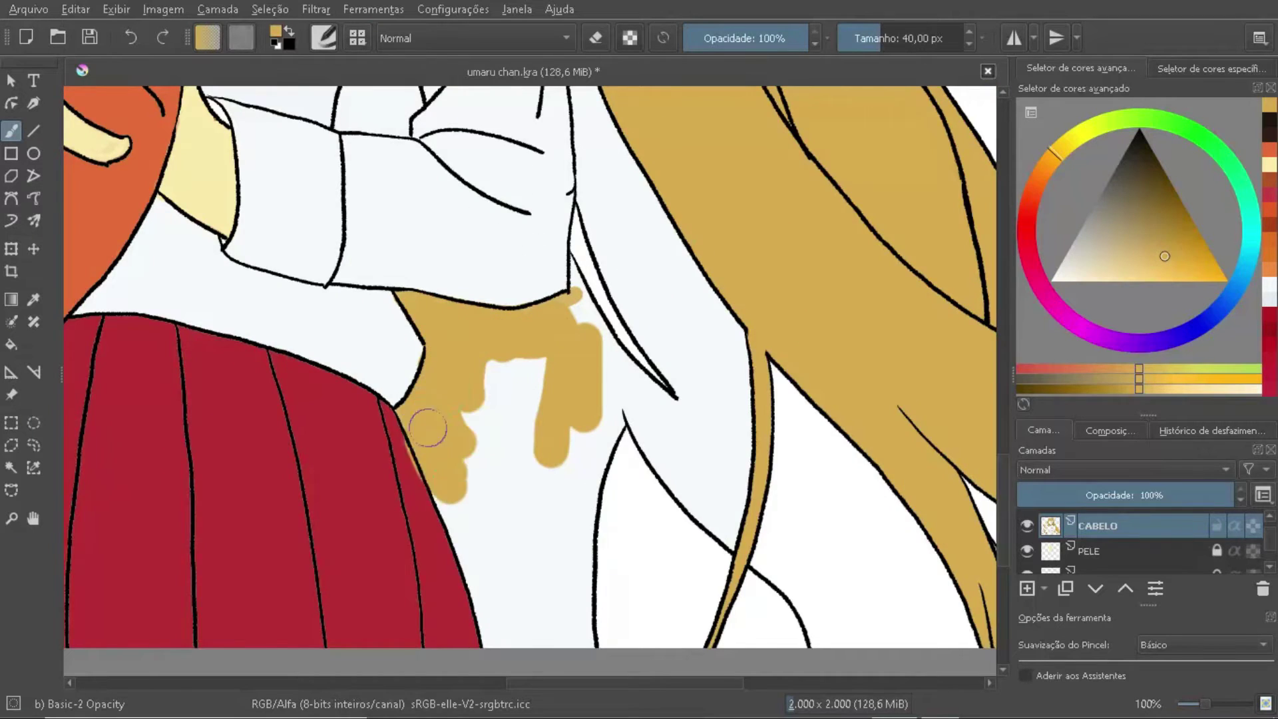
drag(535, 460, 535, 574)
scroll(536, 574, up, 2)
key(ctrl+z)
key(ctrl+z)
Step: Fill more of the hair tan with the Ink-7 Brush Rough preset and a smaller brush
right_click(560, 163)
click(536, 208)
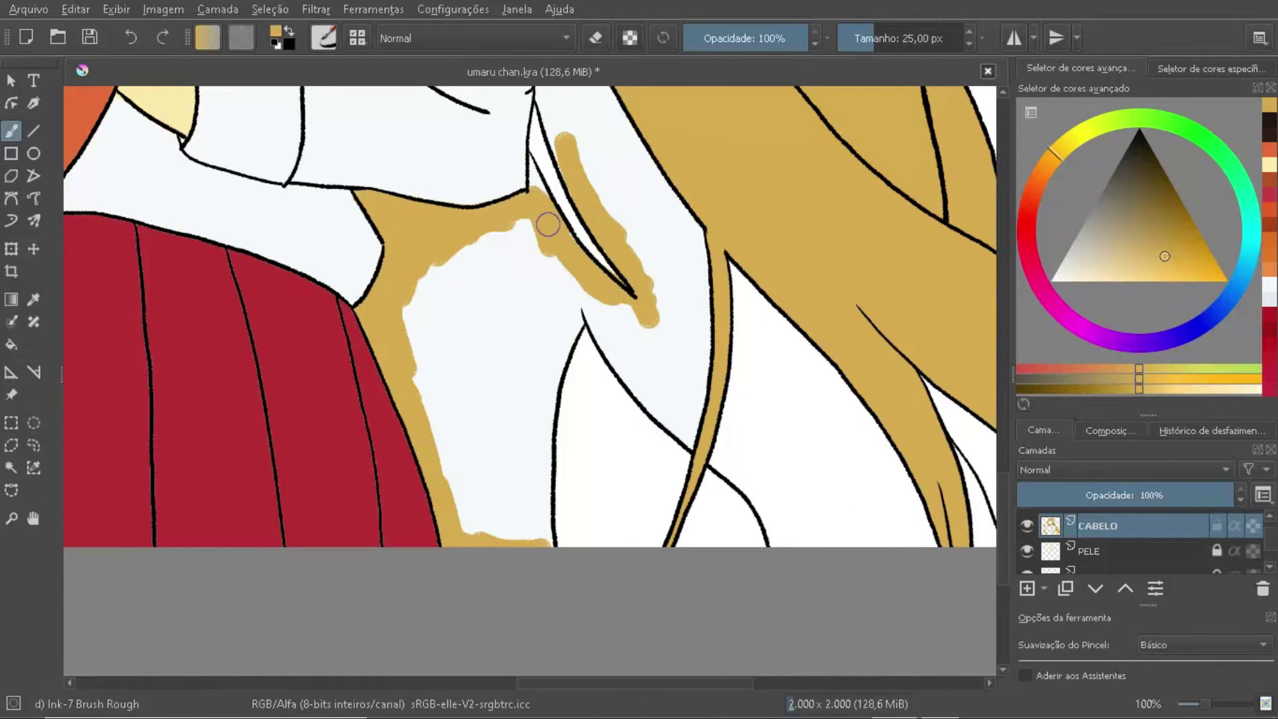
scroll(548, 224, up, 2)
scroll(632, 399, down, 1)
scroll(420, 466, down, 2)
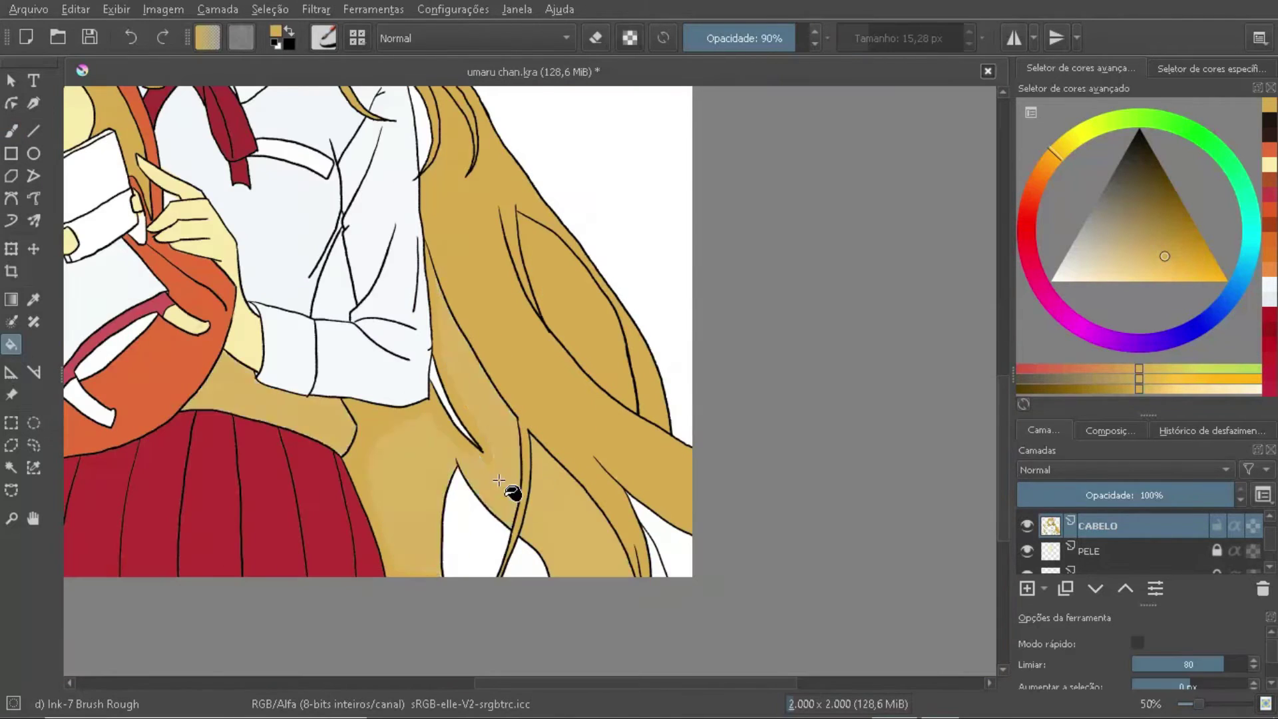
scroll(399, 490, up, 2)
drag(400, 490, 650, 590)
click(856, 48)
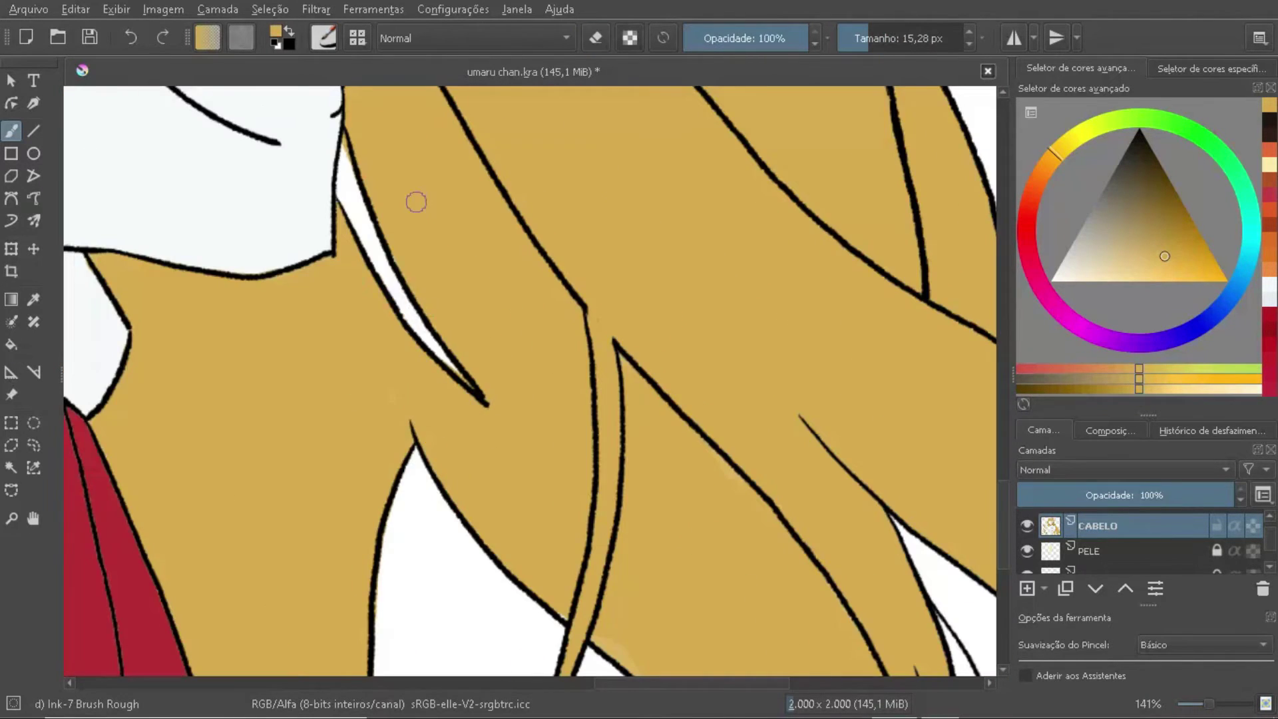
scroll(416, 202, down, 3)
scroll(397, 333, down, 2)
scroll(397, 425, up, 2)
Step: Erase the stray tan beside the skirt
key(e)
drag(471, 412, 468, 386)
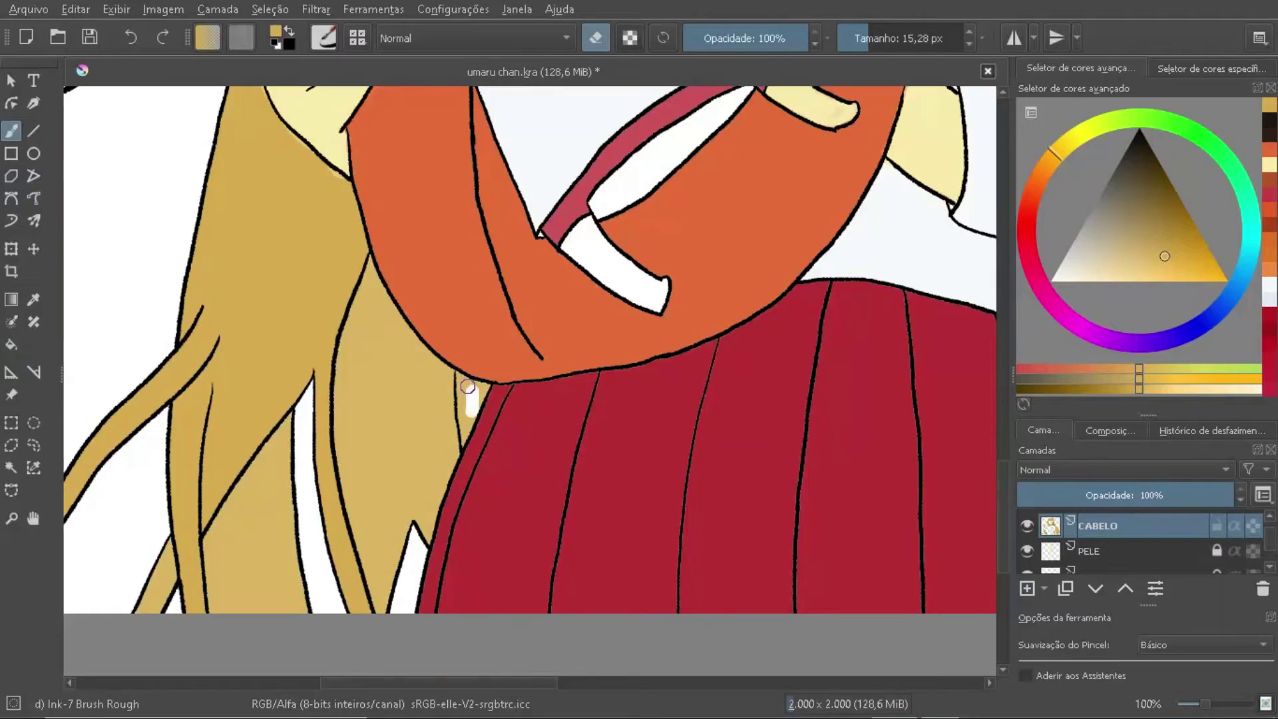
scroll(466, 383, up, 1)
scroll(443, 356, down, 4)
key(f)
scroll(596, 408, up, 1)
scroll(632, 323, up, 1)
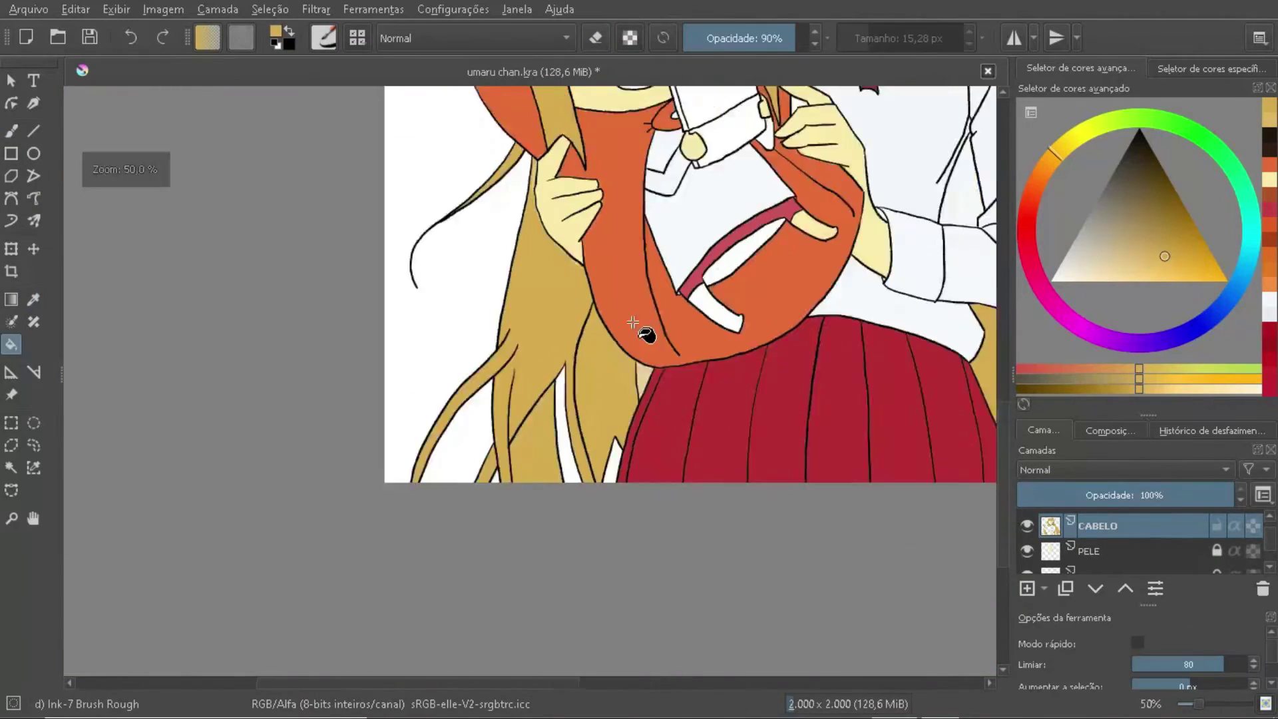
key(b)
scroll(633, 322, down, 1)
scroll(599, 333, down, 1)
scroll(532, 300, up, 3)
Step: Lock the CABELO hair layer against edits
click(1216, 525)
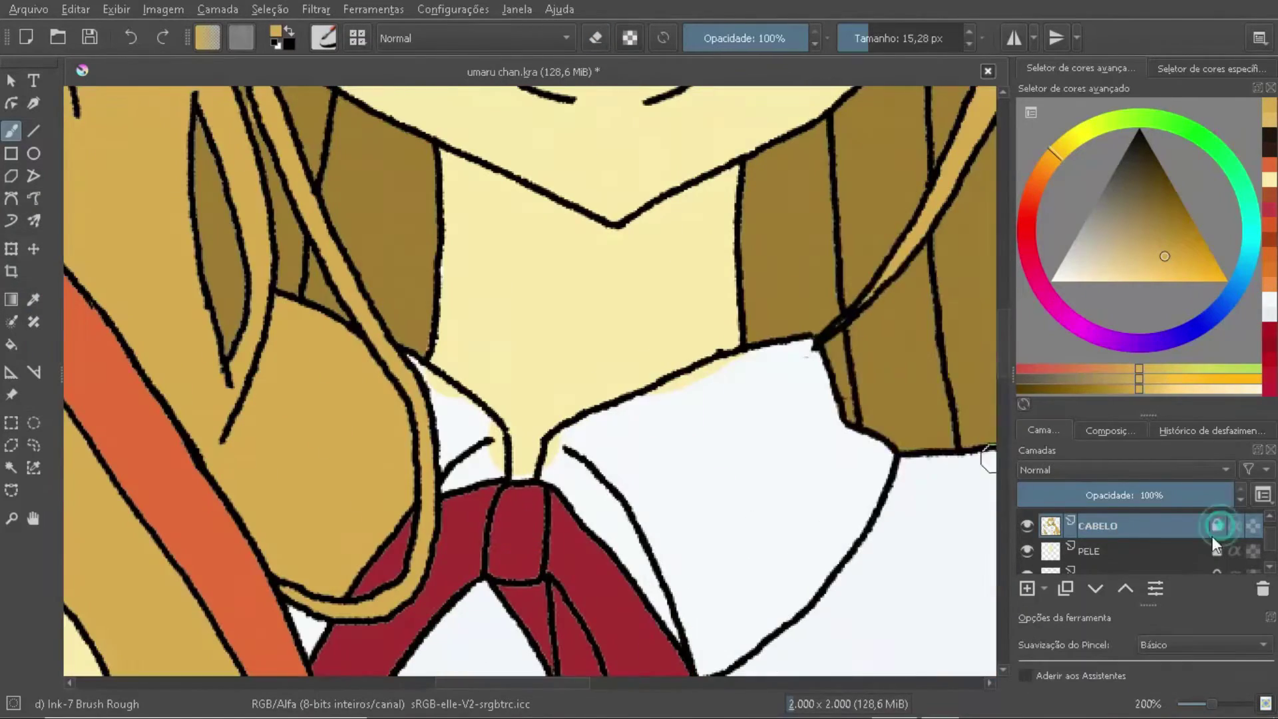
key(e)
scroll(485, 433, down, 1)
scroll(505, 373, down, 2)
scroll(622, 285, up, 3)
scroll(505, 349, down, 1)
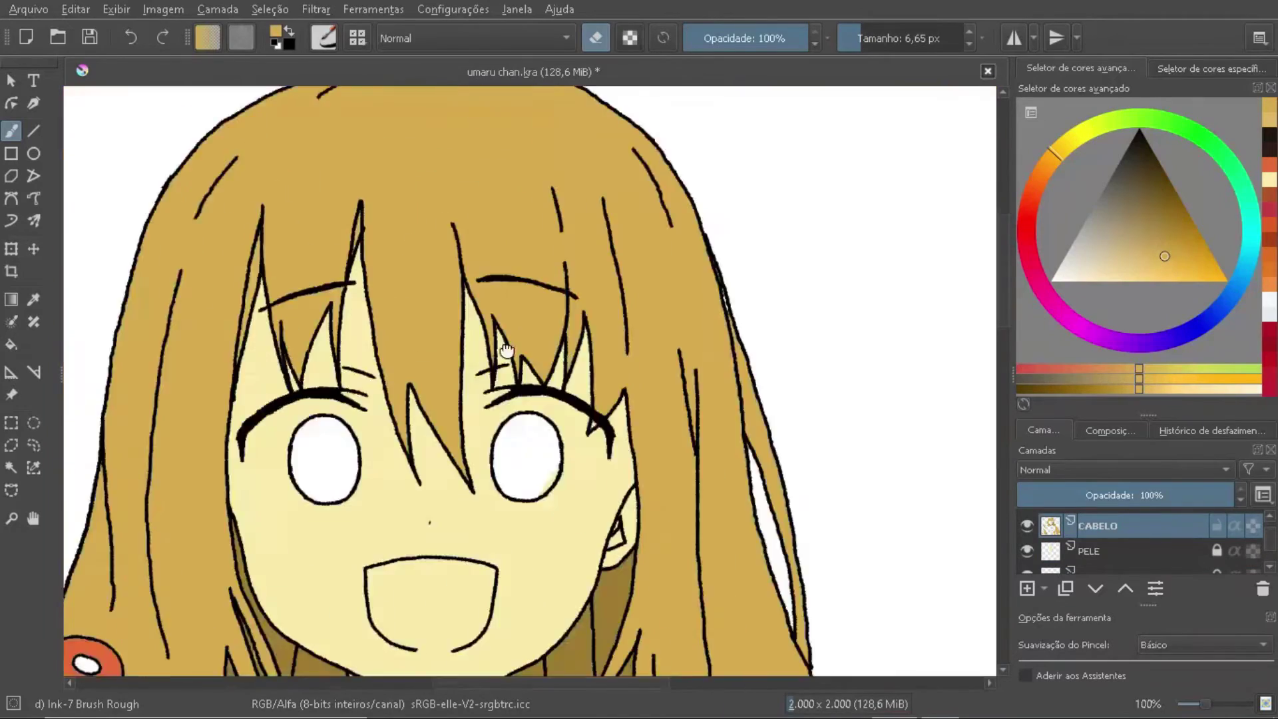
key(e)
scroll(499, 222, down, 2)
scroll(622, 308, up, 2)
Step: Sample the skin yellow on the PELE layer and clean up the fingertips
key(Page_Down)
ctrl+click(574, 287)
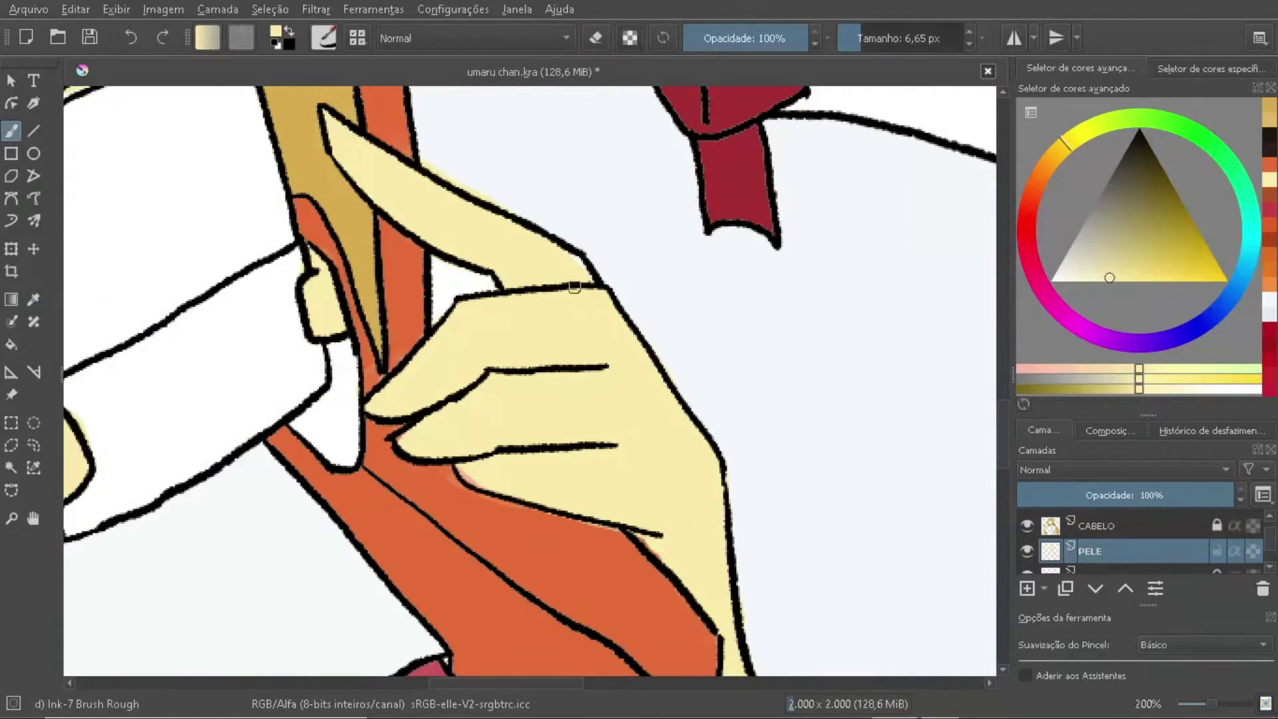
key(e)
scroll(521, 404, up, 2)
key(e)
scroll(513, 209, down, 3)
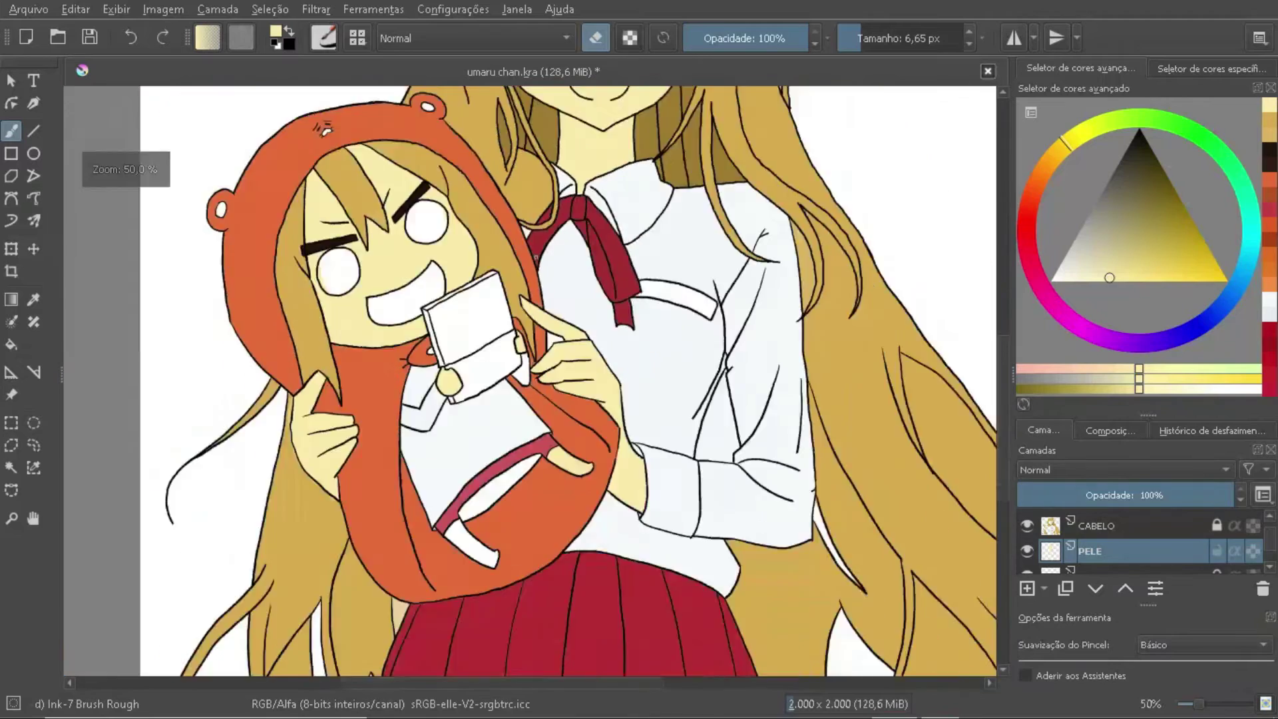
click(1218, 525)
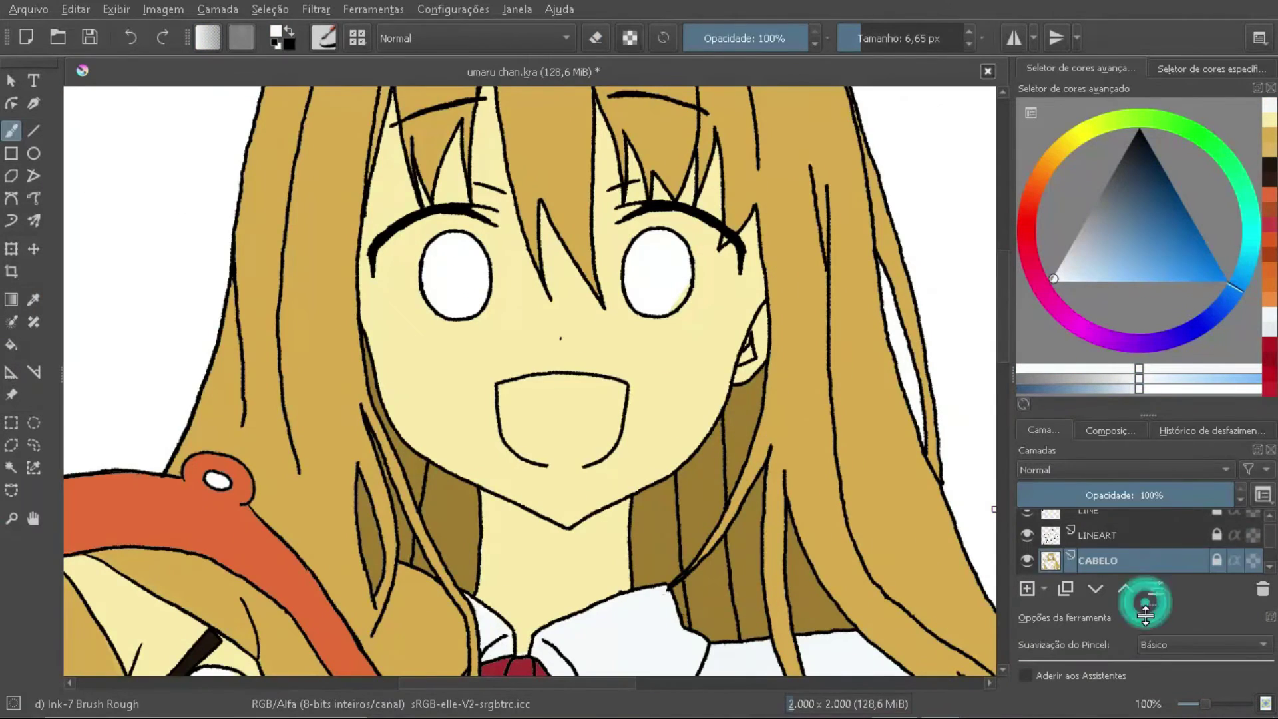
Step: Add an eye layer above the hair and fill the tall girl's eyes gold
click(1027, 588)
key(p)
click(1200, 225)
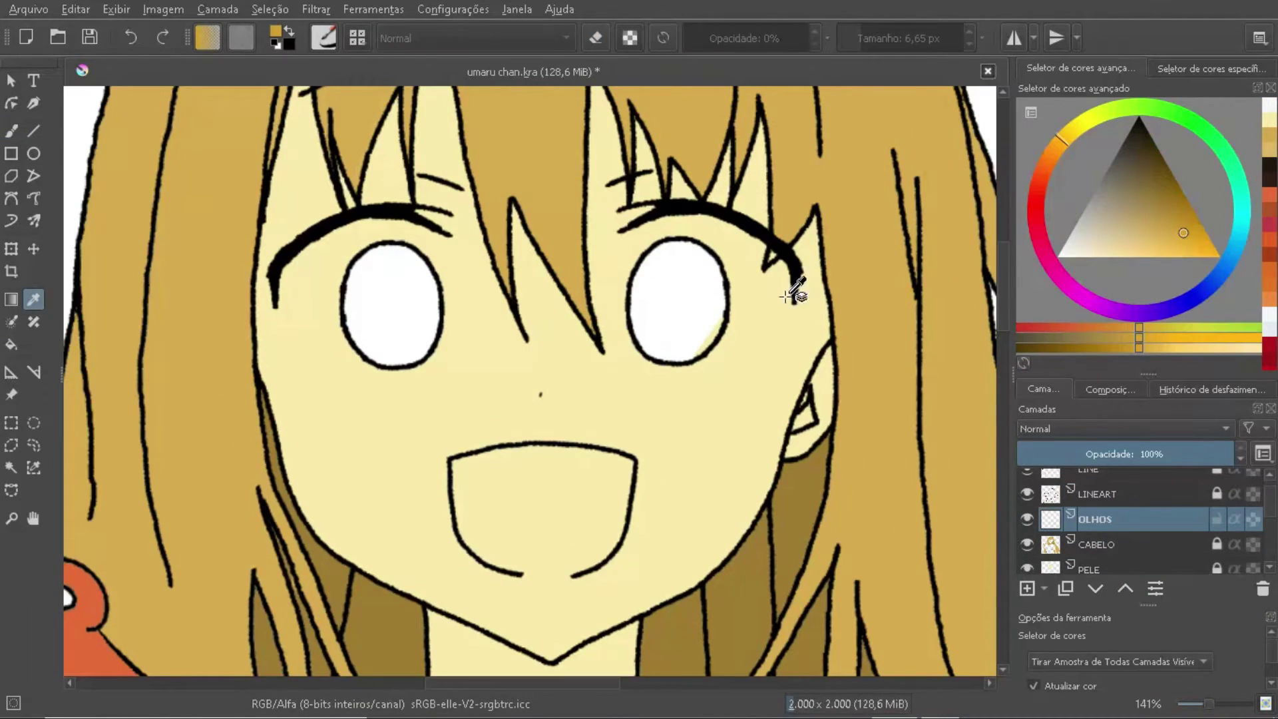
key(f)
click(692, 307)
scroll(695, 340, up, 1)
click(267, 286)
key(b)
scroll(296, 283, down, 5)
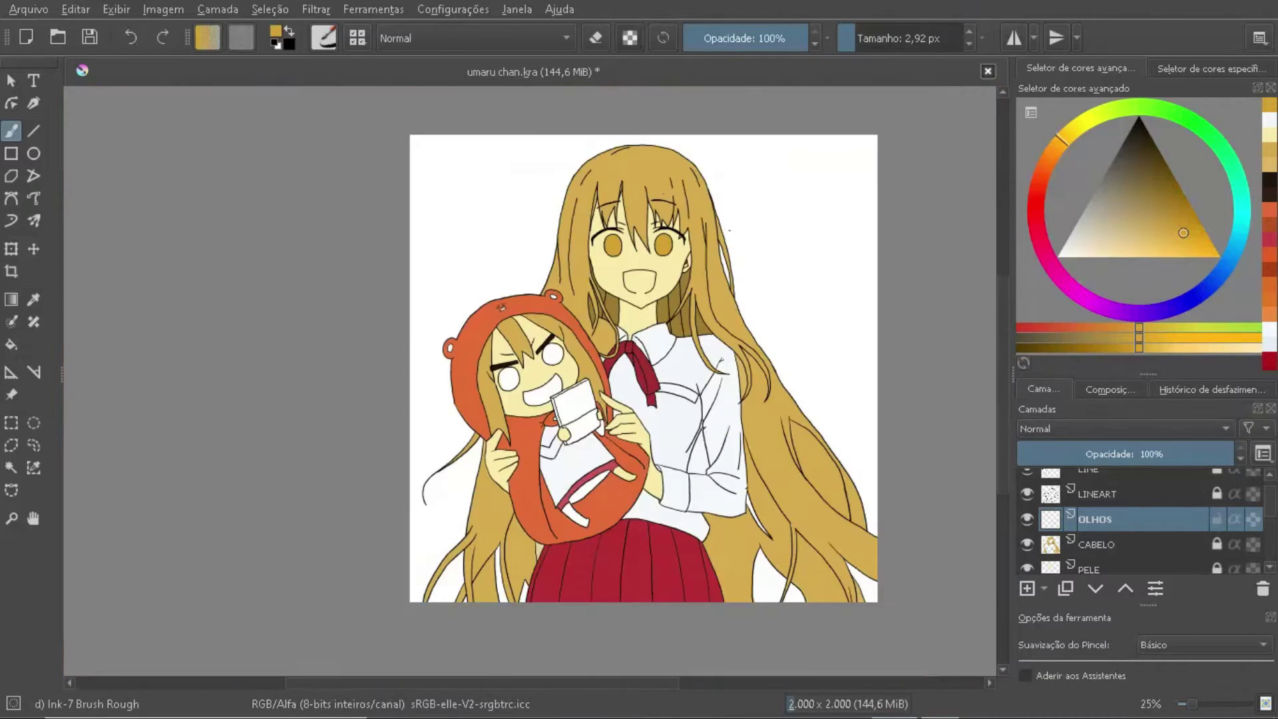
Step: Fill the chibi's eyes brown
key(f)
scroll(575, 527, up, 1)
scroll(576, 528, up, 1)
scroll(576, 528, up, 1)
click(575, 527)
scroll(576, 527, down, 2)
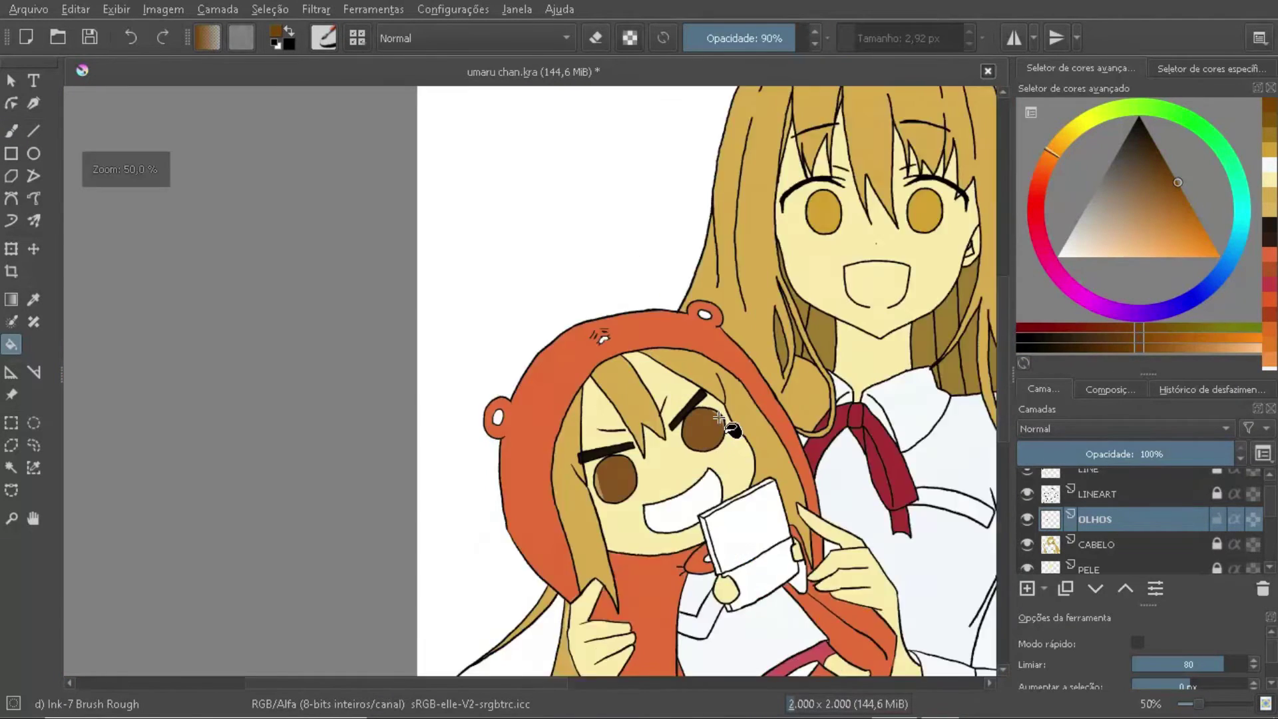
scroll(576, 528, up, 5)
key(b)
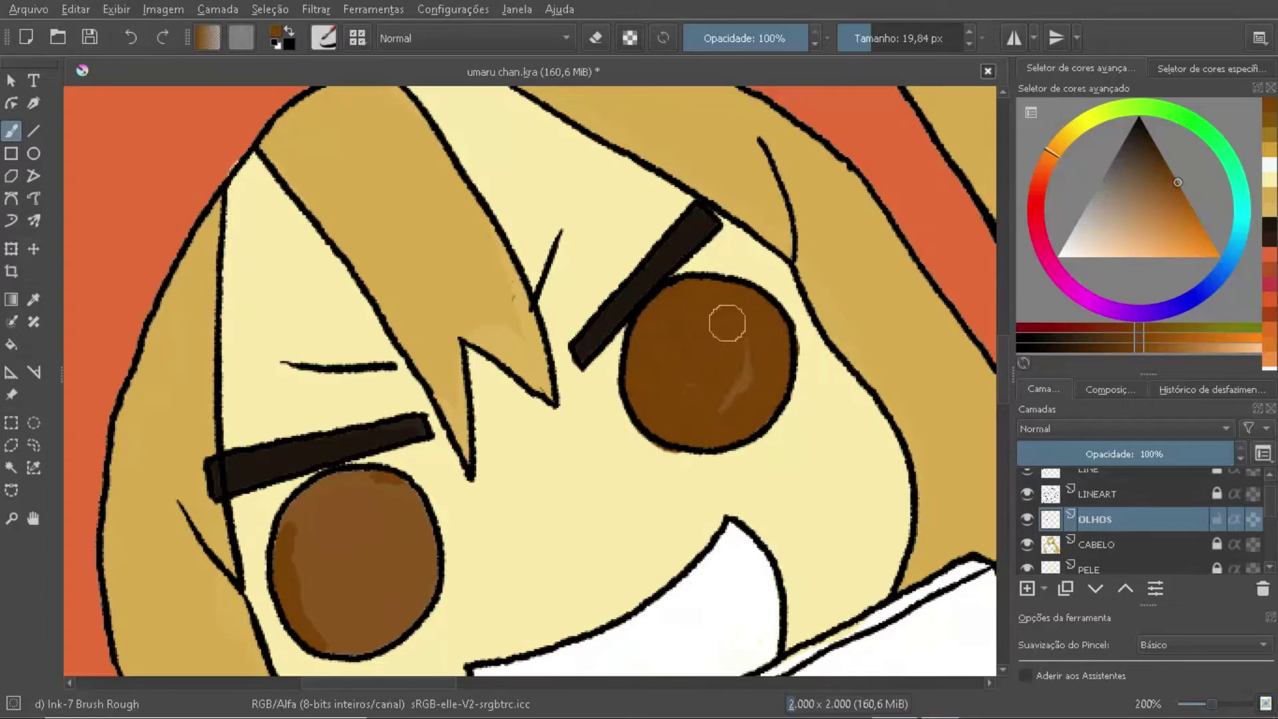
scroll(320, 504, down, 5)
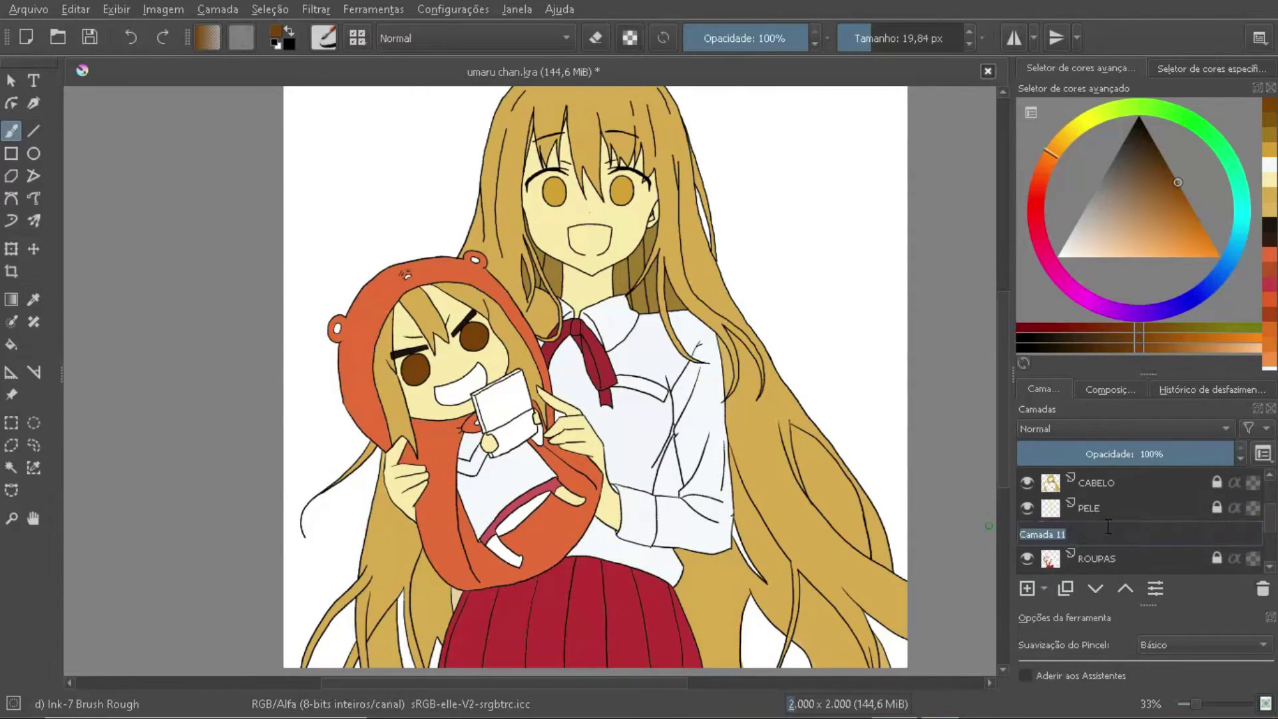
Step: Name a new layer ACESSÓRIO and fill the card's top and lower band pink
text(ACESSÓRIO)
key(Return)
scroll(512, 496, up, 3)
key(f)
drag(1152, 234, 1151, 229)
click(525, 299)
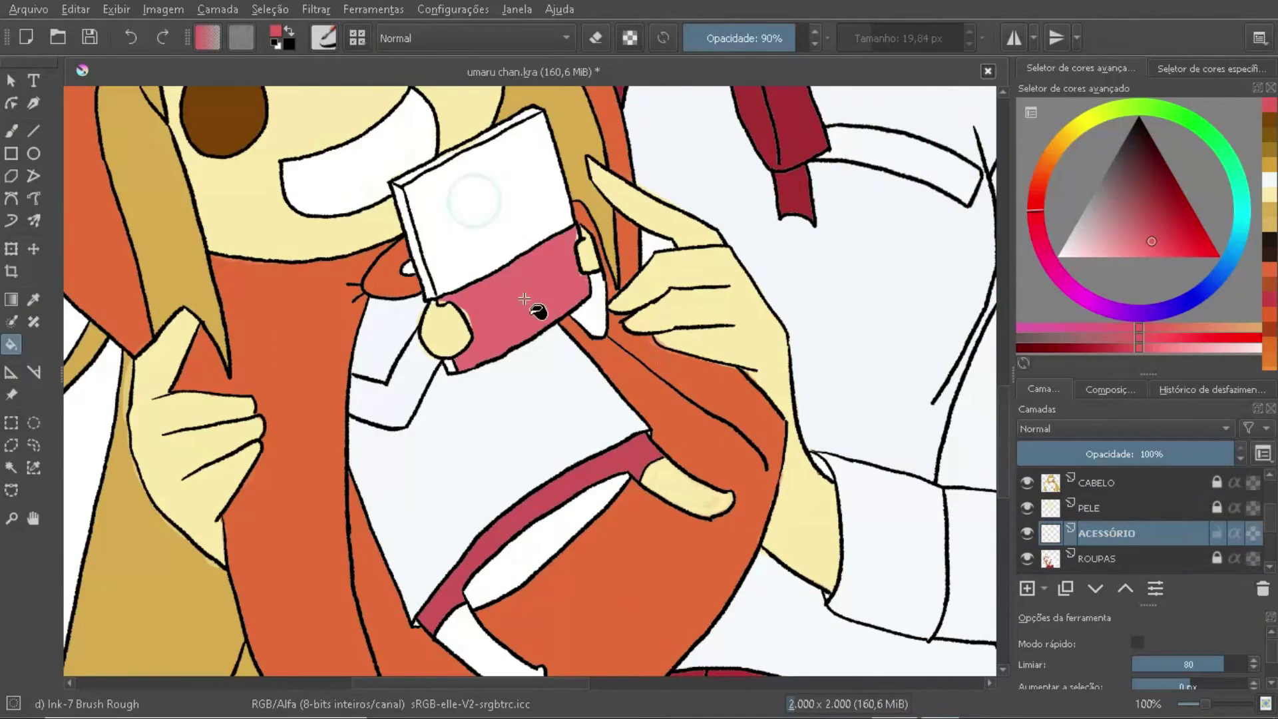
click(479, 213)
scroll(479, 213, down, 3)
scroll(477, 313, up, 5)
key(b)
Step: Move the ACESSÓRIO layer up above the eye layer
drag(1131, 533, 1148, 535)
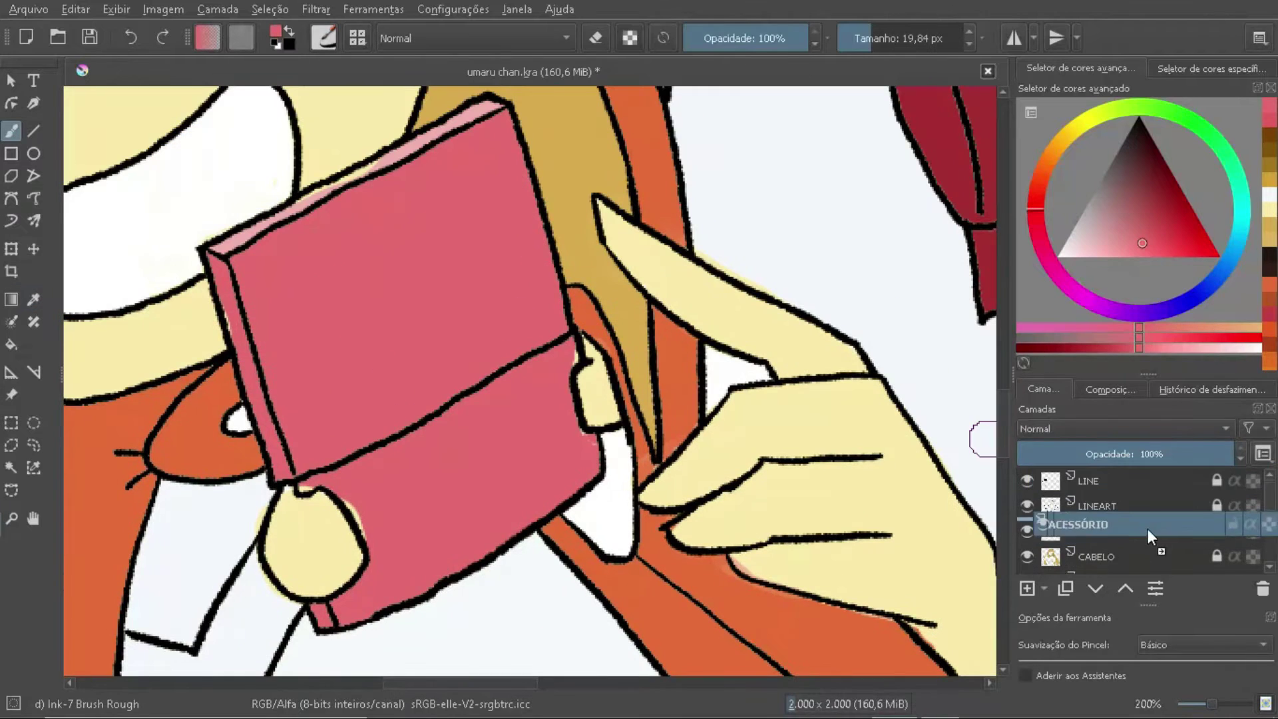
scroll(316, 366, down, 5)
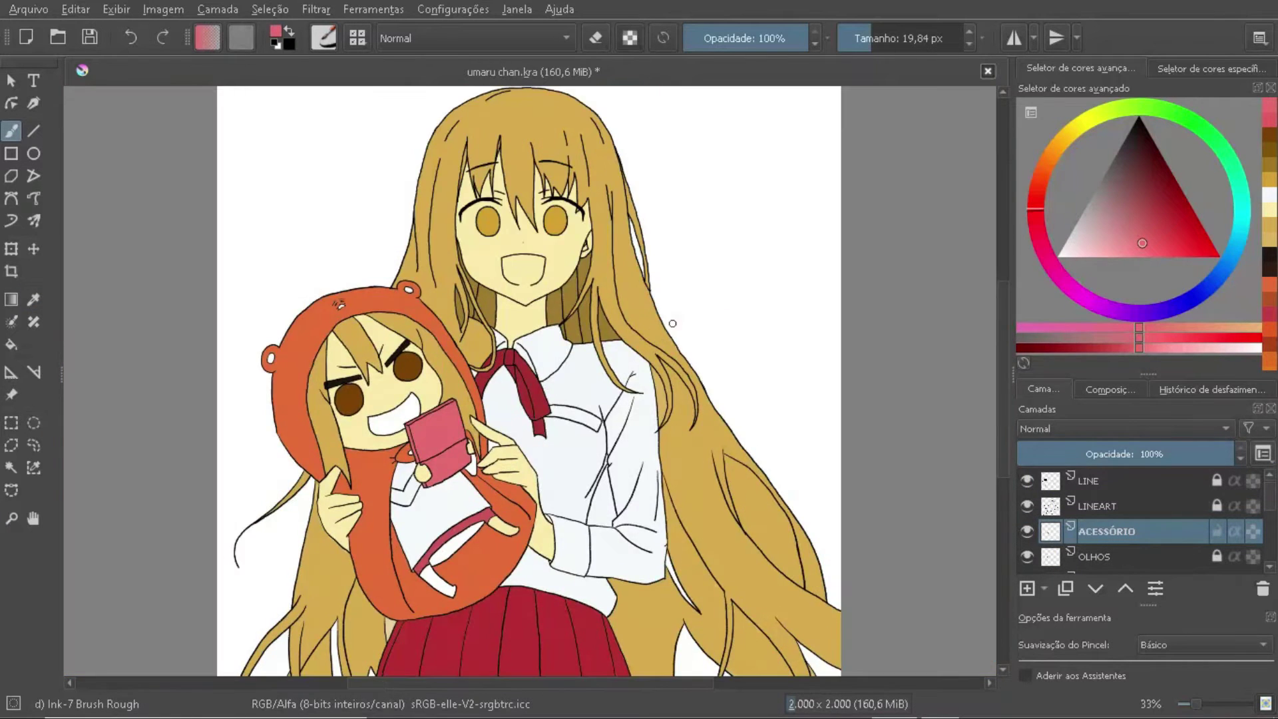
key(Page_Up)
scroll(585, 249, up, 8)
key(slash)
key(e)
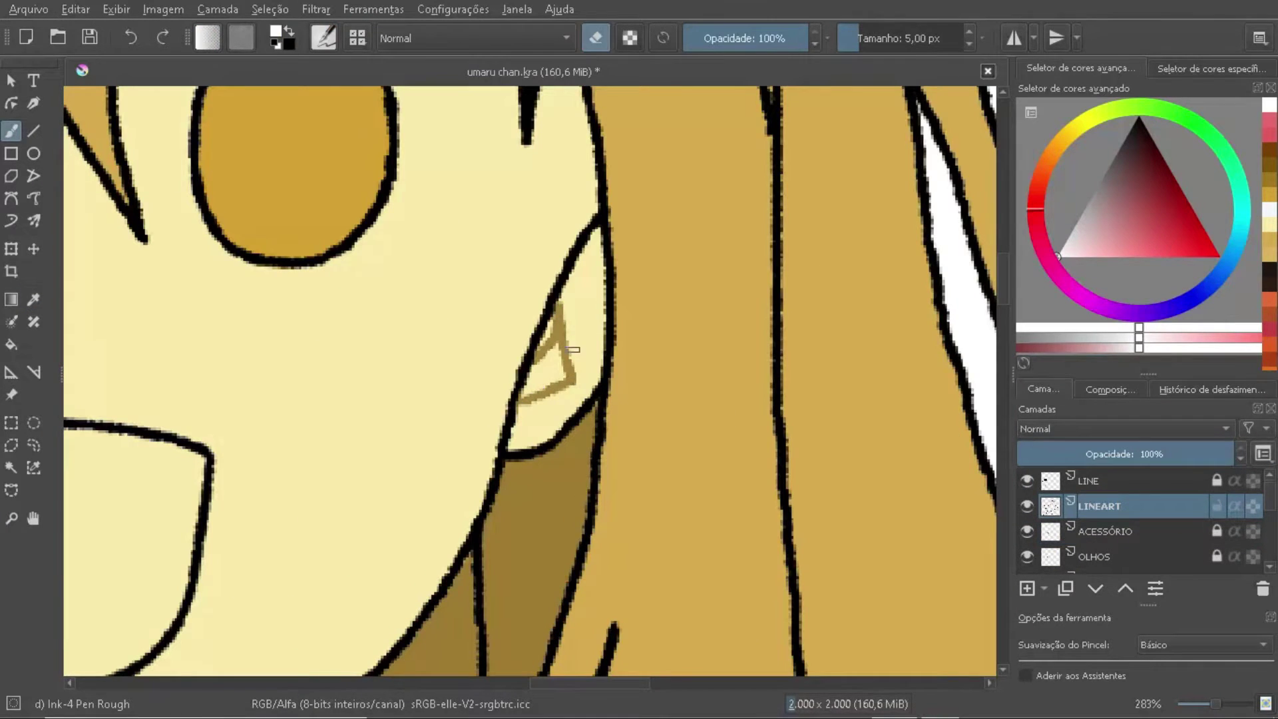
Step: Save the drawing and return to the CABELO hair layer
key(Page_Down)
key(Page_Down)
key(Page_Down)
key(e)
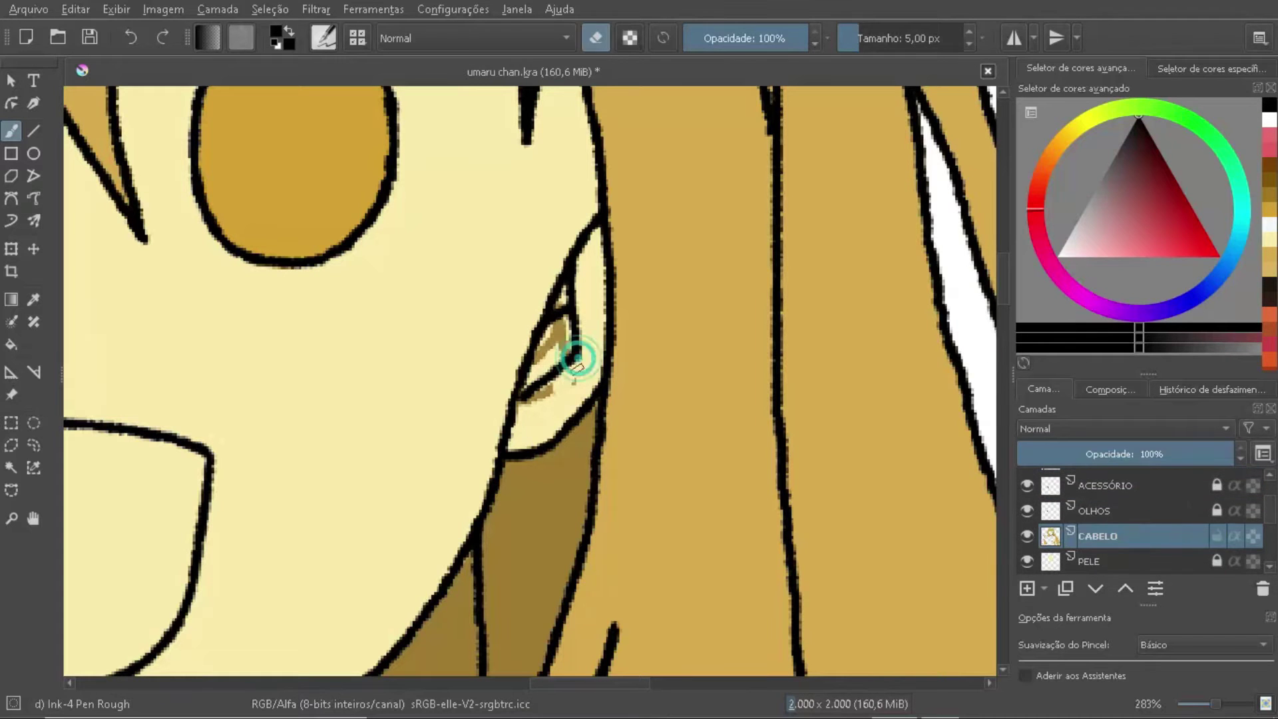
key(Page_Down)
key(e)
scroll(718, 331, down, 8)
key(ctrl+s)
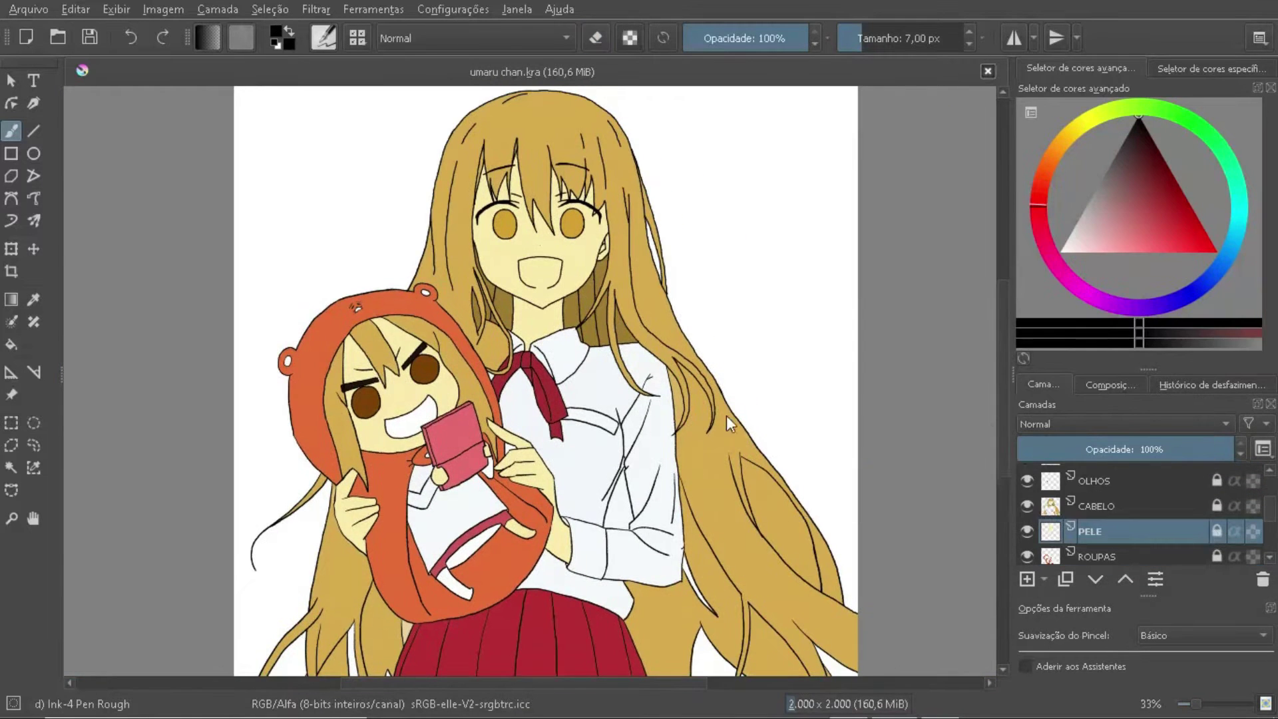
key(Page_Up)
Step: Sample the gold hair colour and paint it into the hair gap by the shirt
ctrl+click(693, 380)
scroll(692, 379, up, 4)
scroll(593, 261, up, 4)
drag(587, 299, 588, 282)
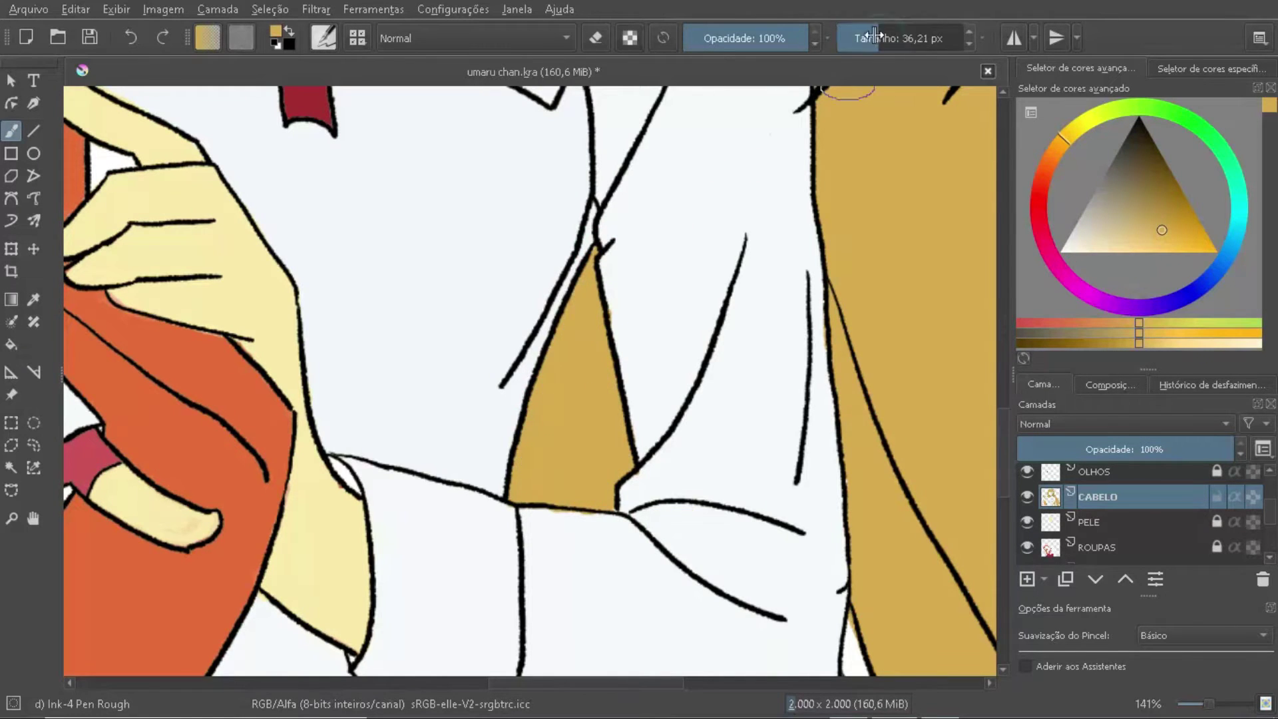
drag(874, 36, 843, 37)
scroll(599, 399, down, 6)
scroll(598, 432, up, 1)
Step: Fill two hair strands with darker gold
key(f)
scroll(599, 452, up, 2)
scroll(599, 467, up, 2)
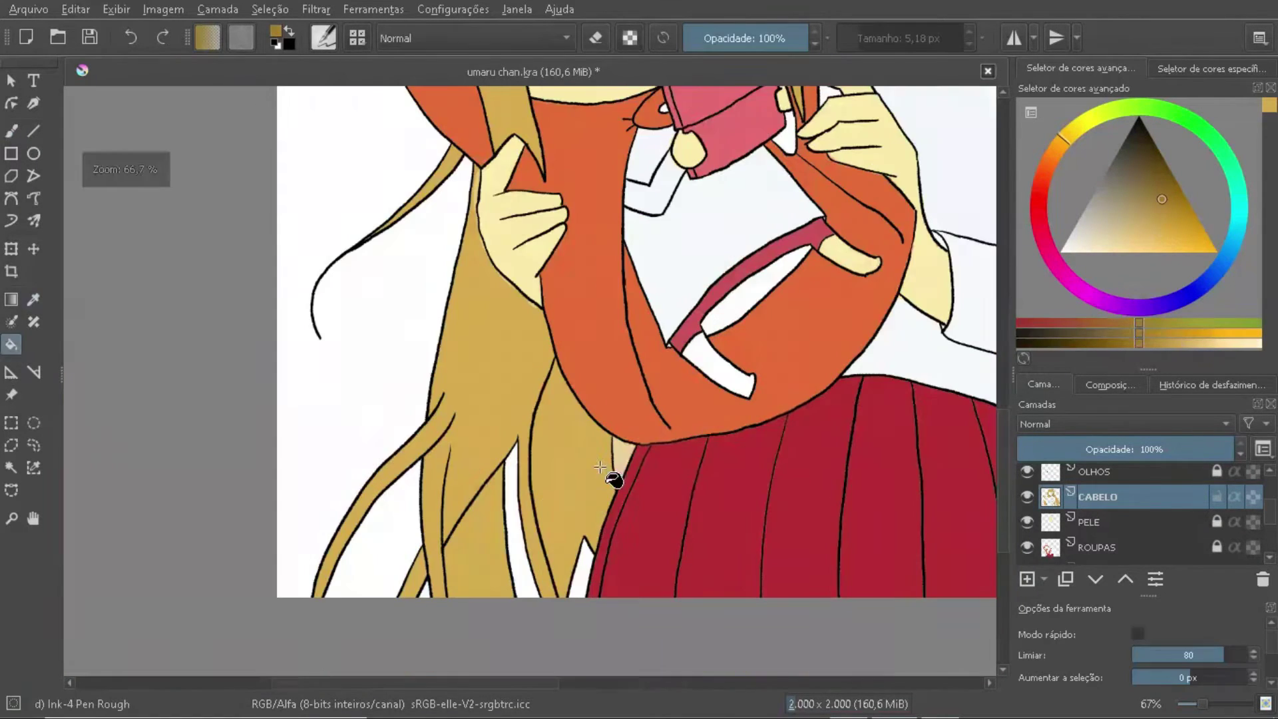
click(600, 467)
scroll(599, 468, up, 2)
click(509, 506)
key(b)
key(e)
scroll(651, 483, up, 2)
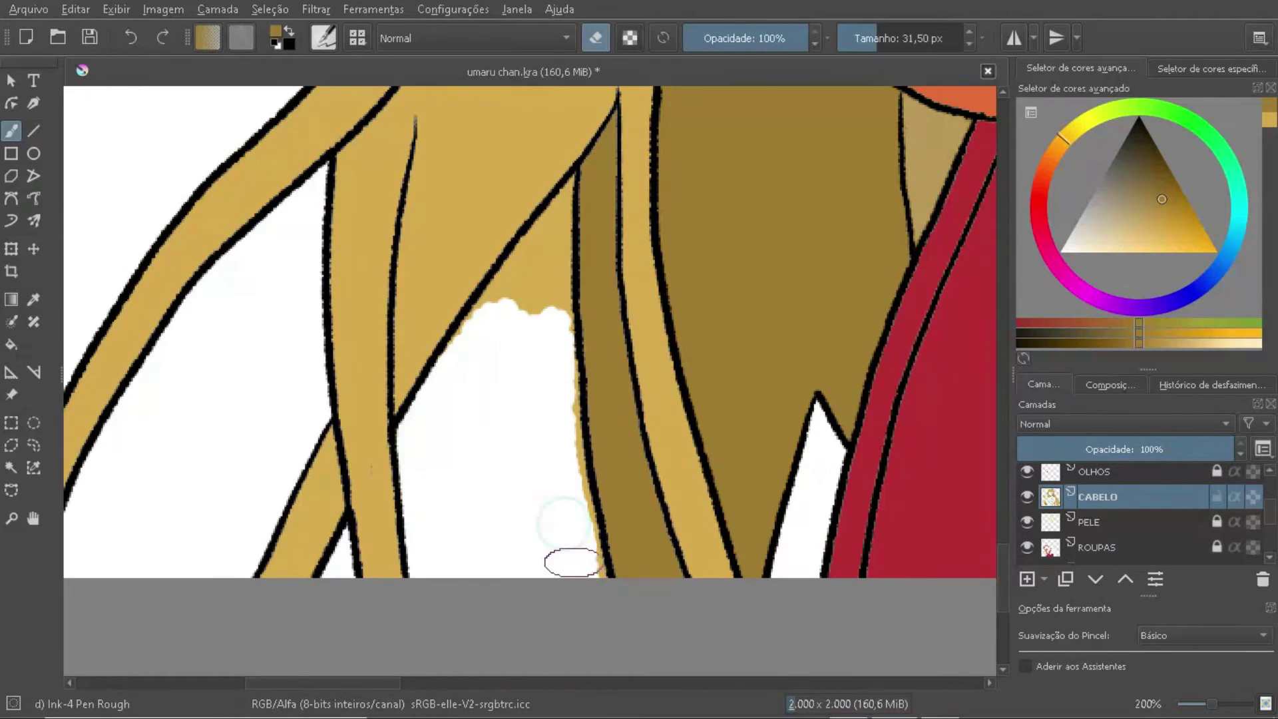
key(e)
scroll(571, 191, down, 4)
Step: Fill the triangle between the shirt lines with gold
key(f)
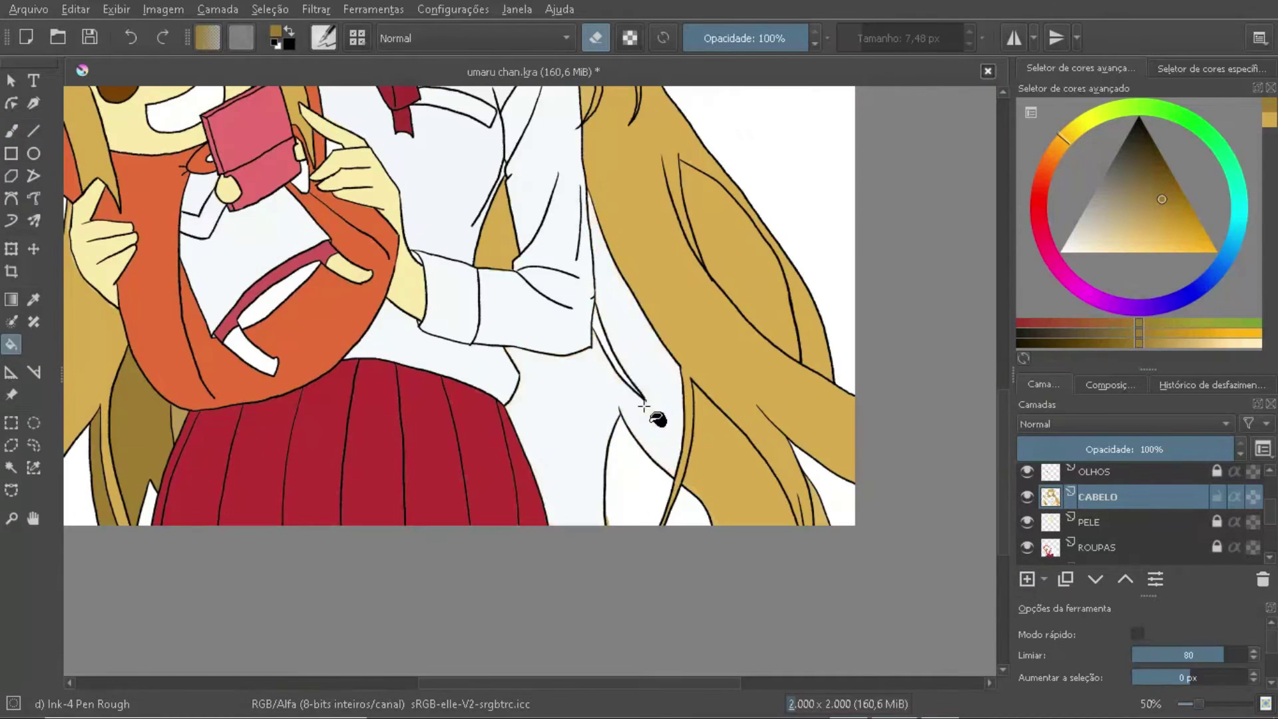
click(556, 385)
key(b)
scroll(582, 281, up, 2)
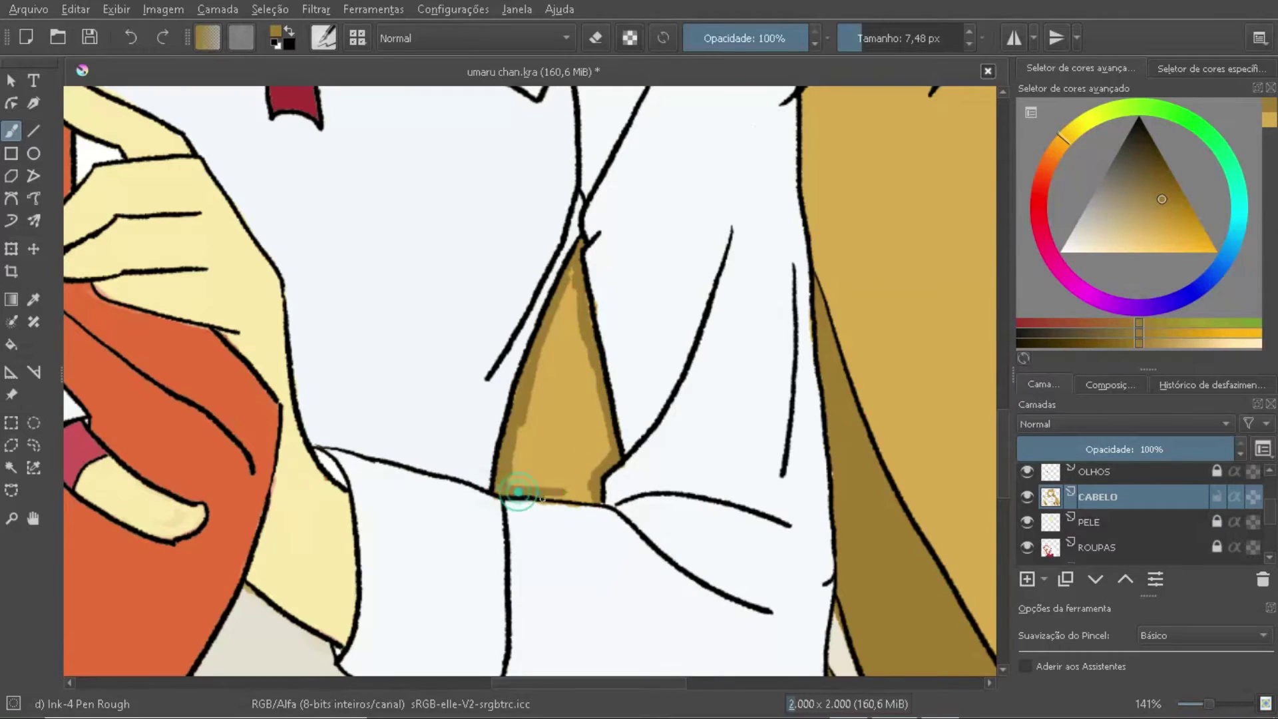
scroll(511, 483, down, 5)
scroll(511, 484, up, 2)
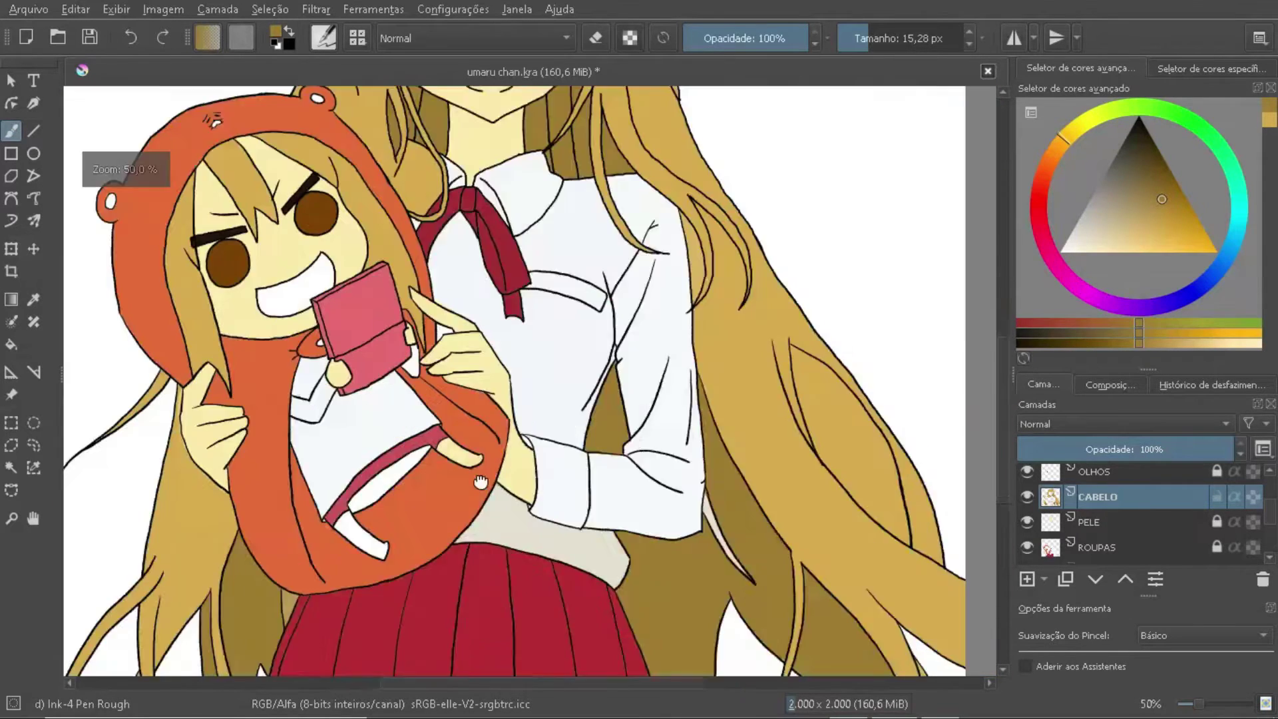
Step: Pick and adjust a lavender shadow colour
click(1163, 305)
drag(1092, 225, 1102, 248)
scroll(499, 421, up, 2)
Step: With the Ink-7 Brush Rough preset, paint lavender shadows on the shirt and the chibi's white sleeve
click(323, 38)
click(399, 120)
drag(772, 206, 552, 409)
key(ctrl+z)
scroll(740, 187, down, 3)
click(1098, 547)
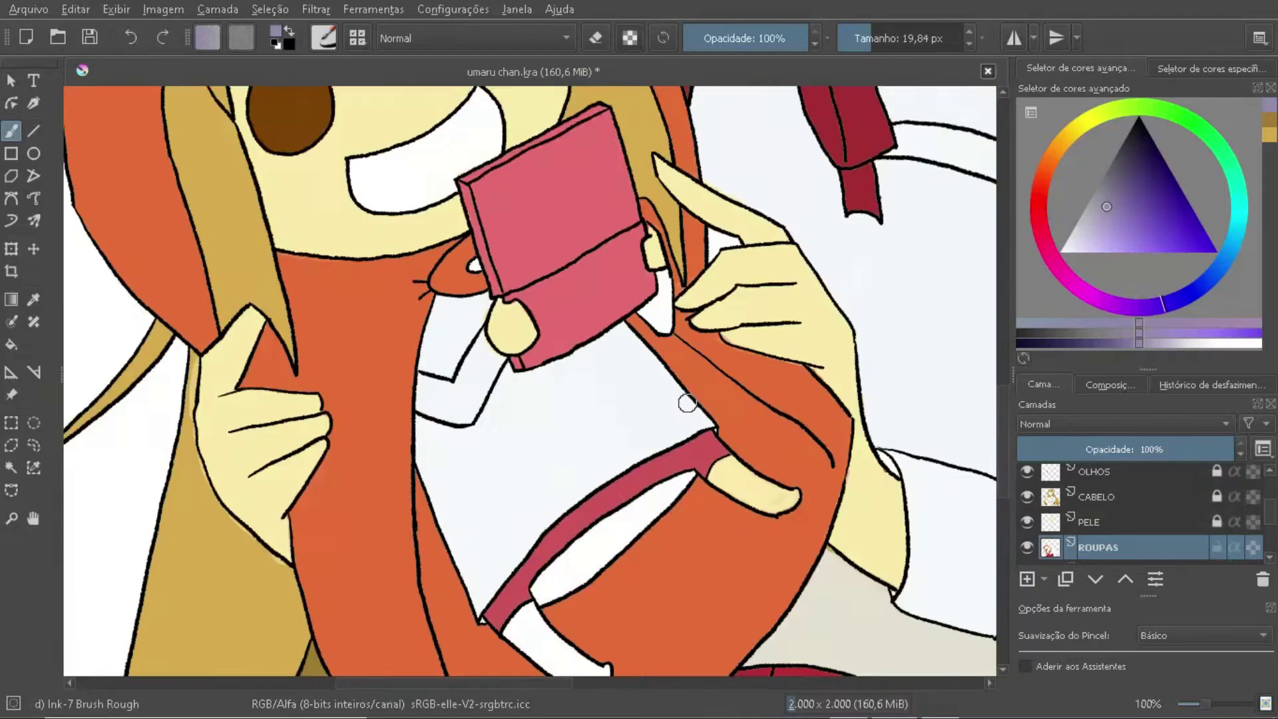
scroll(599, 319, up, 3)
drag(715, 229, 552, 379)
scroll(496, 366, up, 2)
drag(471, 385, 357, 319)
key(ctrl+z)
scroll(441, 394, down, 2)
drag(394, 407, 410, 508)
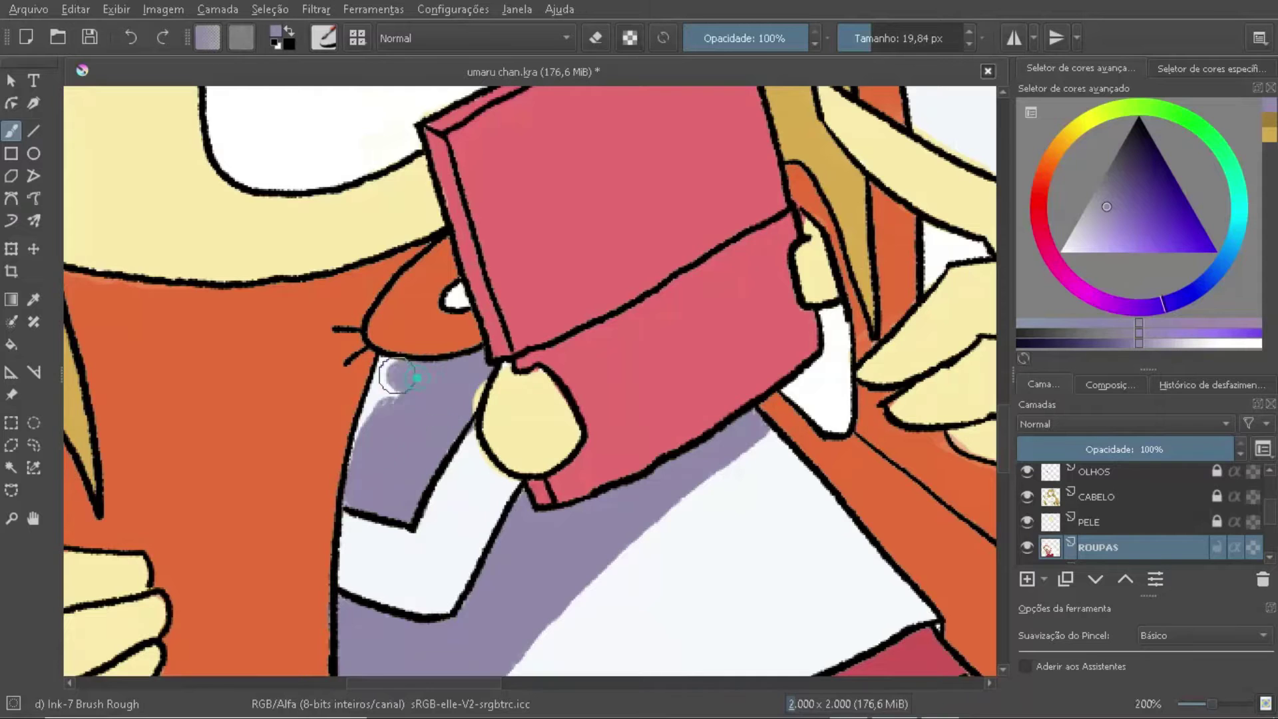
scroll(421, 399, up, 2)
Step: With a smaller brush, add lavender shading along the collar, shirt folds and beside the hair
key(e)
double_click(1093, 553)
text(E)
key(Escape)
scroll(950, 470, down, 1)
scroll(431, 440, down, 6)
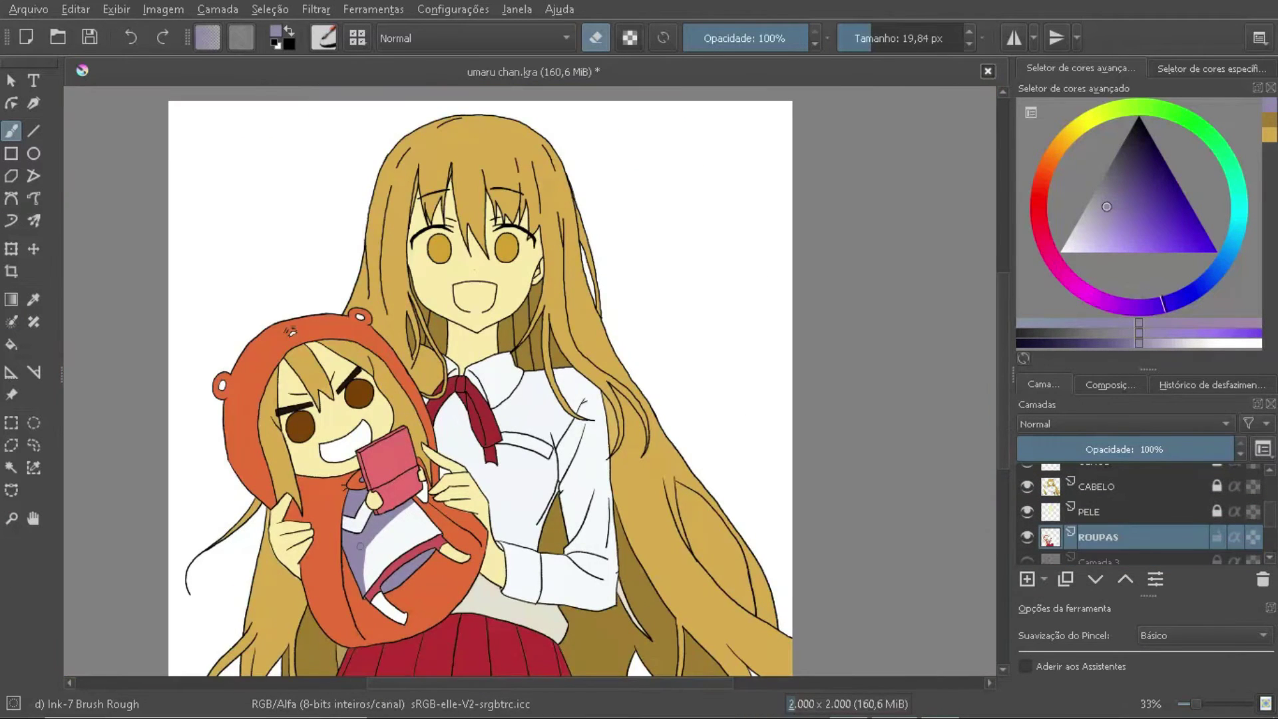
scroll(570, 551, up, 5)
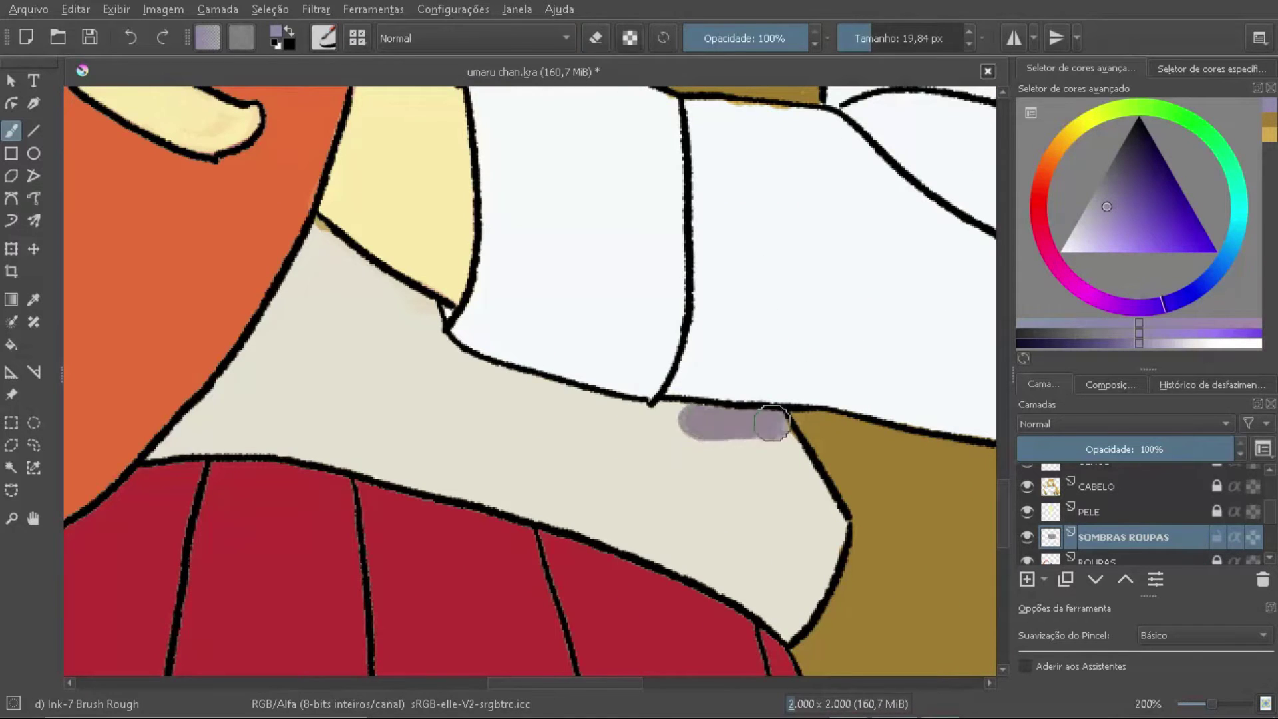
drag(771, 422, 276, 441)
key(ctrl+z)
key([)
key([)
key([)
mouse_move(597, 406)
mouse_down()
mouse_move(441, 421)
mouse_move(322, 247)
mouse_move(542, 405)
mouse_move(371, 319)
mouse_move(465, 399)
mouse_up()
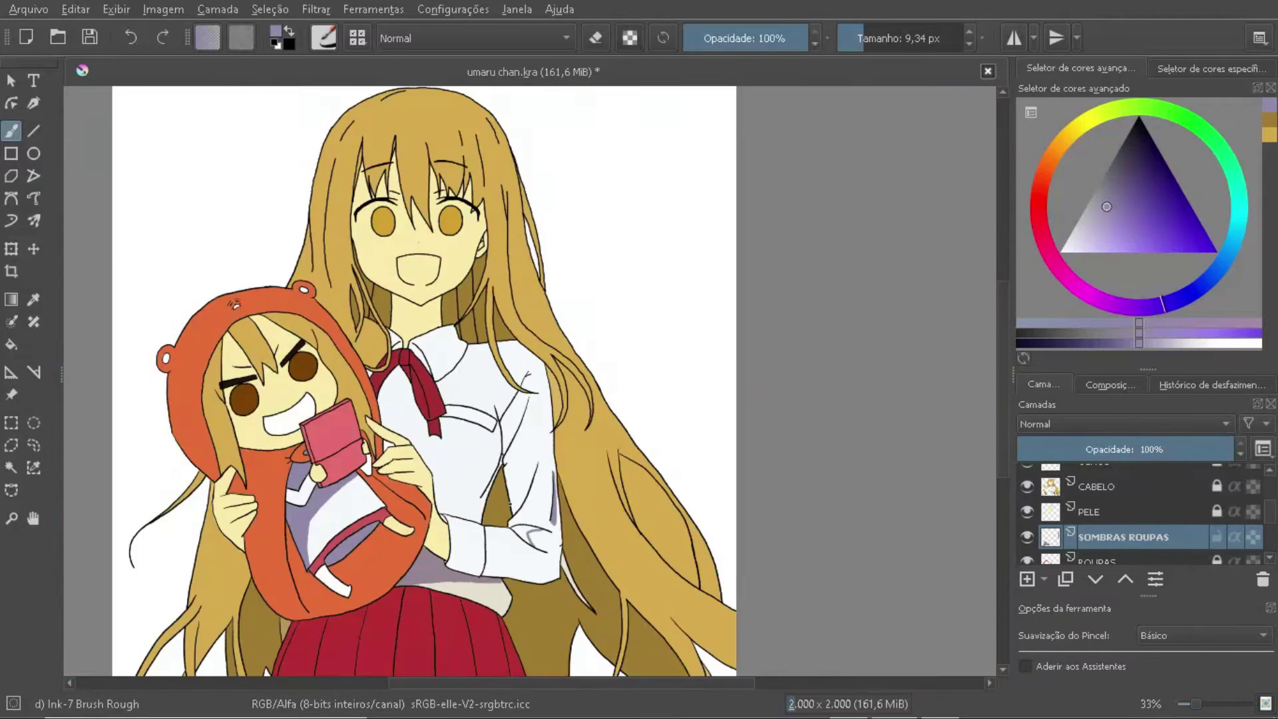
drag(715, 459, 476, 446)
drag(358, 329, 365, 423)
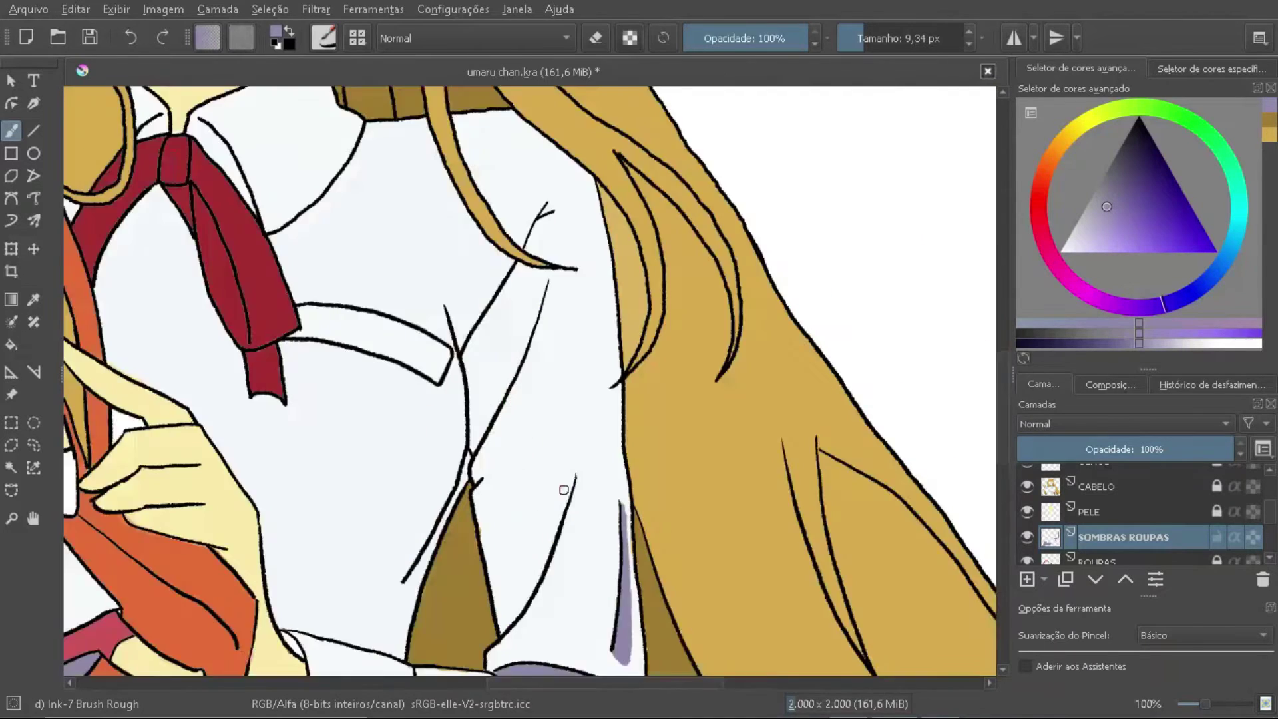
drag(512, 103, 419, 324)
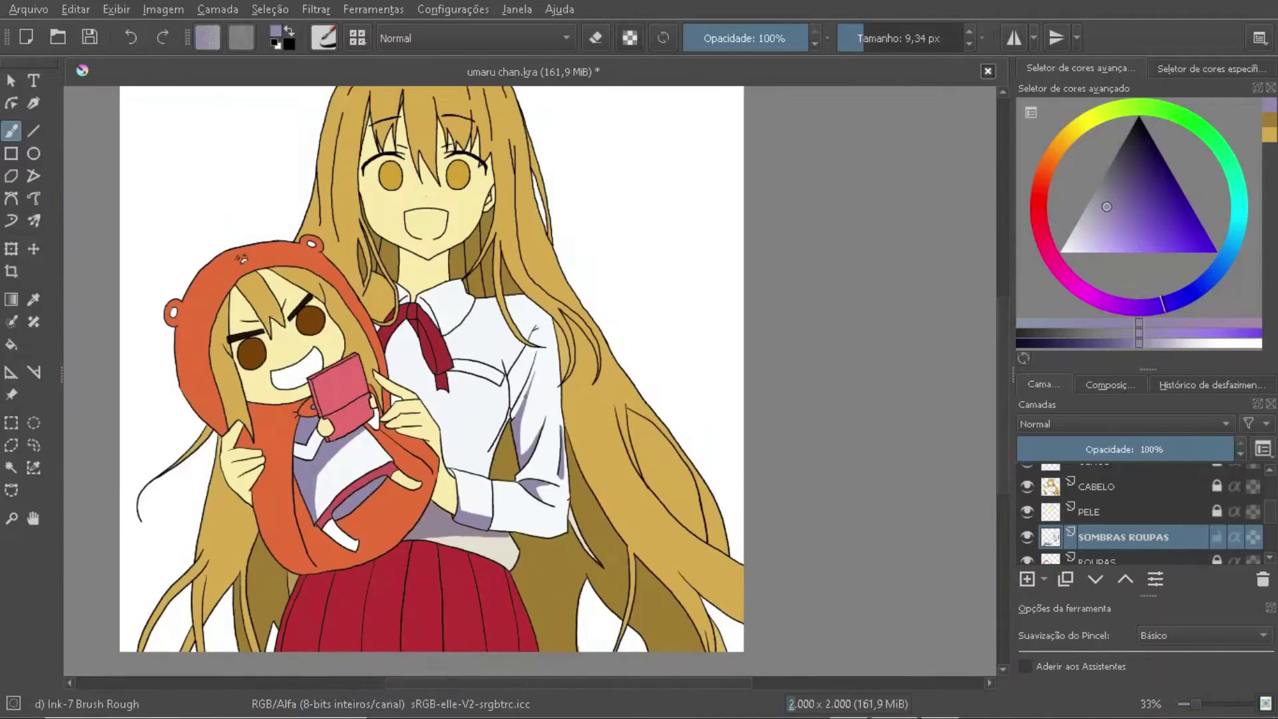
drag(626, 342, 561, 413)
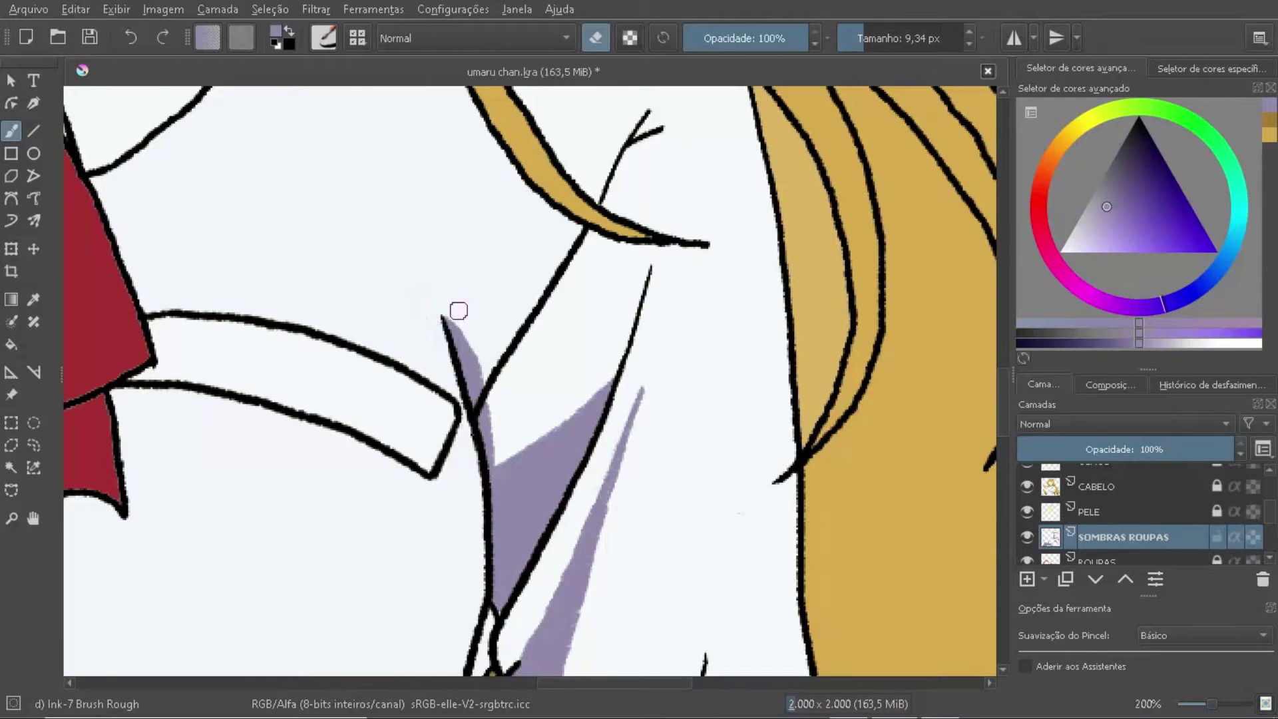
Step: Set up the fine black ink pen on the LINEART layer and fit the image in view
key(e)
key(minus)
click(1118, 501)
click(323, 38)
click(372, 286)
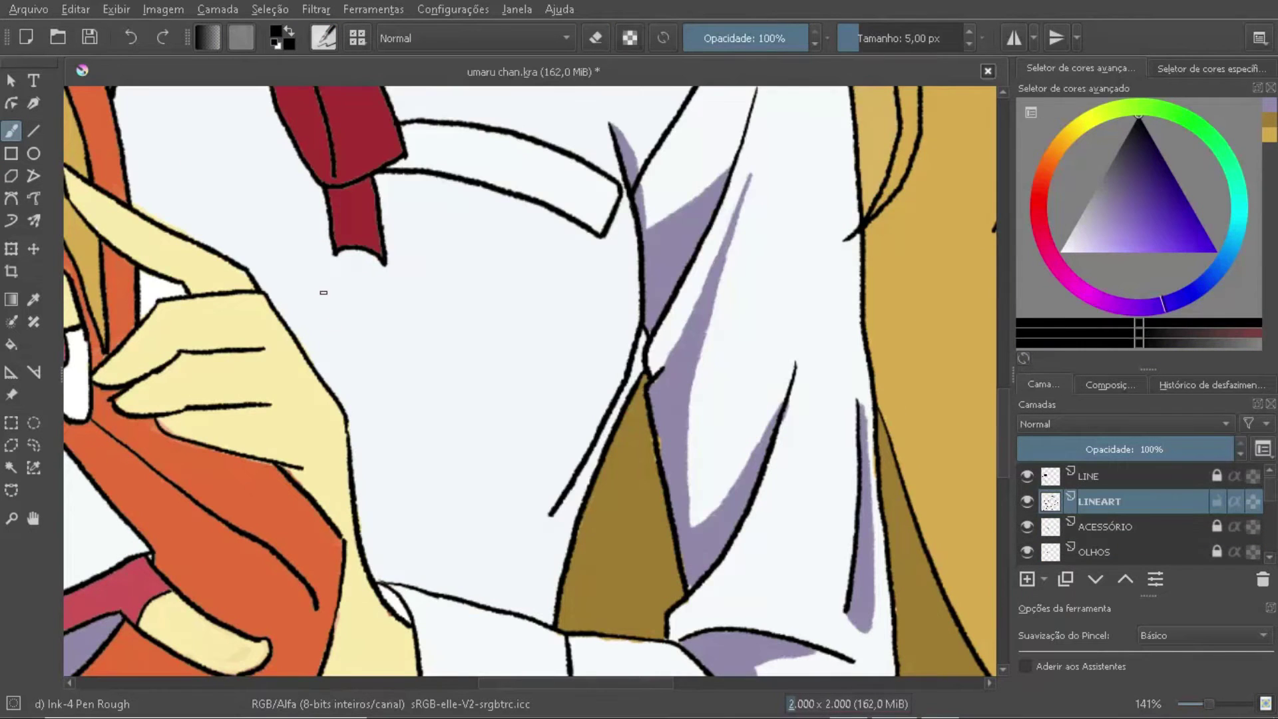
key(2)
scroll(666, 329, up, 3)
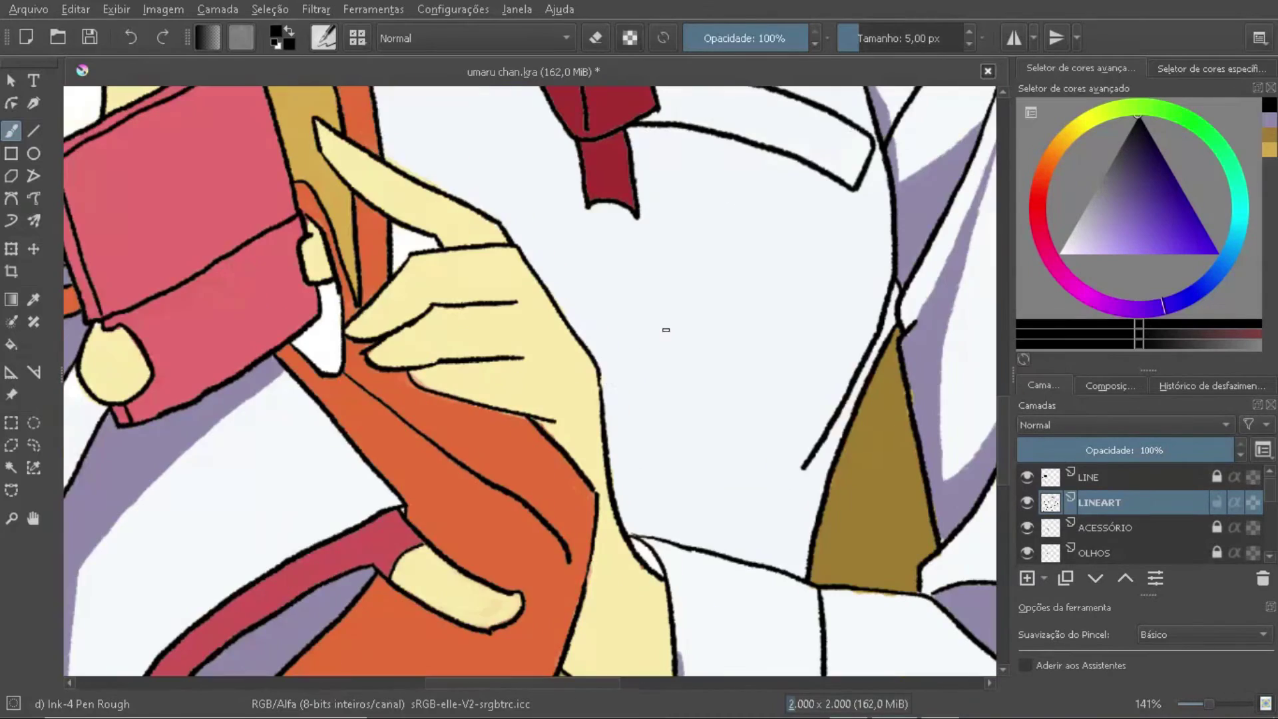
key(2)
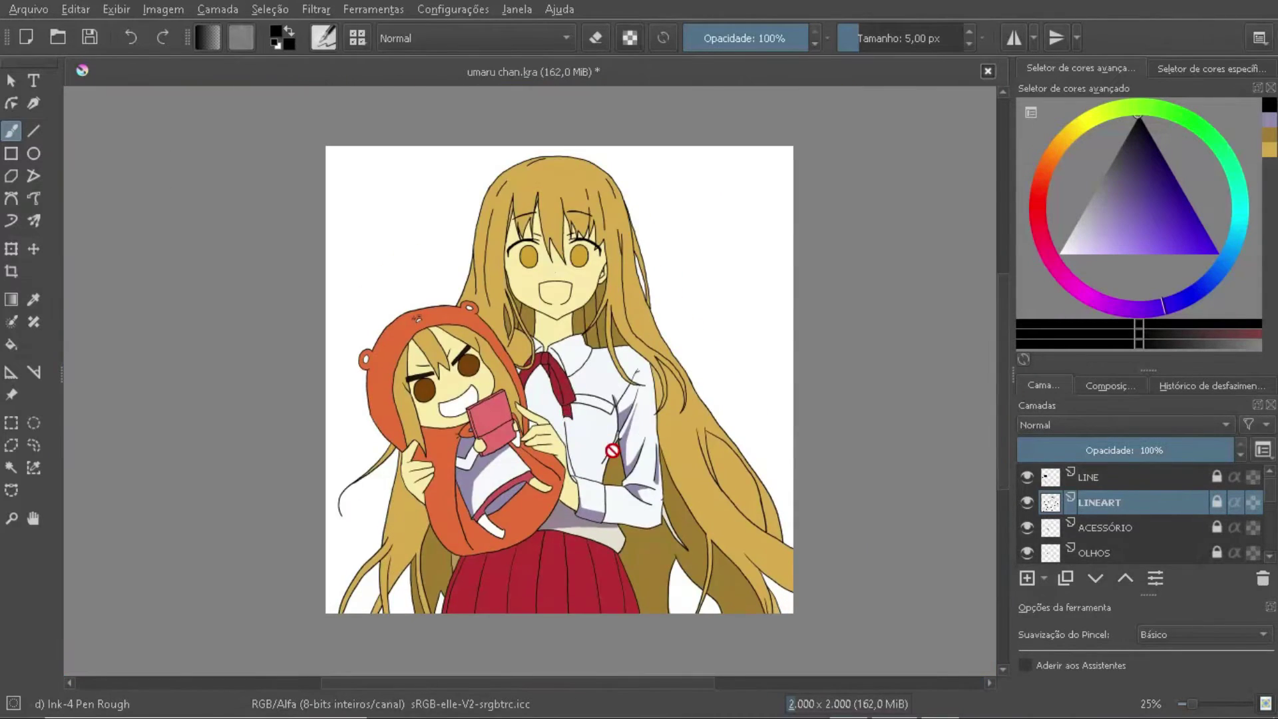
scroll(611, 451, up, 5)
Step: Draw a black line on the LINEART layer to the left of the ribbon
key(e)
key(e)
scroll(585, 300, down, 1)
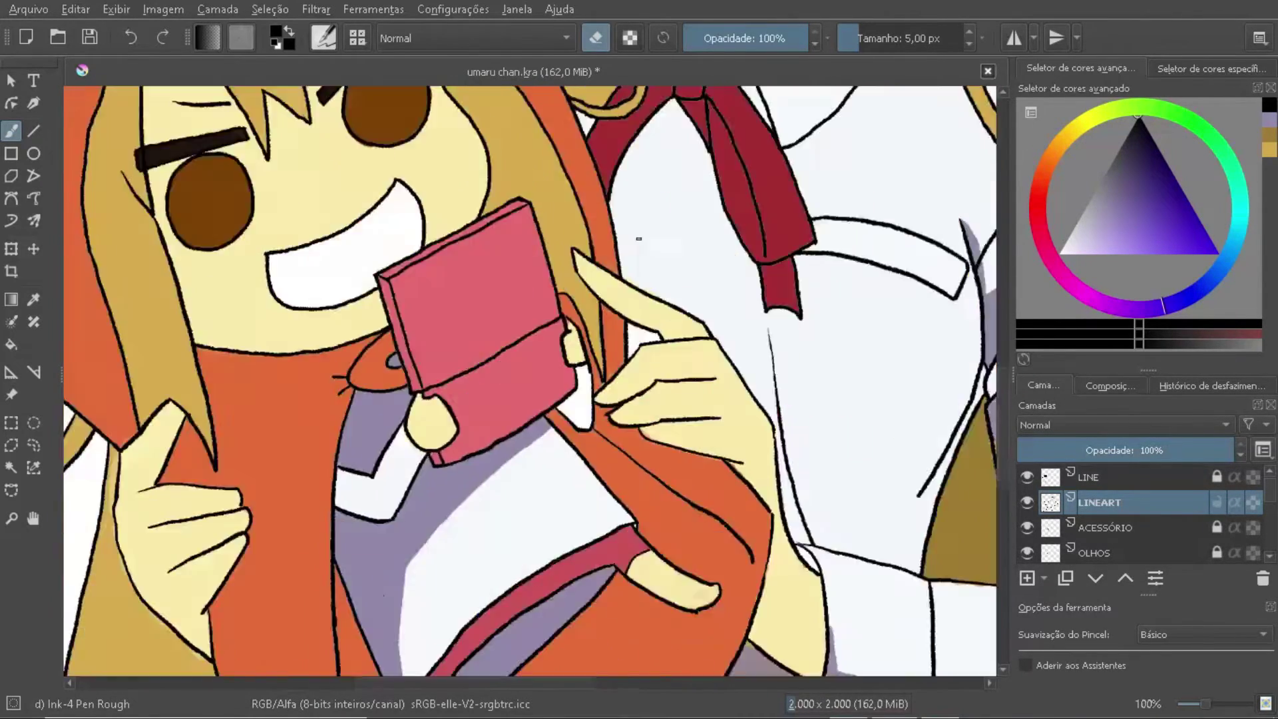
scroll(602, 345, up, 1)
scroll(602, 344, up, 1)
scroll(543, 556, down, 3)
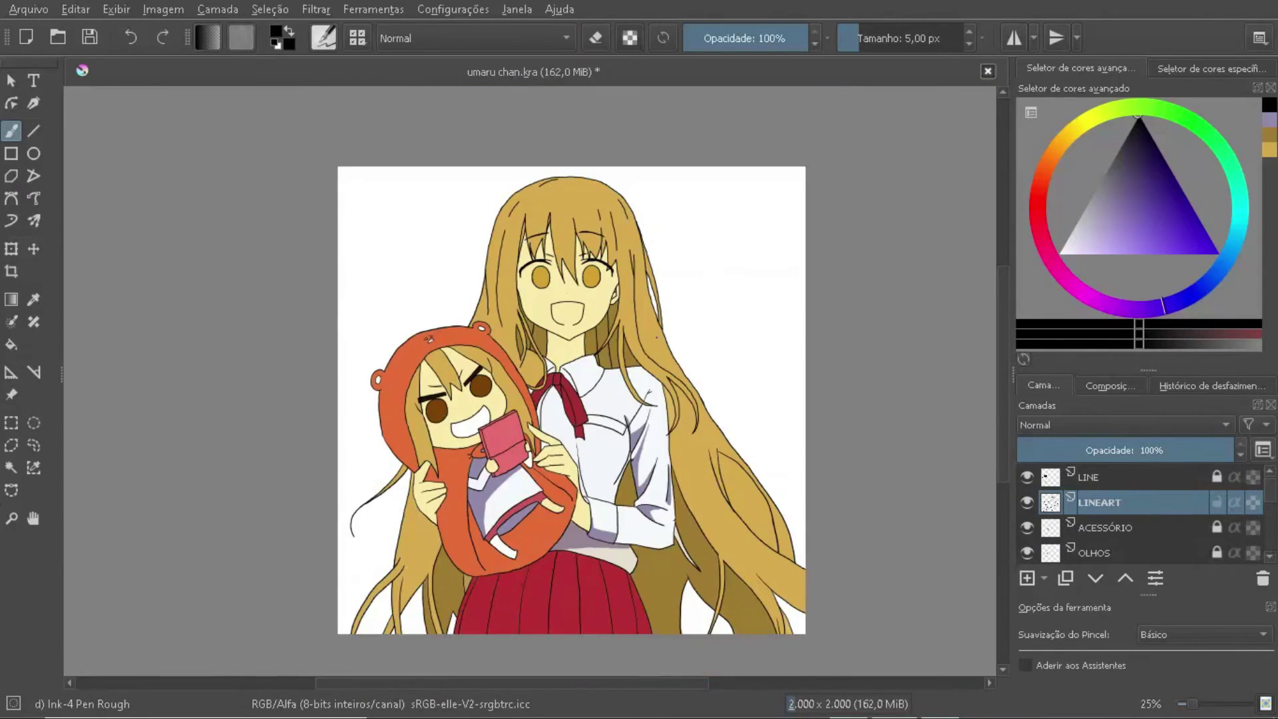
scroll(662, 457, up, 2)
key(Page_Up)
key(Page_Up)
key(Page_Up)
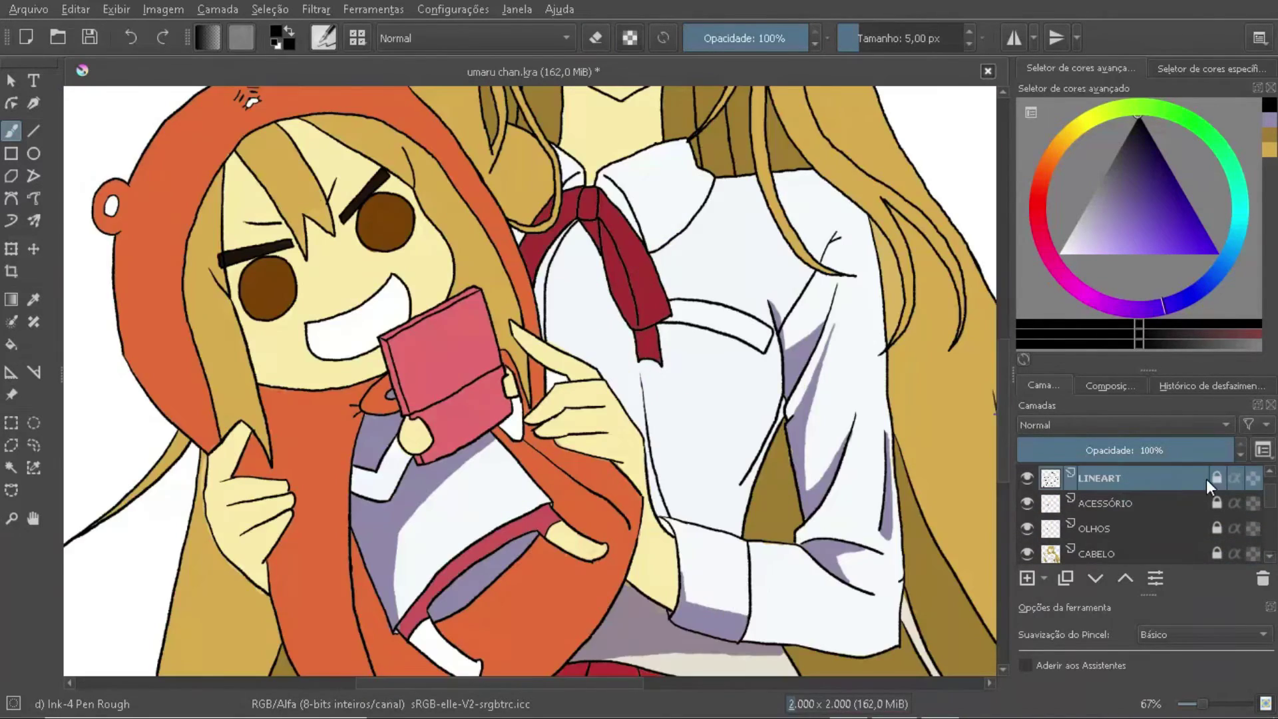
scroll(596, 332, up, 3)
drag(635, 229, 718, 461)
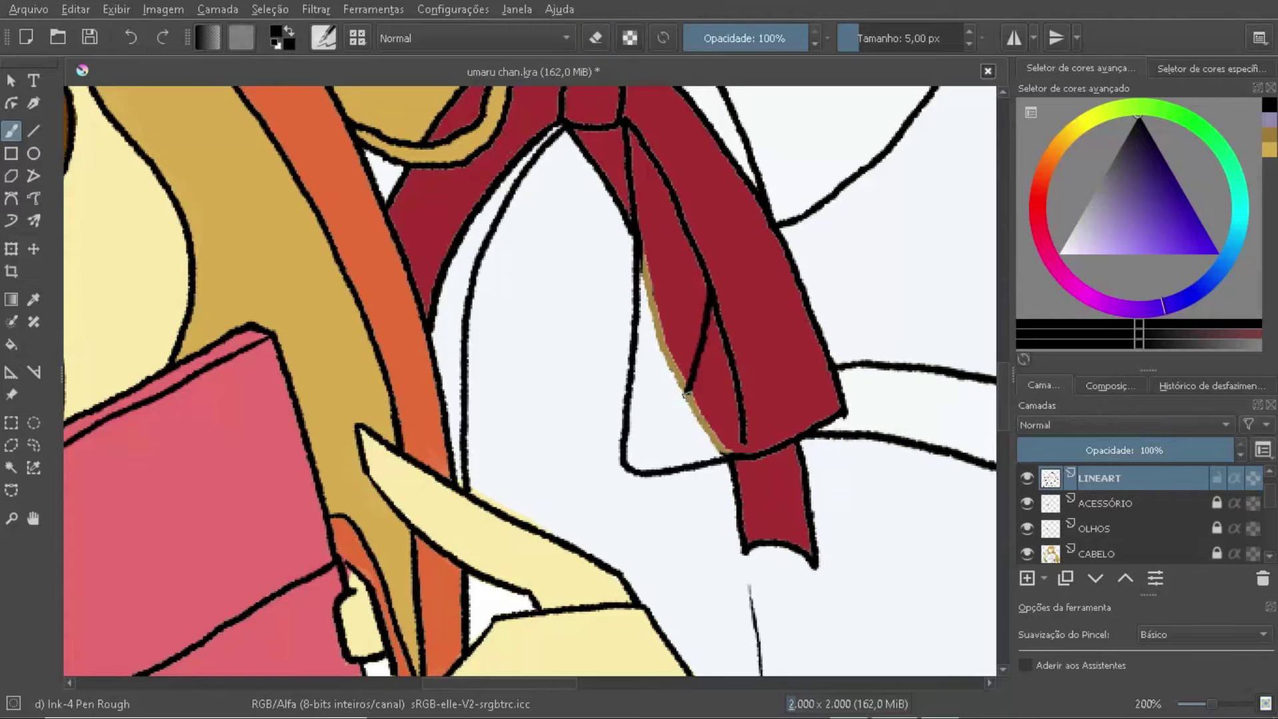
scroll(685, 394, down, 5)
scroll(685, 393, up, 5)
Step: Paint red along the ribbon's lower-left edge on ROUPAS and erase the stray gold line on LINEART
key(Page_Down)
key(Page_Down)
key(Page_Down)
key(p)
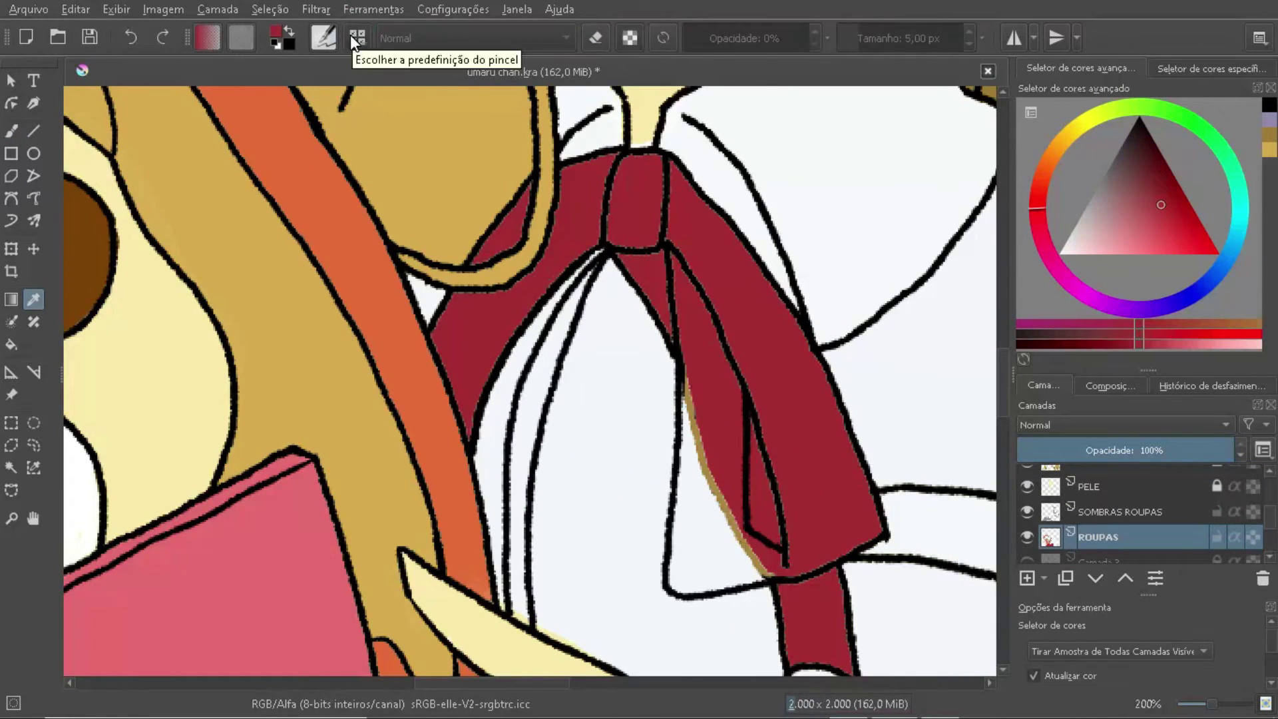
key(b)
drag(693, 365, 763, 573)
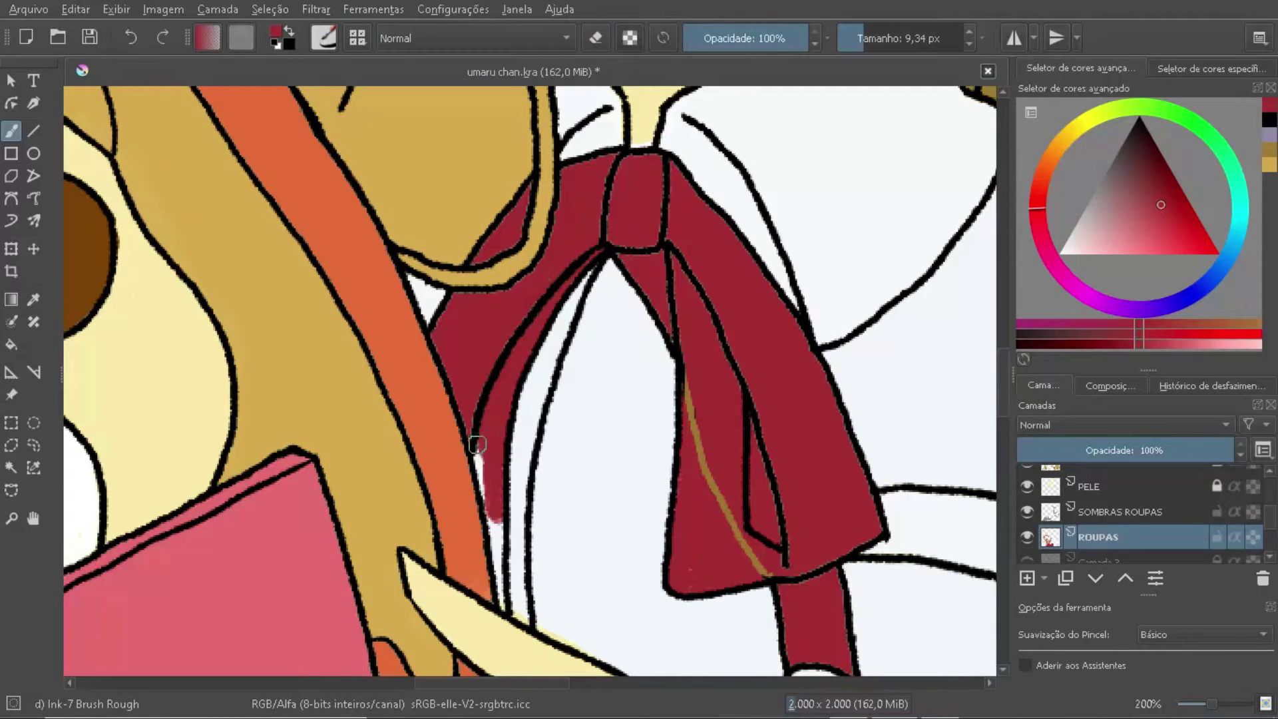
key(Page_Up)
key(Page_Up)
key(Page_Up)
key(e)
mouse_move(685, 380)
mouse_down()
mouse_move(704, 456)
mouse_move(766, 572)
mouse_up()
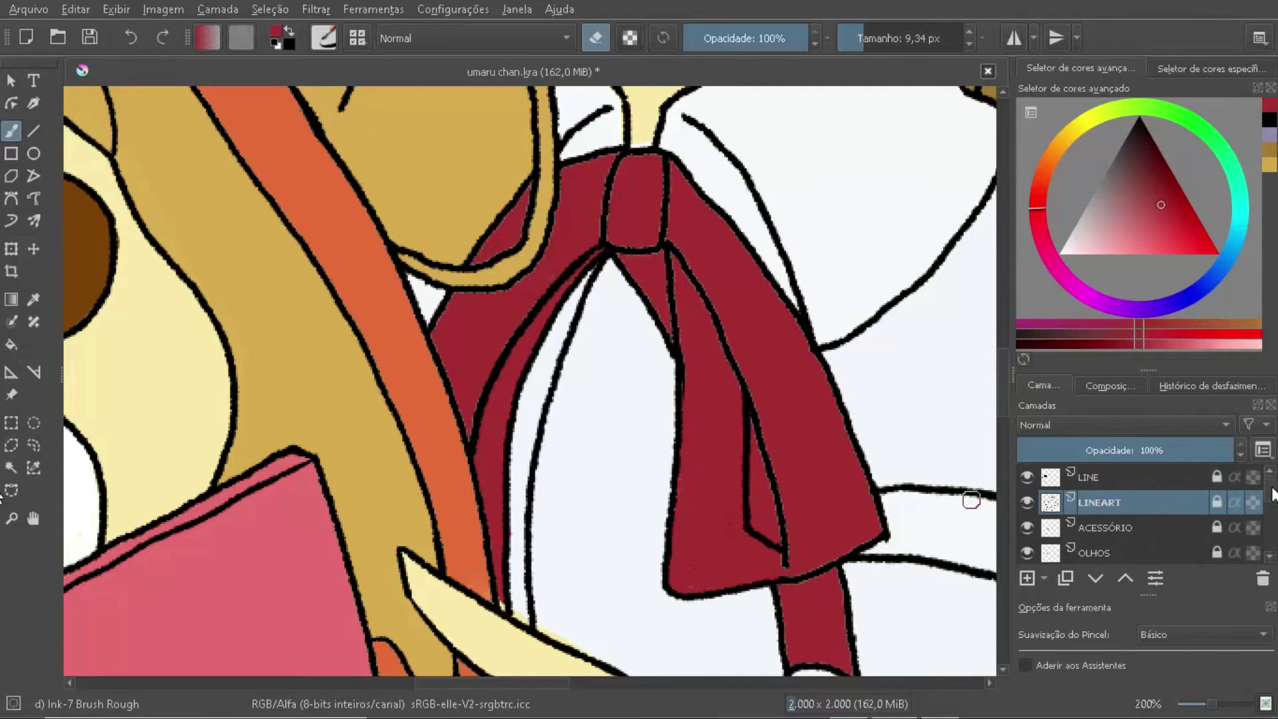
key(Page_Down)
key(Page_Down)
key(Page_Down)
key(e)
scroll(699, 450, down, 4)
scroll(556, 338, down, 1)
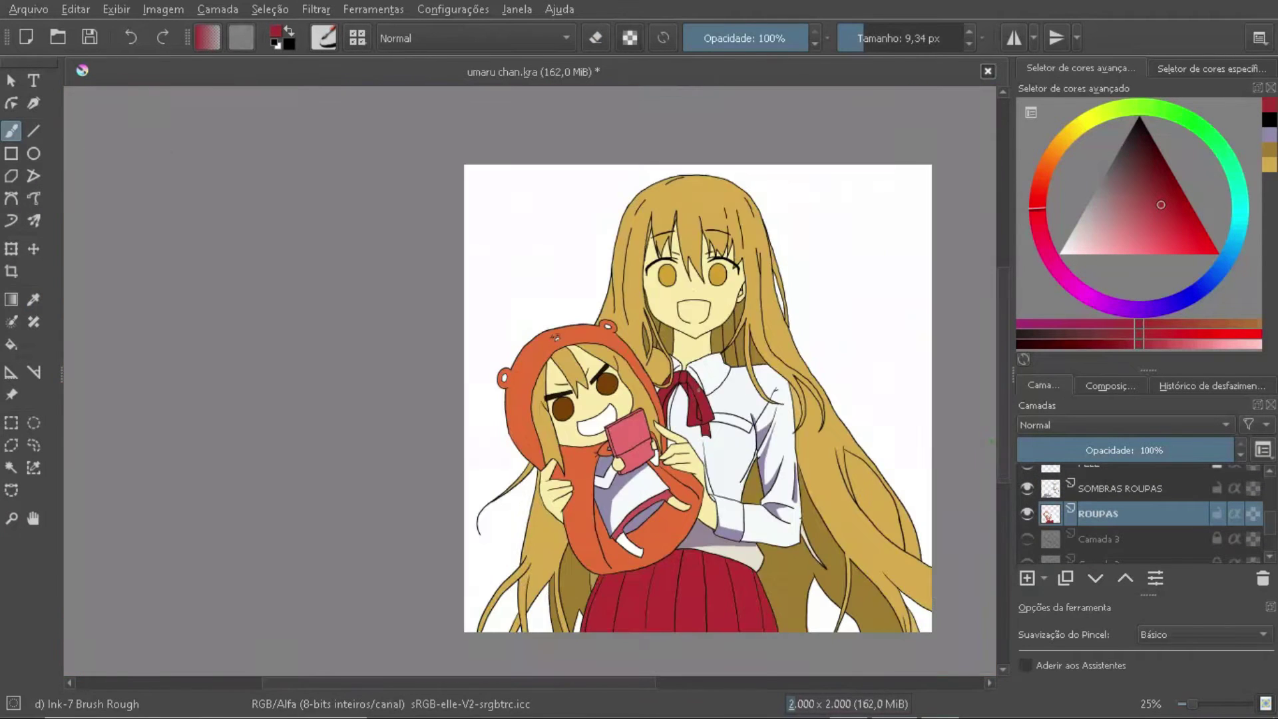
key(Page_Up)
scroll(556, 337, up, 5)
Step: Paint large lavender shadows across the girl's shirt and chest with an enlarged brush
drag(340, 283, 345, 486)
drag(457, 263, 599, 346)
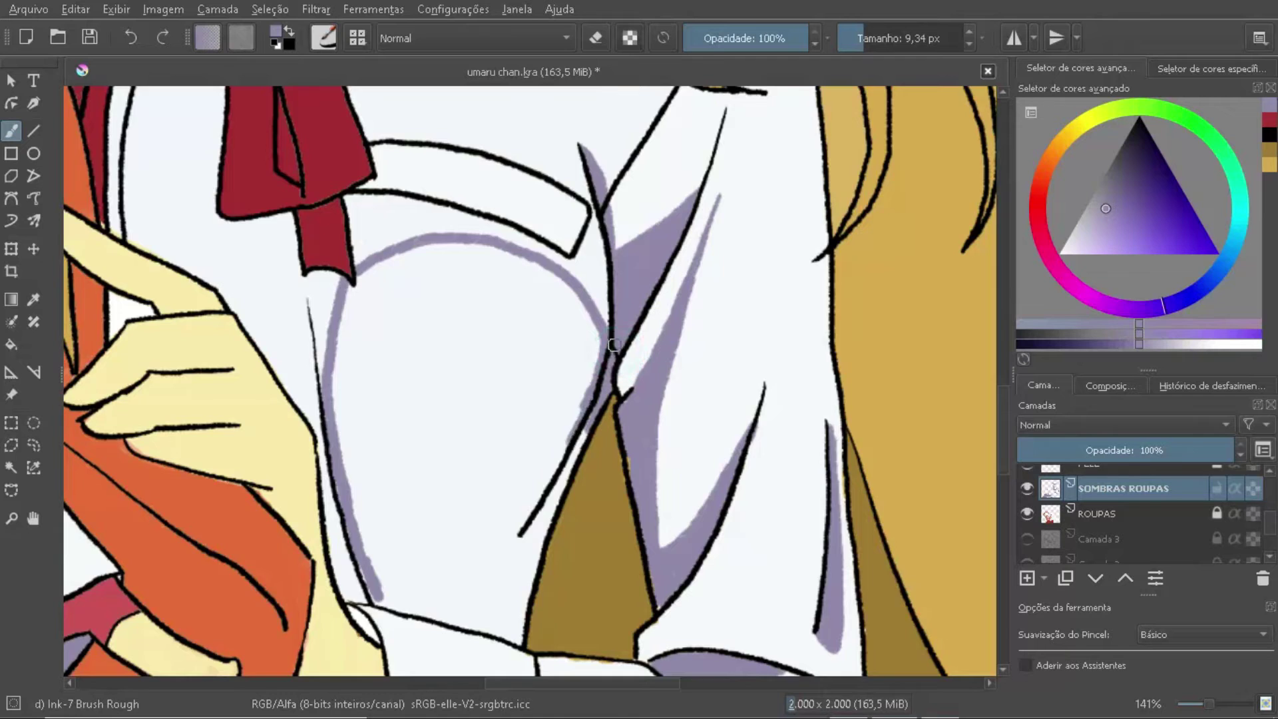
scroll(599, 346, up, 2)
key(bracketright)
key(bracketright)
key(bracketright)
drag(599, 199, 399, 466)
scroll(399, 467, down, 2)
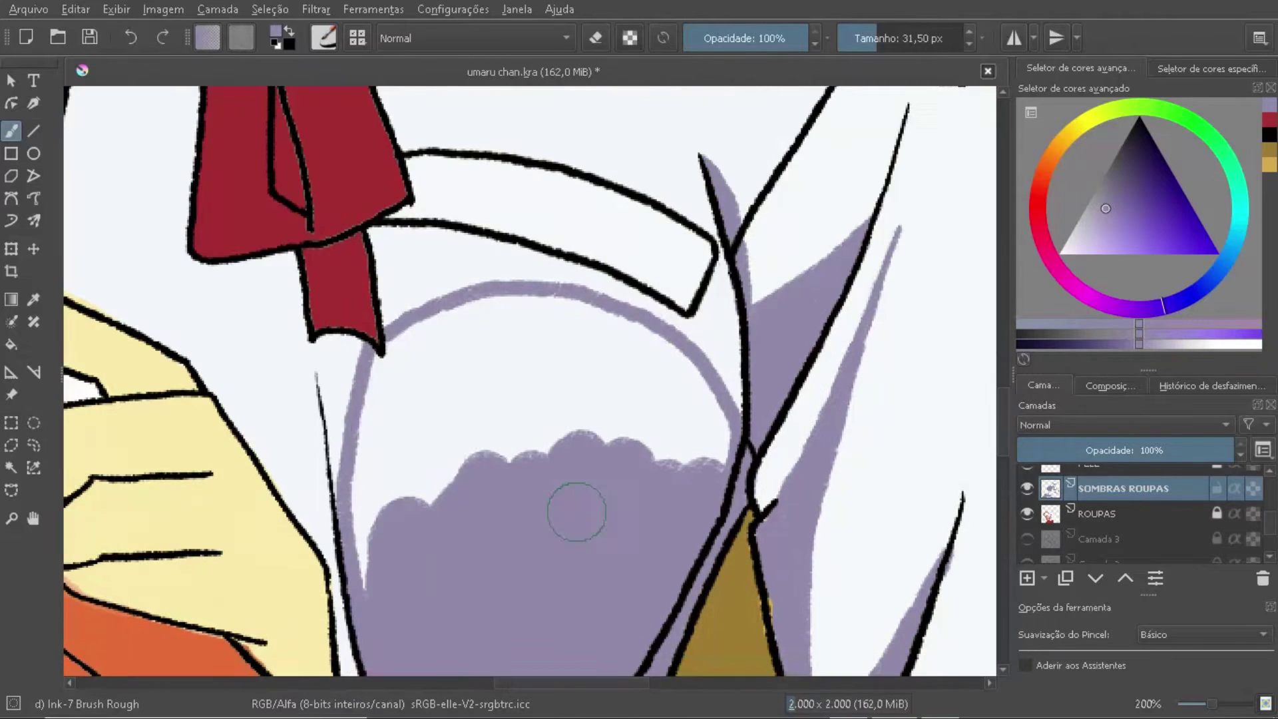
drag(570, 507, 521, 313)
scroll(521, 313, down, 3)
key(ctrl+z)
scroll(596, 439, up, 5)
Step: Return to SOMBRAS ROUPAS with the rough brush and the lavender shadow colour
key(Page_Up)
key(Page_Up)
key(Page_Up)
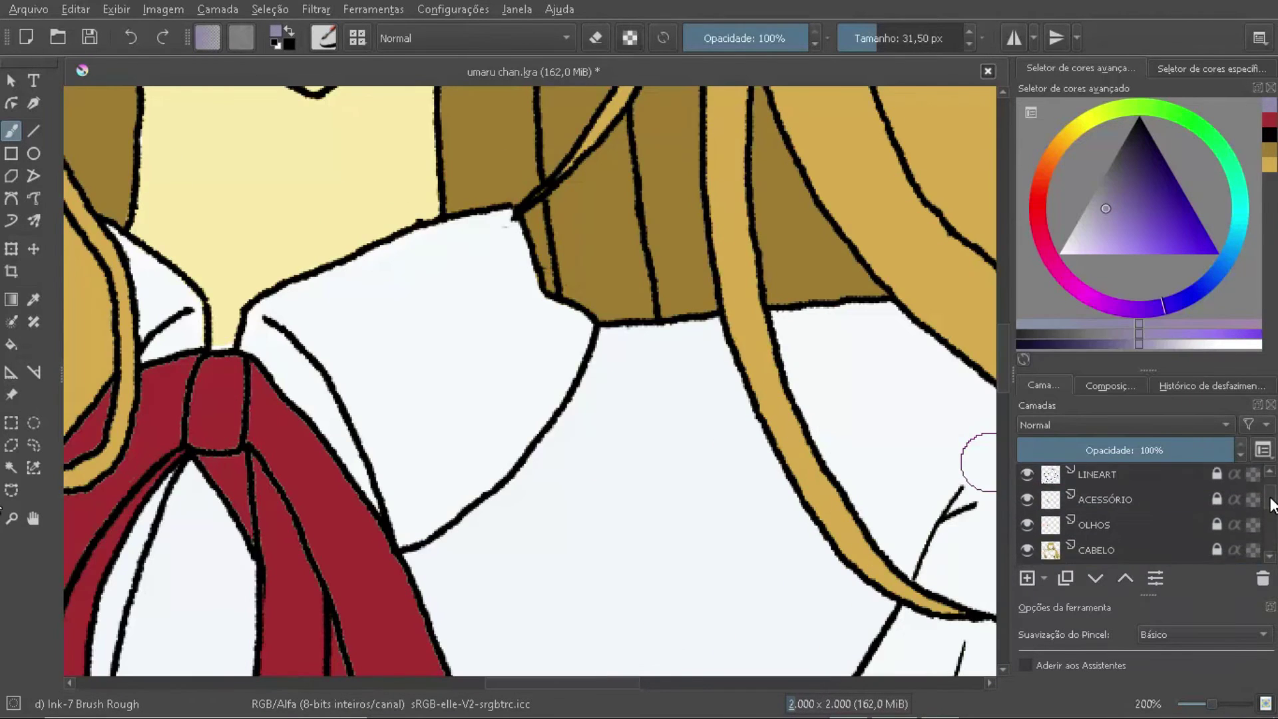
key(slash)
key(d)
scroll(623, 328, down, 3)
key(slash)
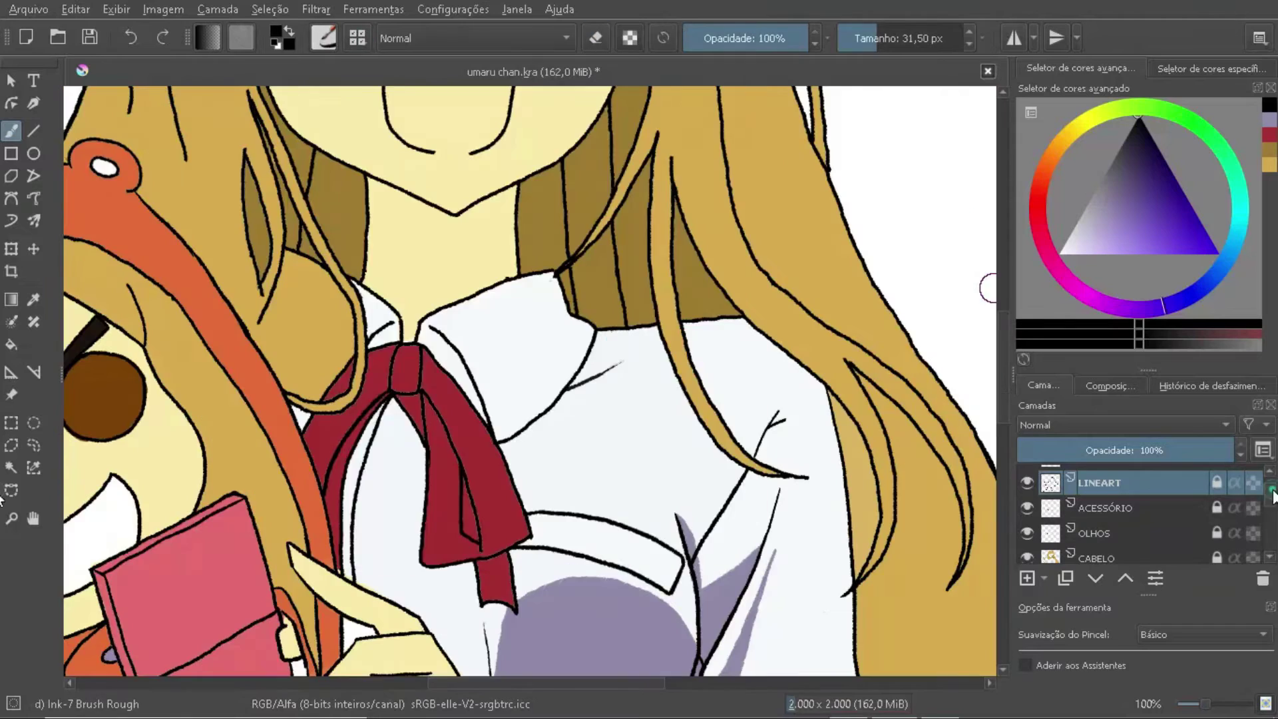
key(Page_Down)
key(Page_Down)
key(Page_Down)
ctrl+click(656, 543)
scroll(637, 276, up, 4)
Step: Shade lavender on the collar under the hair, the shirt beside the ribbon, and the chibi's sleeve
drag(638, 276, 492, 432)
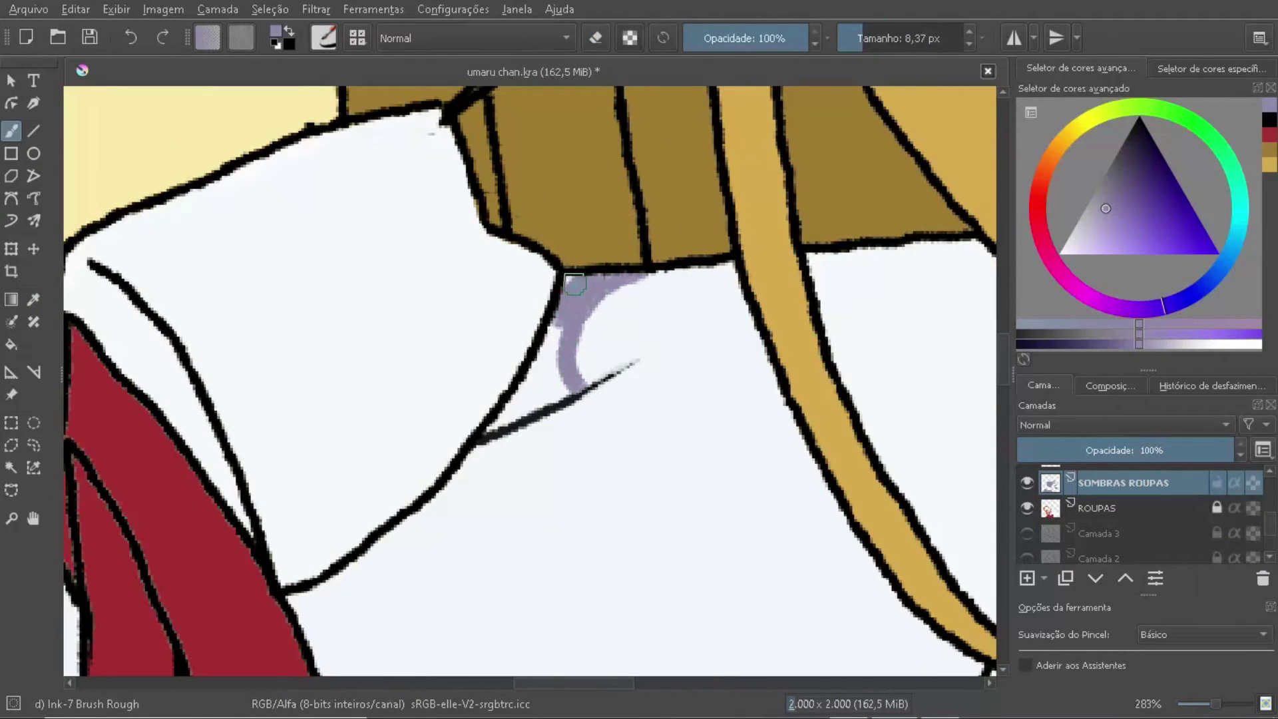
drag(492, 240, 323, 421)
scroll(473, 237, left, 5)
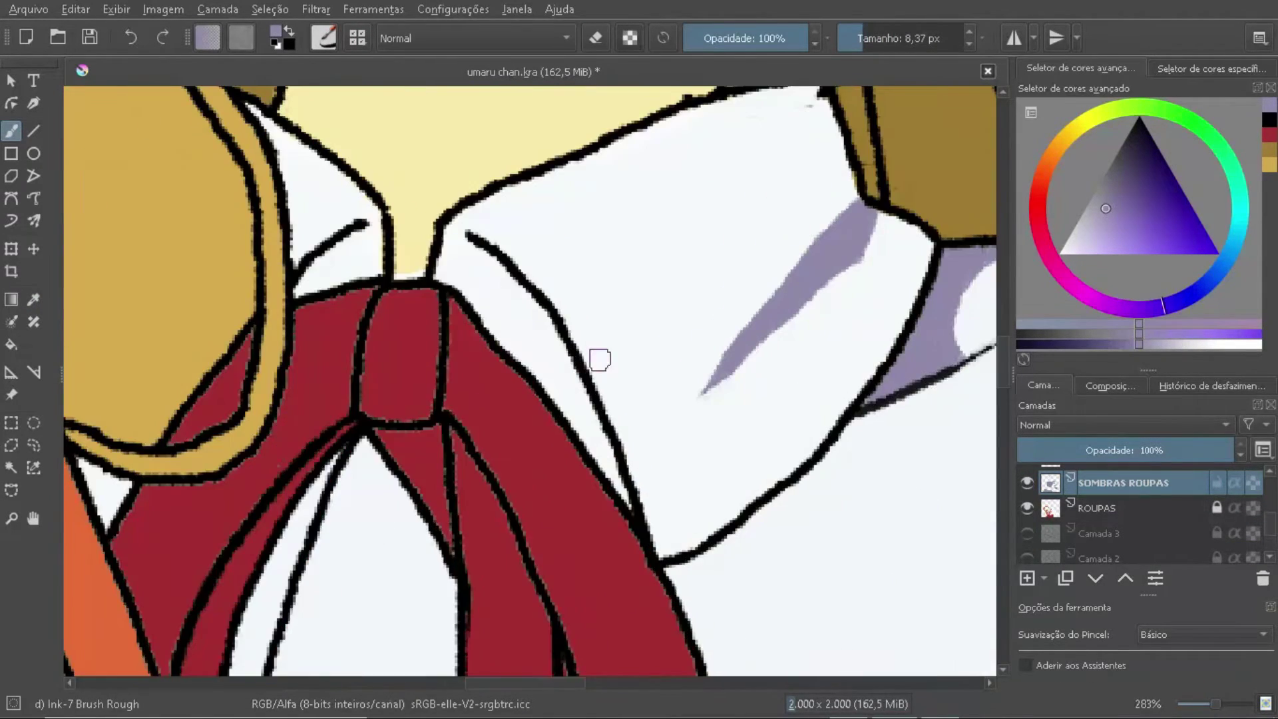
scroll(489, 201, down, 3)
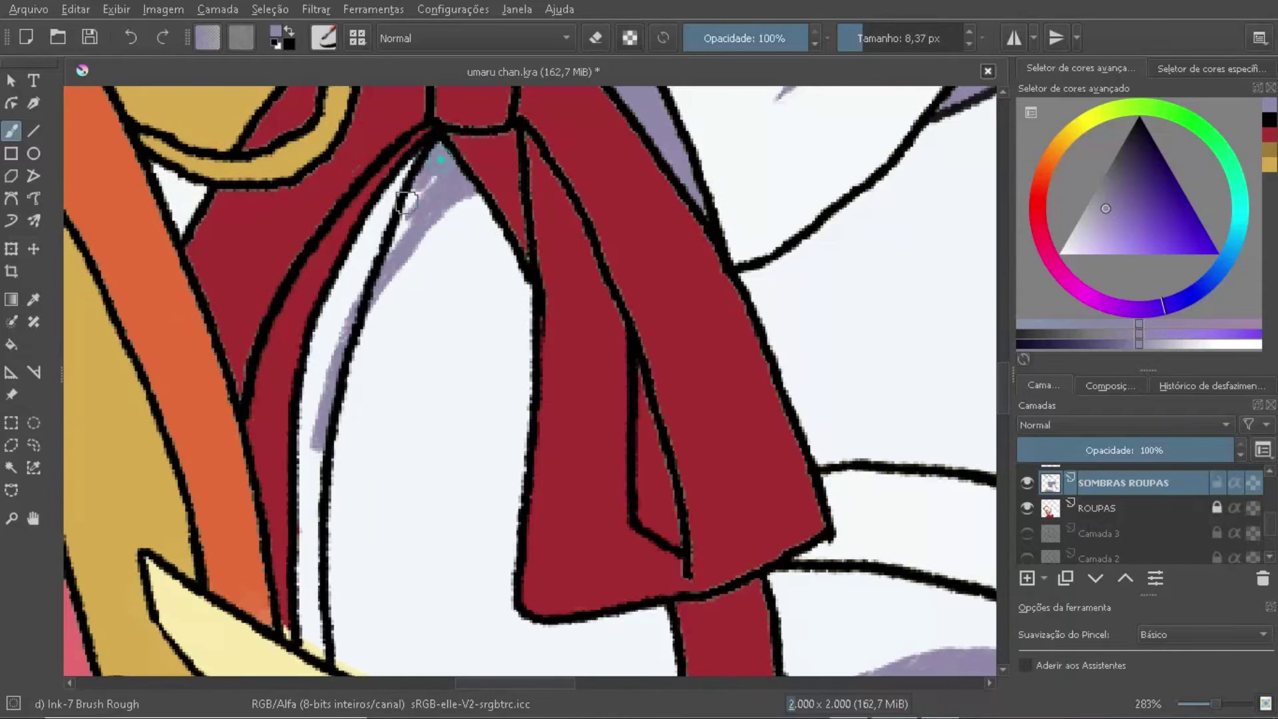
drag(489, 202, 307, 638)
scroll(466, 399, down, 5)
scroll(466, 399, left, 3)
drag(463, 586, 456, 443)
Step: Sample the skirt's red as the painting colour and zoom in on the skirt
scroll(688, 367, down, 1)
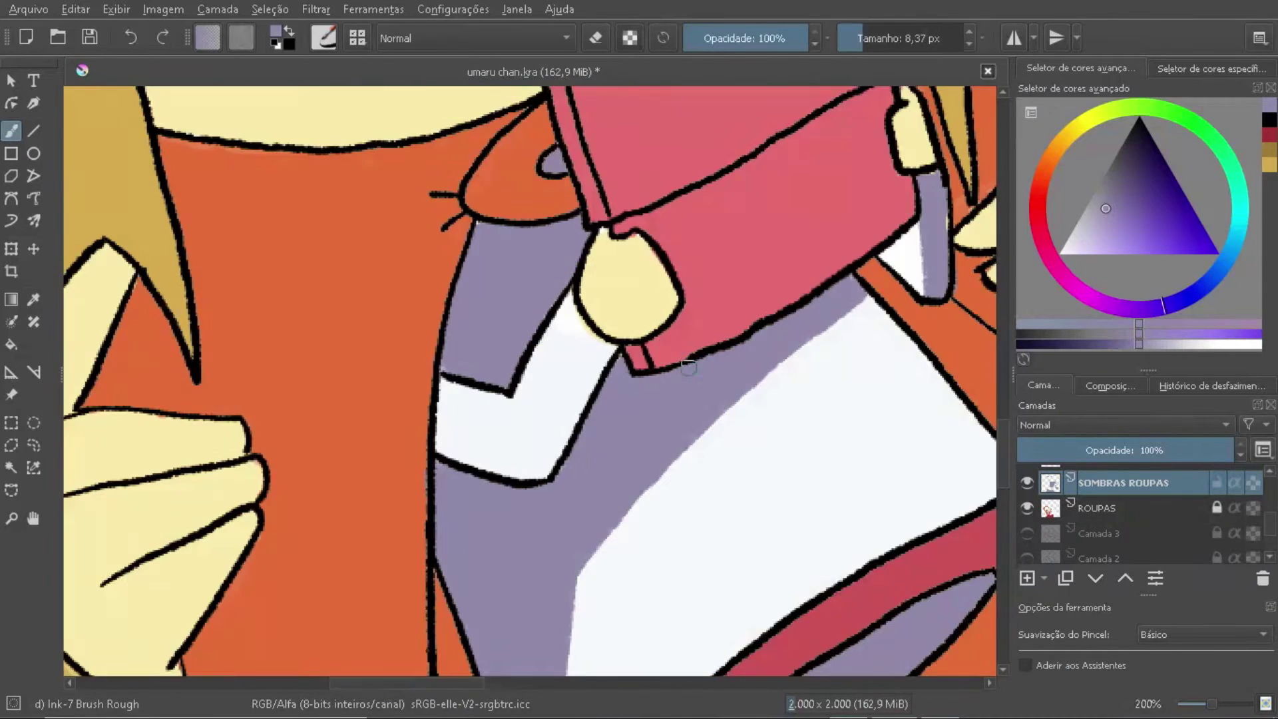
scroll(460, 434, up, 5)
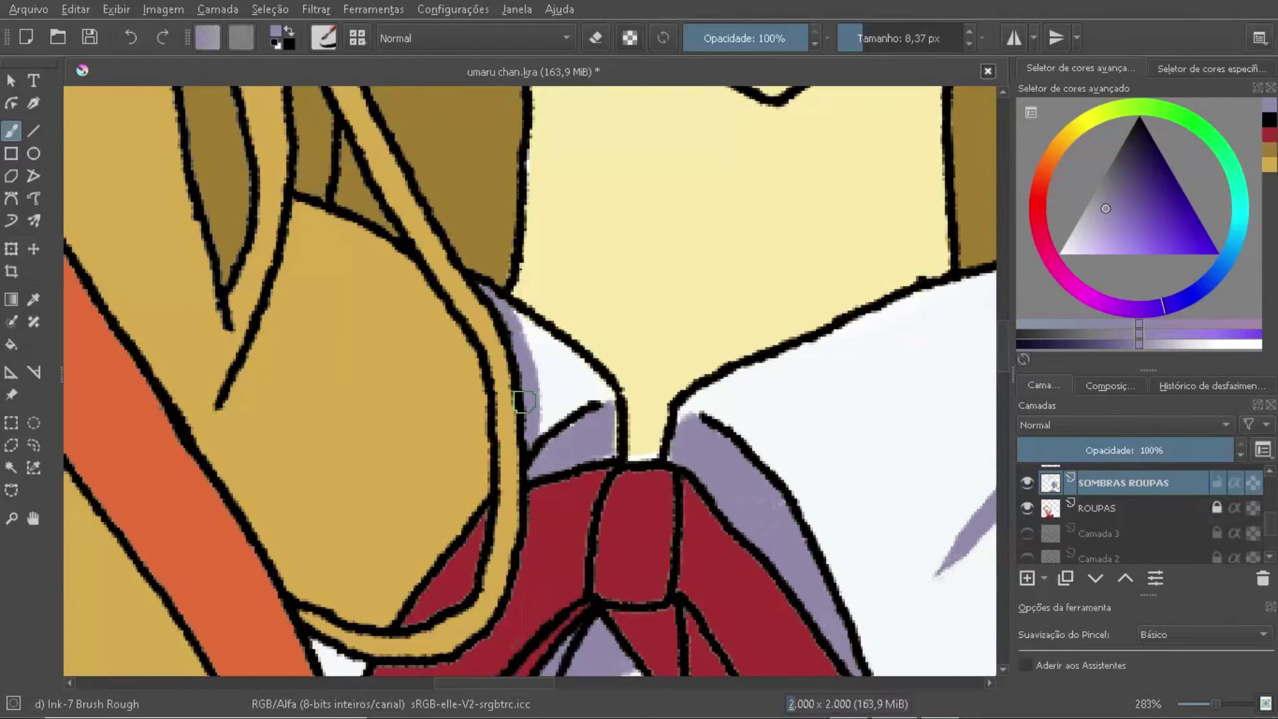
scroll(466, 332, down, 3)
scroll(466, 333, up, 1)
click(1160, 207)
key(plus)
key(plus)
Step: Pick a darker red and paint a broad diagonal shadow across the skirt below the waist
click(1168, 187)
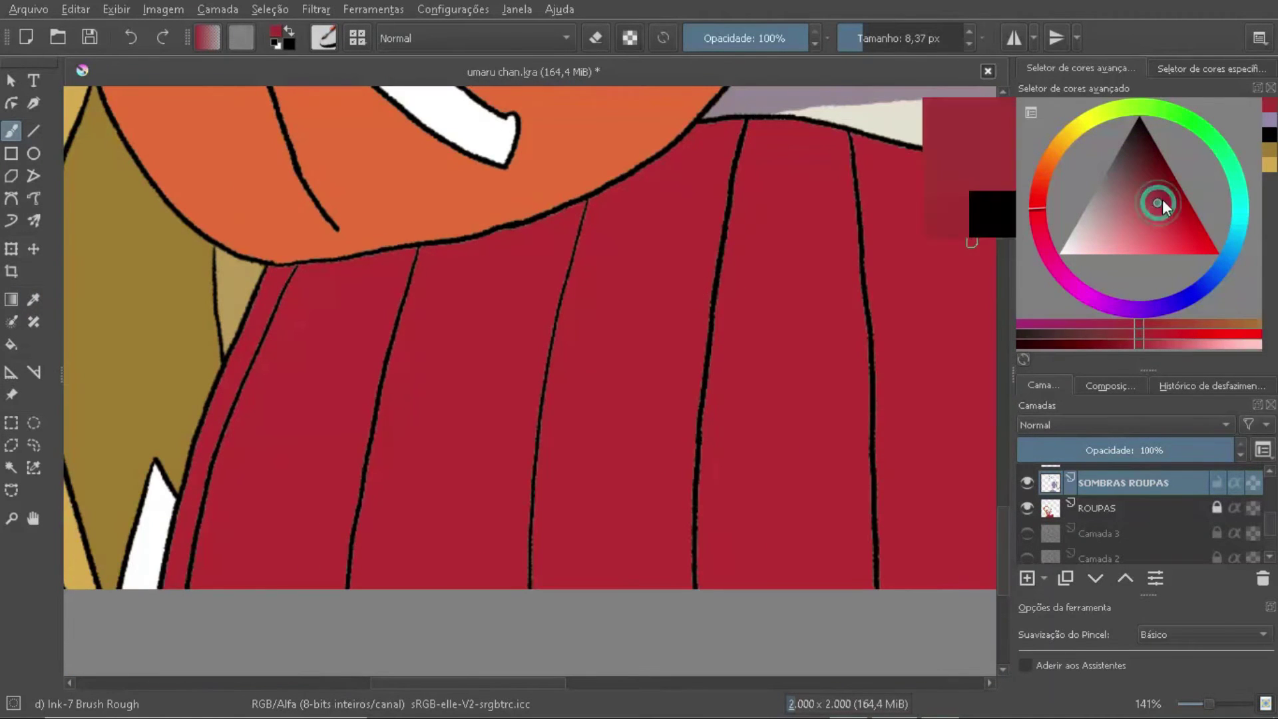
drag(373, 420, 412, 260)
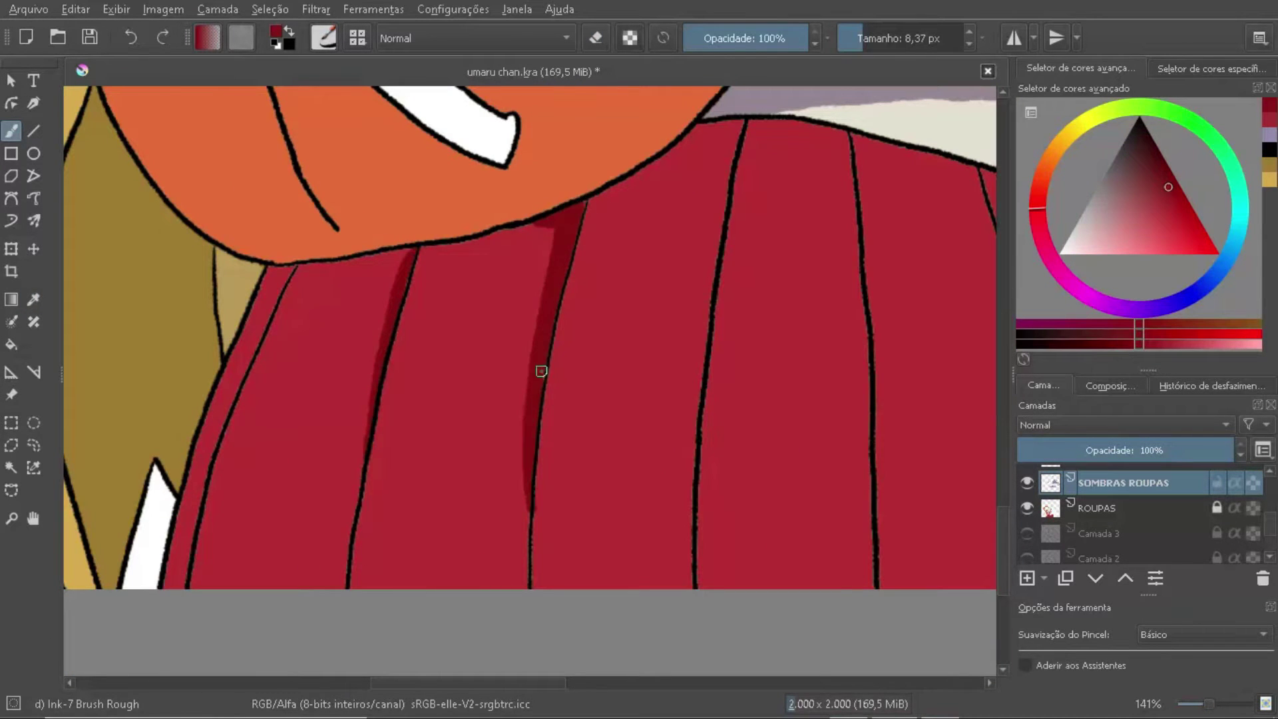
scroll(541, 370, down, 1)
scroll(296, 191, down, 1)
scroll(439, 385, up, 1)
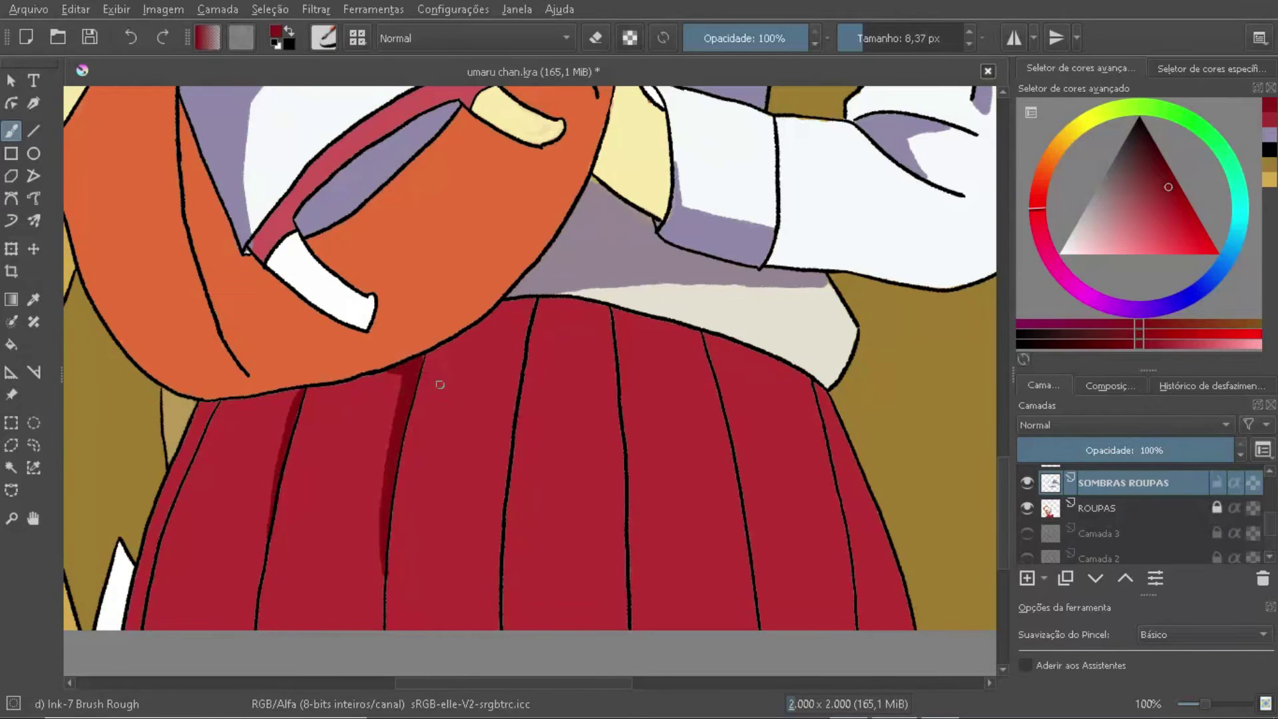
drag(635, 503, 745, 506)
key(plus)
mouse_move(432, 199)
mouse_down()
mouse_move(353, 173)
mouse_move(333, 265)
mouse_move(525, 397)
mouse_move(730, 402)
mouse_up()
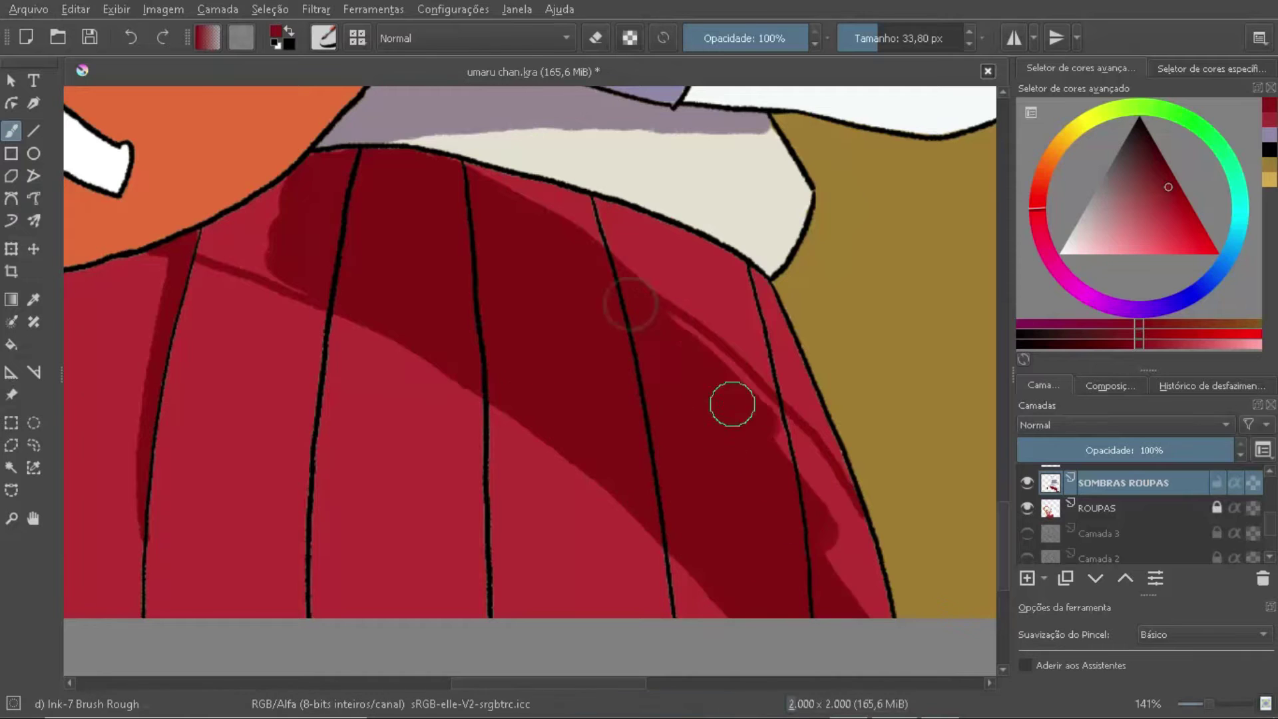
scroll(859, 99, up, 2)
drag(533, 310, 519, 342)
scroll(463, 337, down, 2)
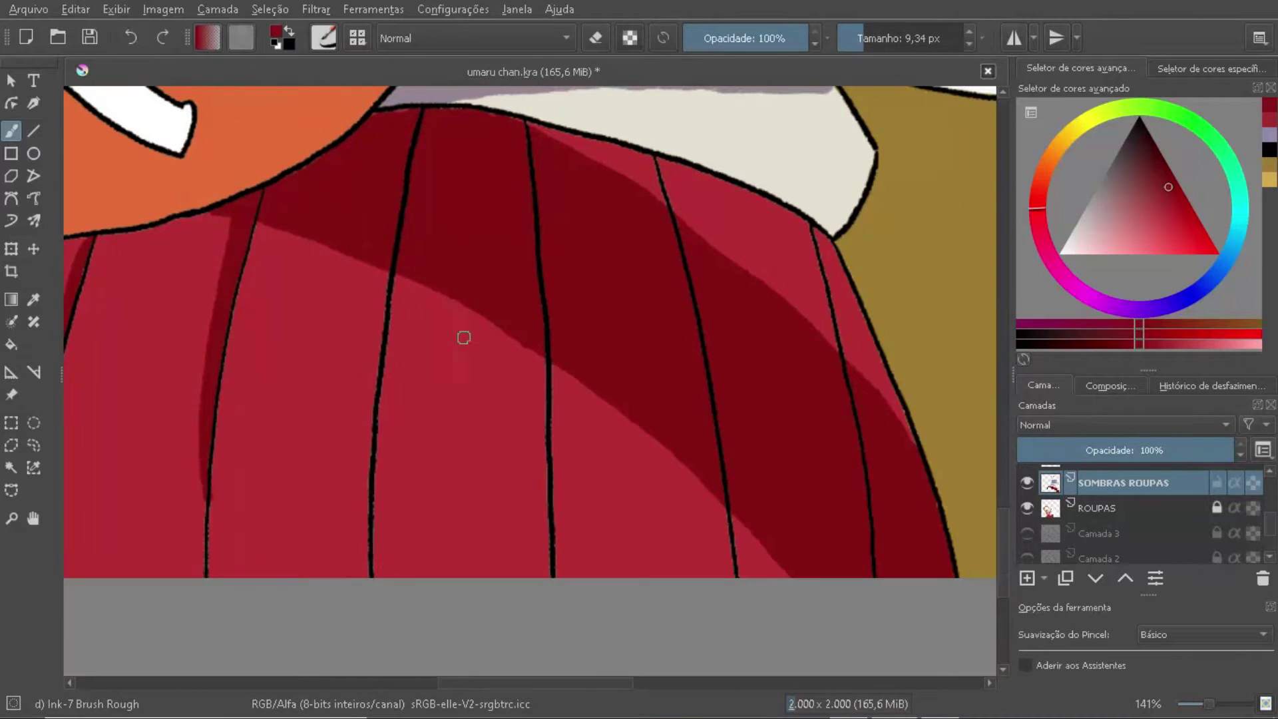
Step: Paint dark-red shadows along the skirt pleats and the skirt's left edge
drag(361, 266, 366, 499)
drag(541, 358, 546, 572)
drag(732, 572, 728, 497)
key(minus)
key(minus)
key(minus)
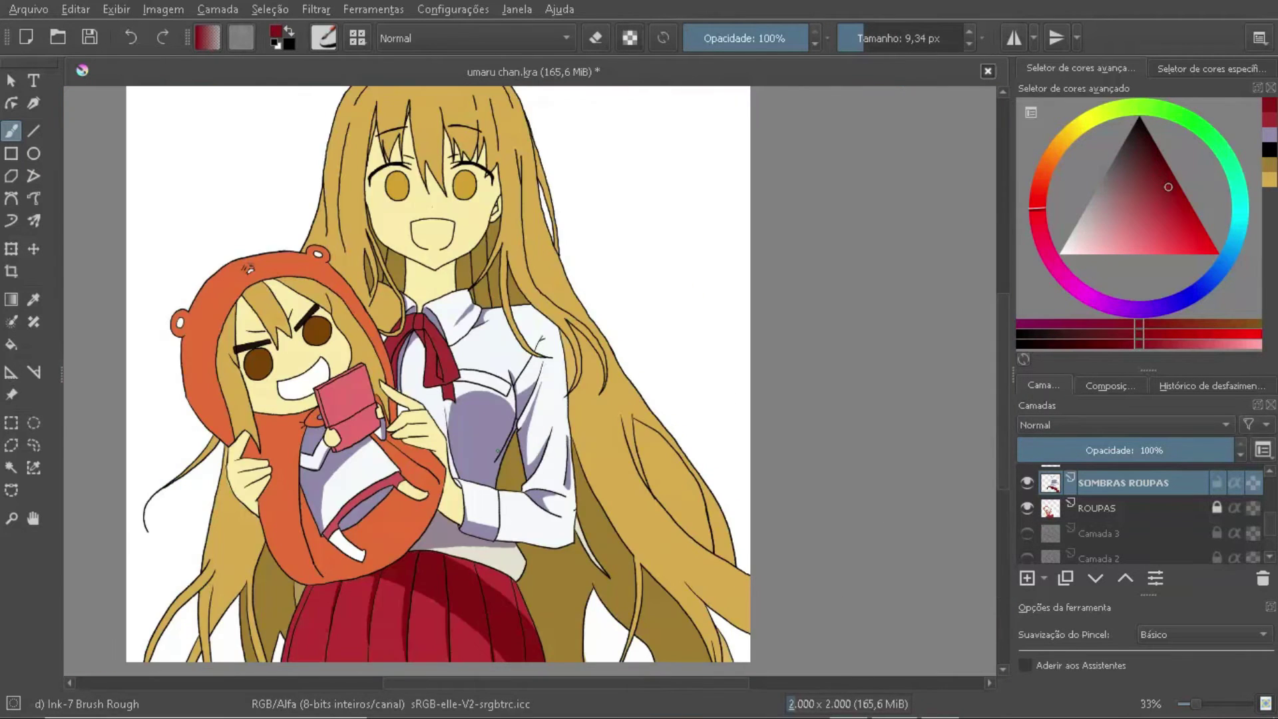
key(1)
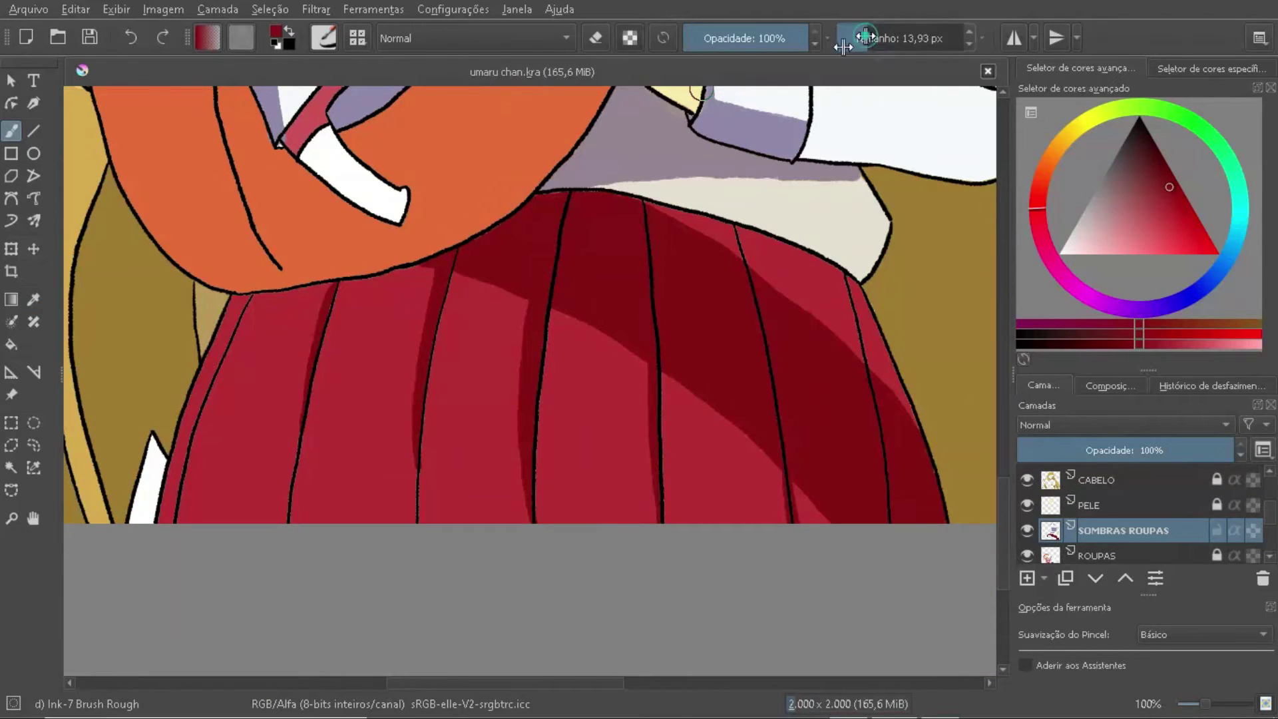
key(bracketright)
key(e)
drag(235, 328, 177, 496)
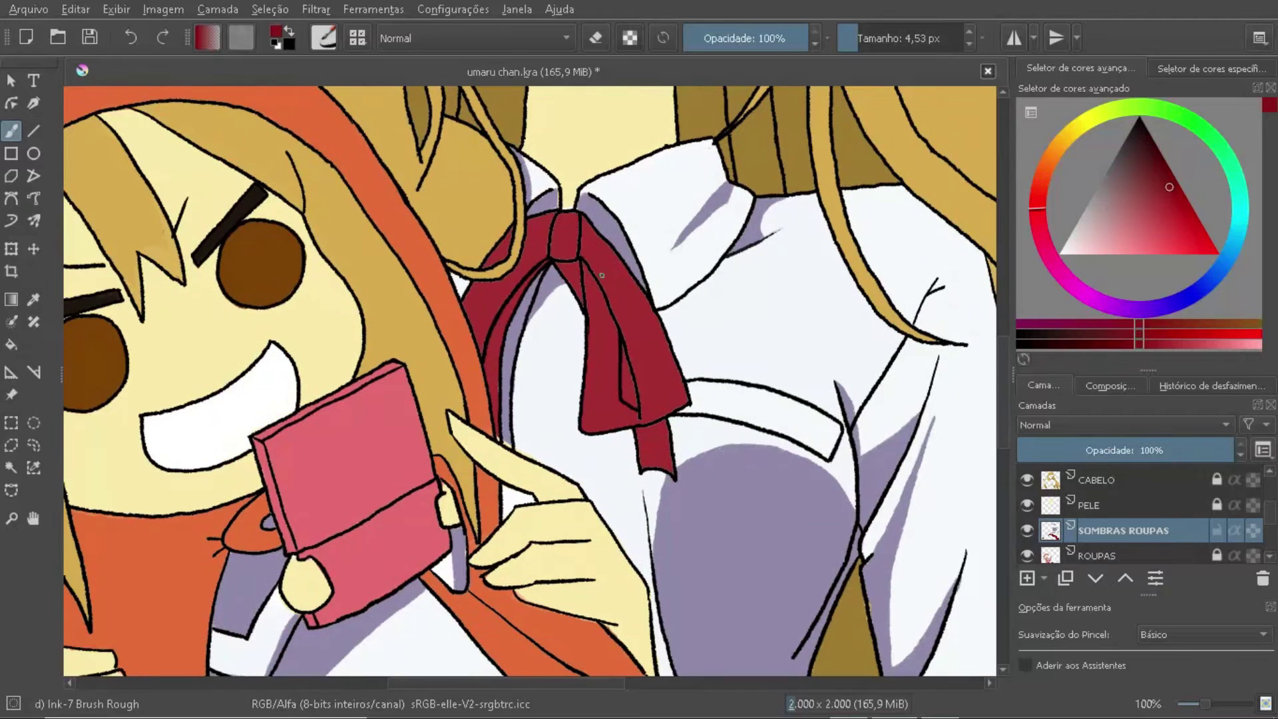
Step: Shade inside the ribbon loop dark red, then sample the ribbon's base red
click(1166, 181)
drag(632, 403, 626, 365)
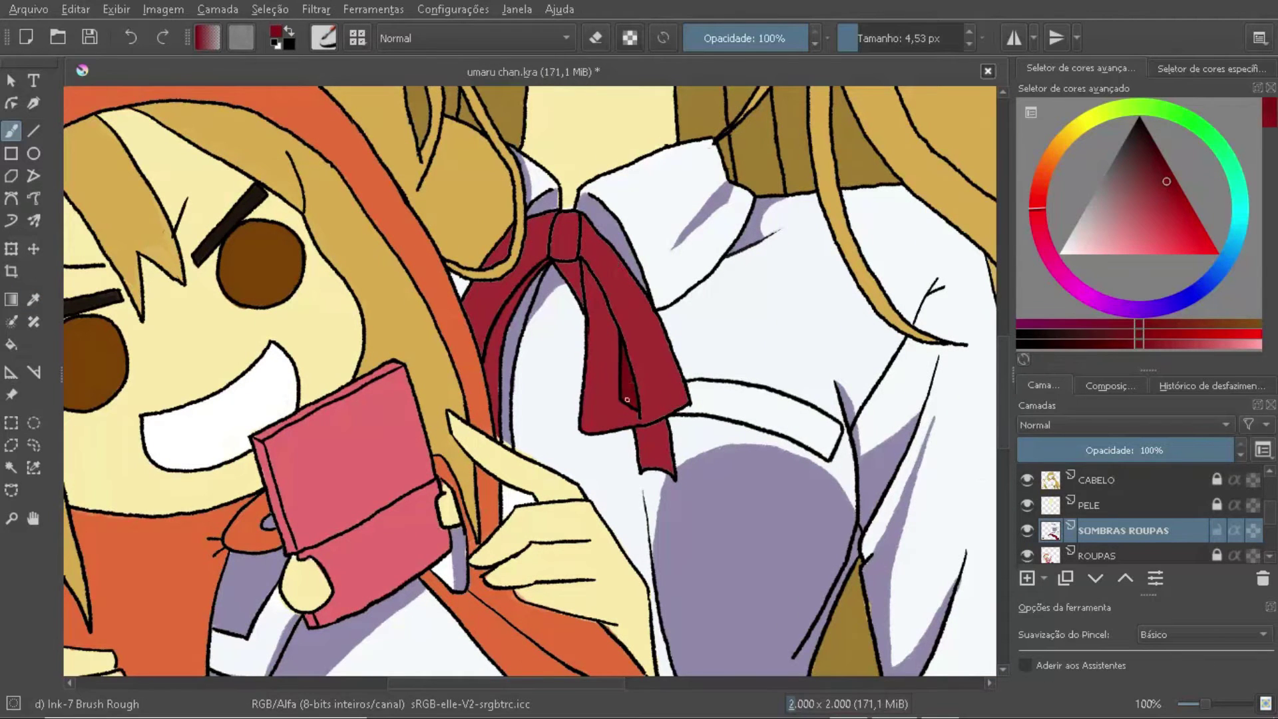
scroll(517, 452, up, 3)
click(1219, 506)
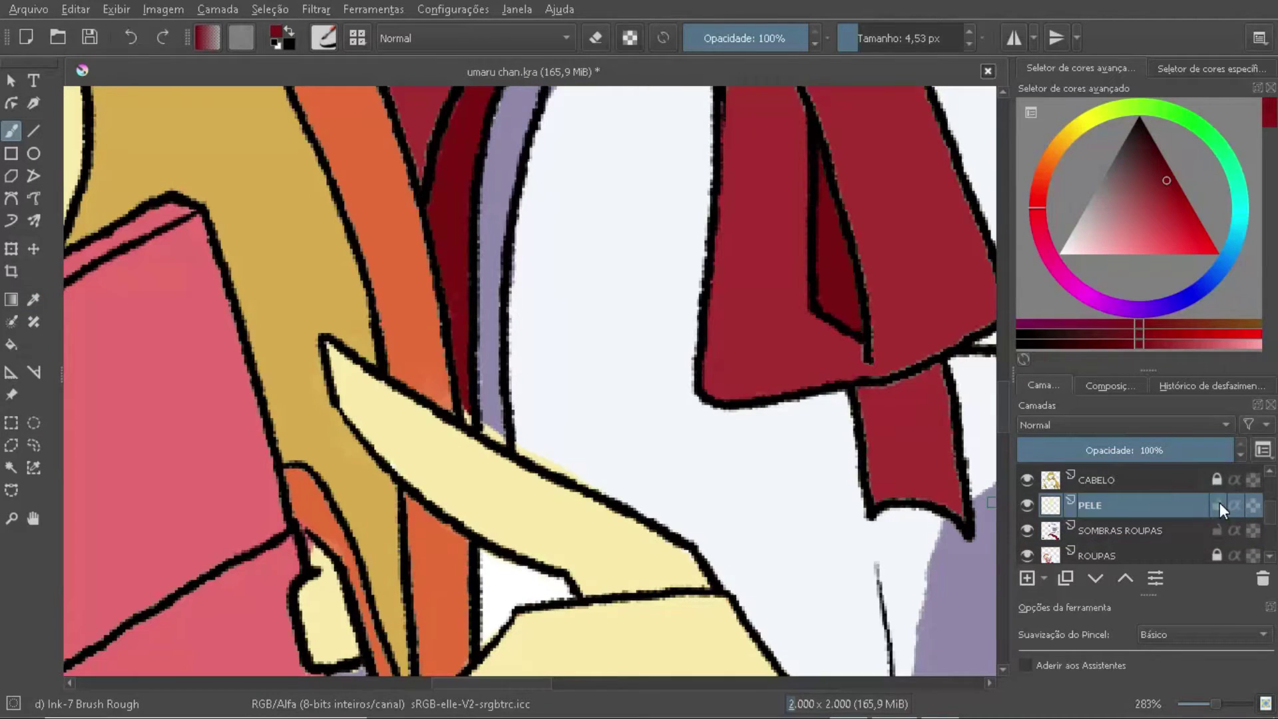
click(1180, 529)
scroll(494, 345, down, 2)
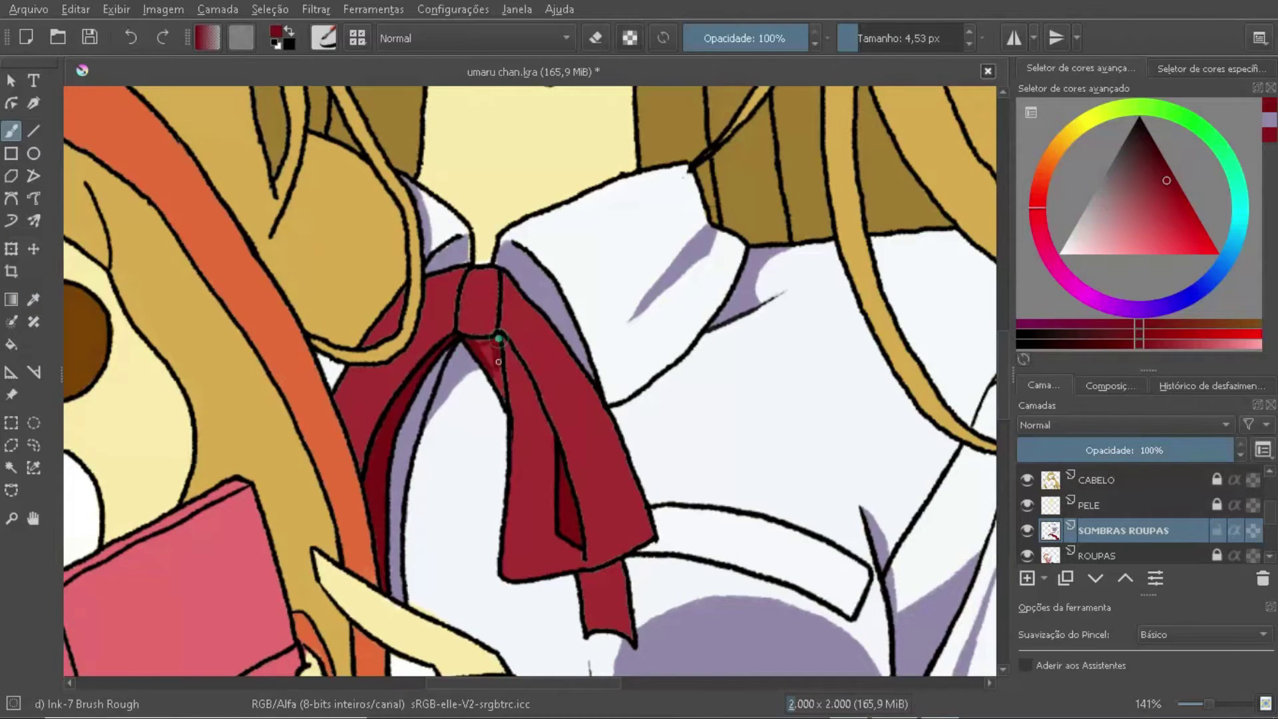
drag(498, 339, 620, 253)
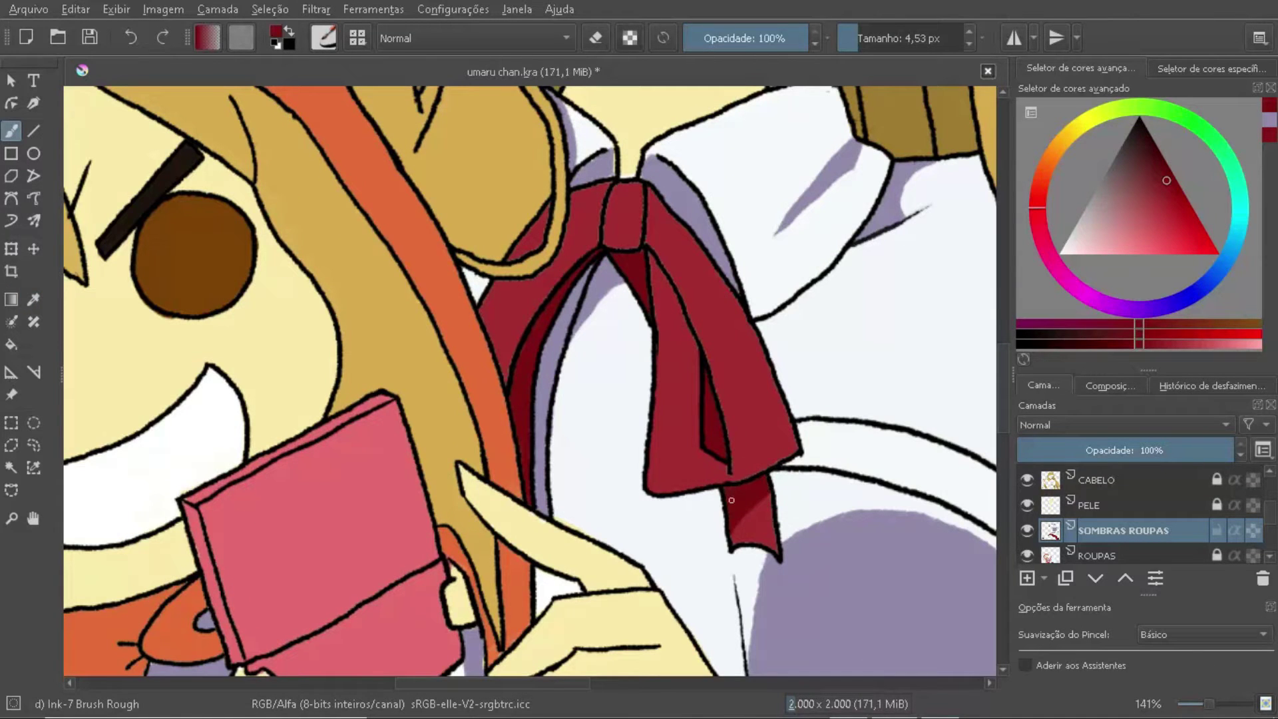
ctrl+click(732, 314)
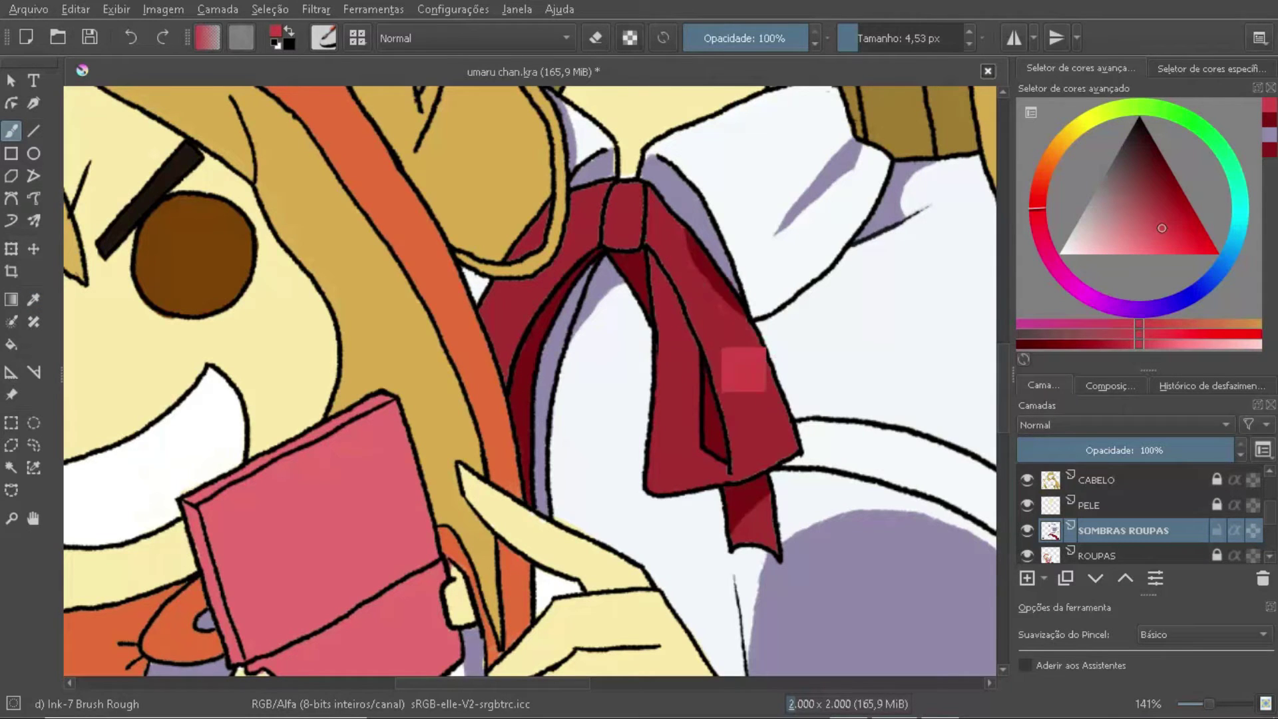
scroll(746, 323, down, 3)
scroll(559, 291, up, 5)
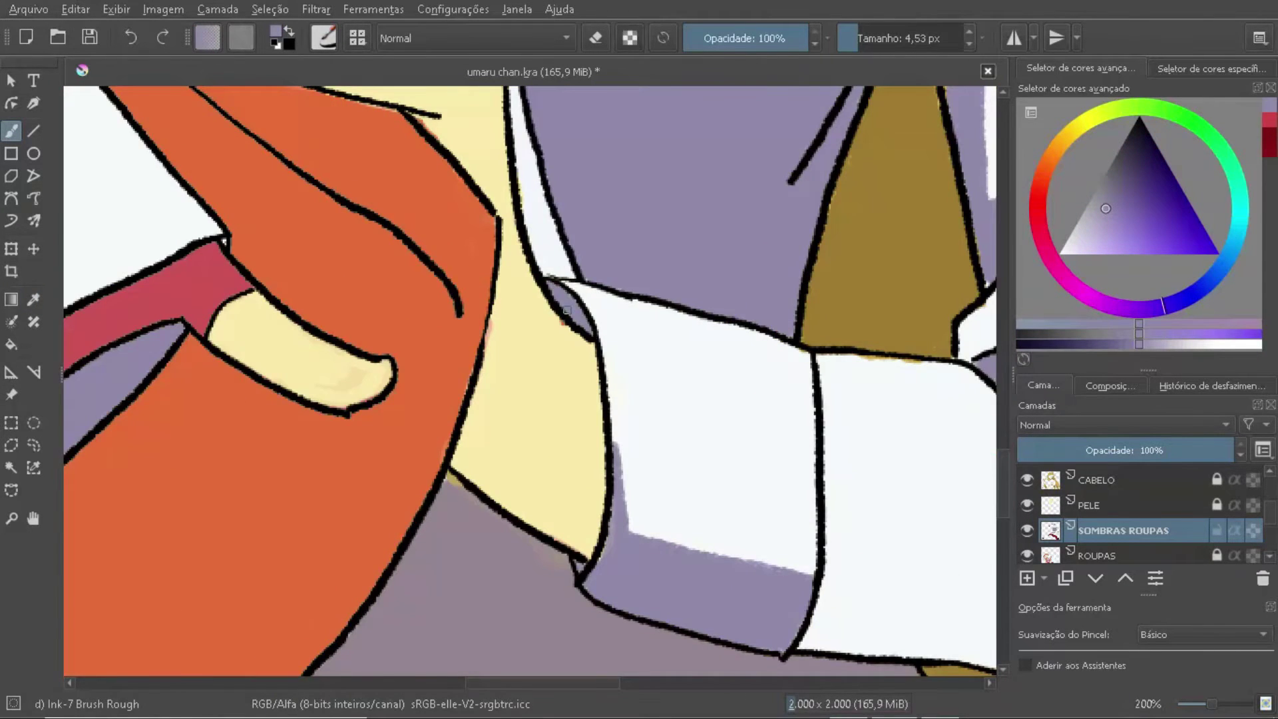
Step: Shade the orange sleeve's edge and the area under the book with darker red
scroll(566, 310, up, 1)
scroll(313, 543, down, 2)
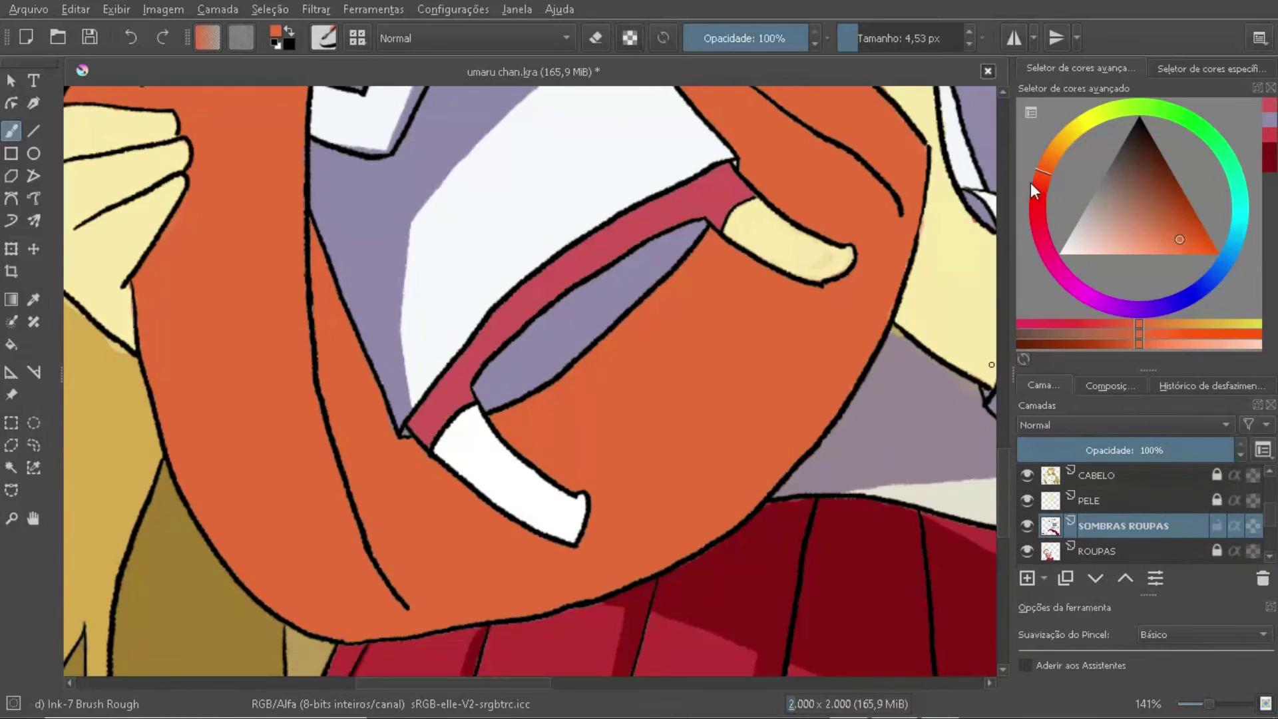
drag(319, 245, 336, 348)
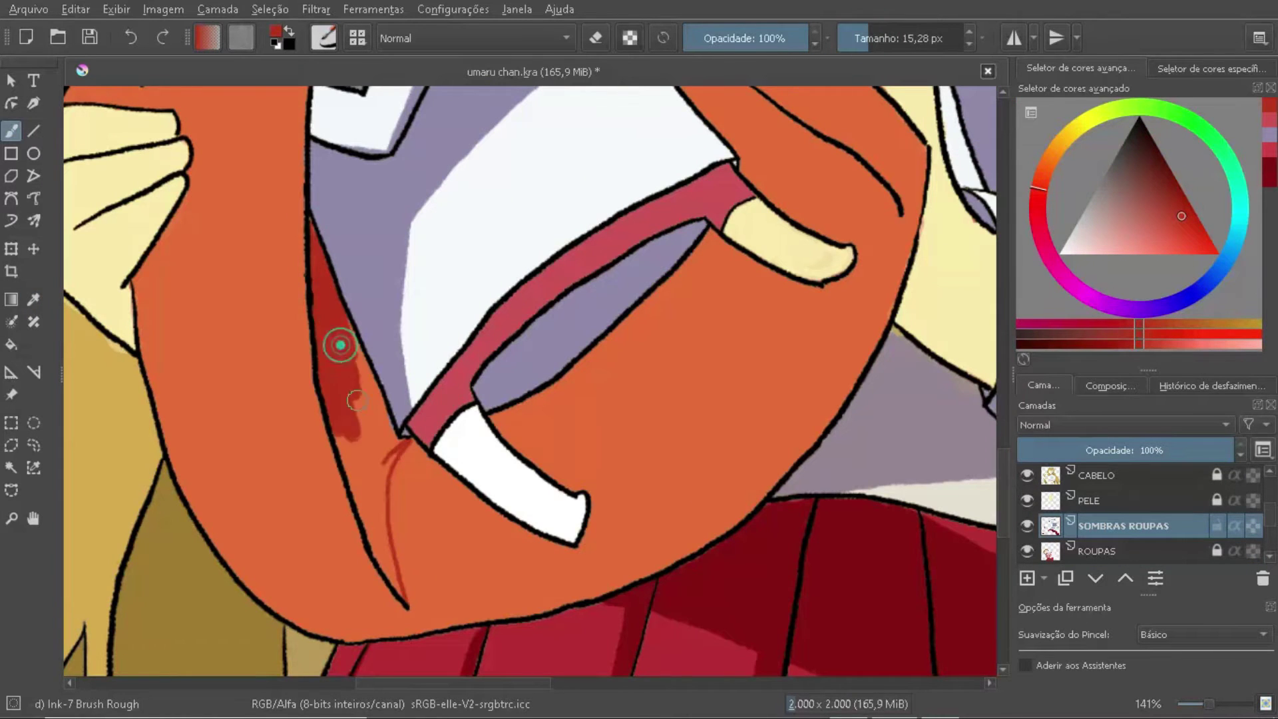
scroll(295, 393, down, 1)
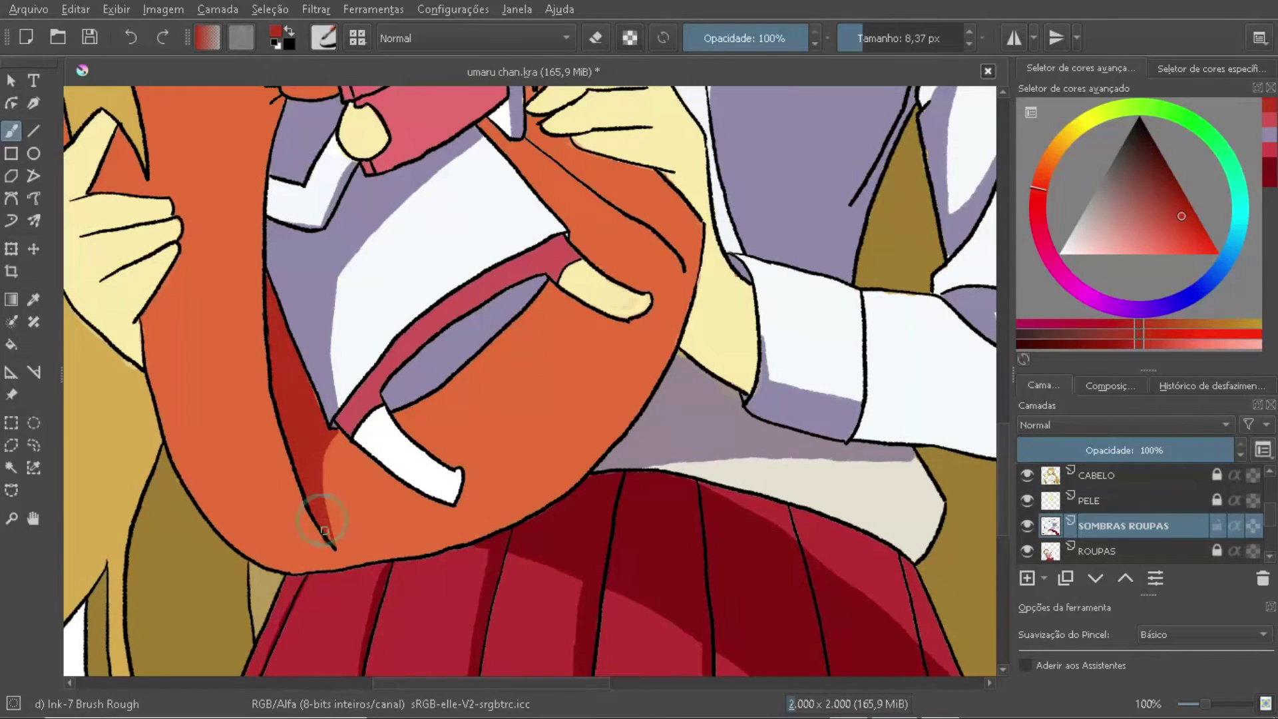
drag(324, 530, 333, 544)
drag(426, 447, 539, 490)
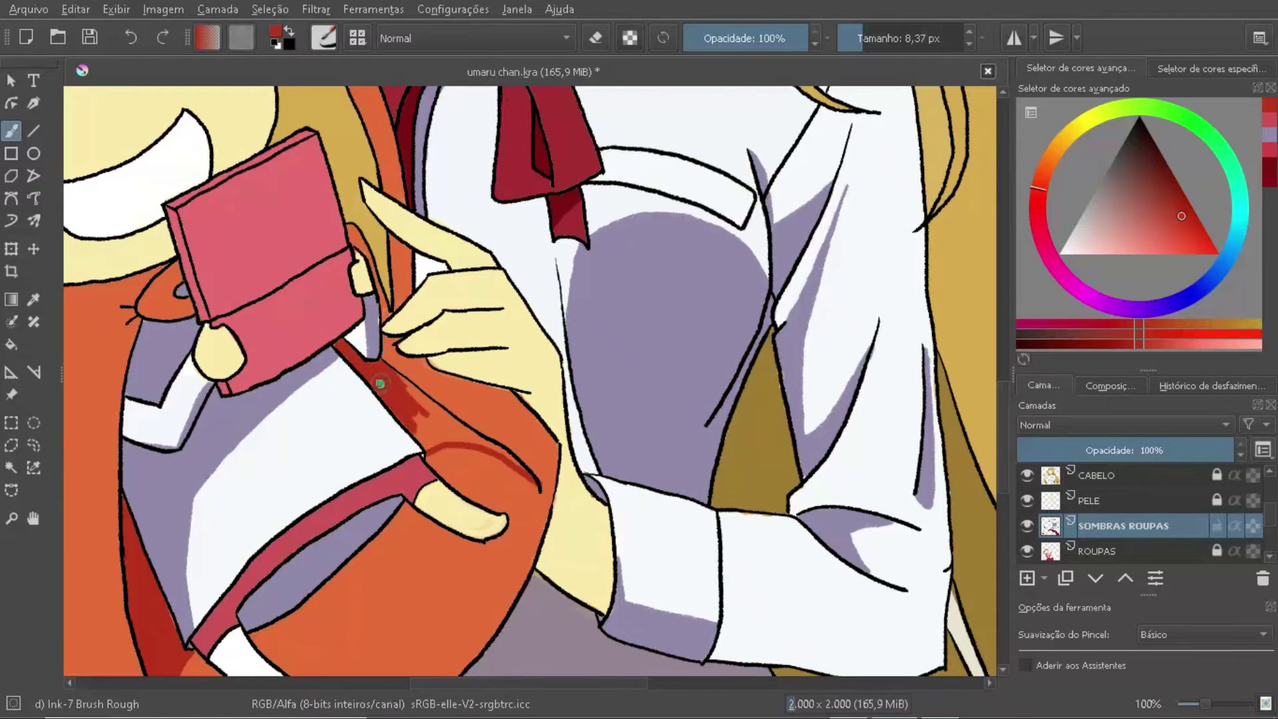
Step: Add red shadows at the hood's neck and along the hair edge on the hood
drag(385, 392, 821, 485)
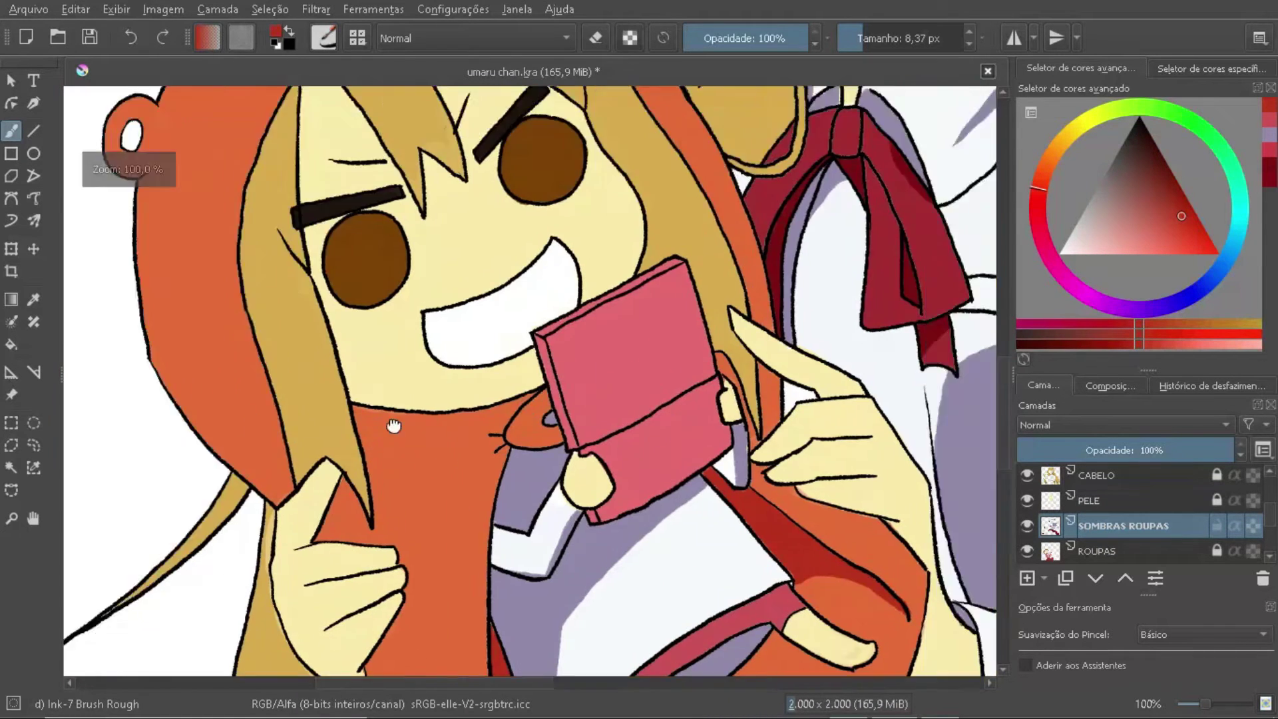
drag(585, 363, 565, 402)
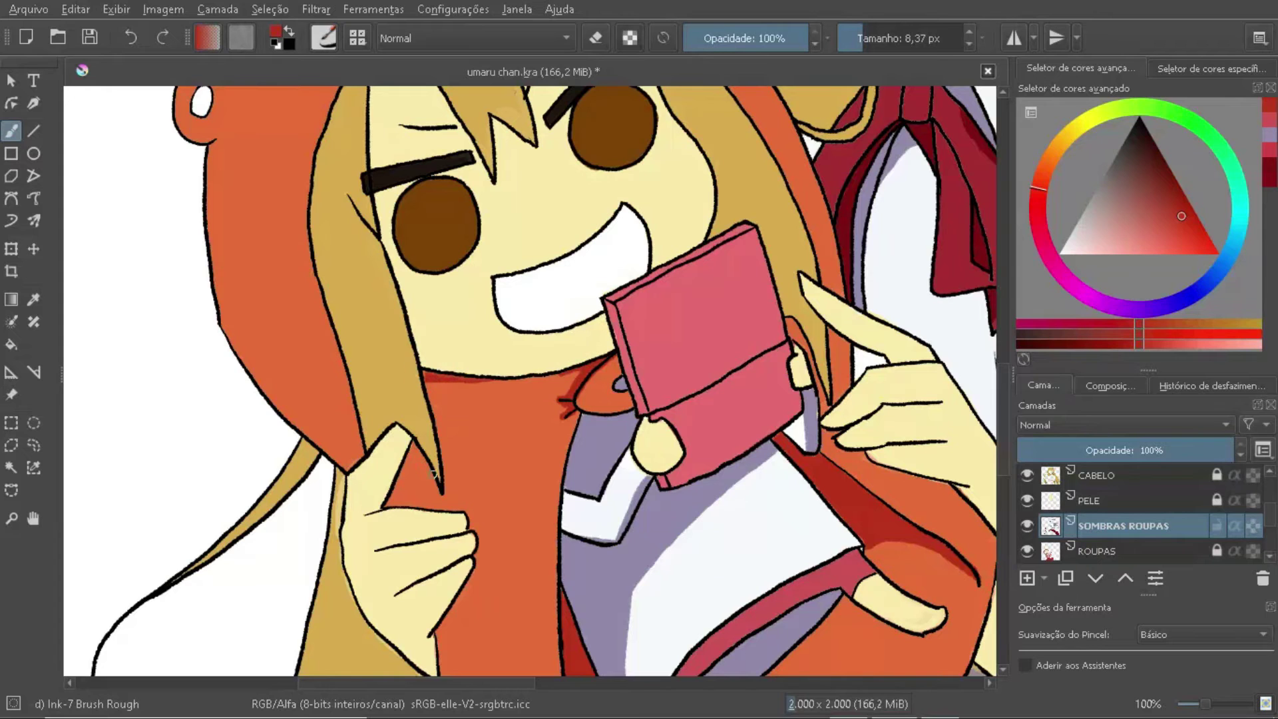
scroll(407, 484, up, 1)
drag(356, 436, 602, 672)
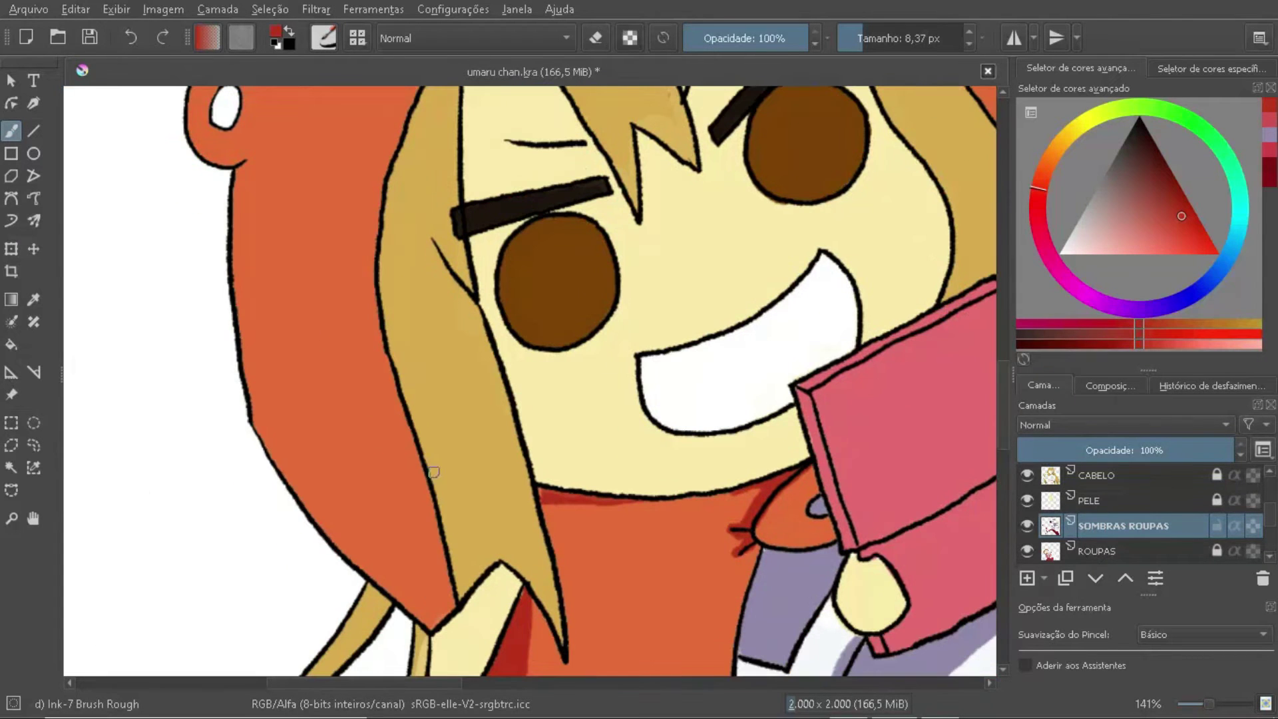
drag(257, 423, 425, 579)
drag(333, 534, 406, 597)
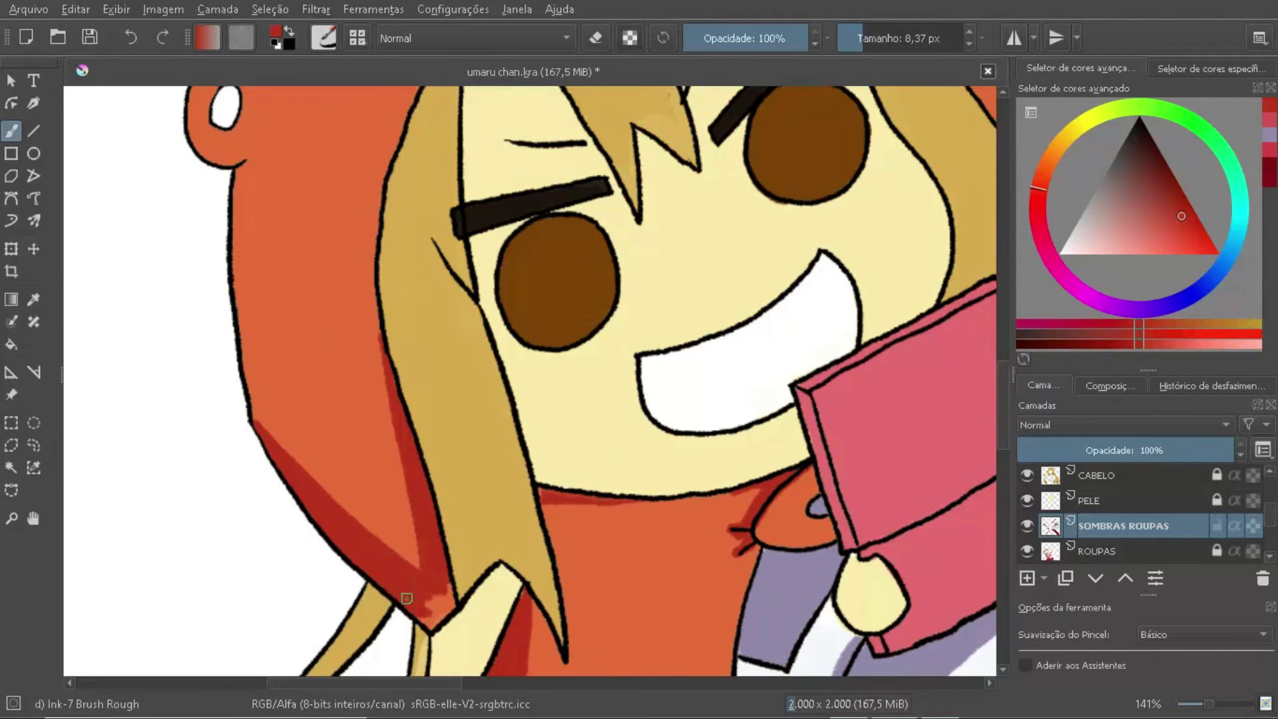
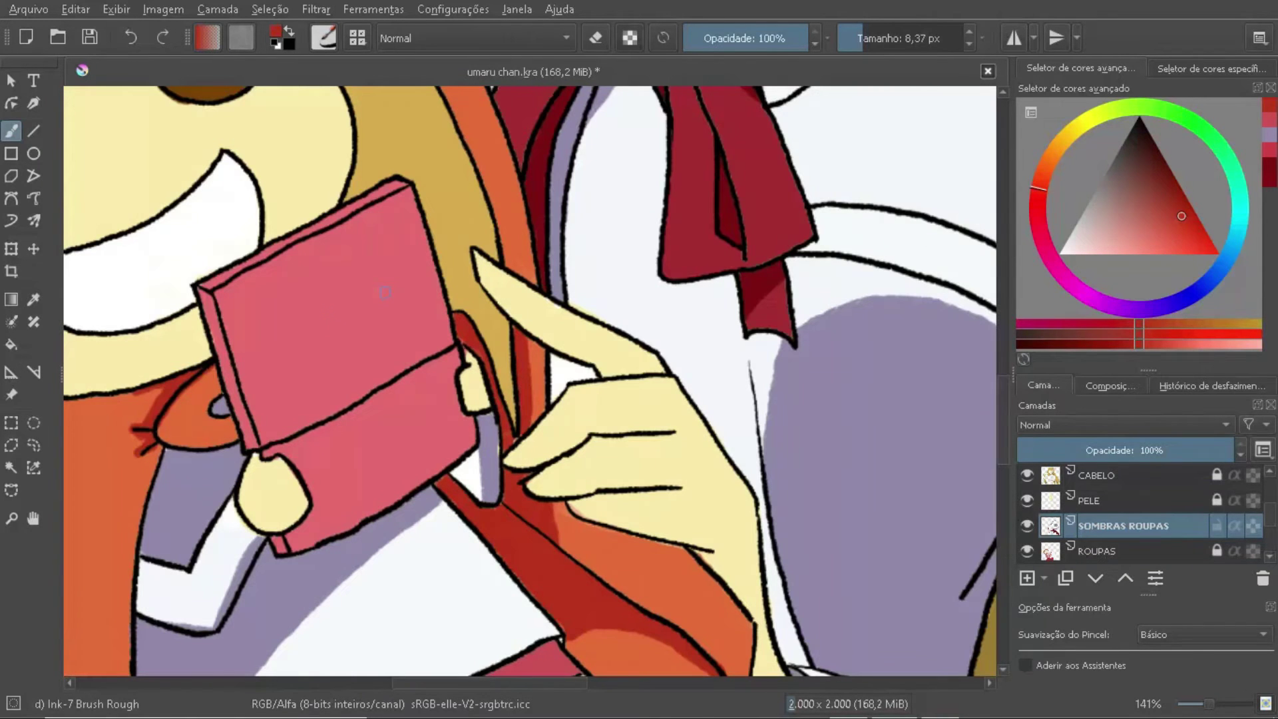
Step: Shade the held book's top, right edge and upper cover in darker red on the sombra acessórios layer
click(1149, 206)
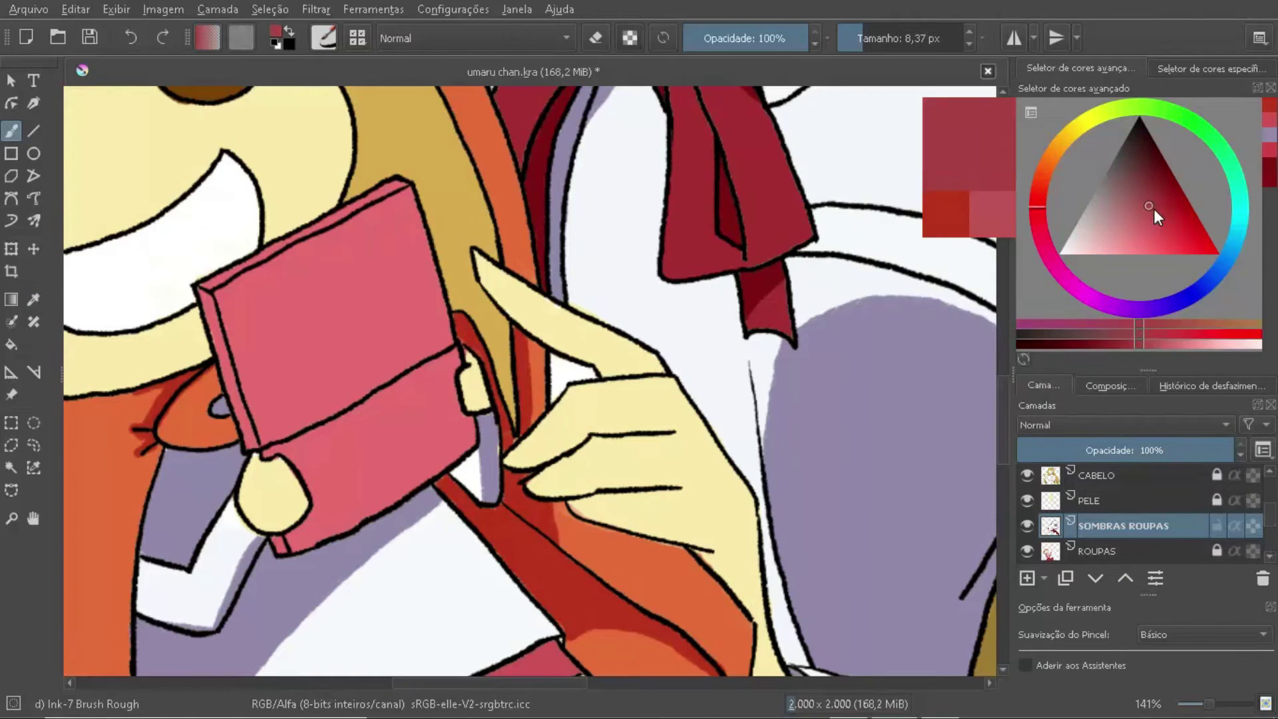
drag(263, 290, 353, 241)
key(ctrl+z)
key(Page_Up)
key(Page_Up)
drag(273, 288, 336, 257)
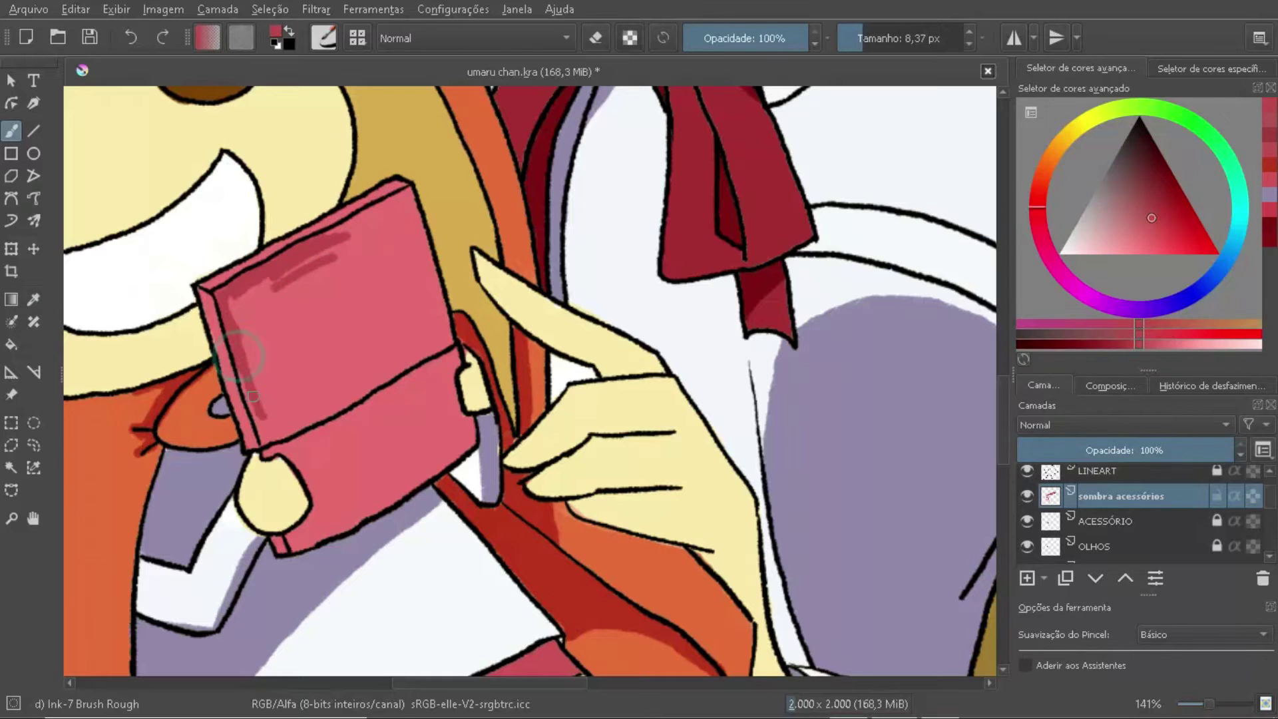
drag(378, 213, 470, 419)
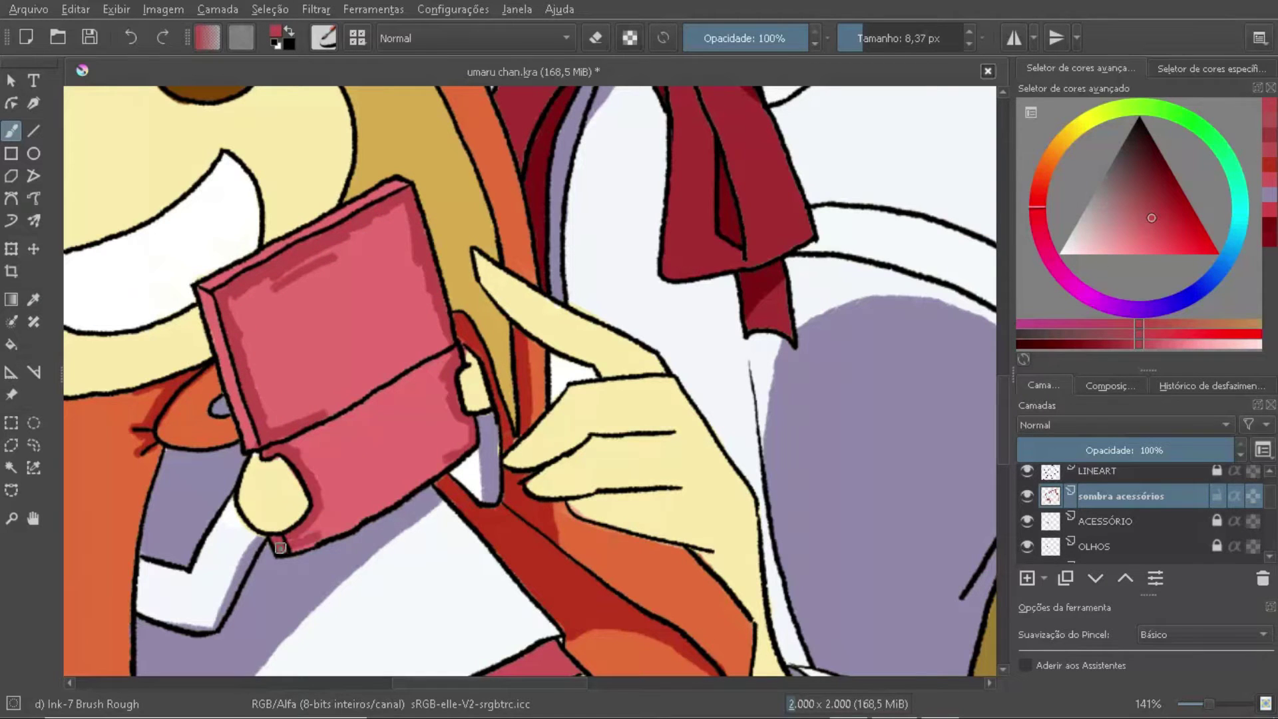
mouse_move(233, 306)
mouse_down()
mouse_move(437, 370)
mouse_move(359, 466)
mouse_up()
scroll(305, 340, down, 3)
Step: Pick a darker orange and name the shadow layer smbra2roupas, placed below SOMBRAS ROUPAS
scroll(293, 426, up, 3)
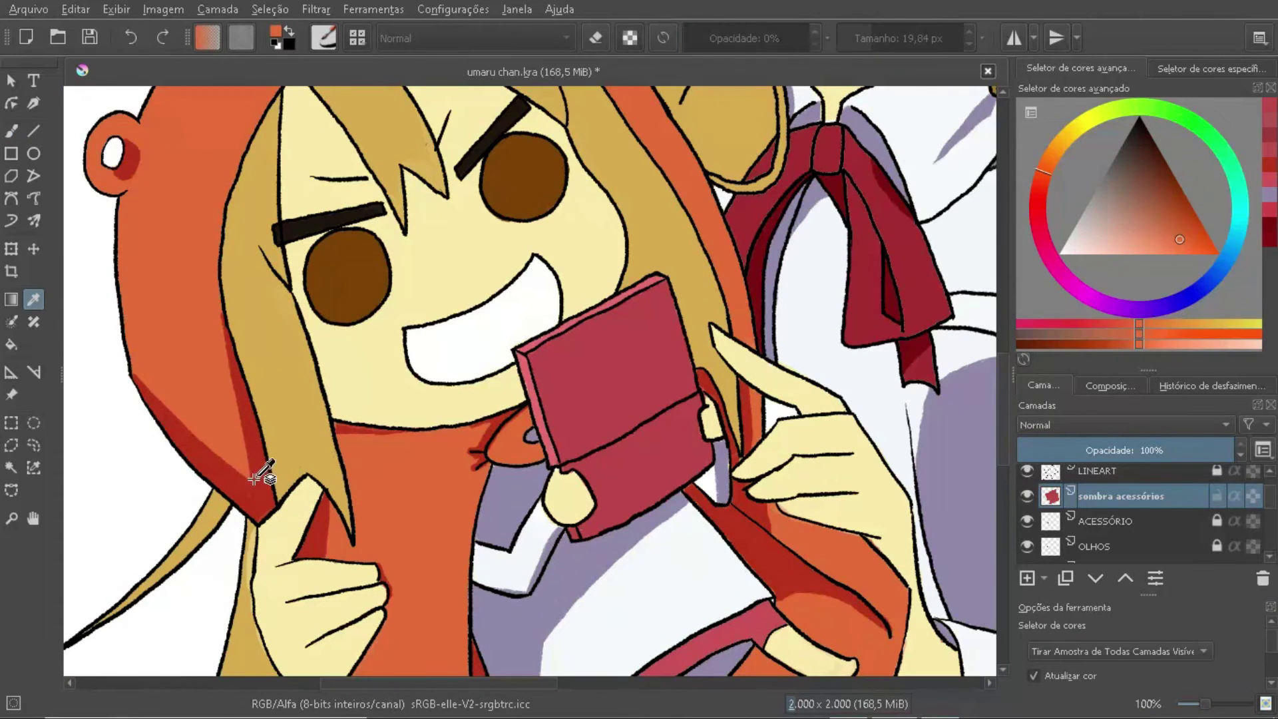
ctrl+click(293, 426)
ctrl+click(126, 316)
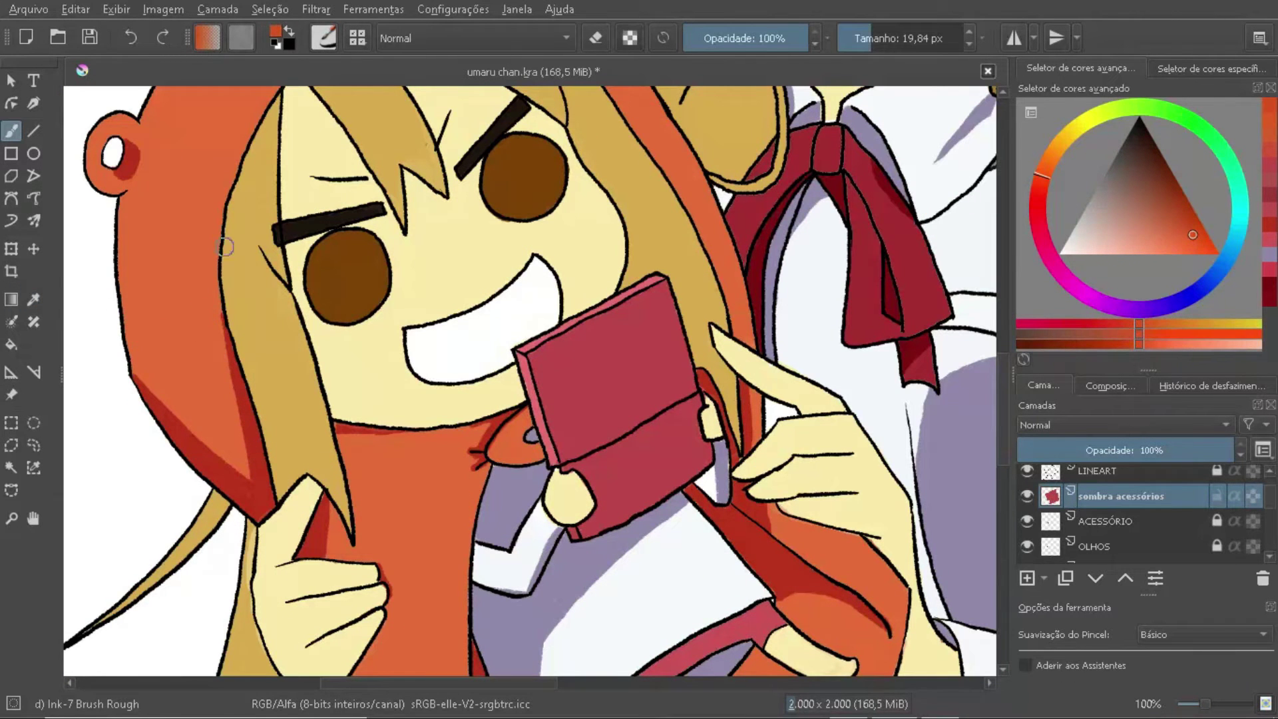
scroll(1167, 529, down, 2)
scroll(1167, 529, down, 2)
scroll(1168, 529, down, 2)
text(roupas)
key(Return)
click(1095, 578)
Step: Shade the hood's lower left and top in darker orange
click(859, 38)
mouse_move(226, 326)
mouse_down()
mouse_move(140, 399)
mouse_move(232, 380)
mouse_up()
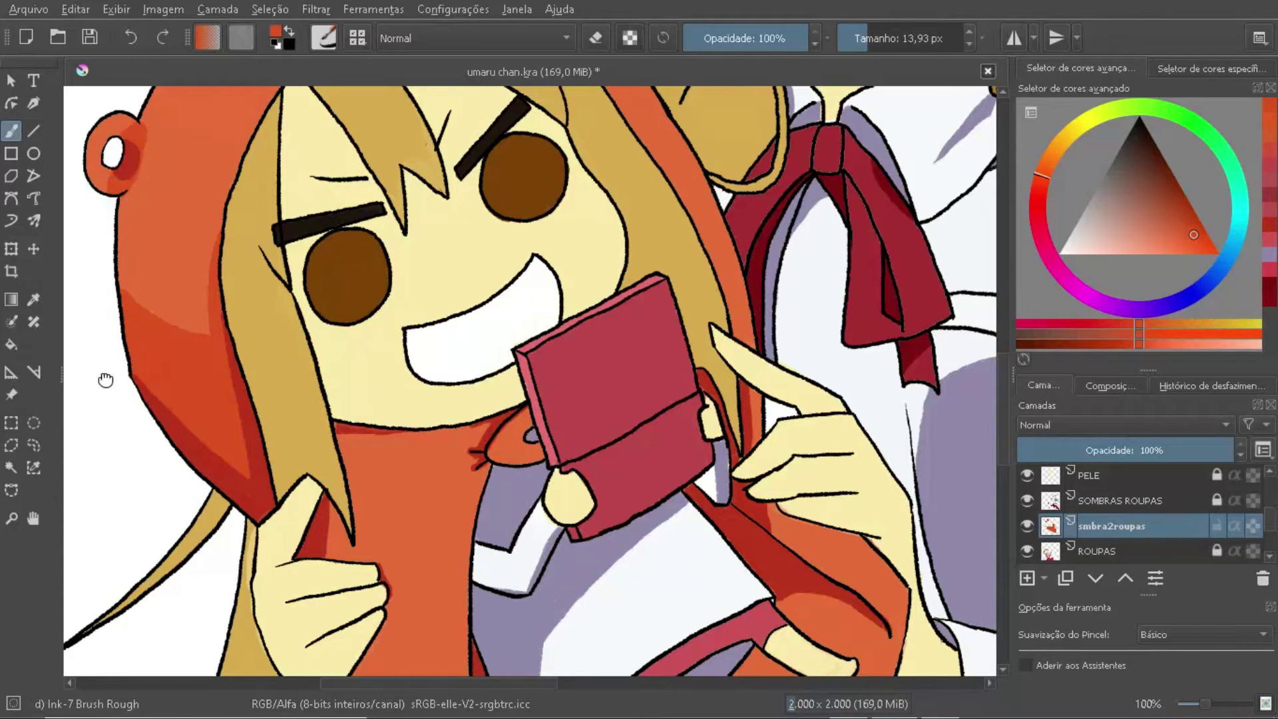
drag(105, 380, 160, 596)
key(bracketright)
key(bracketright)
key(bracketright)
mouse_move(471, 177)
mouse_down()
mouse_move(456, 205)
mouse_move(580, 212)
mouse_up()
Step: Toggle the eraser briefly, then resume painting on smbra2roupas with a smaller brush
key(Page_Up)
key(e)
key(Page_Up)
key(Page_Down)
key(Page_Down)
key(e)
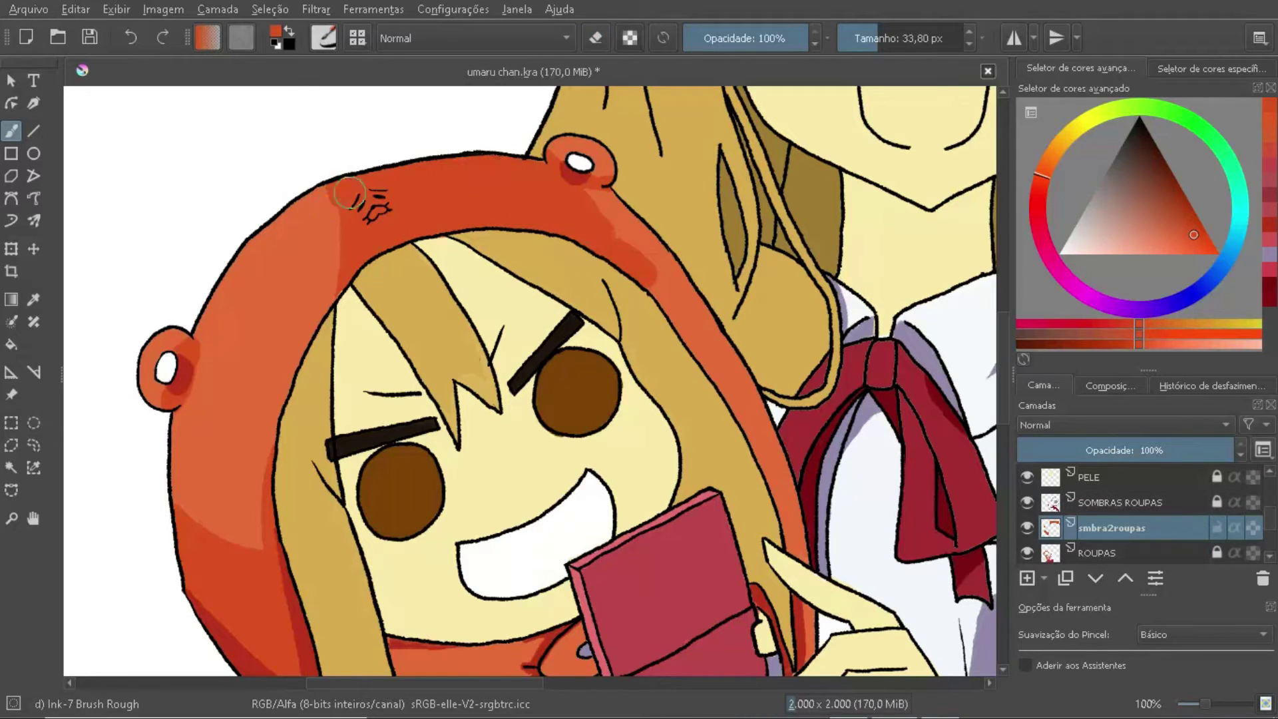
key(e)
key(bracketleft)
key(bracketleft)
Step: Shade the hood's bottom edge, right edge and interior with a sampled darker orange
drag(721, 307, 460, 241)
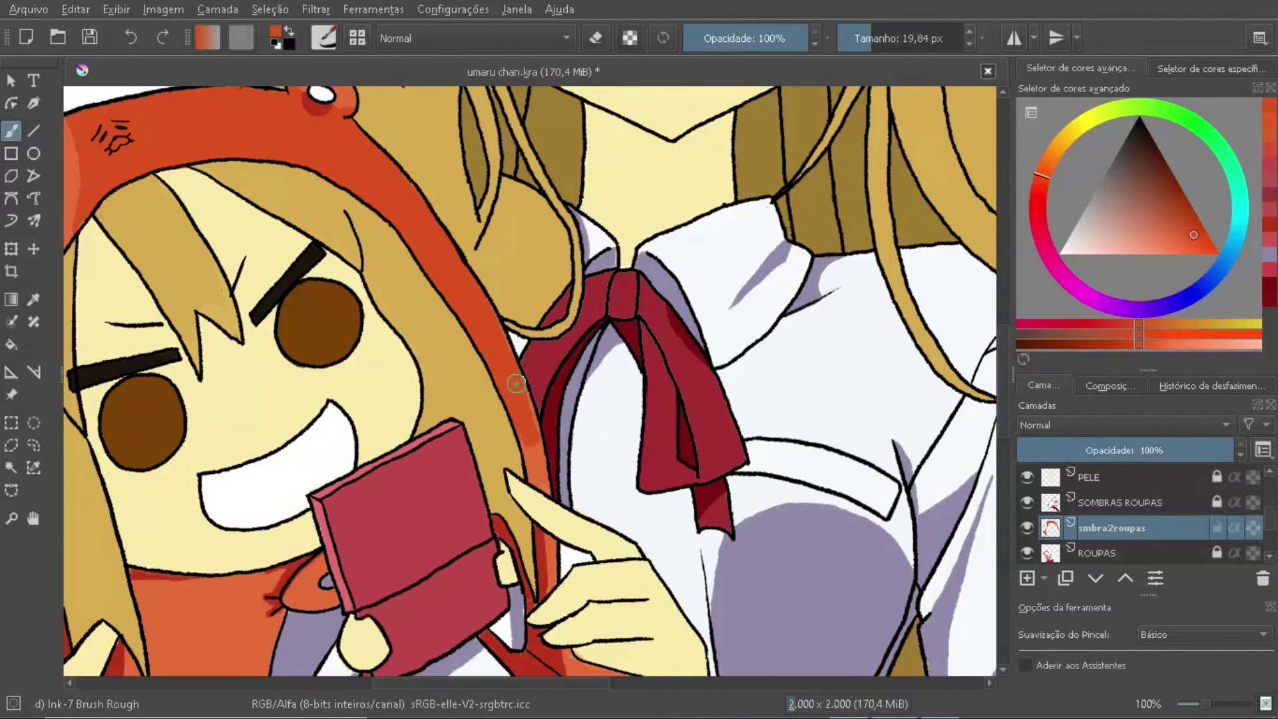
scroll(647, 506, down, 1)
scroll(506, 480, down, 2)
scroll(320, 598, up, 2)
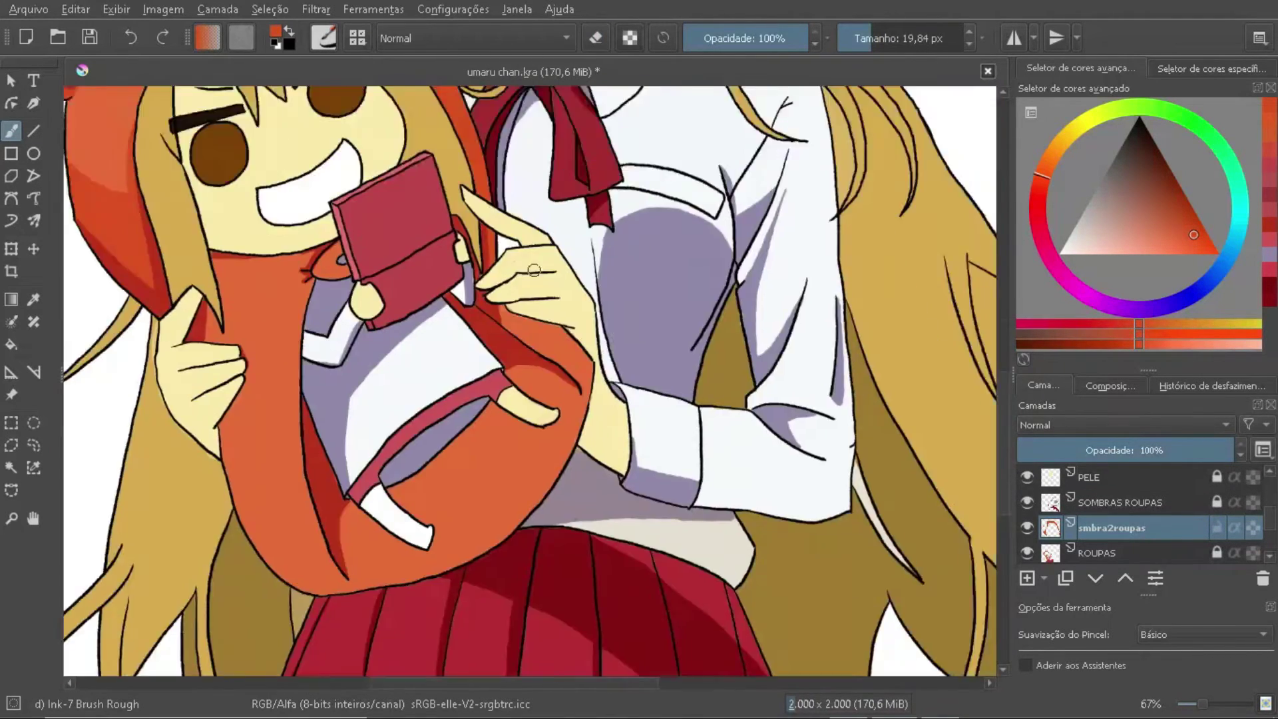
scroll(315, 641, up, 2)
ctrl+click(316, 641)
drag(273, 631, 609, 359)
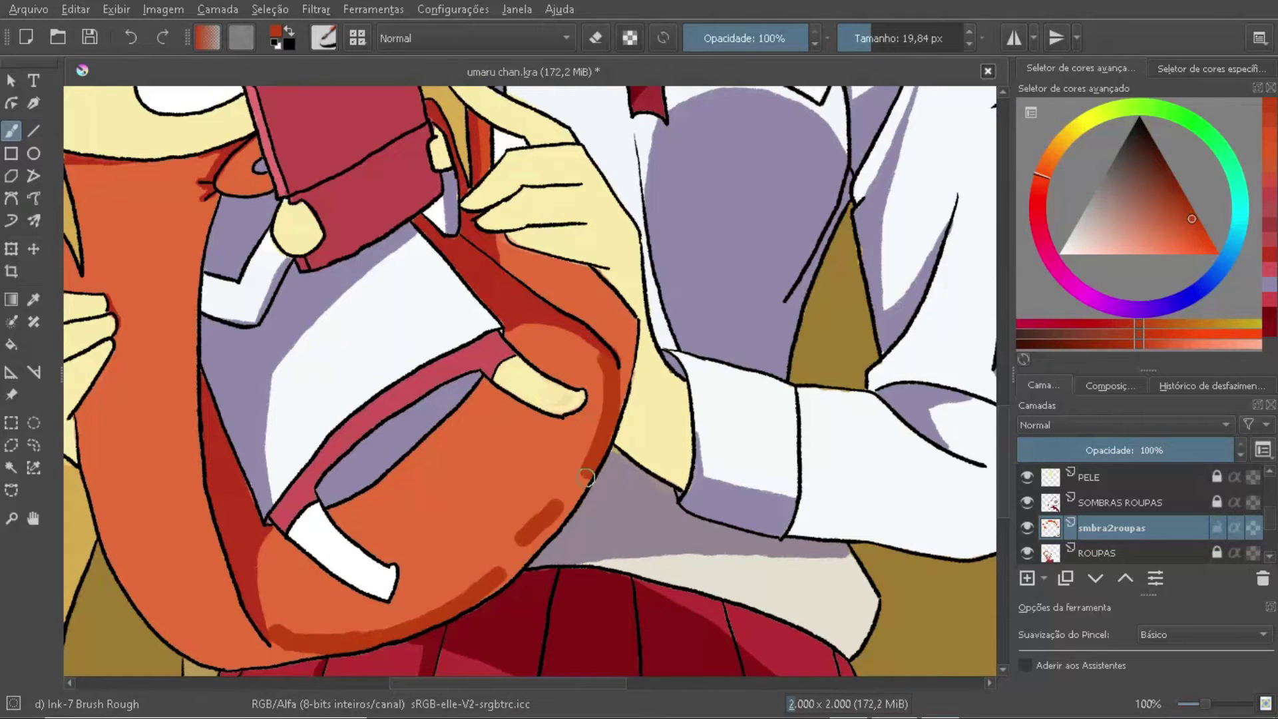
drag(469, 413, 415, 463)
mouse_move(379, 517)
mouse_down()
mouse_move(572, 386)
mouse_move(546, 346)
mouse_move(501, 448)
mouse_move(437, 517)
mouse_move(266, 585)
mouse_move(277, 590)
mouse_up()
Step: Paint a dark red shadow on the strap on the SOMBRAS ROUPAS layer
scroll(489, 442, down, 3)
scroll(489, 443, up, 3)
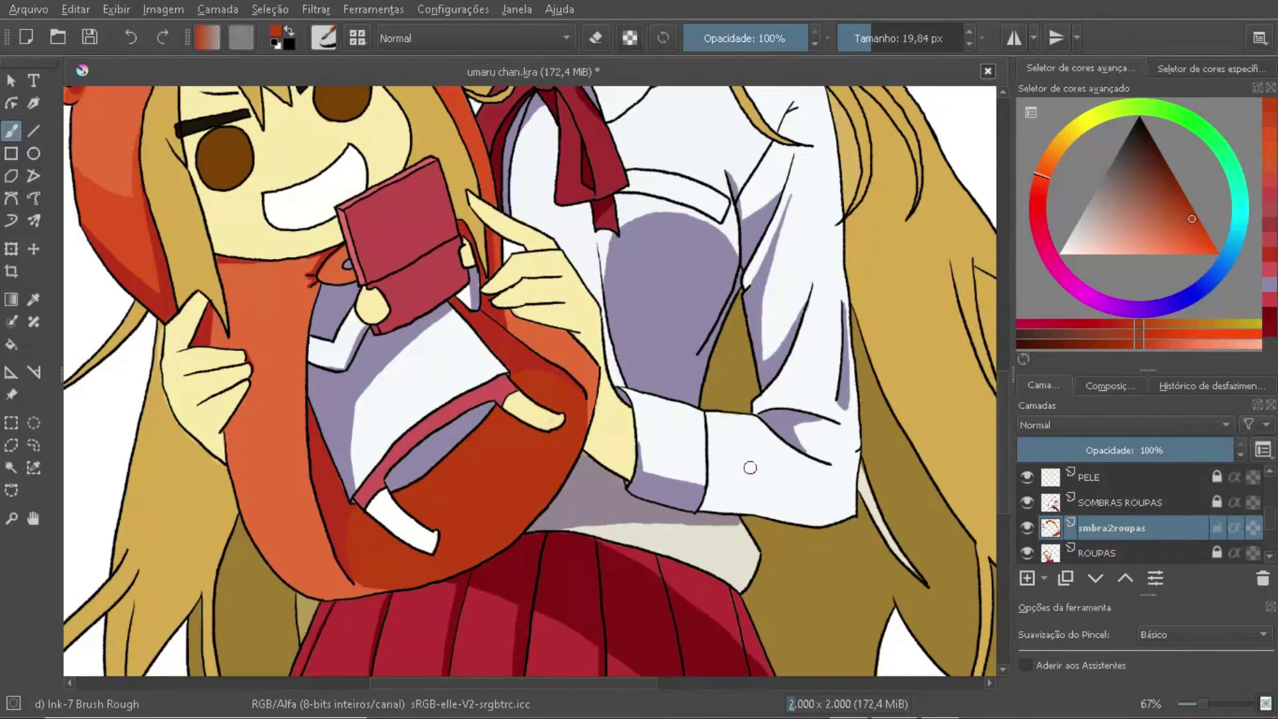
key(Page_Up)
scroll(425, 407, up, 2)
drag(386, 319, 439, 459)
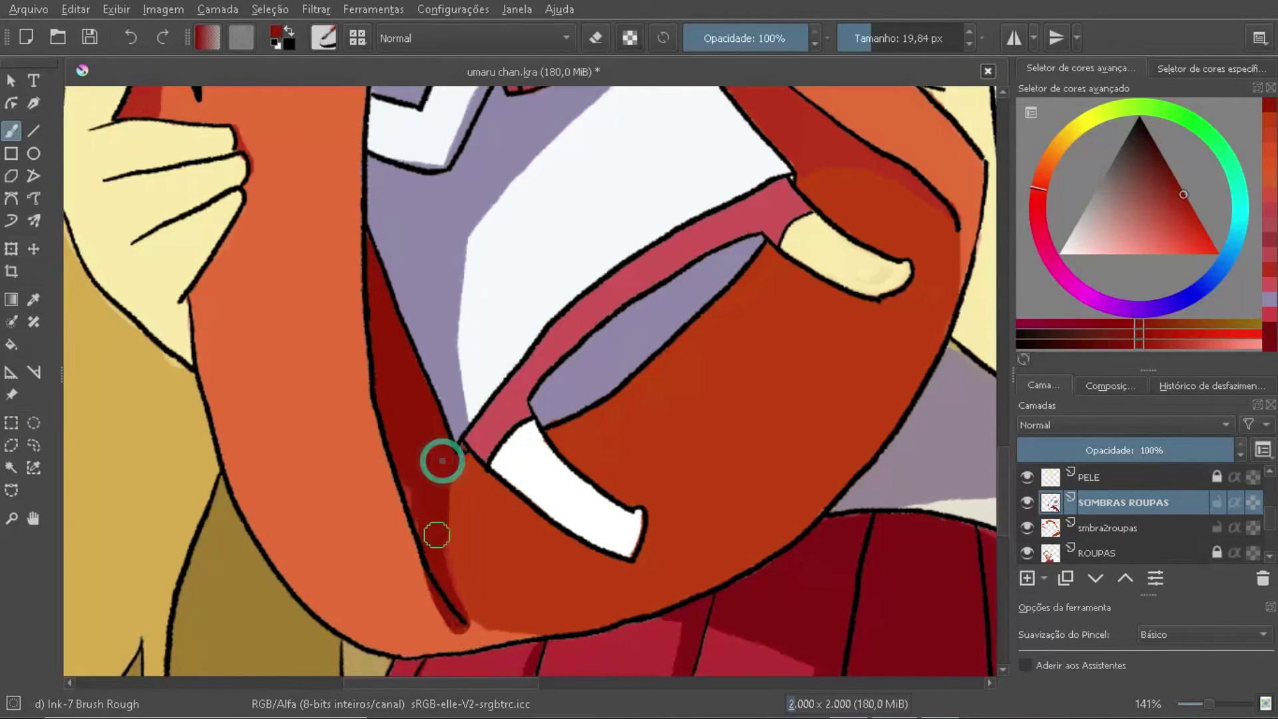
Step: Paint a dark red shadow beside the hand
scroll(439, 459, down, 3)
scroll(322, 317, up, 4)
mouse_move(323, 317)
mouse_down()
mouse_move(395, 402)
mouse_move(622, 507)
mouse_up()
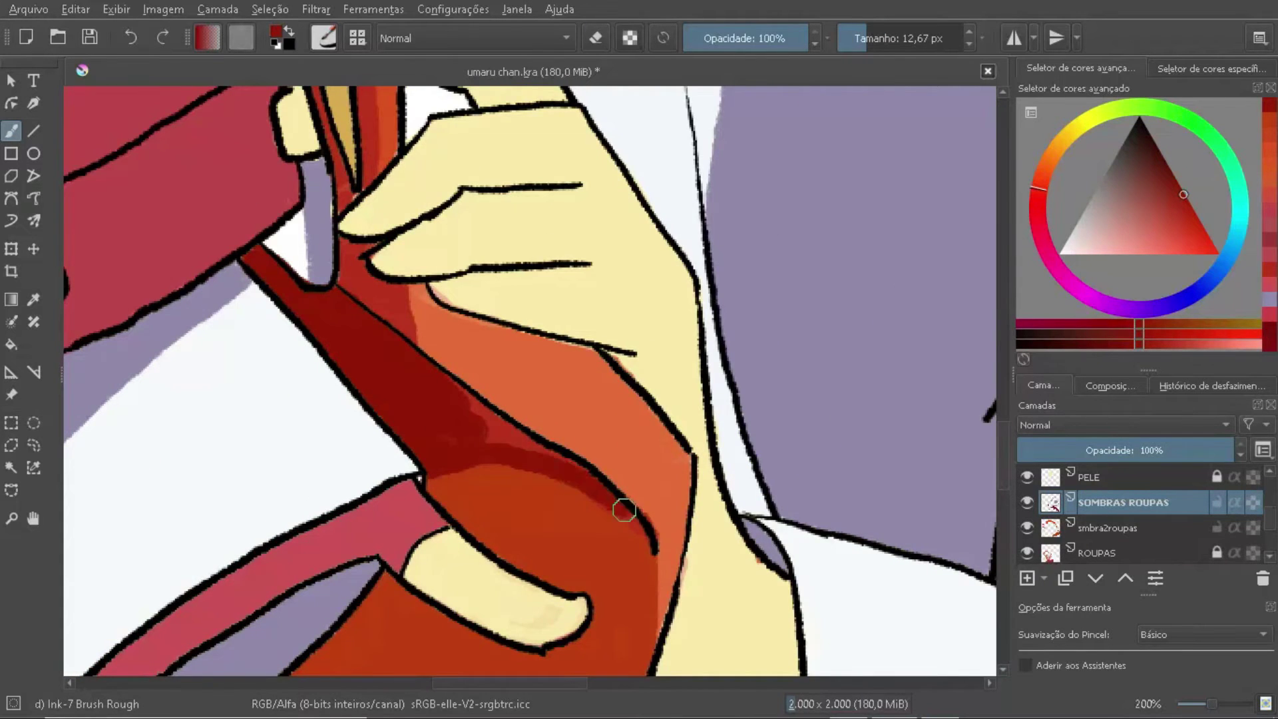
scroll(622, 508, down, 4)
scroll(569, 498, down, 1)
scroll(569, 498, up, 1)
Step: Darken the hood from top to bottom and across to the collar on smbra2roupas
key(Page_Down)
scroll(406, 599, up, 2)
mouse_move(400, 200)
mouse_down()
mouse_move(373, 466)
mouse_move(408, 278)
mouse_up()
mouse_move(377, 369)
mouse_down()
mouse_move(314, 490)
mouse_move(467, 640)
mouse_up()
drag(331, 193, 432, 174)
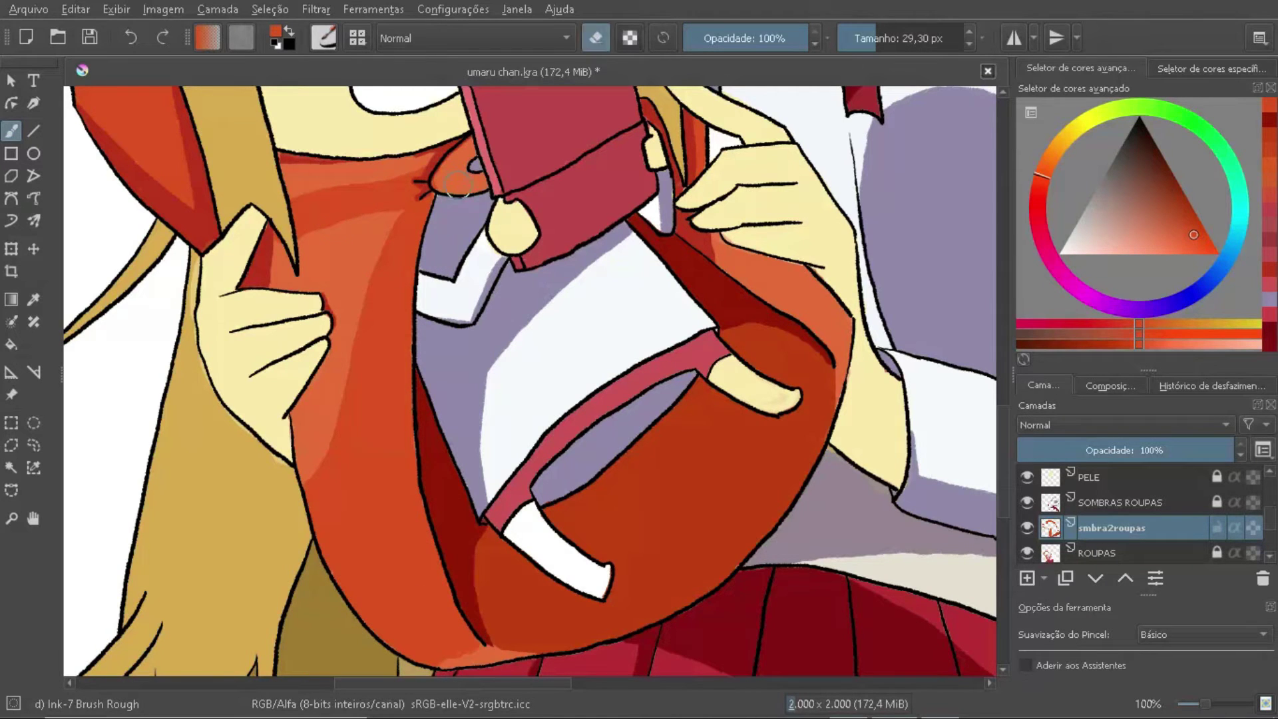
Step: Shade the collar's bottom edge in light grey with a smaller brush
scroll(533, 200, right, 2)
scroll(485, 654, down, 2)
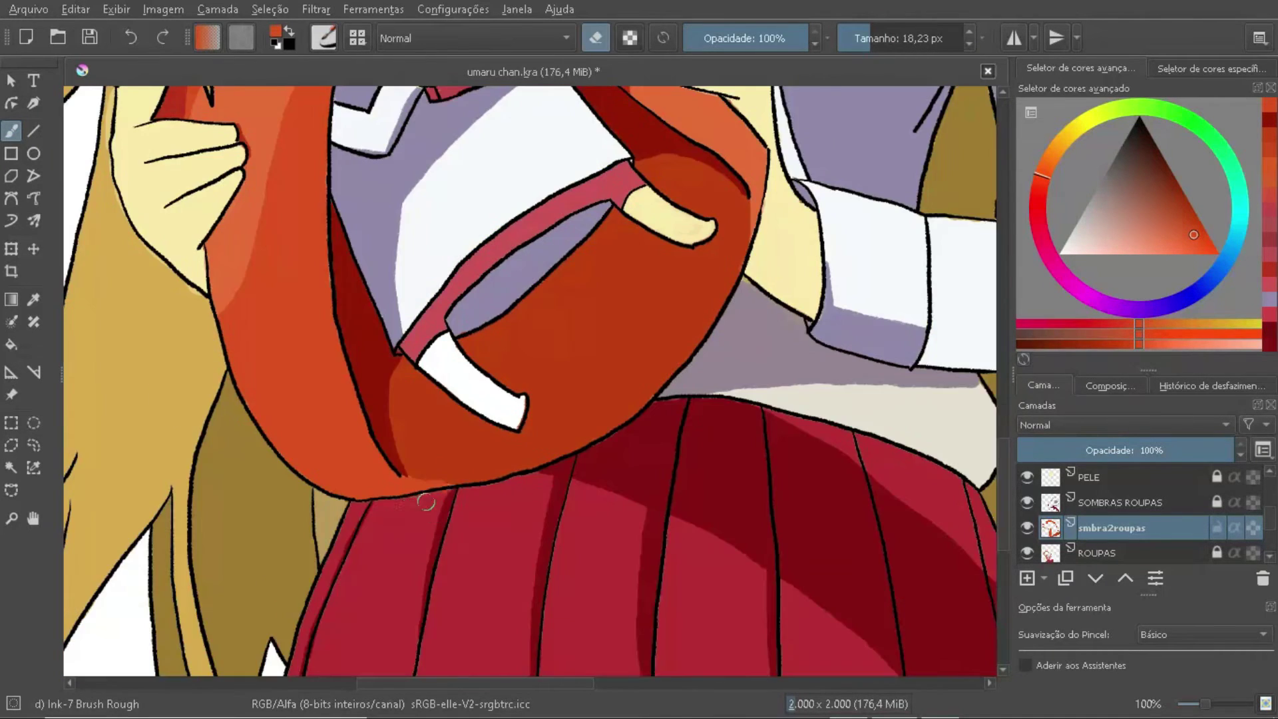
scroll(485, 654, down, 2)
scroll(402, 327, up, 5)
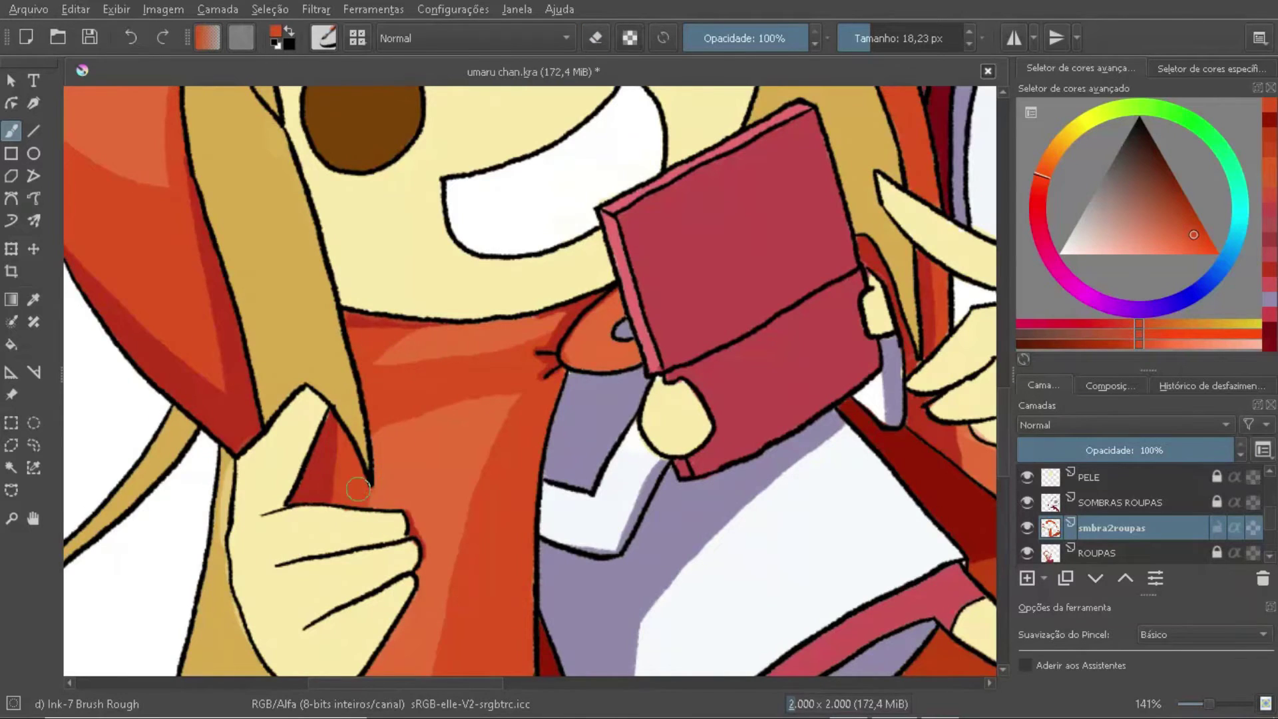
scroll(357, 489, down, 4)
scroll(399, 332, up, 5)
key(bracketleft)
key(bracketleft)
key(bracketleft)
scroll(529, 425, down, 3)
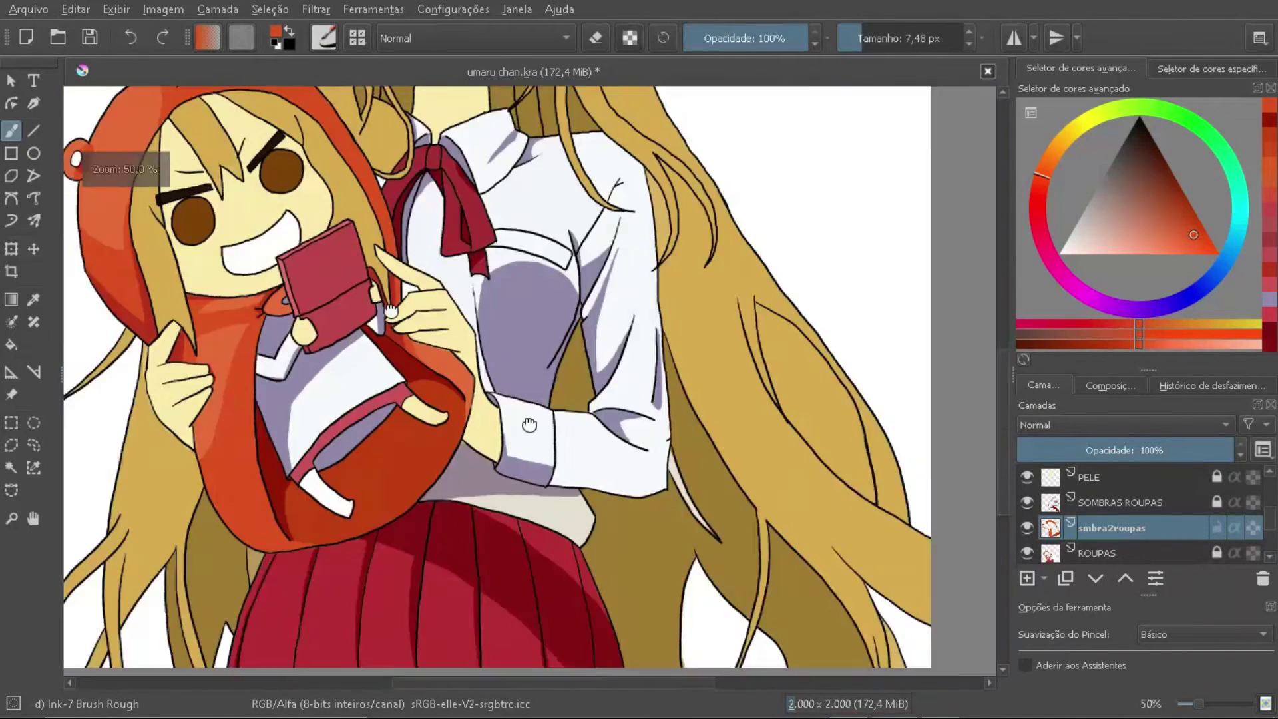
scroll(529, 424, down, 2)
scroll(711, 313, up, 5)
ctrl+click(522, 457)
mouse_move(521, 456)
mouse_down()
mouse_move(633, 442)
mouse_move(627, 532)
mouse_move(513, 511)
mouse_up()
Step: Add a grey sleeve shadow on the SOMBRAS ROUPAS layer
scroll(513, 511, down, 5)
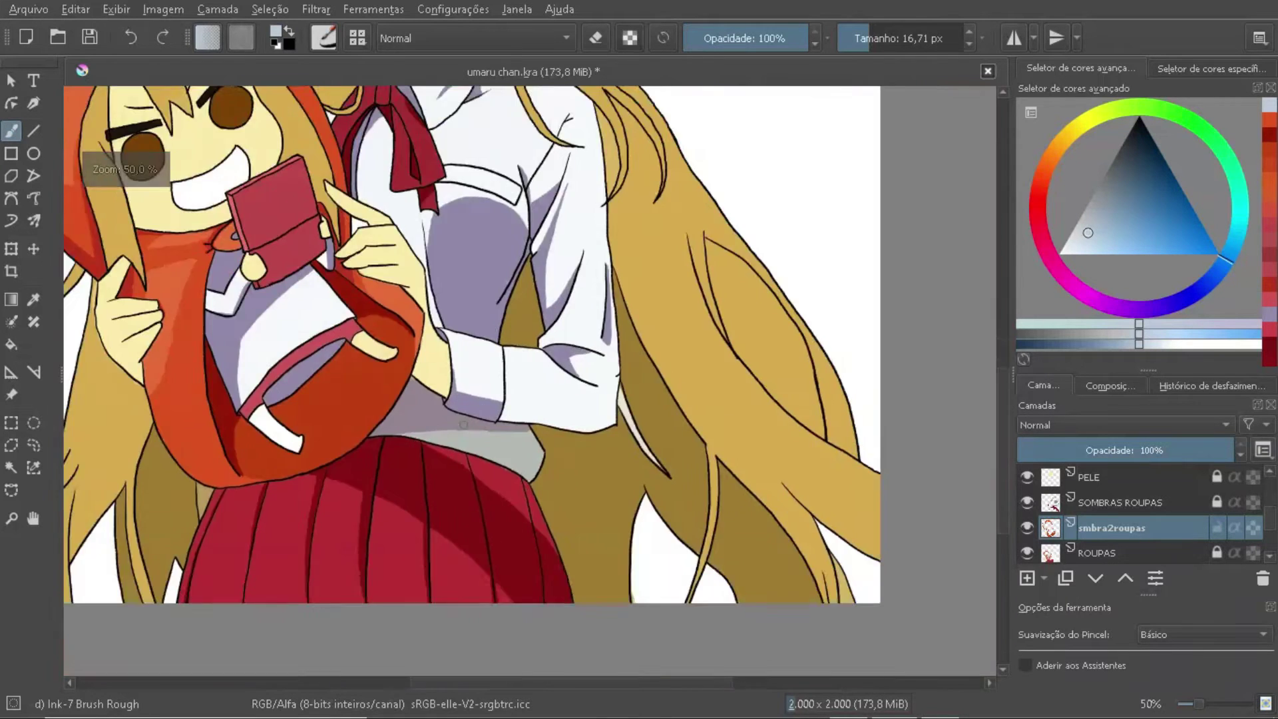
scroll(333, 333, up, 5)
key(Page_Up)
drag(473, 443, 284, 357)
key(e)
key(e)
scroll(333, 399, down, 5)
key(Page_Down)
scroll(420, 558, up, 3)
Step: Paint dark red shading on the skirt
ctrl+click(420, 558)
scroll(419, 558, up, 4)
mouse_move(413, 462)
mouse_down()
mouse_move(362, 434)
mouse_move(493, 543)
mouse_up()
scroll(382, 282, down, 4)
scroll(456, 428, down, 3)
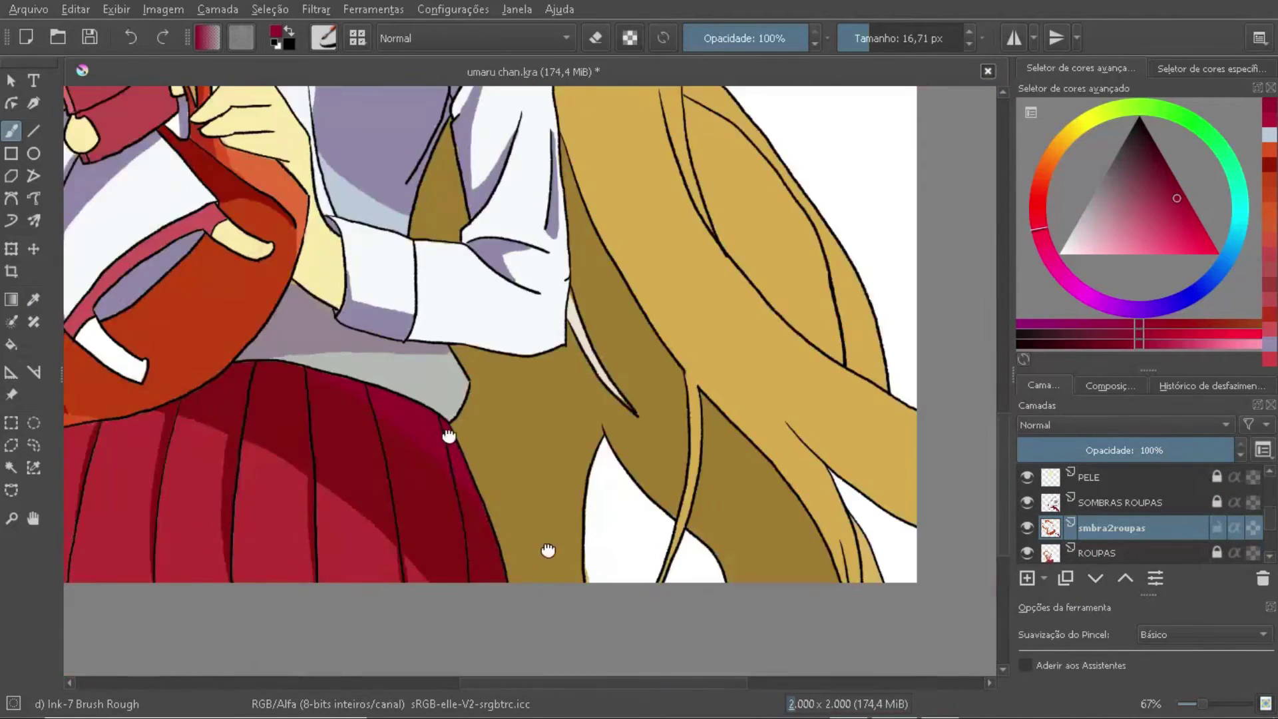
scroll(547, 550, down, 2)
scroll(565, 469, up, 3)
scroll(565, 470, down, 2)
scroll(655, 426, up, 2)
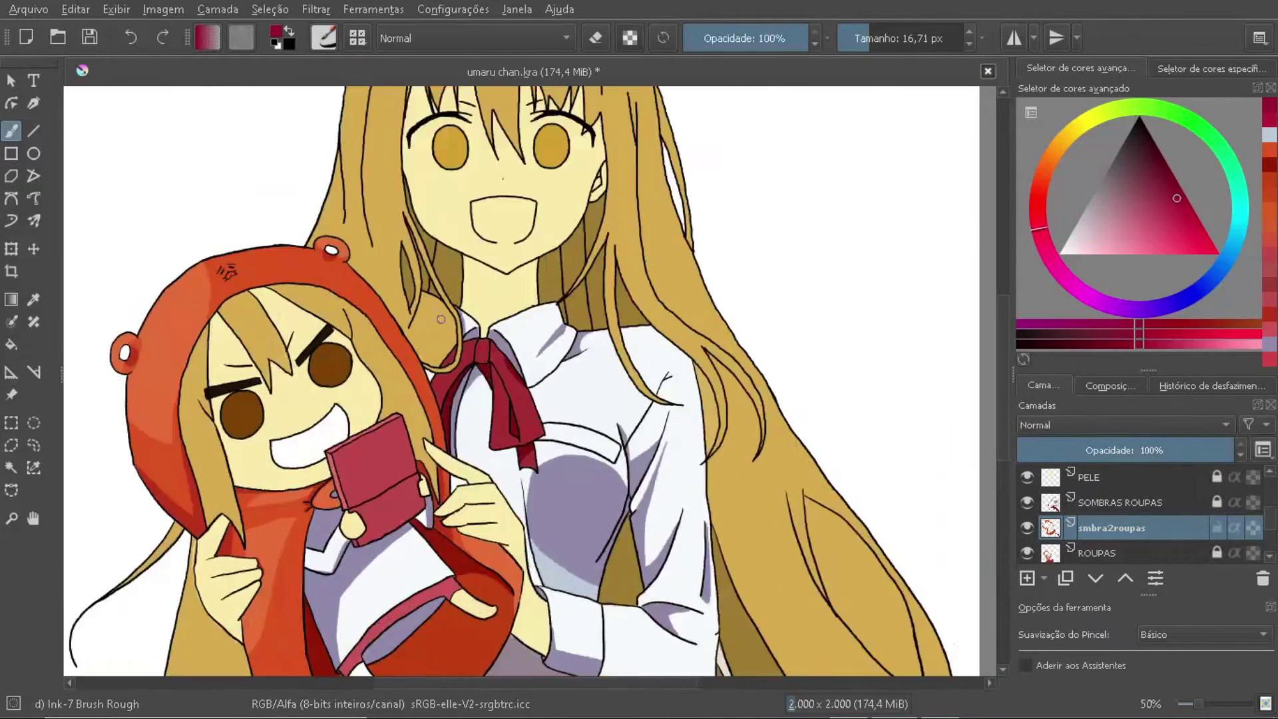
scroll(656, 426, up, 2)
Step: Try white strokes sampled from the shirt on the CABELO hair layer, then undo them
key(p)
click(656, 426)
scroll(459, 339, up, 2)
key(b)
click(370, 246)
mouse_move(359, 260)
mouse_down()
mouse_move(320, 399)
mouse_move(433, 378)
mouse_up()
key(ctrl+z)
key(ctrl+z)
key(ctrl+z)
Step: Paint a lavender shadow on the shirt on the SOMBRAS ROUPAS layer
ctrl+click(490, 280)
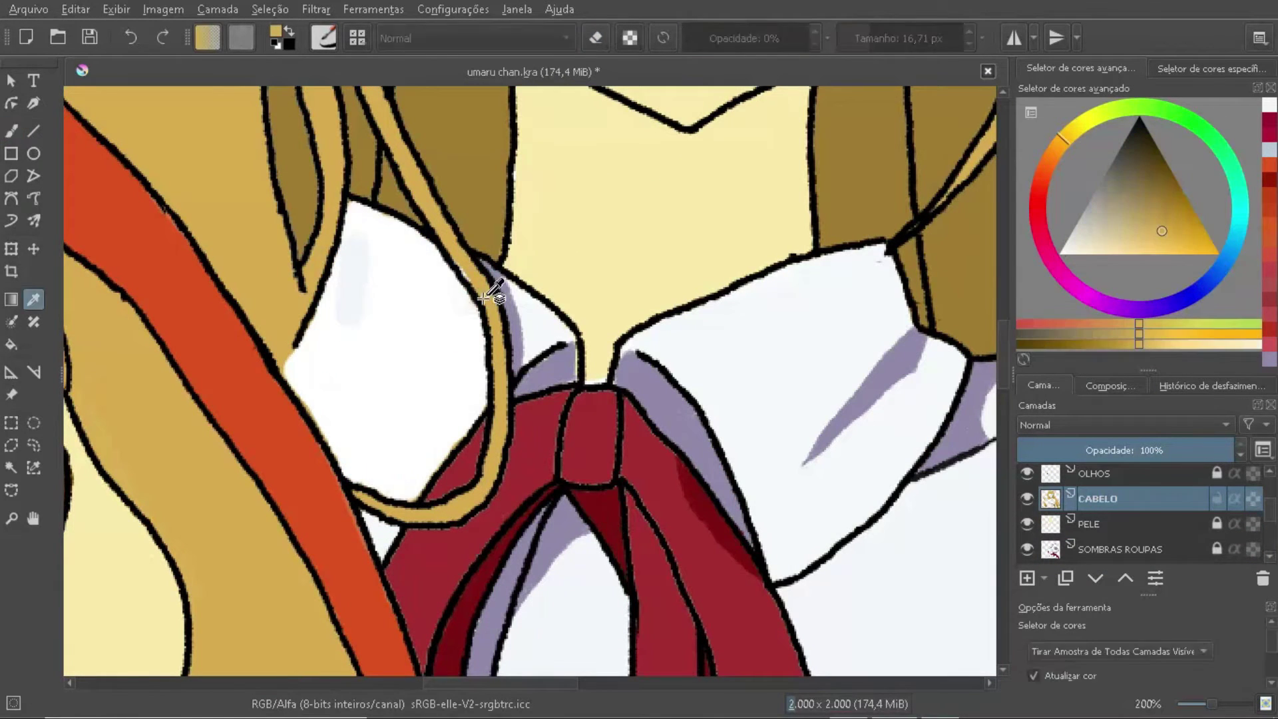
scroll(490, 279, down, 3)
click(1125, 549)
scroll(604, 485, up, 2)
ctrl+click(604, 486)
scroll(605, 485, up, 2)
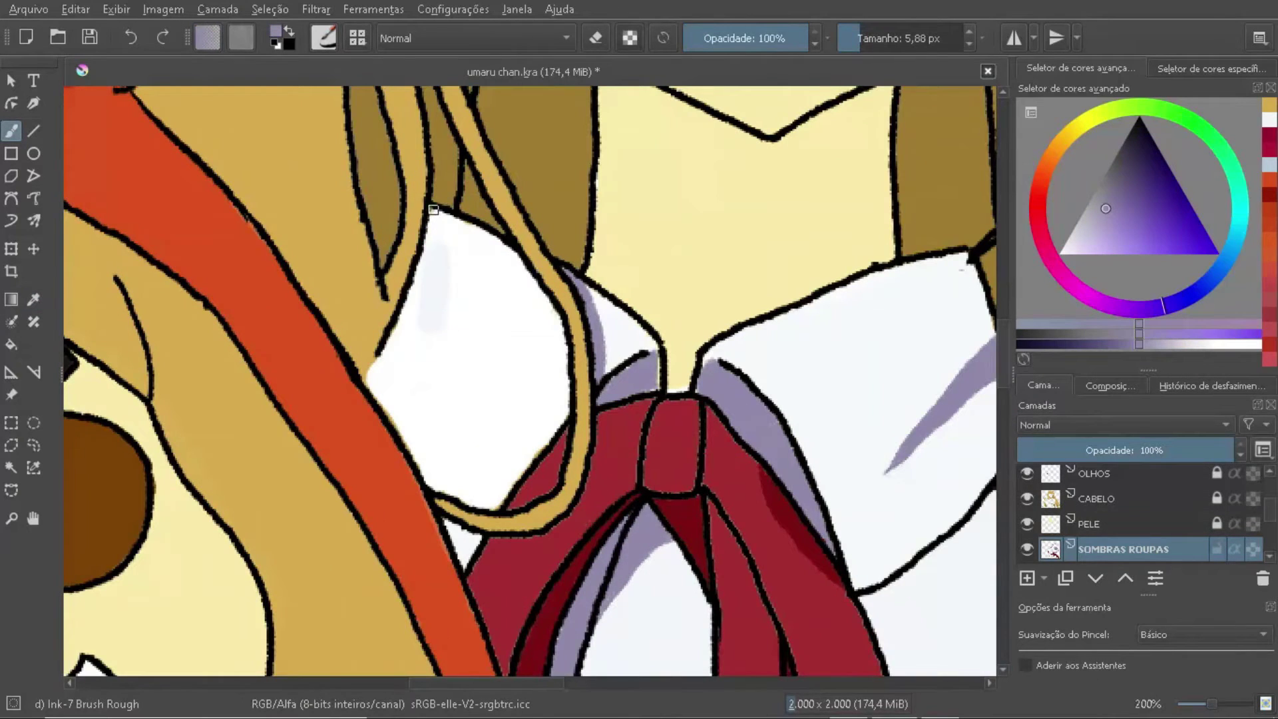
drag(435, 216, 398, 348)
scroll(445, 436, down, 3)
scroll(445, 437, down, 2)
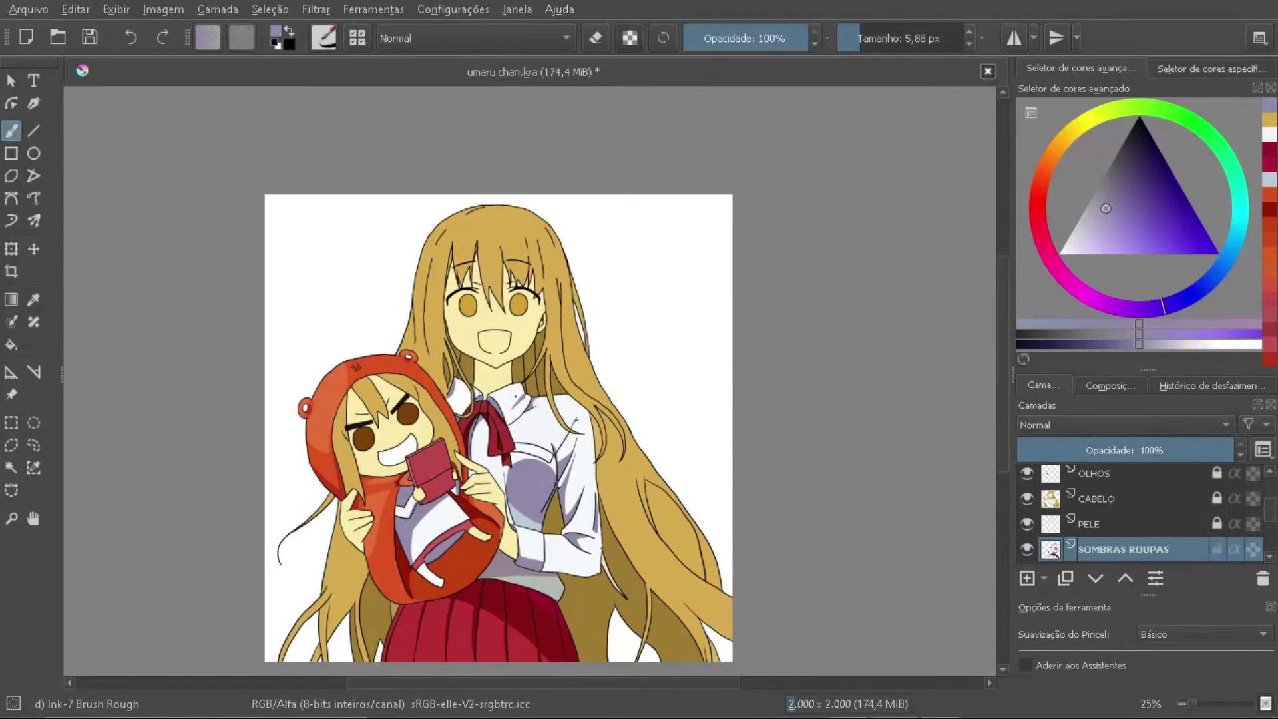
Step: Add a new layer named 'sombras cabelo' and choose a brown for hair shadows
click(1026, 578)
double_click(1110, 500)
text(sombras cabelo)
key(Return)
scroll(698, 358, up, 3)
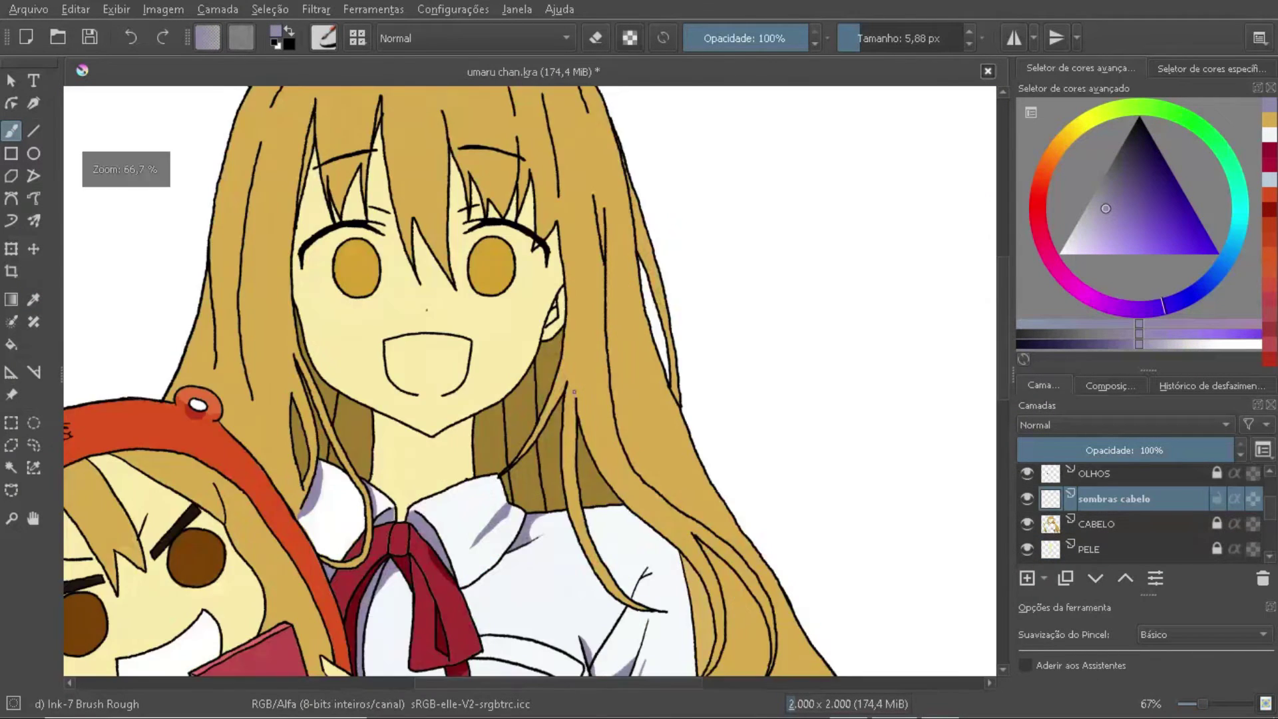
click(1049, 161)
scroll(697, 358, up, 1)
Step: Paint dark brown hair shadows beside the ear, down the side, and in the narrow strand
drag(632, 248, 576, 363)
scroll(704, 308, down, 4)
scroll(704, 309, up, 3)
mouse_move(704, 308)
mouse_down()
mouse_move(682, 326)
mouse_move(630, 465)
mouse_move(694, 443)
mouse_move(715, 527)
mouse_up()
click(871, 41)
scroll(803, 378, up, 1)
key(bracketleft)
key(bracketleft)
scroll(532, 426, left, 5)
drag(400, 424, 507, 417)
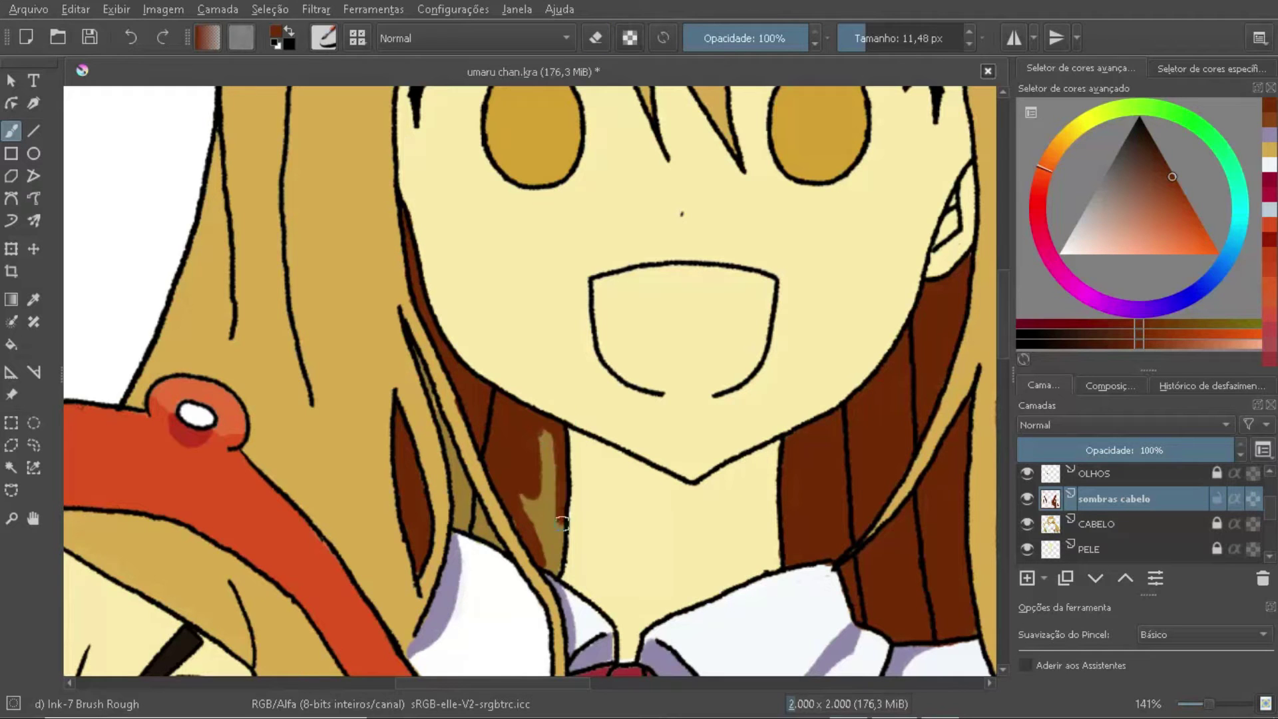
Step: Erase the brown from the strand and faint marks along the hair line on LINE
key(e)
drag(465, 495, 415, 332)
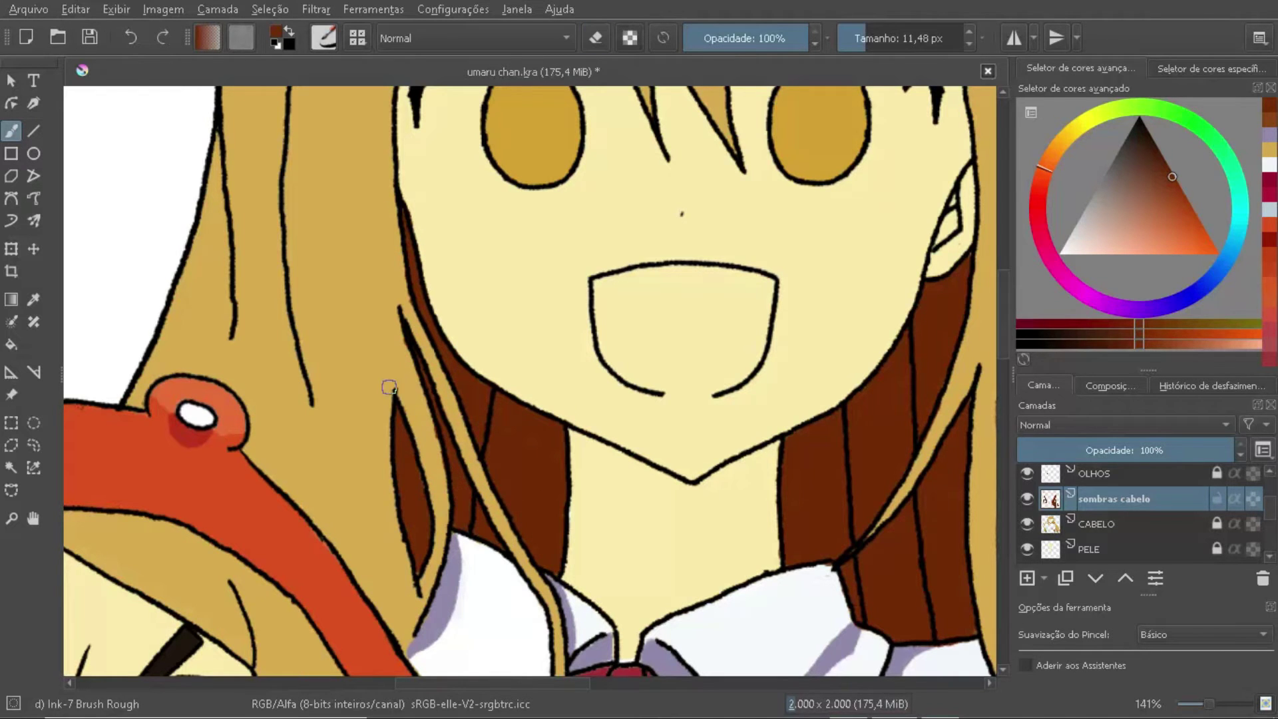
key(Page_Up)
key(d)
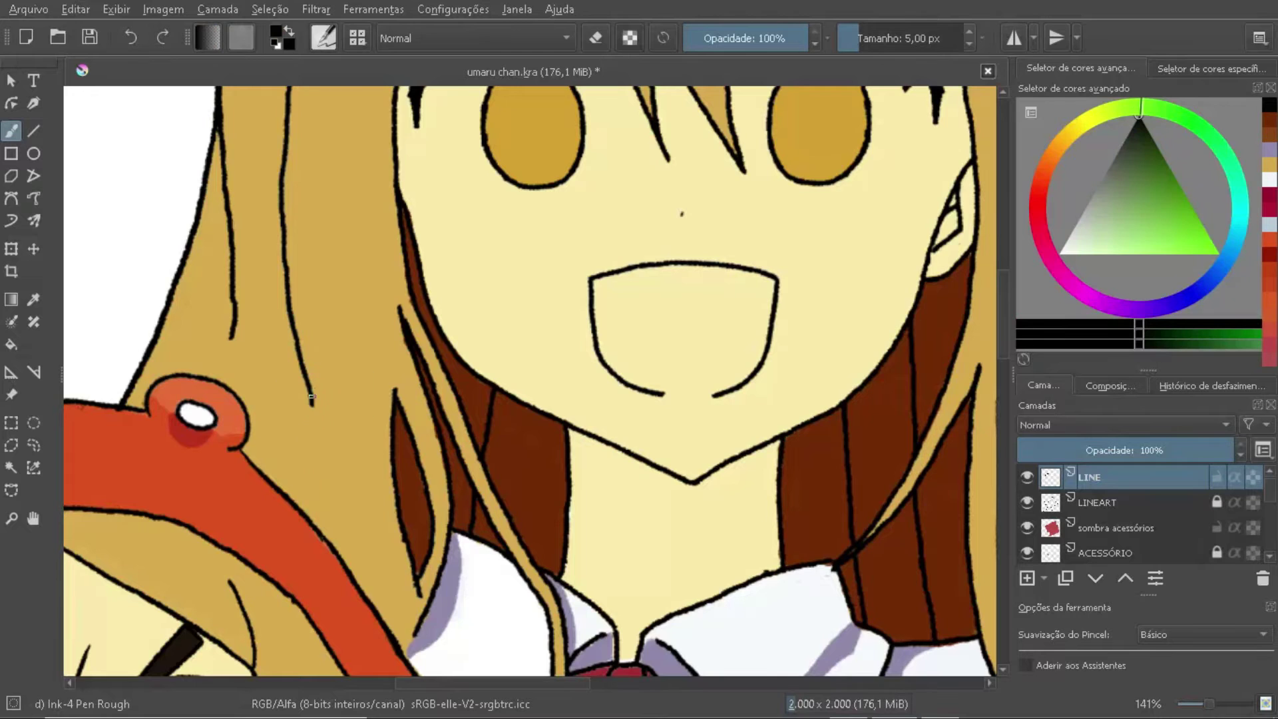
ctrl+scroll(290, 378, down, 5)
ctrl+scroll(377, 572, up, 5)
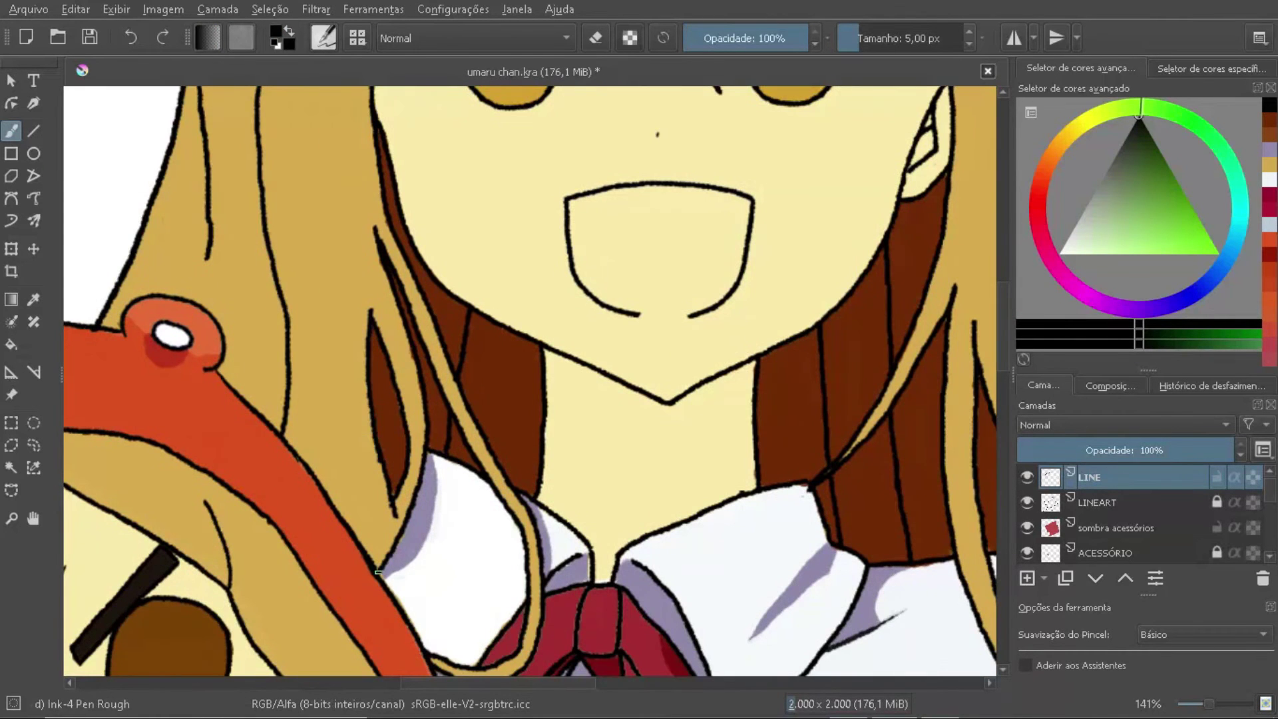
drag(279, 420, 286, 320)
Step: Redraw the hair line in black on LINEART and return to the sombras cabelo layer
key(Page_Down)
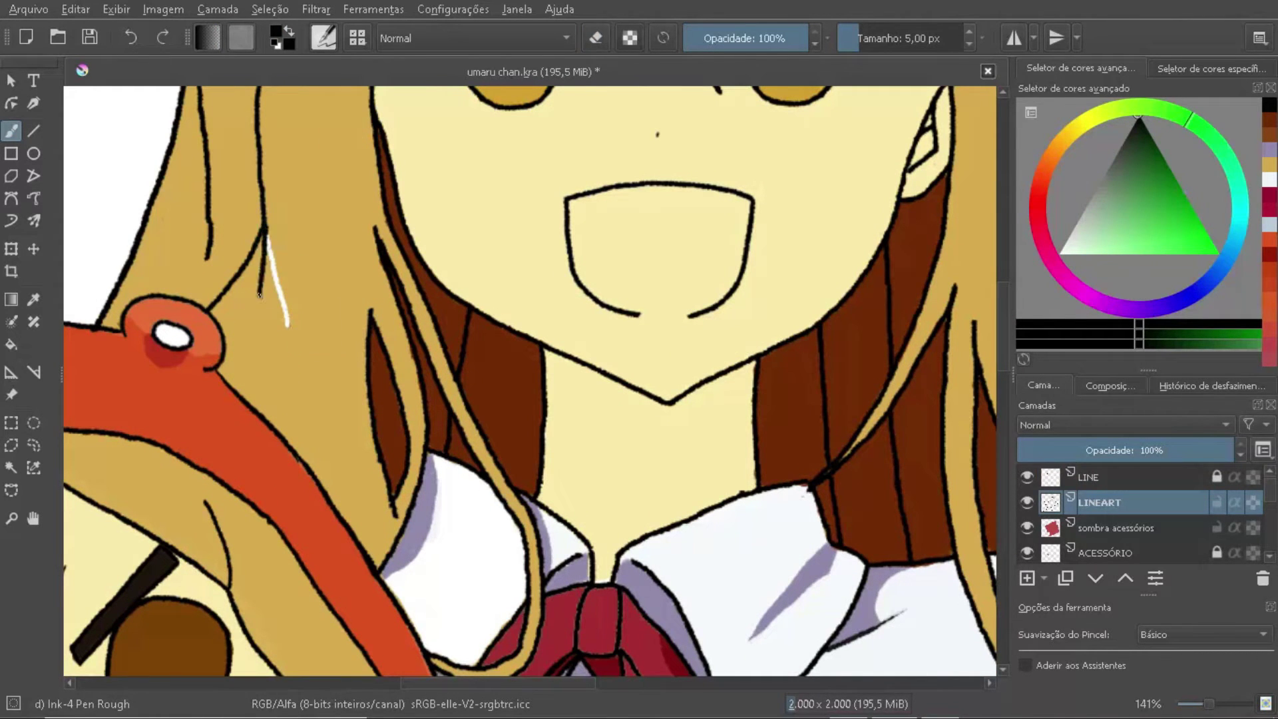
drag(266, 233, 287, 326)
ctrl+scroll(450, 522, down, 5)
ctrl+scroll(437, 510, up, 5)
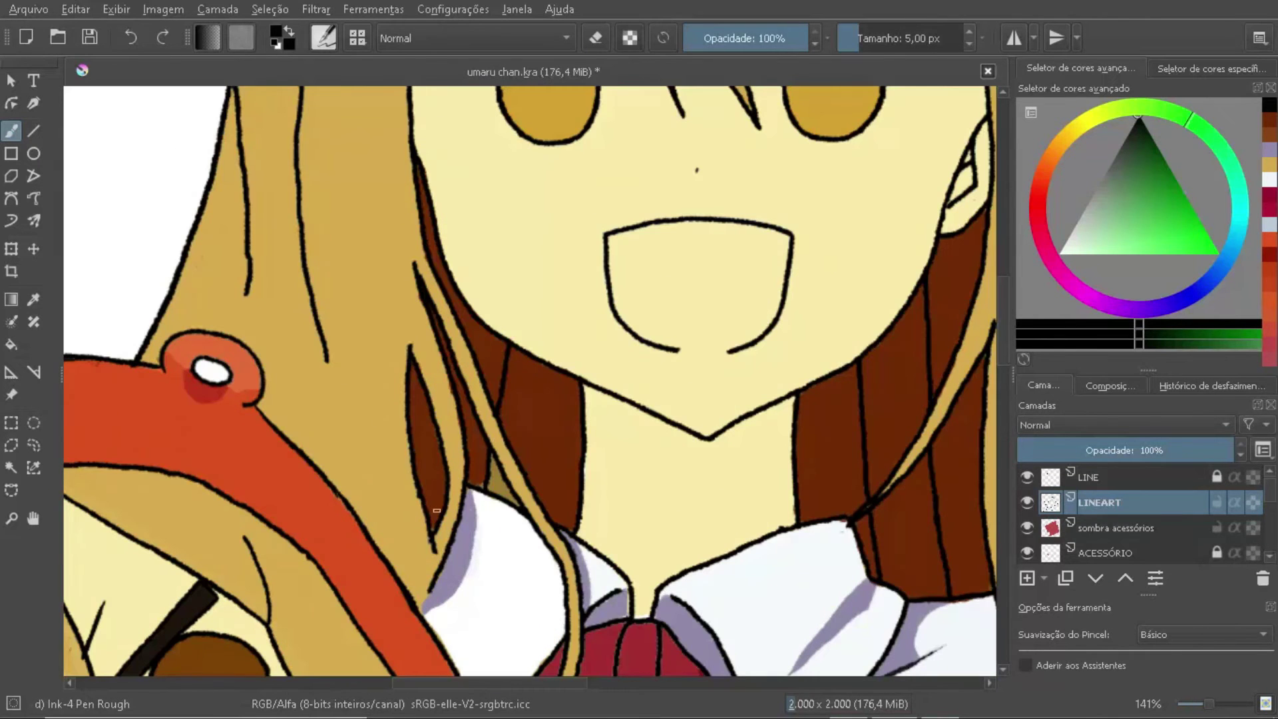
ctrl+click(459, 372)
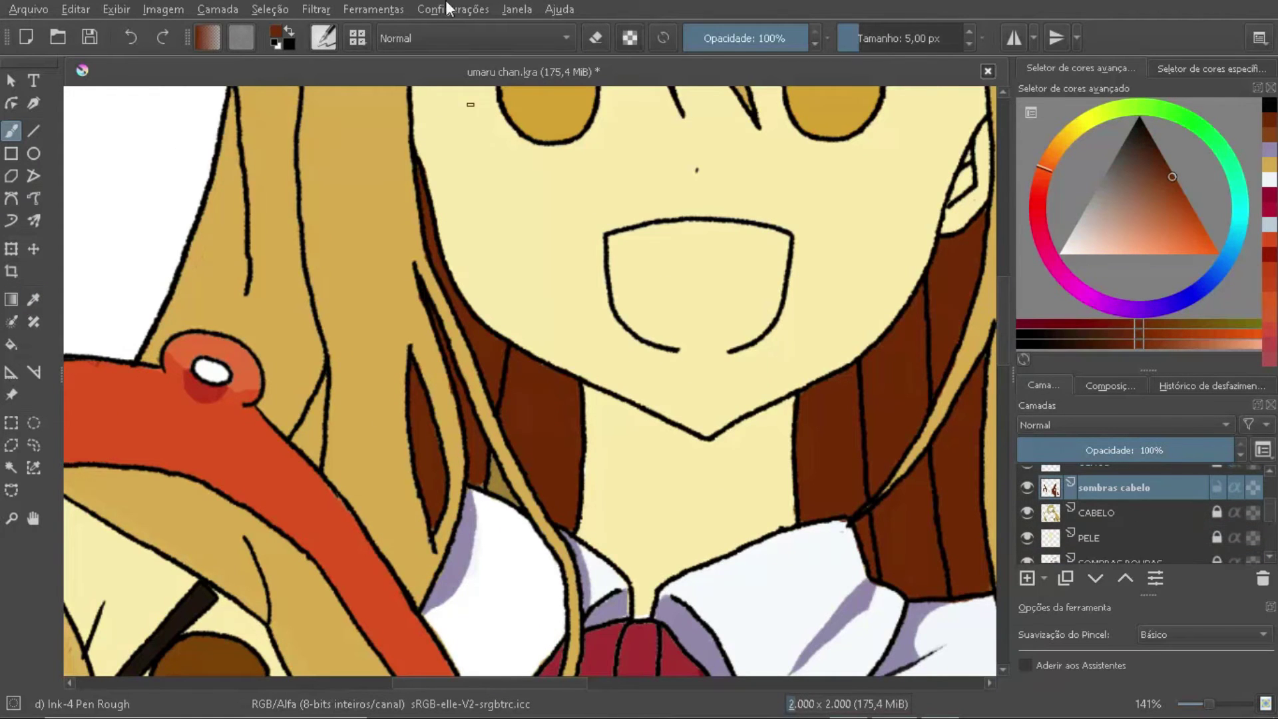
ctrl+scroll(311, 434, down, 5)
Step: Paint dark-brown shadows down the lower hair, filling gaps between strands and the skirt
ctrl+scroll(465, 332, up, 4)
drag(459, 193, 466, 253)
drag(452, 193, 425, 319)
mouse_move(506, 240)
mouse_down()
mouse_move(532, 372)
mouse_move(466, 266)
mouse_up()
drag(440, 333, 466, 525)
drag(466, 353, 519, 433)
drag(389, 412, 400, 499)
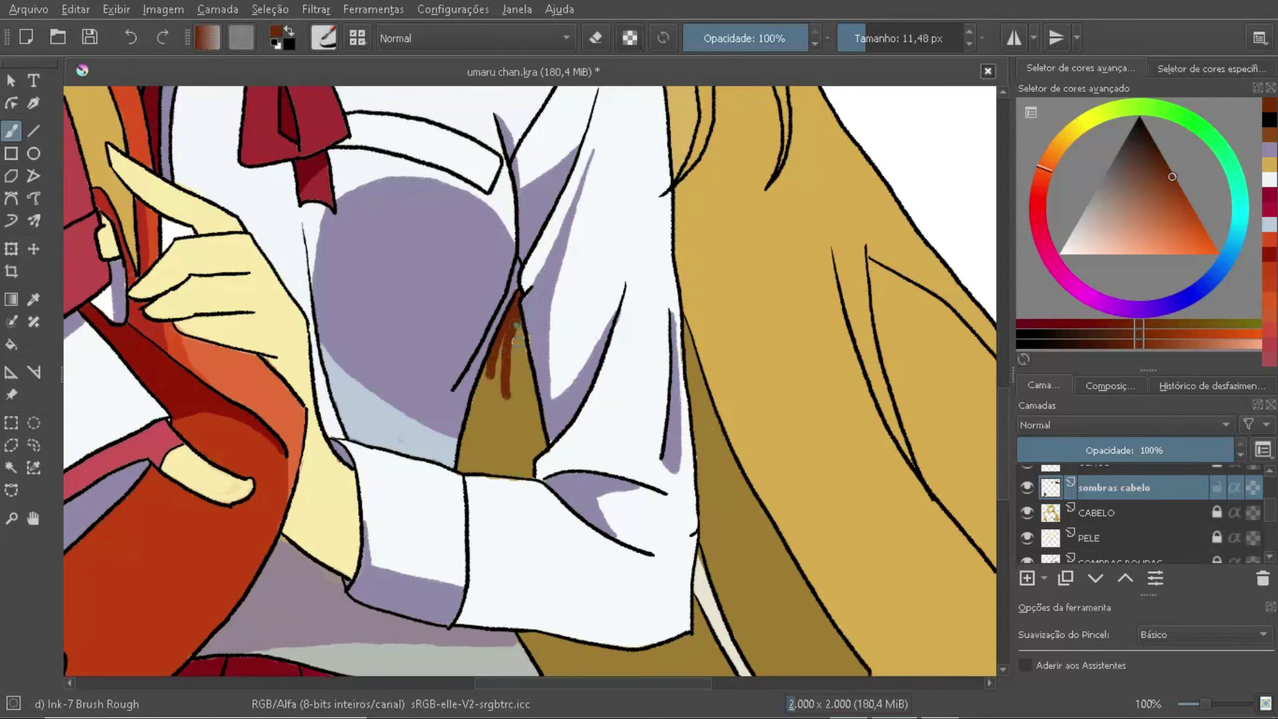
drag(516, 333, 528, 394)
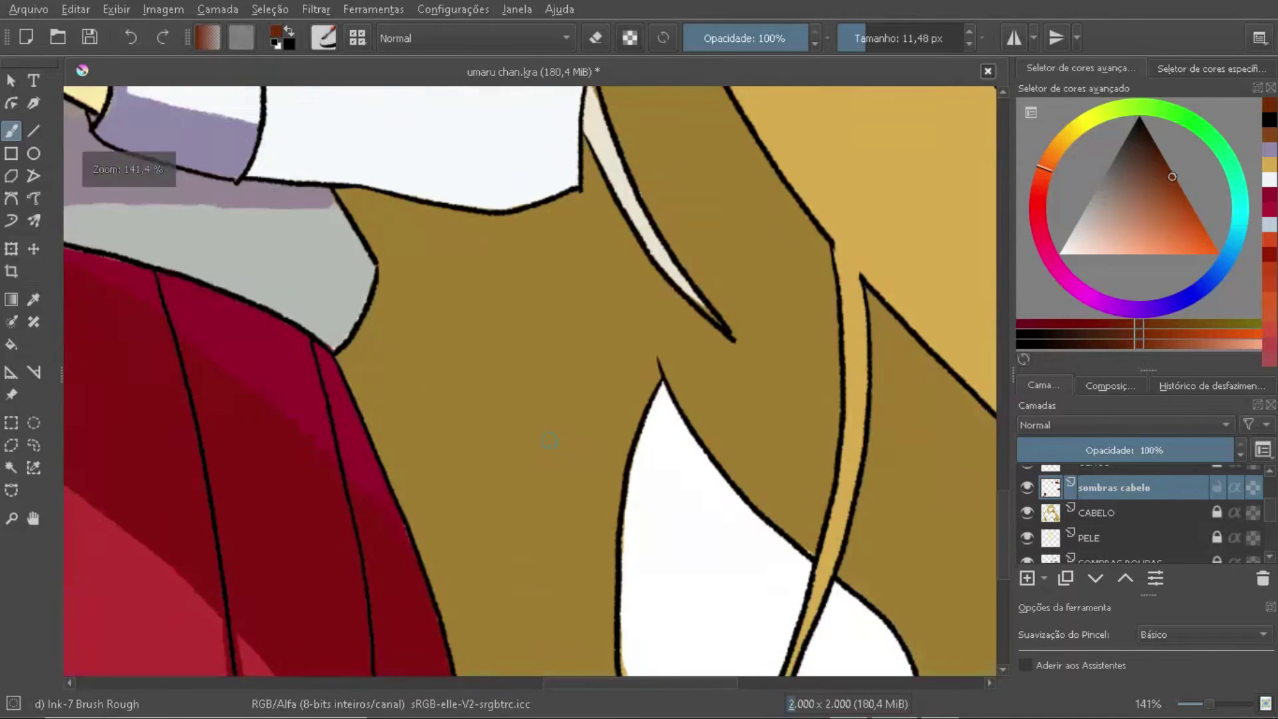
mouse_move(490, 486)
mouse_down()
mouse_move(496, 672)
mouse_move(566, 672)
mouse_up()
mouse_move(542, 207)
mouse_down()
mouse_move(539, 672)
mouse_move(632, 442)
mouse_up()
mouse_move(389, 260)
mouse_down()
mouse_move(363, 194)
mouse_move(365, 428)
mouse_move(465, 673)
mouse_up()
mouse_move(340, 161)
mouse_down()
mouse_move(388, 348)
mouse_move(473, 393)
mouse_move(465, 473)
mouse_up()
Step: With a smaller brush at 100% zoom, add finer dark-brown shadow strokes on the lower hair
click(897, 38)
key(1)
drag(631, 562, 699, 562)
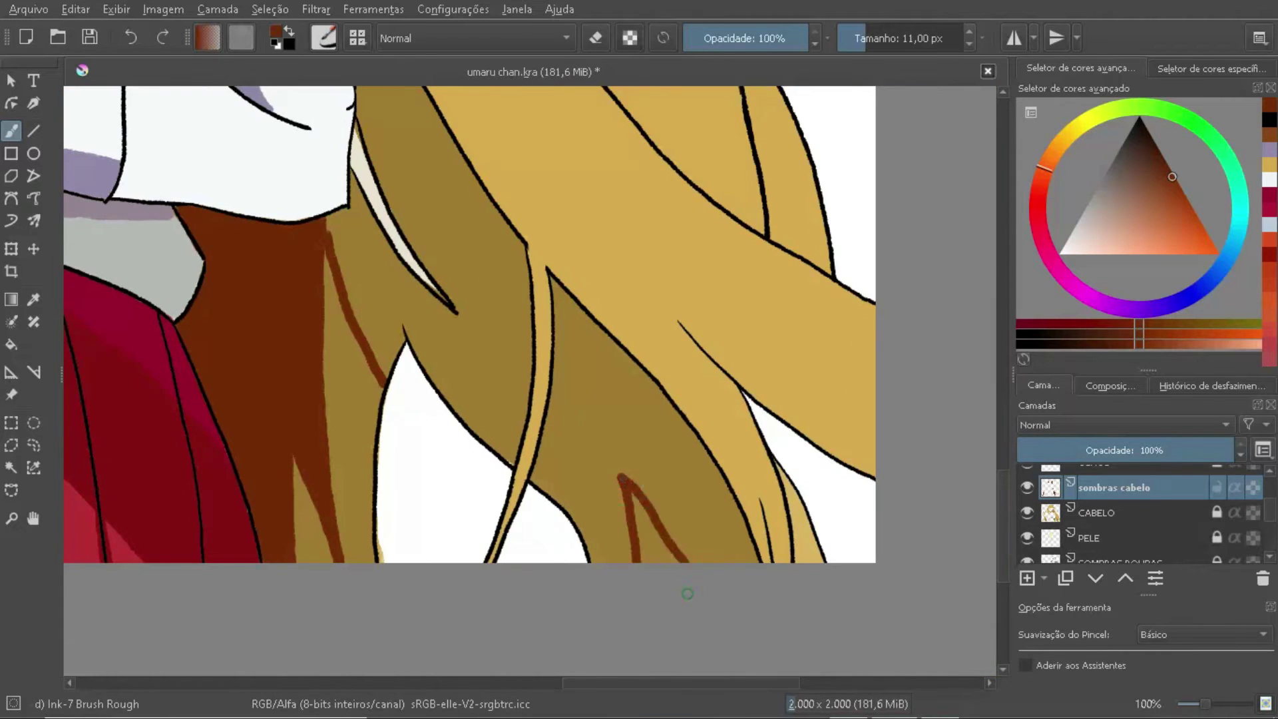
drag(360, 116, 459, 312)
drag(333, 226, 363, 290)
drag(372, 153, 469, 326)
mouse_move(467, 274)
mouse_down()
mouse_move(370, 286)
mouse_move(508, 365)
mouse_move(484, 442)
mouse_move(512, 267)
mouse_up()
Step: Cover the tan band between the hair lines with dark-brown shadow
scroll(512, 268, up, 5)
mouse_move(465, 531)
mouse_down()
mouse_move(473, 436)
mouse_move(466, 519)
mouse_up()
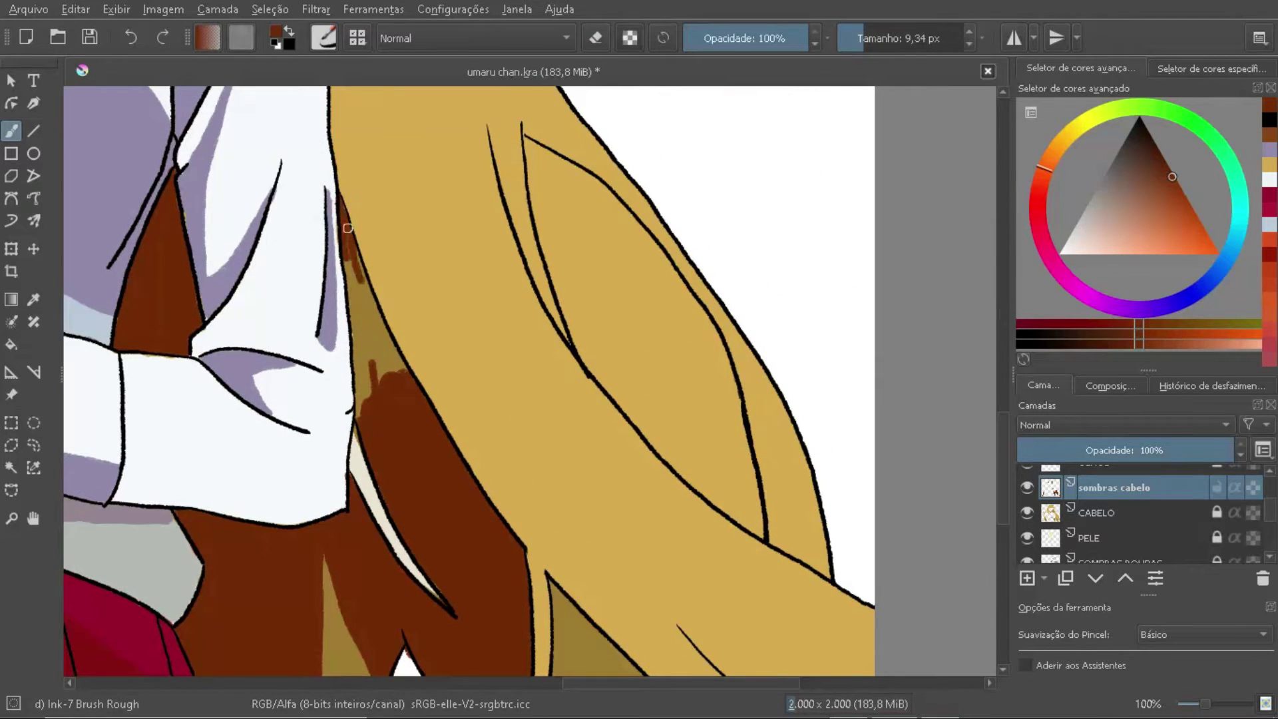
drag(348, 228, 355, 300)
scroll(348, 238, down, 3)
click(865, 39)
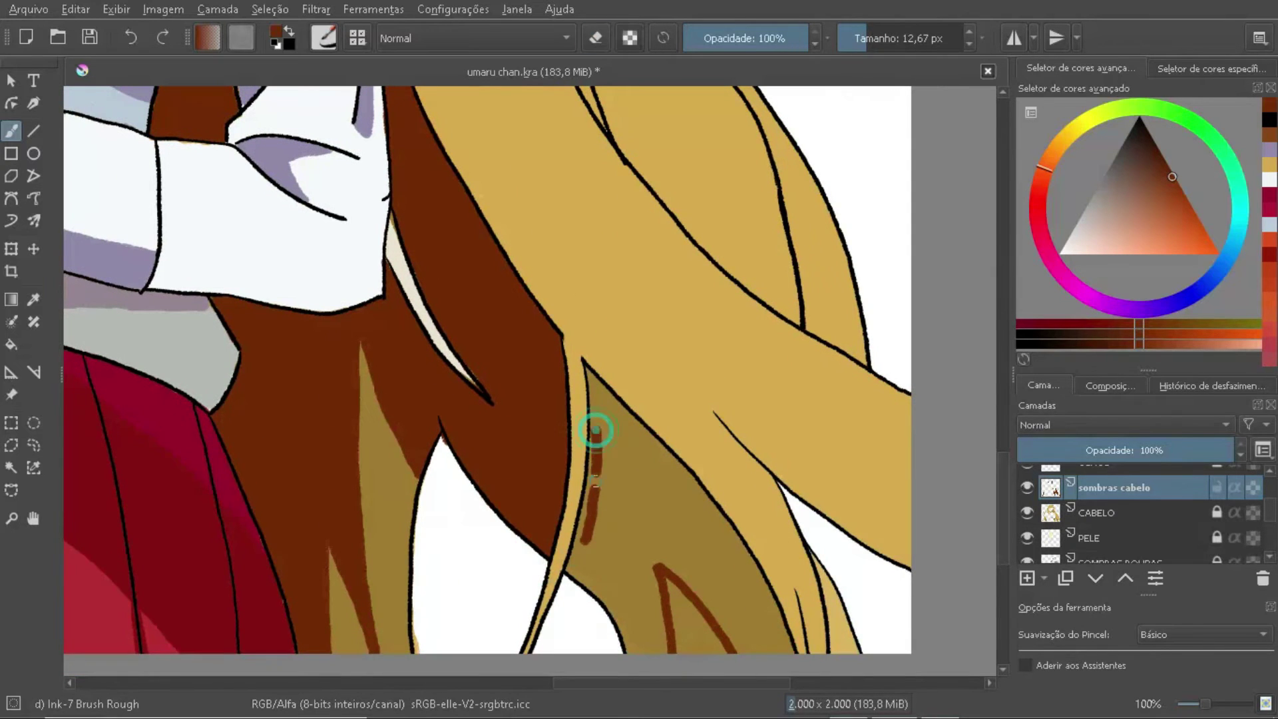
drag(595, 430, 699, 525)
key(])
key(])
key(])
mouse_move(665, 466)
mouse_down()
mouse_move(581, 564)
mouse_move(707, 522)
mouse_up()
Step: On the CABELO layer, erase the stray tan fill between hair strands to white
key(2)
scroll(568, 413, up, 5)
key(Page_Down)
key(e)
mouse_move(568, 412)
mouse_down()
mouse_move(636, 544)
mouse_move(596, 355)
mouse_move(741, 433)
mouse_up()
key([)
key([)
key([)
key(plus)
key(plus)
key(])
key(])
drag(502, 288, 683, 486)
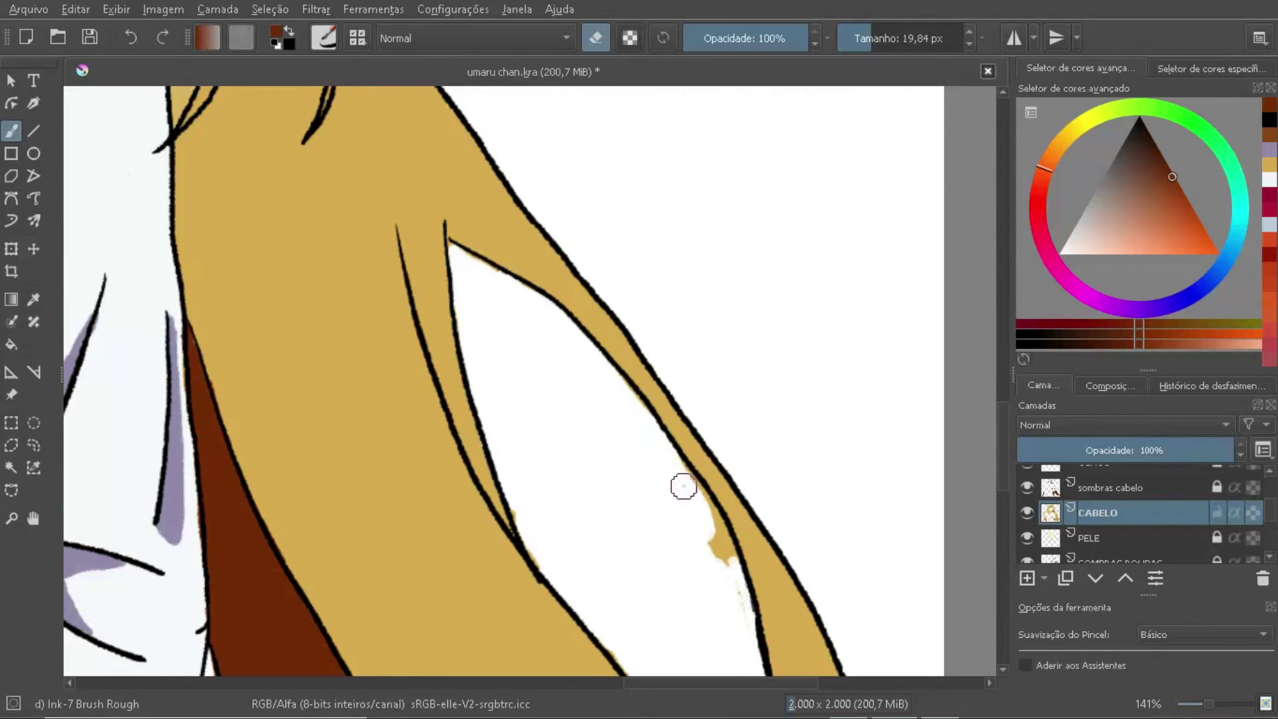
key(2)
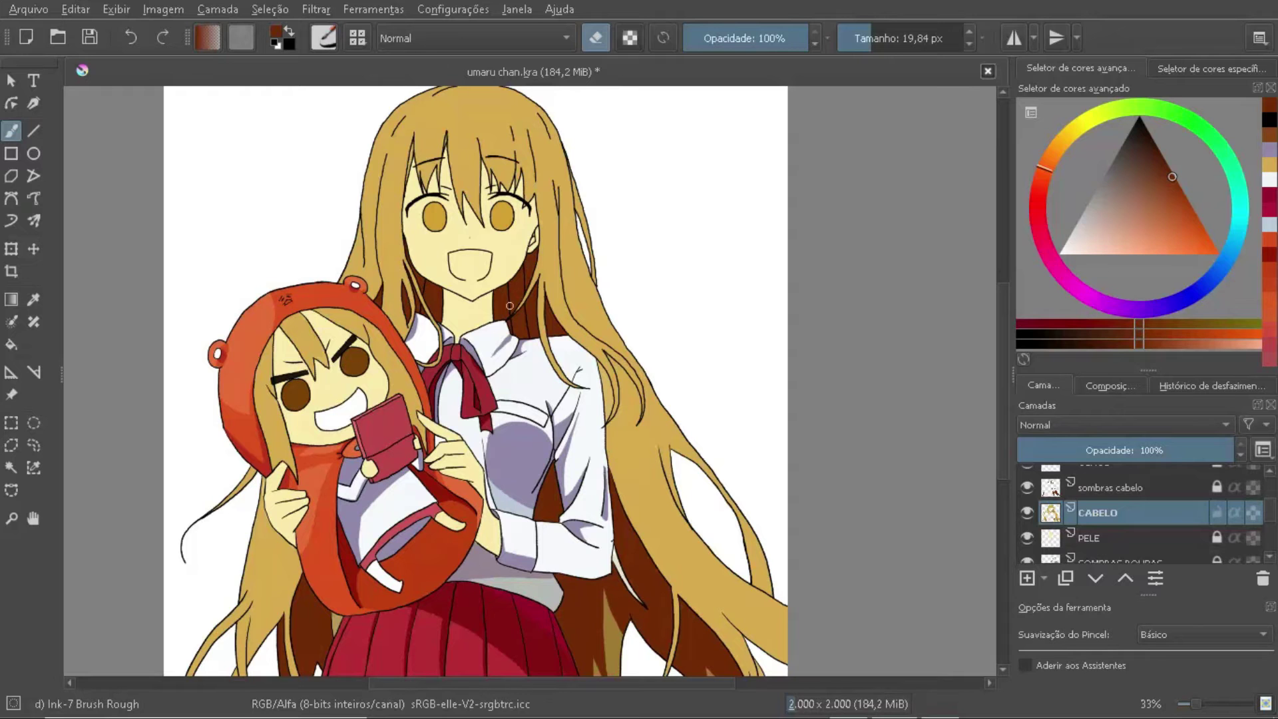
Step: Pick up a hair colour and widen the brown shadow stroke beside the face
ctrl+click(591, 324)
key(e)
key(1)
ctrl+click(404, 291)
key(bracketleft)
key(bracketleft)
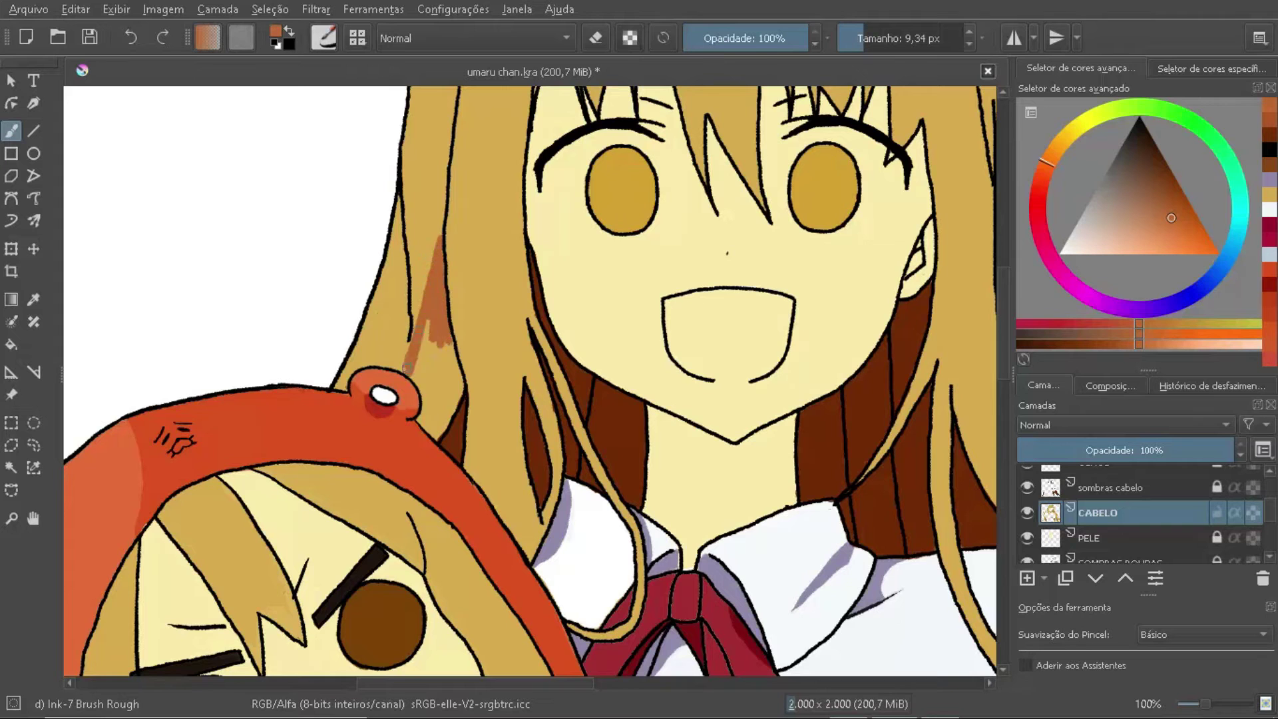
drag(405, 366, 461, 385)
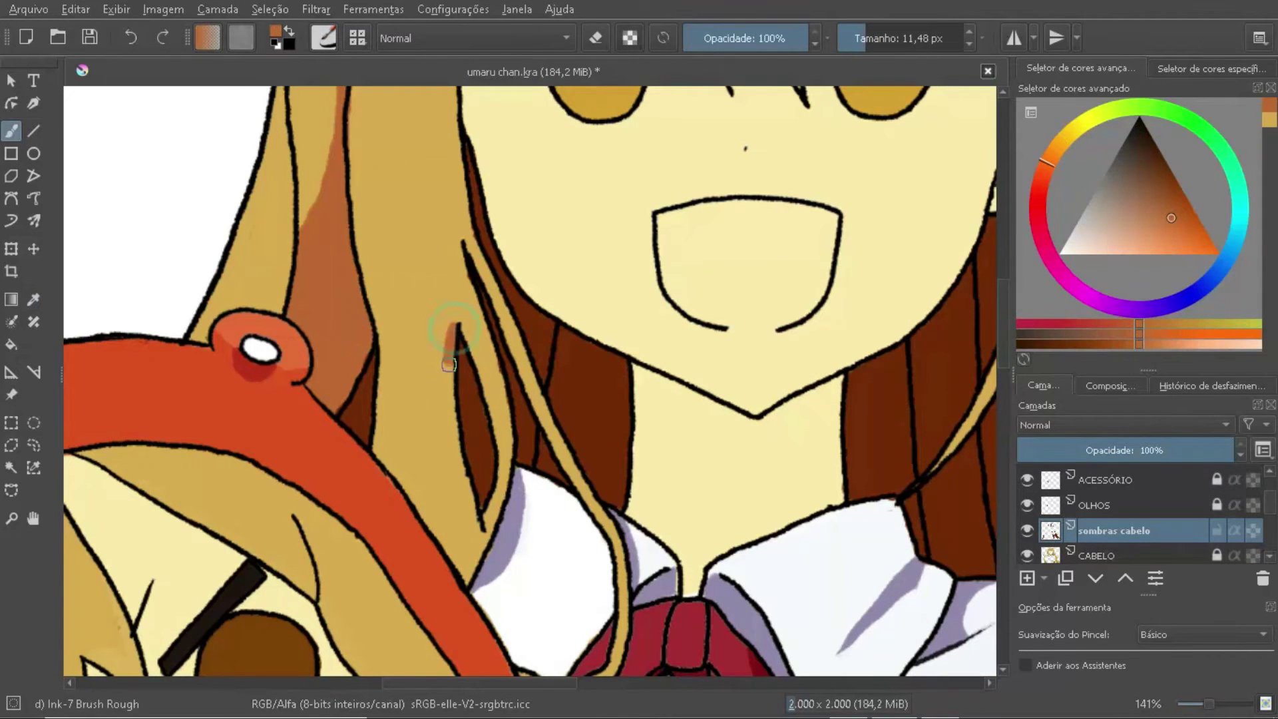
Step: Outline and fill orange-brown shadow shapes across the left, centre and right bangs
drag(456, 330, 466, 491)
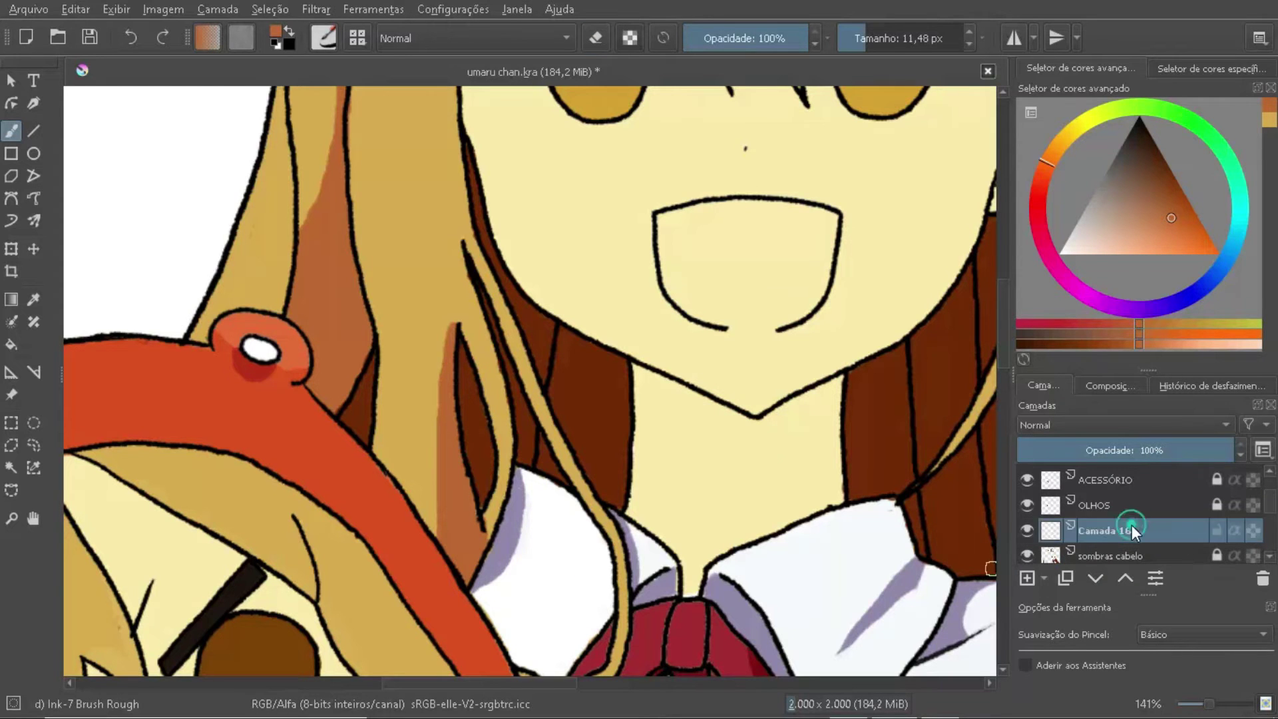
drag(483, 363, 492, 532)
mouse_move(357, 136)
mouse_down()
mouse_move(356, 193)
mouse_move(303, 329)
mouse_up()
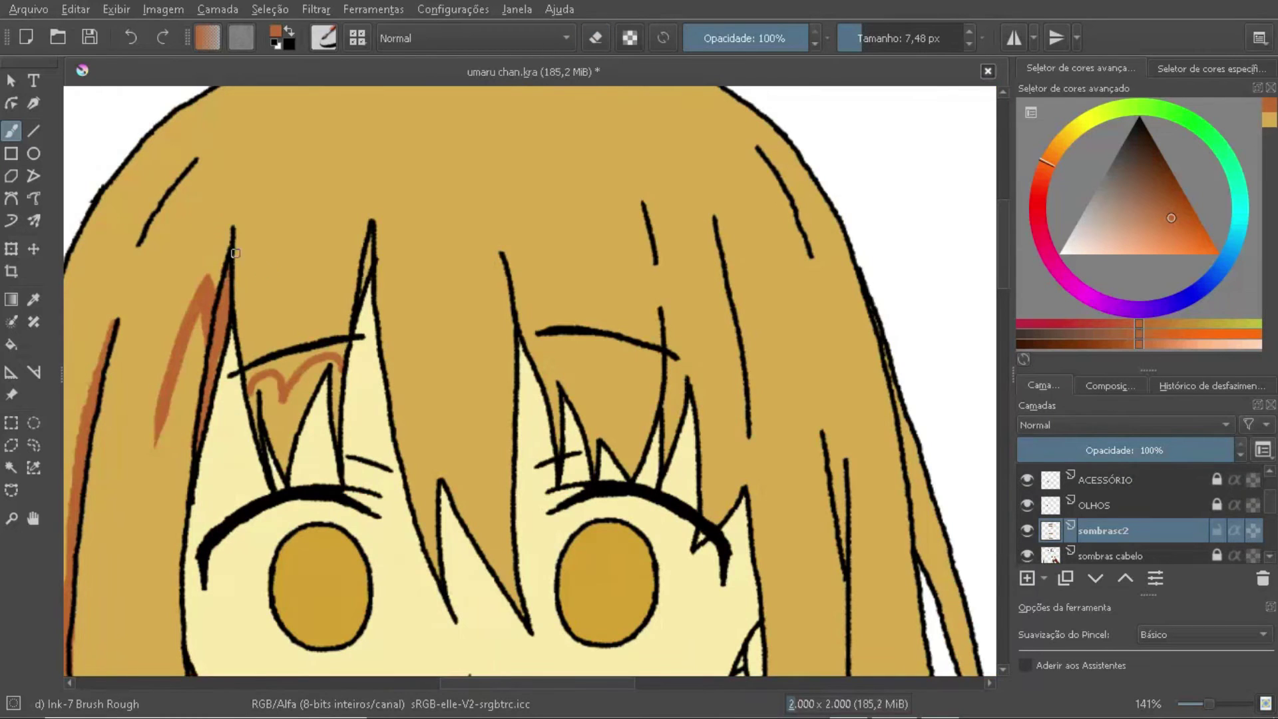
drag(235, 253, 343, 339)
drag(505, 260, 659, 343)
drag(537, 365, 678, 410)
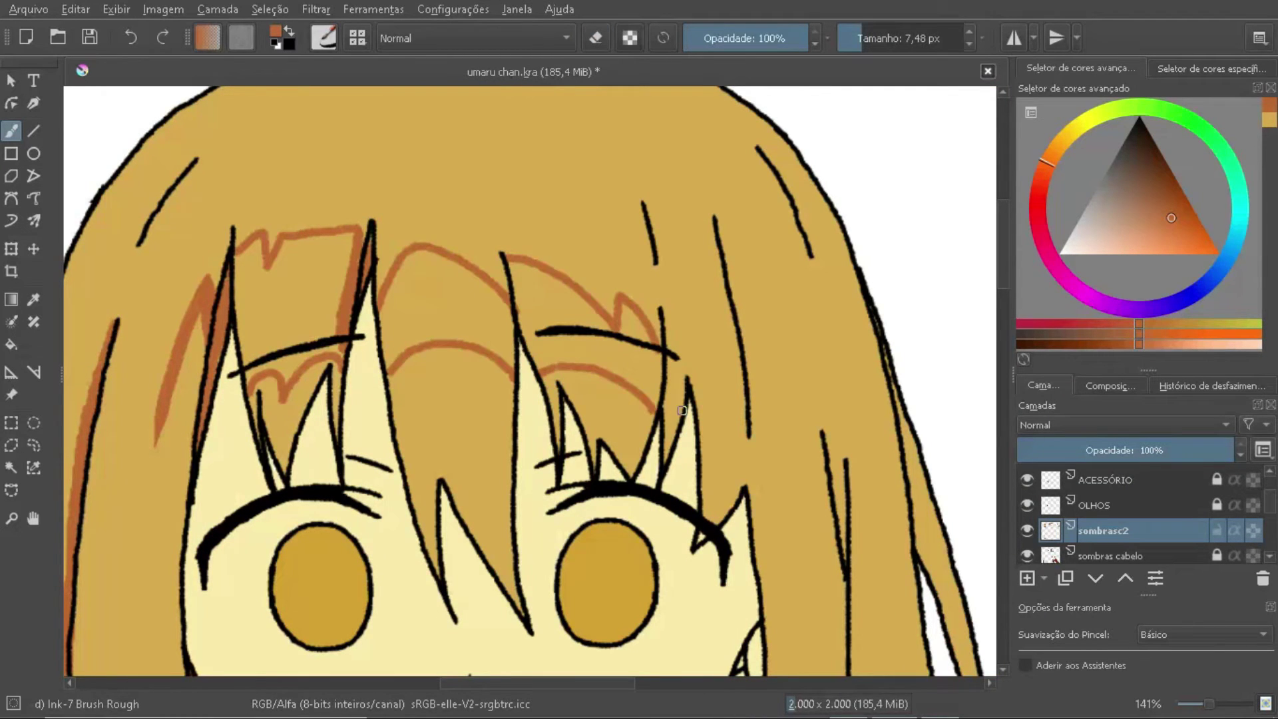
mouse_move(449, 281)
mouse_down()
mouse_move(492, 346)
mouse_move(362, 342)
mouse_move(279, 359)
mouse_move(347, 260)
mouse_move(313, 293)
mouse_up()
mouse_move(525, 313)
mouse_down()
mouse_move(599, 359)
mouse_move(570, 331)
mouse_move(702, 363)
mouse_move(745, 466)
mouse_up()
Step: Extend the orange-brown shading down the right bangs and a side hair strand
key(bracketleft)
key(bracketleft)
key(bracketleft)
mouse_move(804, 353)
mouse_down()
mouse_move(471, 219)
mouse_move(466, 585)
mouse_move(459, 200)
mouse_move(456, 266)
mouse_move(450, 227)
mouse_up()
key(bracketright)
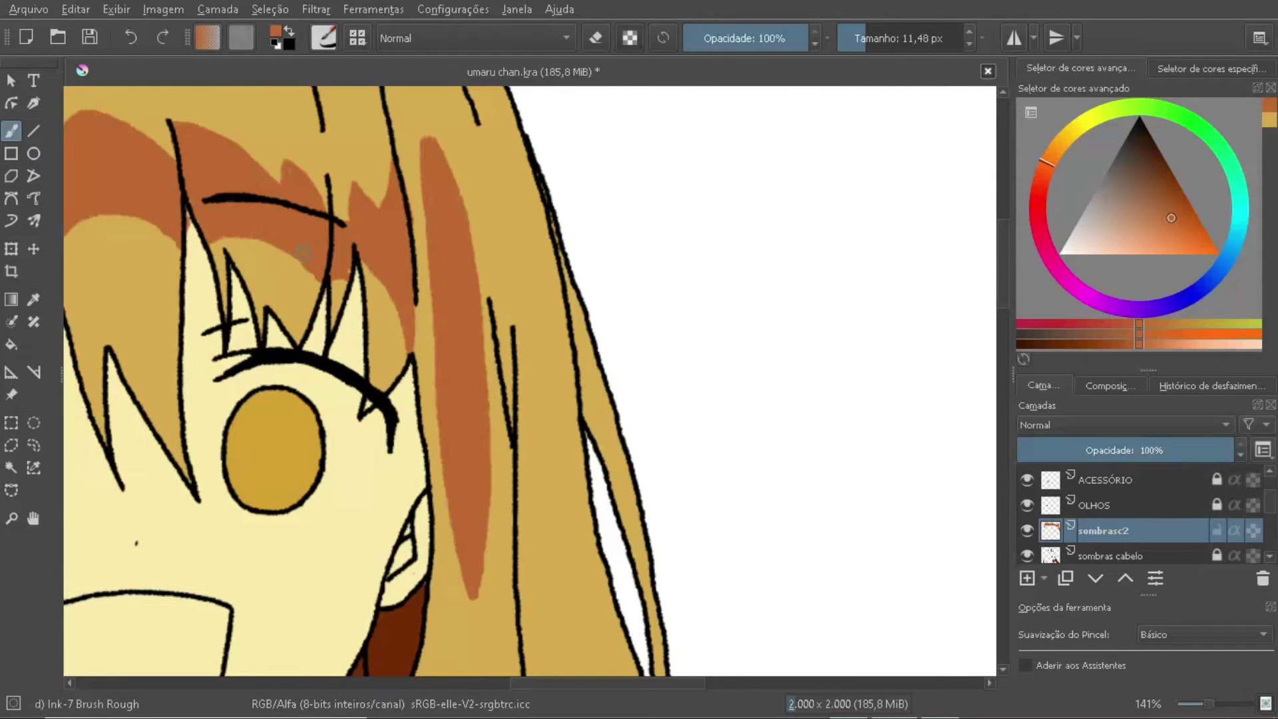
scroll(303, 253, down, 2)
scroll(303, 253, up, 1)
mouse_move(370, 117)
mouse_down()
mouse_move(399, 252)
mouse_move(407, 523)
mouse_move(433, 646)
mouse_up()
drag(441, 293, 484, 459)
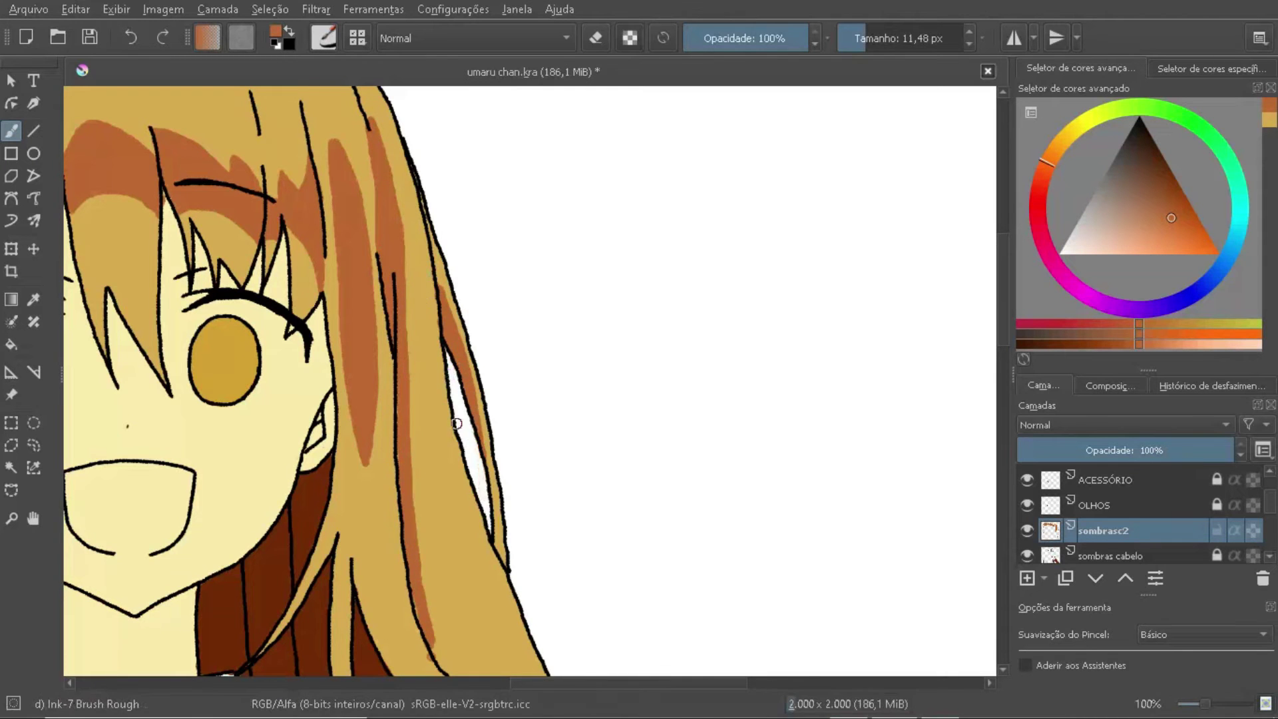
Step: Shade along the top of the head and the crown's top-right outline with tapering strands
scroll(457, 423, down, 5)
scroll(541, 319, up, 8)
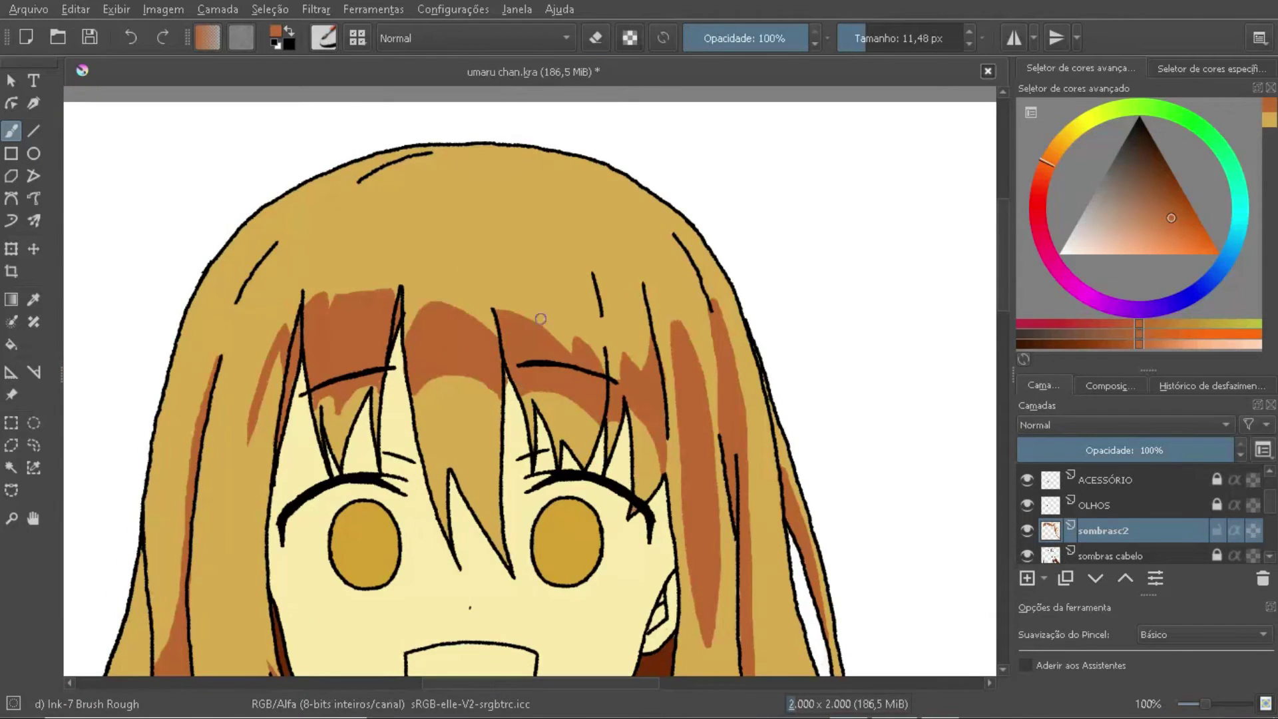
drag(359, 210, 447, 149)
mouse_move(251, 203)
mouse_down()
mouse_move(336, 182)
mouse_move(328, 228)
mouse_move(409, 187)
mouse_up()
key(e)
key(e)
key(e)
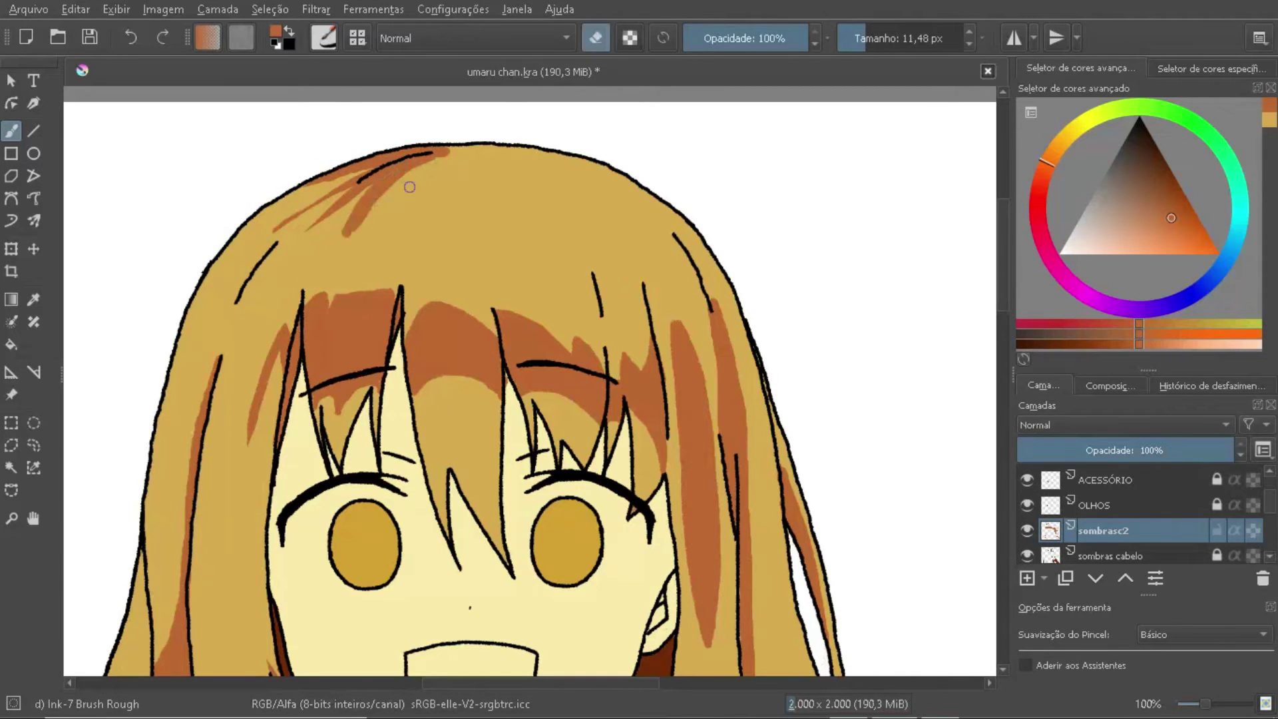
key(e)
mouse_move(489, 152)
mouse_down()
mouse_move(428, 166)
mouse_move(559, 226)
mouse_up()
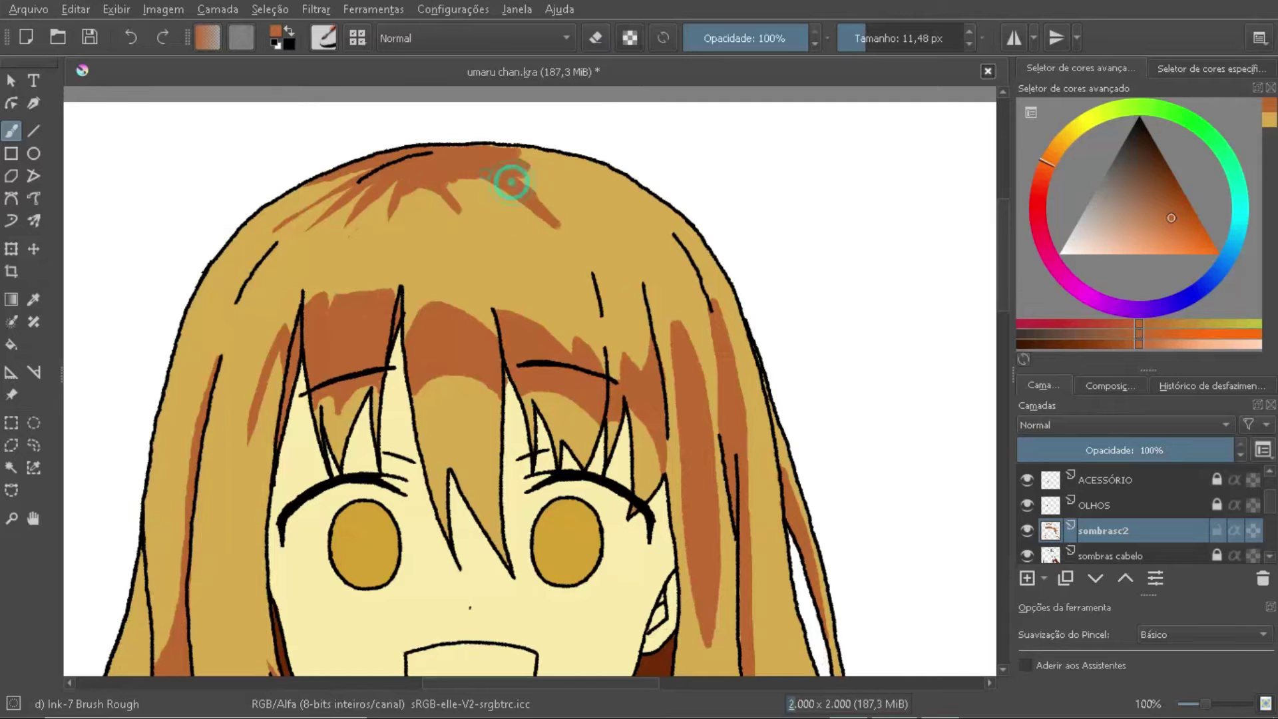
key(e)
drag(526, 163, 595, 213)
drag(518, 154, 642, 191)
drag(626, 176, 699, 256)
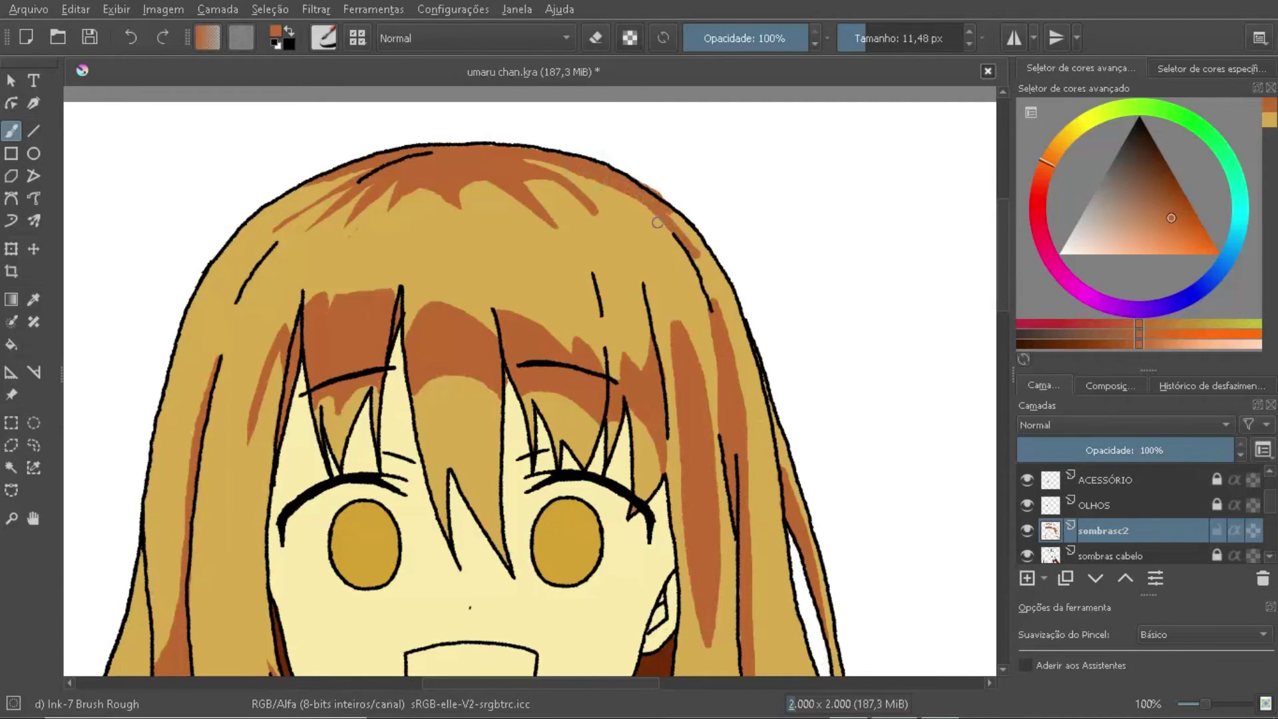
Step: Add fine orange-brown strands at the crown and erase a strand tip to taper it
key(e)
key(minus)
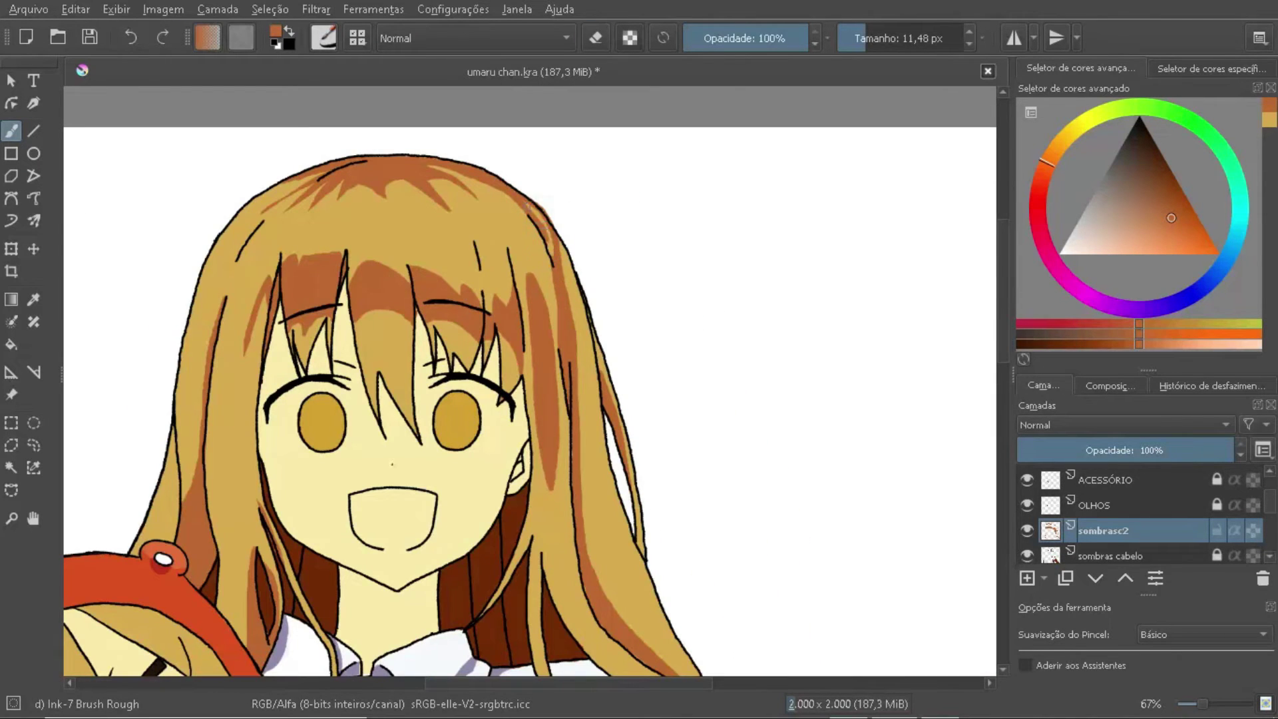
scroll(479, 233, up, 4)
key(bracketleft)
key(bracketleft)
drag(385, 177, 356, 346)
drag(571, 220, 586, 308)
key(e)
drag(831, 279, 859, 320)
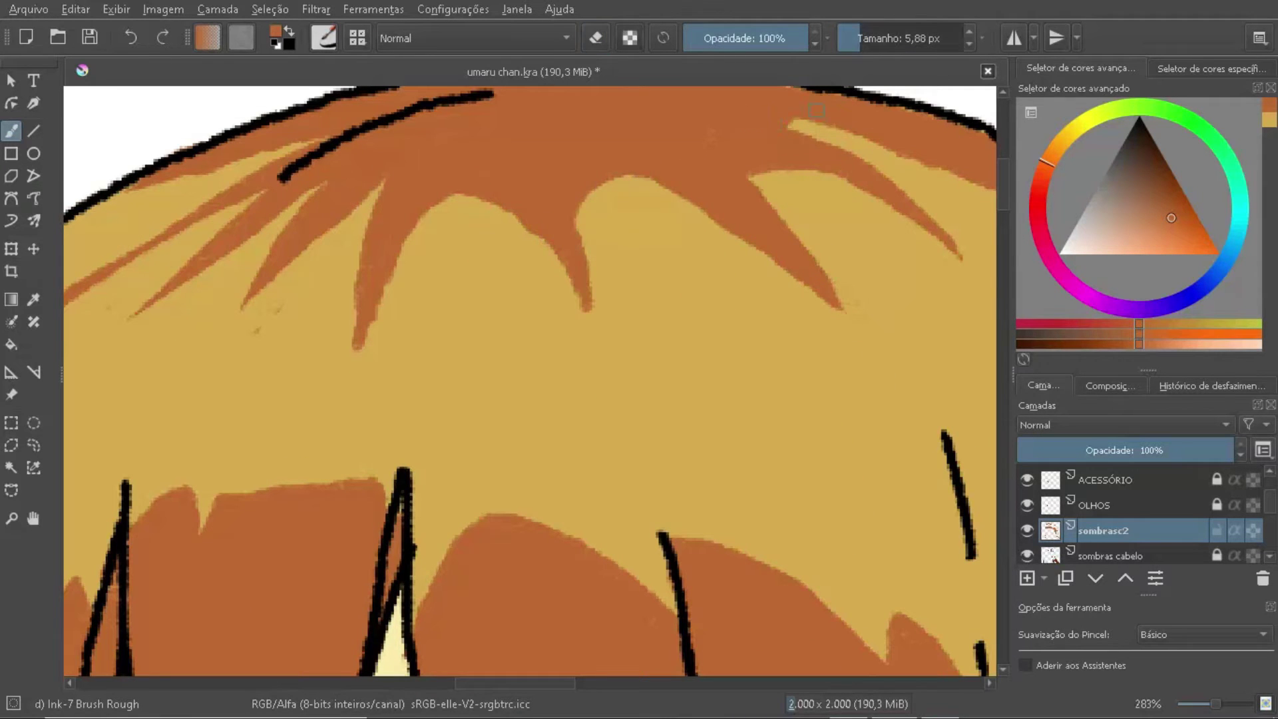
Step: Paint orange shadow along the long right-side hair
scroll(816, 111, down, 4)
scroll(509, 189, up, 3)
scroll(405, 235, down, 3)
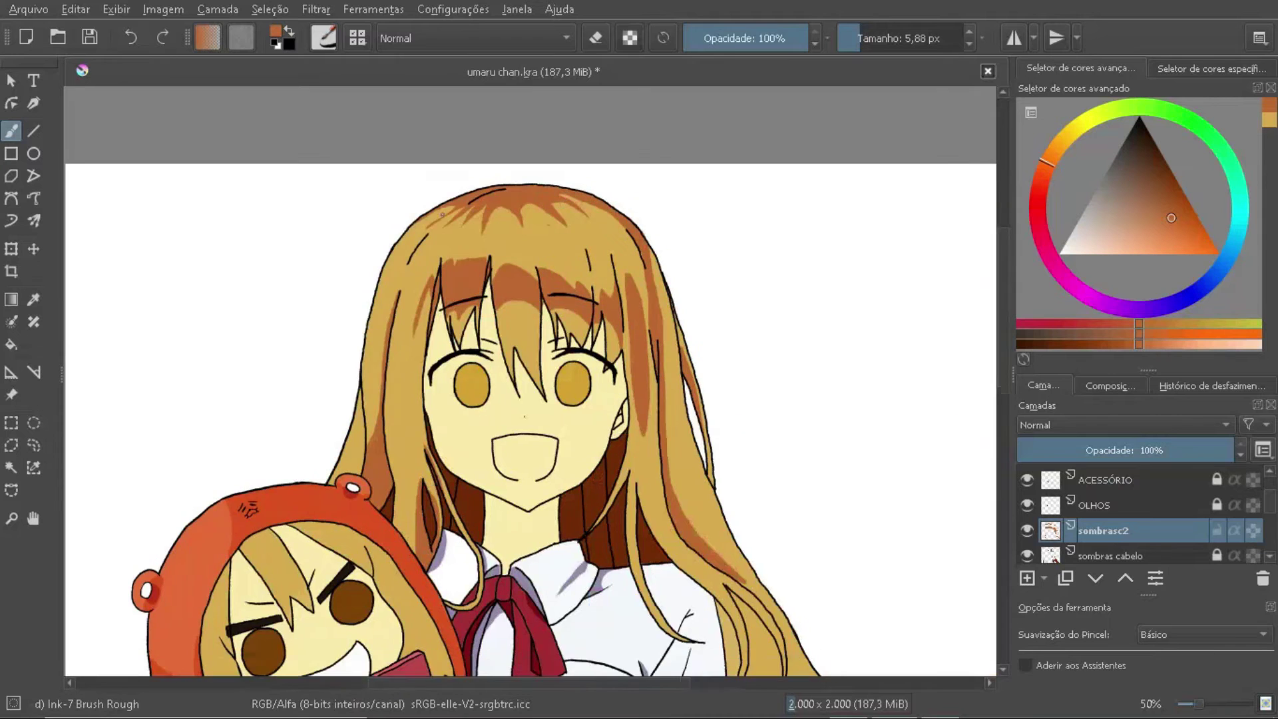
scroll(749, 463, up, 4)
scroll(466, 399, down, 2)
drag(588, 442, 665, 669)
drag(634, 628, 577, 572)
Step: Paint orange shadow strokes on the lower hair, erasing part of one stroke
mouse_move(525, 330)
mouse_down()
mouse_move(579, 476)
mouse_move(518, 382)
mouse_move(460, 148)
mouse_up()
key(e)
mouse_move(491, 344)
mouse_down()
mouse_move(457, 382)
mouse_move(483, 579)
mouse_up()
drag(439, 373, 566, 559)
key(e)
drag(566, 559, 594, 606)
key(e)
Step: Fill the gaps between the lower hair strands with wide orange shadows and touch up edges
drag(439, 326, 430, 373)
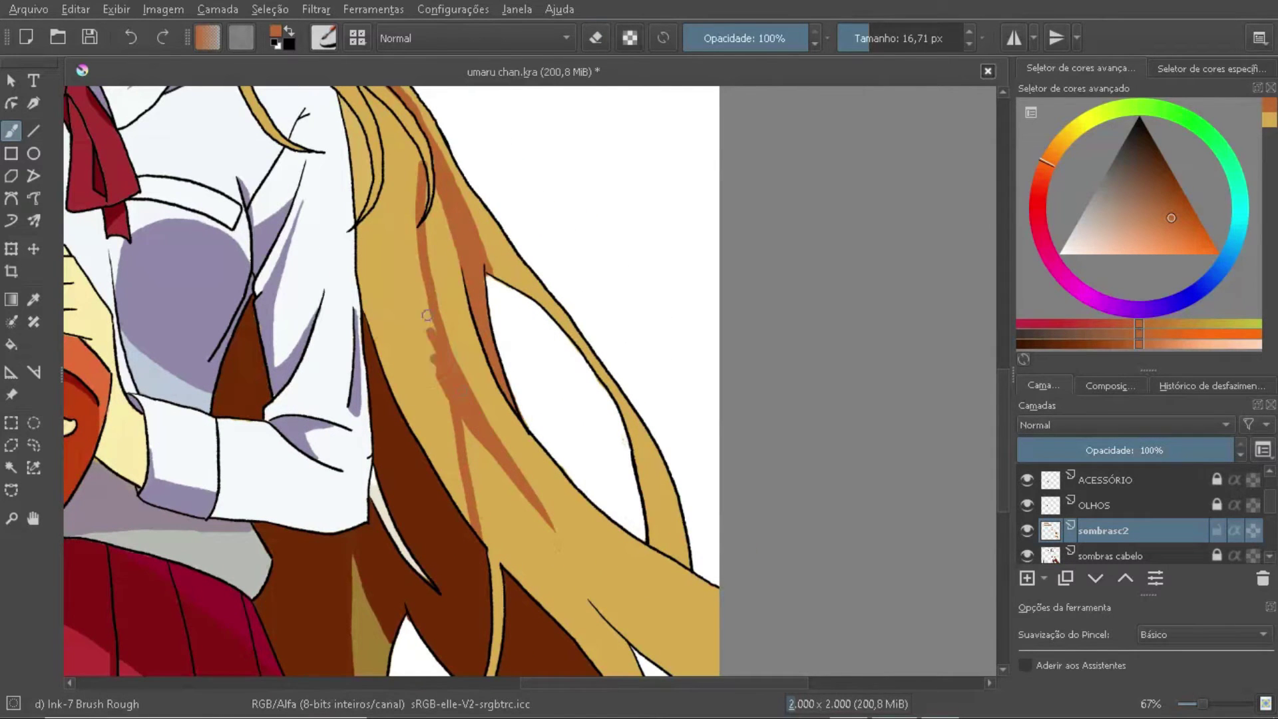
key(bracketright)
drag(412, 227, 400, 440)
drag(399, 360, 453, 493)
scroll(457, 461, up, 1)
mouse_move(412, 352)
mouse_down()
mouse_move(393, 300)
mouse_move(422, 486)
mouse_move(505, 417)
mouse_up()
scroll(505, 417, up, 1)
key(bracketleft)
key(bracketleft)
key(bracketleft)
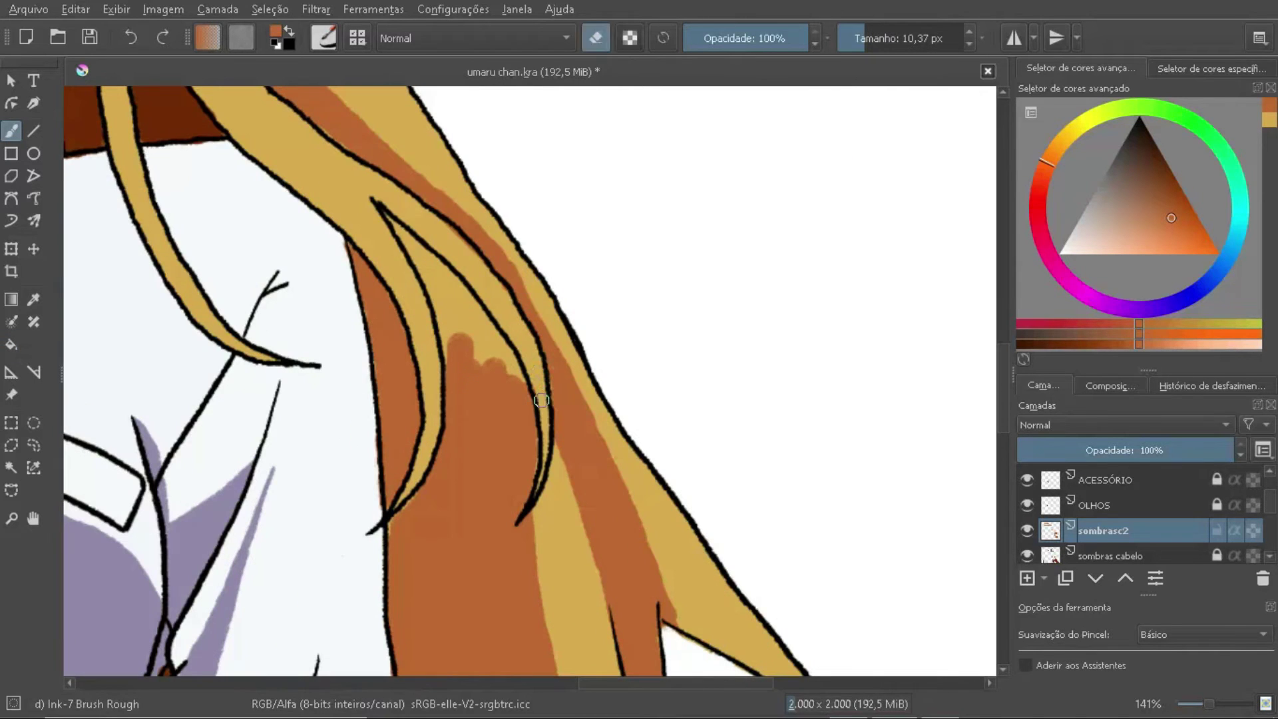
drag(426, 313, 444, 291)
Step: On the sombras cabelo layer, erase excess dark shadow along a hair edge
key(2)
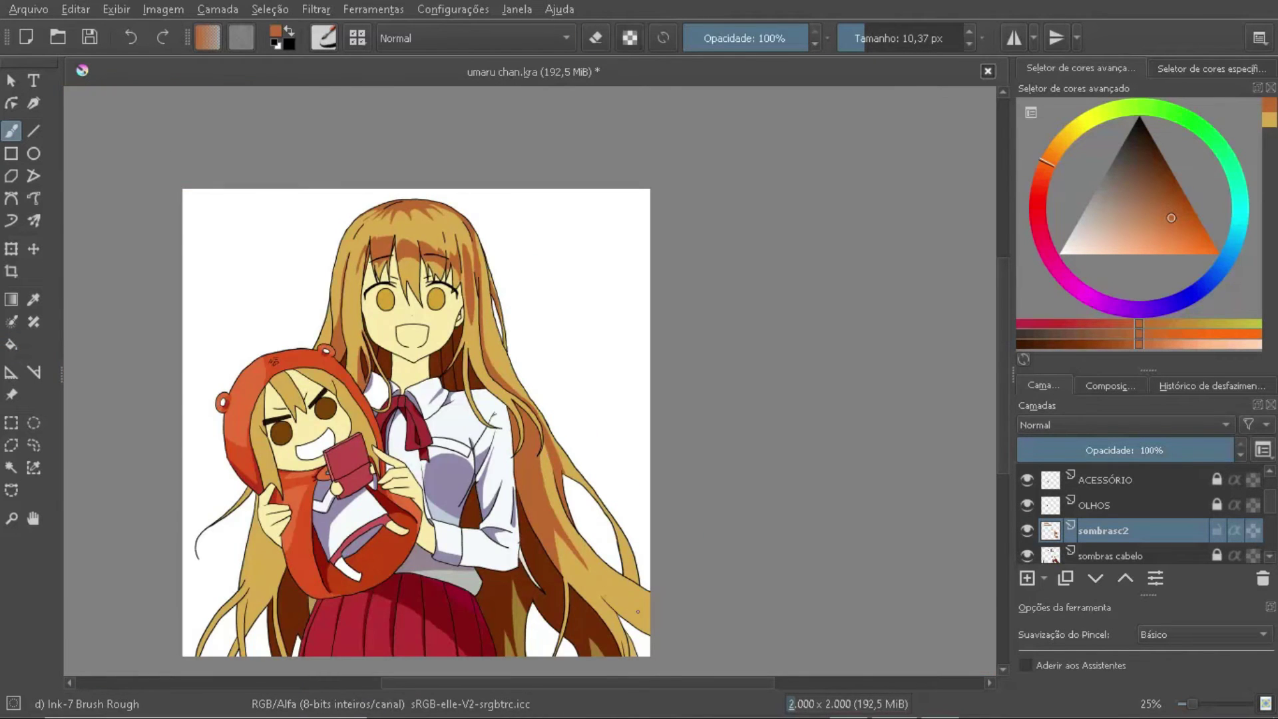
key(1)
key(Page_Down)
key(e)
drag(534, 391, 561, 427)
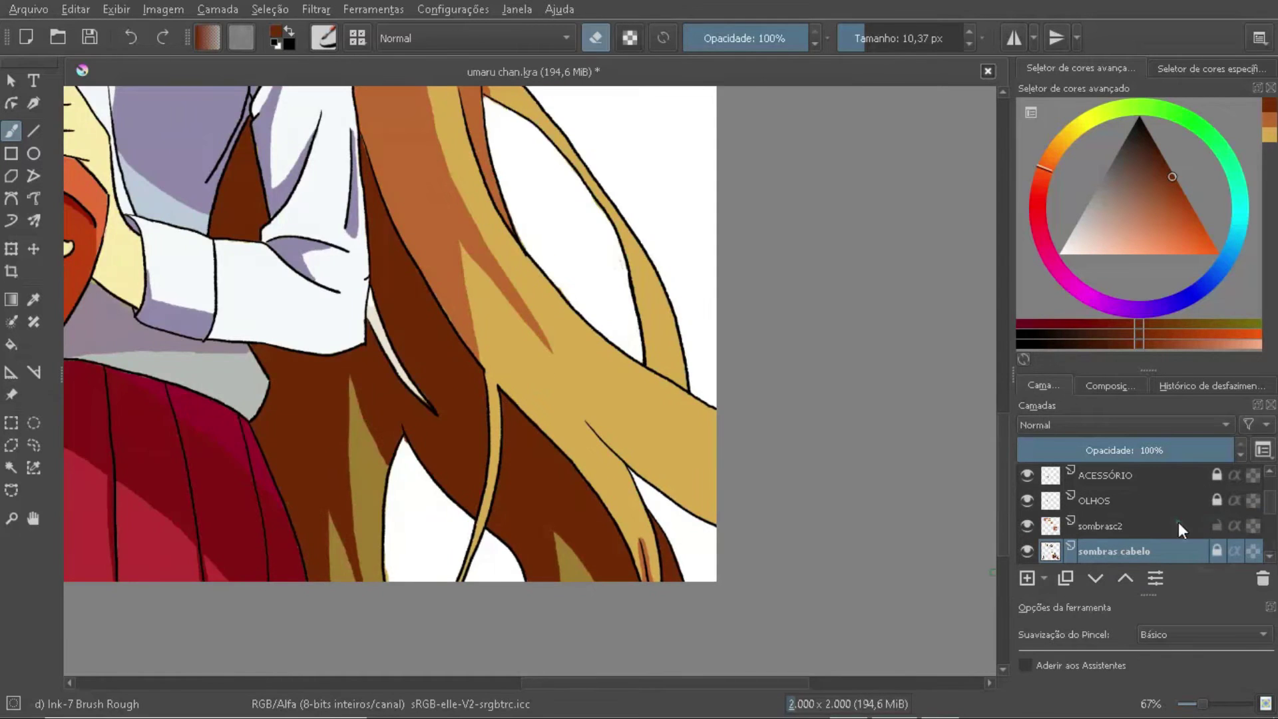
key(e)
Step: Back on sombrasc2, paint orange shadow along the hair edge
click(1131, 526)
key(2)
key(1)
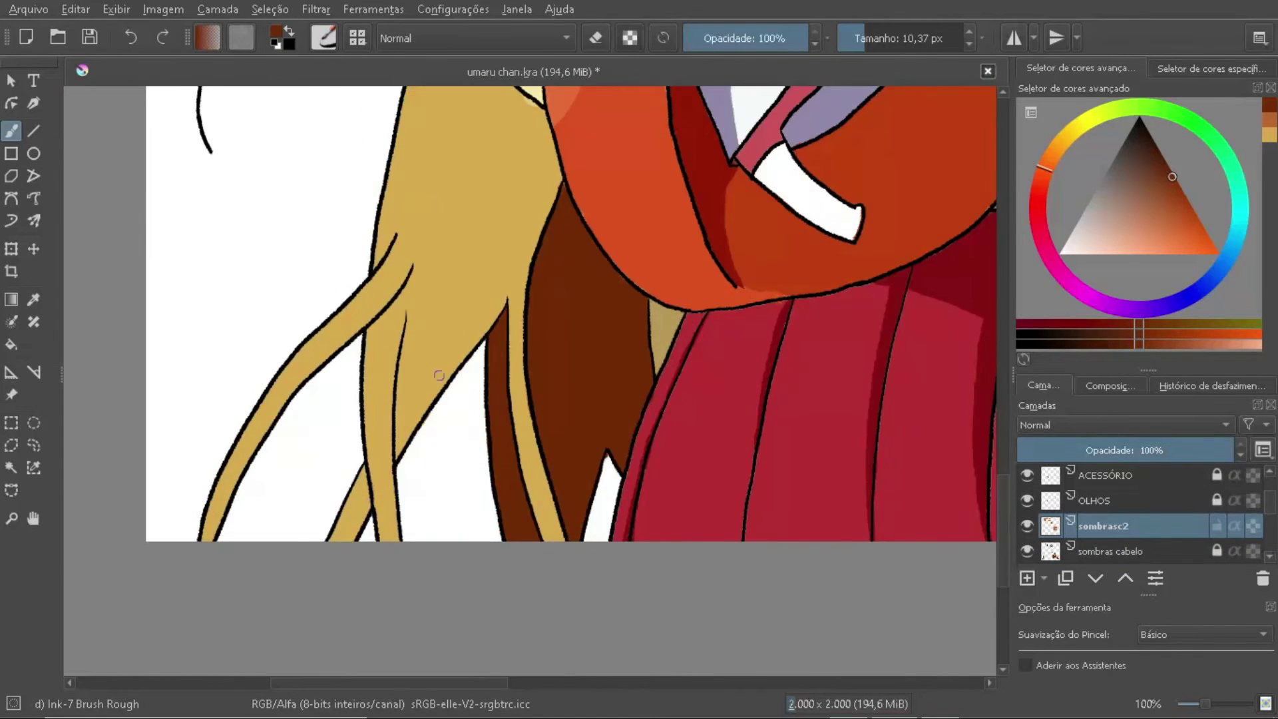
key(2)
key(1)
drag(602, 278, 469, 466)
Step: Shade the small chibi's bangs along the left hair edge under the hood
key(e)
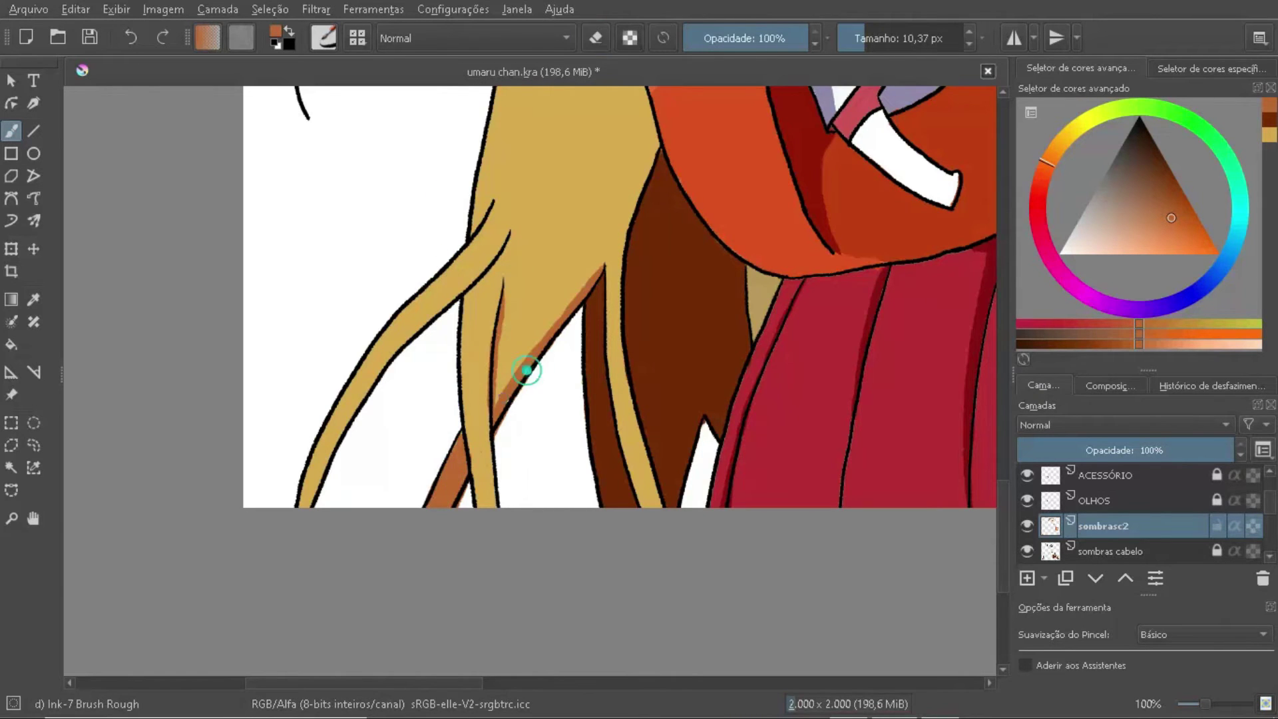
key(2)
key(1)
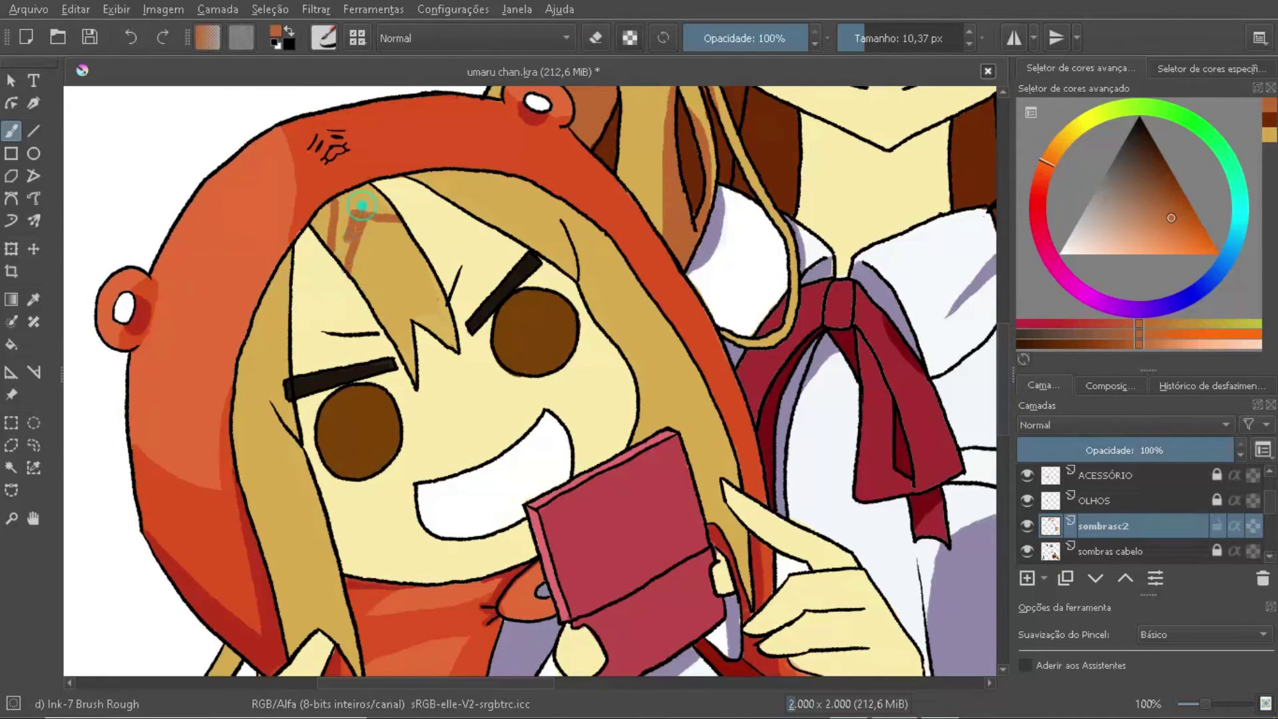
key(e)
drag(279, 329, 230, 489)
drag(276, 412, 248, 571)
mouse_move(286, 316)
mouse_down()
mouse_move(242, 389)
mouse_move(290, 265)
mouse_up()
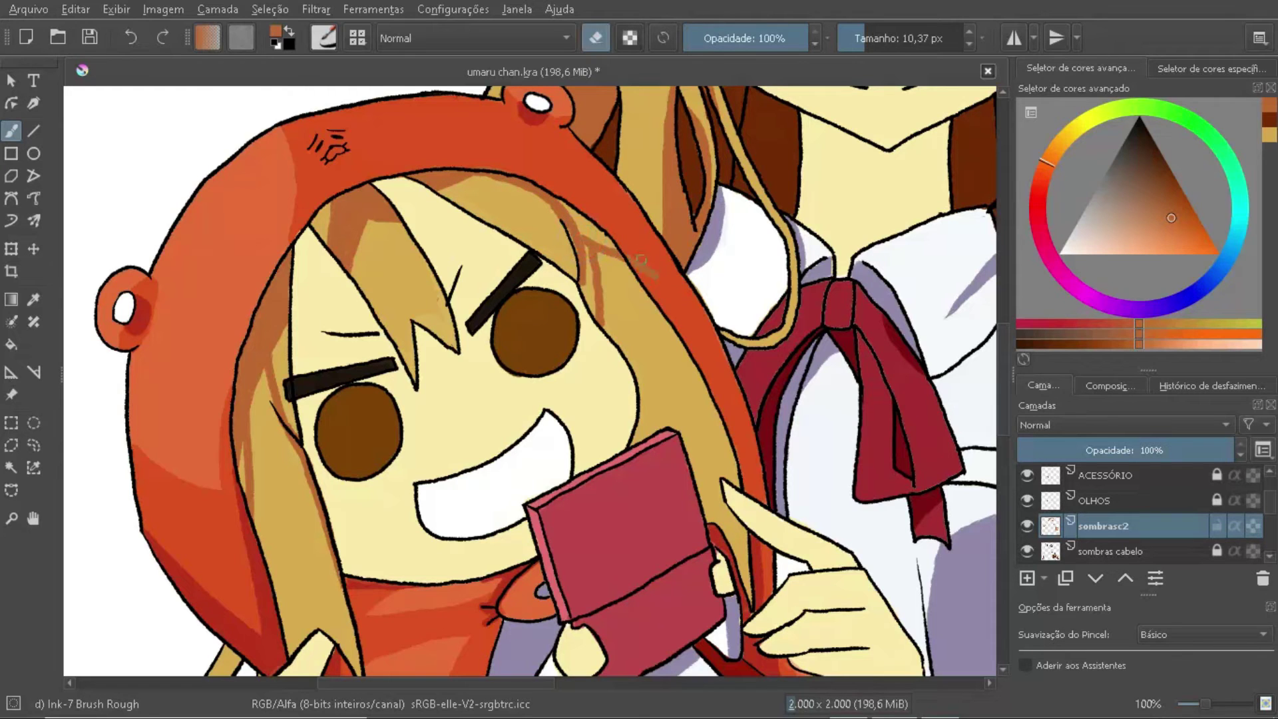
Step: Pick a pale yellow and test a highlight stroke on the hair, undoing it
key(e)
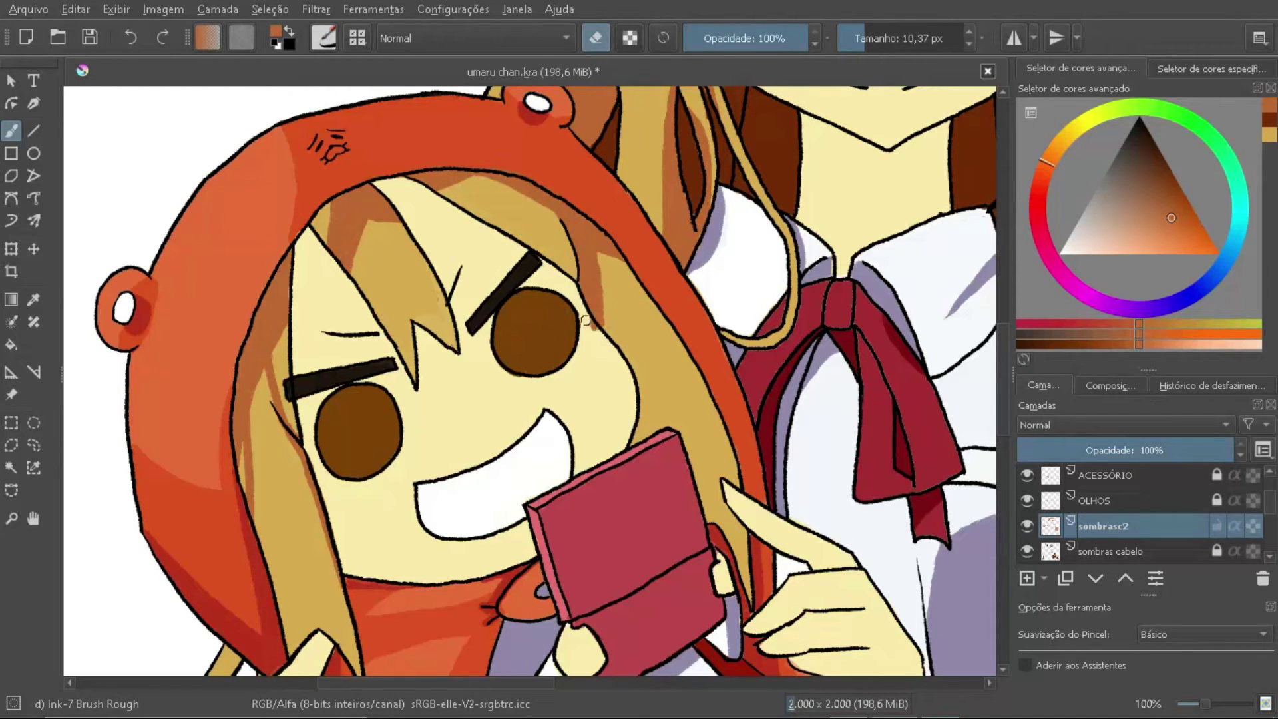
scroll(532, 379, down, 1)
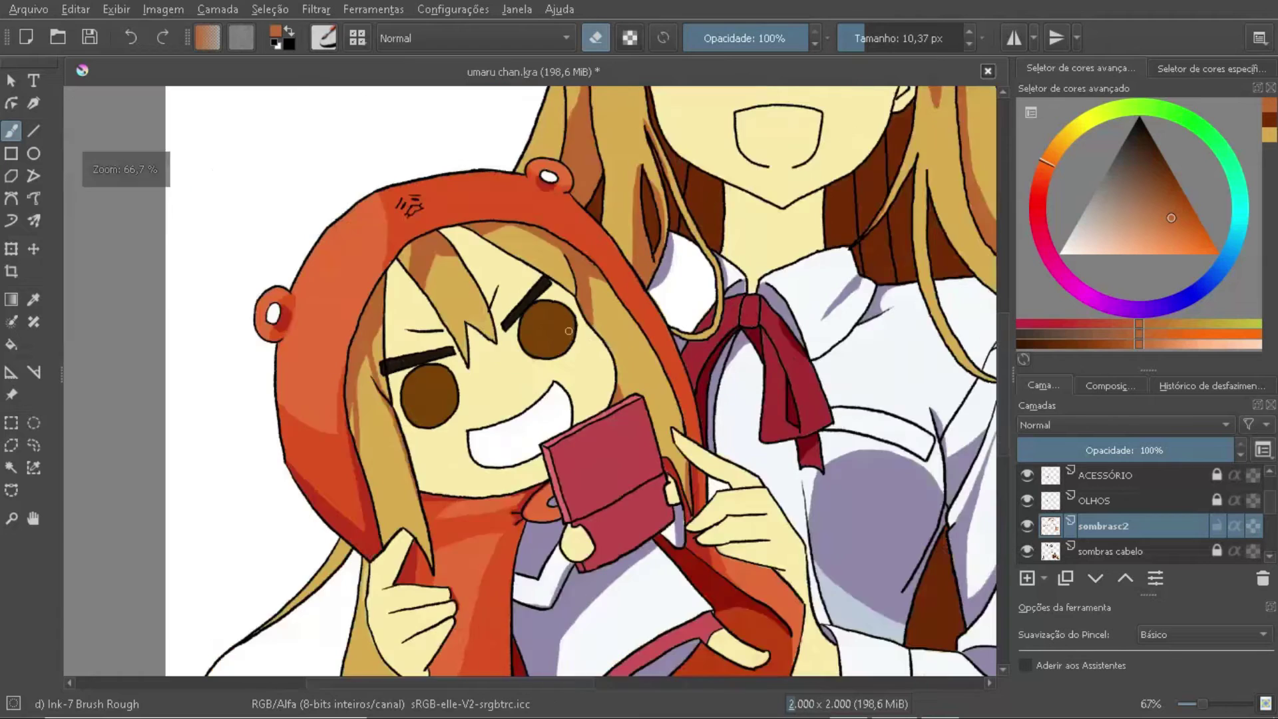
scroll(532, 379, down, 1)
scroll(713, 119, up, 3)
drag(1136, 238, 1109, 272)
click(1071, 138)
drag(446, 309, 522, 298)
key(ctrl+z)
Step: Sample the golden hair colour, lighten it, and try pale crown strokes, undoing them
click(1124, 245)
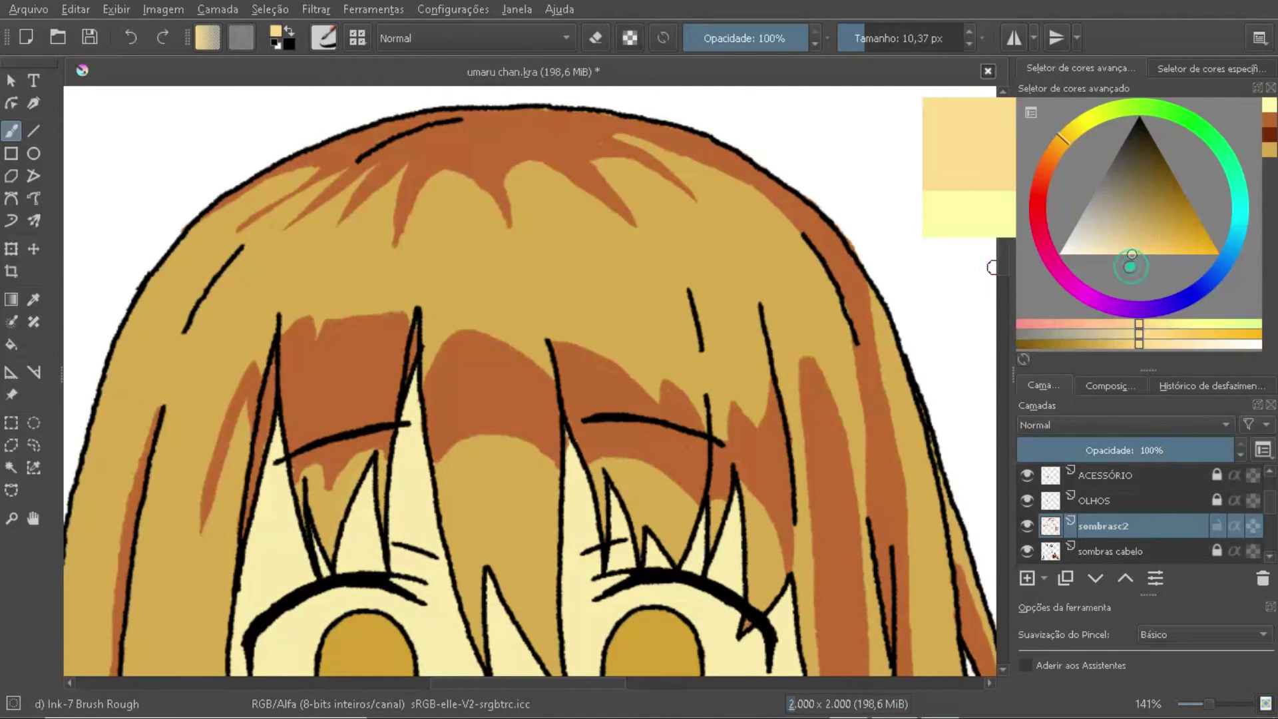
drag(437, 290, 506, 253)
drag(432, 266, 519, 279)
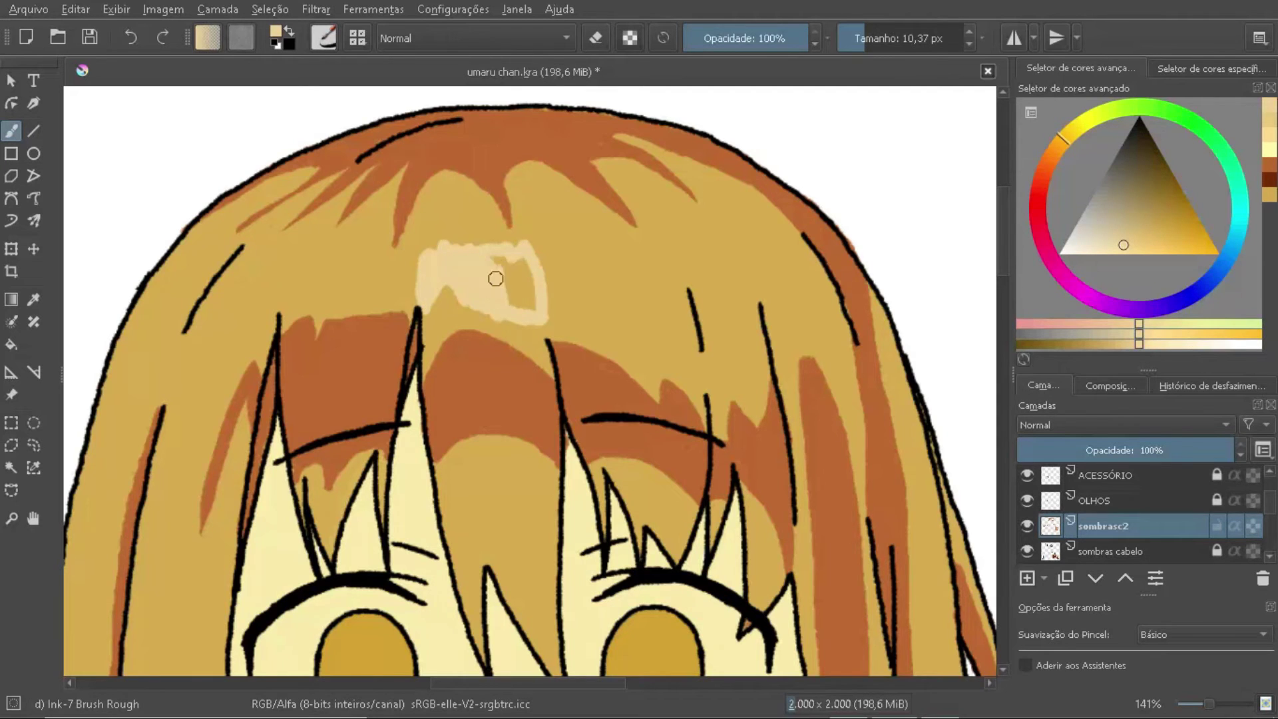
key(2)
key(1)
drag(1143, 254, 1188, 269)
key(plus)
drag(440, 292, 542, 301)
key(ctrl+z)
drag(542, 230, 414, 248)
key(ctrl+z)
Step: Paint pale yellow highlight strokes down the left hair strand
key(1)
key(plus)
drag(342, 466, 351, 308)
key(ctrl+z)
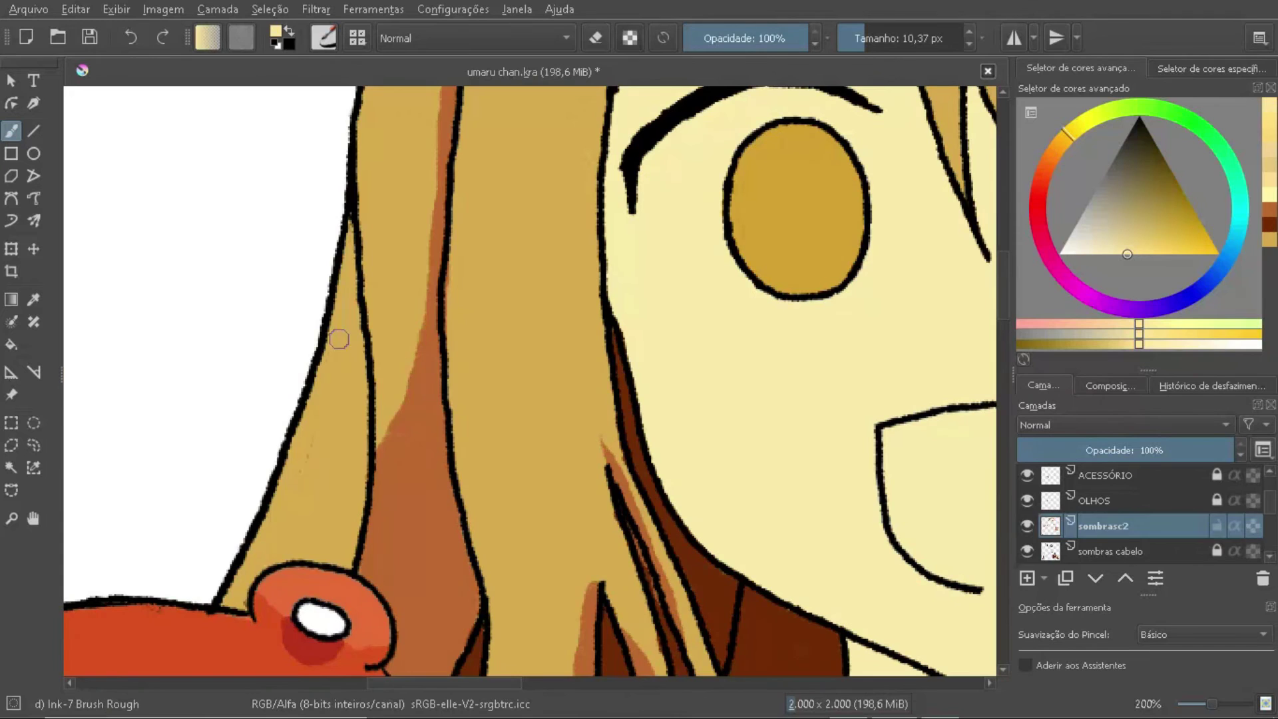
click(1142, 254)
drag(333, 485, 342, 399)
drag(346, 229, 333, 533)
drag(353, 479, 246, 579)
Step: Choose a lighter yellow and add another highlight on the left hair
key(1)
key(plus)
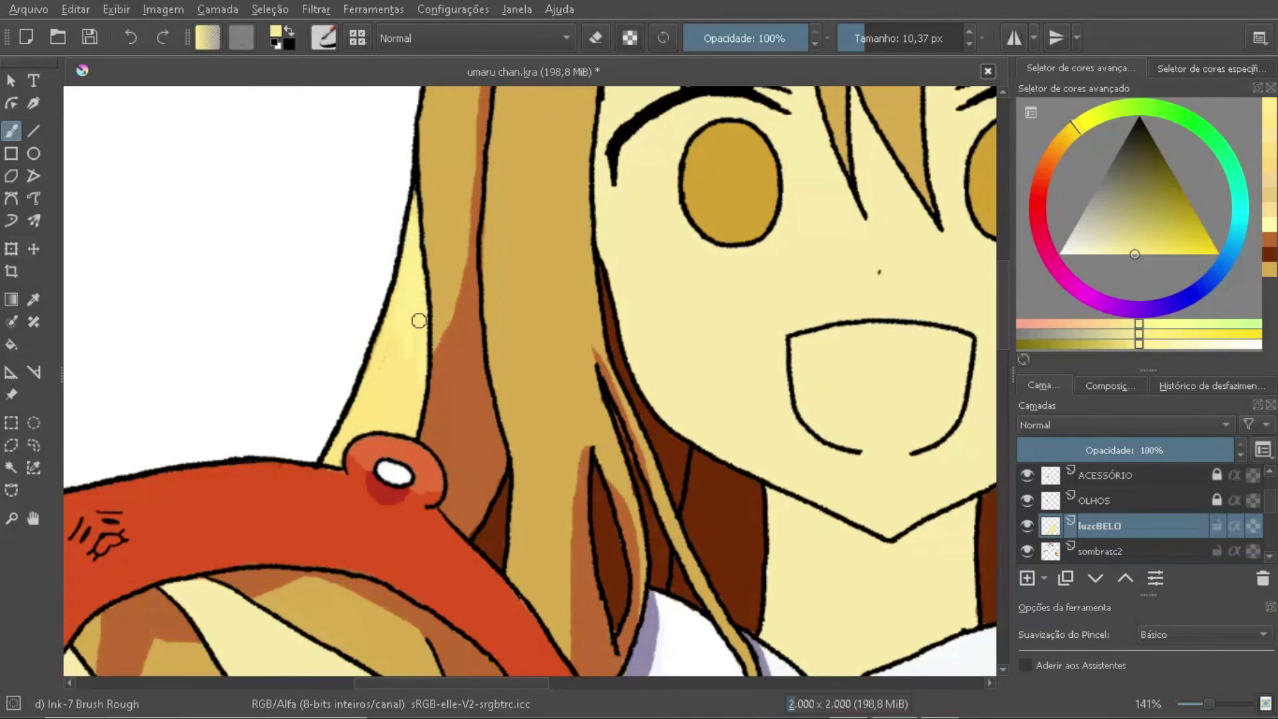
key(1)
click(1149, 254)
key(plus)
drag(422, 326, 417, 386)
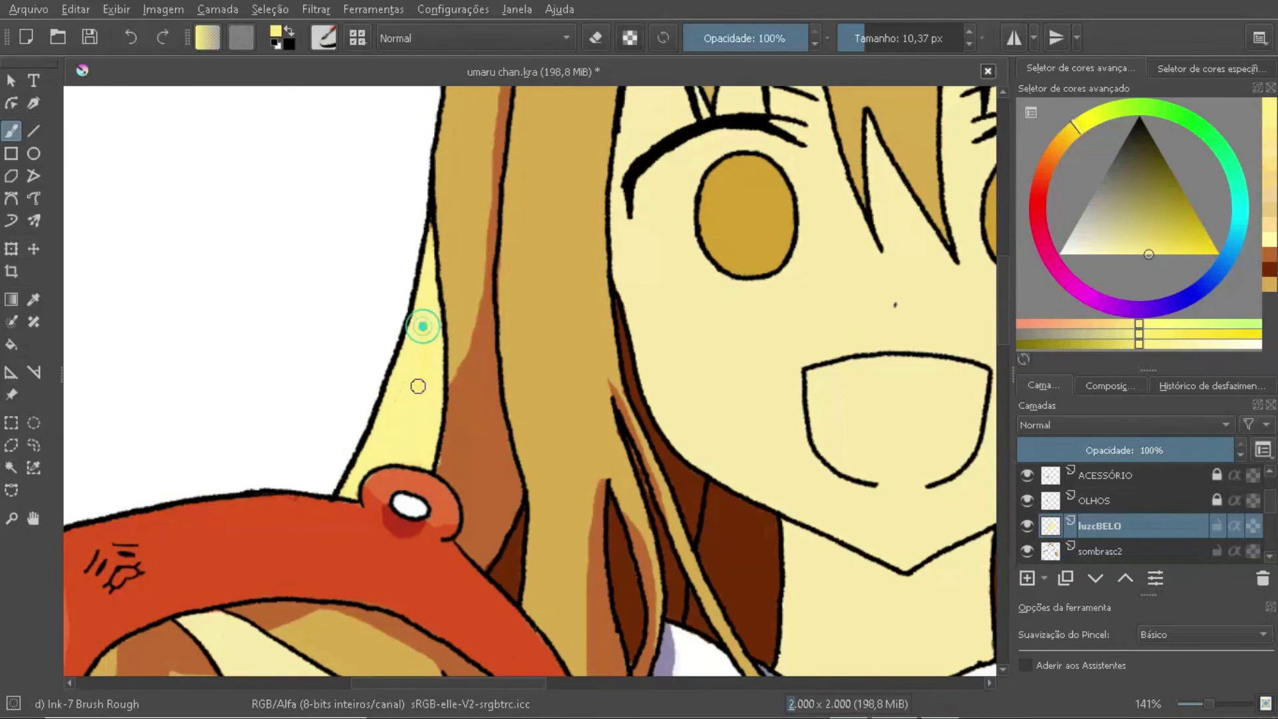
key(1)
Step: Outline and fill a wavy pale yellow highlight band across the crown
key(plus)
key(e)
drag(365, 298, 495, 307)
mouse_move(345, 223)
mouse_down()
mouse_move(526, 220)
mouse_move(642, 343)
mouse_up()
mouse_move(374, 249)
mouse_down()
mouse_move(543, 237)
mouse_move(665, 323)
mouse_up()
key(1)
key(plus)
key(plus)
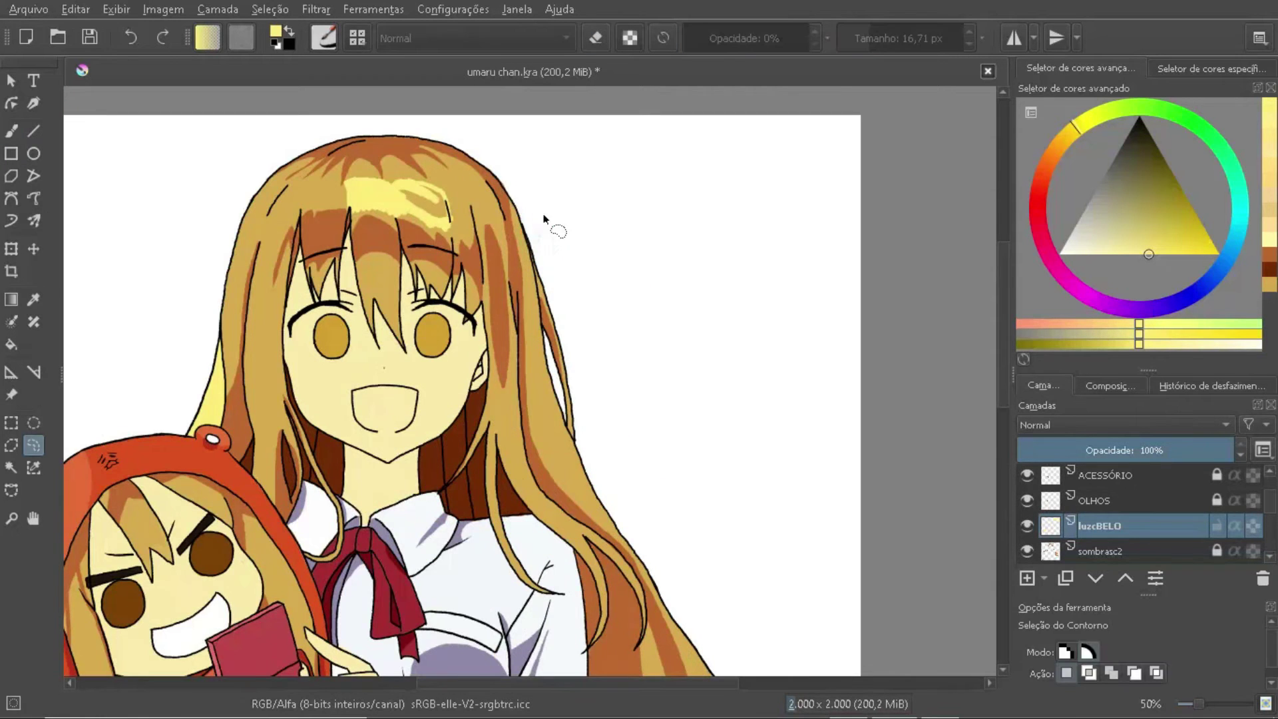
key(plus)
Step: Set the colour to pale yellow, shrink the brush, and paint a light hair stroke
click(1076, 138)
drag(1075, 139, 1077, 133)
key(plus)
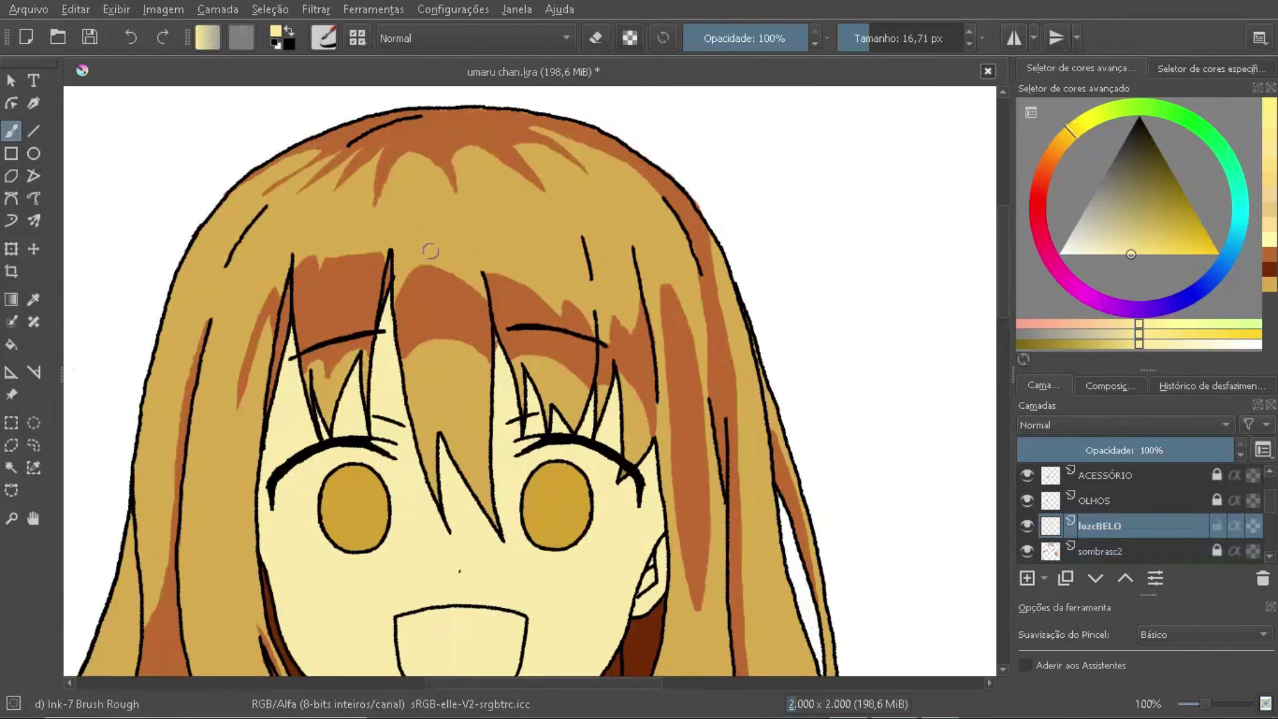
click(1122, 256)
key(bracketleft)
key(bracketleft)
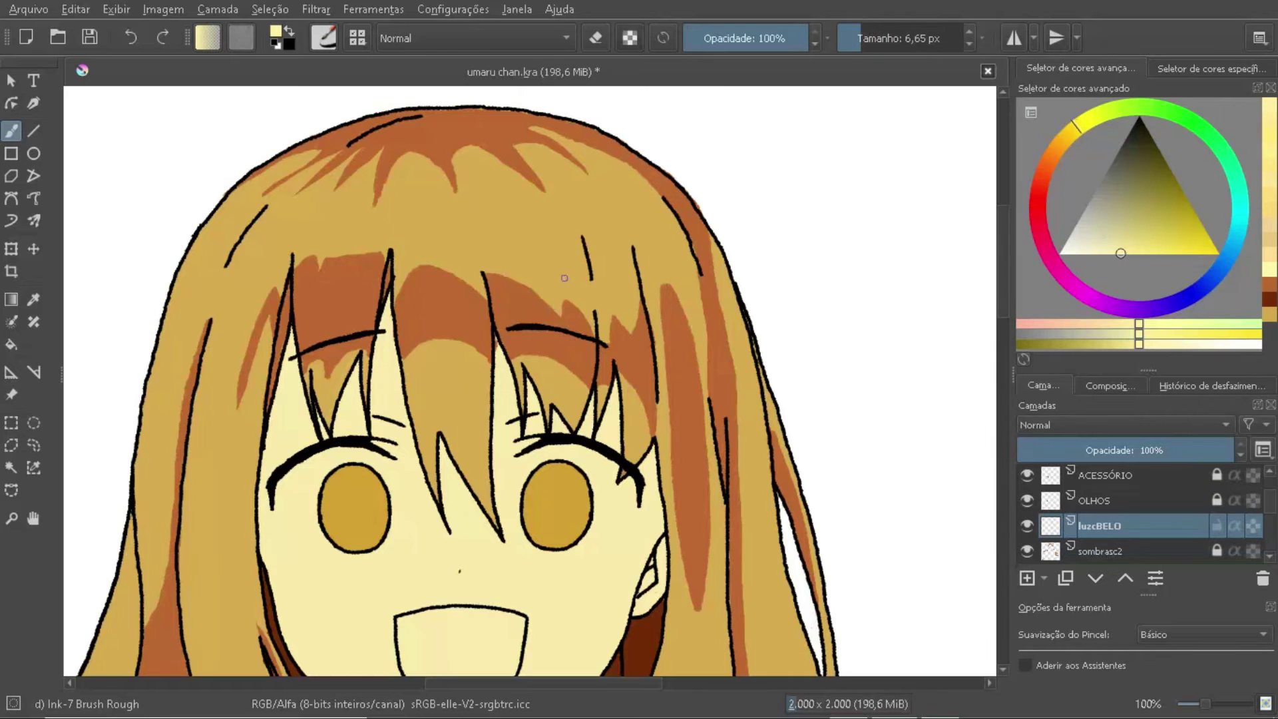
drag(244, 306, 213, 349)
Step: Enlarge the brush and paint highlights along the left hair edge
key(minus)
key(minus)
key(plus)
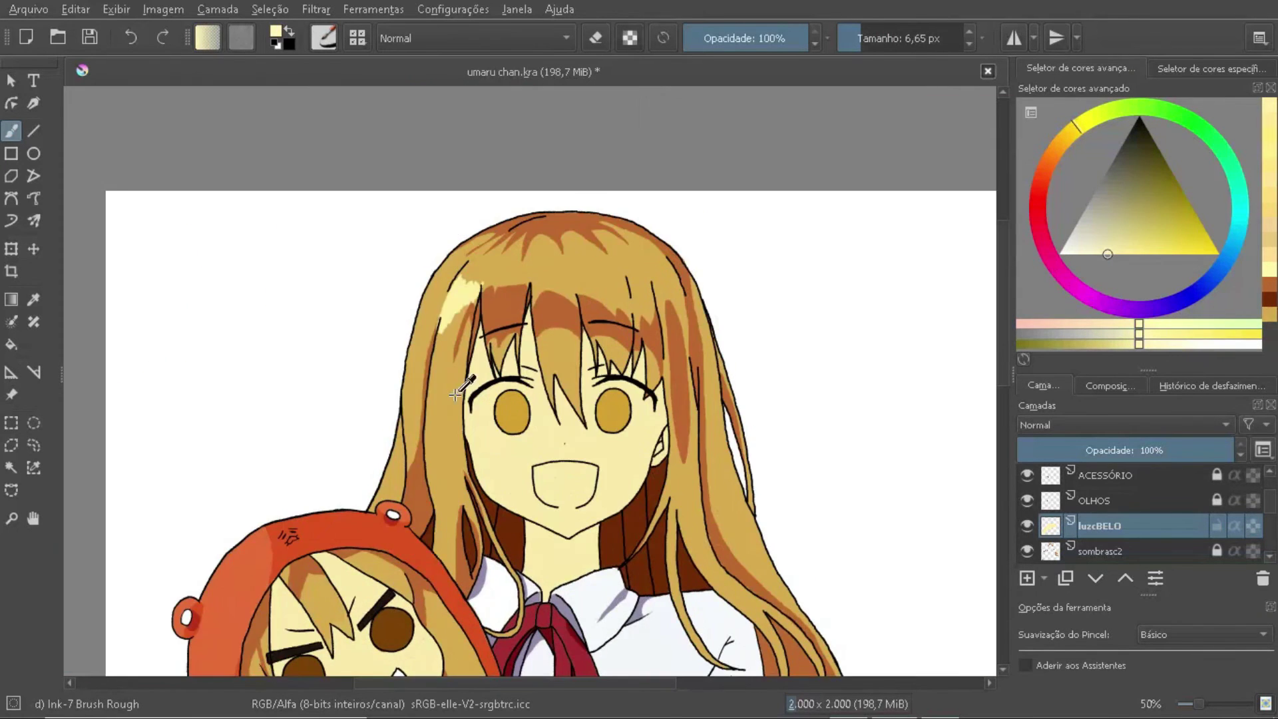
key(plus)
key(bracketright)
mouse_move(360, 133)
mouse_down()
mouse_move(313, 426)
mouse_move(322, 322)
mouse_move(317, 436)
mouse_up()
drag(319, 266, 282, 380)
key(minus)
key(plus)
Step: Discard a trial freehand selection and paint more highlights on the left hair
click(33, 445)
drag(131, 449, 110, 530)
key(b)
drag(359, 153, 306, 552)
drag(352, 193, 293, 519)
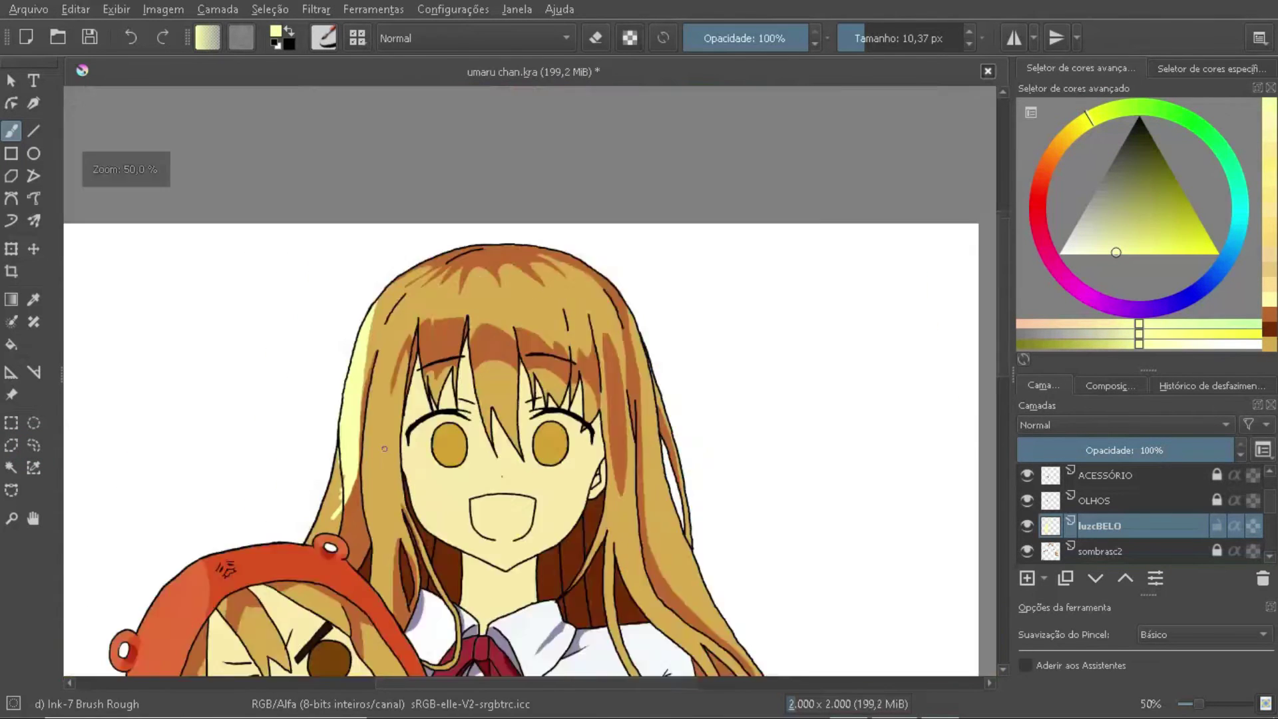
Step: Extend the left hair highlight with a thin stroke down the strand
key(minus)
key(plus)
drag(393, 362, 332, 512)
drag(362, 429, 328, 490)
drag(377, 433, 350, 666)
Step: Paint upper-left hair highlights and extend the crown highlight right and down
key(e)
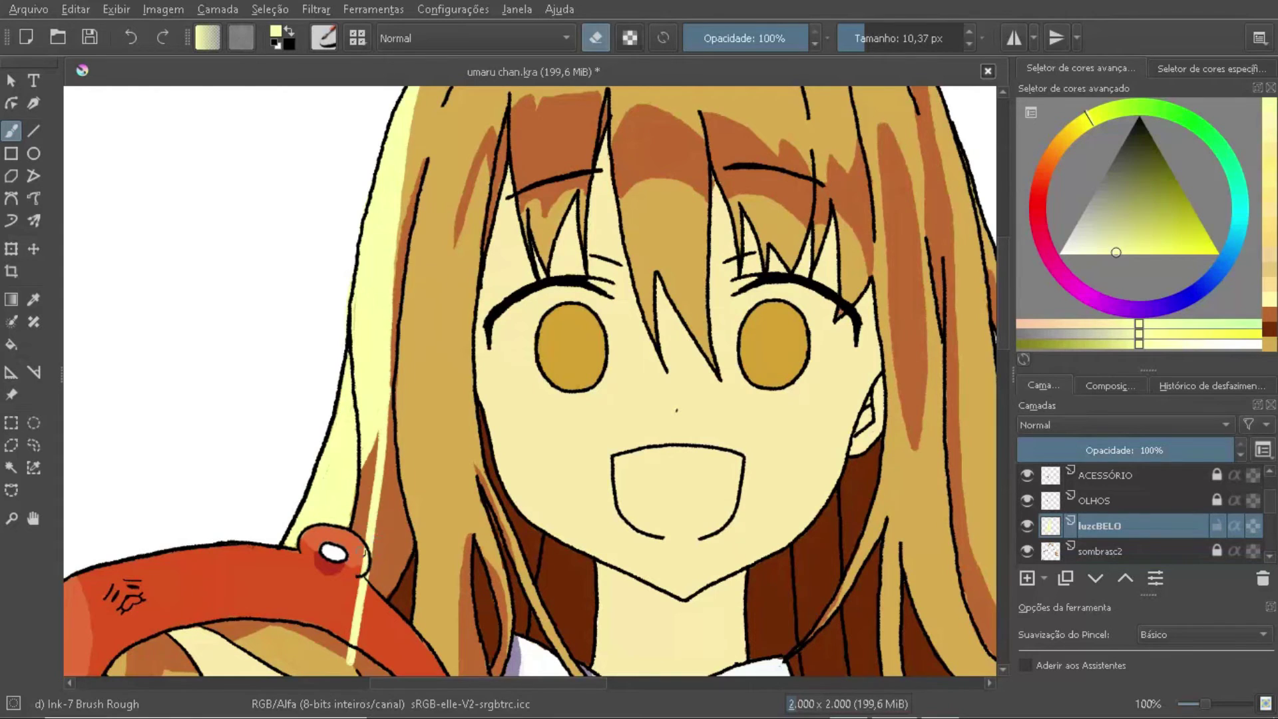
drag(394, 447, 359, 567)
key(e)
mouse_move(469, 213)
mouse_down()
mouse_move(399, 333)
mouse_move(413, 233)
mouse_up()
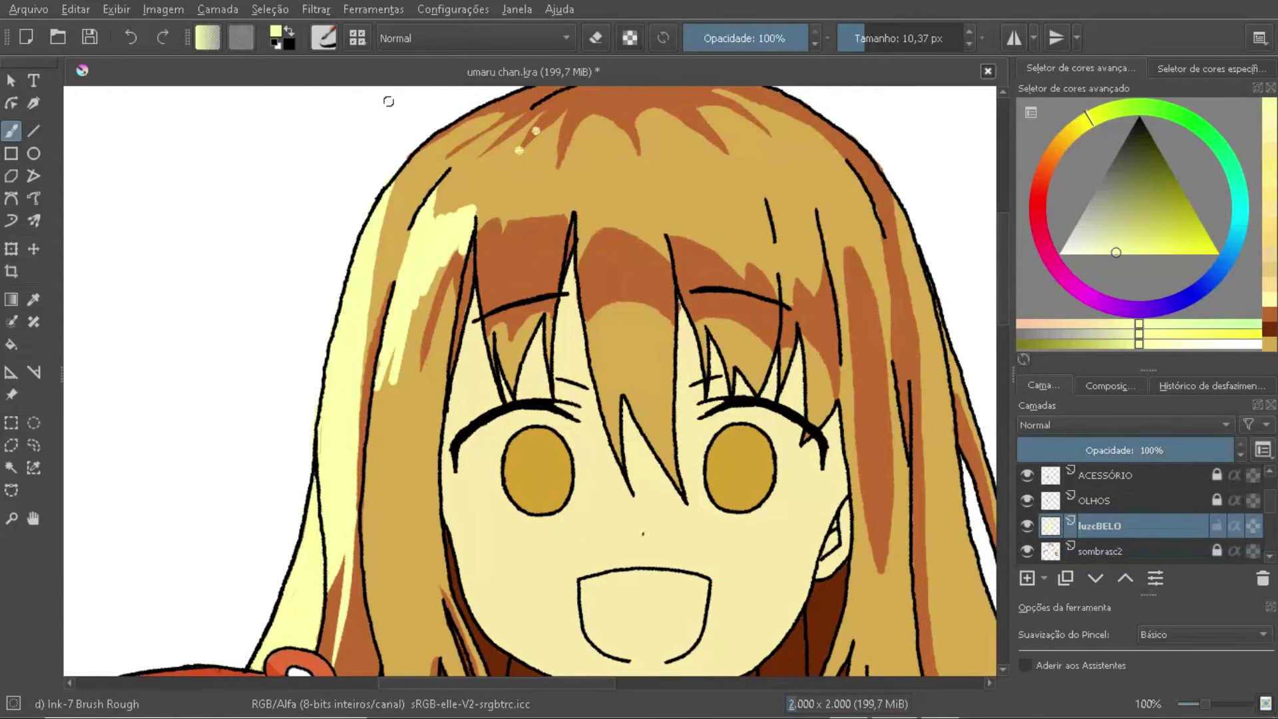
key(e)
drag(507, 236, 465, 271)
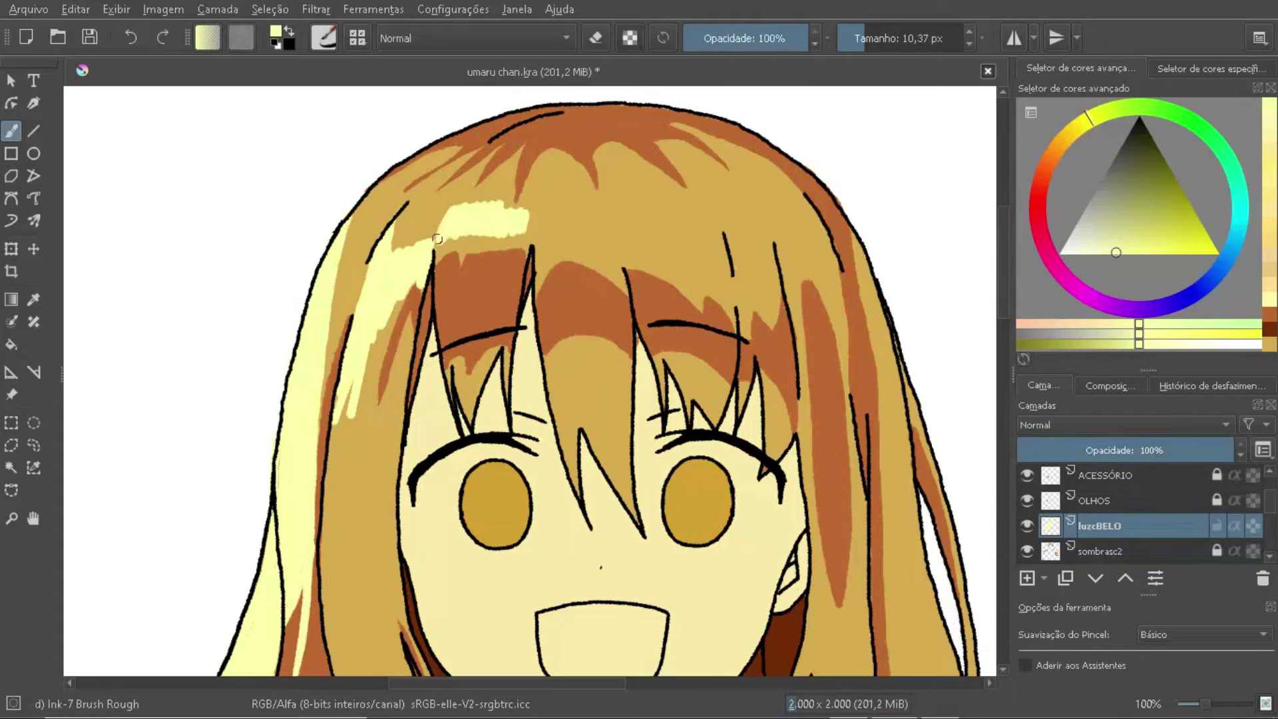
drag(551, 231, 539, 196)
mouse_move(593, 229)
mouse_down()
mouse_move(667, 256)
mouse_move(582, 270)
mouse_move(592, 462)
mouse_move(509, 240)
mouse_move(444, 583)
mouse_up()
Step: Paint and erase pale highlights along the hair edge and strands near the collar
key(e)
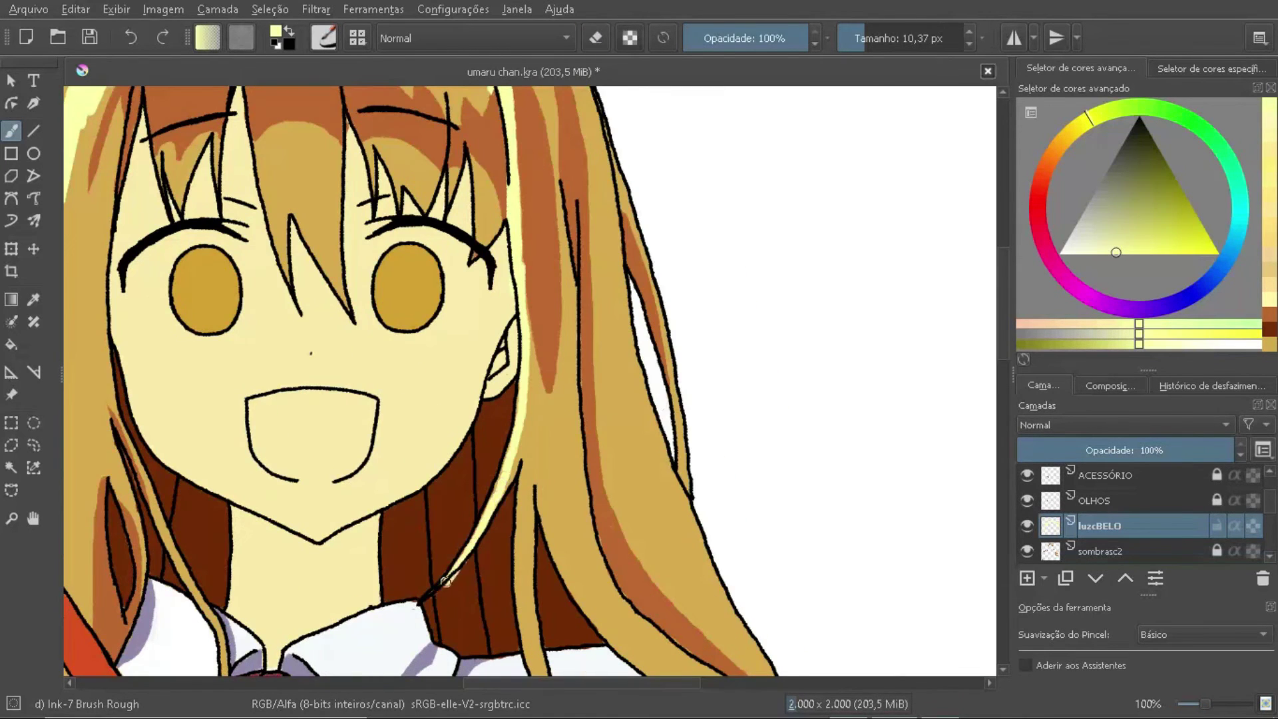
drag(527, 515, 556, 583)
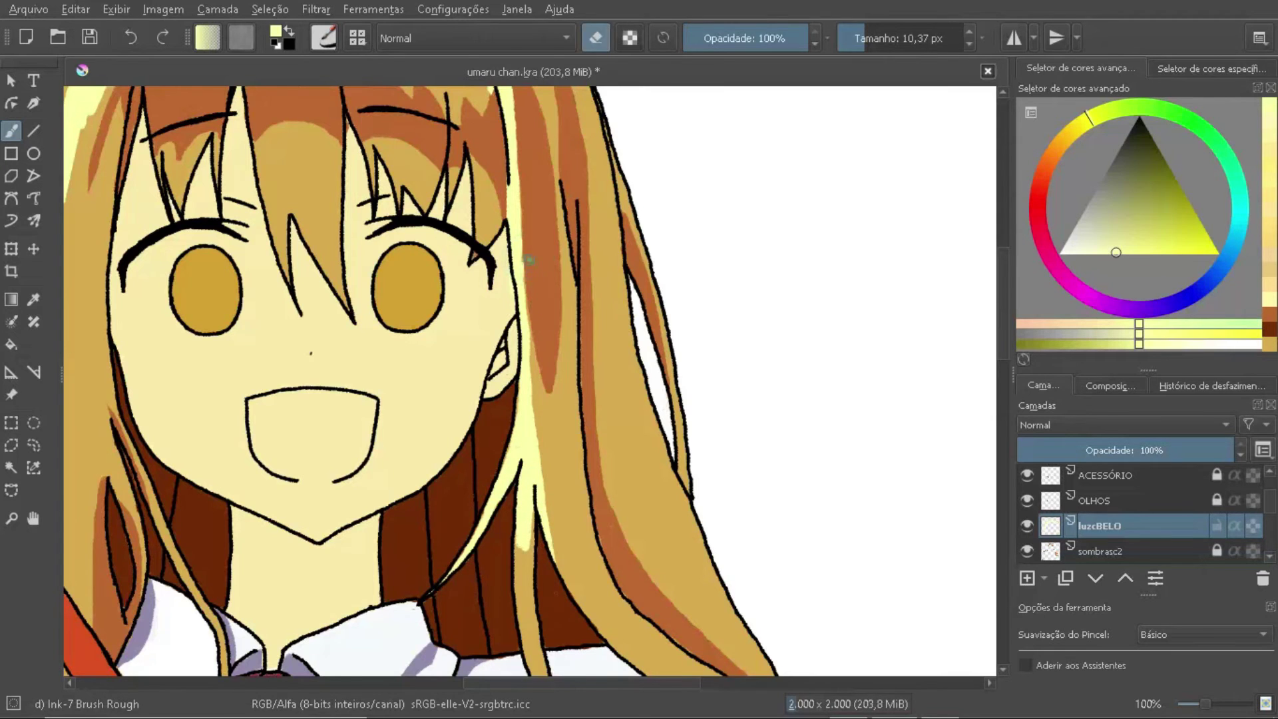
key(e)
mouse_move(506, 519)
mouse_down()
mouse_move(391, 298)
mouse_move(409, 279)
mouse_up()
key(2)
key(1)
key(e)
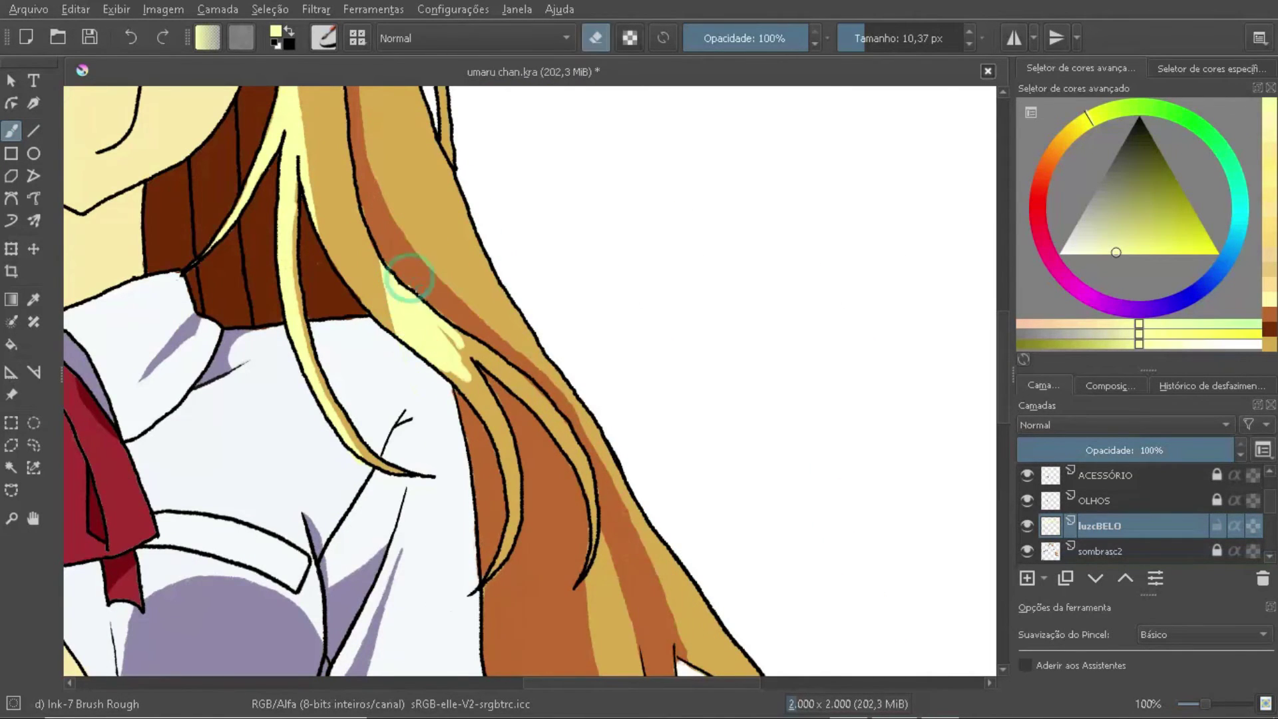
mouse_move(449, 341)
mouse_down()
mouse_move(470, 356)
mouse_move(408, 251)
mouse_move(507, 312)
mouse_move(589, 526)
mouse_up()
Step: Zoom to 67% on the long locks and paint the lower right strand light yellow
key(plus)
key(2)
key(1)
key(plus)
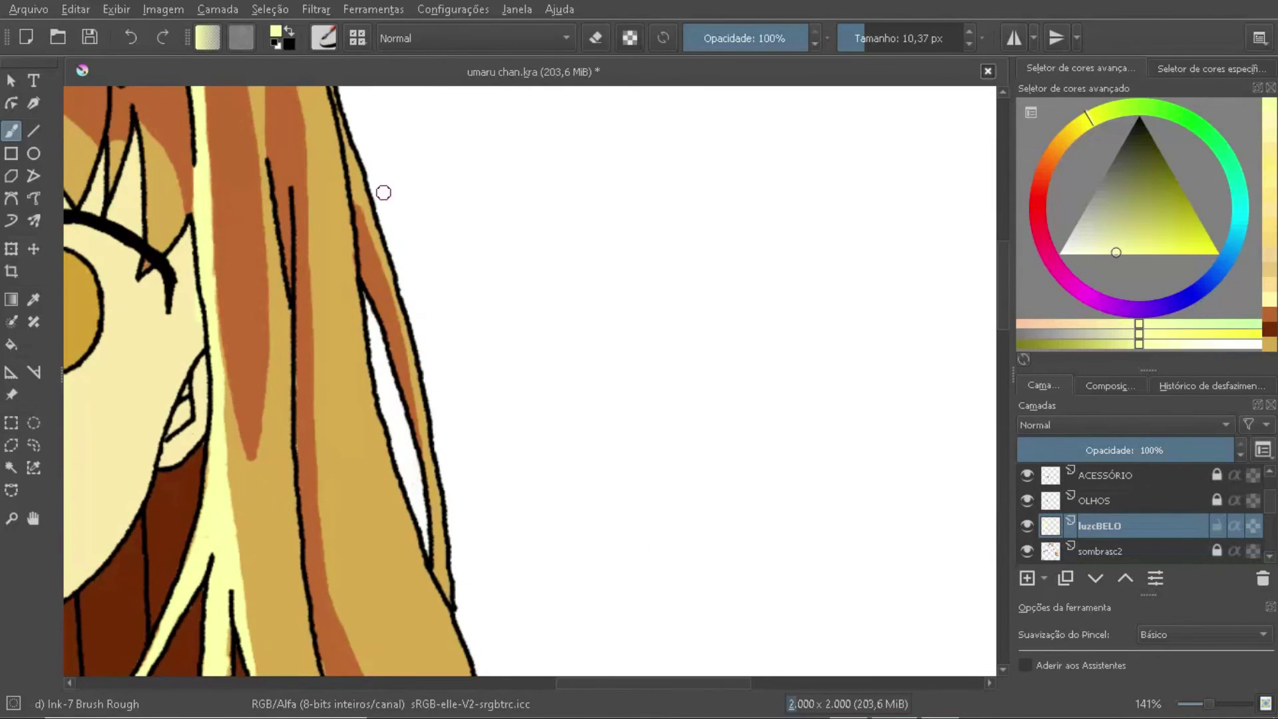
key(2)
key(1)
key(plus)
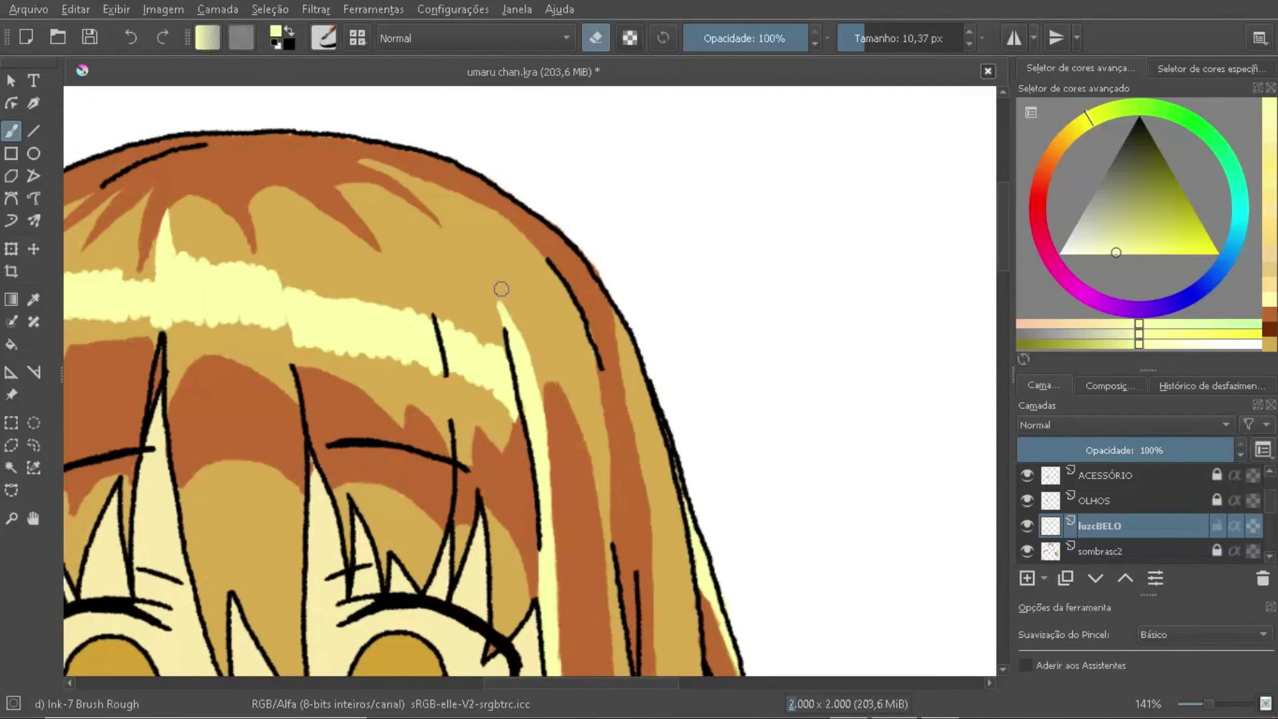
key(e)
key(3)
key(2)
key(plus)
mouse_move(572, 554)
mouse_down()
mouse_move(585, 517)
mouse_move(619, 589)
mouse_up()
scroll(453, 308, down, 5)
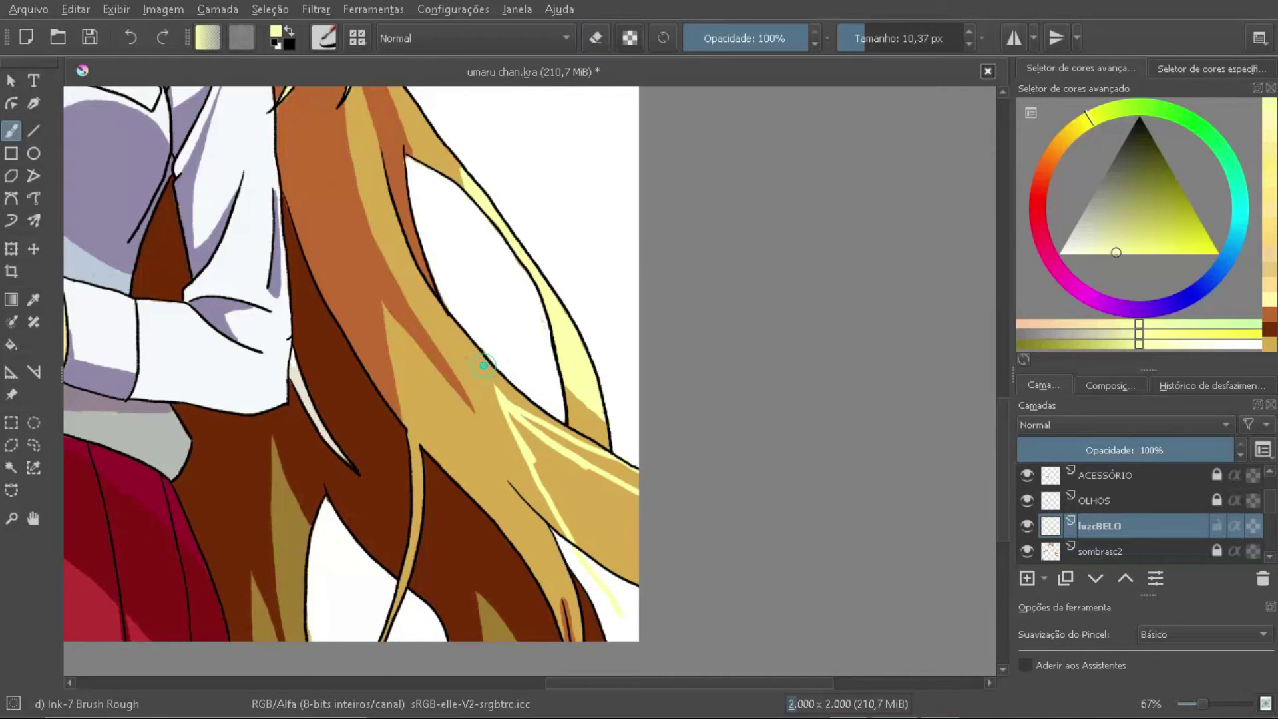
key(e)
mouse_move(565, 505)
mouse_down()
mouse_move(538, 463)
mouse_move(591, 556)
mouse_up()
Step: Erase to trim the highlight on the long lower right strand
key(e)
scroll(609, 506, down, 1)
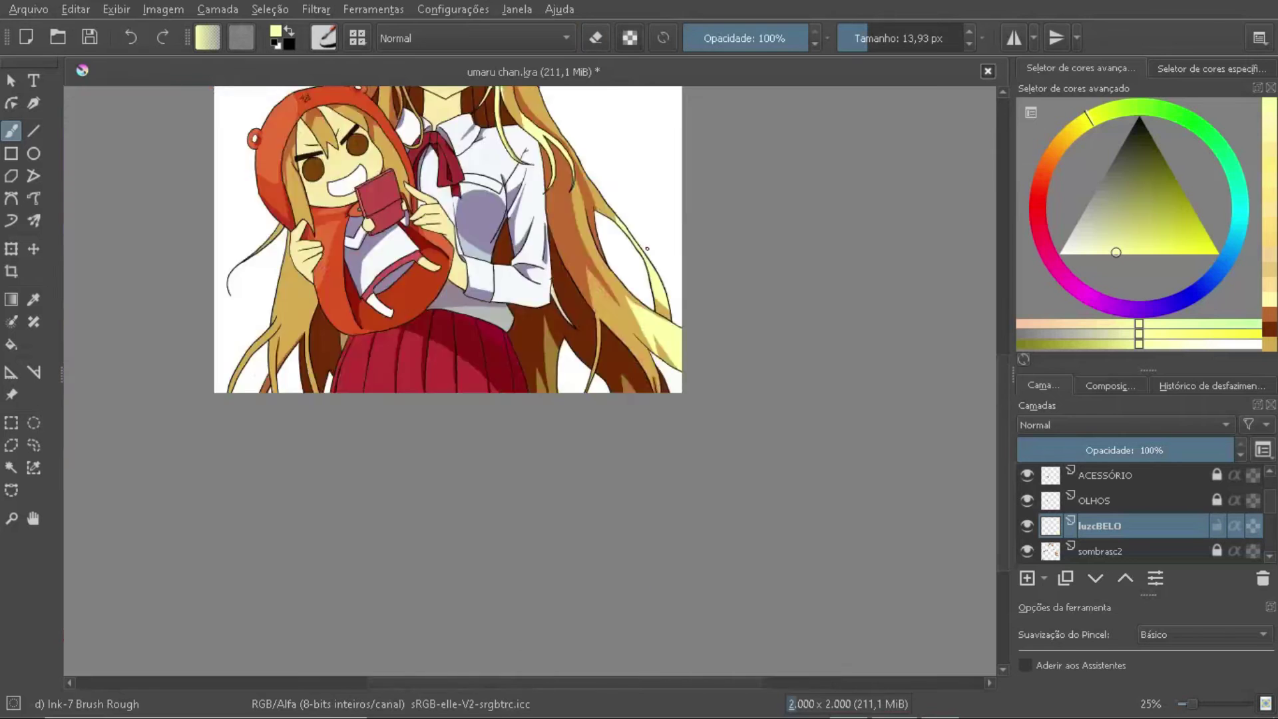
scroll(619, 496, up, 3)
scroll(546, 440, down, 2)
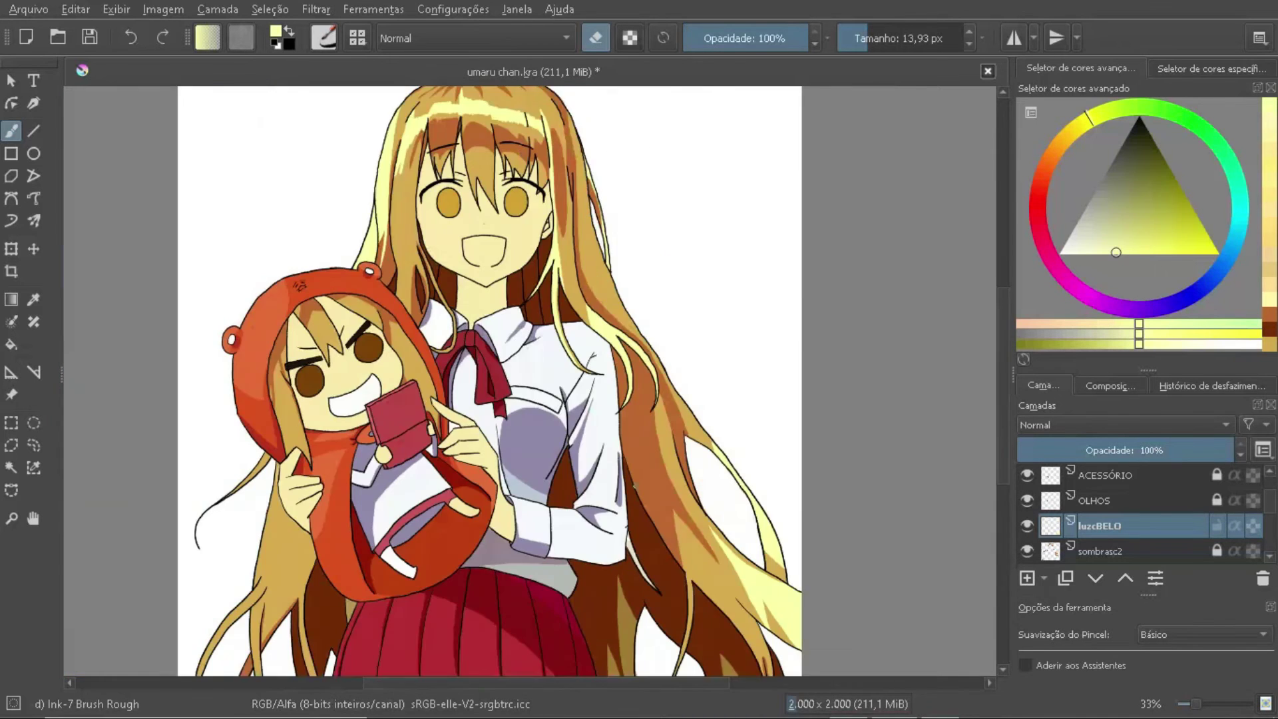
scroll(320, 357, up, 1)
Step: Paint pale yellow highlights on the hair strand left of the hand
key(e)
mouse_move(362, 407)
mouse_down()
mouse_move(362, 419)
mouse_move(368, 407)
mouse_up()
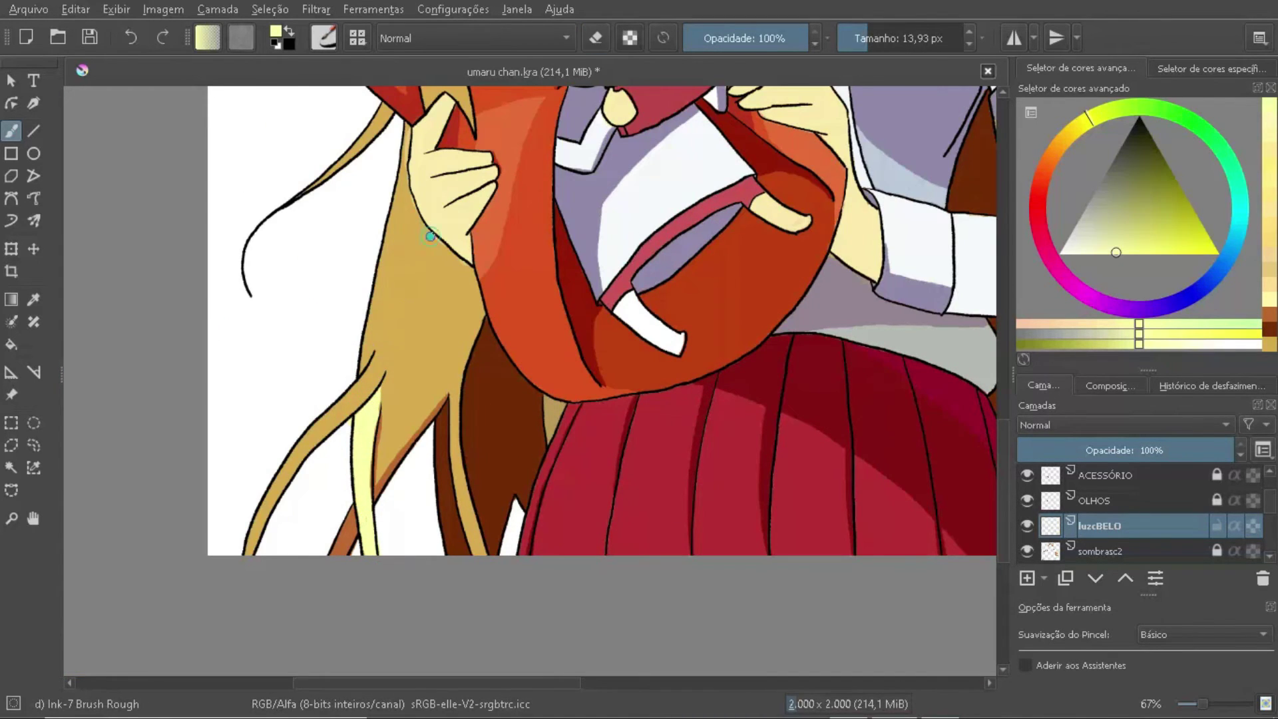
drag(431, 236, 378, 338)
drag(399, 126, 416, 213)
mouse_move(419, 153)
mouse_down()
mouse_move(395, 243)
mouse_move(434, 323)
mouse_up()
drag(455, 247, 415, 358)
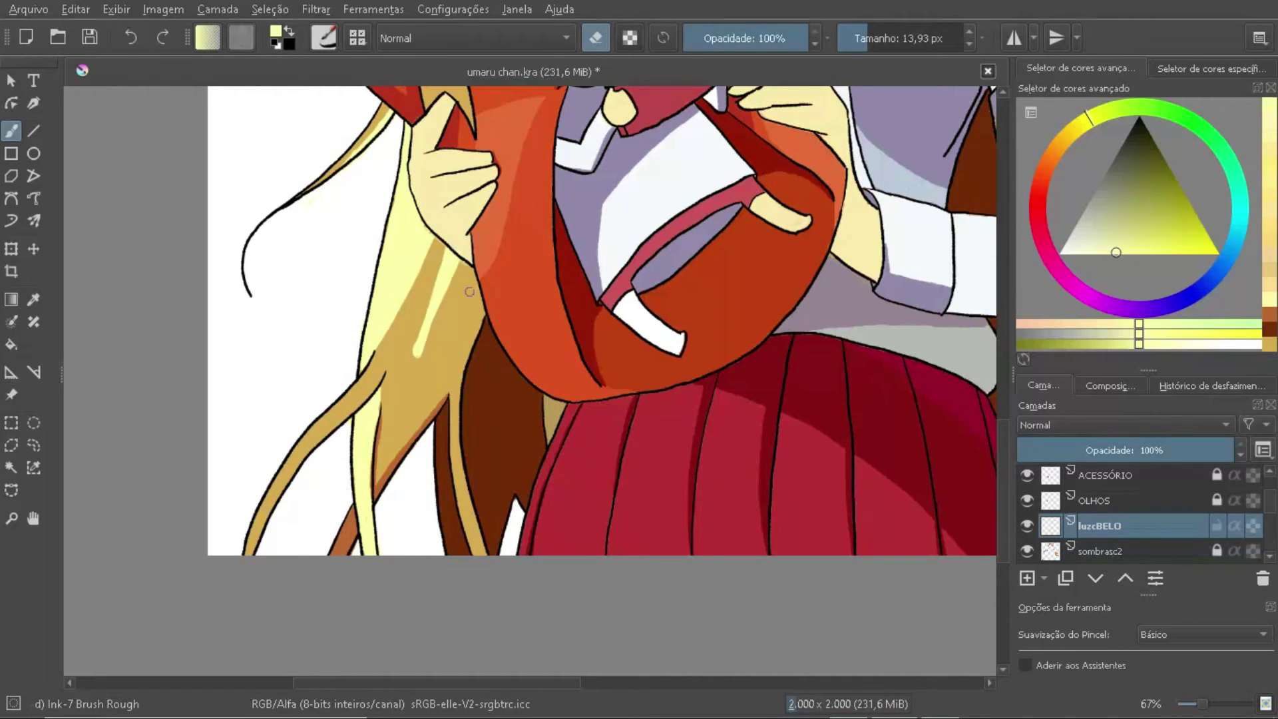
Step: Highlight the chibi's hair and erase it into a zigzag shape
scroll(430, 327, down, 2)
scroll(346, 400, up, 1)
scroll(346, 399, up, 3)
drag(318, 589, 346, 433)
mouse_move(378, 481)
mouse_down()
mouse_move(342, 413)
mouse_move(312, 464)
mouse_up()
key(e)
drag(359, 399, 305, 421)
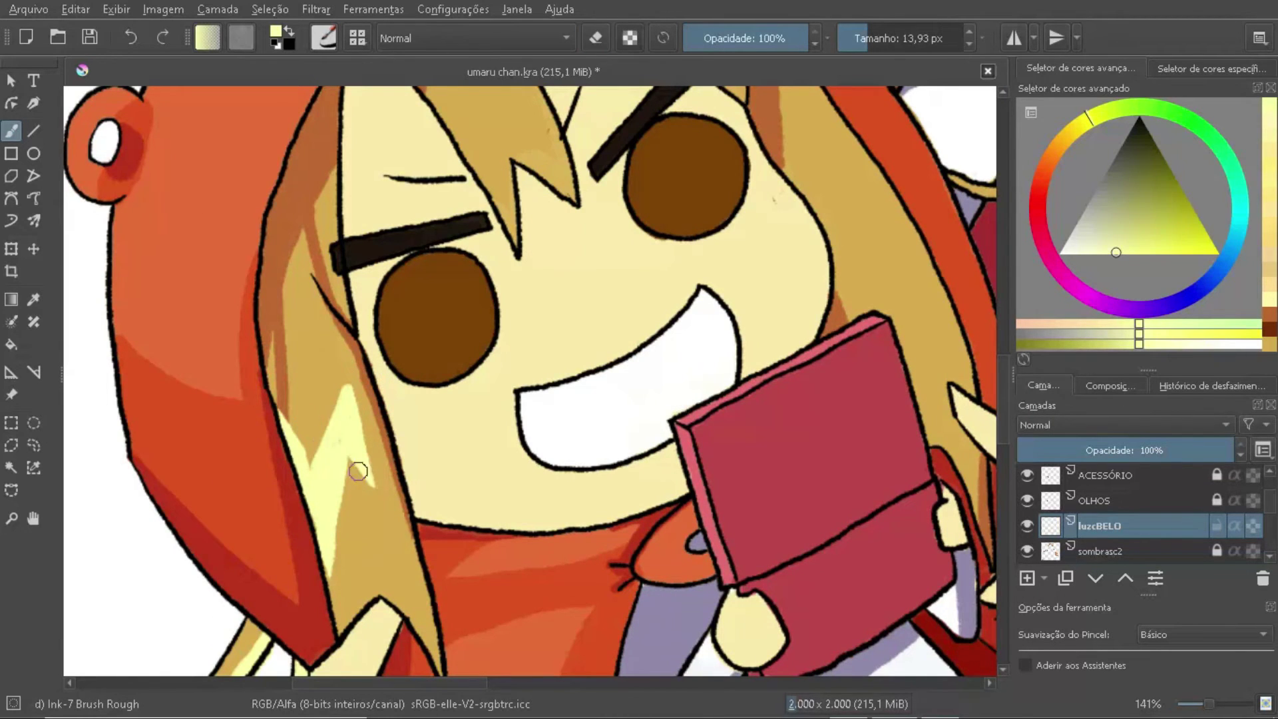
Step: With a slightly smaller brush, widen the crown highlight band
drag(358, 471, 228, 684)
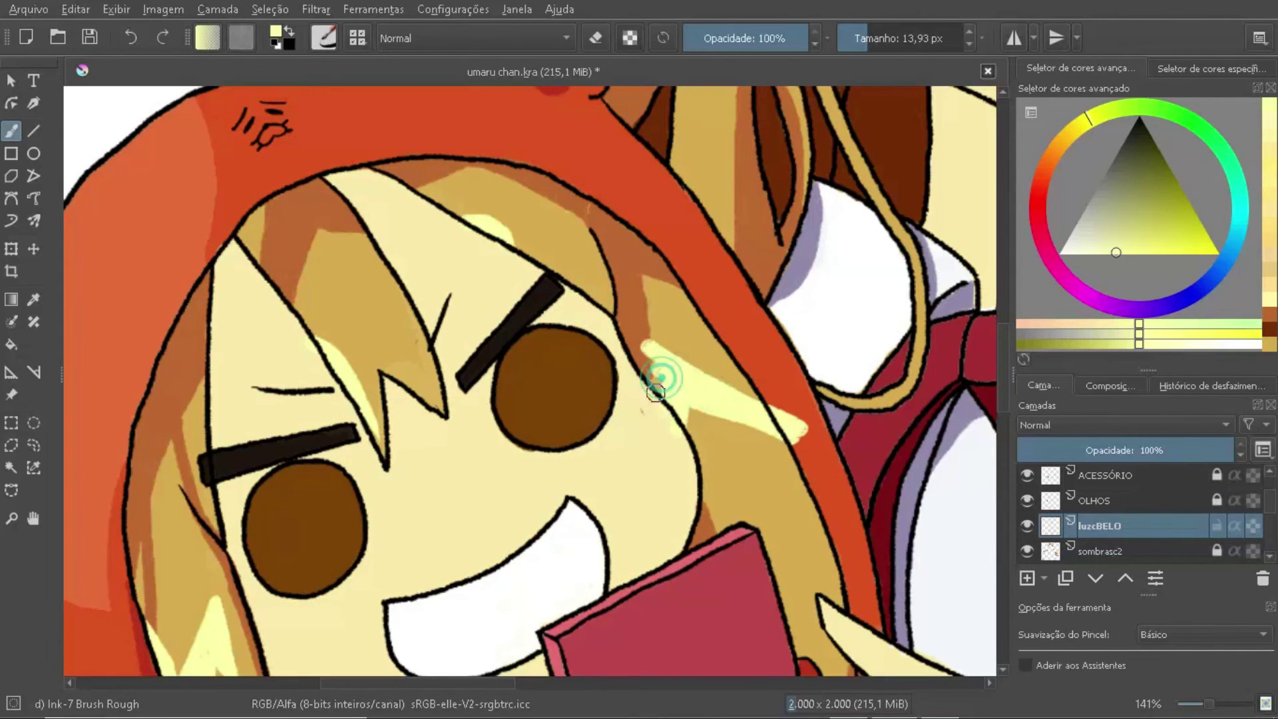
scroll(652, 400, down, 3)
scroll(390, 448, up, 3)
key(bracketleft)
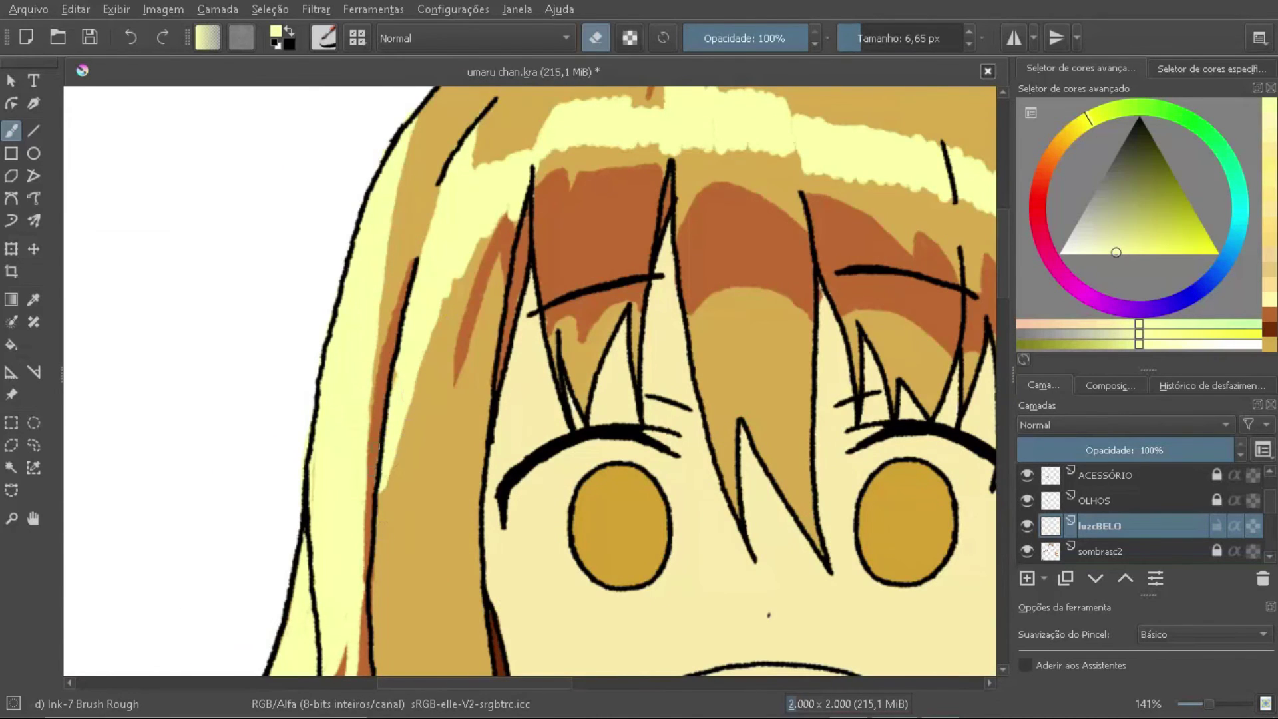
drag(654, 236, 315, 502)
drag(381, 351, 495, 390)
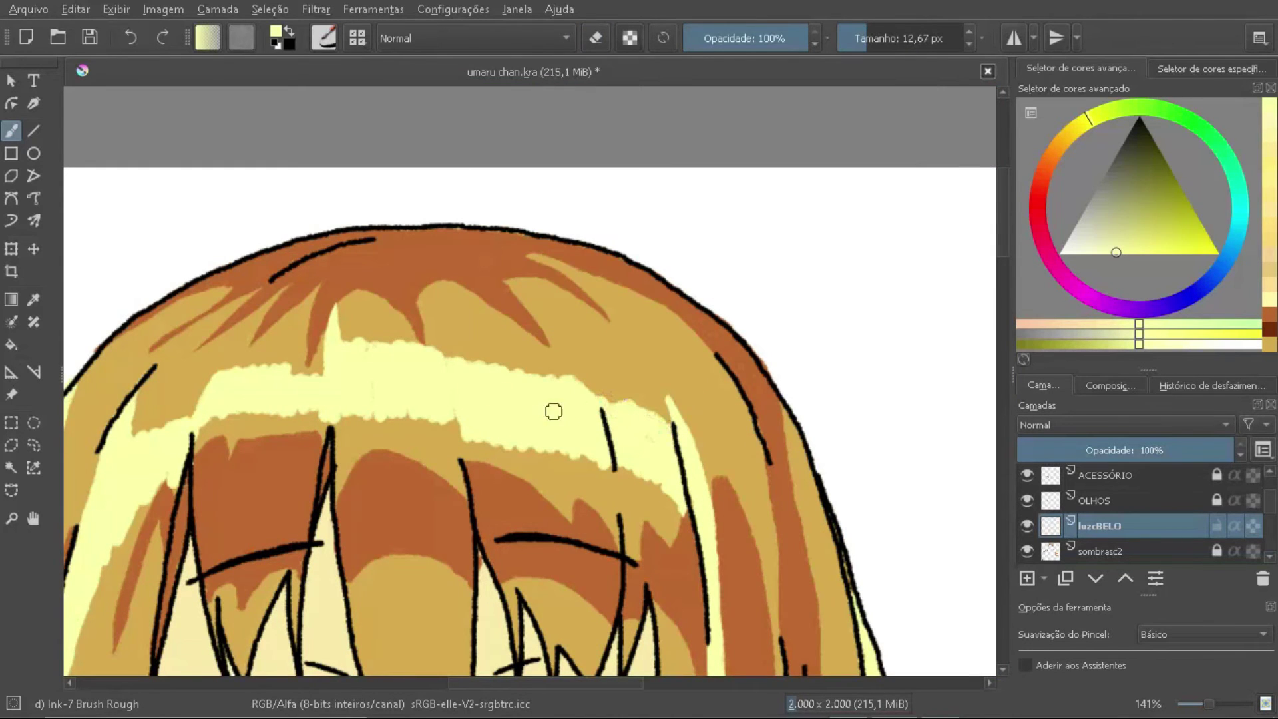
Step: Paint a new pale yellow strand down the fringe
scroll(231, 356, down, 3)
scroll(347, 276, up, 2)
drag(383, 258, 454, 535)
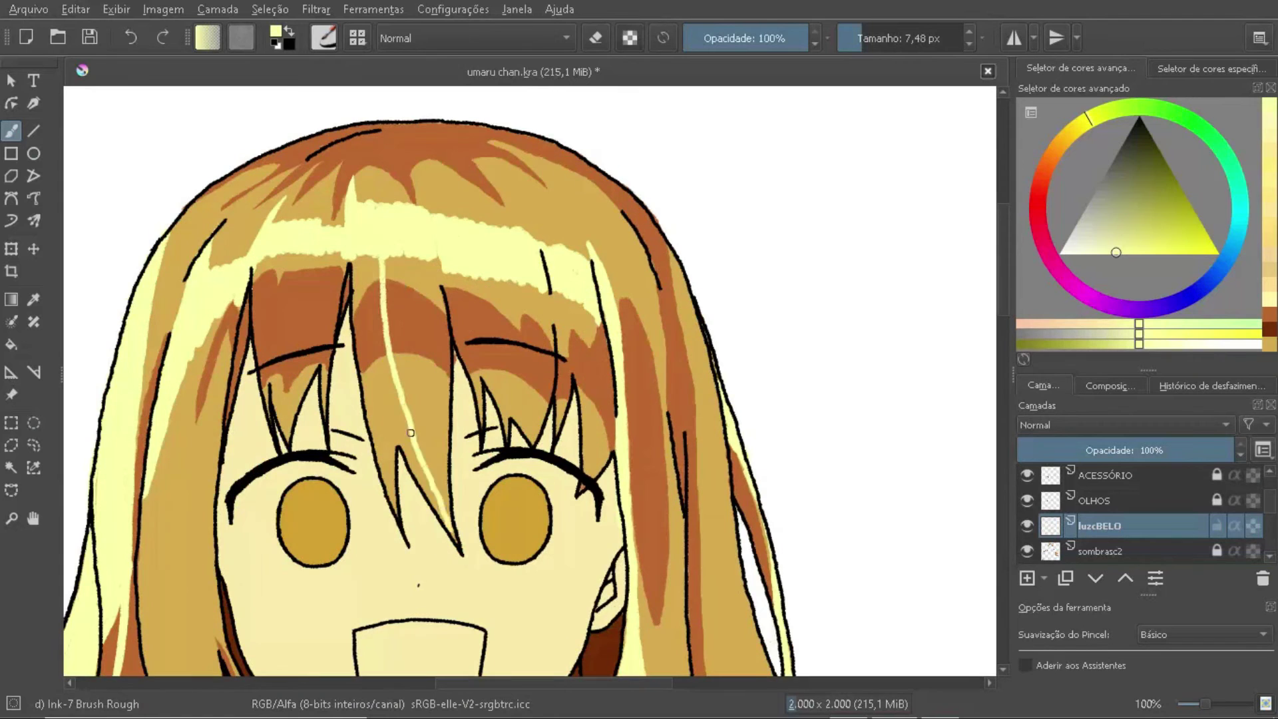
key(minus)
Step: Paint a light highlight stroke on the hair on the luzcBELO layer
key(b)
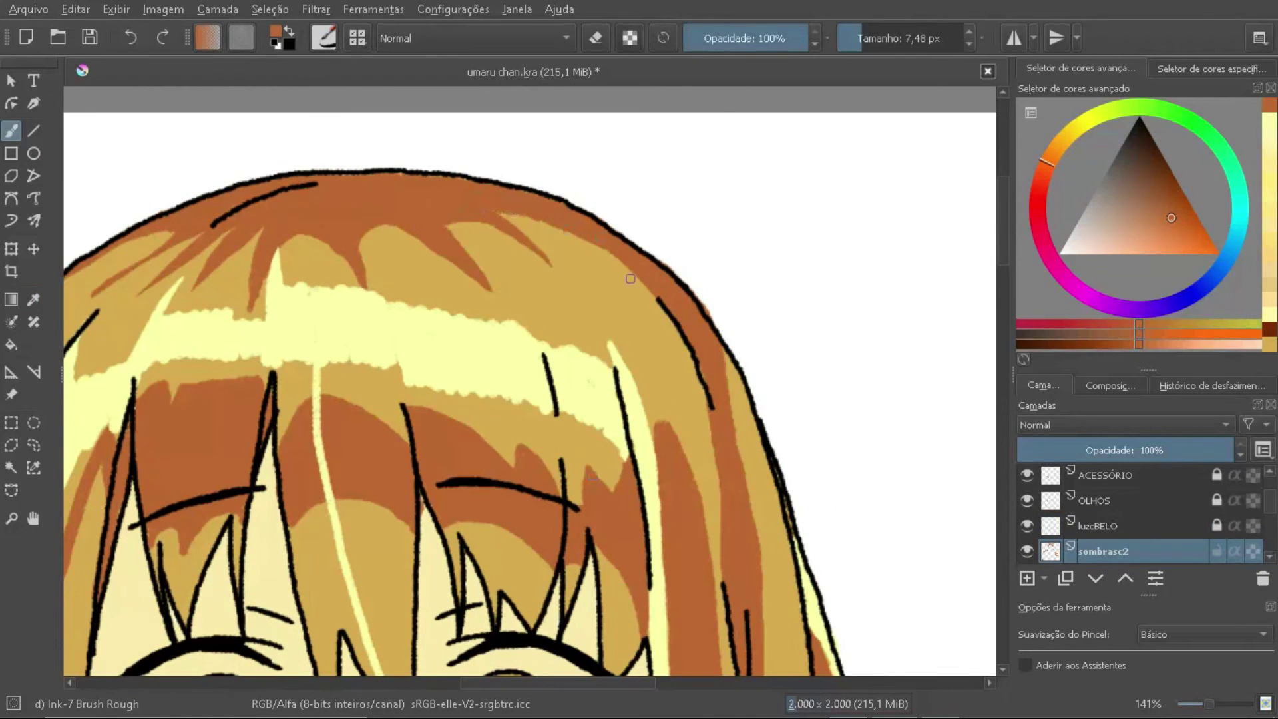
click(1104, 526)
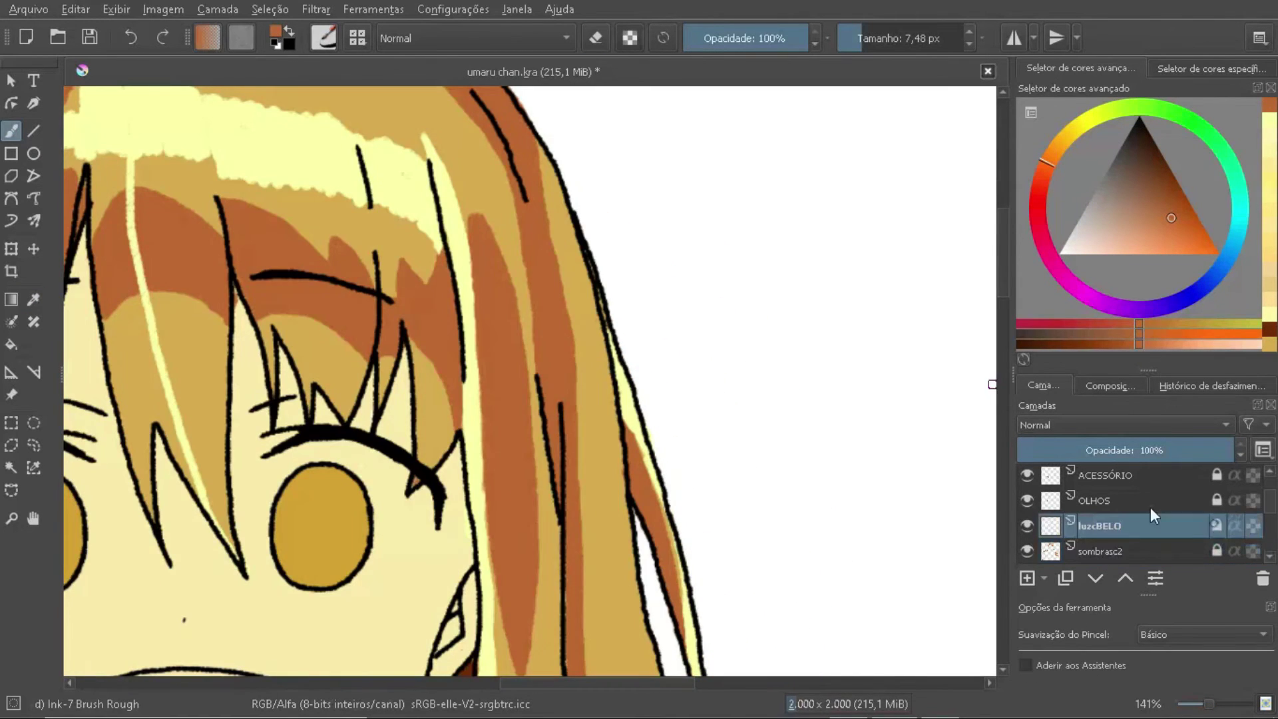
drag(435, 143, 546, 468)
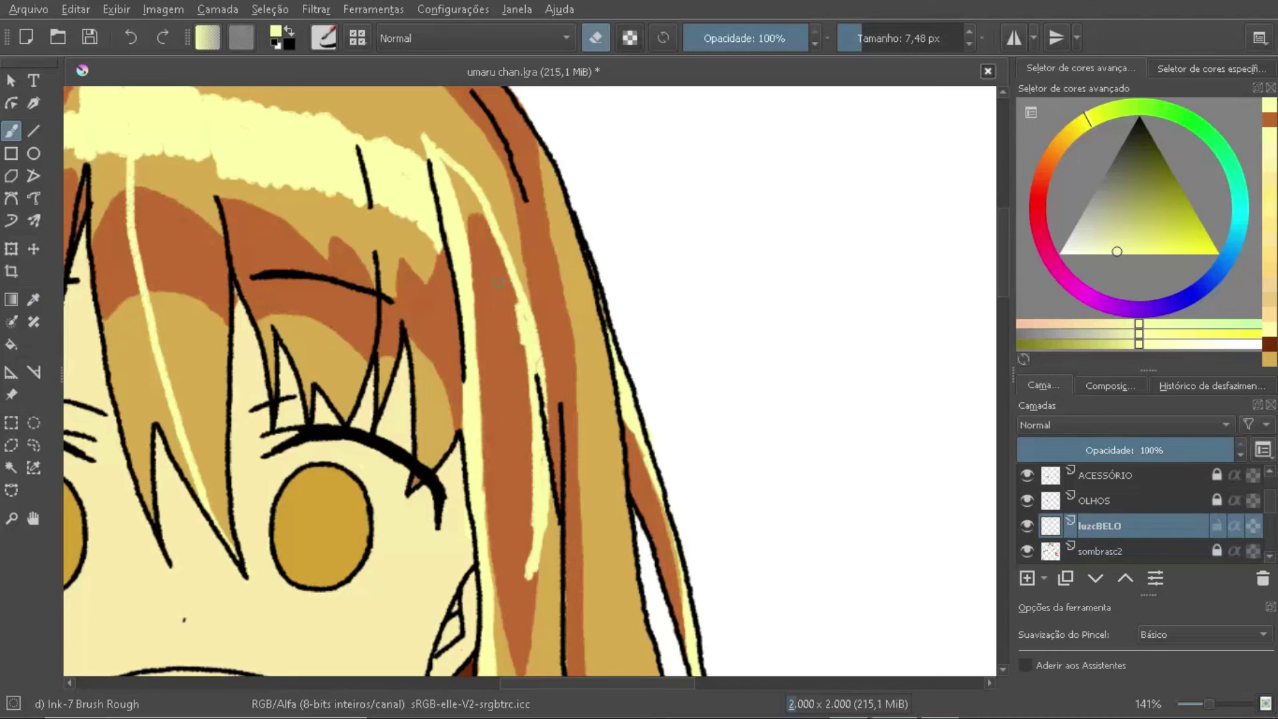
scroll(475, 213, down, 4)
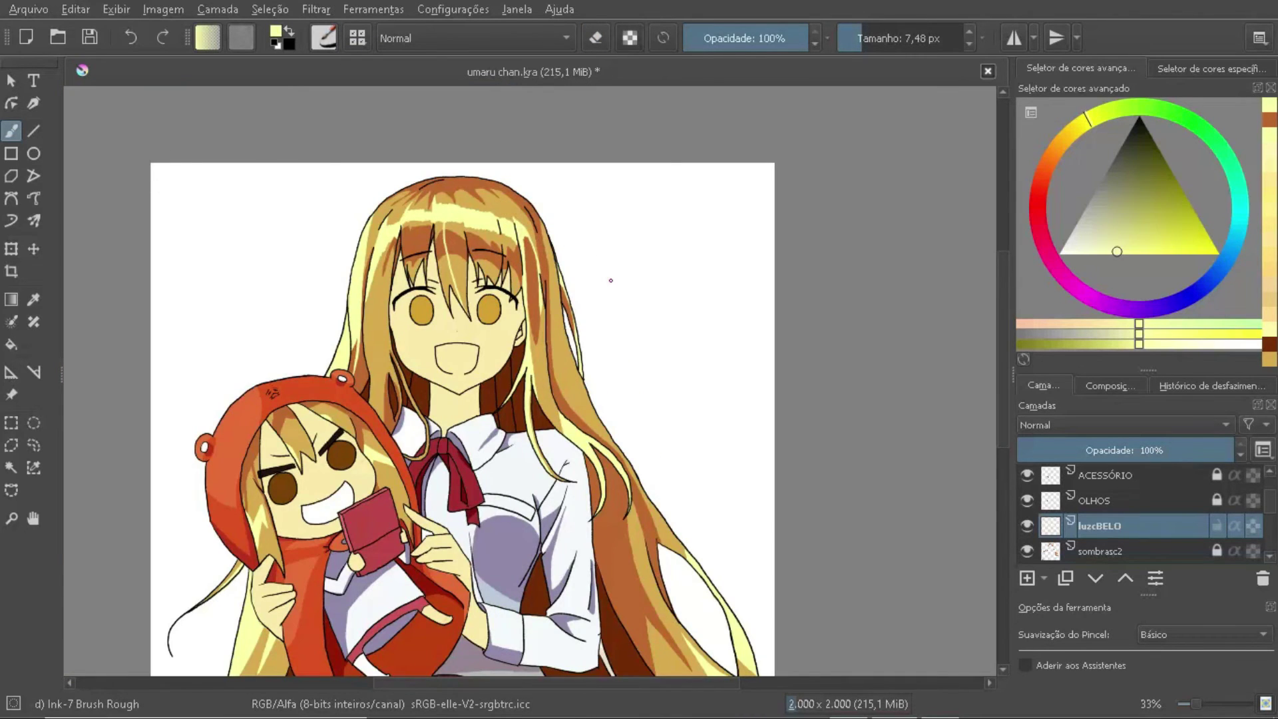
Step: Switch to the sombrasc2 hair shadow layer and save the illustration
click(1104, 551)
scroll(481, 206, up, 3)
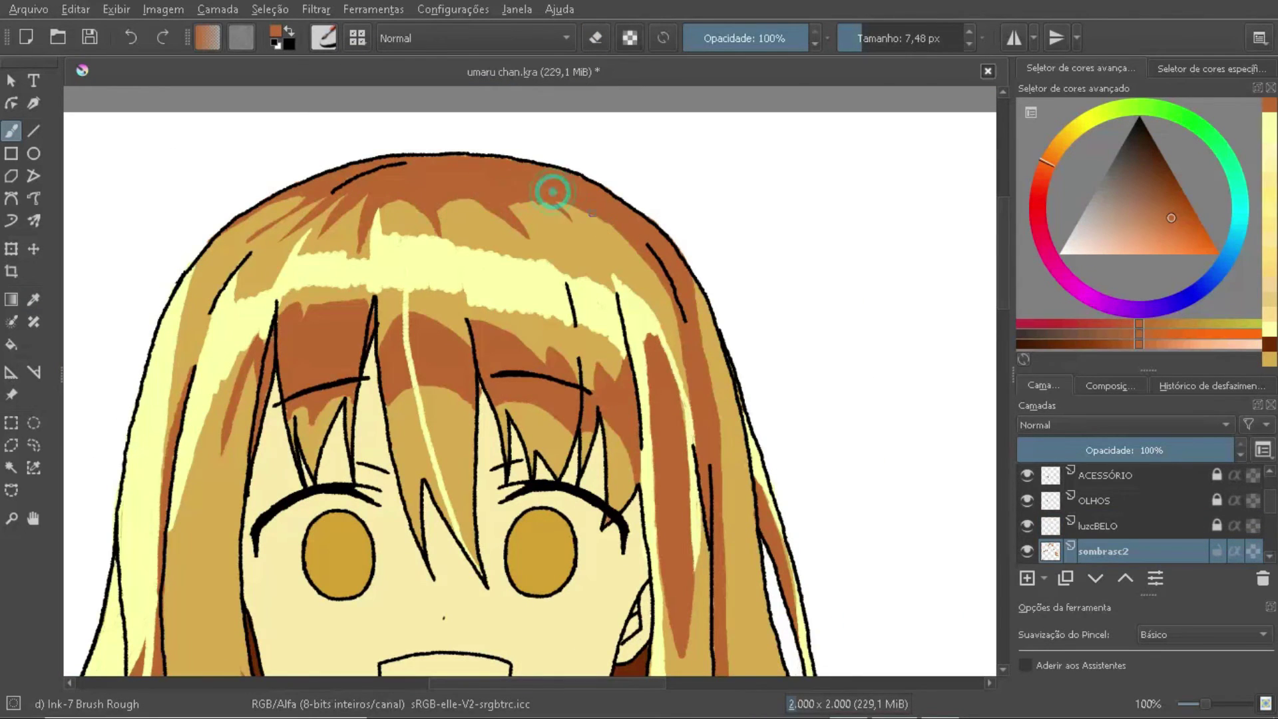
scroll(520, 191, down, 3)
scroll(432, 205, up, 4)
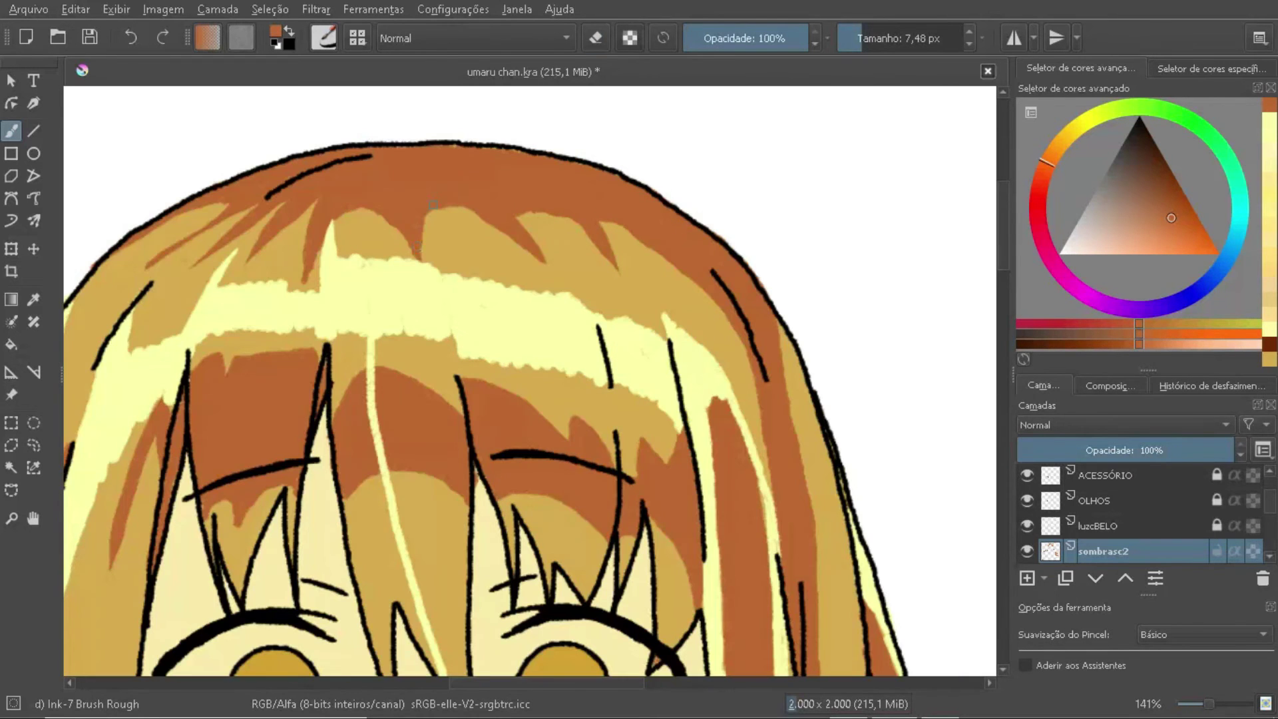
scroll(325, 198, down, 4)
key(ctrl+s)
scroll(692, 263, up, 1)
scroll(692, 263, up, 3)
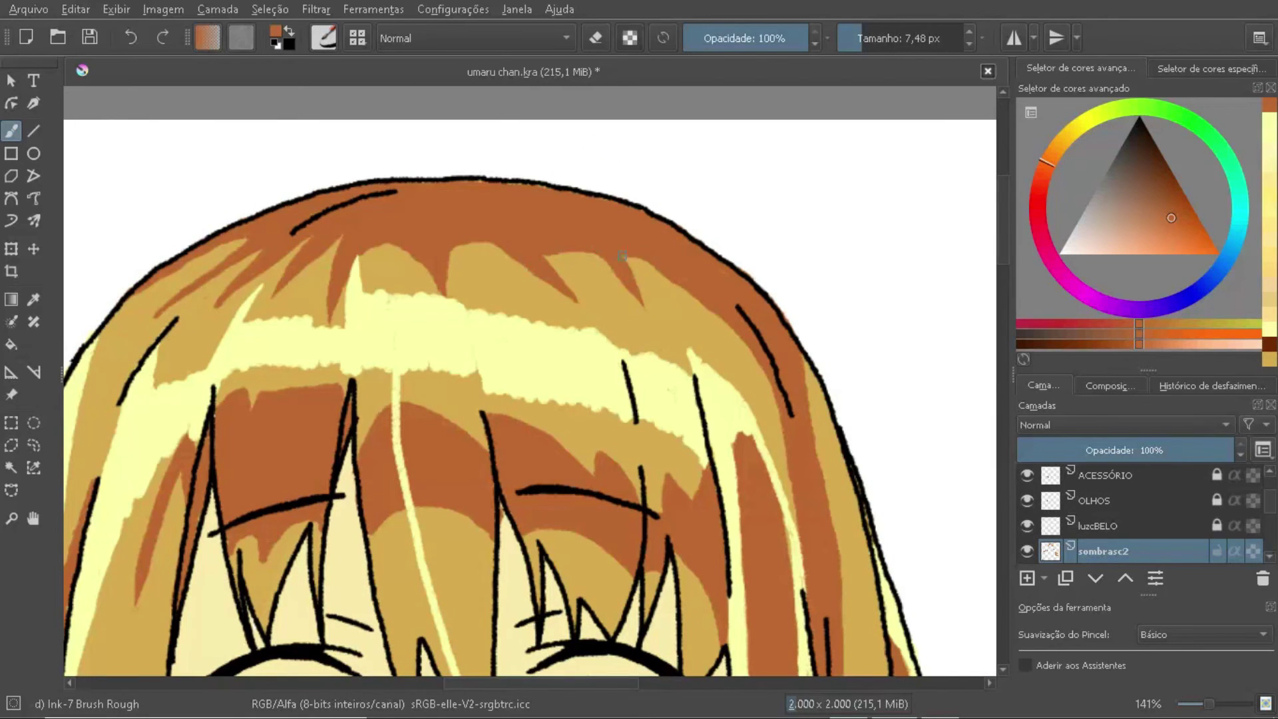
scroll(738, 276, down, 3)
scroll(543, 306, up, 3)
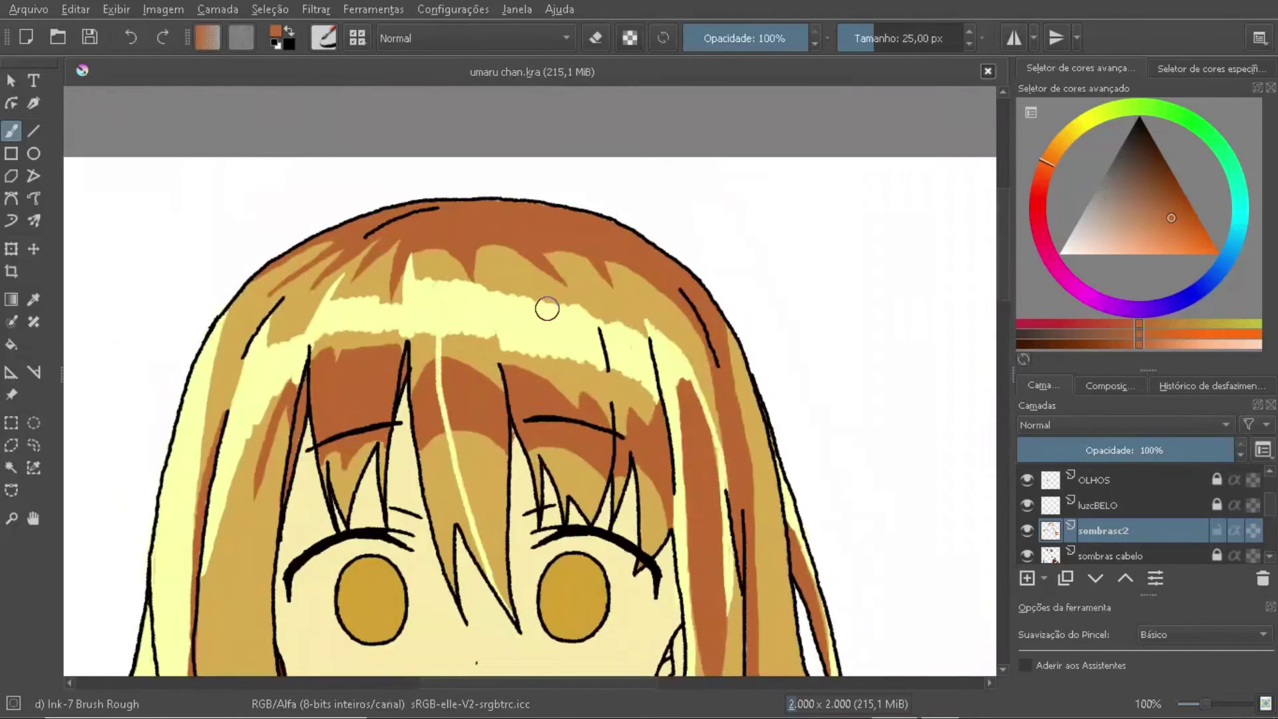
Step: Erase stray brown strands on the crown and paint a brown shadow band along the hair top
mouse_move(542, 283)
mouse_down()
mouse_move(257, 257)
mouse_move(812, 303)
mouse_up()
key(e)
mouse_move(812, 303)
mouse_down()
mouse_move(143, 251)
mouse_move(609, 196)
mouse_move(776, 288)
mouse_up()
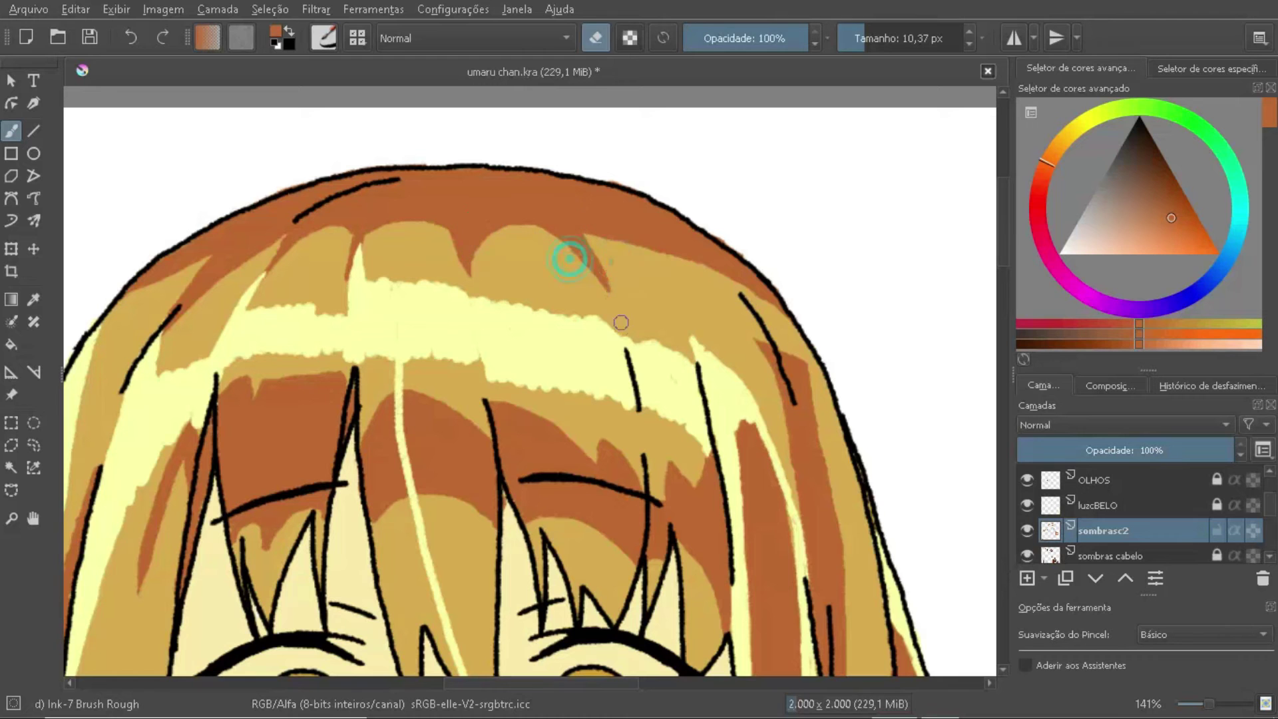
key(e)
scroll(792, 324, down, 4)
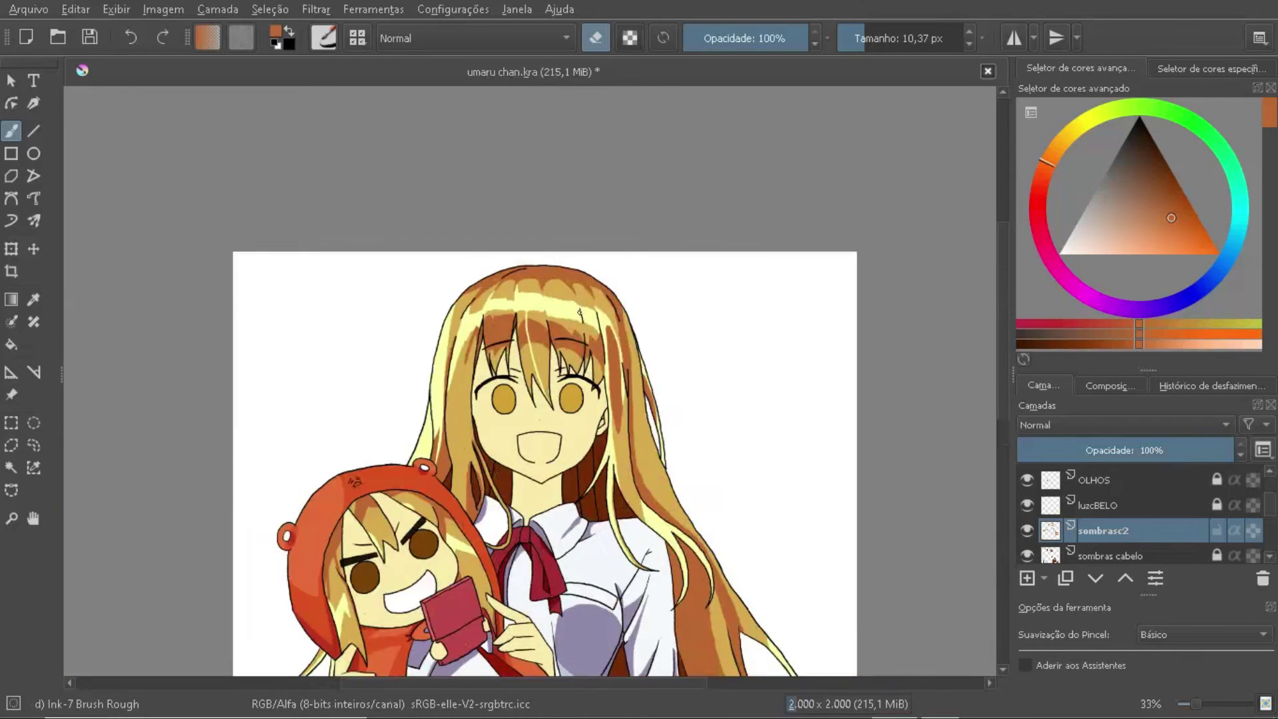
scroll(647, 241, down, 1)
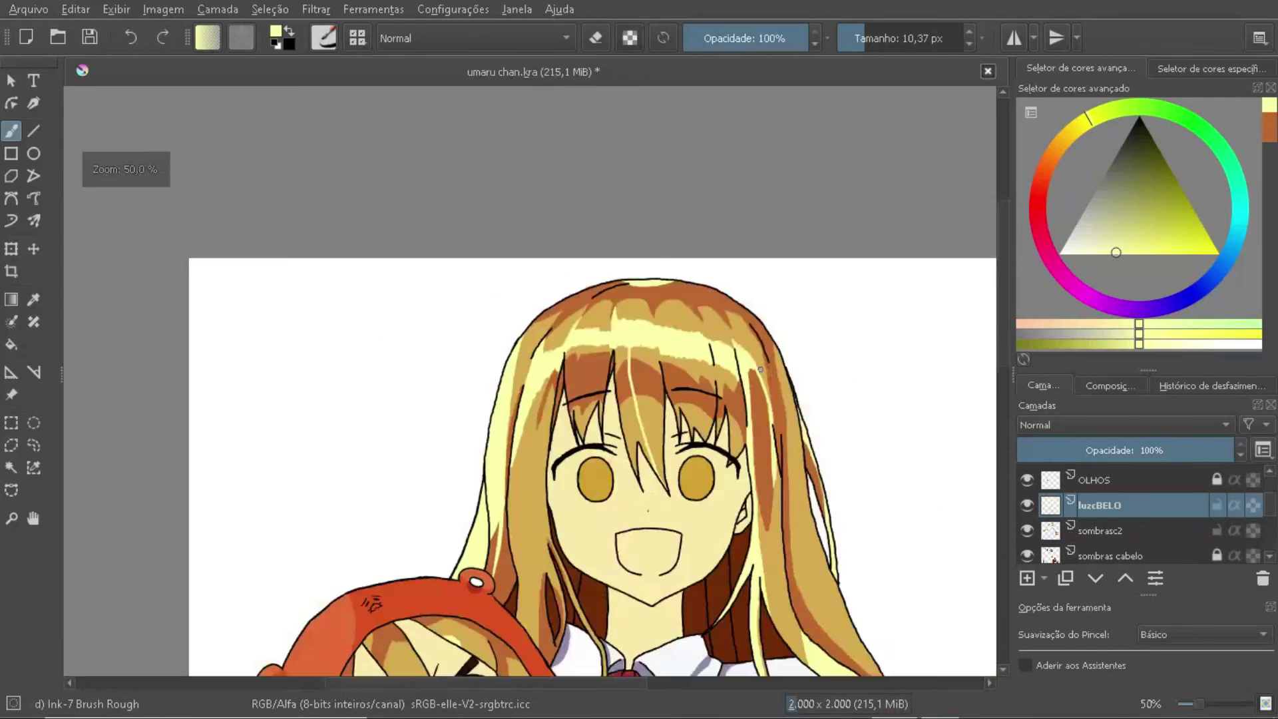
scroll(1218, 528, down, 2)
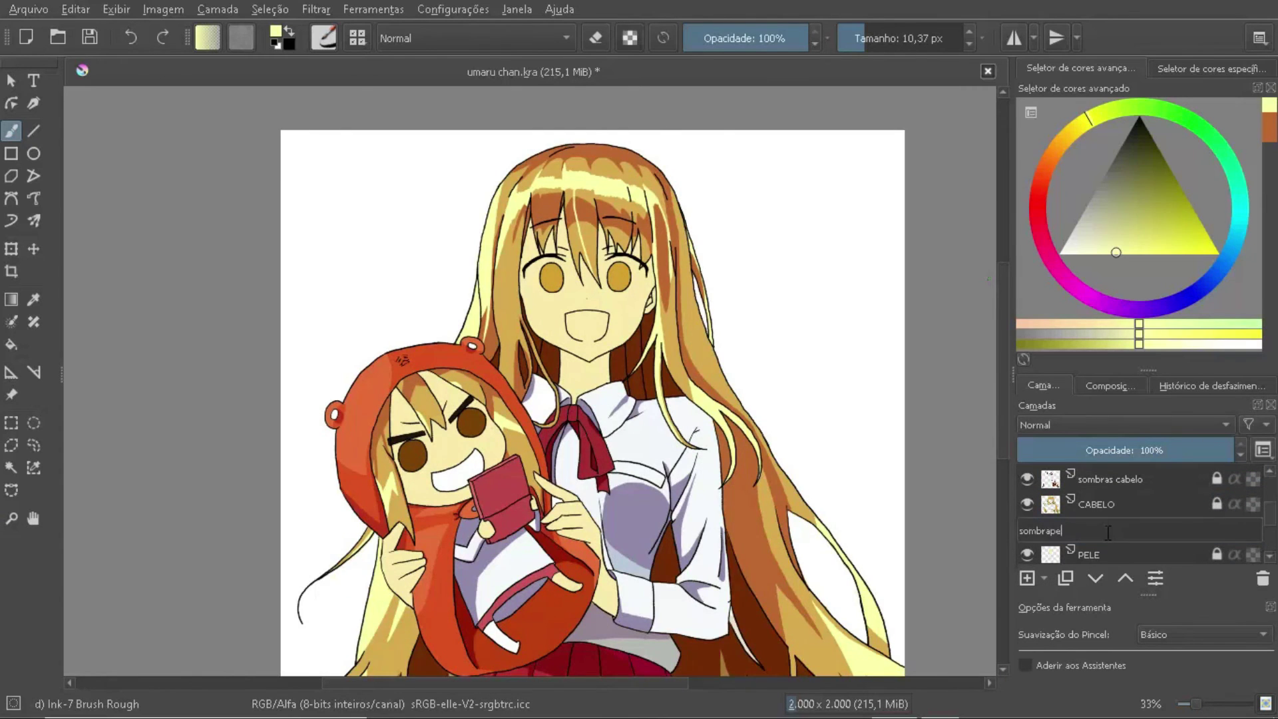
Step: Create a new 'sombrapele' layer and paint a peach shadow under the bangs
click(1105, 529)
click(1120, 236)
click(1048, 154)
drag(436, 176, 413, 240)
drag(385, 346, 330, 452)
Step: Paint more skin shadow between the hair strands, then shrink the brush
key(e)
scroll(1195, 532, up, 3)
key(Page_Down)
key(Page_Down)
drag(410, 338, 399, 466)
key(bracketleft)
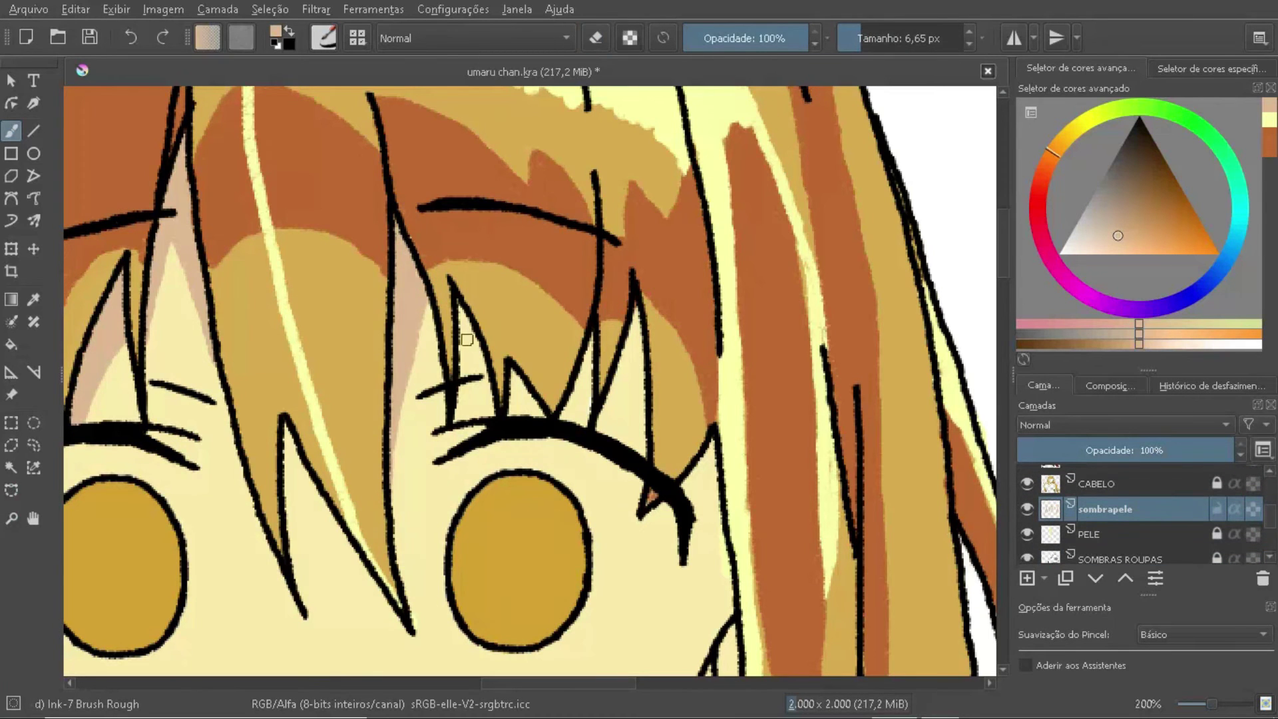
Step: Paint tan shadow over the neck on the sombrapele layer
drag(751, 402, 615, 143)
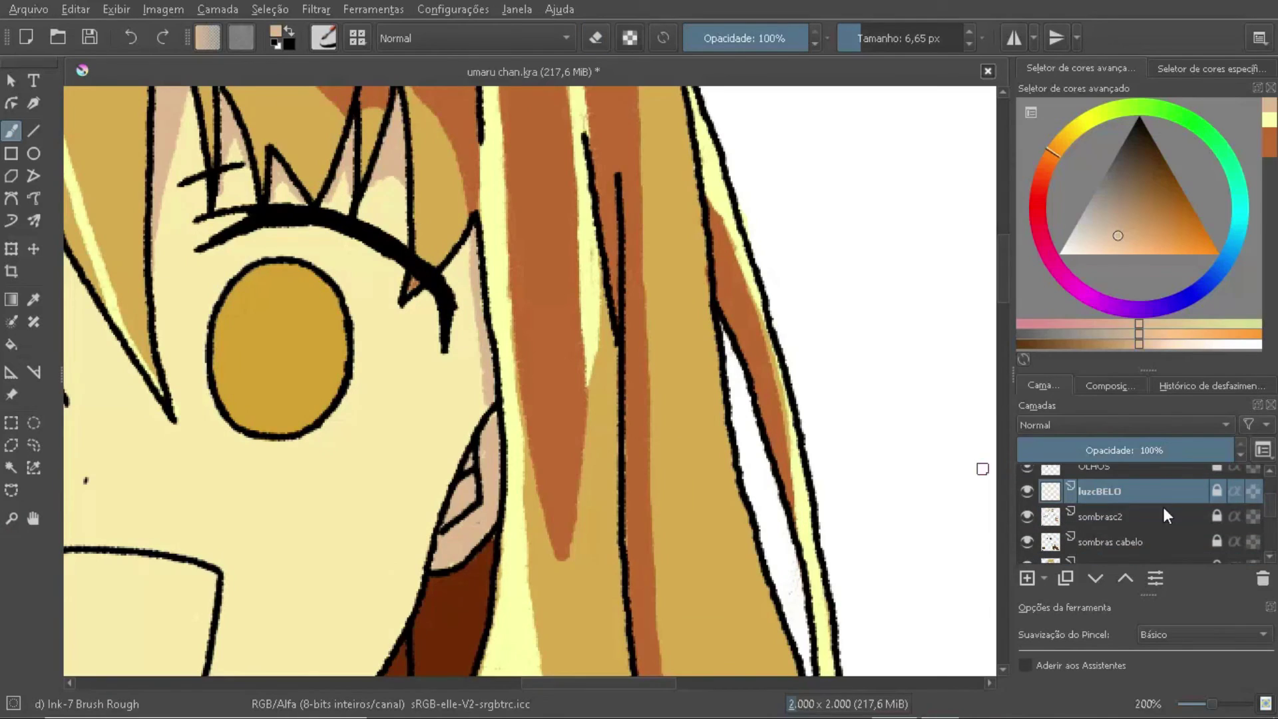
click(1164, 518)
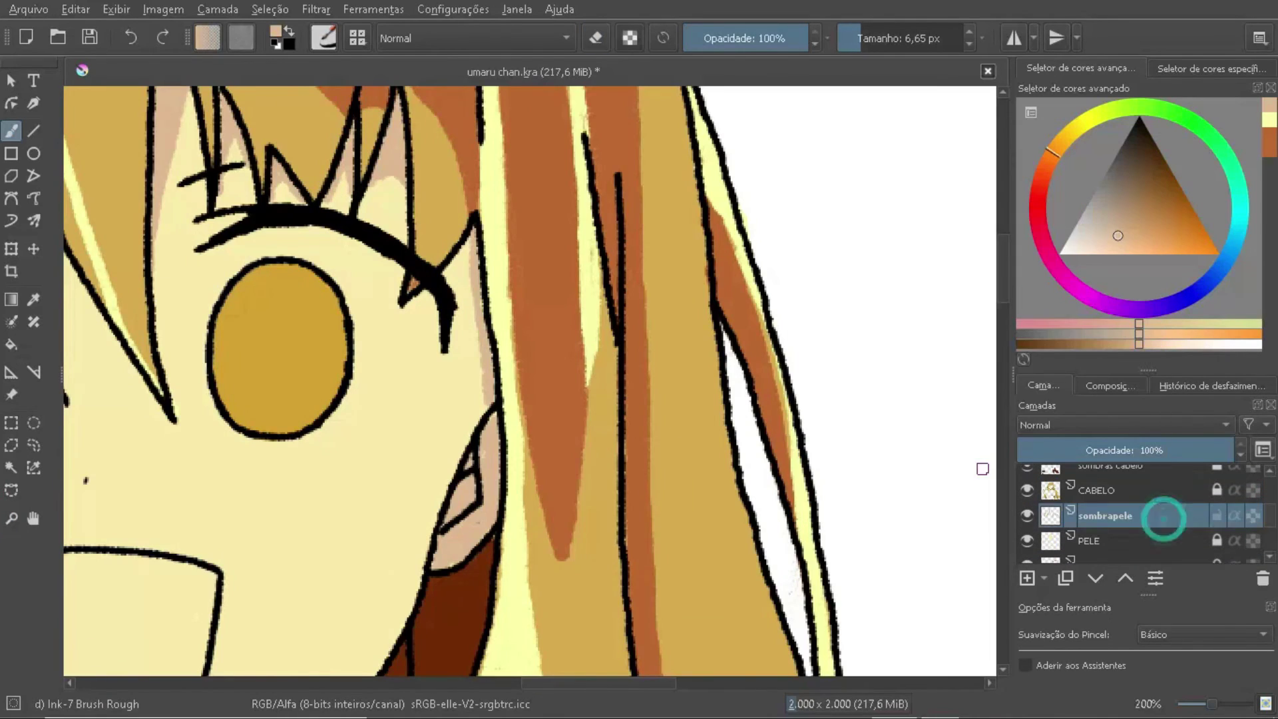
scroll(572, 473, down, 1)
mouse_move(513, 422)
mouse_down()
mouse_move(502, 460)
mouse_move(428, 428)
mouse_up()
scroll(427, 428, down, 5)
scroll(679, 294, up, 6)
scroll(525, 208, down, 4)
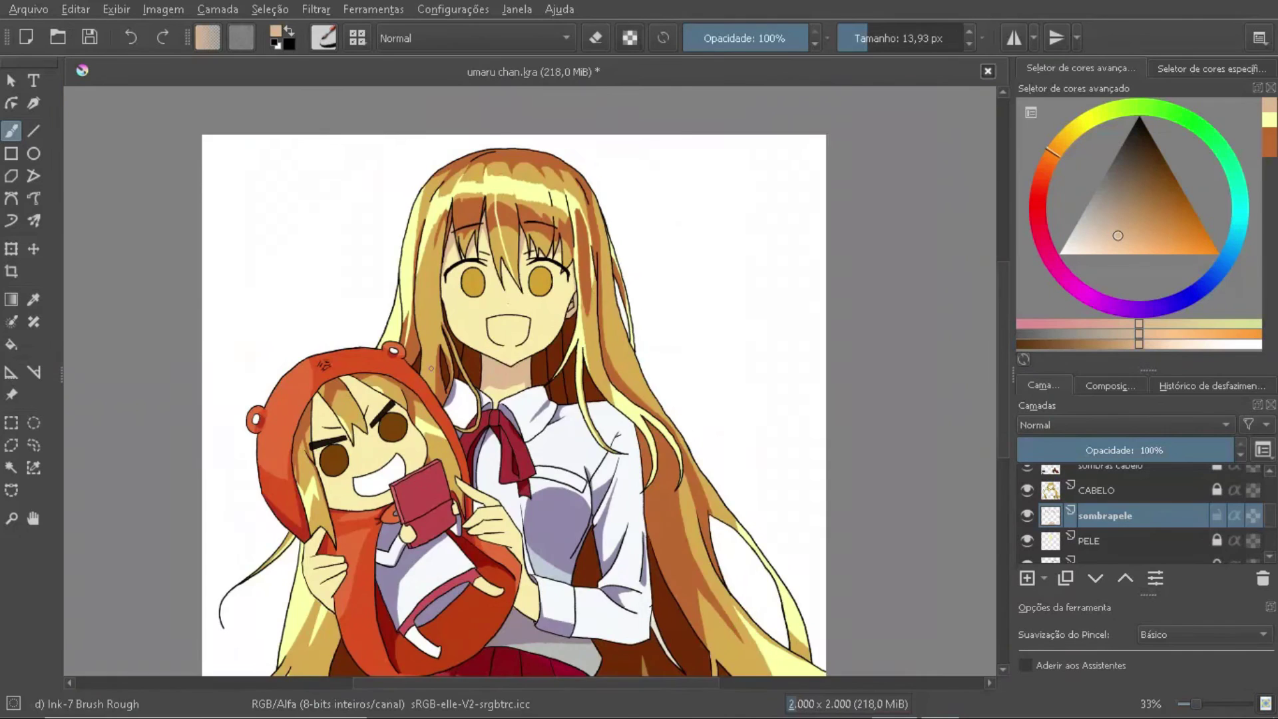
scroll(466, 299, up, 2)
scroll(459, 300, up, 2)
Step: Extend the shadow beside the neck and erase the excess near the thumb
mouse_move(466, 476)
mouse_down()
mouse_move(483, 408)
mouse_move(466, 506)
mouse_move(522, 569)
mouse_move(513, 592)
mouse_up()
scroll(466, 647, up, 3)
scroll(381, 377, down, 4)
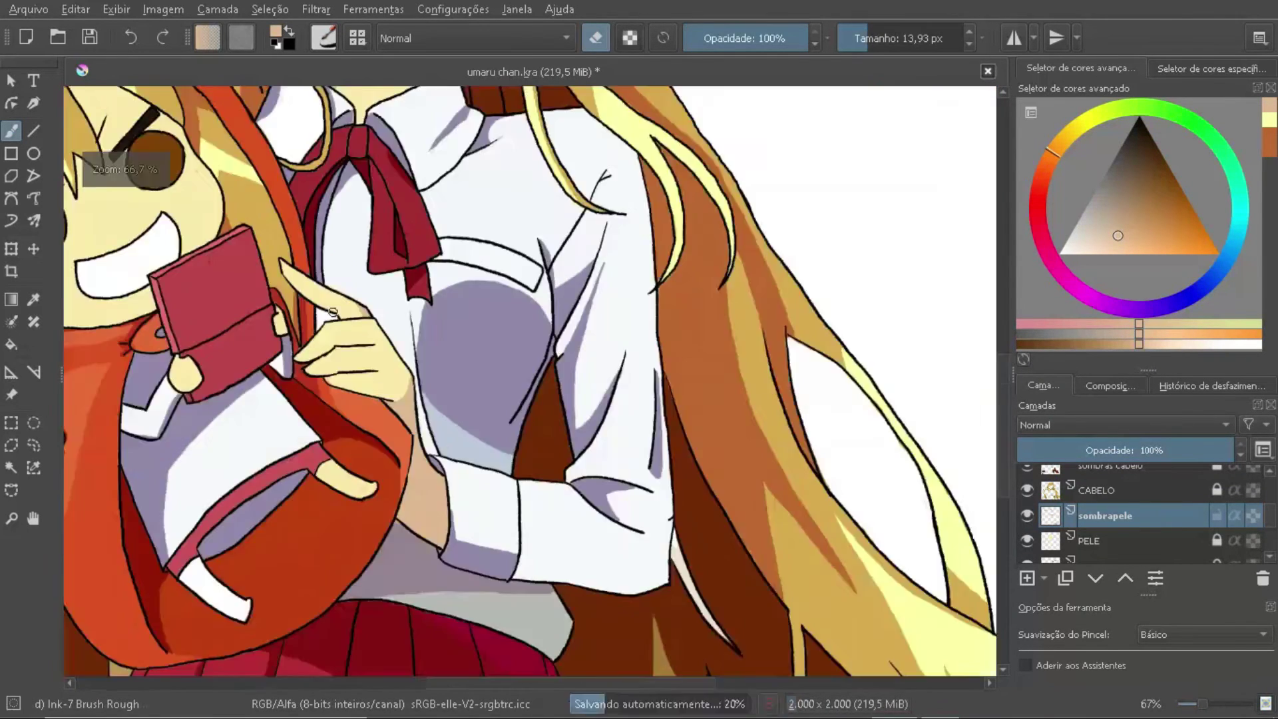
scroll(442, 473, up, 4)
key(e)
drag(443, 473, 465, 522)
scroll(465, 522, up, 2)
Step: Paint tan shadow beside the chibi's thumb
mouse_move(306, 386)
mouse_down()
mouse_move(286, 459)
mouse_move(293, 371)
mouse_up()
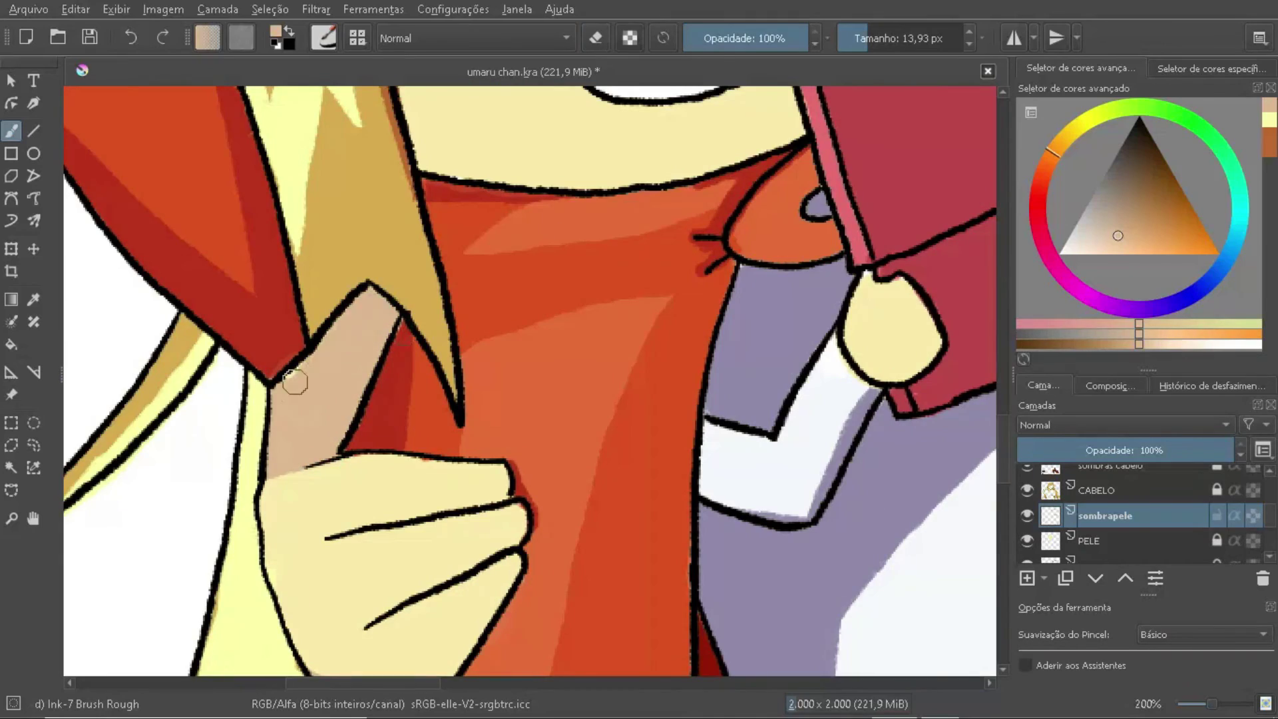
scroll(890, 328, down, 1)
scroll(467, 420, up, 5)
scroll(467, 421, up, 1)
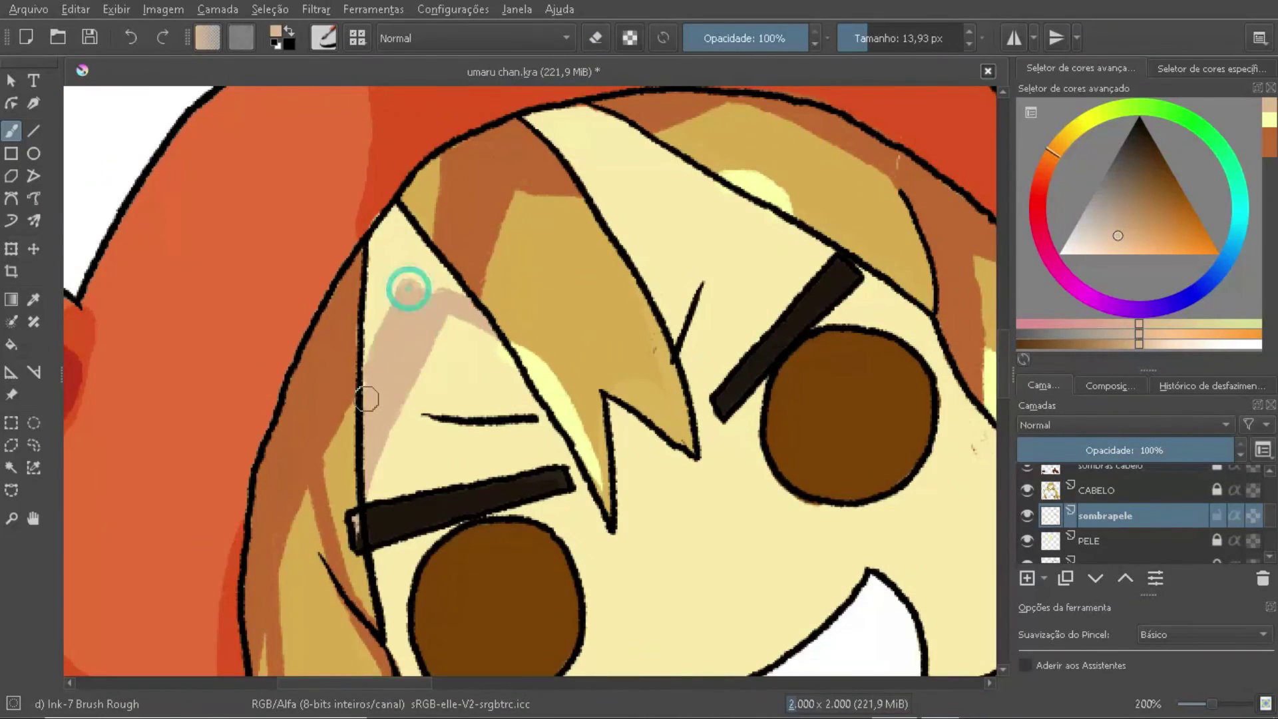
scroll(408, 288, up, 2)
scroll(379, 277, down, 4)
scroll(349, 430, up, 2)
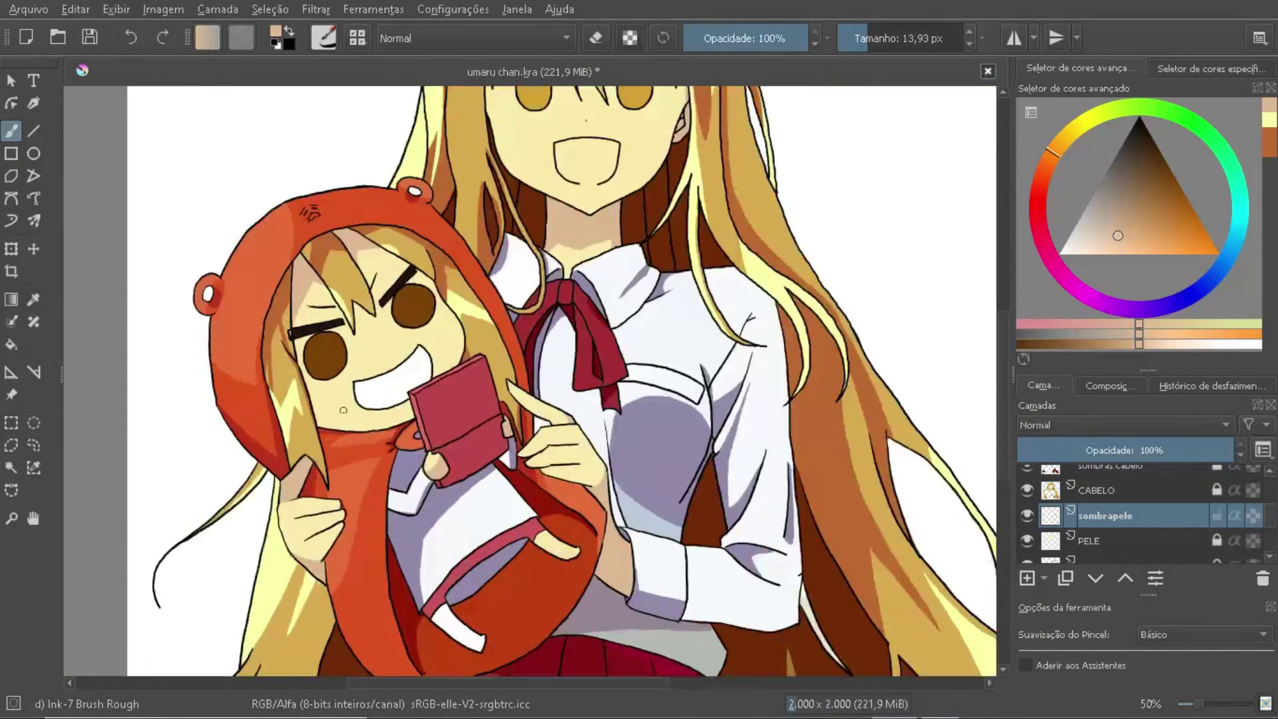
scroll(349, 430, up, 2)
Step: Return to sombrapele with the rough shading brush and pick a light tan skin-shadow colour
key(d)
click(1221, 511)
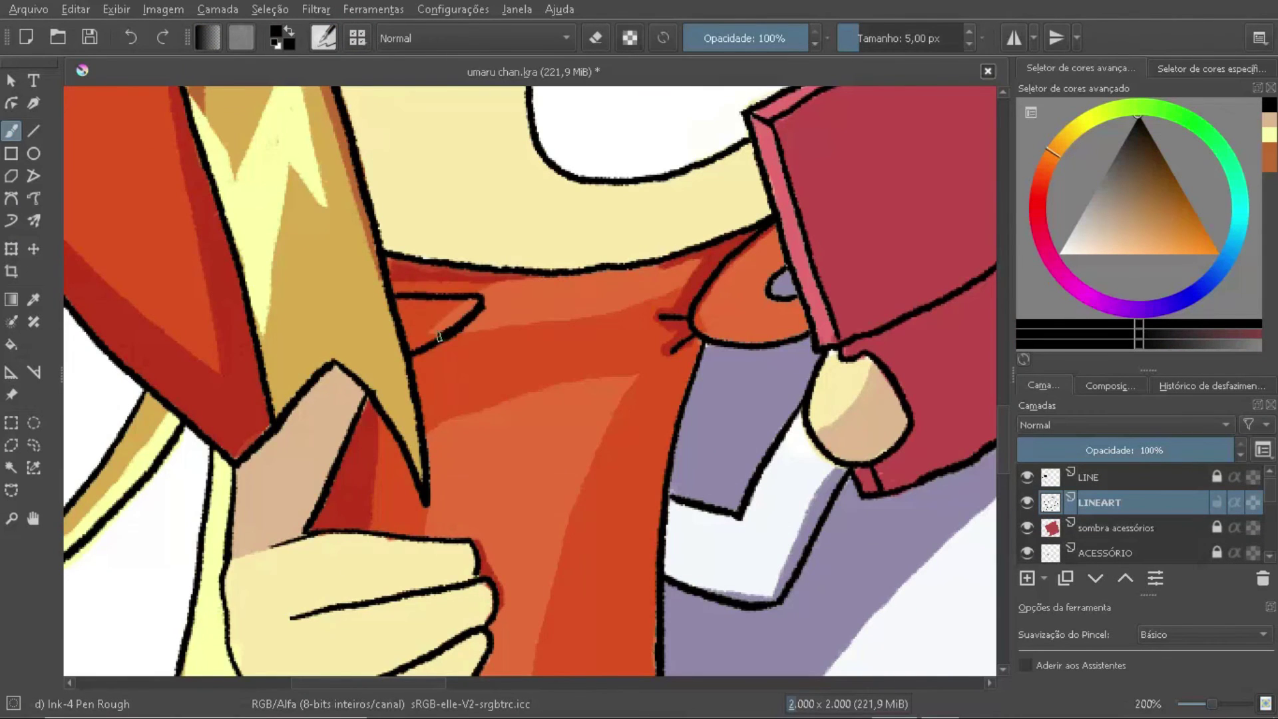
drag(449, 290, 419, 365)
key(F6)
ctrl+click(399, 386)
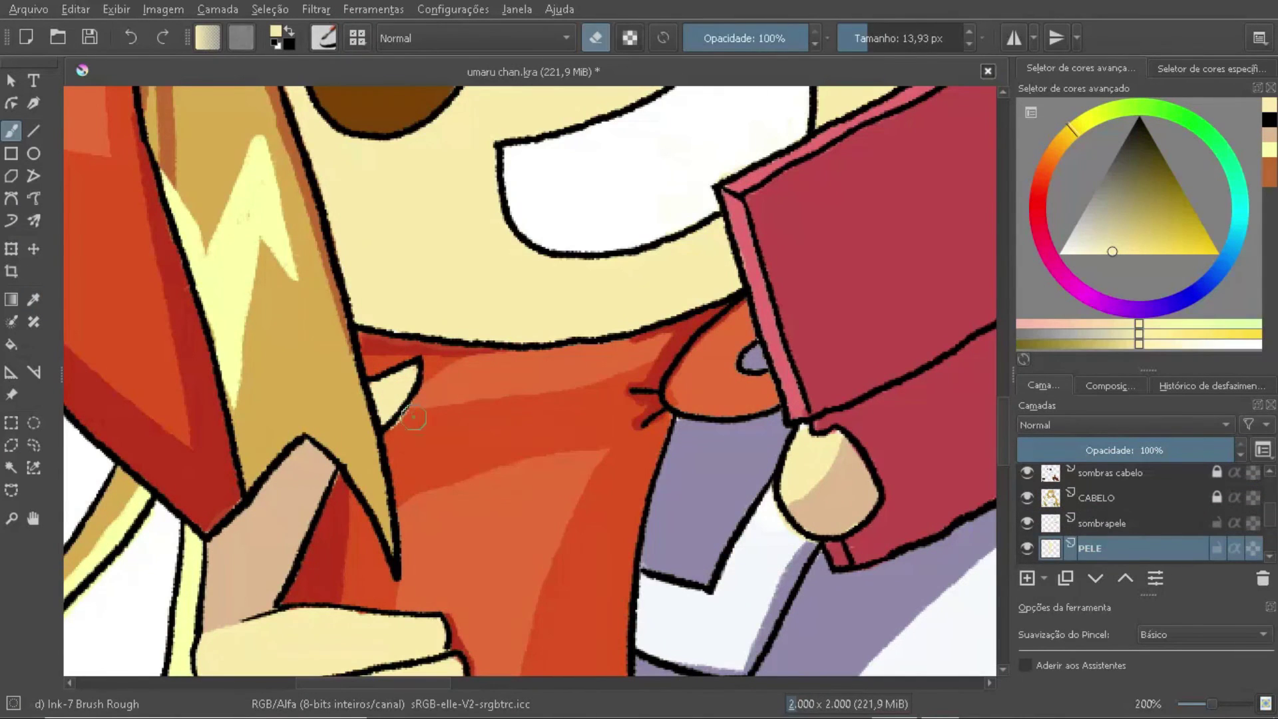
key(Page_Down)
ctrl+click(391, 436)
scroll(392, 436, down, 2)
scroll(386, 453, up, 2)
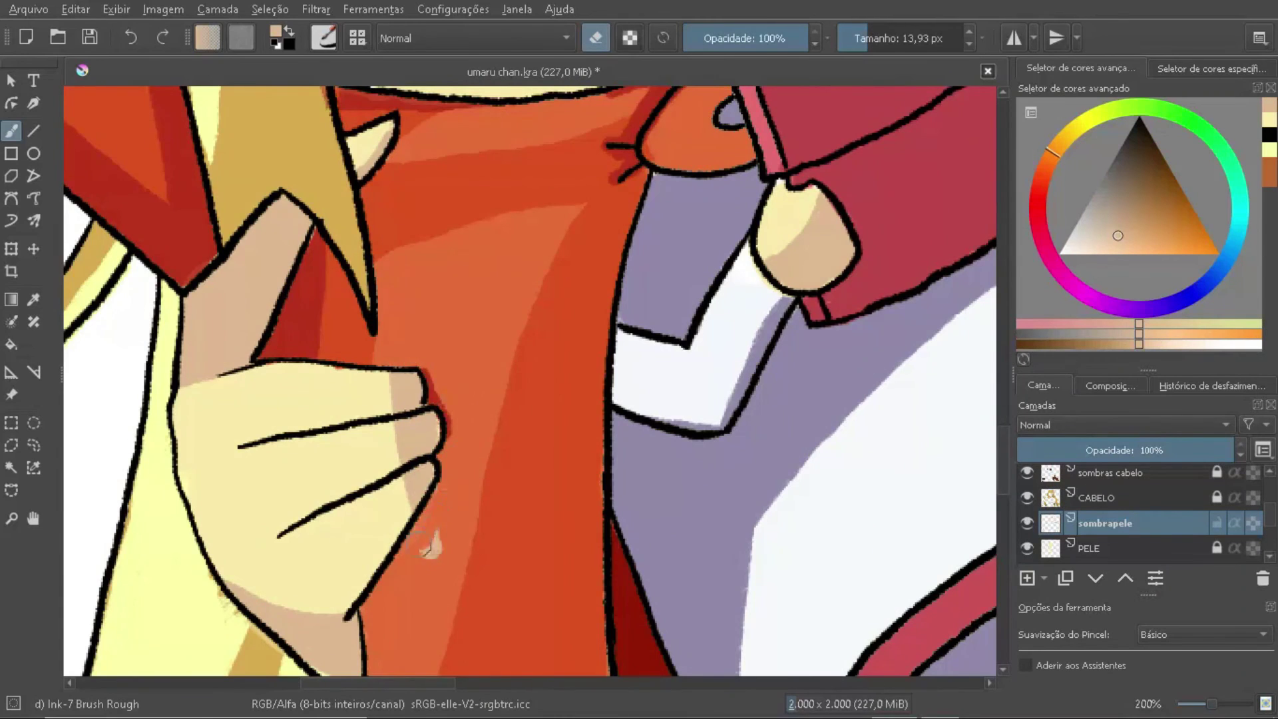
scroll(399, 466, down, 5)
key(Page_Down)
scroll(443, 336, up, 5)
Step: Fill the big girl's mouth with tan on the PELE layer
ctrl+click(978, 167)
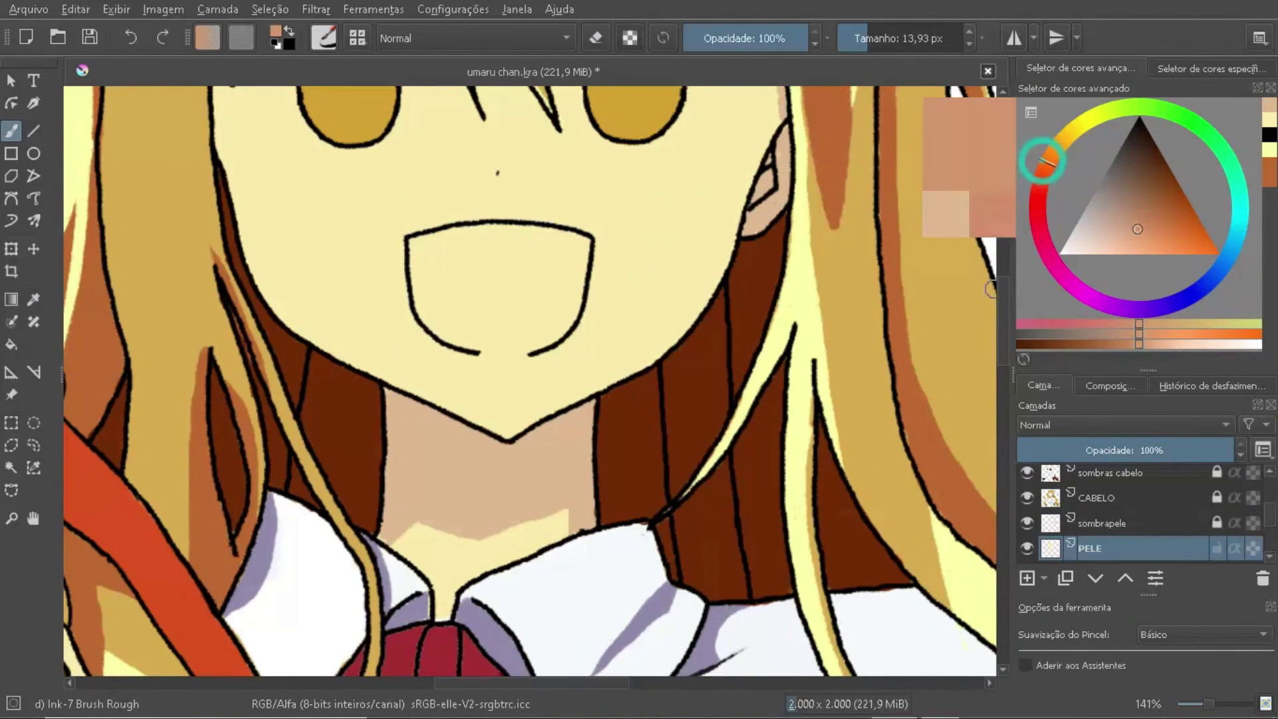
scroll(432, 299, up, 1)
drag(400, 280, 506, 313)
mouse_move(373, 299)
mouse_down()
mouse_move(371, 359)
mouse_move(533, 266)
mouse_move(373, 300)
mouse_move(505, 346)
mouse_up()
scroll(439, 306, down, 5)
Step: Try a lighter tan in the mouth, undo it, and fill the chibi's mouth with tan
ctrl+click(433, 313)
scroll(433, 313, up, 3)
drag(479, 286, 432, 330)
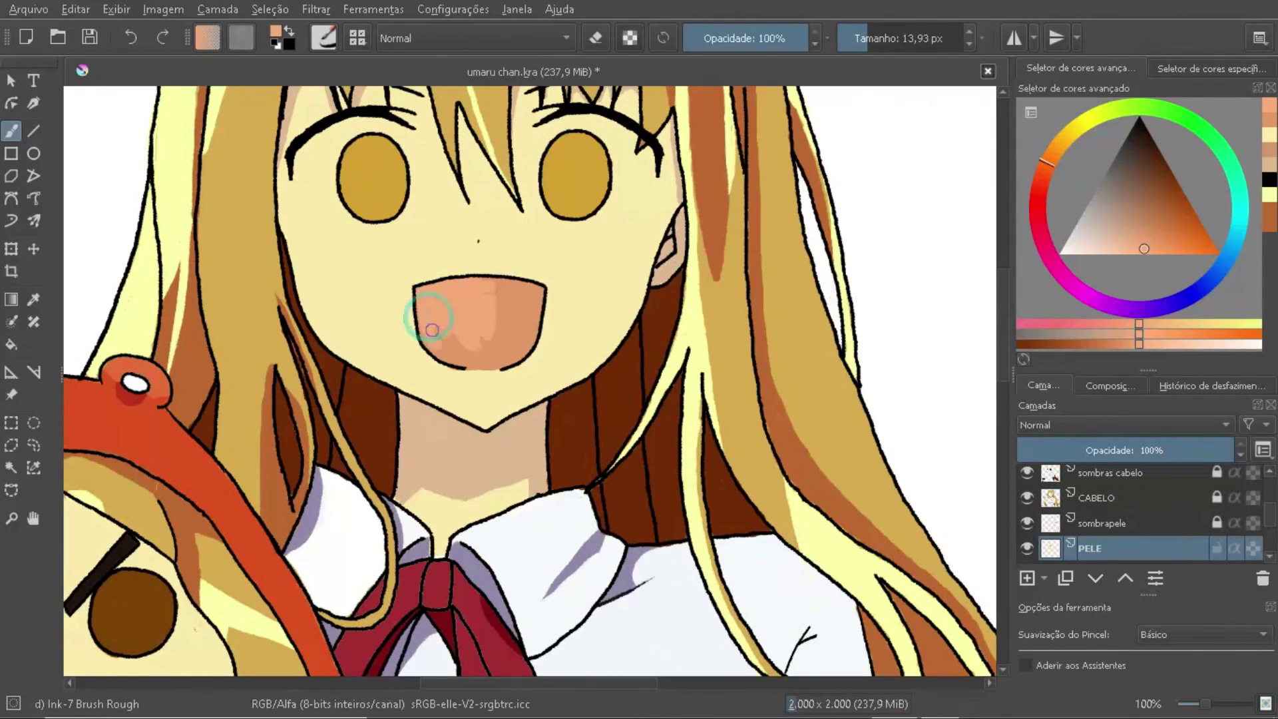
key(ctrl+z)
scroll(439, 335, down, 3)
scroll(476, 316, up, 3)
drag(481, 366, 476, 316)
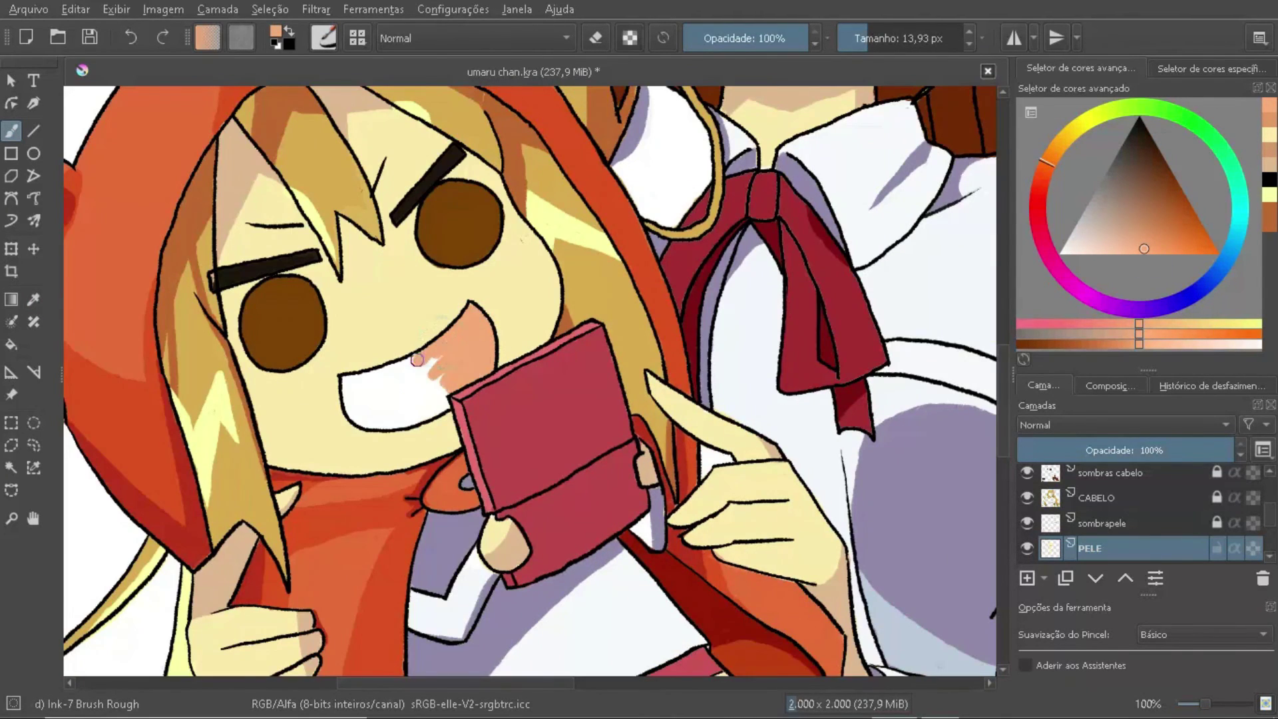
scroll(383, 424, down, 5)
scroll(673, 286, up, 4)
Step: Shade the top of the big girl's mouth darker tan on the sombrapele layer
key(Page_Up)
ctrl+click(673, 285)
mouse_move(390, 355)
mouse_down()
mouse_move(577, 360)
mouse_move(472, 301)
mouse_up()
key(e)
scroll(573, 341, down, 3)
scroll(359, 461, up, 3)
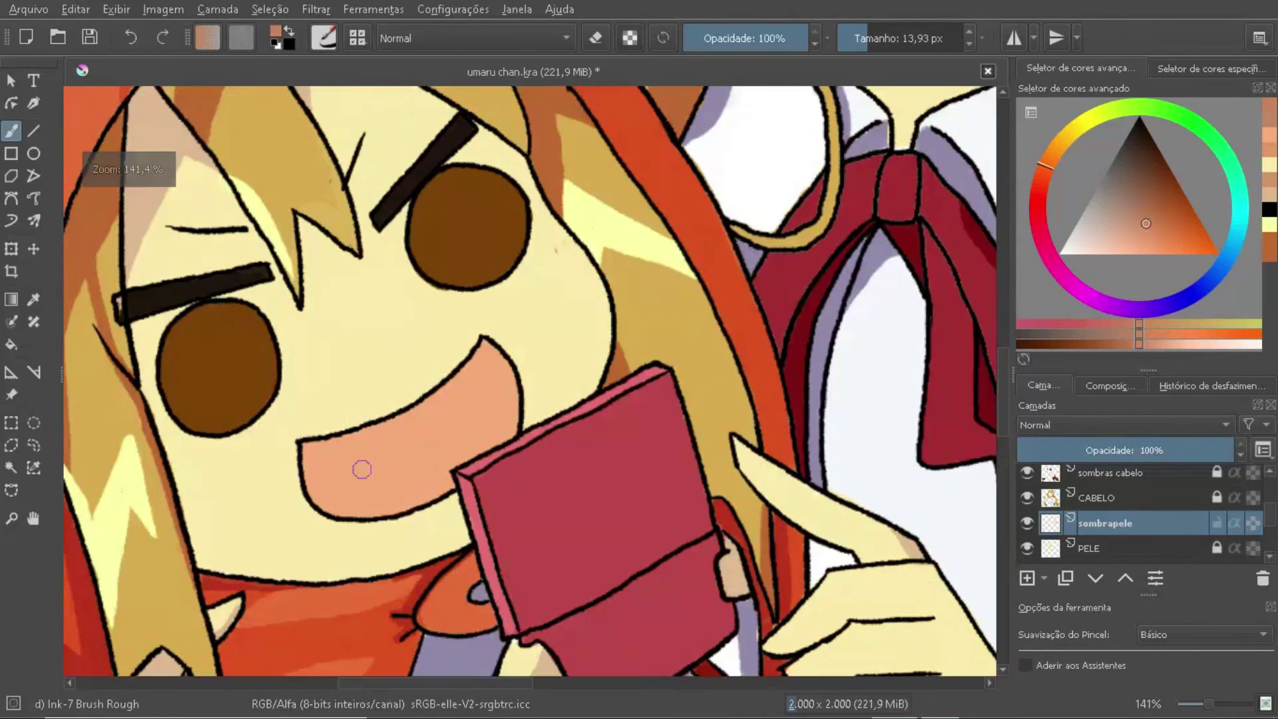
scroll(360, 461, down, 2)
scroll(712, 393, down, 2)
Step: Shade the chibi's irises dark brown on sombraolhos and erase the excess
scroll(1132, 512, down, 3)
click(1106, 501)
scroll(748, 277, up, 4)
ctrl+click(389, 472)
drag(322, 383, 397, 380)
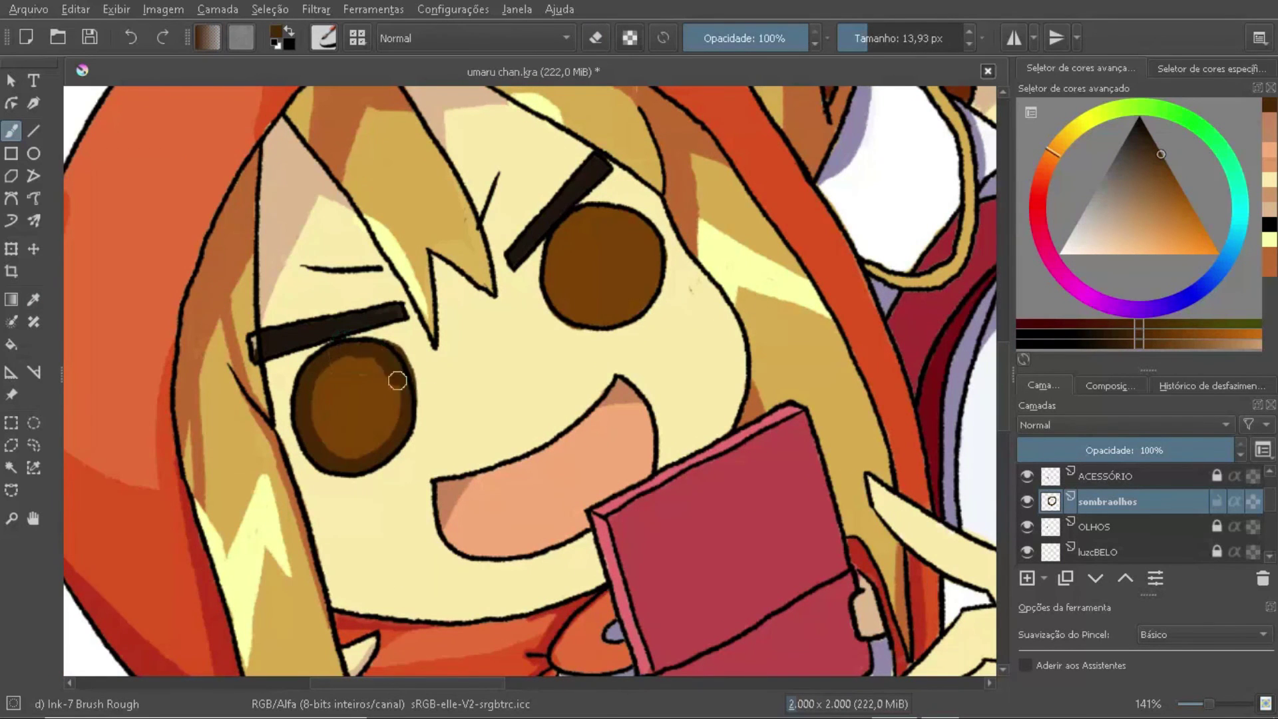
drag(543, 249, 598, 195)
key(e)
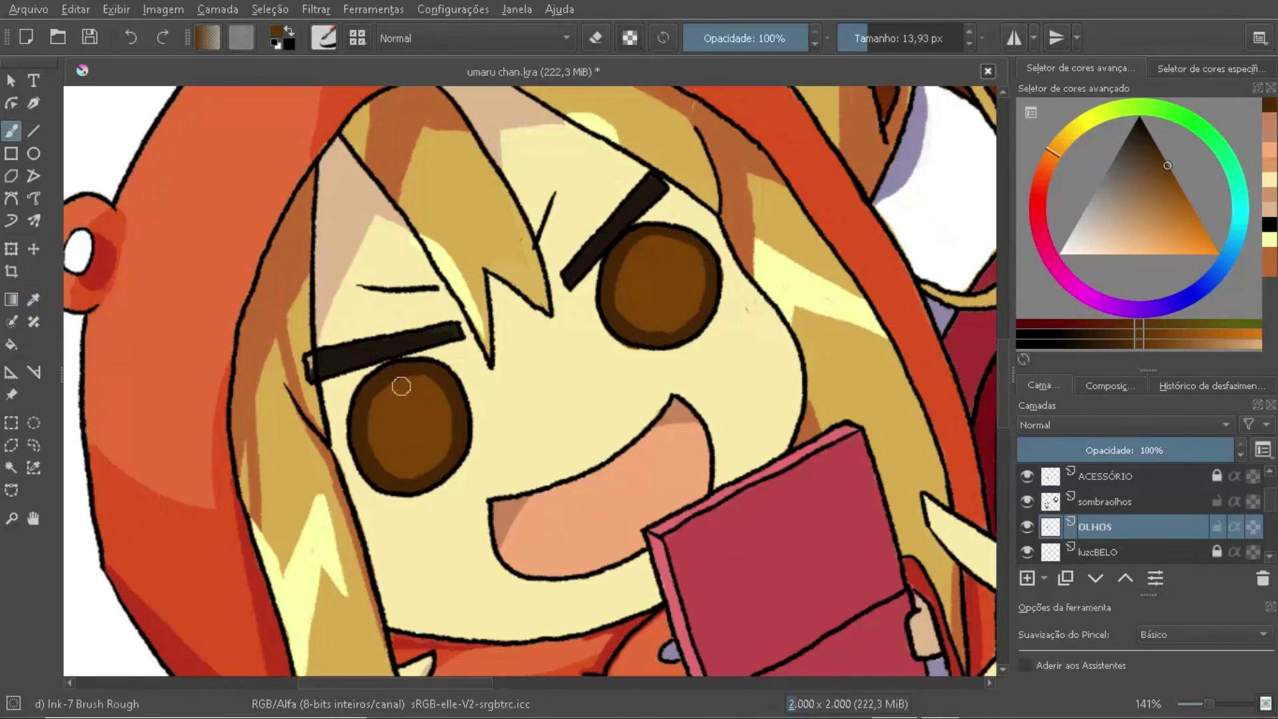
drag(627, 262, 619, 294)
click(1148, 504)
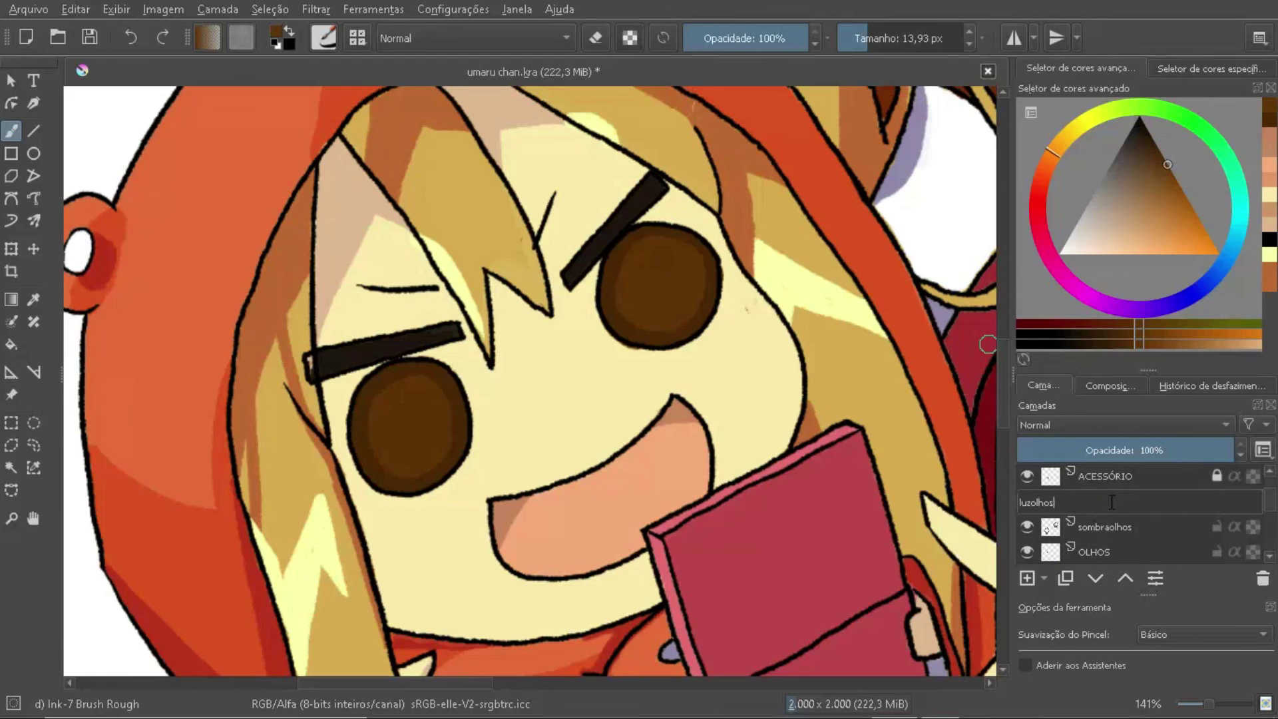
Step: Add a new 'olholuz' eye-highlight layer and set white as the paint colour
click(1062, 252)
scroll(642, 208, up, 1)
key(Page_Up)
key(Page_Up)
key(Page_Up)
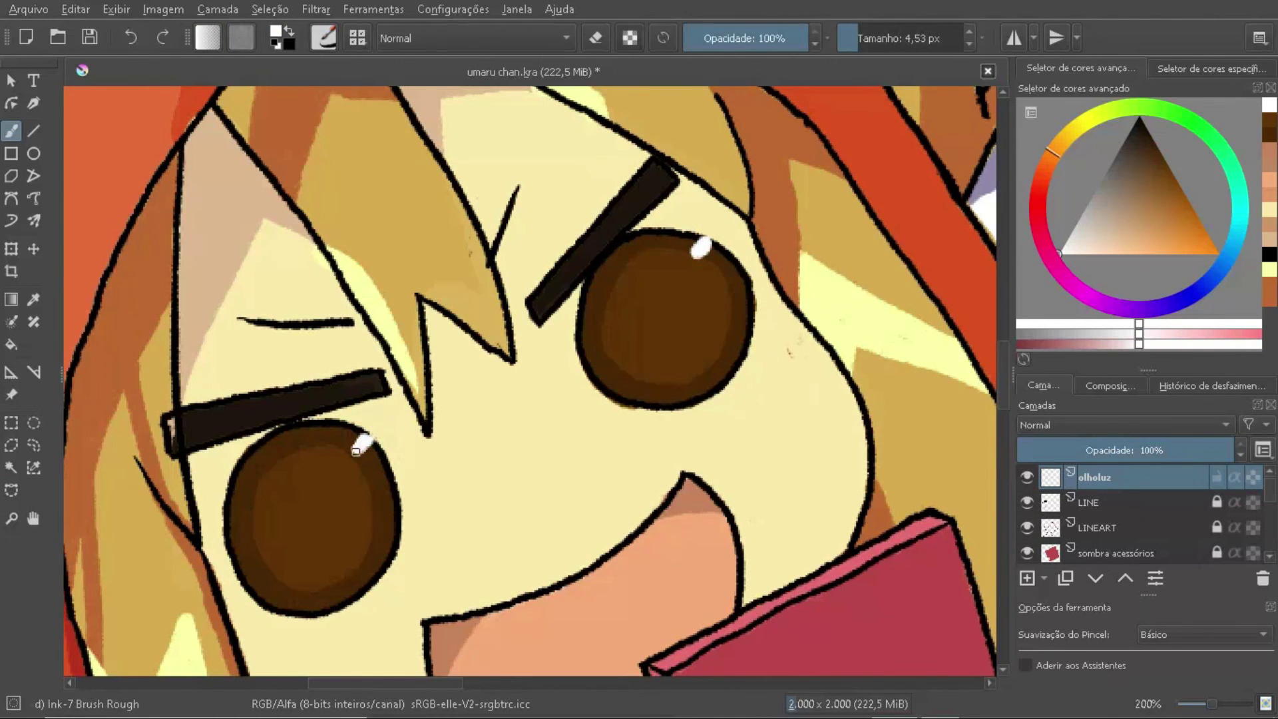
scroll(550, 454, up, 1)
key(e)
scroll(715, 312, down, 4)
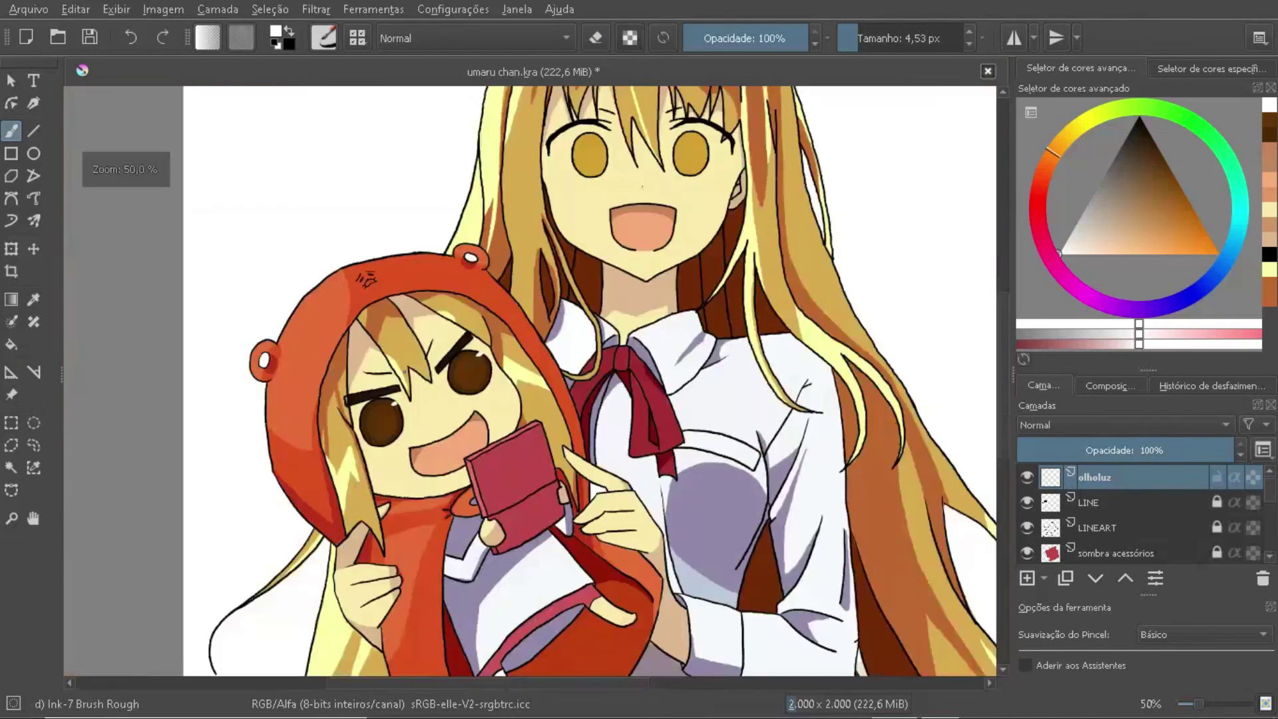
scroll(599, 399, down, 1)
scroll(405, 345, up, 6)
key(Page_Down)
key(Page_Down)
key(Page_Down)
key(d)
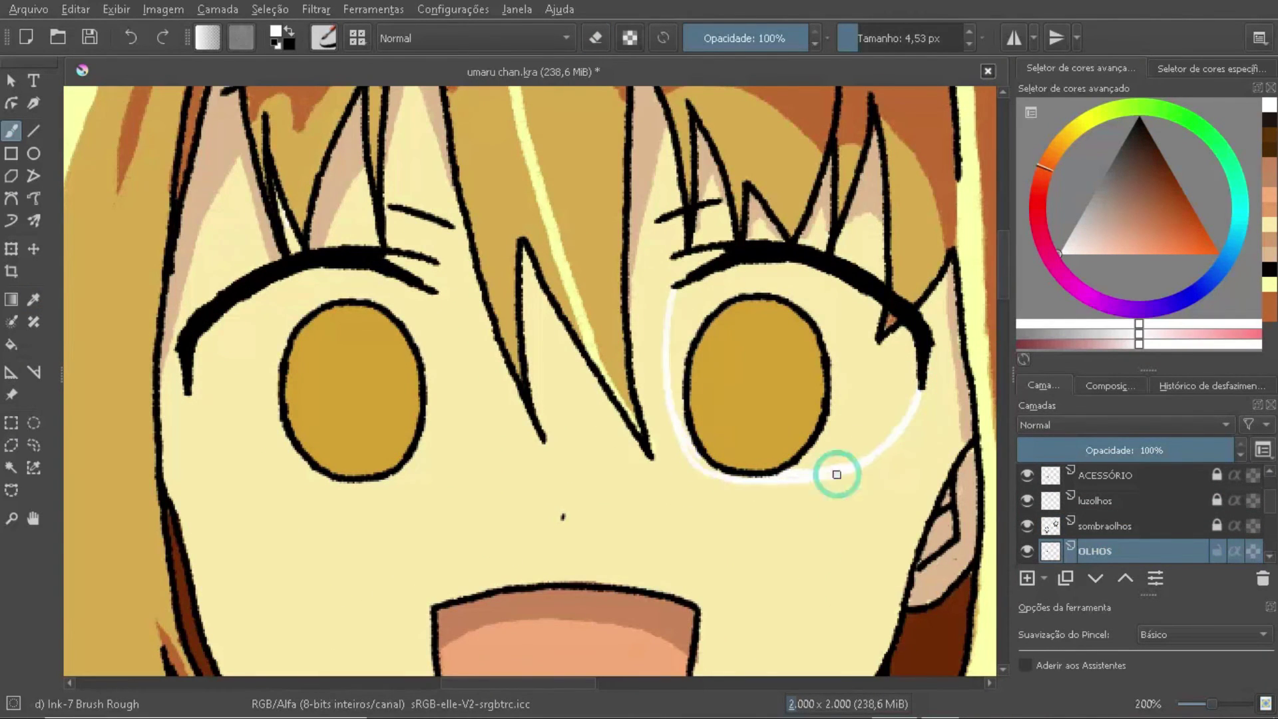
Step: Paint the whites of both of the big girl's eyes on OLHOS
mouse_move(885, 293)
mouse_down()
mouse_move(867, 348)
mouse_move(738, 286)
mouse_up()
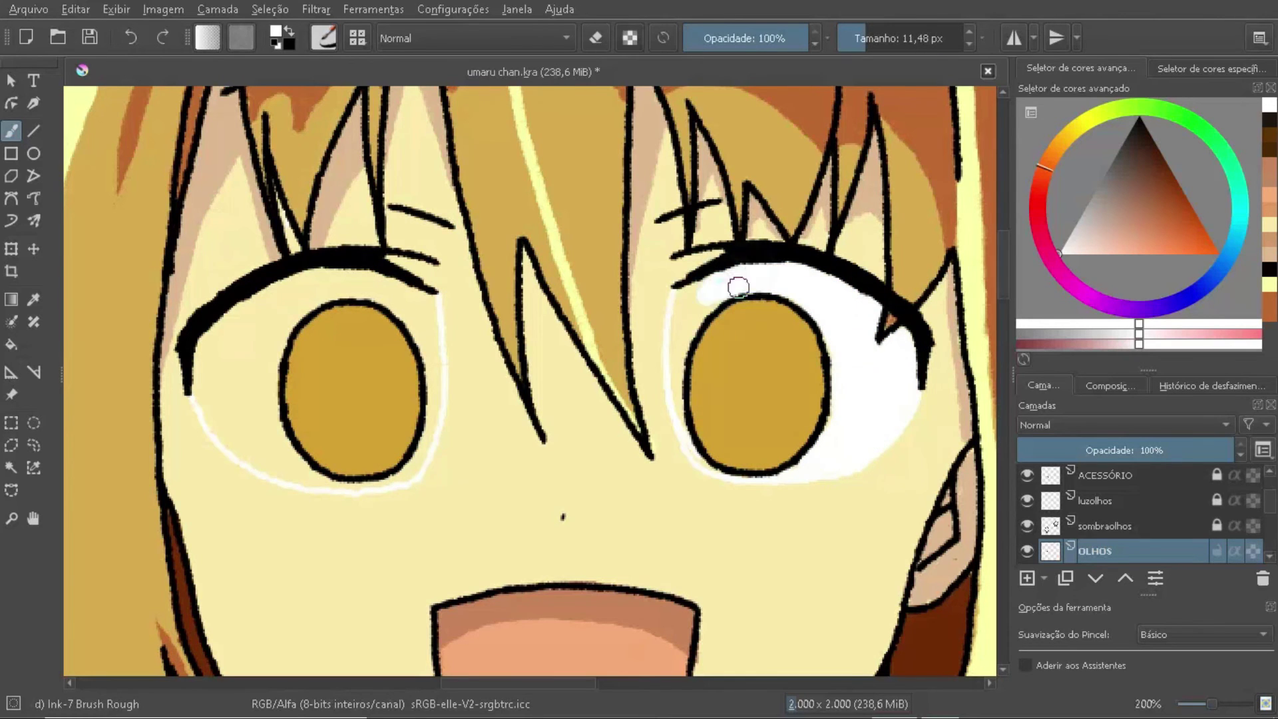
mouse_move(293, 290)
mouse_down()
mouse_move(266, 380)
mouse_move(427, 318)
mouse_up()
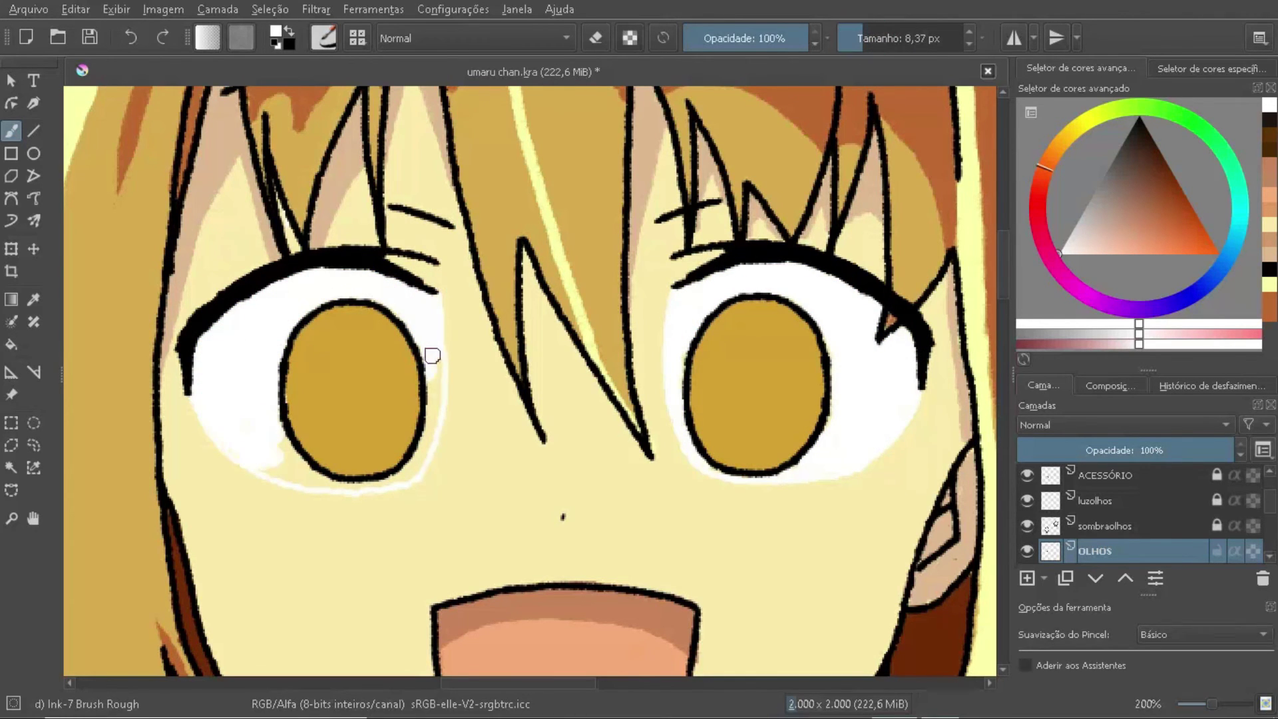
scroll(286, 479, down, 5)
scroll(304, 366, up, 4)
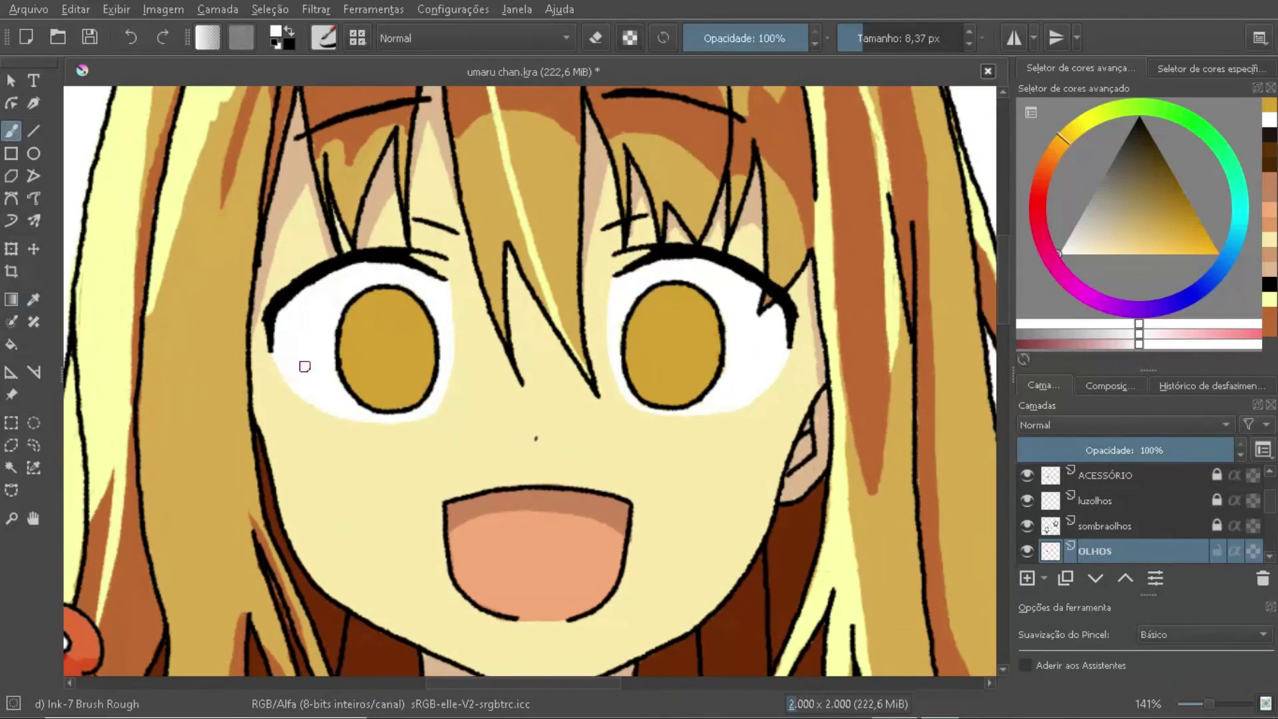
Step: Shade the tops of both eye whites grey on the sombraolhos layer
key(Page_Up)
key(e)
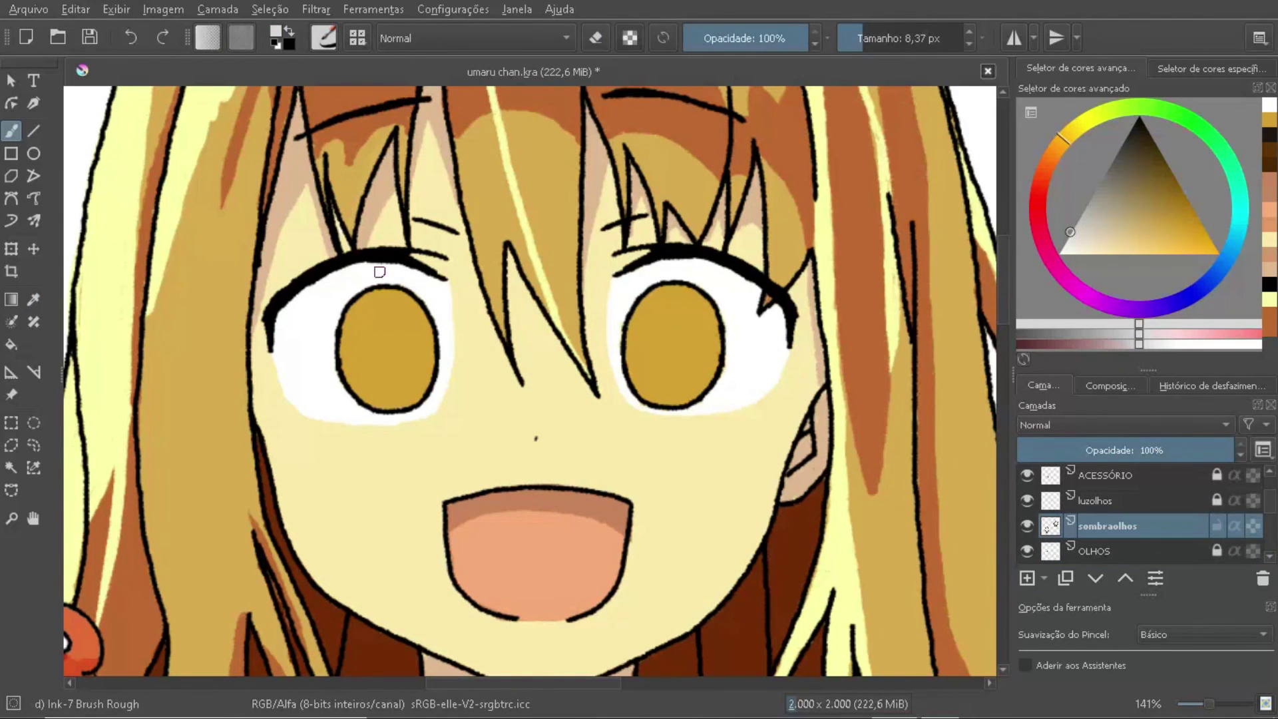
drag(276, 320, 449, 282)
drag(616, 276, 665, 260)
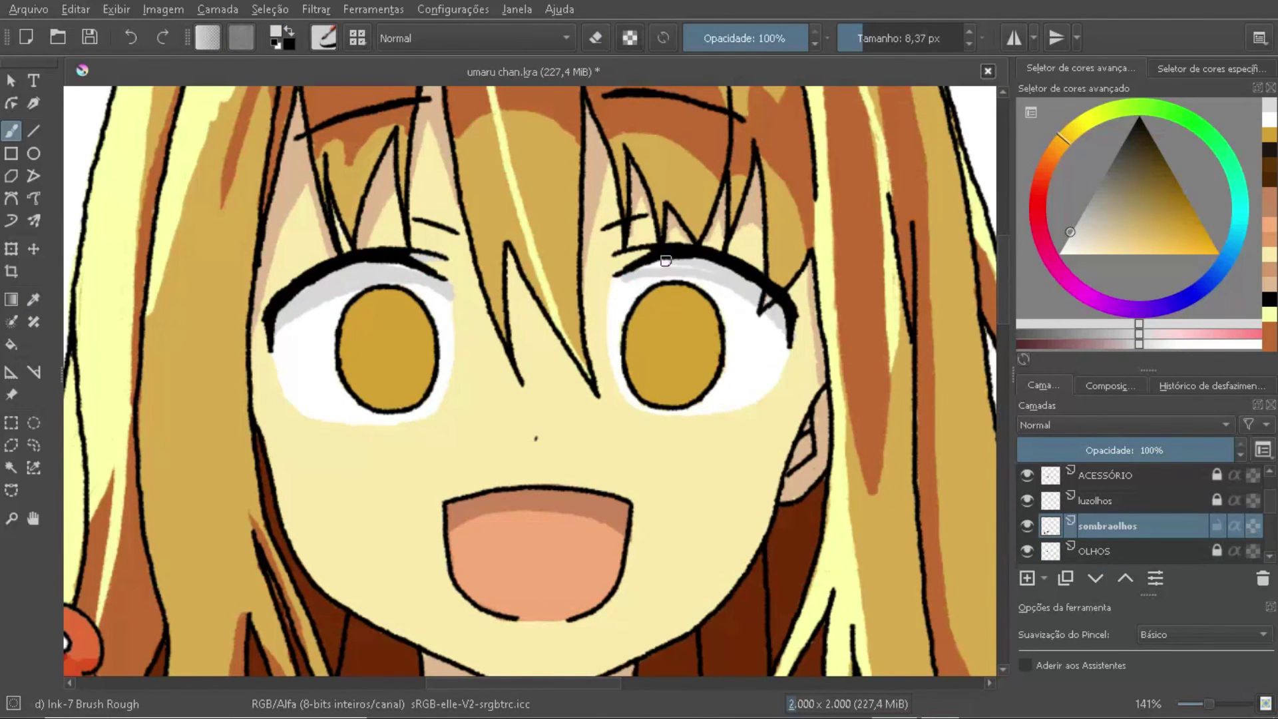
Step: Paint near-black pupils in both eyes and darken the lower edge of the left iris
ctrl+click(570, 355)
drag(385, 336, 388, 365)
drag(668, 336, 670, 360)
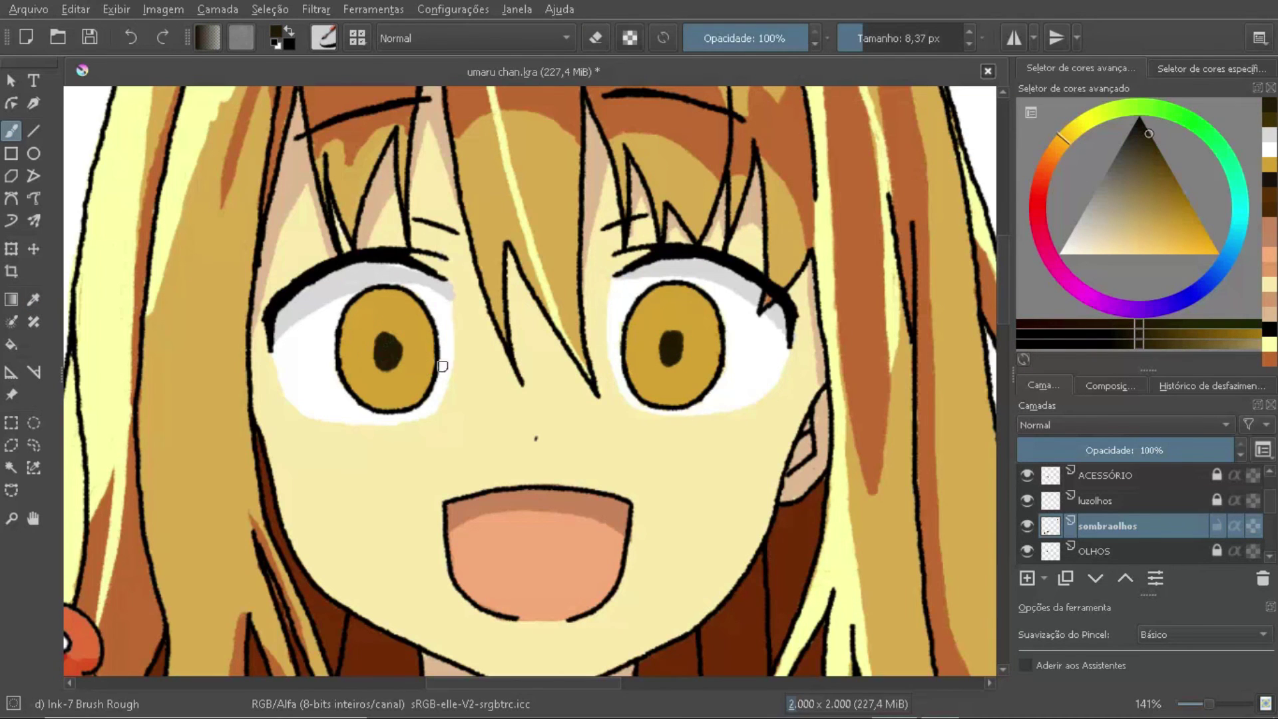
drag(436, 370, 343, 366)
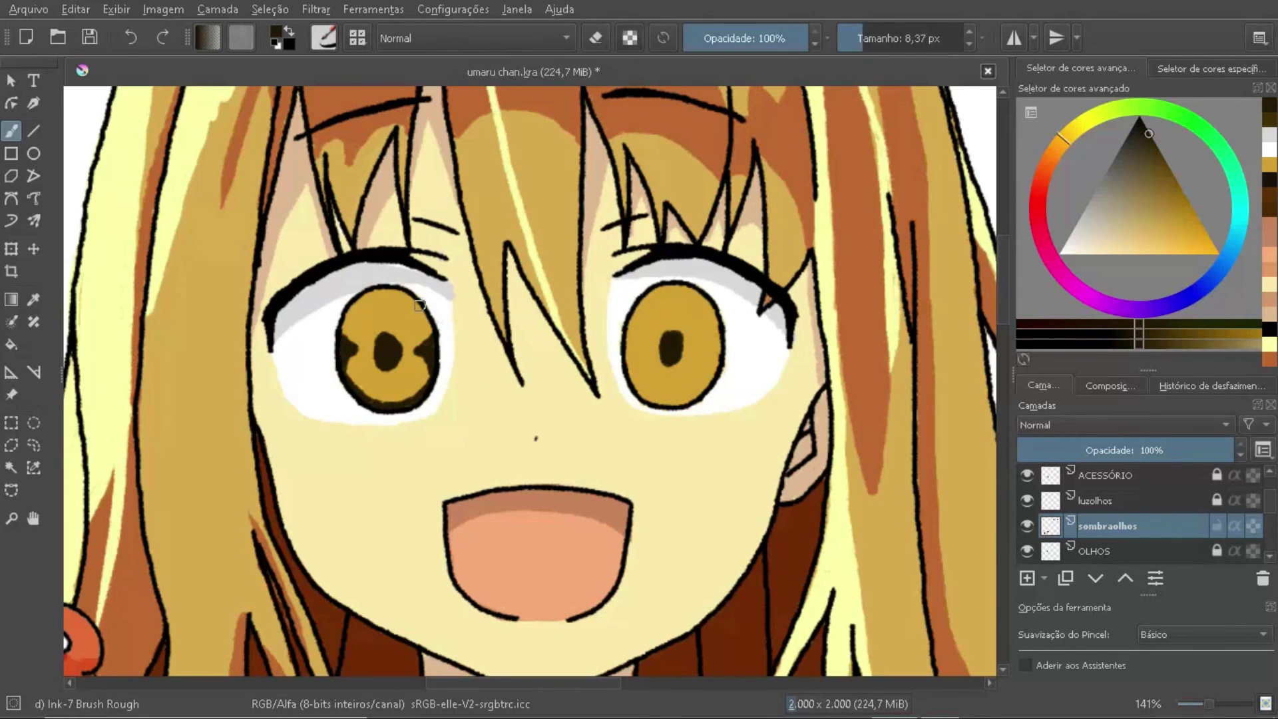
key(e)
right_click(419, 305)
right_click(441, 324)
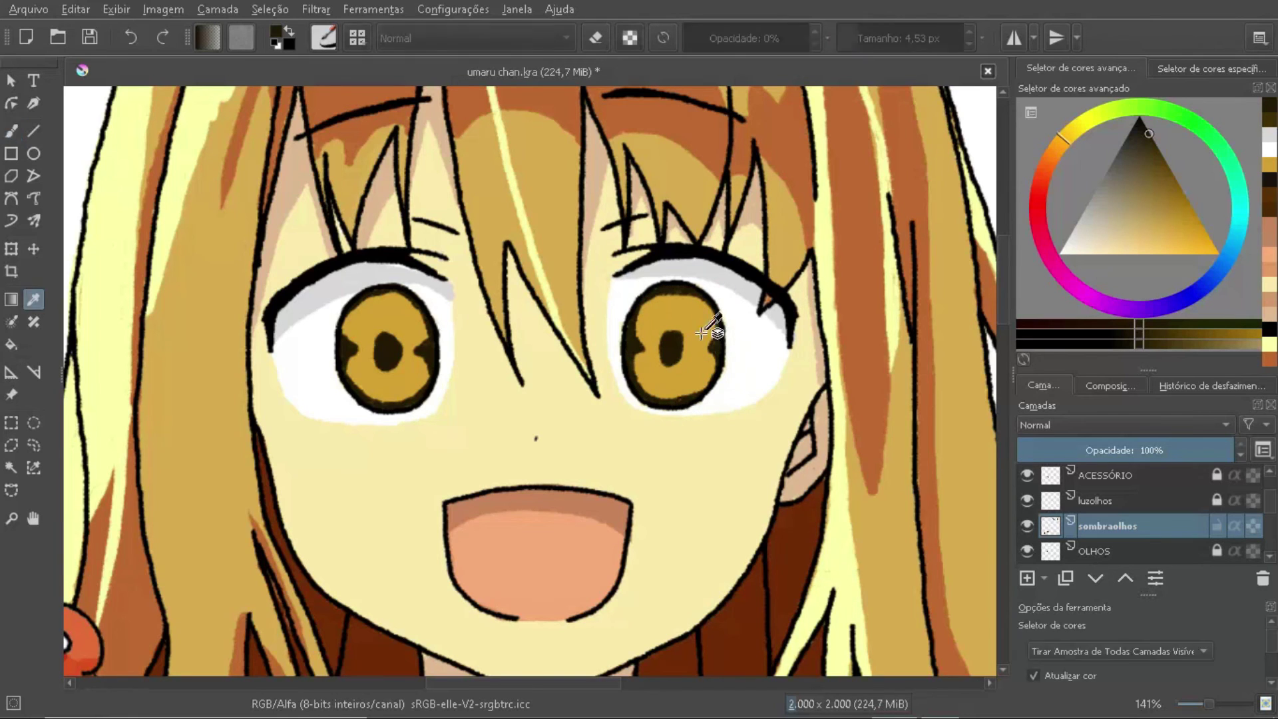
Step: Paint a pale golden highlight into the lower right iris on the luzolhos layer
ctrl+click(713, 371)
key(Page_Up)
mouse_move(669, 369)
mouse_down()
mouse_move(638, 370)
mouse_move(642, 390)
mouse_up()
ctrl+click(357, 227)
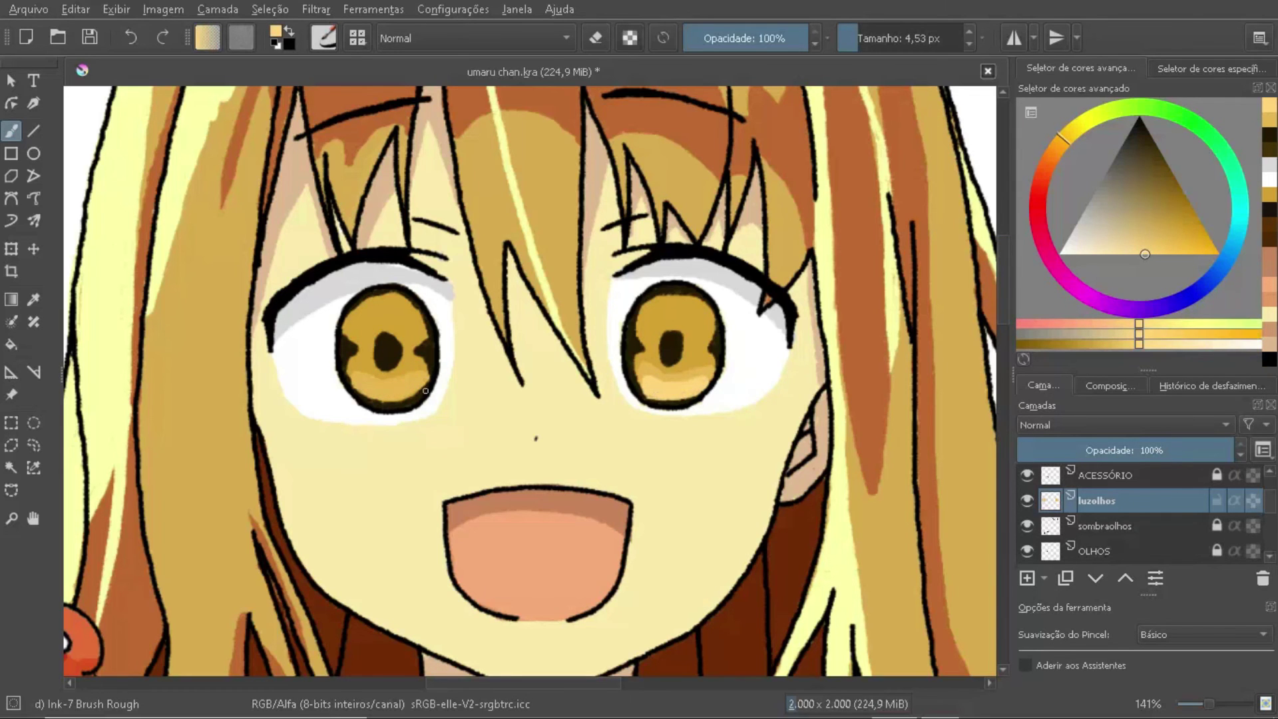
Step: Darken the rims of both irises with brown-gold shading on the sombraolhos layer
ctrl+click(718, 360)
key(Page_Down)
key(F6)
key(Escape)
key(e)
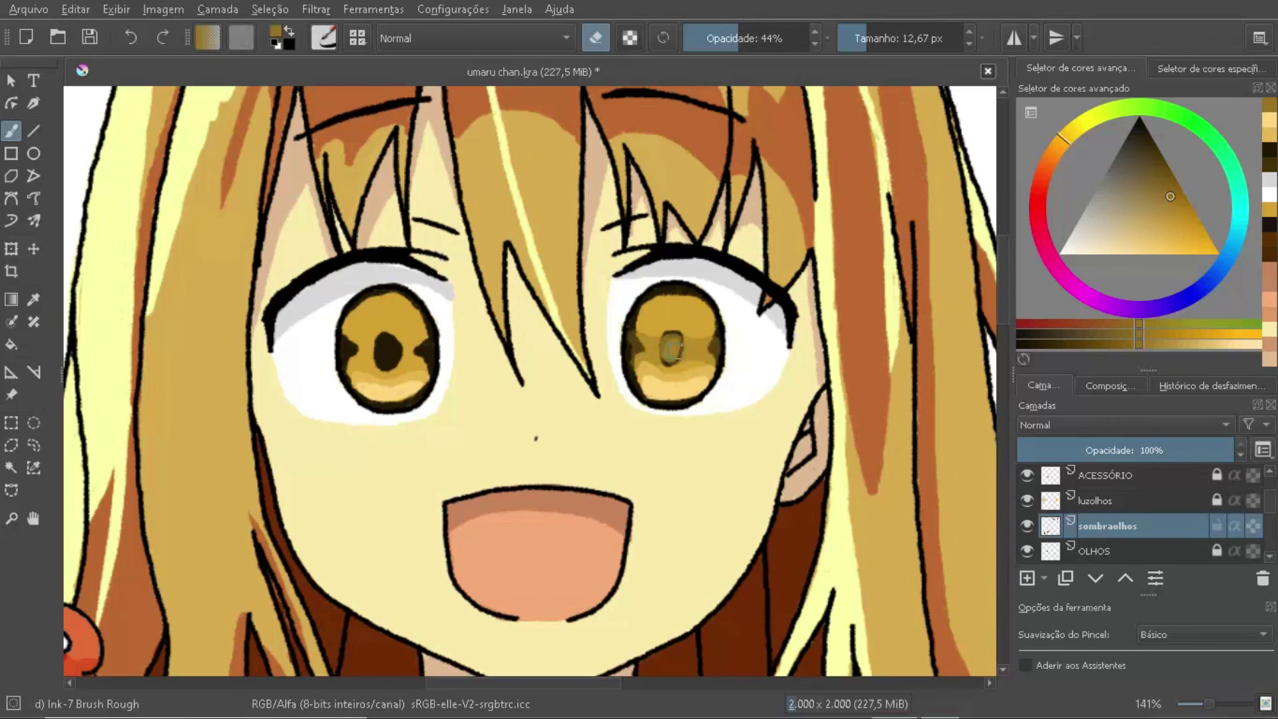
drag(658, 286, 709, 377)
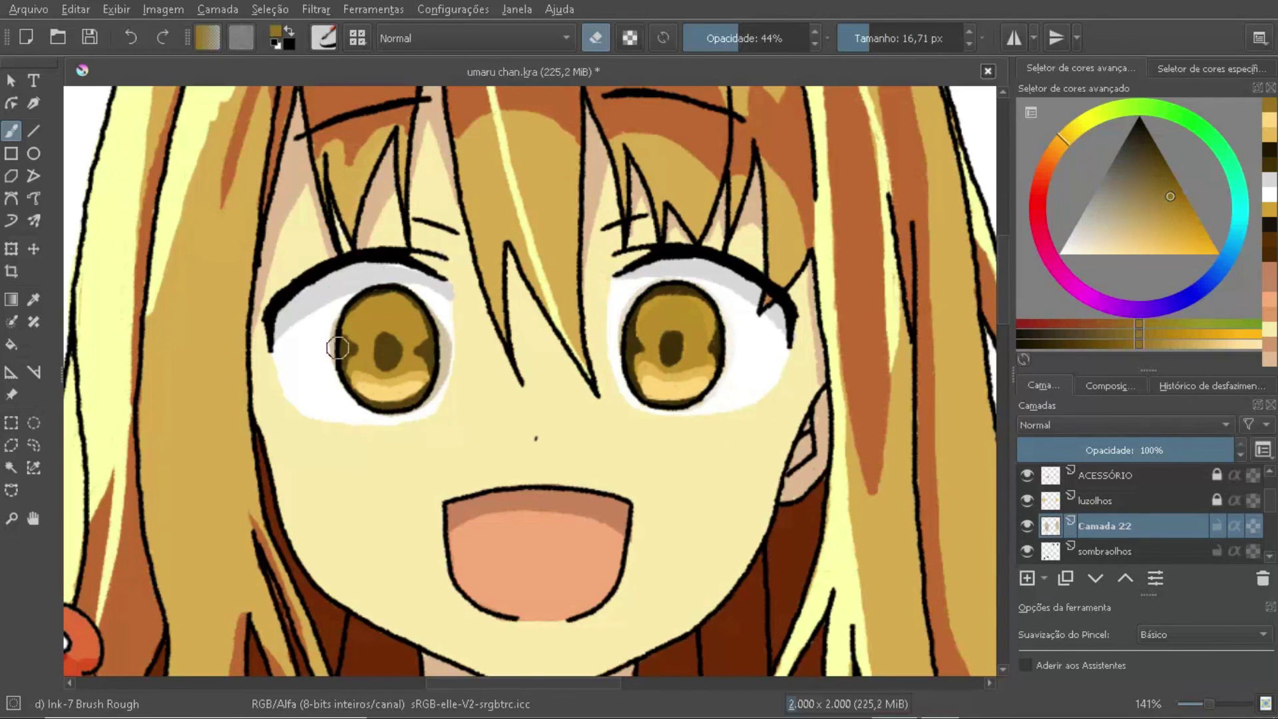
key(i)
key(i)
key(i)
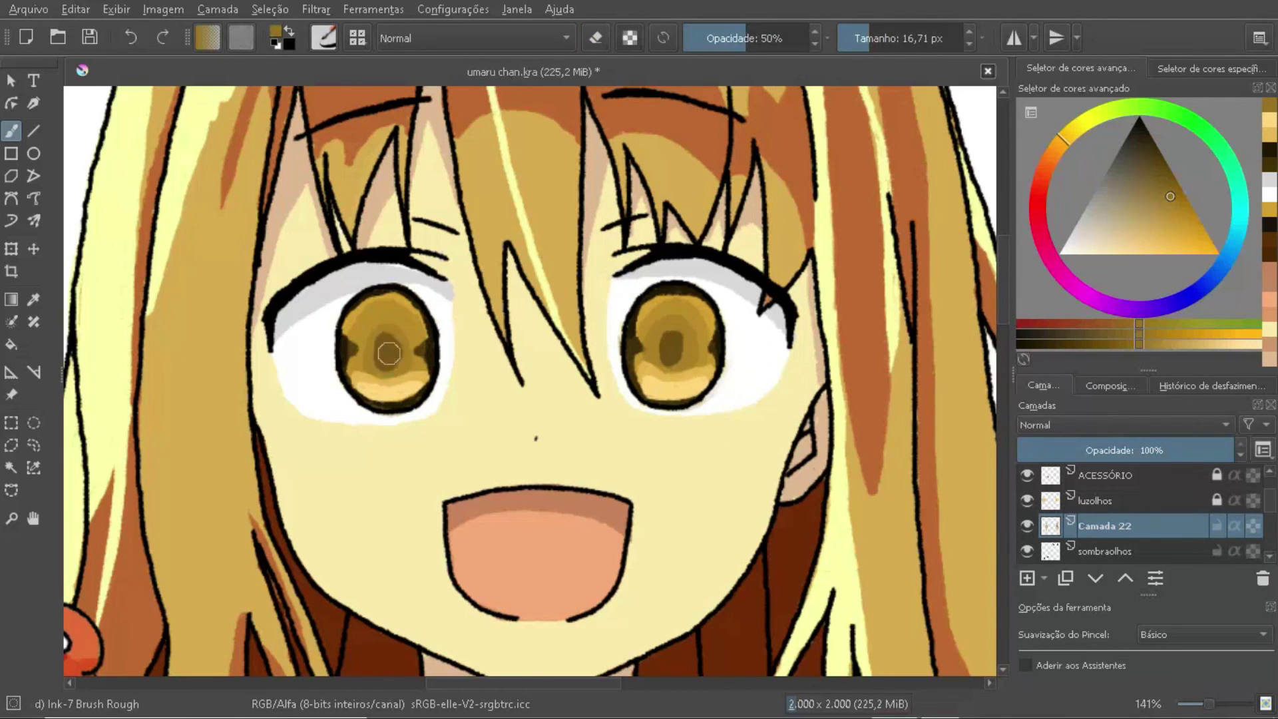
scroll(637, 350, down, 3)
scroll(638, 350, up, 3)
ctrl+click(637, 346)
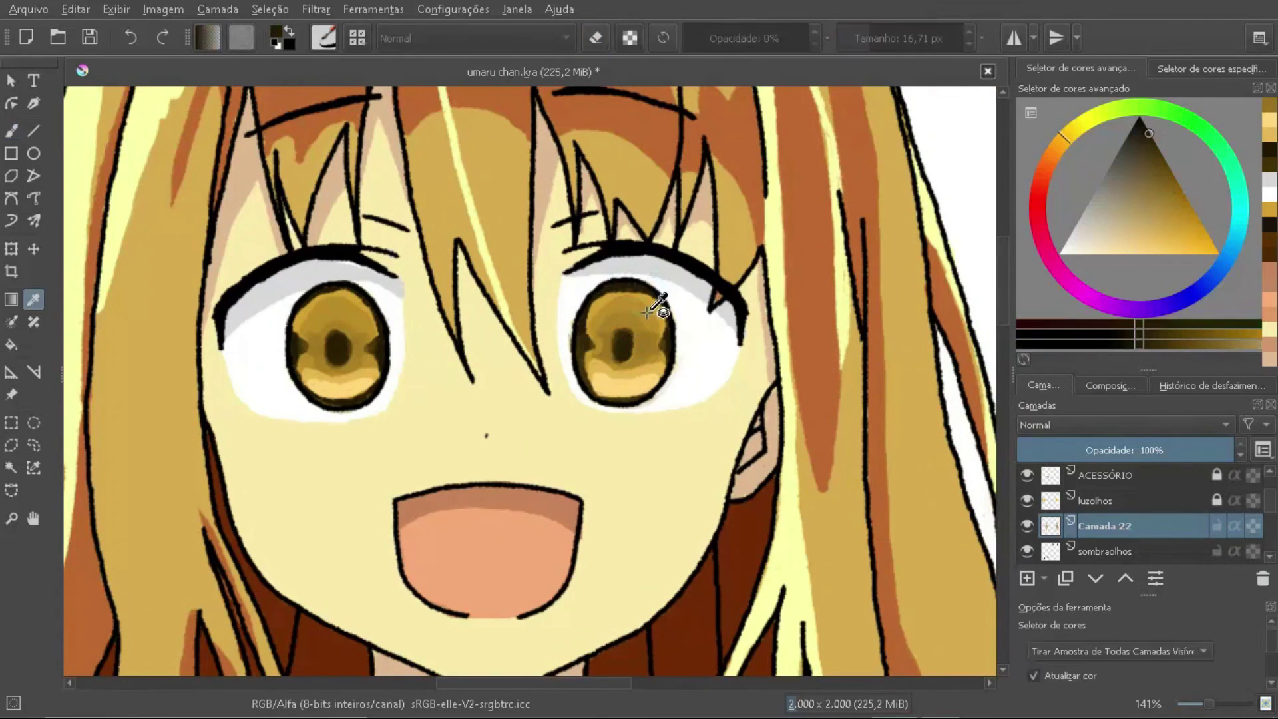
key(e)
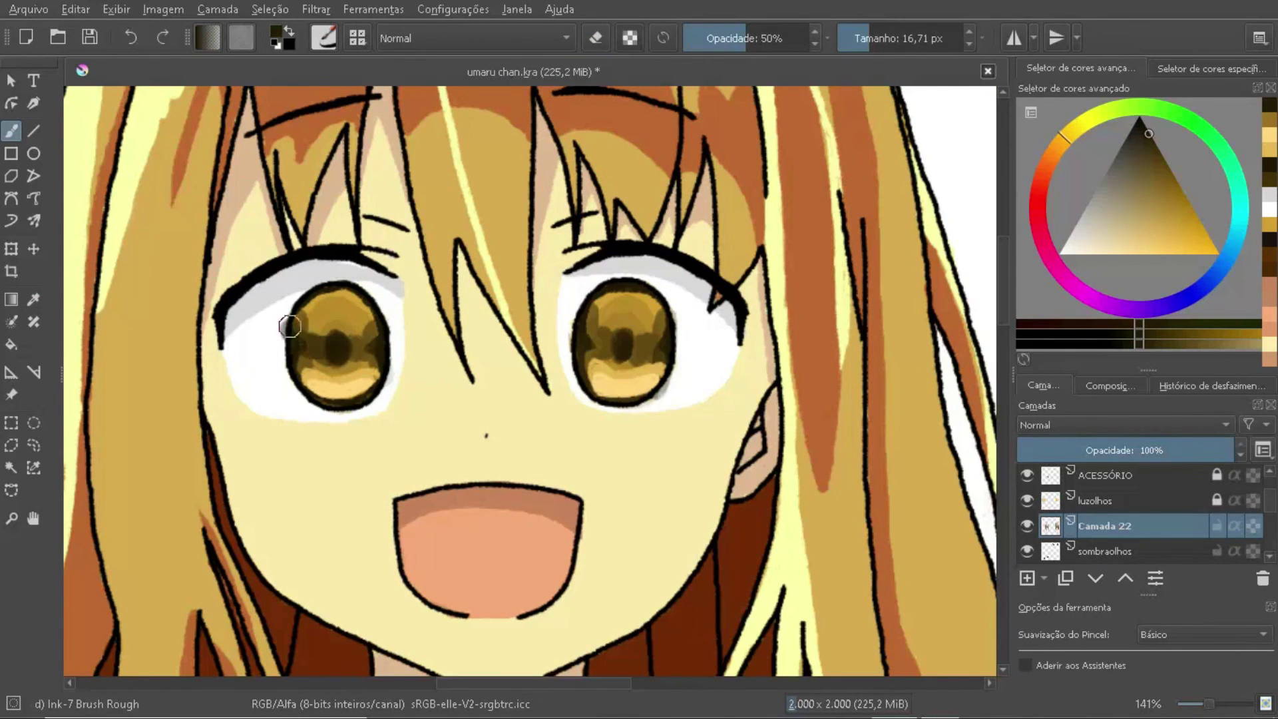
Step: Paint golden highlights into the right iris on luzolhos with a smaller brush
key(e)
ctrl+click(563, 293)
key(Page_Up)
scroll(525, 353, up, 1)
drag(672, 350, 709, 402)
key(bracketleft)
key(bracketleft)
key(bracketleft)
Step: Dab white glints into the left and right irises
ctrl+click(740, 332)
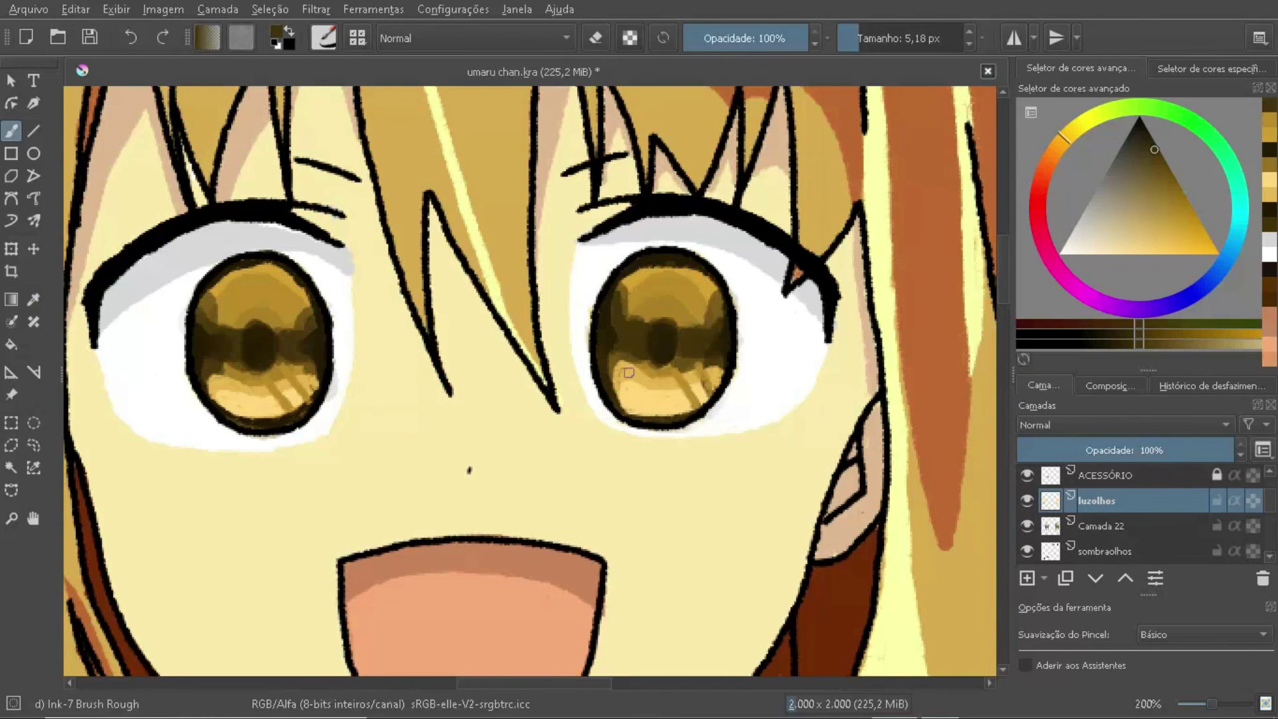
click(207, 292)
scroll(207, 292, down, 5)
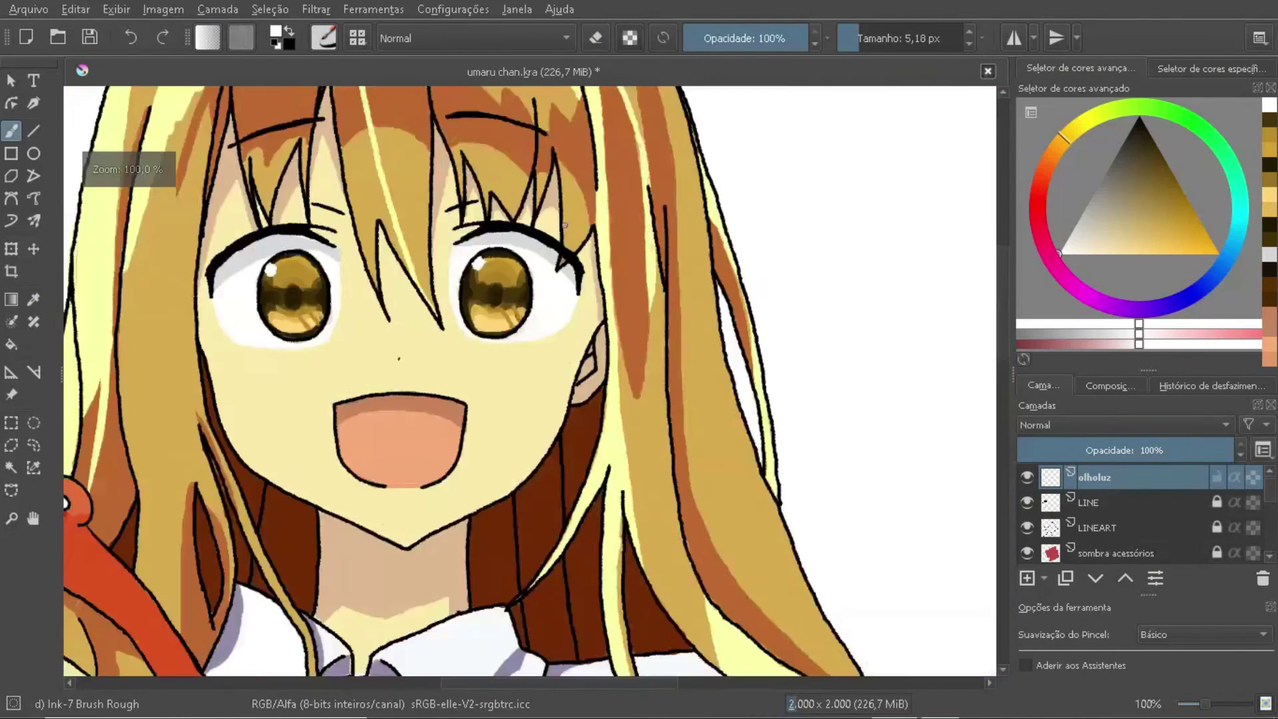
scroll(723, 309, up, 5)
ctrl+click(723, 309)
Step: Deepen the iris shading on Camada 22 with a darker golden shade
key(Page_Up)
key(Page_Up)
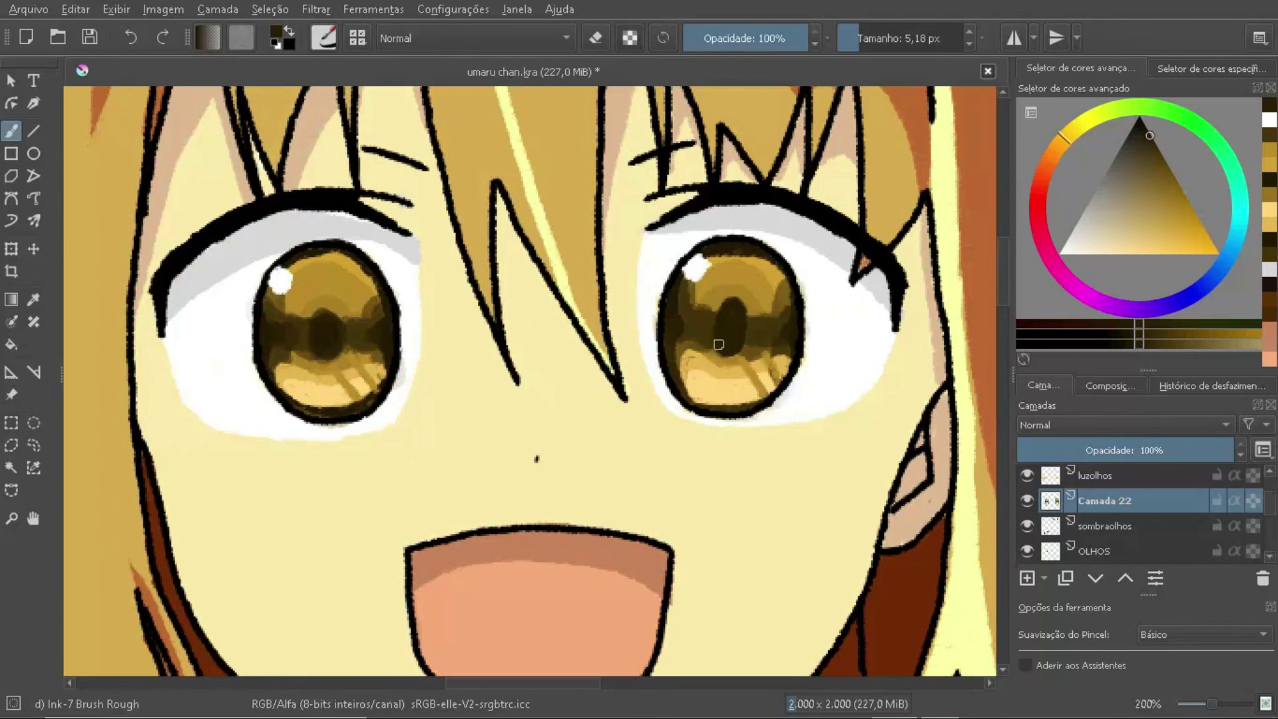
drag(702, 316, 676, 332)
ctrl+click(685, 271)
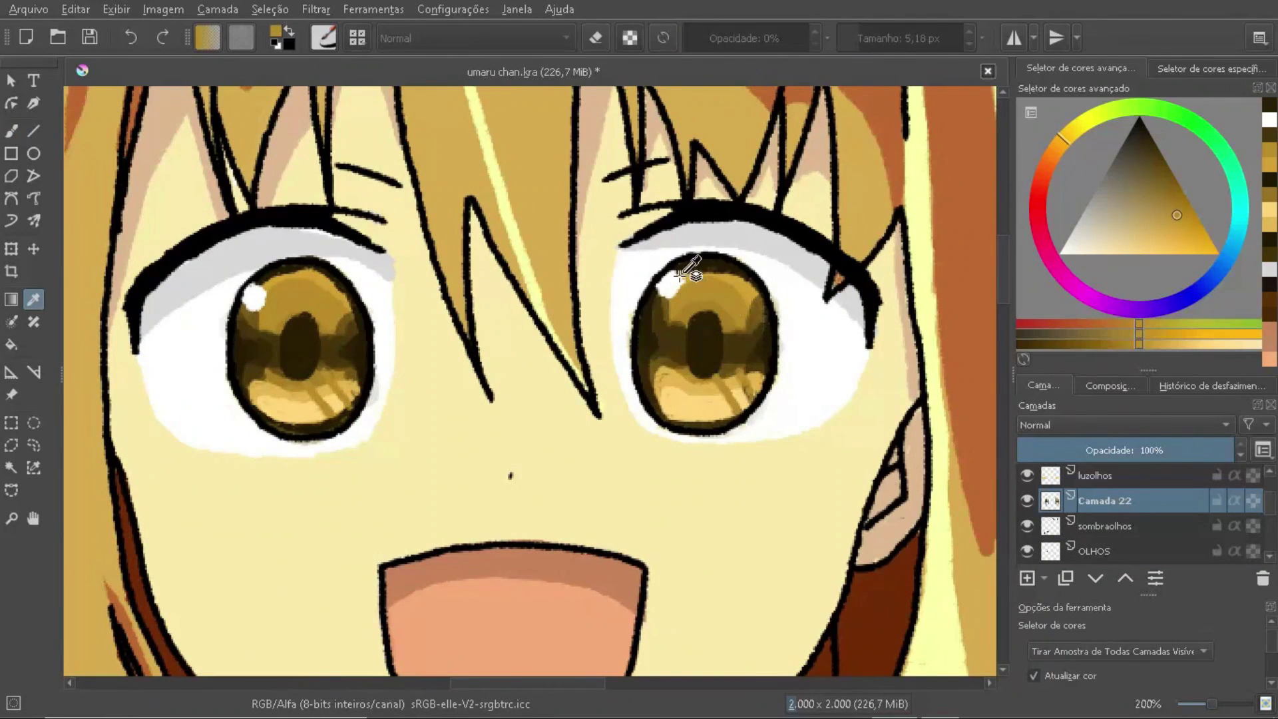
ctrl+click(714, 311)
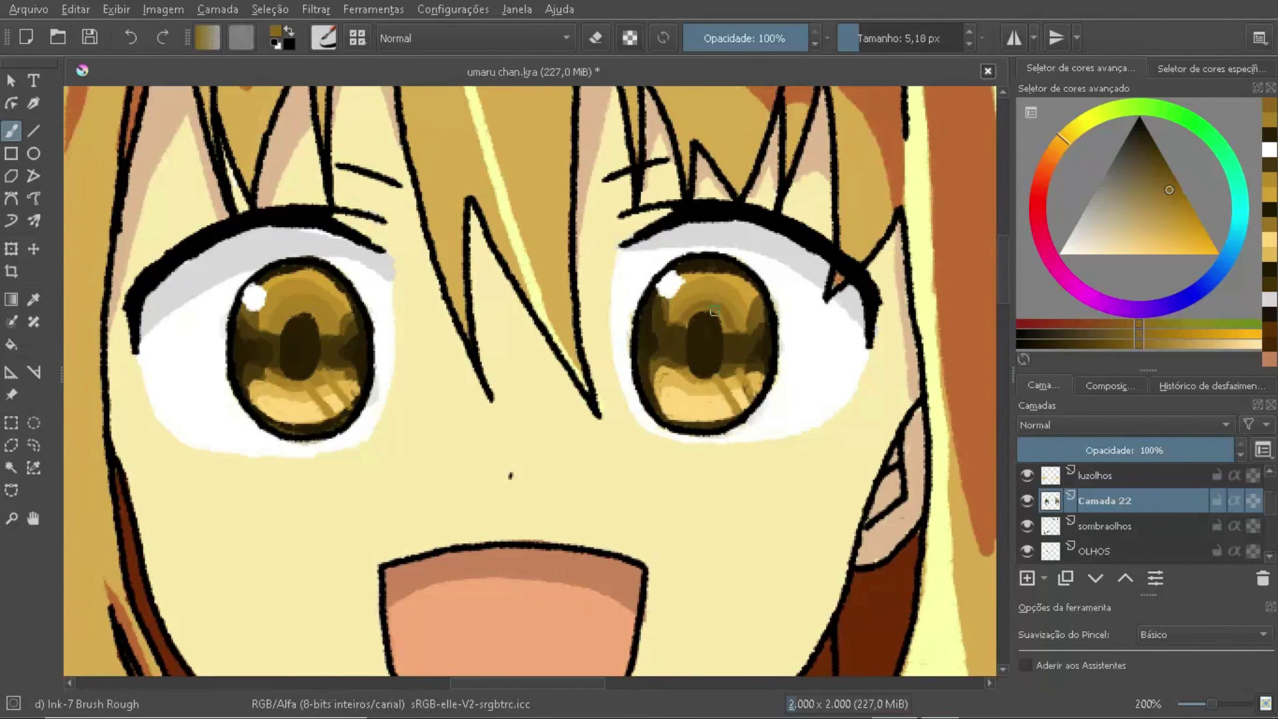
scroll(322, 313, down, 5)
scroll(321, 313, up, 5)
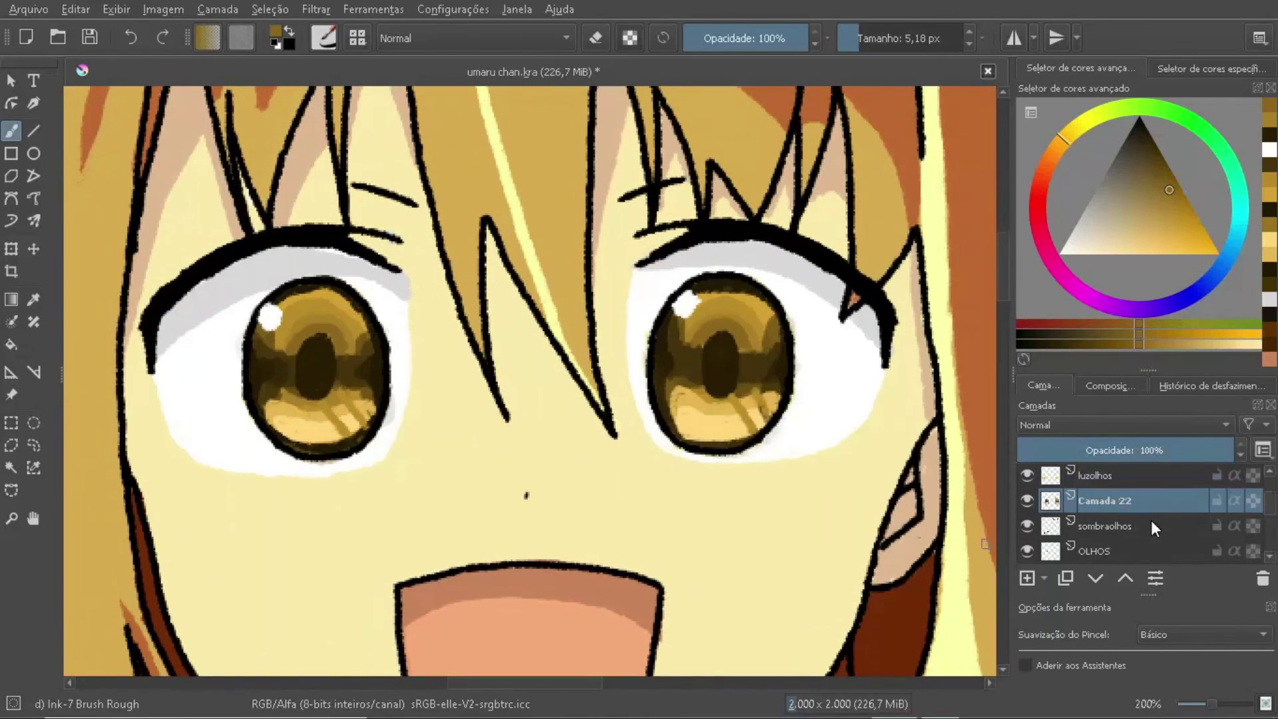
Step: Pick pale cream and dark amber-brown colours, then lock the olholuz layer
click(1095, 475)
click(1113, 254)
key(d)
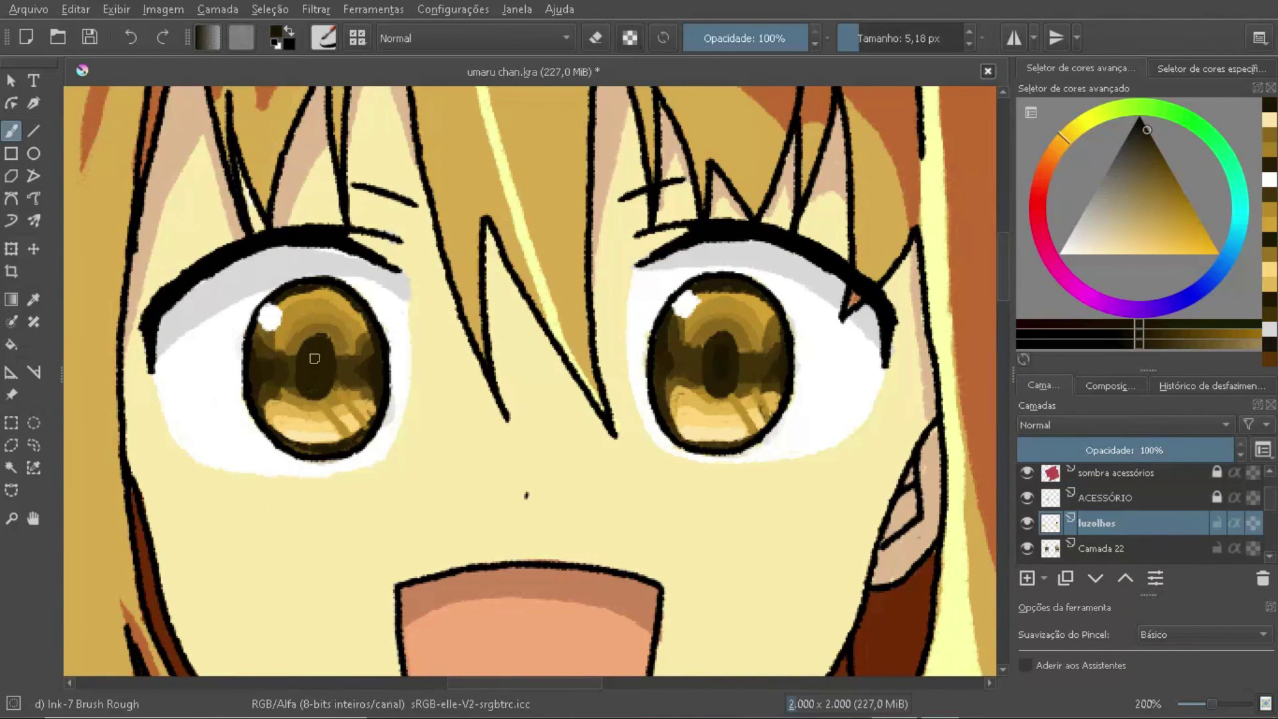
scroll(694, 373, down, 5)
scroll(694, 359, up, 5)
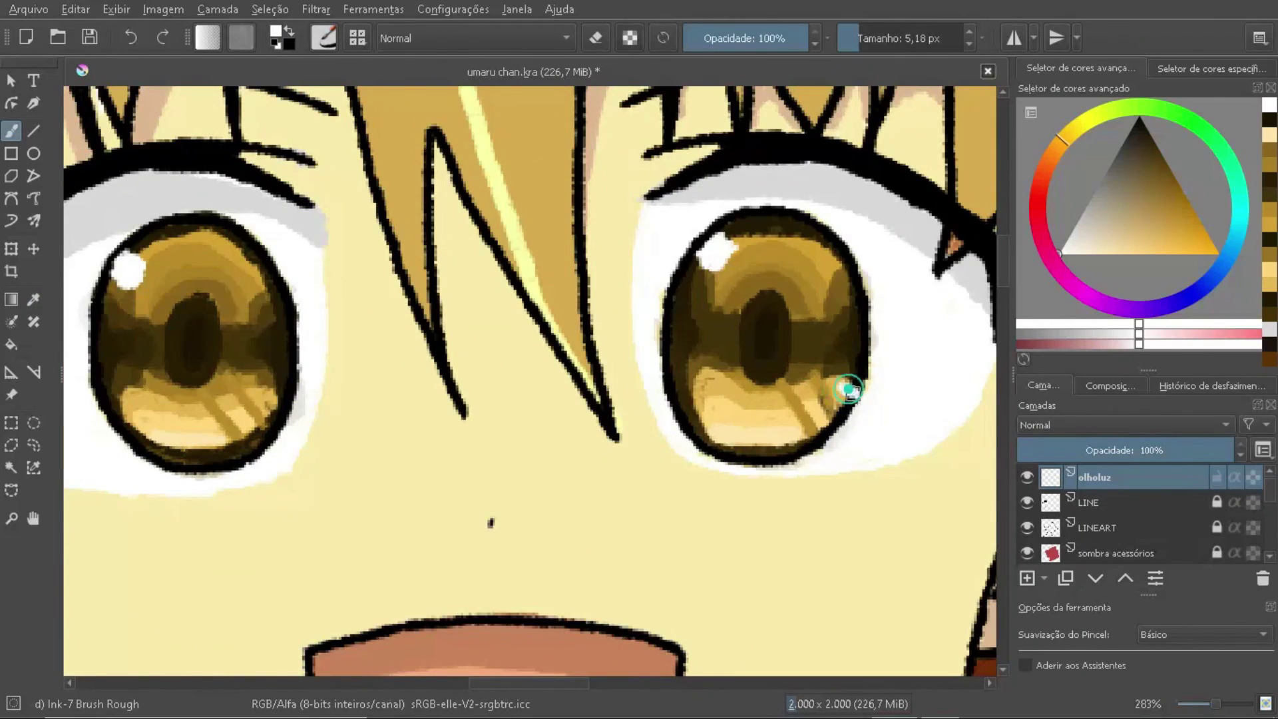
scroll(308, 389, down, 5)
ctrl+click(807, 300)
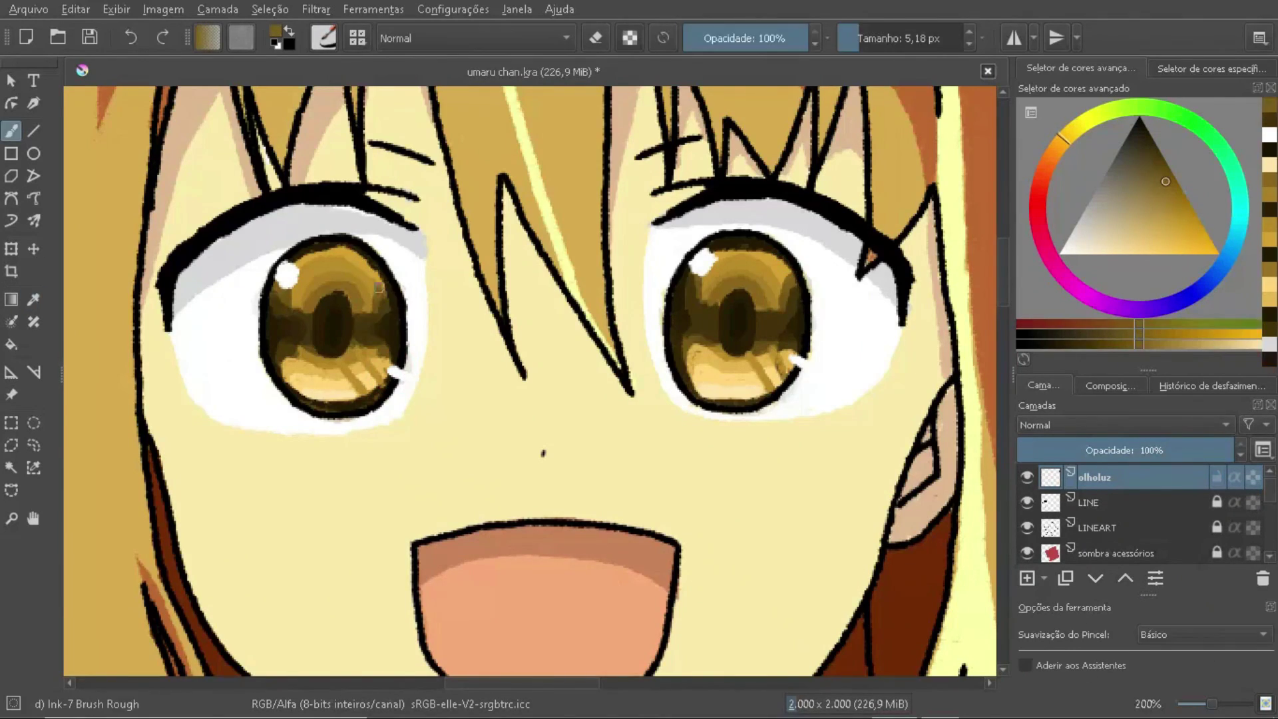
scroll(807, 299, down, 3)
click(1216, 476)
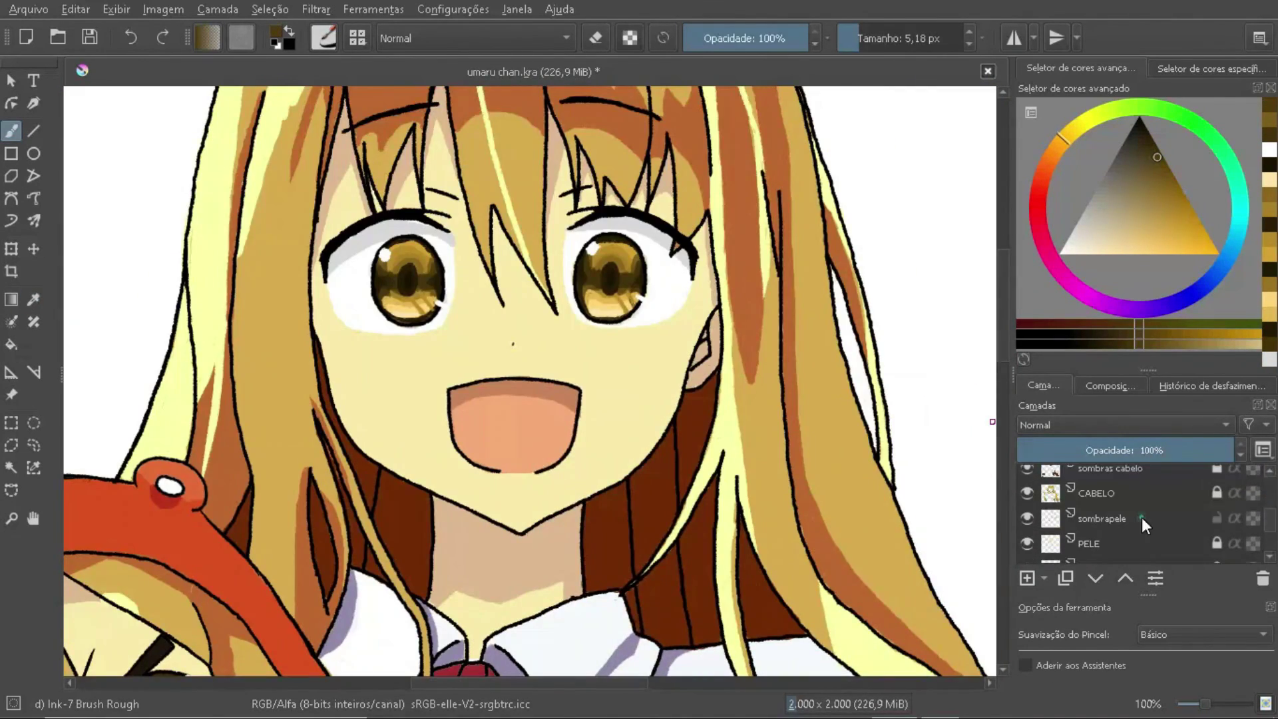
Step: Paint pink blush across both cheeks on the luzpele layer
click(1103, 524)
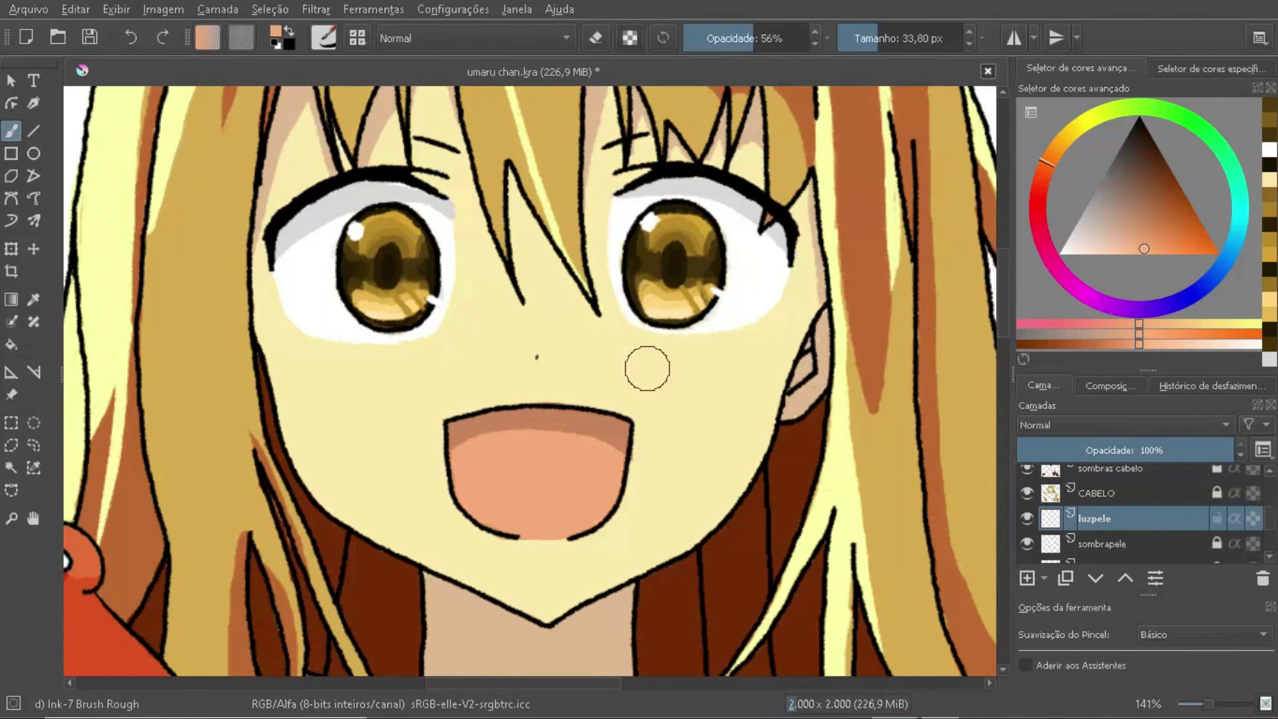
drag(646, 368, 748, 374)
drag(292, 372, 386, 379)
Step: Soften both cheek blushes with the Blender Blur brush
key(F6)
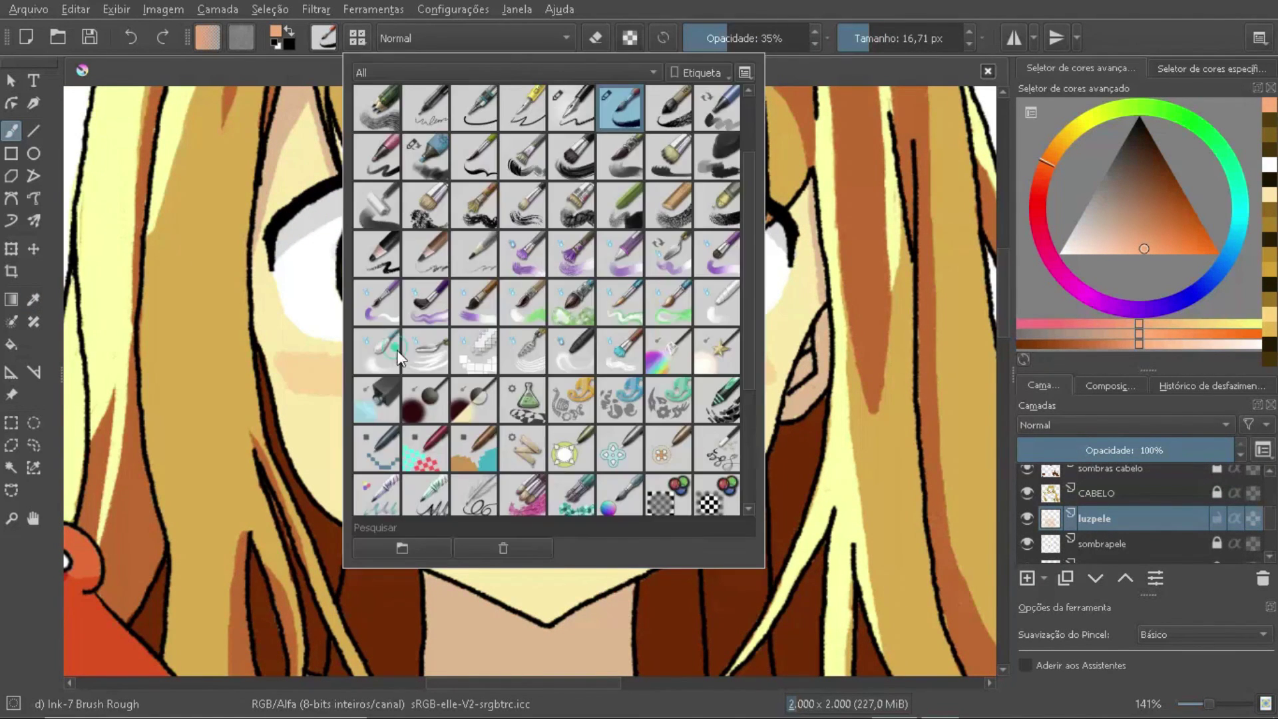
click(398, 357)
key(F6)
click(410, 182)
drag(642, 365, 708, 354)
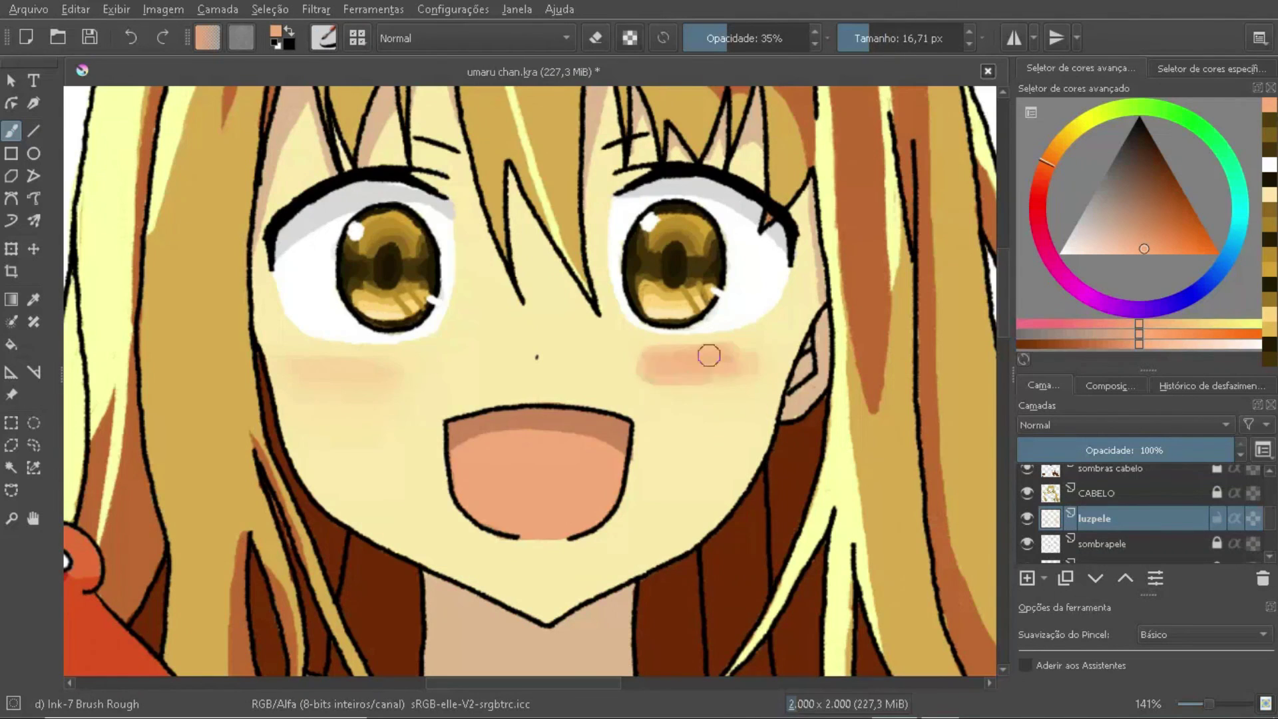
drag(296, 376, 328, 363)
drag(412, 379, 308, 391)
Step: Draw diagonal hatch strokes over the cheek blush with Ink-7 Brush Rough
key(F6)
click(410, 183)
drag(728, 359, 645, 381)
key(slash)
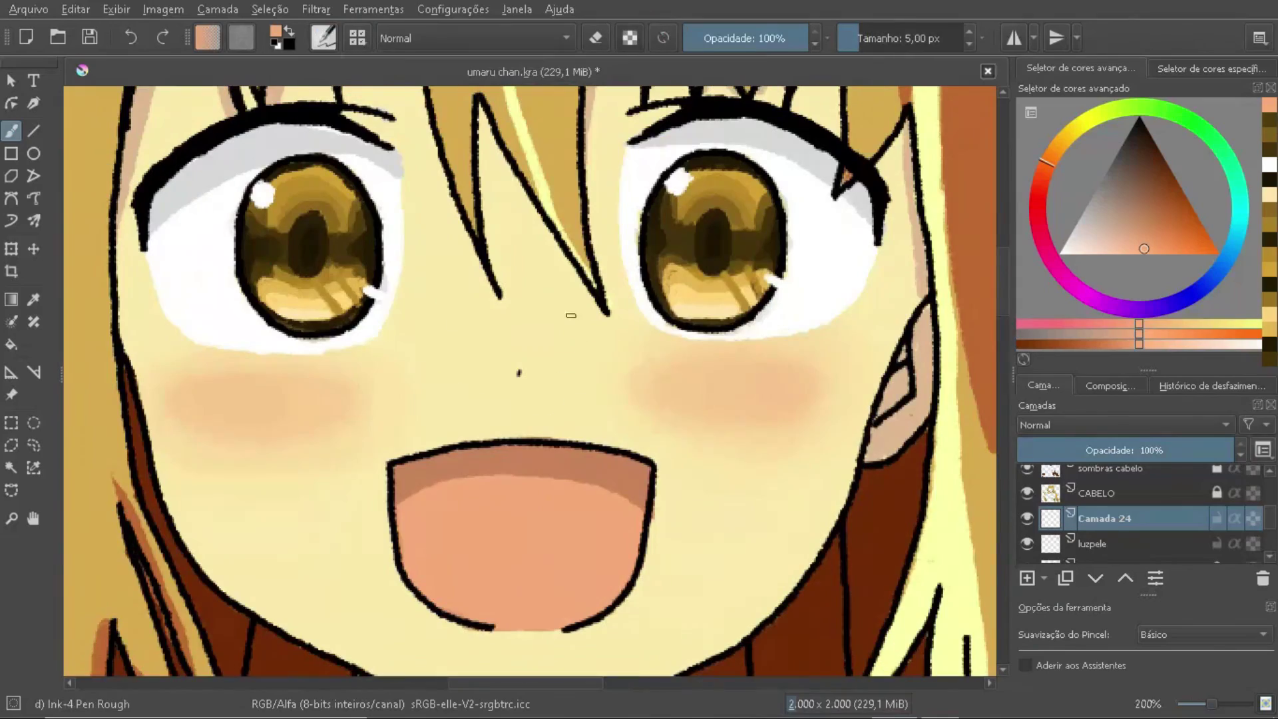
drag(325, 407, 511, 410)
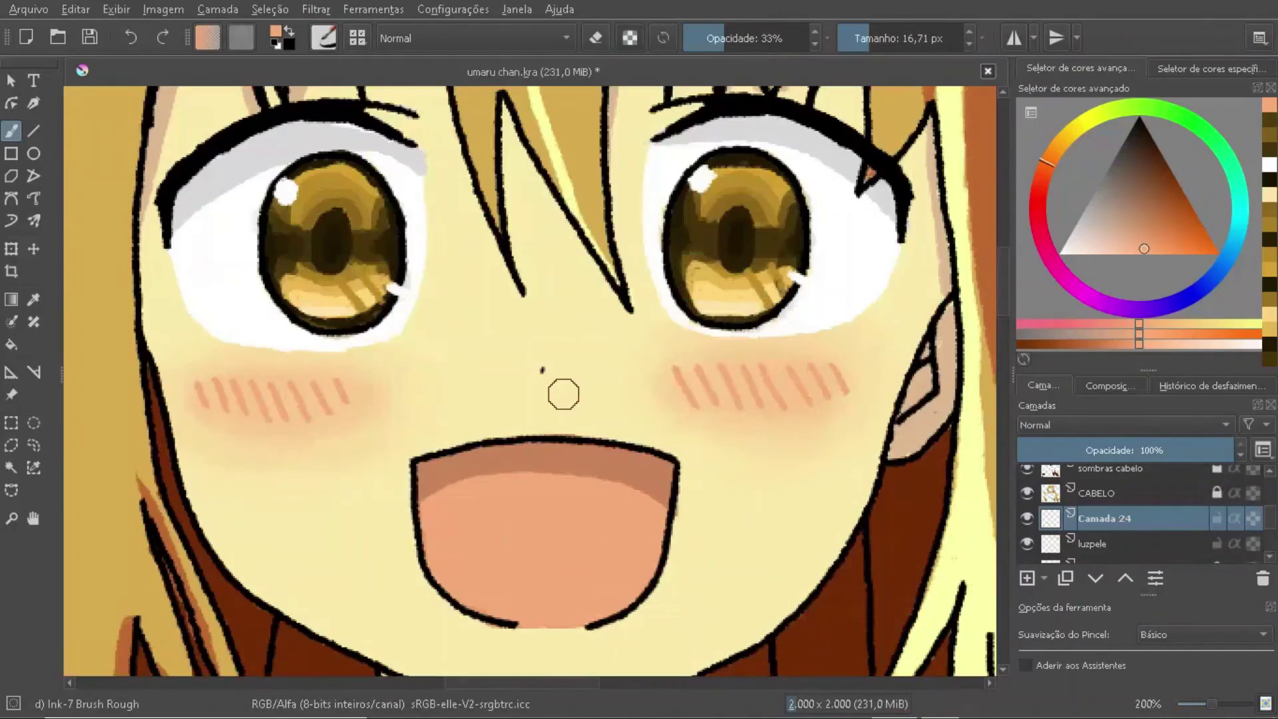
scroll(523, 262, down, 5)
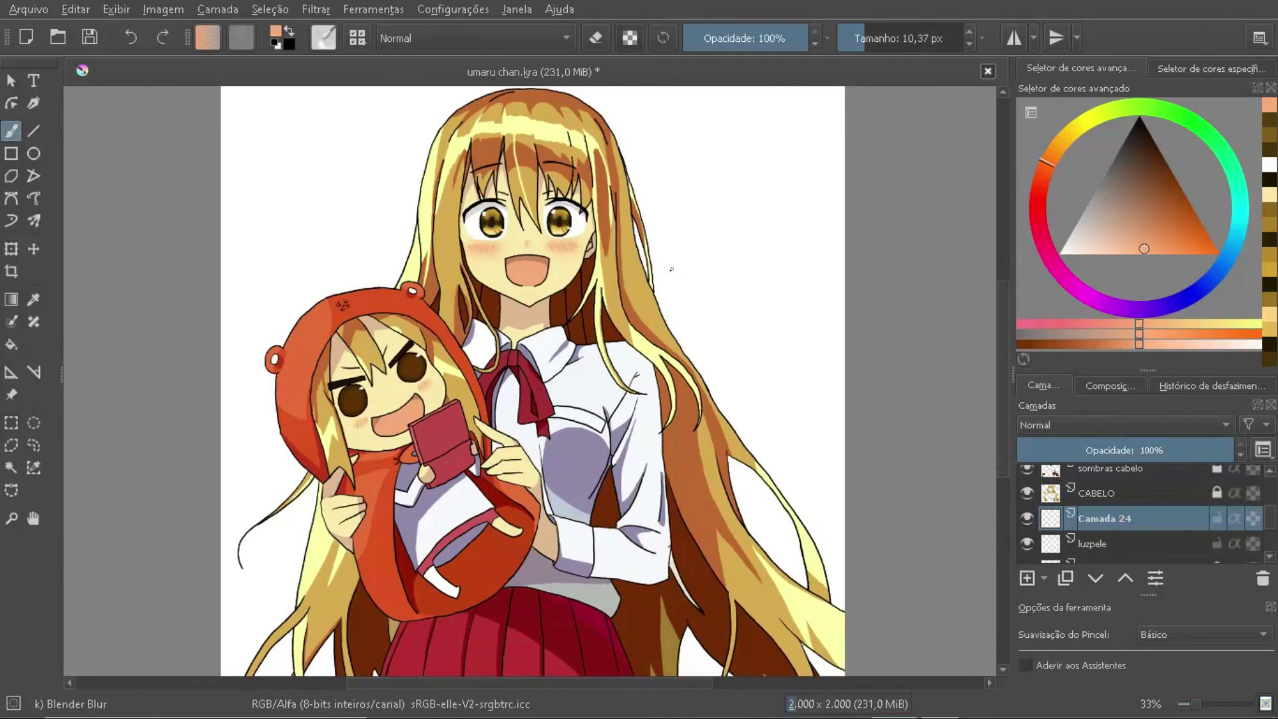